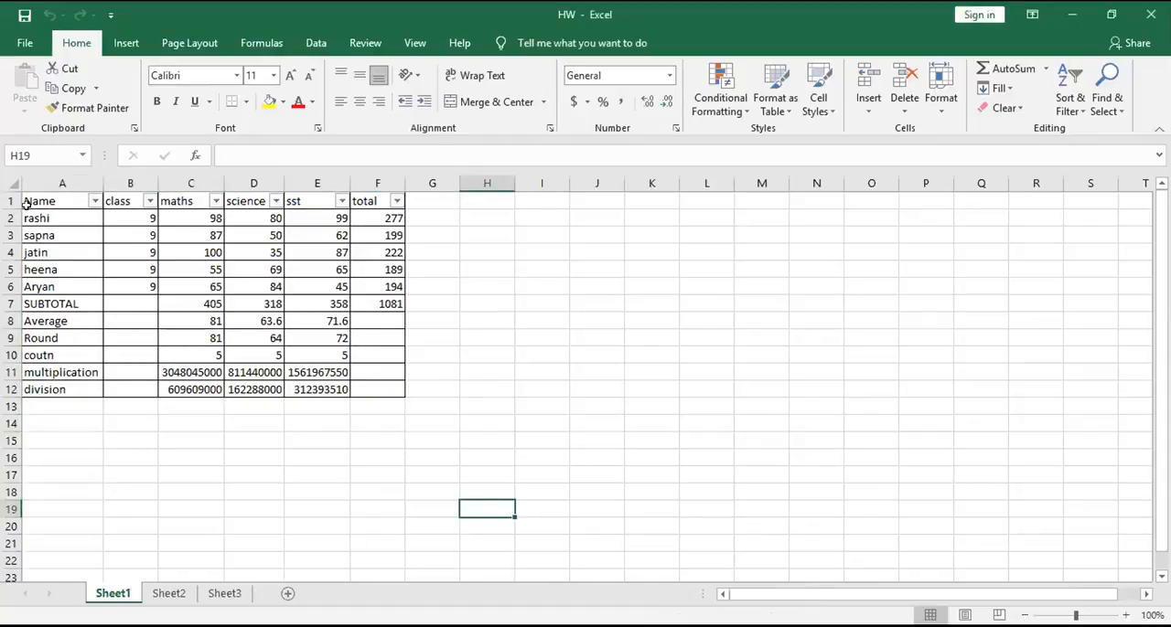
- Remove the filter from the marks table's header row A1:F1
left_click_drag(26, 203, 356, 193)
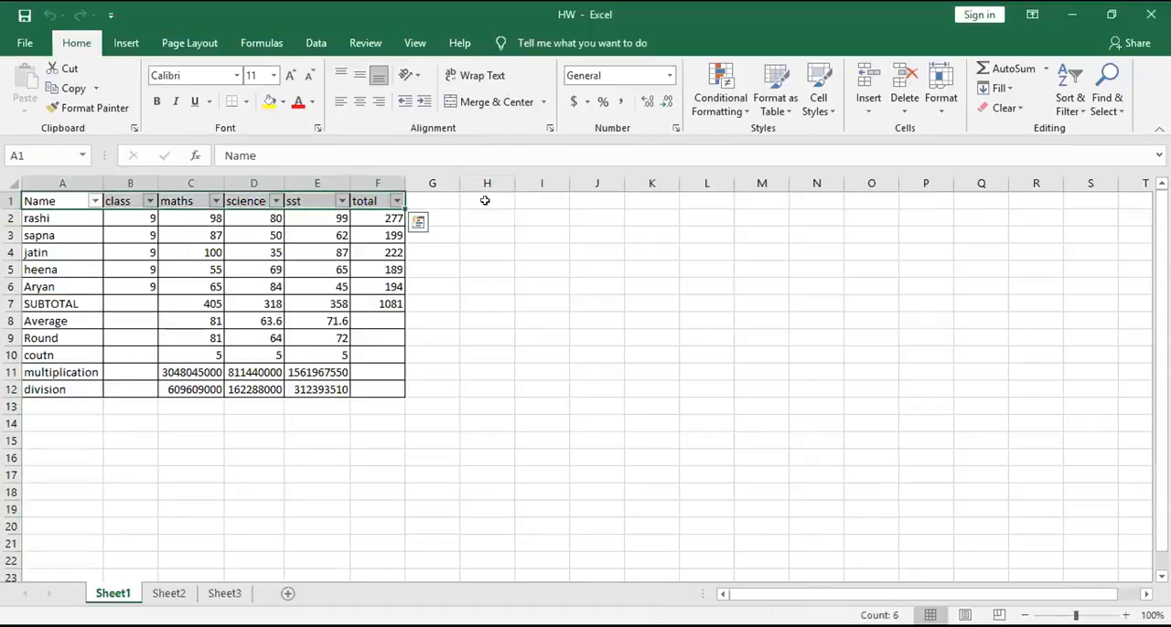
left_click(1074, 97)
left_click(1095, 184)
left_click(726, 370)
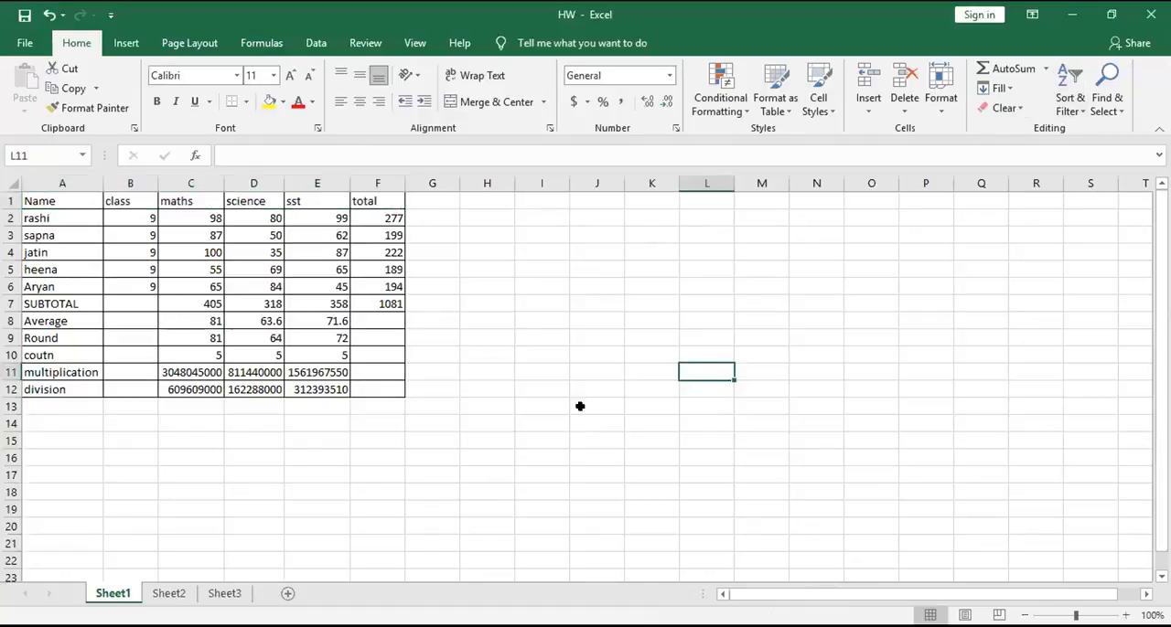
- Select the entire header row 1 and, separately, the entire column A from the Name cell
left_click(39, 447)
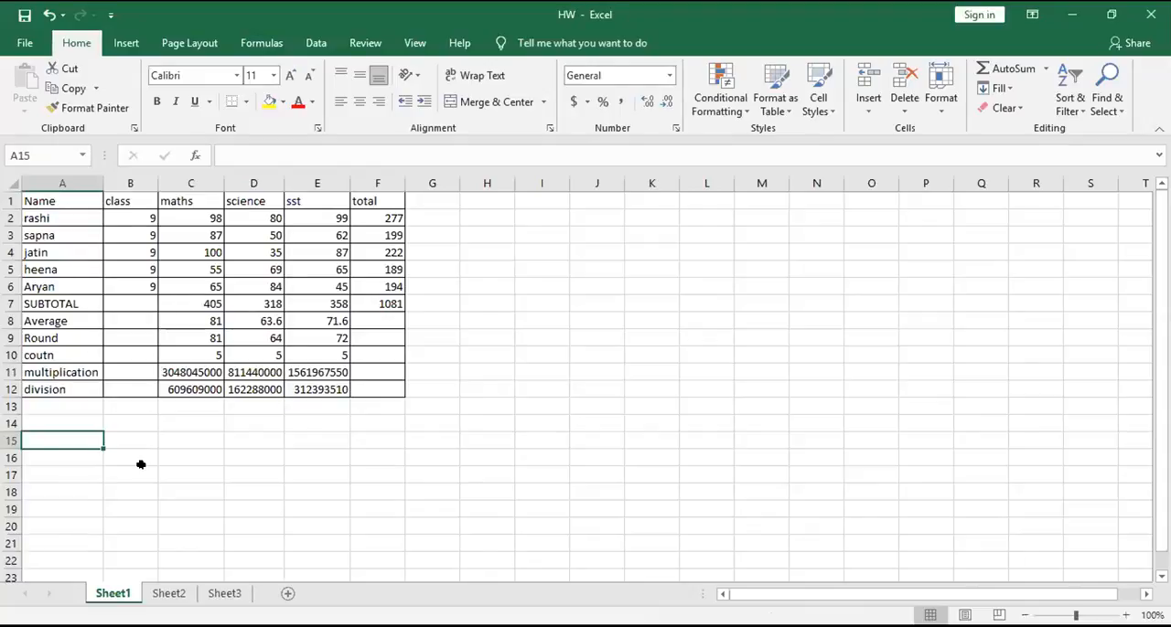
key("Up")
key("Up")
key("Up")
key("Up")
key("Up")
key("Up")
key("Up")
key("Up")
key("Up")
key("Up")
key("Up")
key("Up")
key("Up")
key("Up")
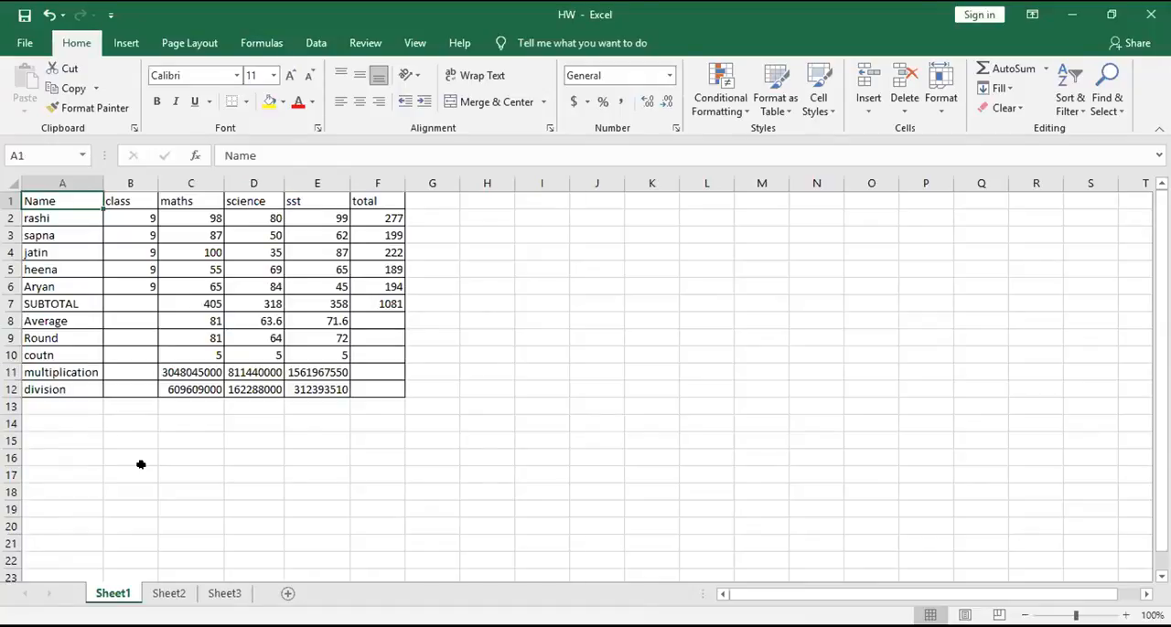
key("shift+space")
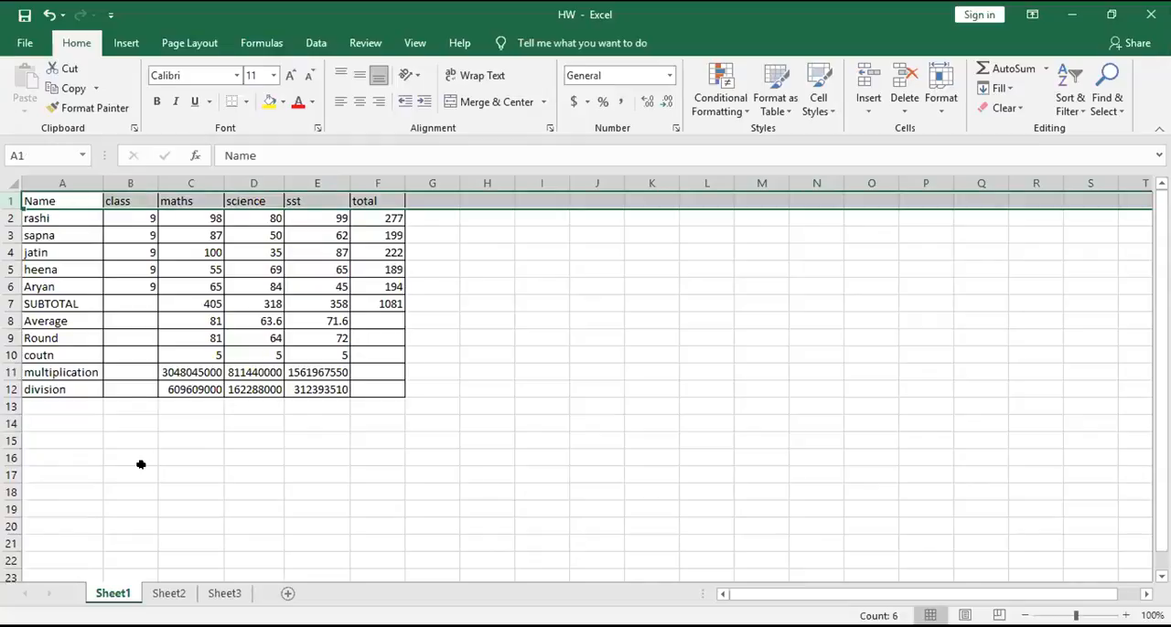
key("Left")
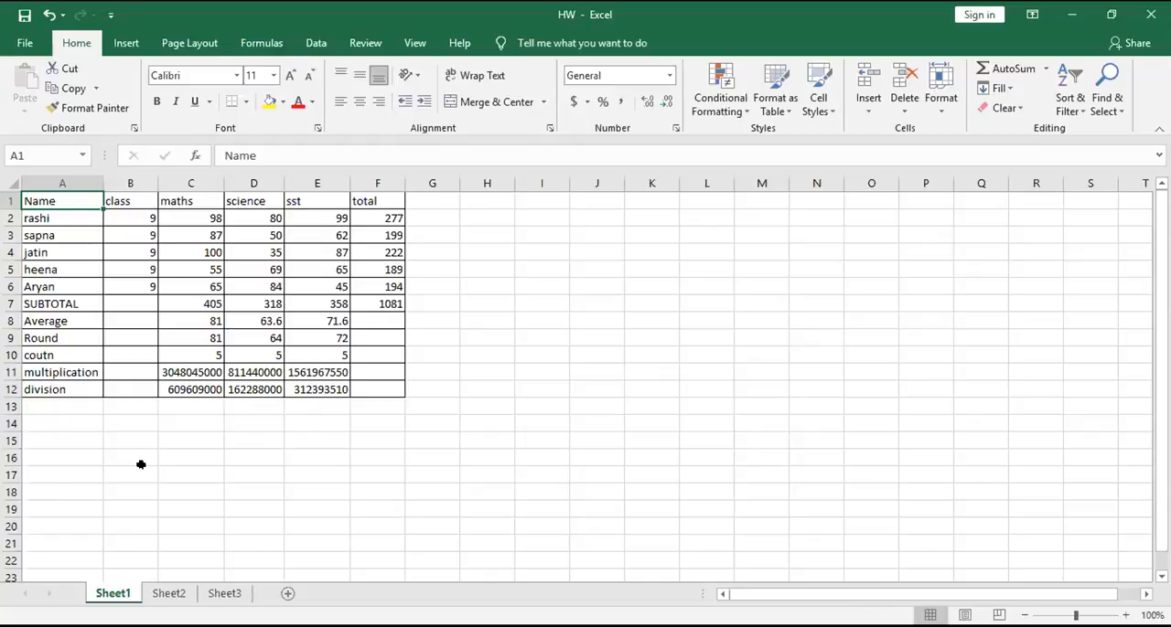
key("ctrl+space")
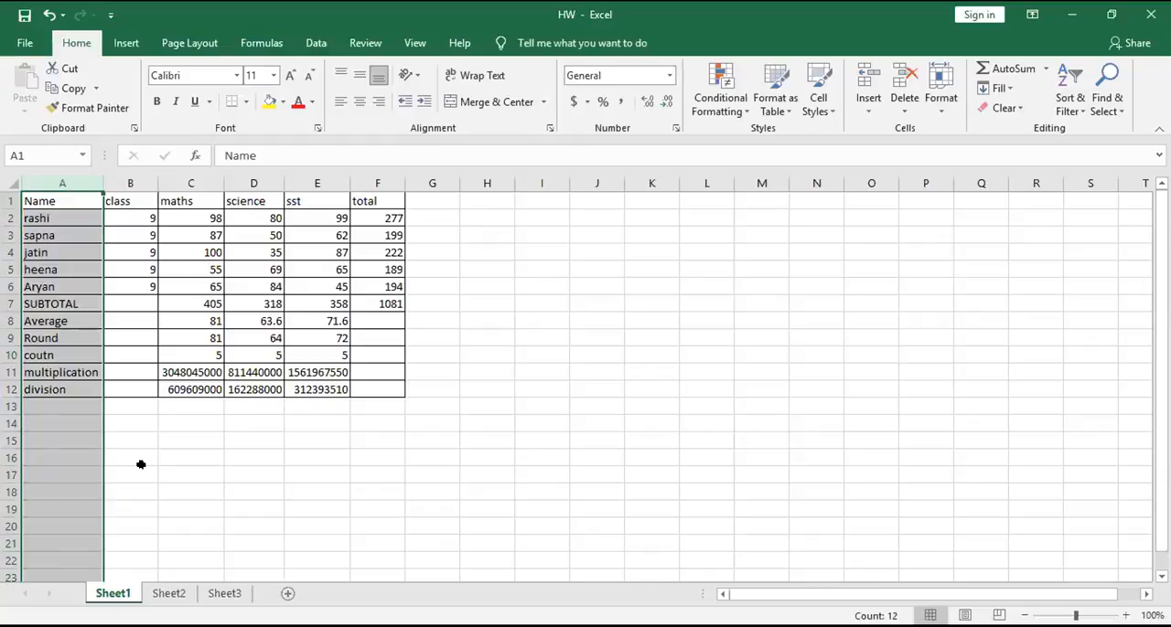
left_click(476, 454)
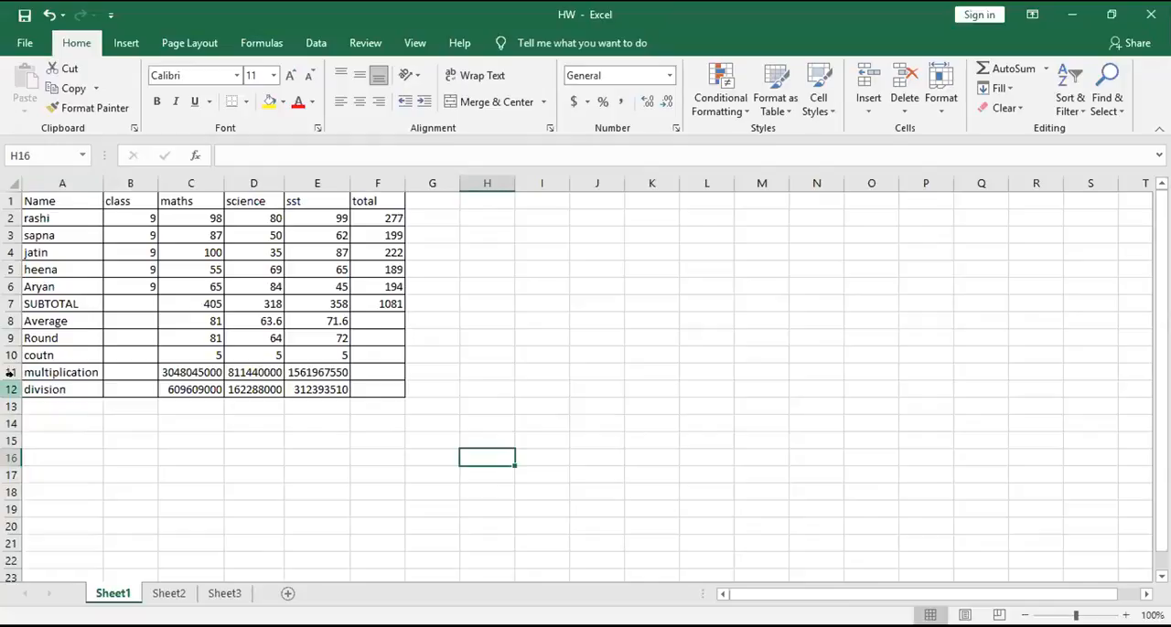
- Hide the division row 12 and undo the hiding
left_click(10, 388)
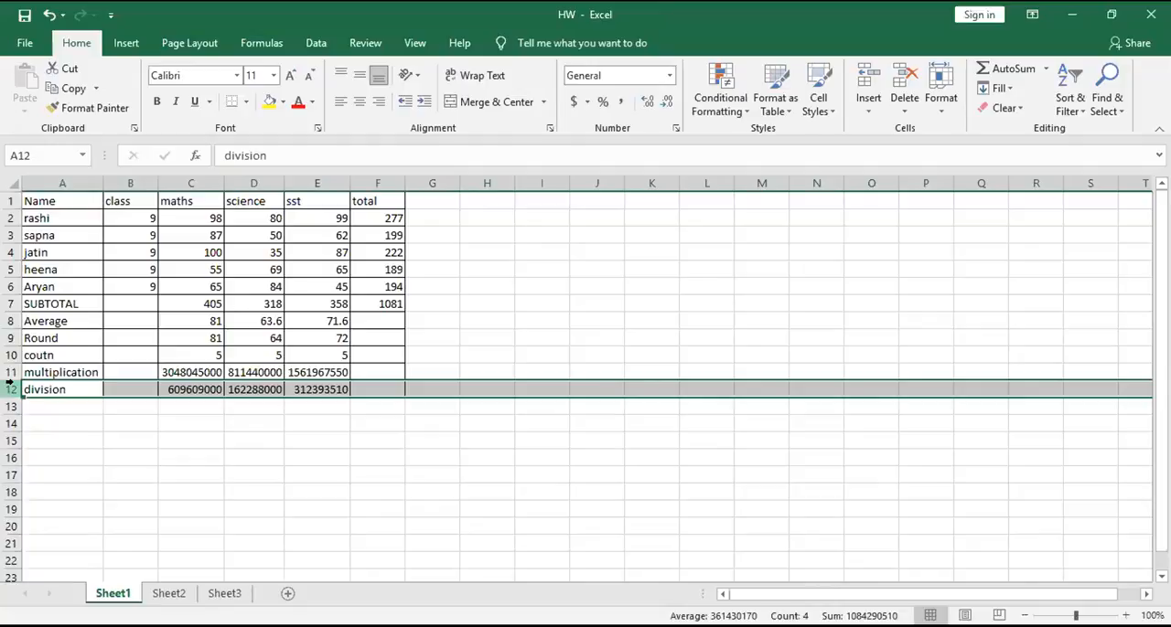
key("ctrl+minus")
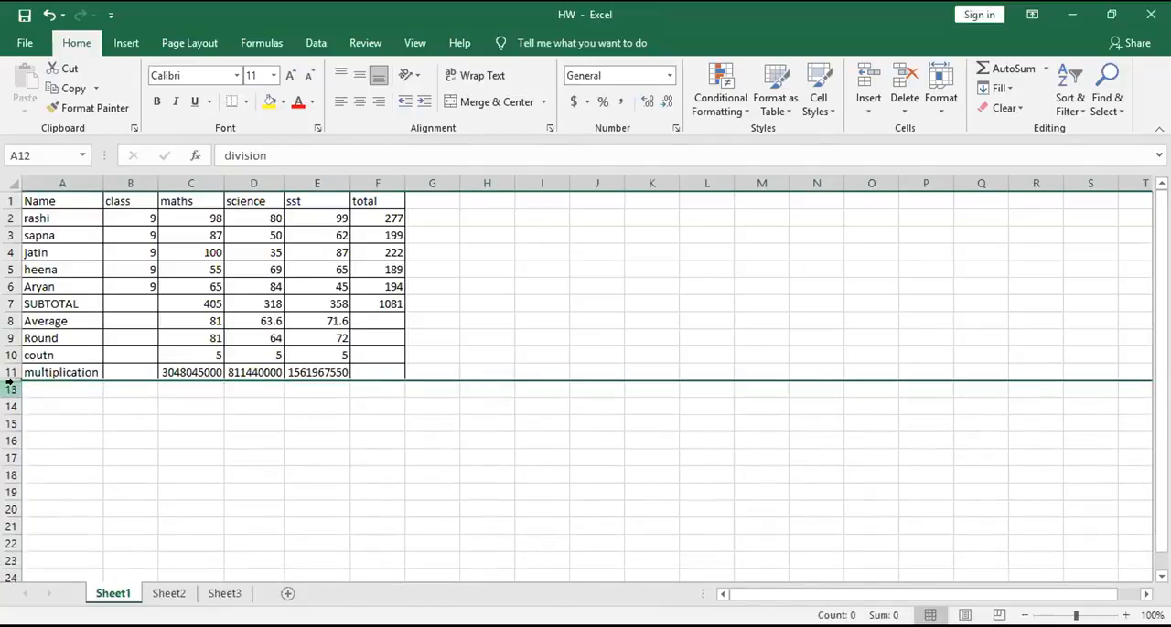
key("ctrl+z")
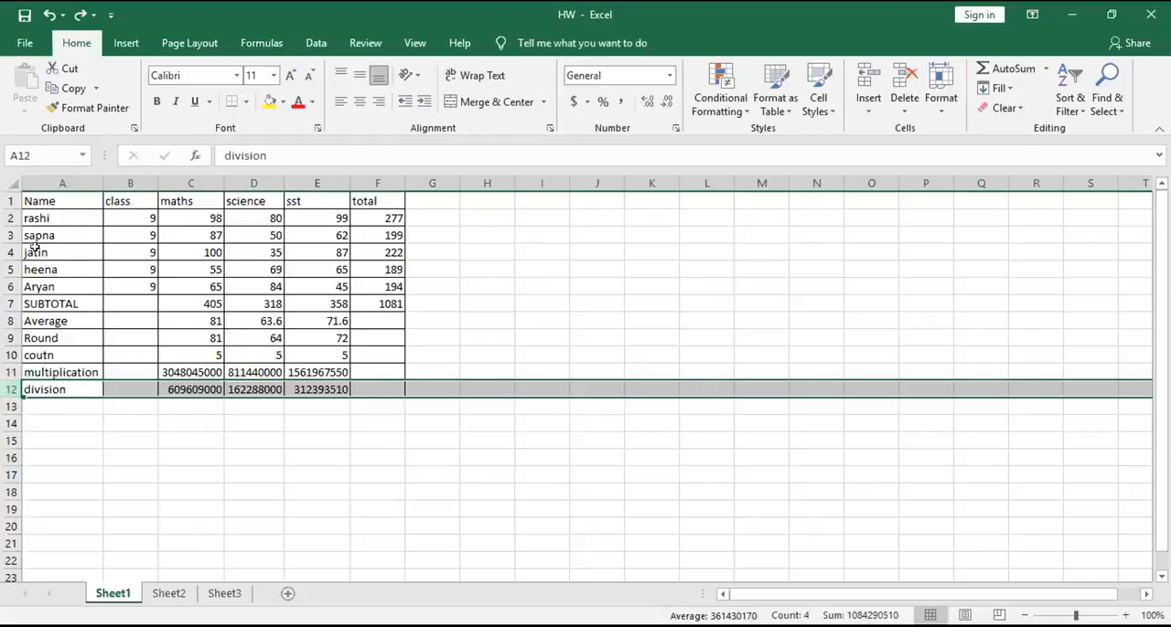
- Hide the Name column A and undo the hiding
left_click(41, 176)
key("ctrl+0")
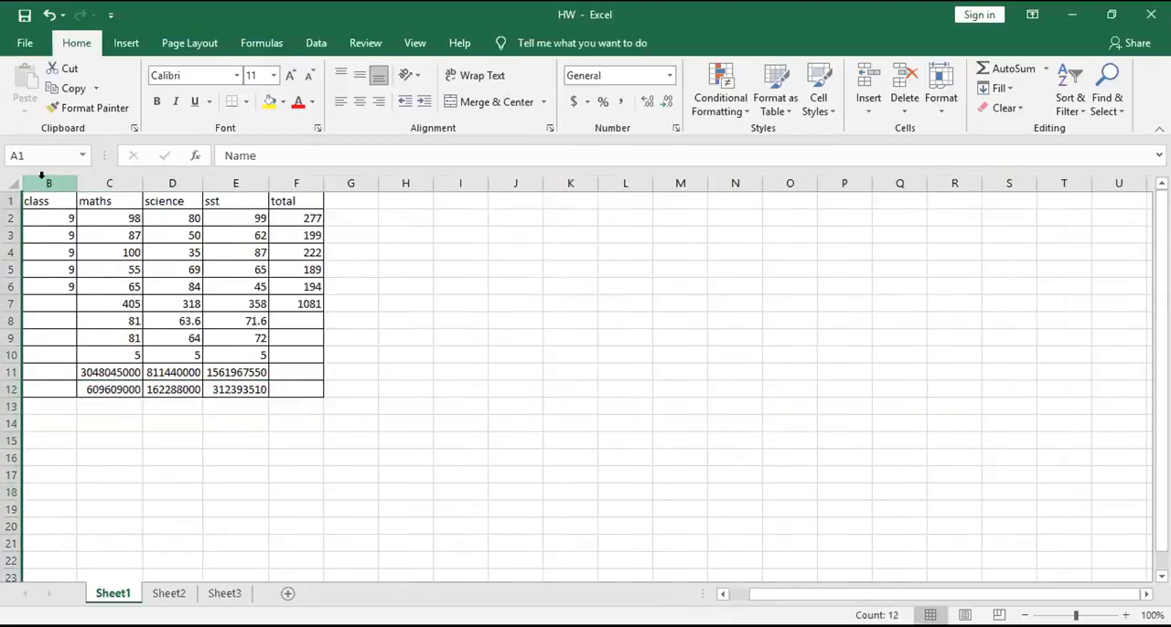
key("ctrl+z")
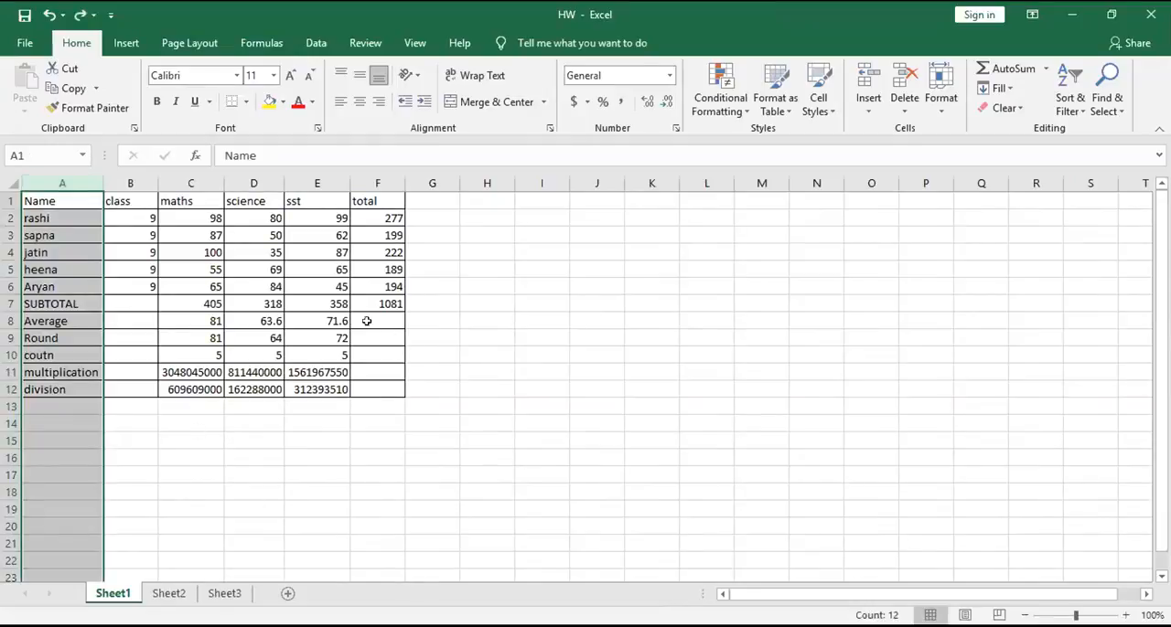
- Enter 1081 in the total column's Average and Round cells, F8 and F9
left_click(366, 316)
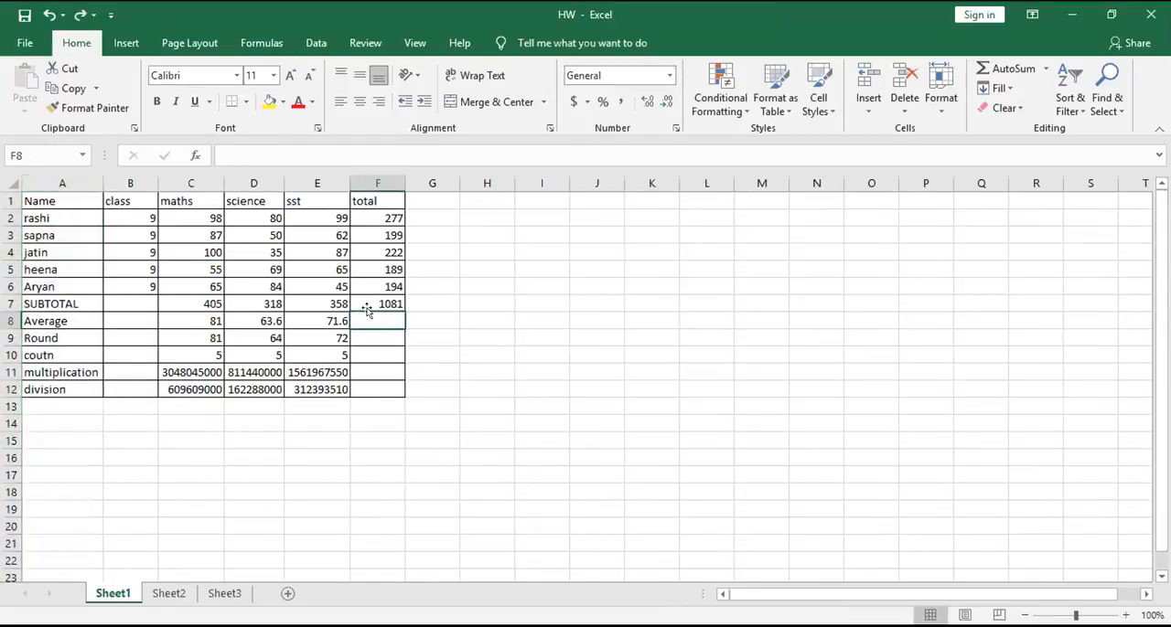
left_click(365, 300)
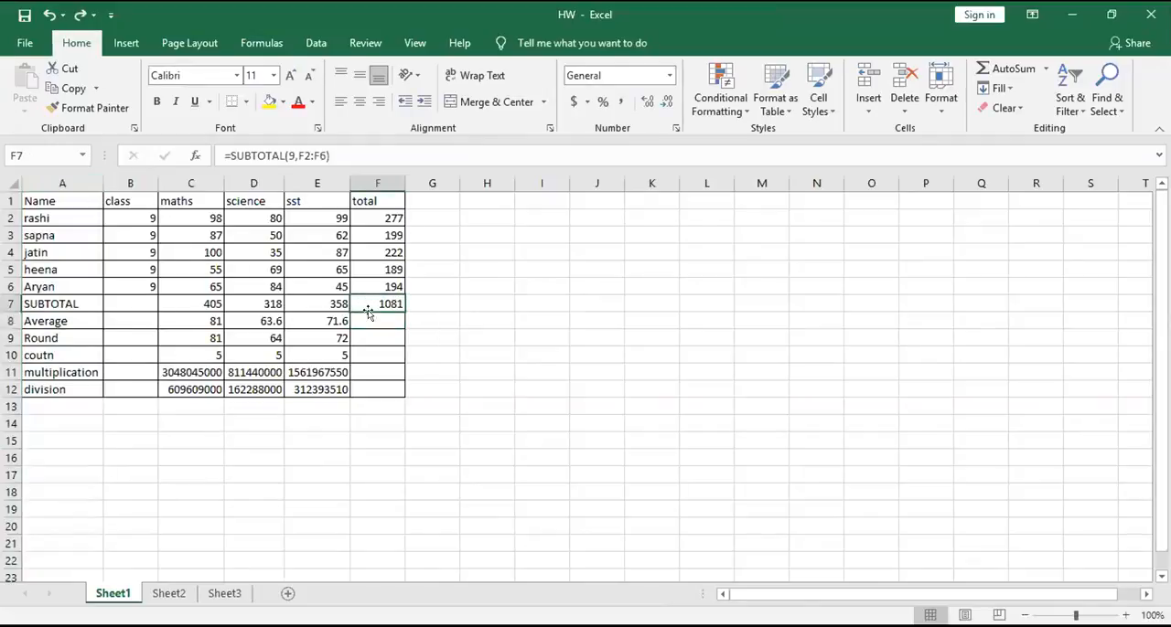
left_click(374, 322)
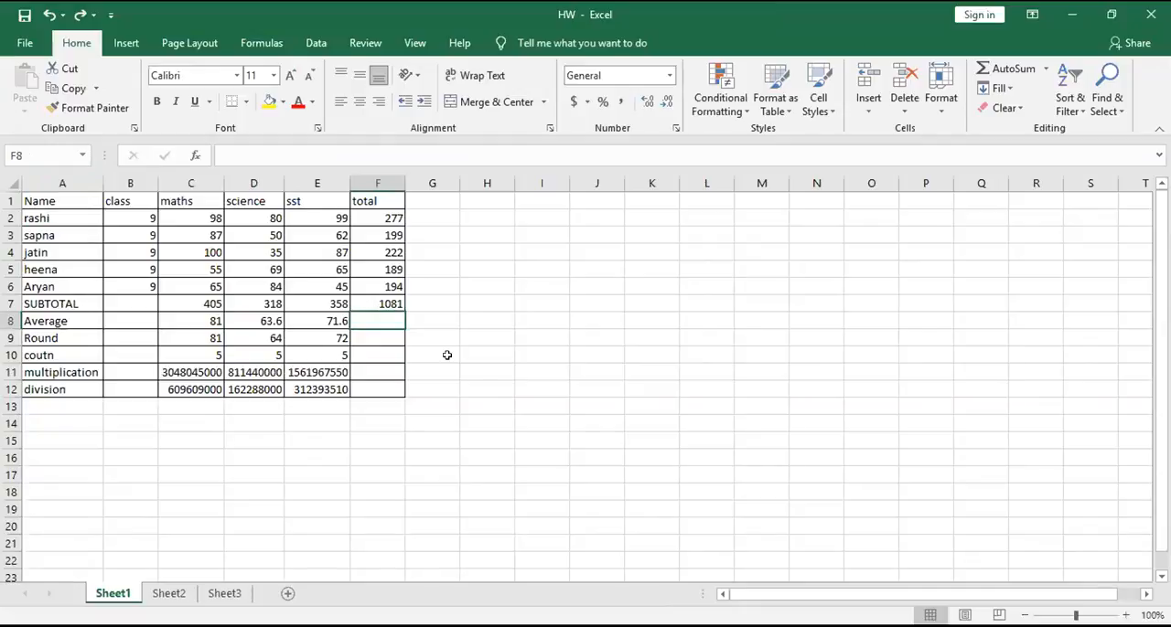
type("1081")
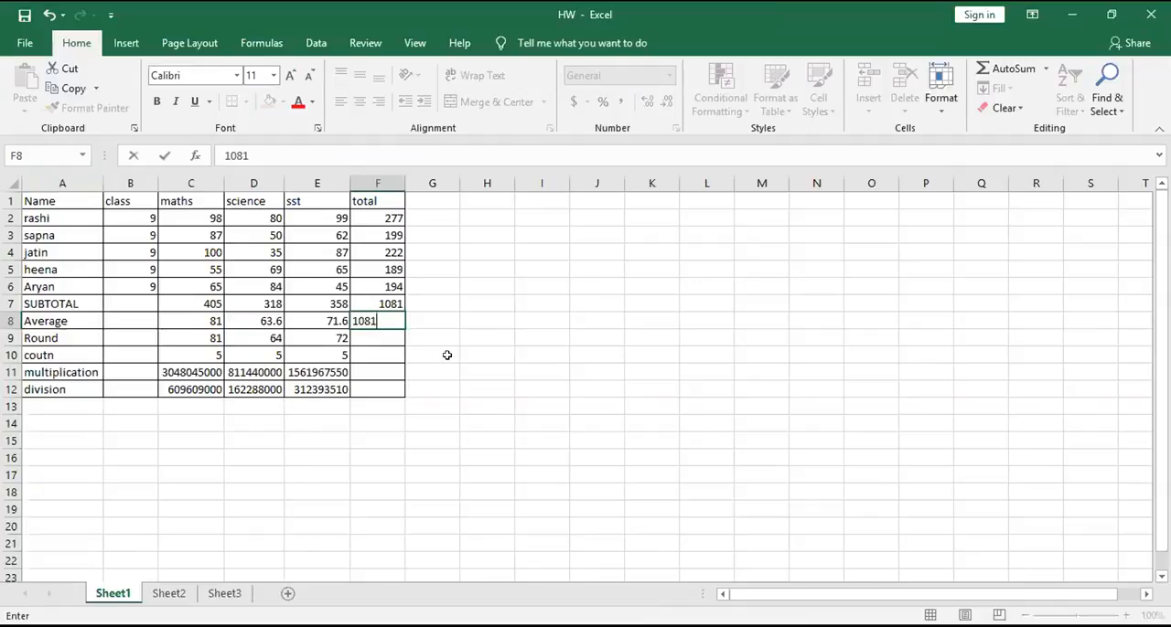
key("Return")
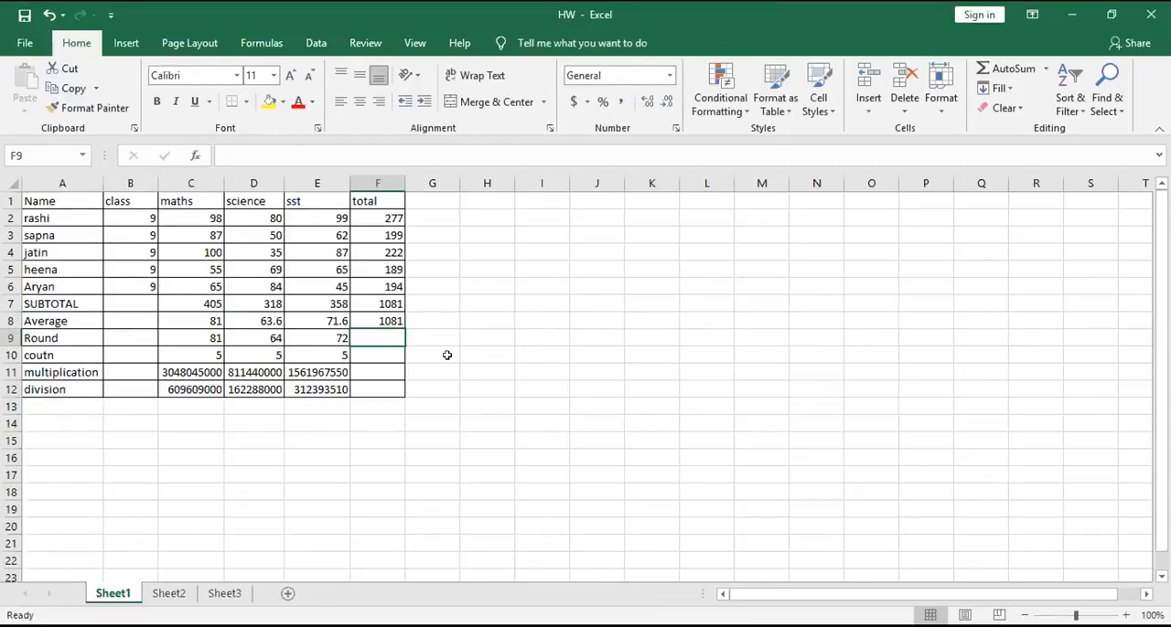
type("1081")
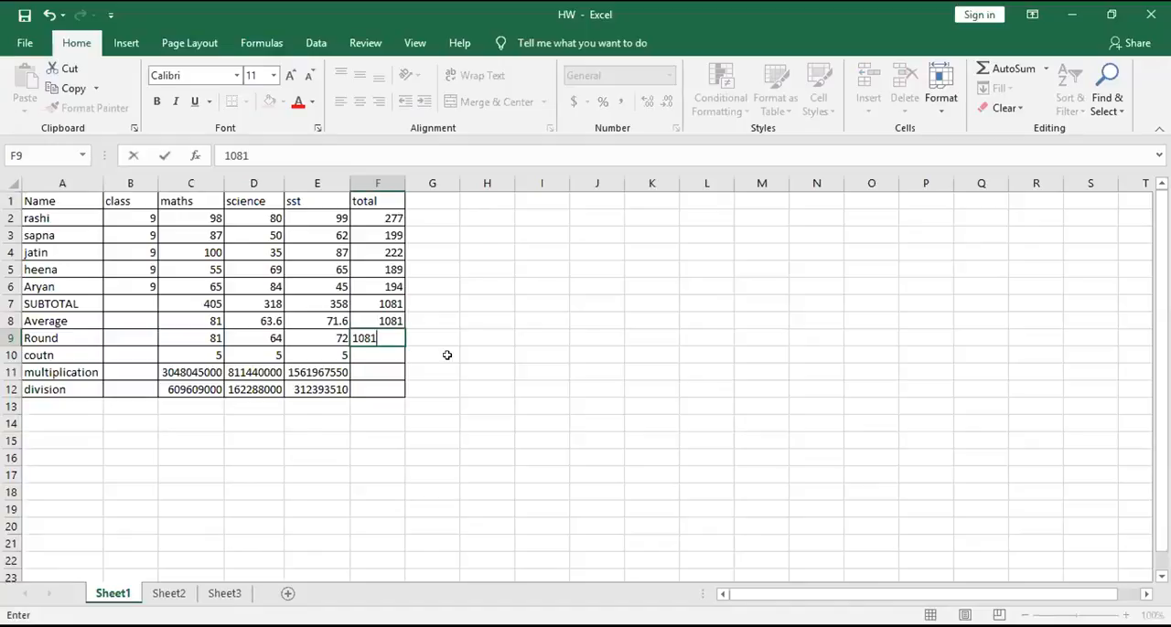
key("ctrl+z")
key("ctrl+y")
left_click(447, 354)
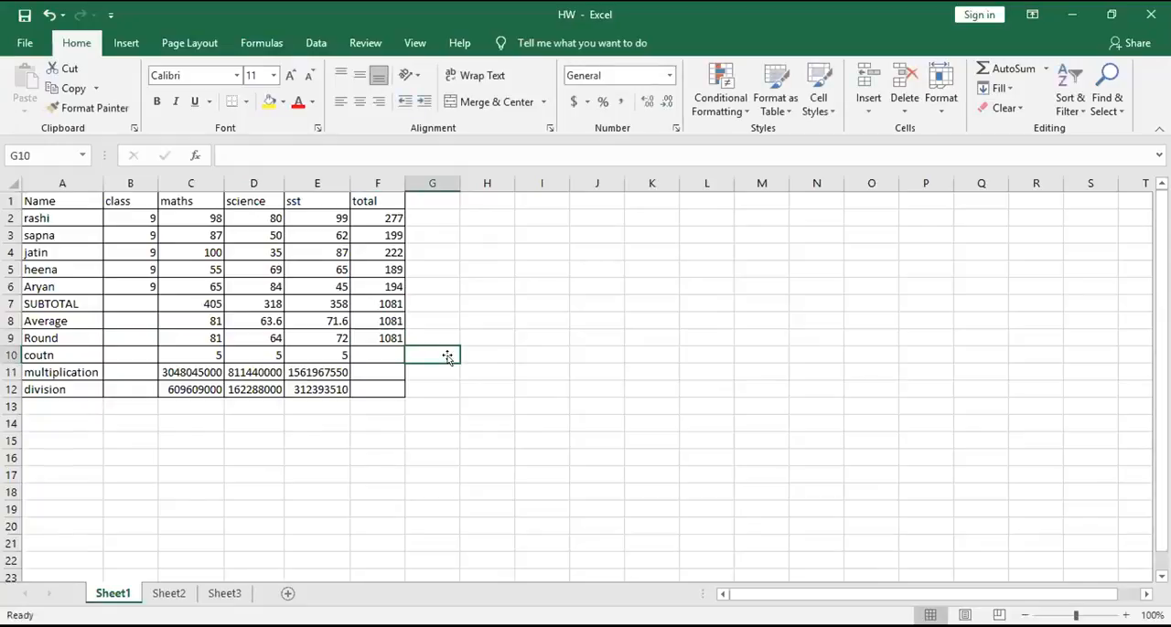
- Clear the contents of cells F8:F9 in the total column
left_click_drag(375, 319, 378, 342)
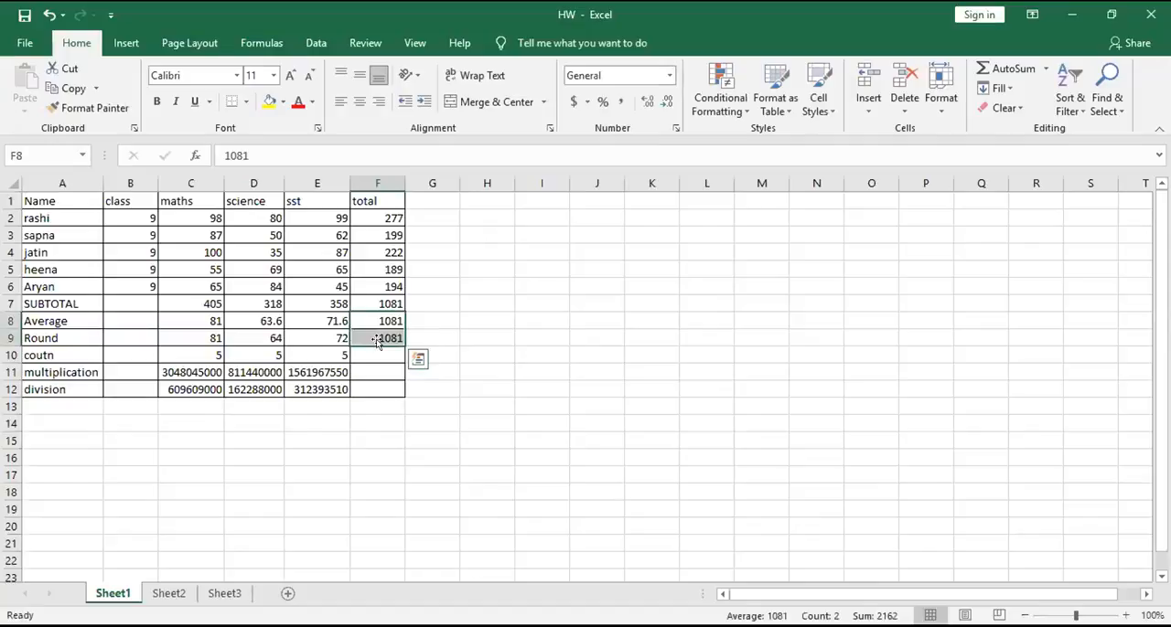
key("Delete")
left_click(500, 300)
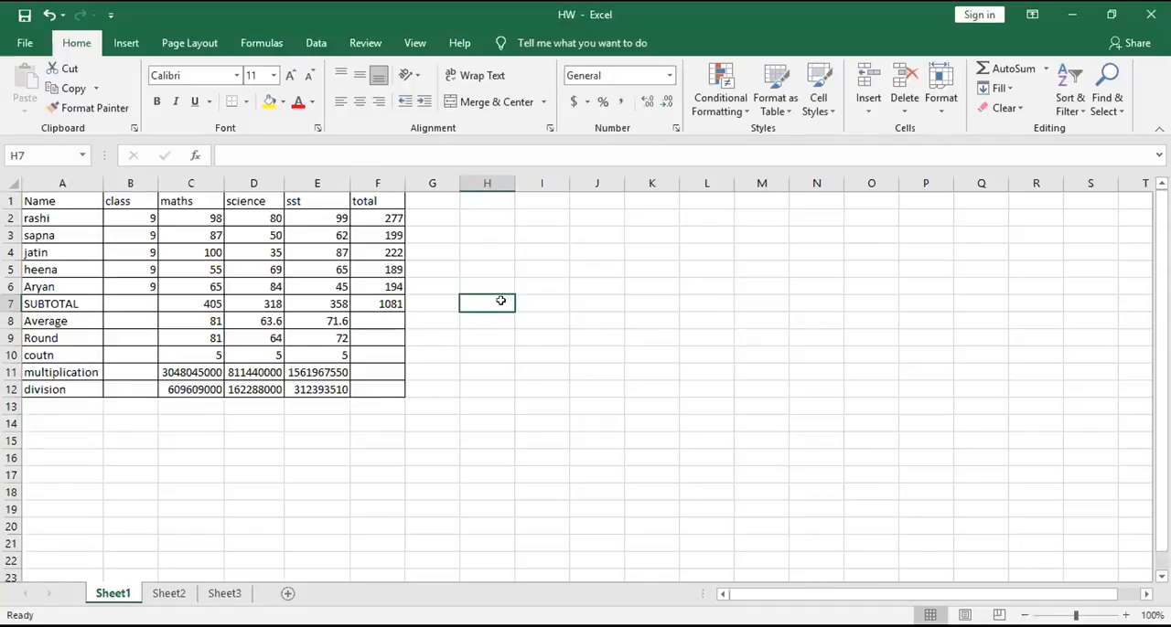
- Add a border around the empty cell H7 beside the marks table
left_click(460, 234)
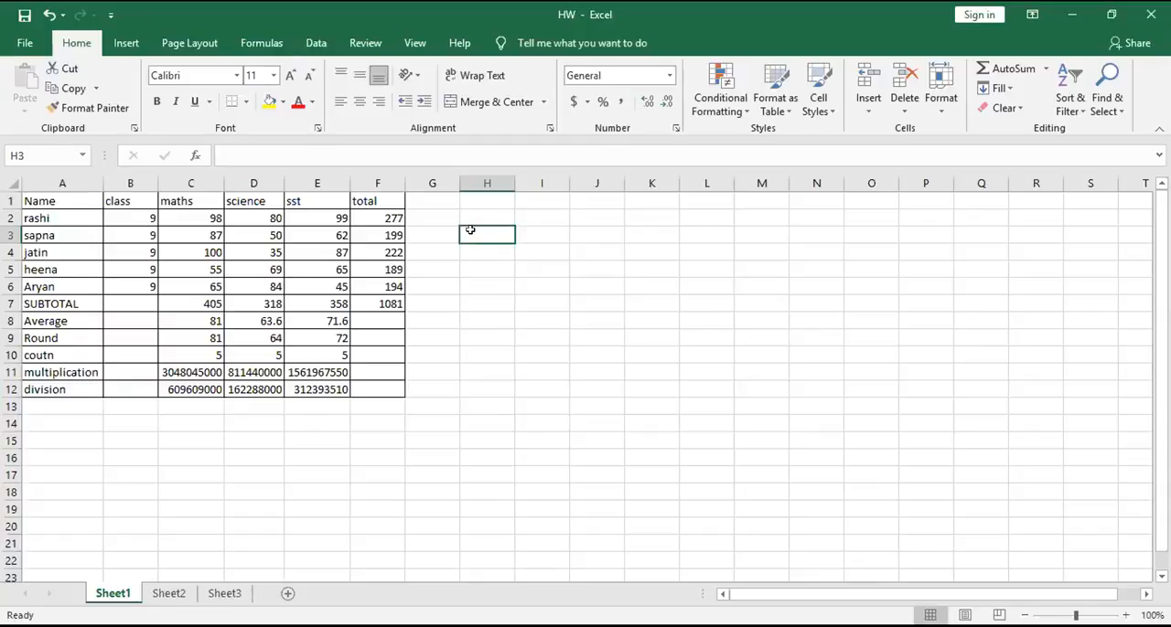
left_click(460, 308)
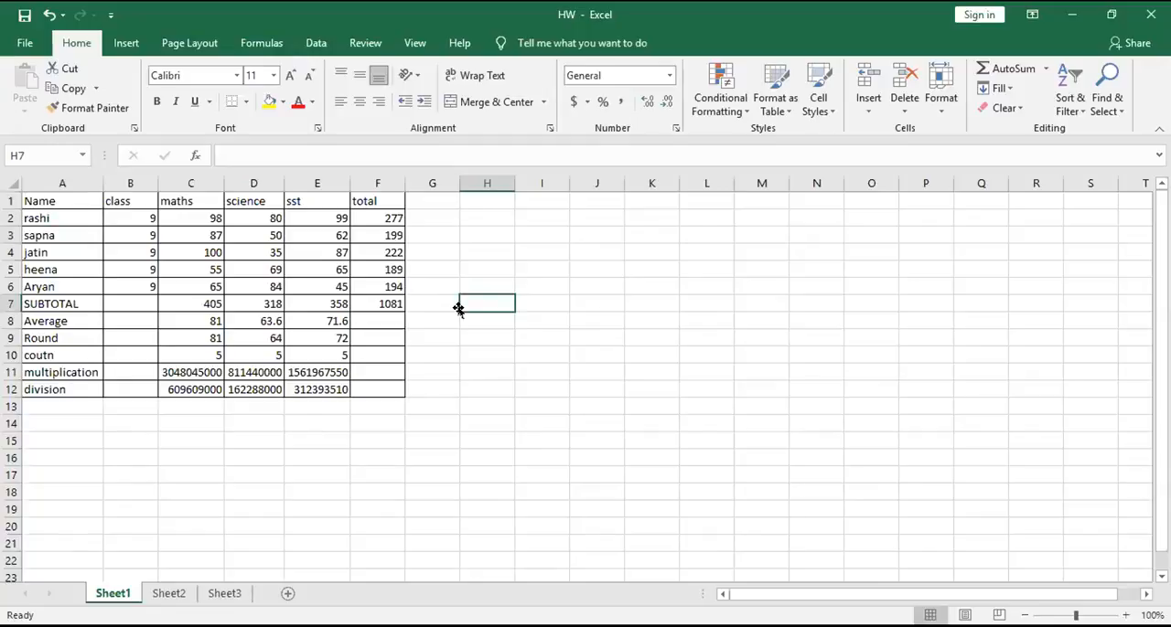
key("alt")
key("h")
key("alt")
left_click(470, 340)
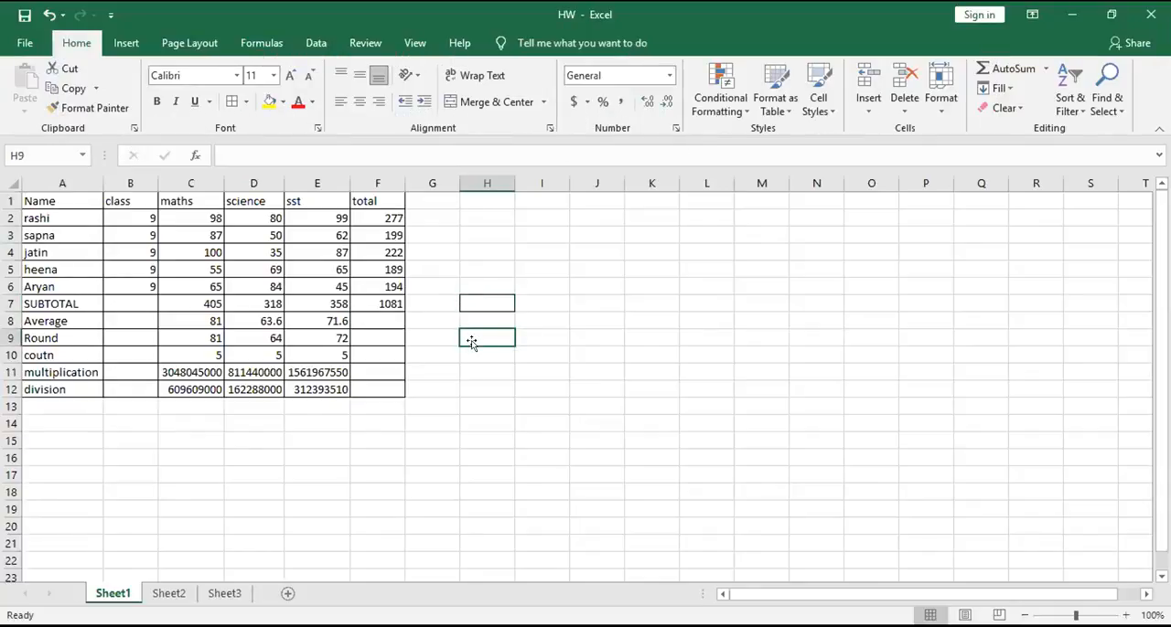
- Apply all borders to the empty range H3:L13 beside the marks table
left_click_drag(463, 236, 707, 394)
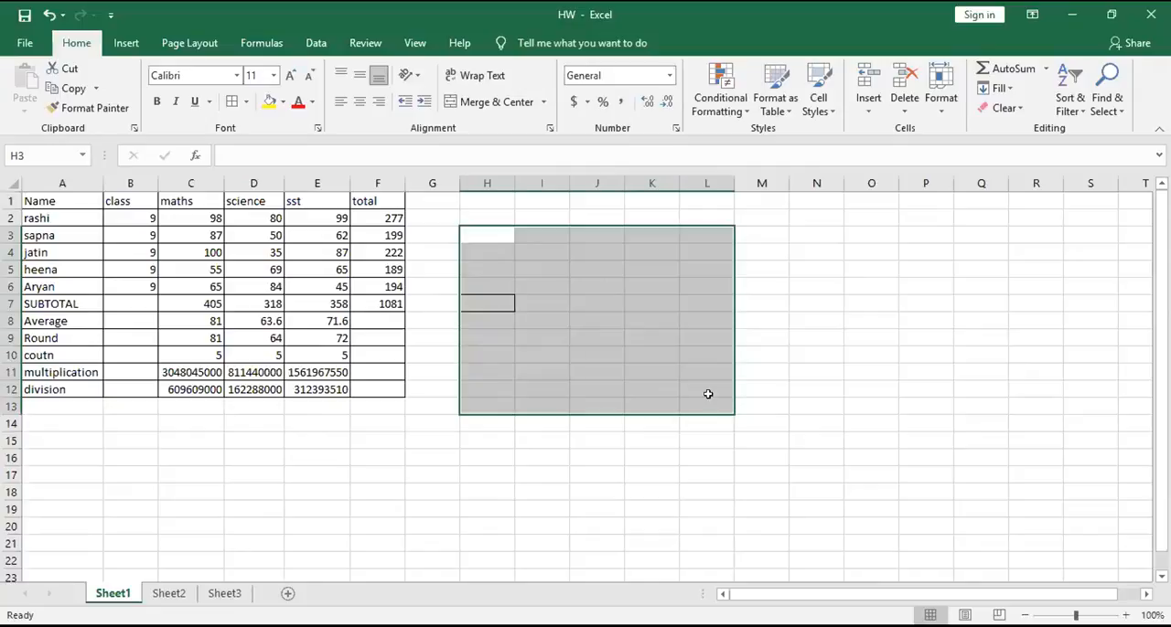
key("alt")
key("h")
key("b")
key("a")
left_click_drag(790, 281, 1078, 479)
key("alt")
key("h")
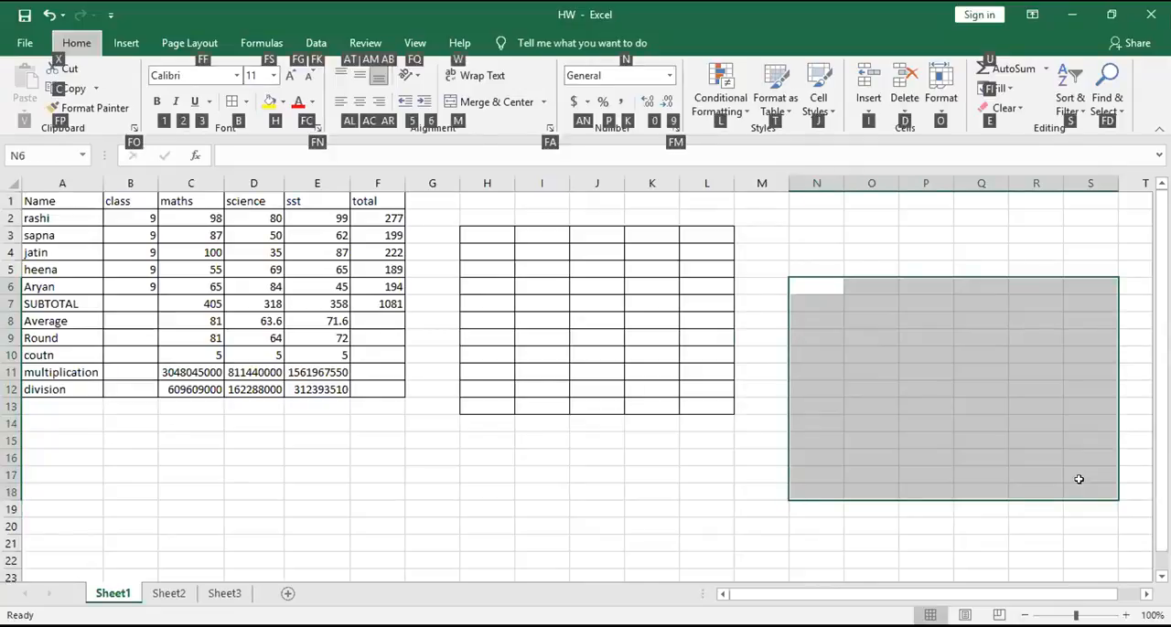
key("b")
left_click(701, 517)
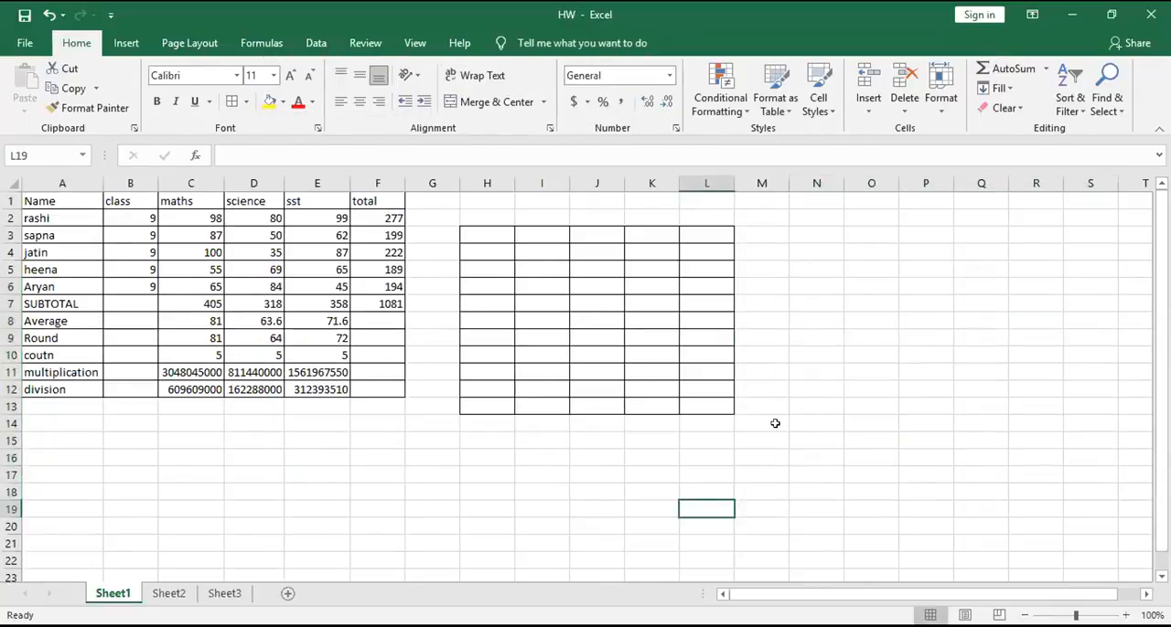
left_click_drag(820, 313, 928, 419)
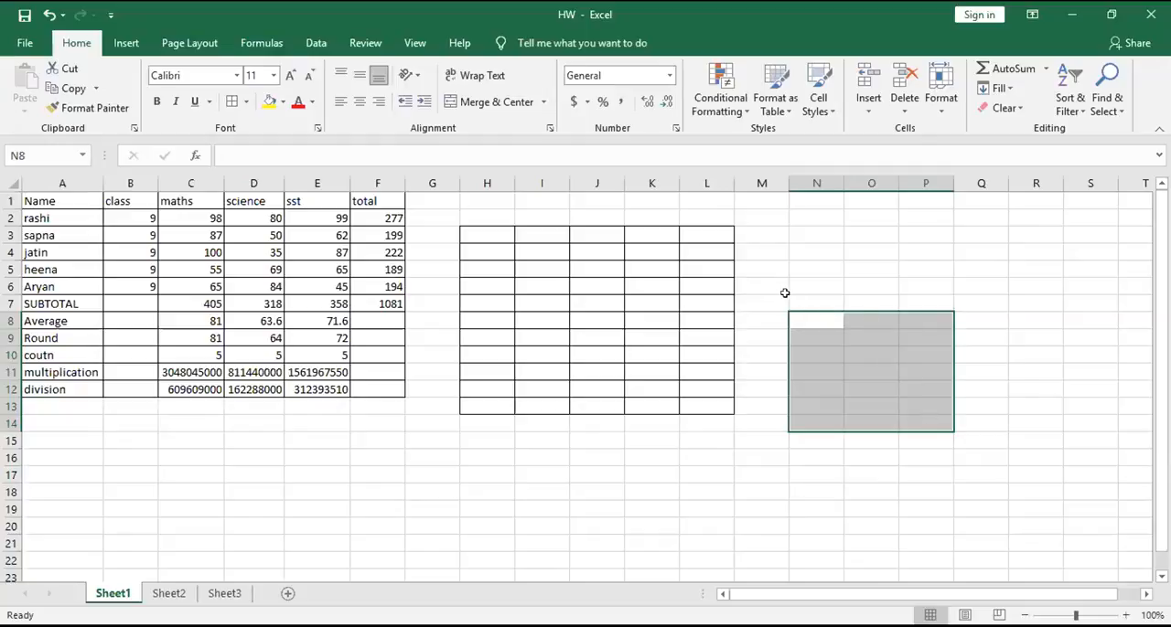
left_click(821, 281)
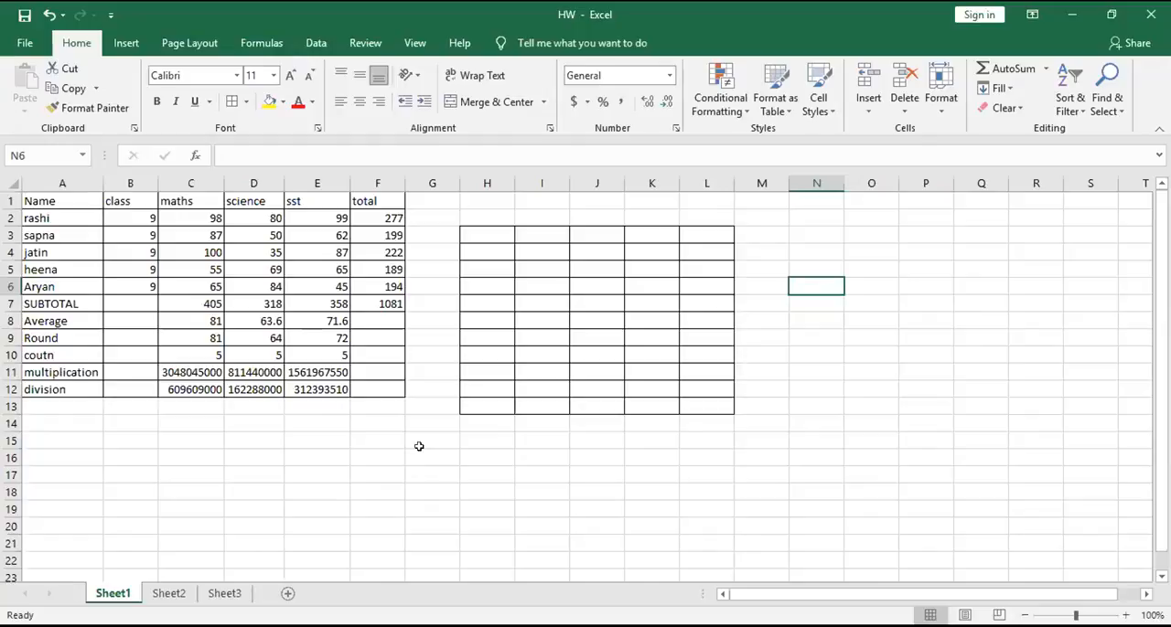
- Add a filter to the marks table's header row from the Name cell and undo it
left_click(48, 201)
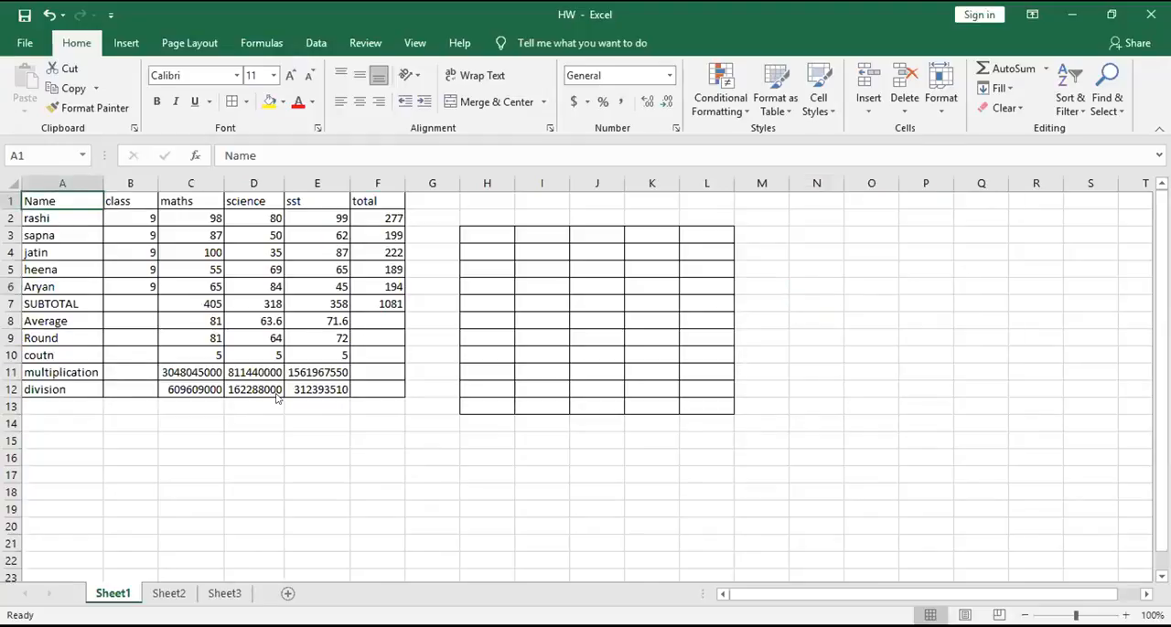
key("alt")
key("h")
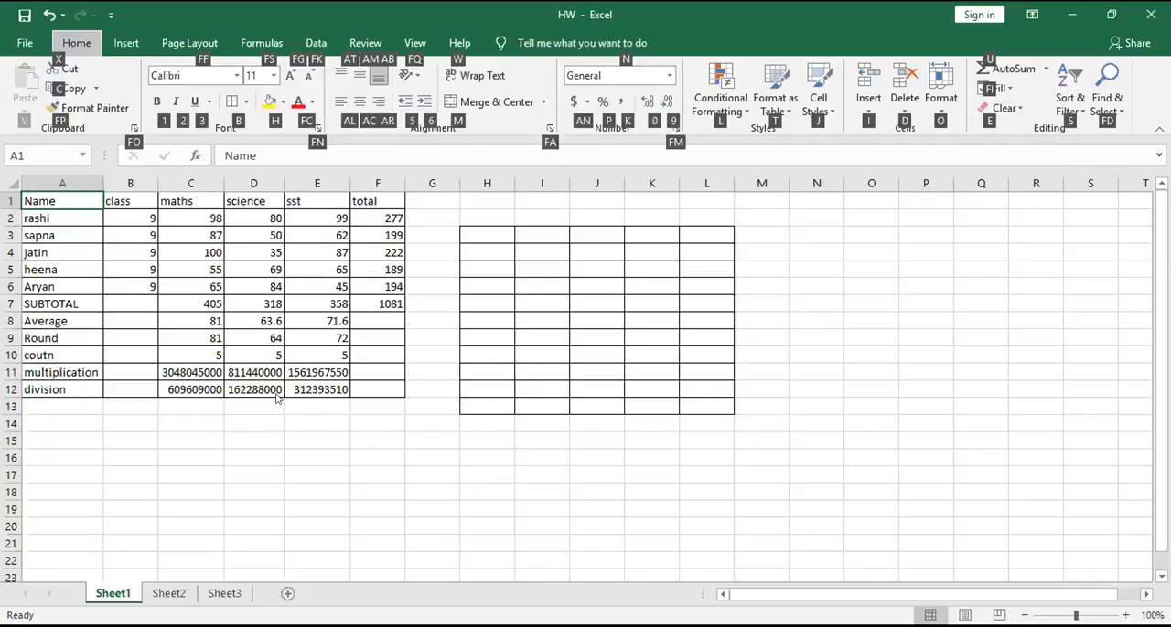
key("s")
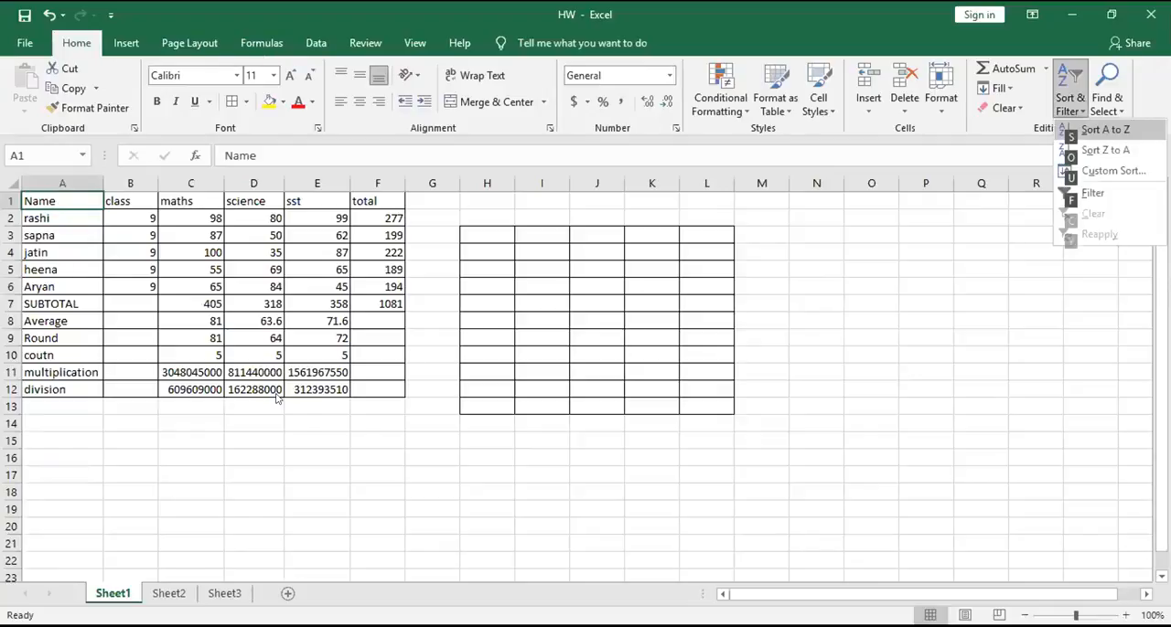
key("f")
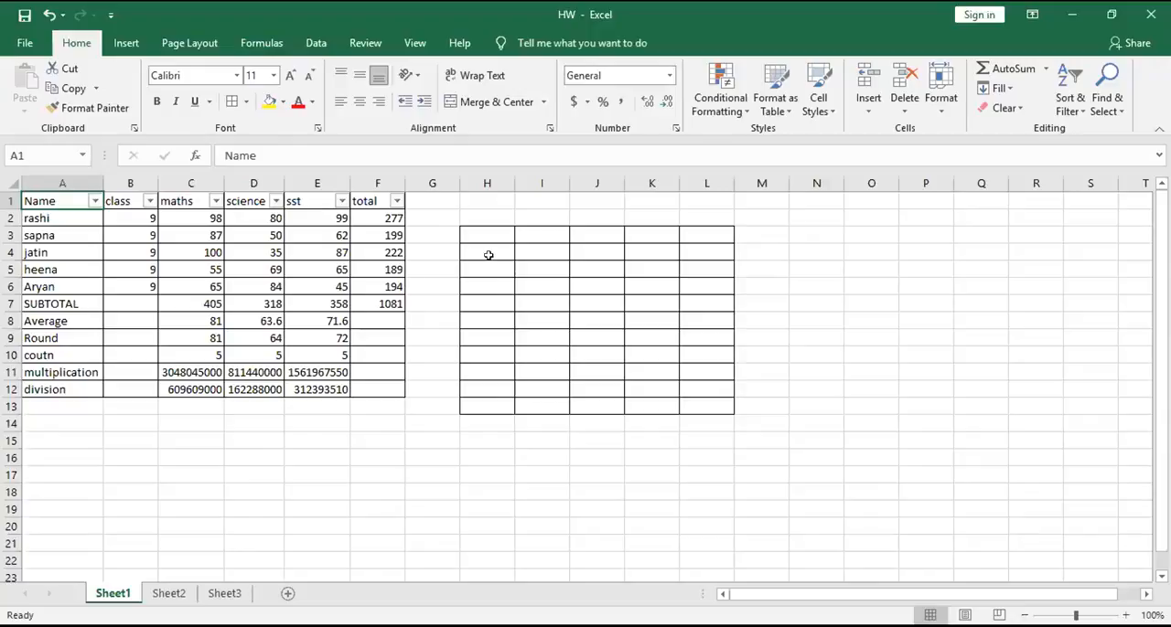
key("ctrl+z")
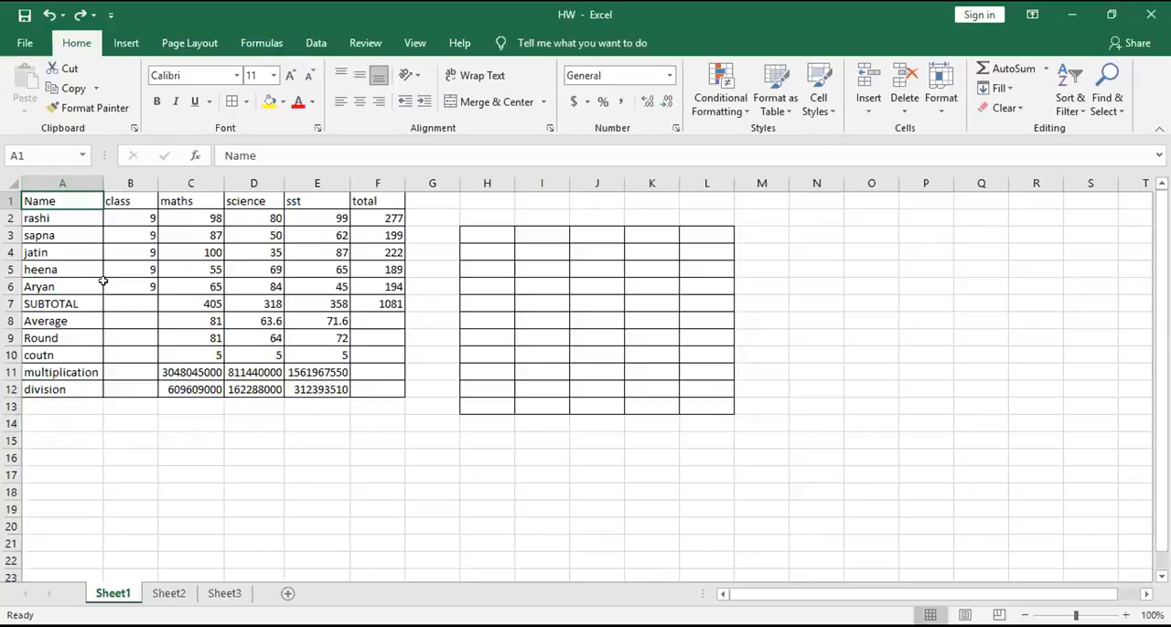
- Add a filter to the marks table's header row A1:F1
left_click(66, 299)
left_click_drag(50, 199, 374, 197)
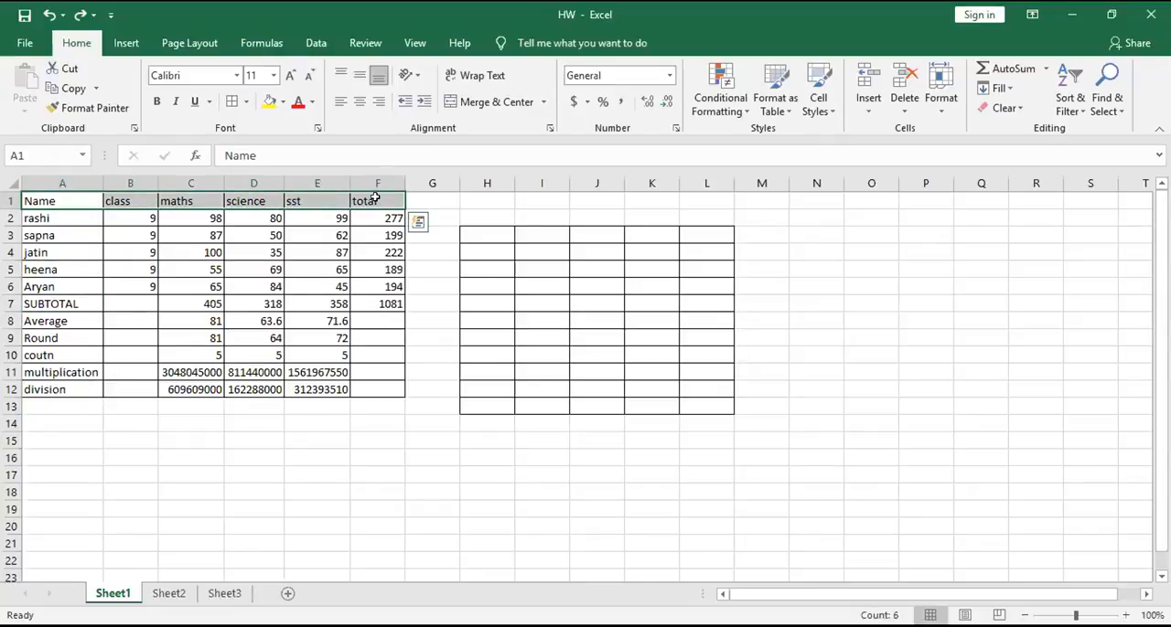
key("alt")
key("h")
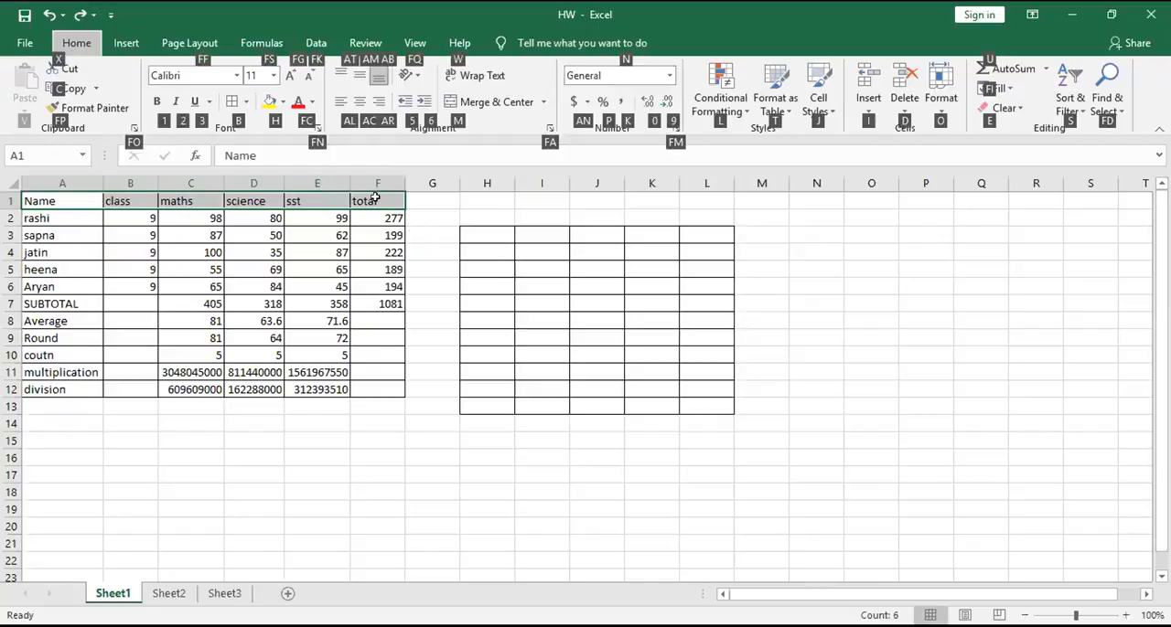
key("s")
key("f")
left_click(447, 421)
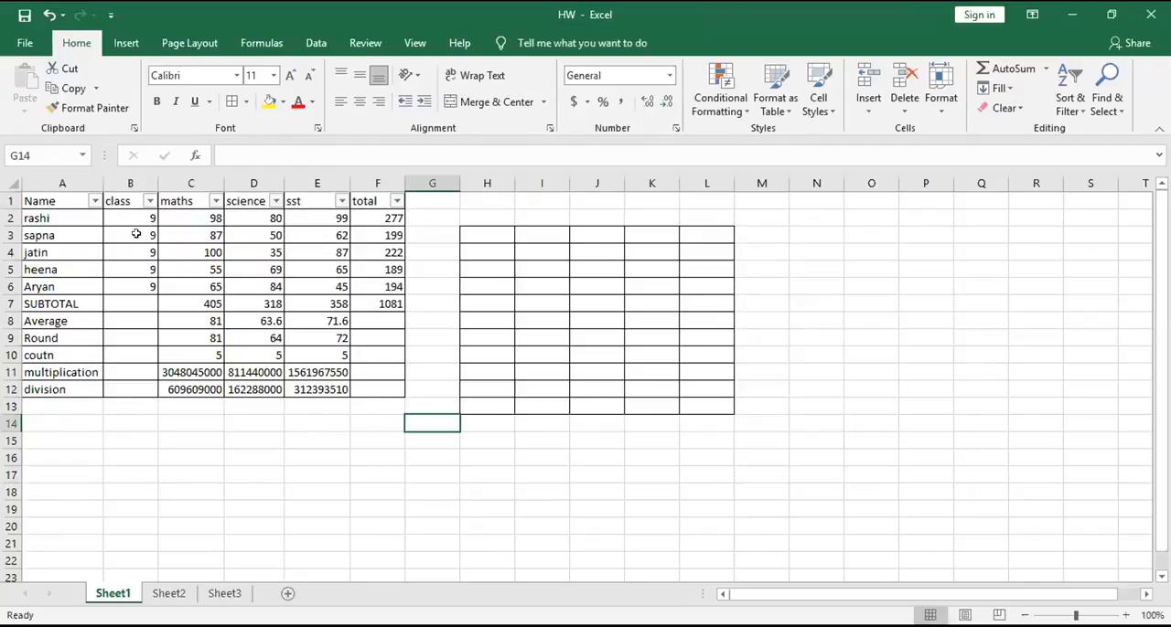
- Filter the Name column to show only the three students in rows 2, 3 and 5
left_click(93, 201)
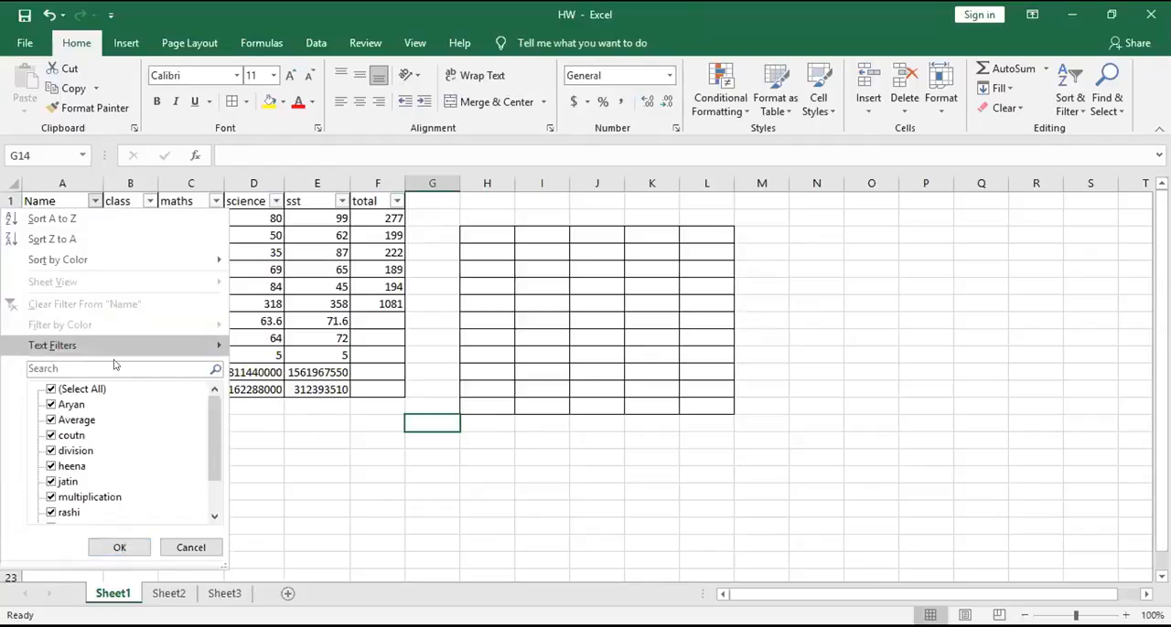
left_click(64, 390)
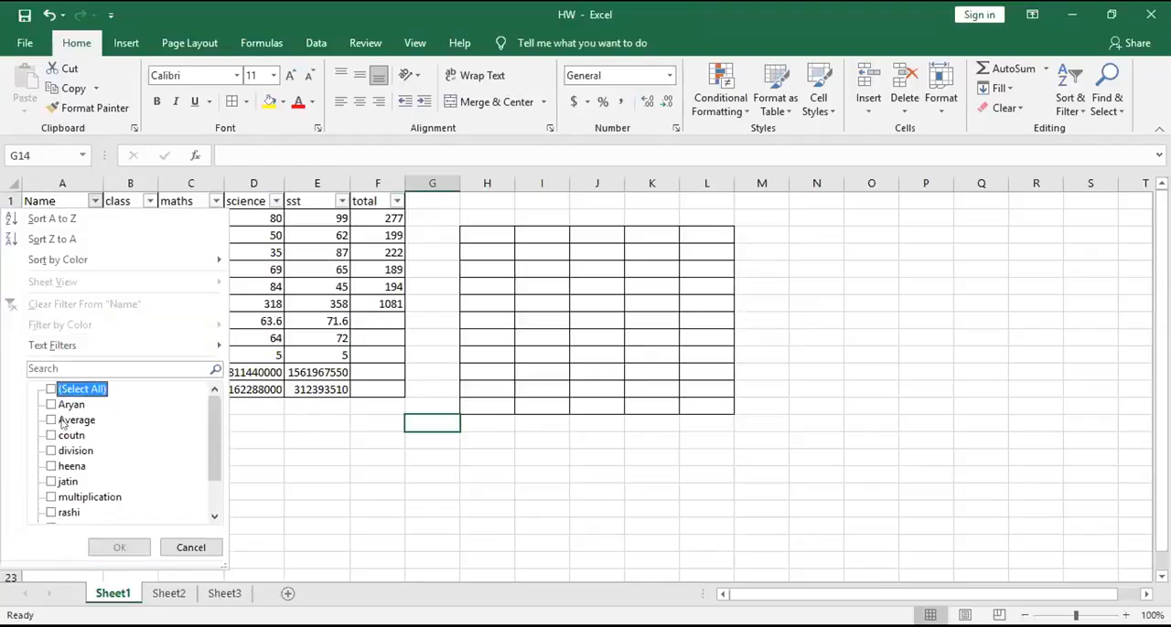
scroll(62, 452, "down", 1)
left_click(51, 466)
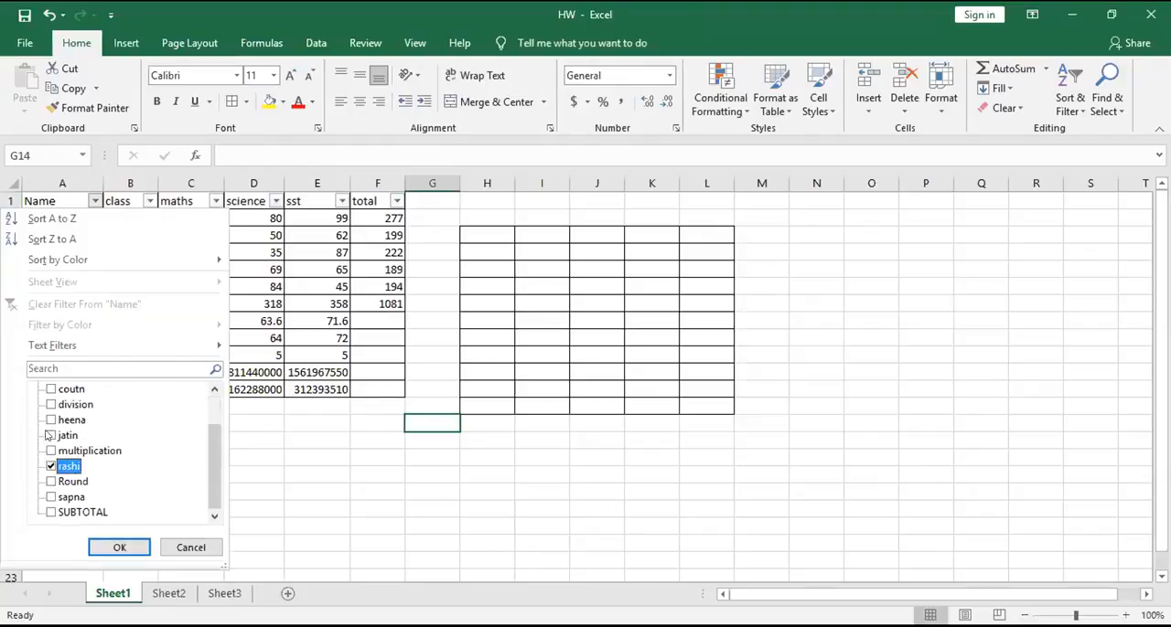
left_click(51, 420)
left_click(50, 496)
scroll(50, 485, "up", 1)
scroll(60, 458, "down", 1)
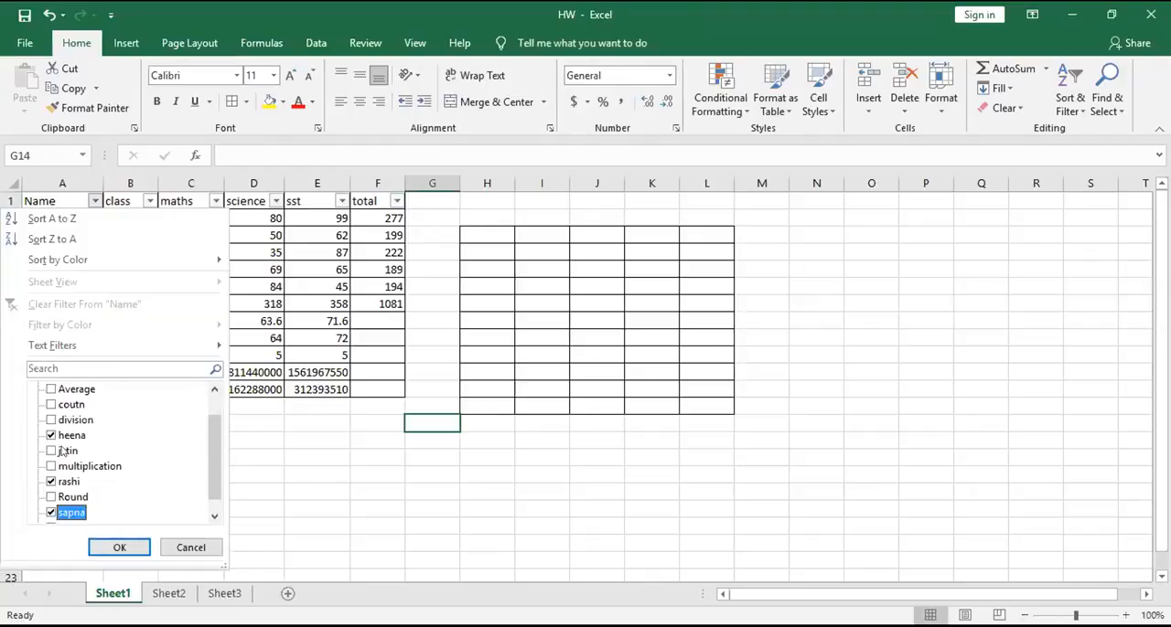
scroll(62, 451, "up", 1)
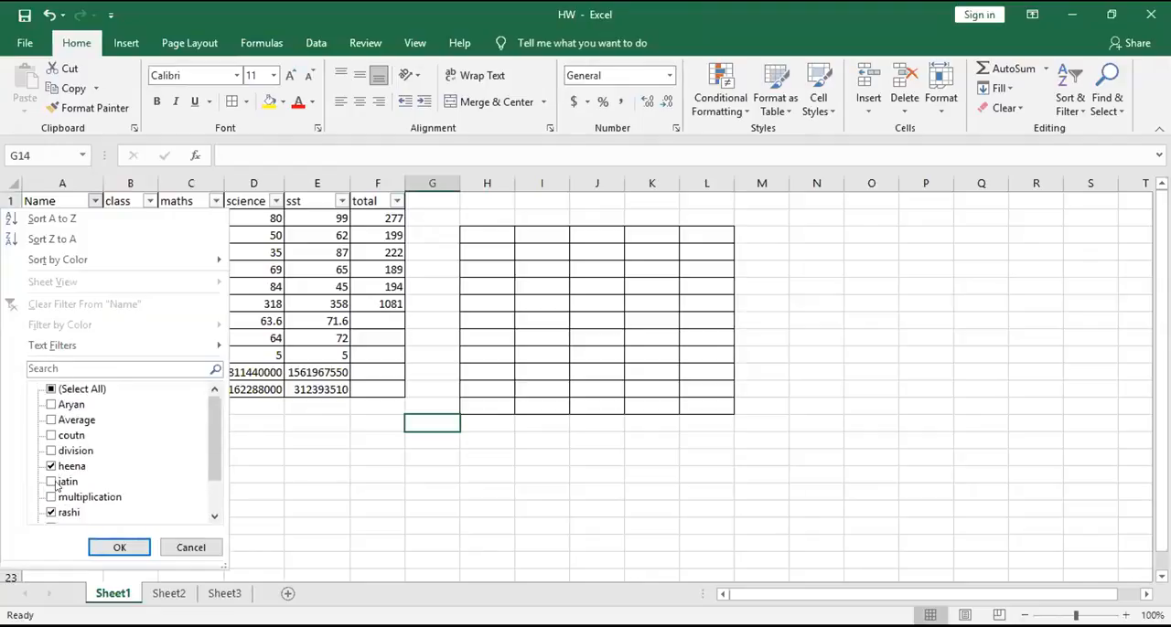
scroll(71, 448, "down", 1)
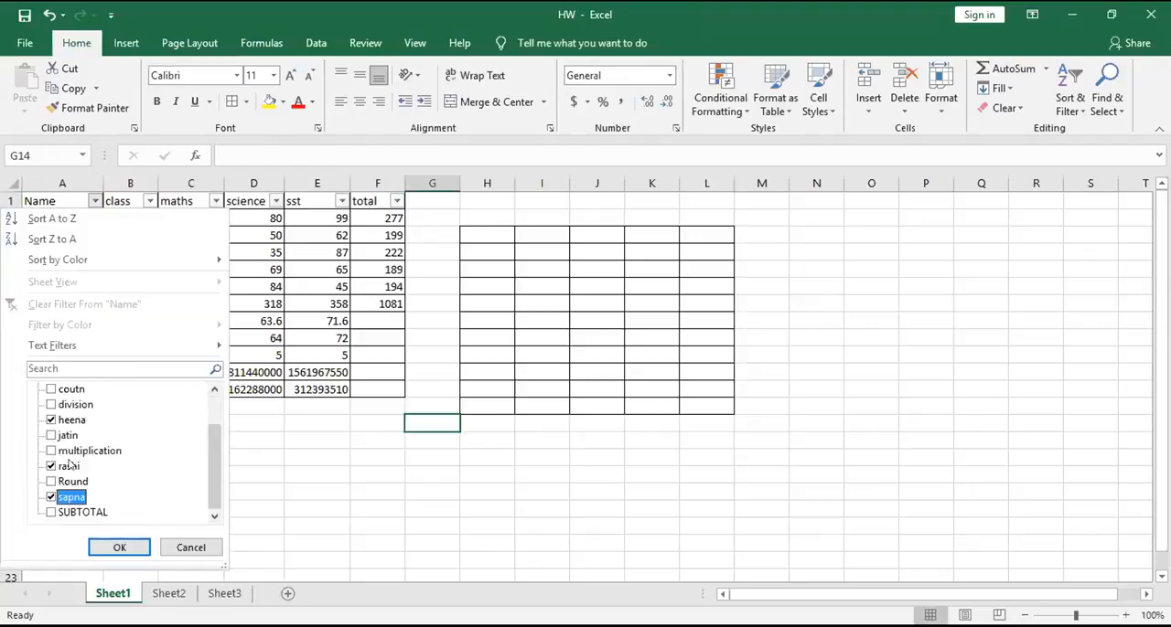
scroll(77, 438, "up", 1)
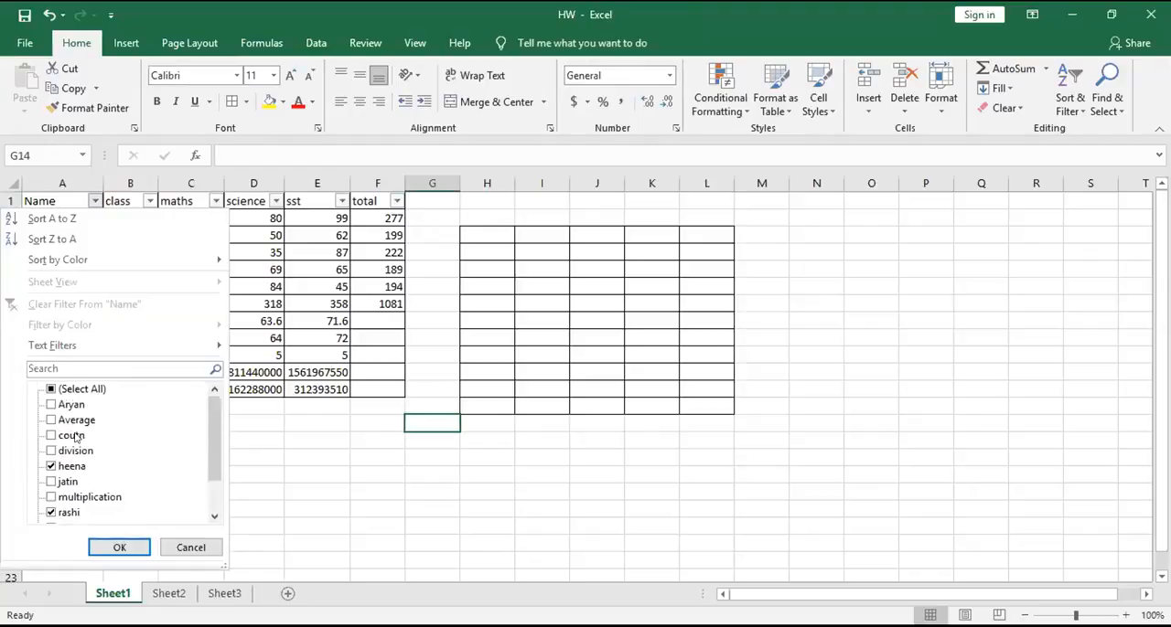
left_click(118, 547)
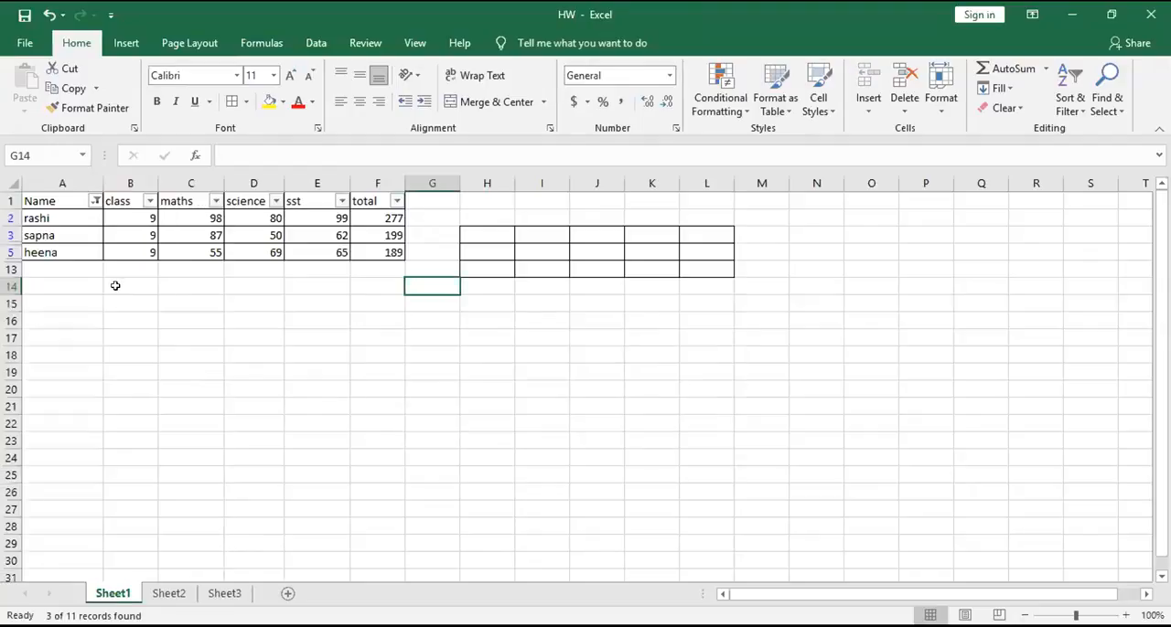
- Reset the Name column's filter to include all entries
left_click(95, 201)
left_click(52, 388)
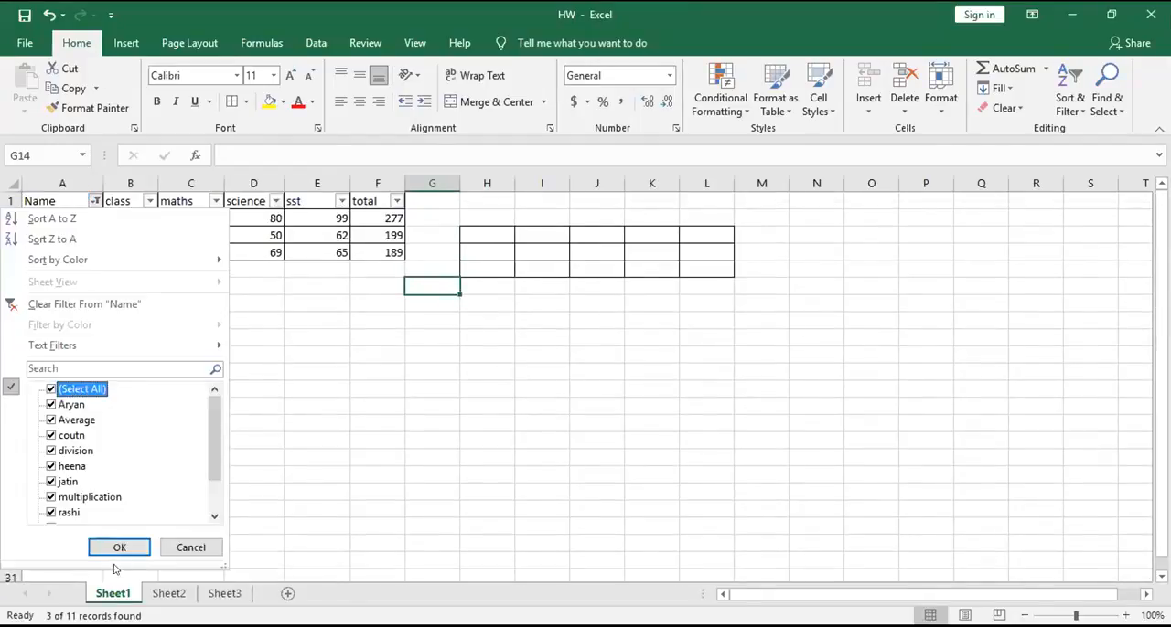
left_click(118, 547)
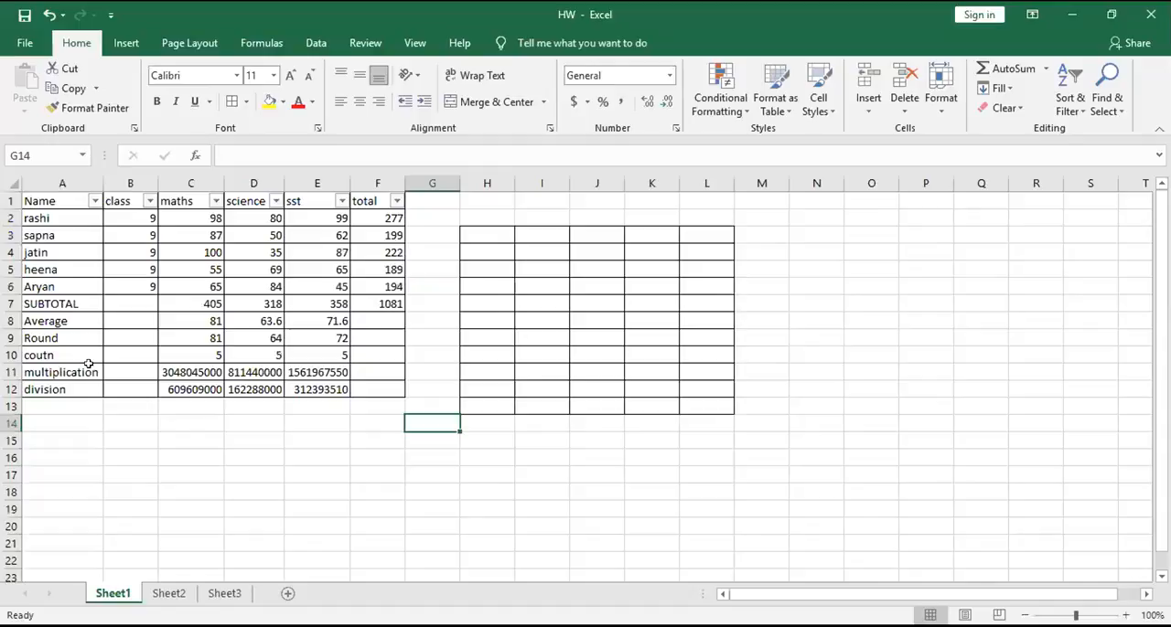
left_click(10, 320)
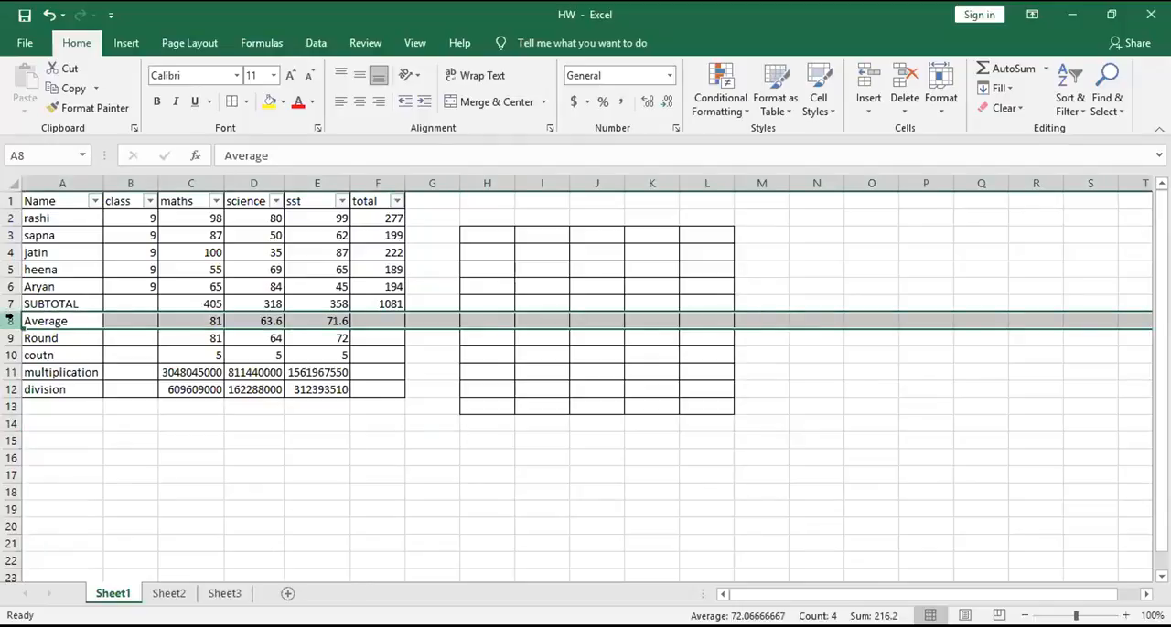
right_click(112, 595)
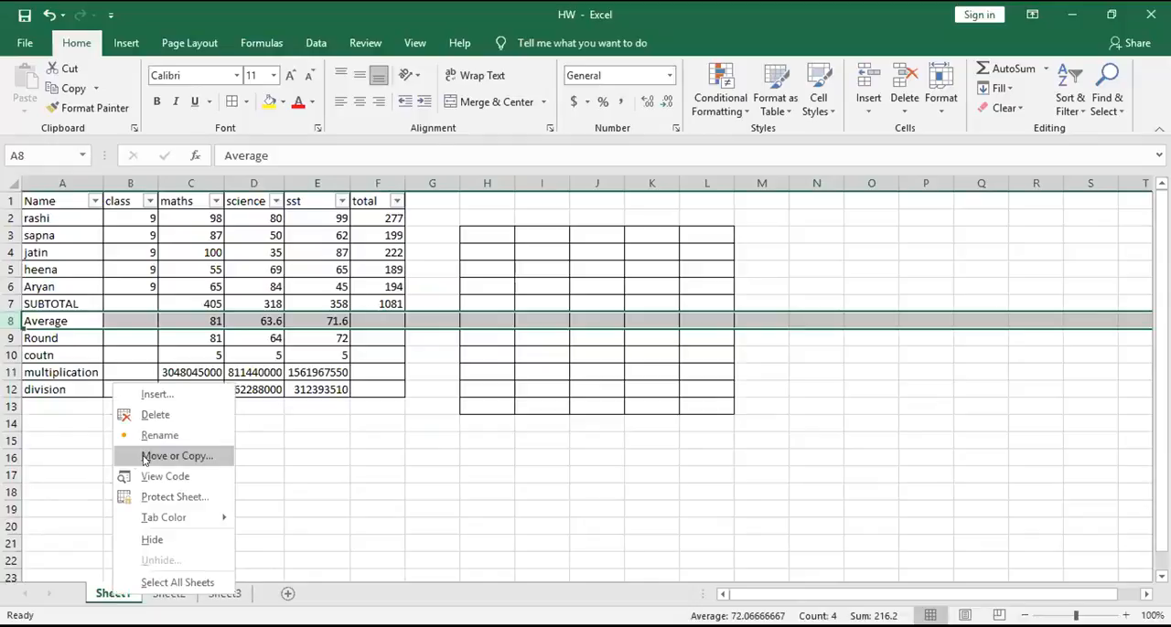
left_click(174, 455)
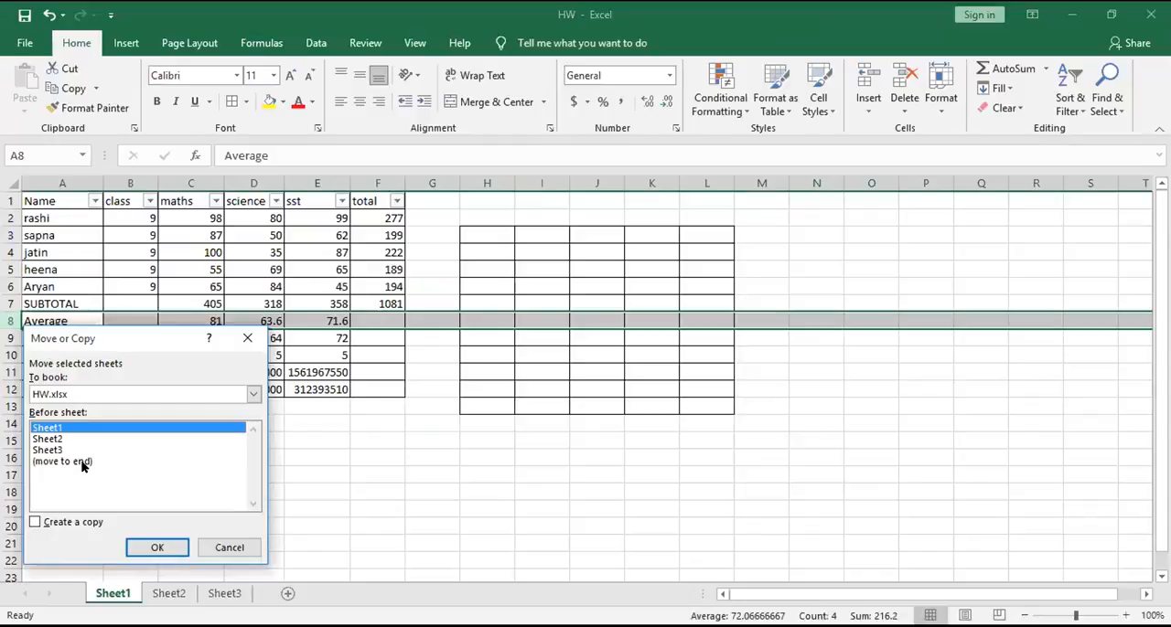
key("Escape")
left_click(169, 594)
left_click(114, 593)
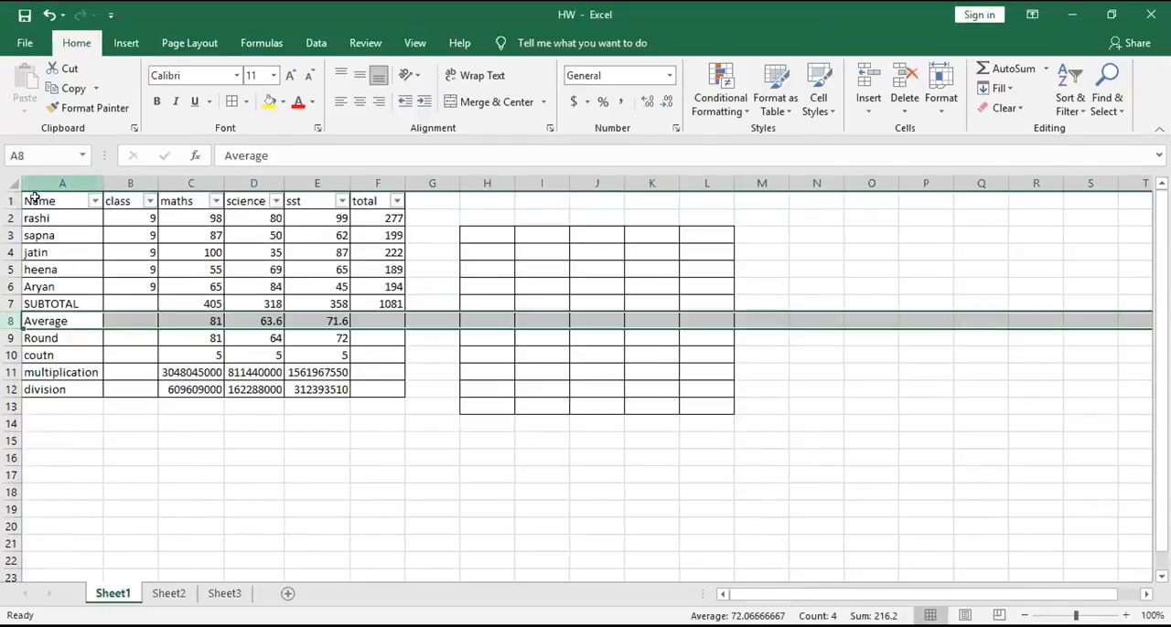
- Copy the marks table range A1:F7 from Sheet1 into Sheet2 starting at cell A1
left_click_drag(30, 201, 389, 302)
key("ctrl+c")
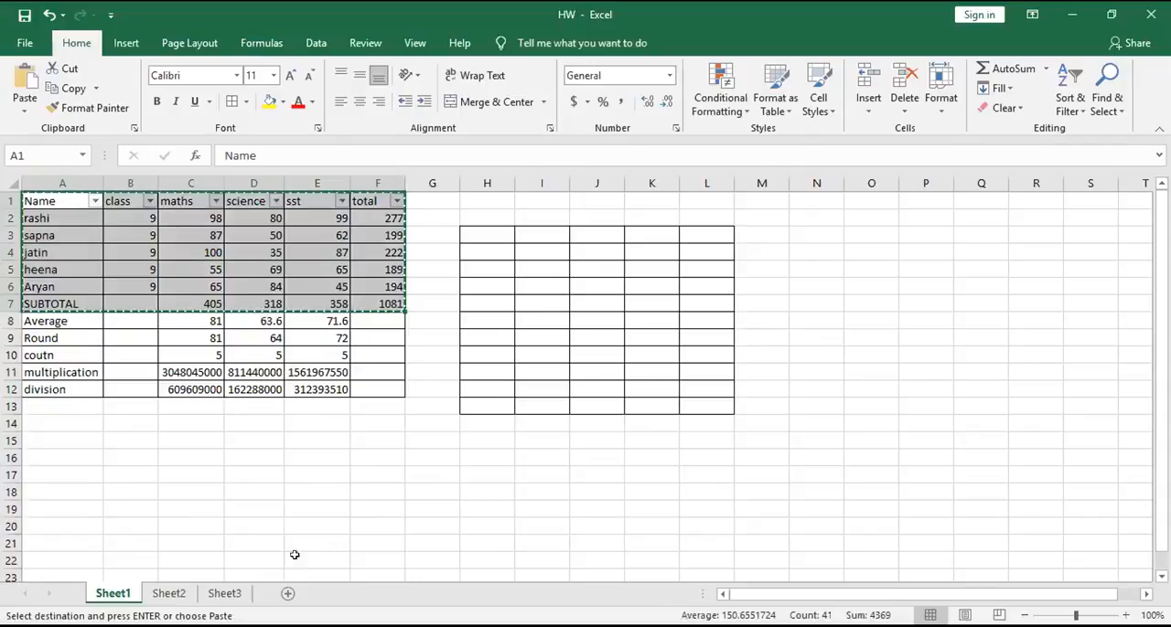
left_click(172, 596)
key("ctrl+v")
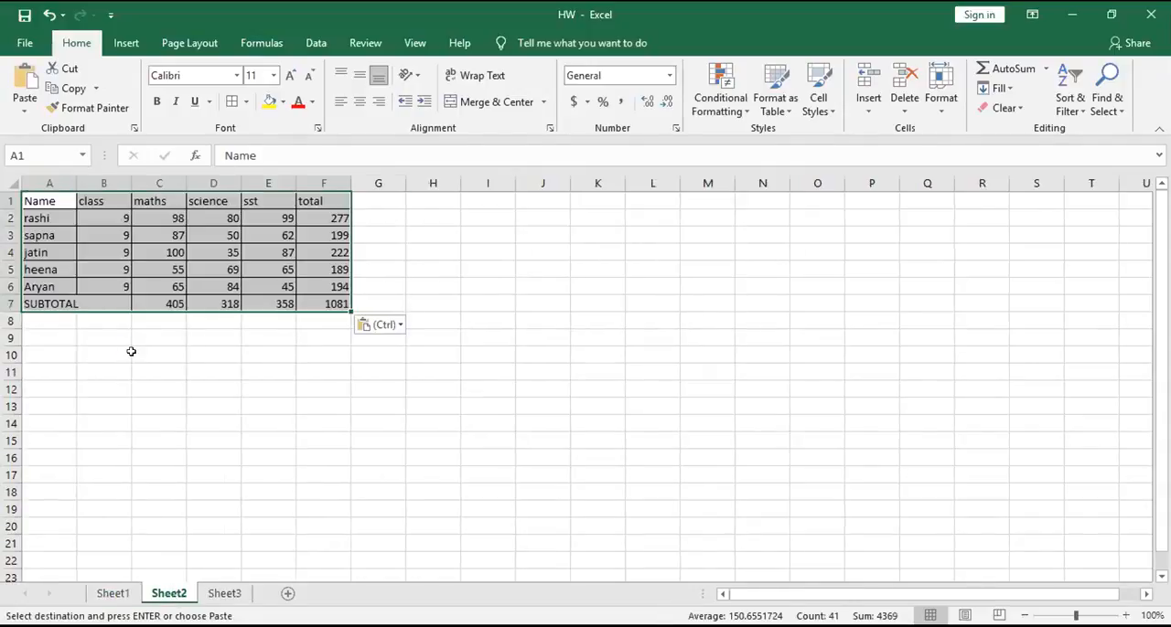
left_click(145, 375)
left_click(172, 299)
left_click(201, 406)
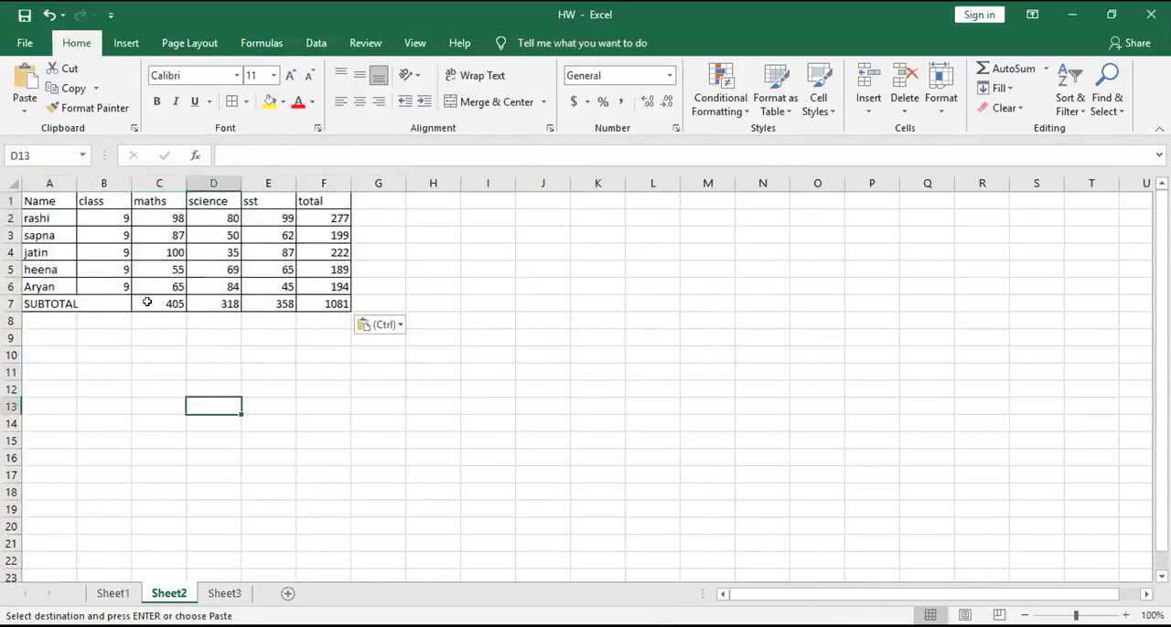
left_click(170, 300)
left_click(168, 382)
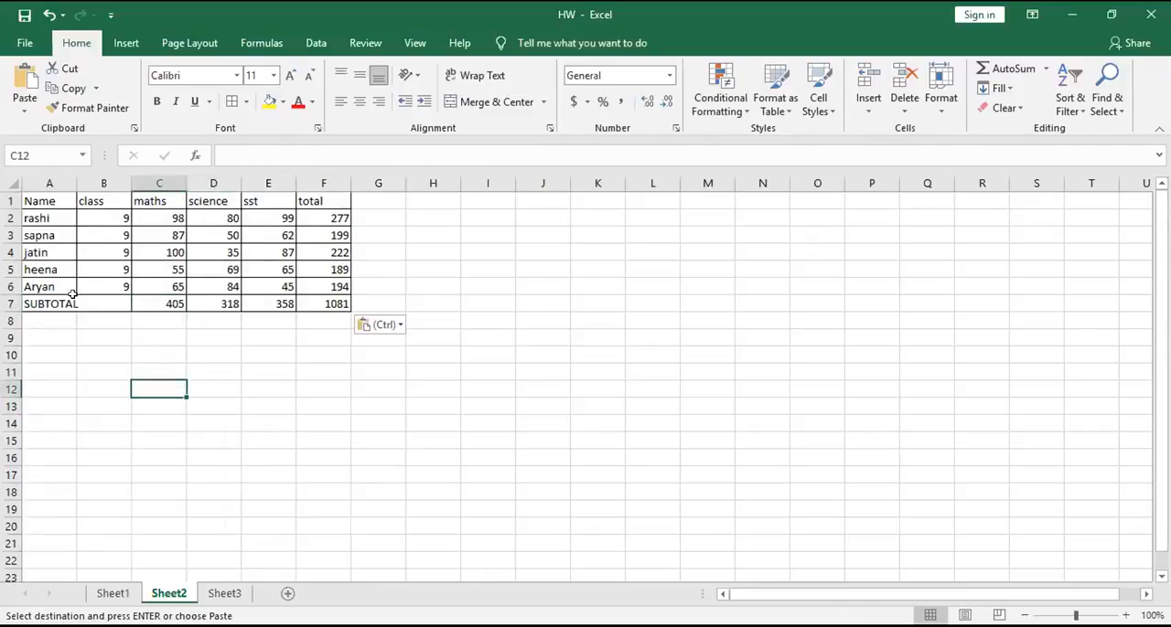
- Add a filter to header row A1:F1 of the copied table on Sheet2
left_click_drag(51, 196, 313, 190)
key("alt")
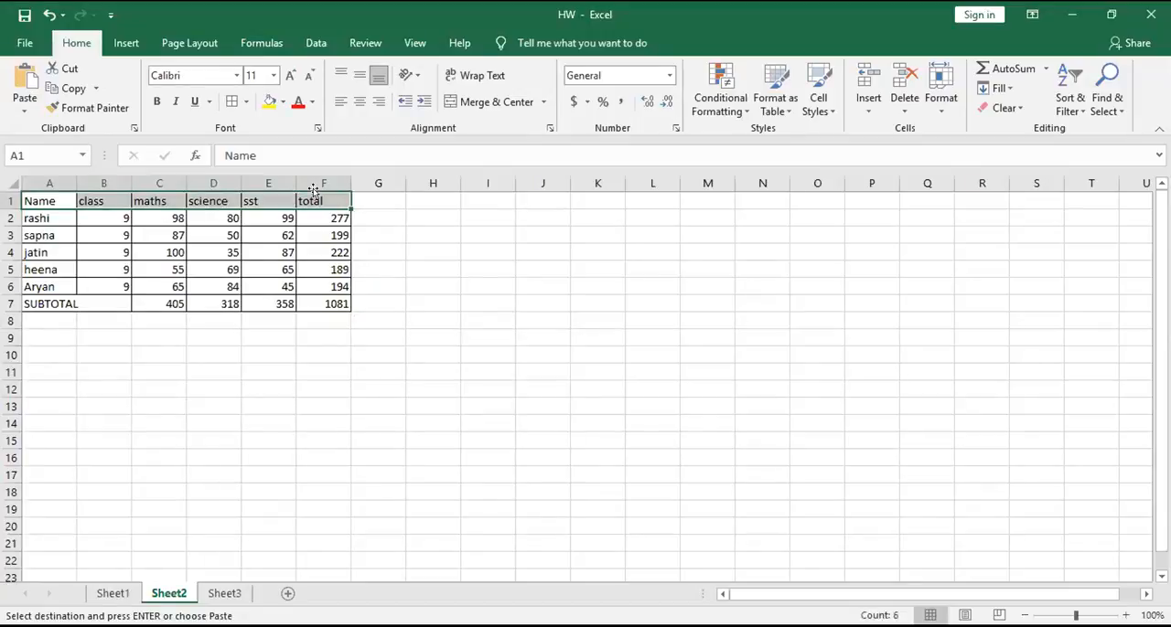
key("h")
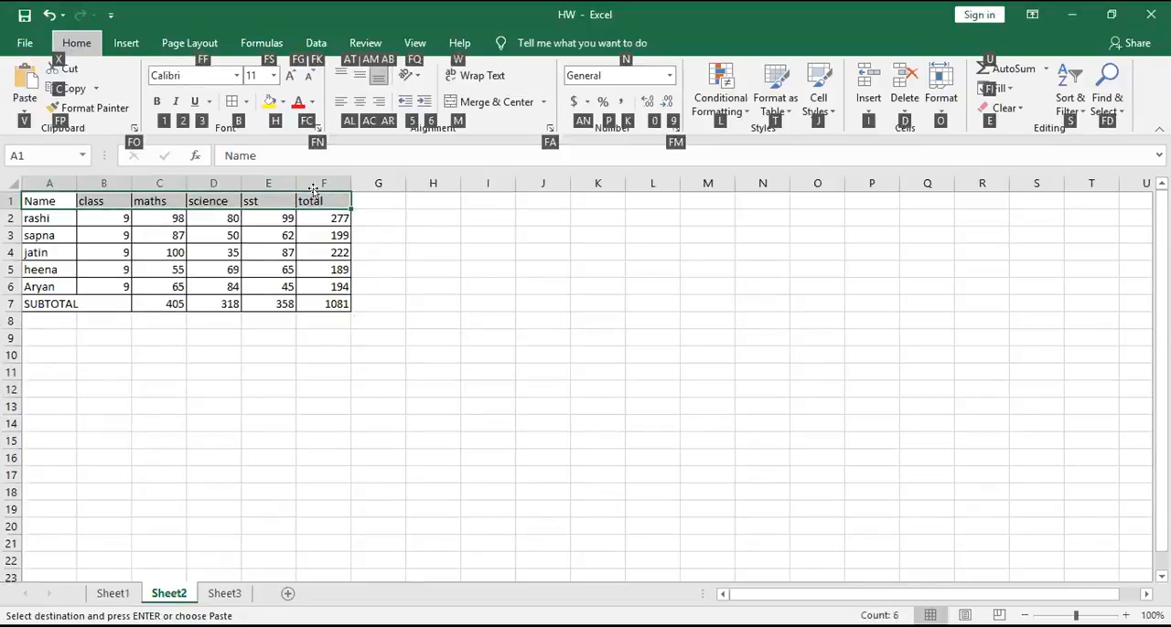
key("s")
key("f")
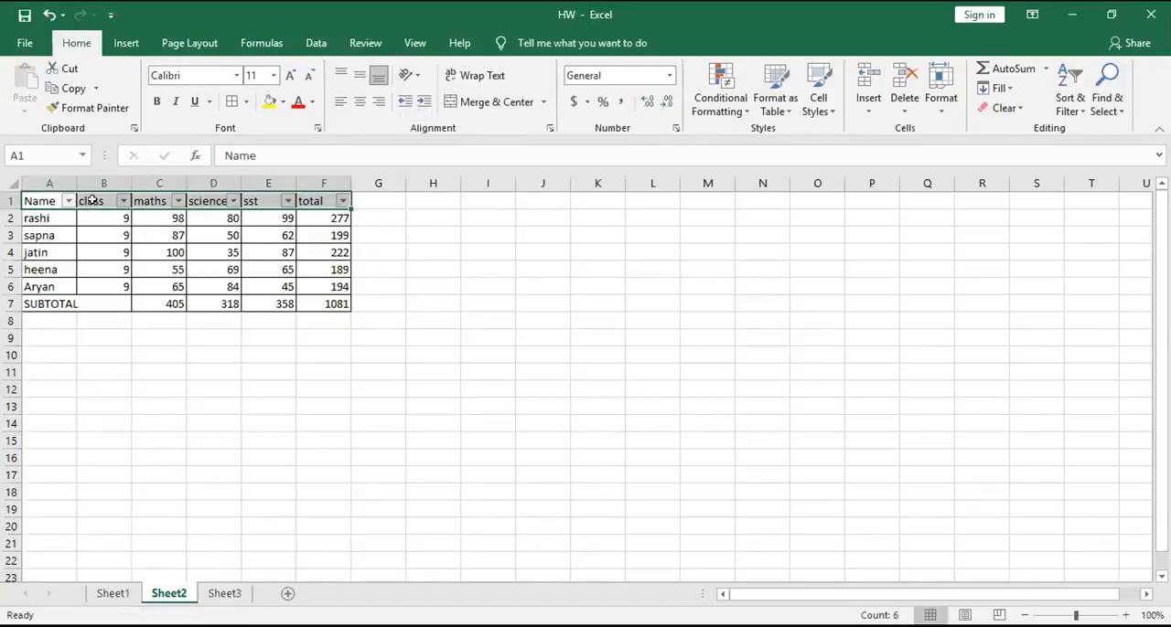
- Filter the Name column on Sheet2 to show only the two students in rows 4 and 6
left_click(68, 200)
left_click(62, 391)
left_click(54, 435)
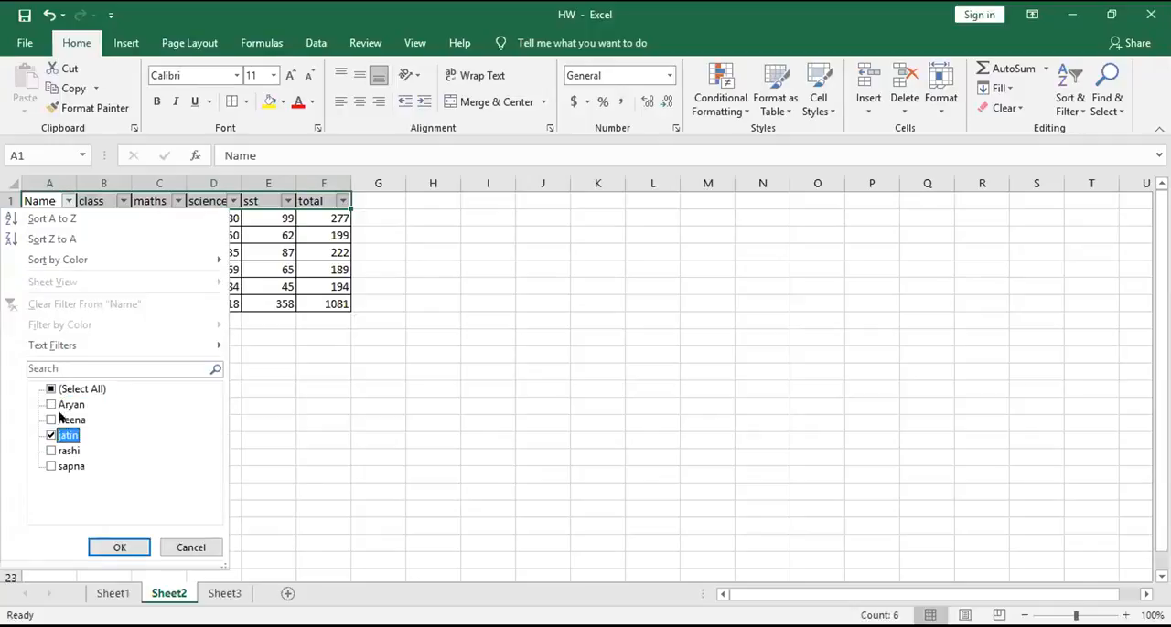
left_click(53, 404)
left_click(120, 547)
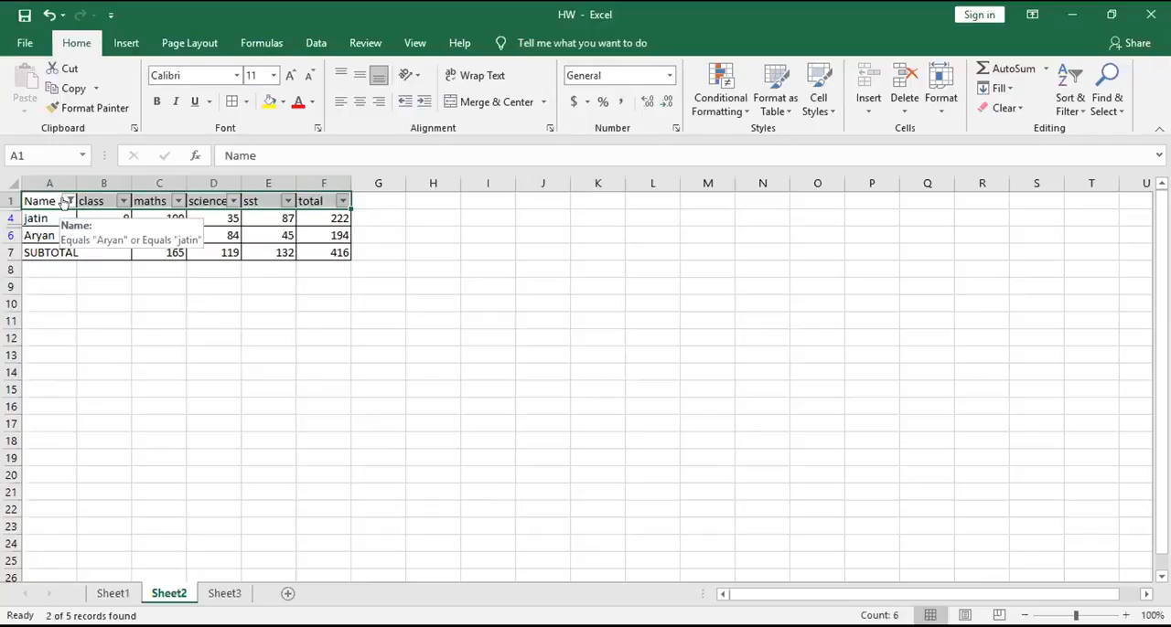
- Check the maths subtotal formula in C7 and begin a SUBTOTAL formula in cell C9
left_click(160, 251)
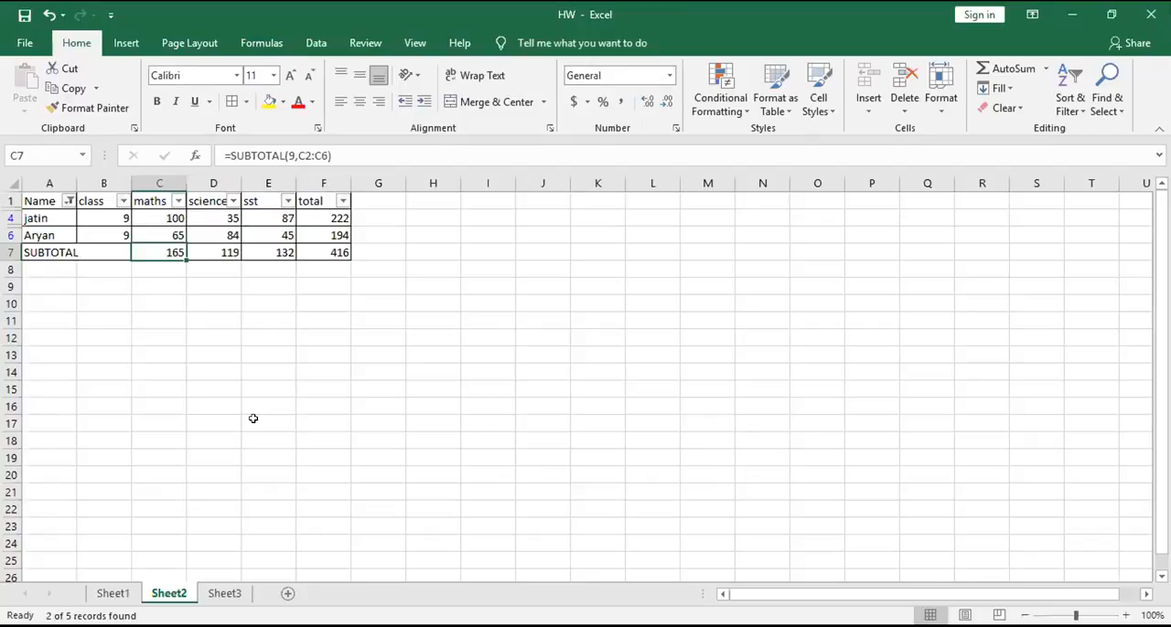
left_click(159, 283)
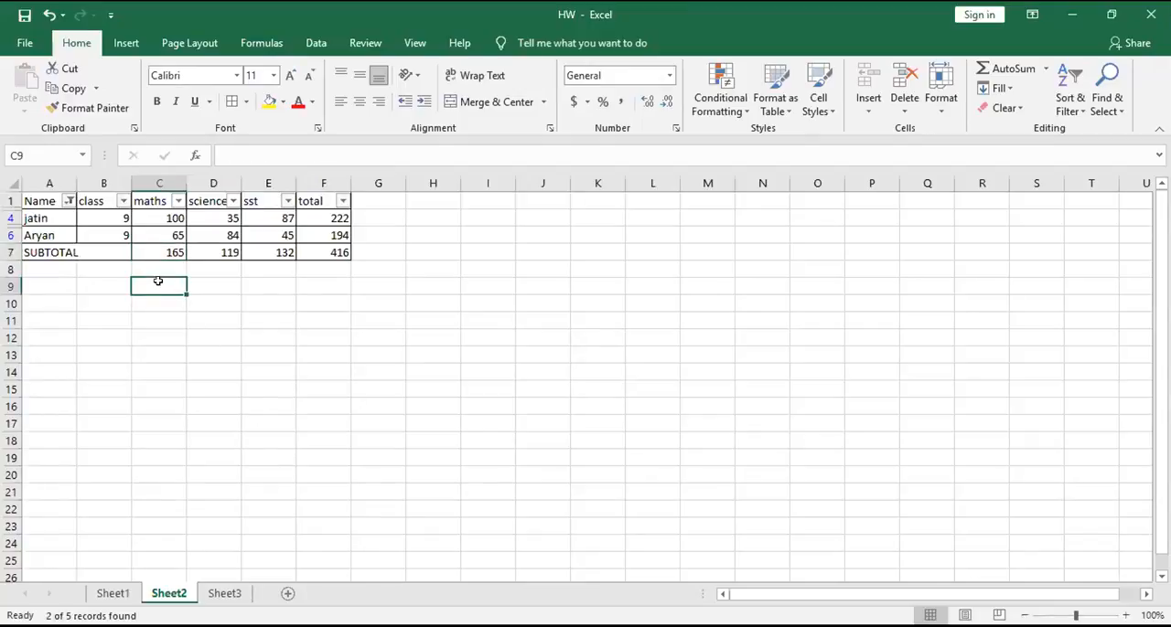
type("=")
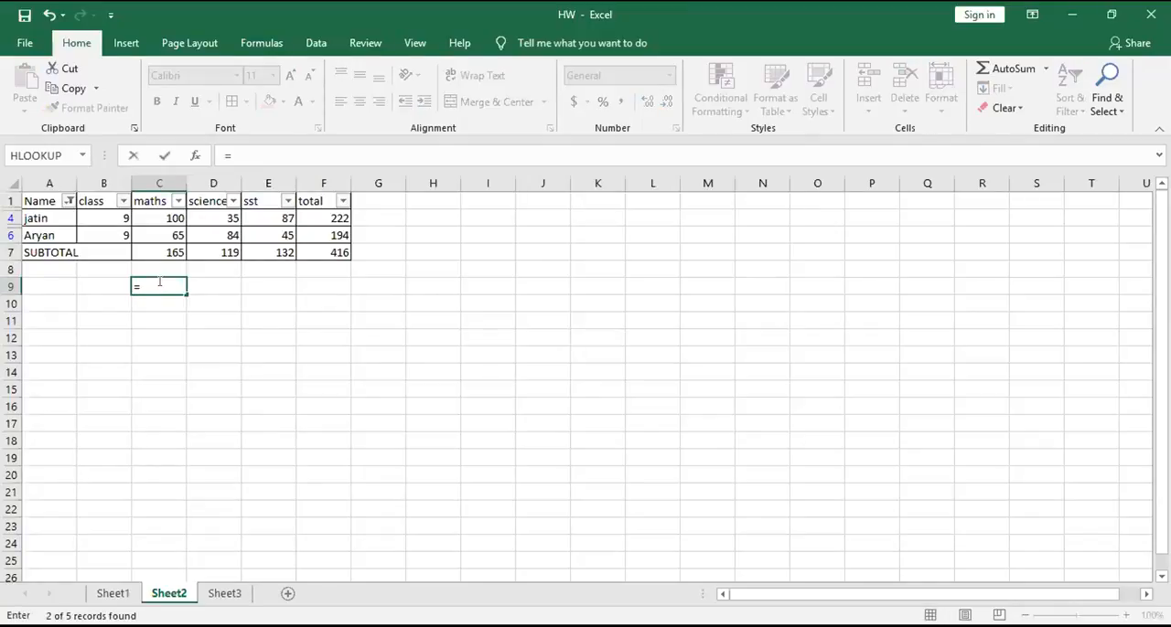
type("sub")
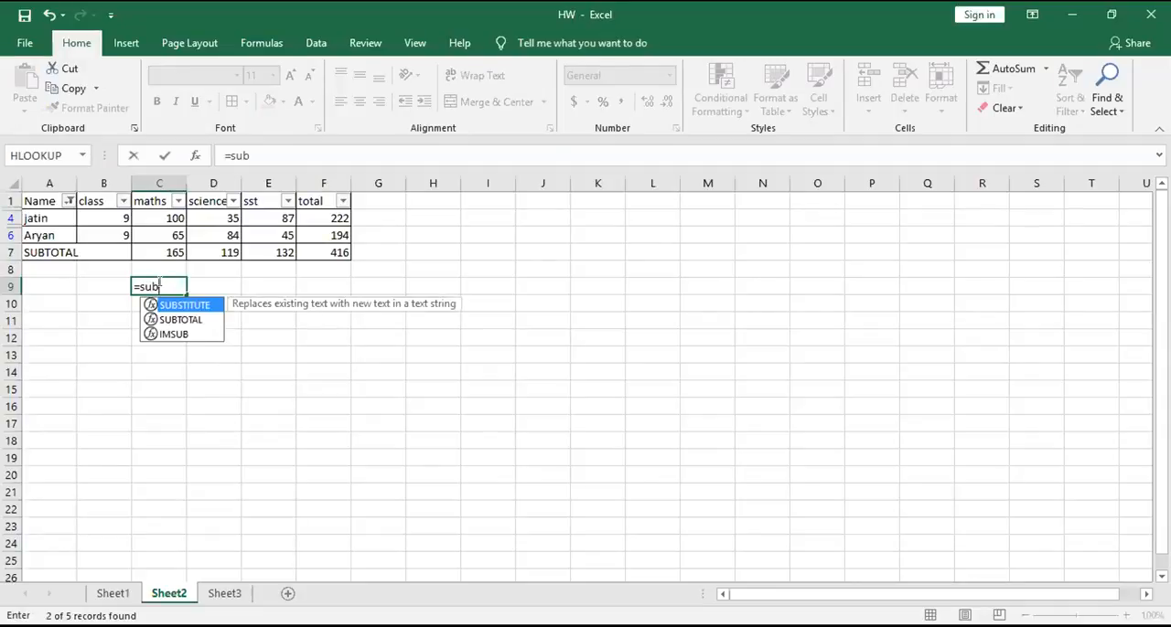
key("Down")
key("Tab")
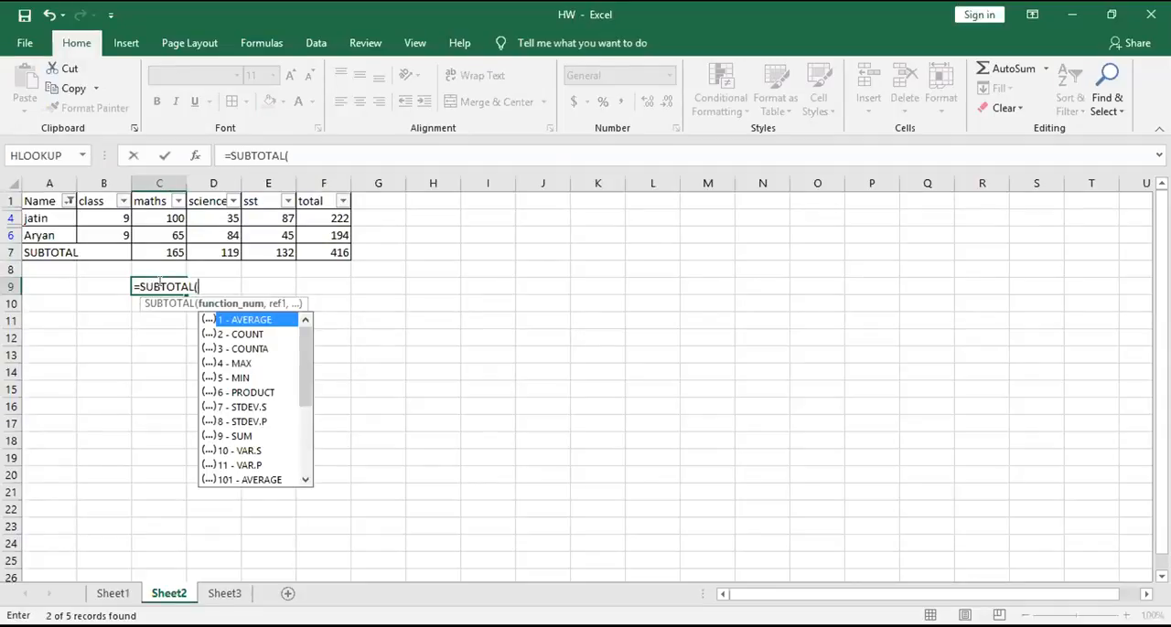
- Examine the function numbers offered for SUBTOTAL's first argument, from 1 - AVERAGE through 109 - SUM
key("Down")
key("Down")
key("Down")
key("Down")
key("Down")
key("Down")
key("Down")
key("Down")
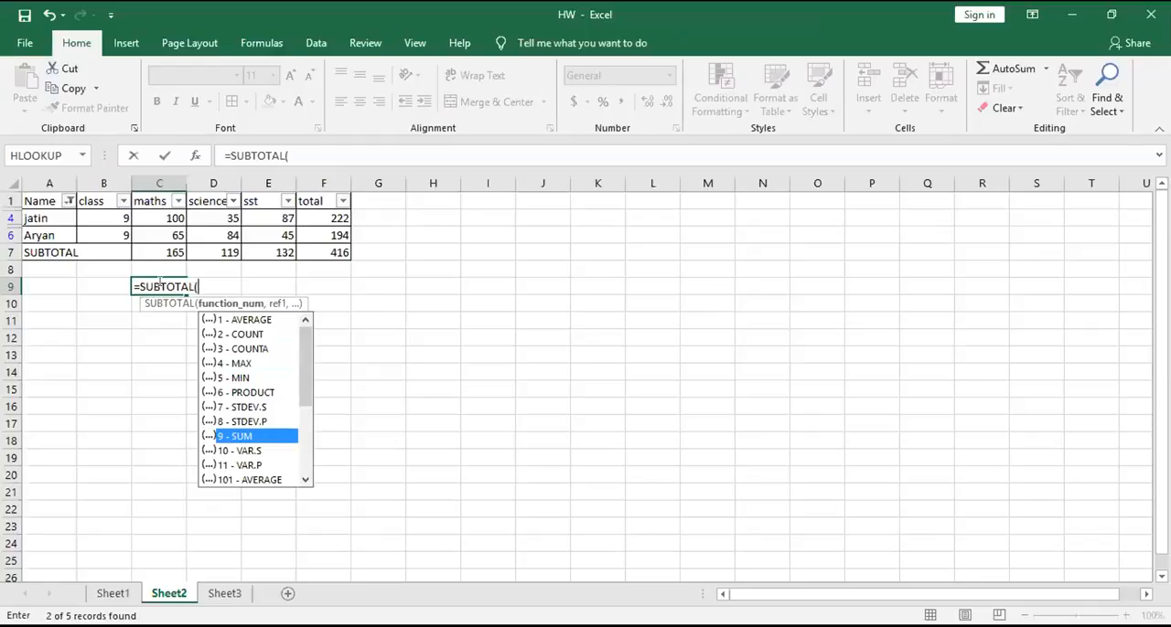
left_click(304, 479)
left_click(304, 480)
left_click(305, 479)
left_click(304, 479)
left_click(304, 480)
left_click(304, 479)
left_click(304, 479)
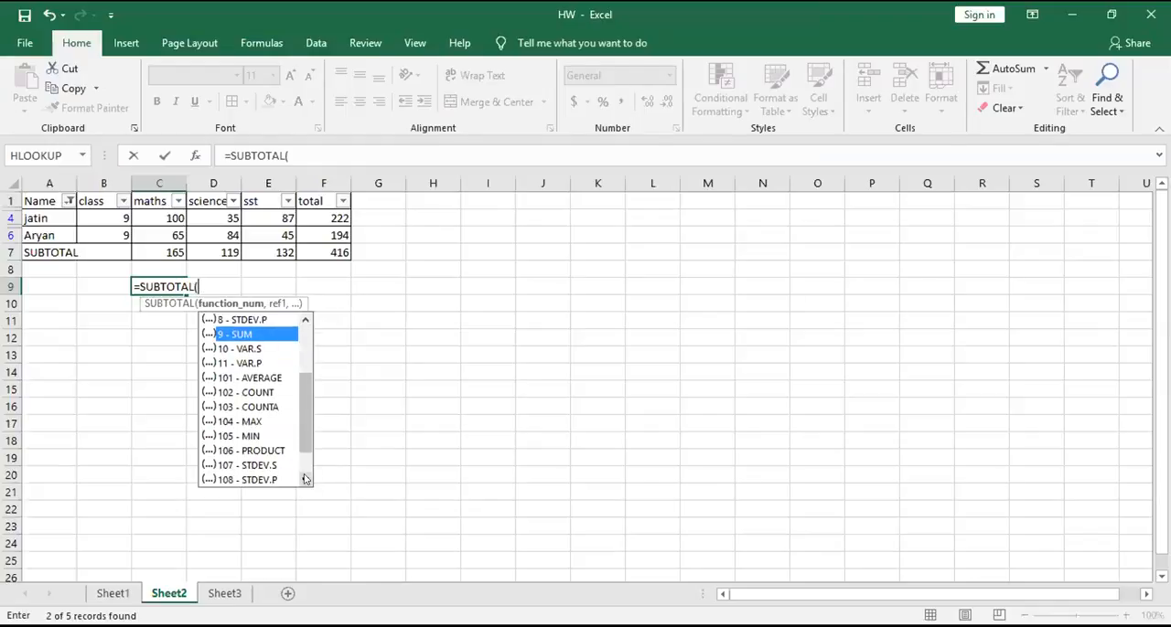
left_click(304, 479)
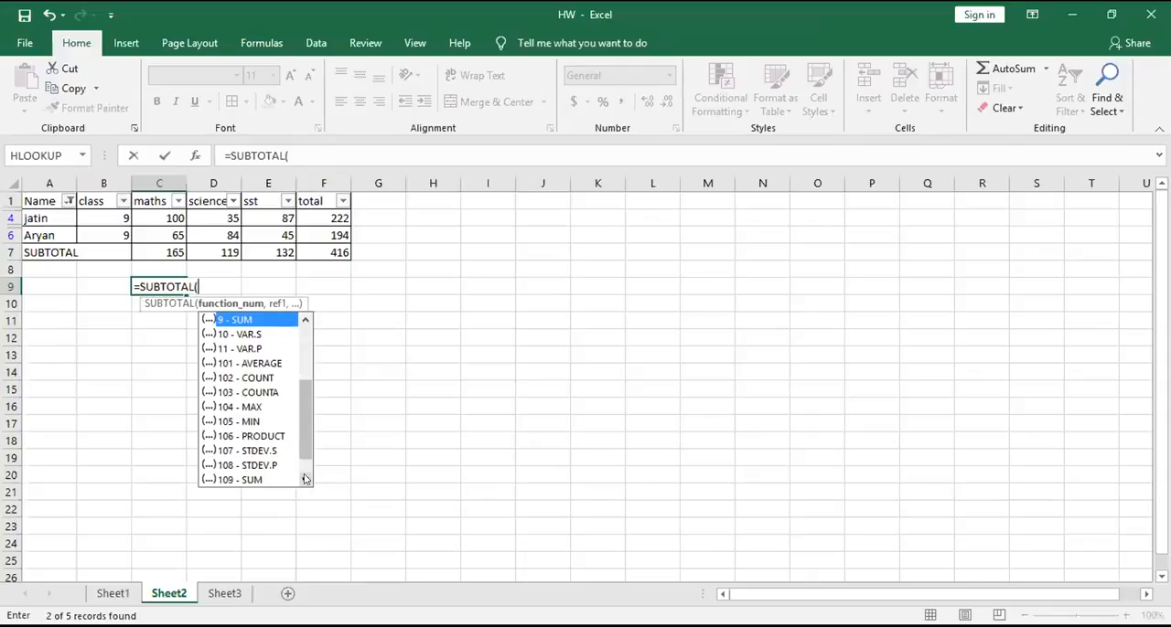
left_click(216, 285)
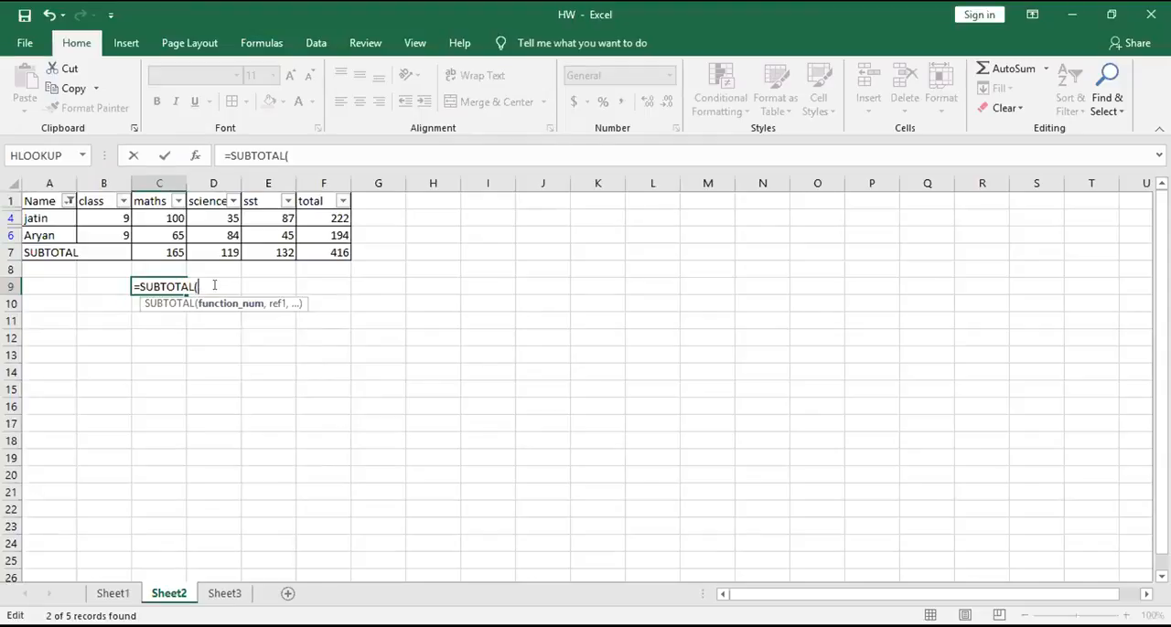
- Discard the unfinished SUBTOTAL formula in C9 and reselect all names in the Name column's filter on Sheet2
key("Escape")
left_click(213, 354)
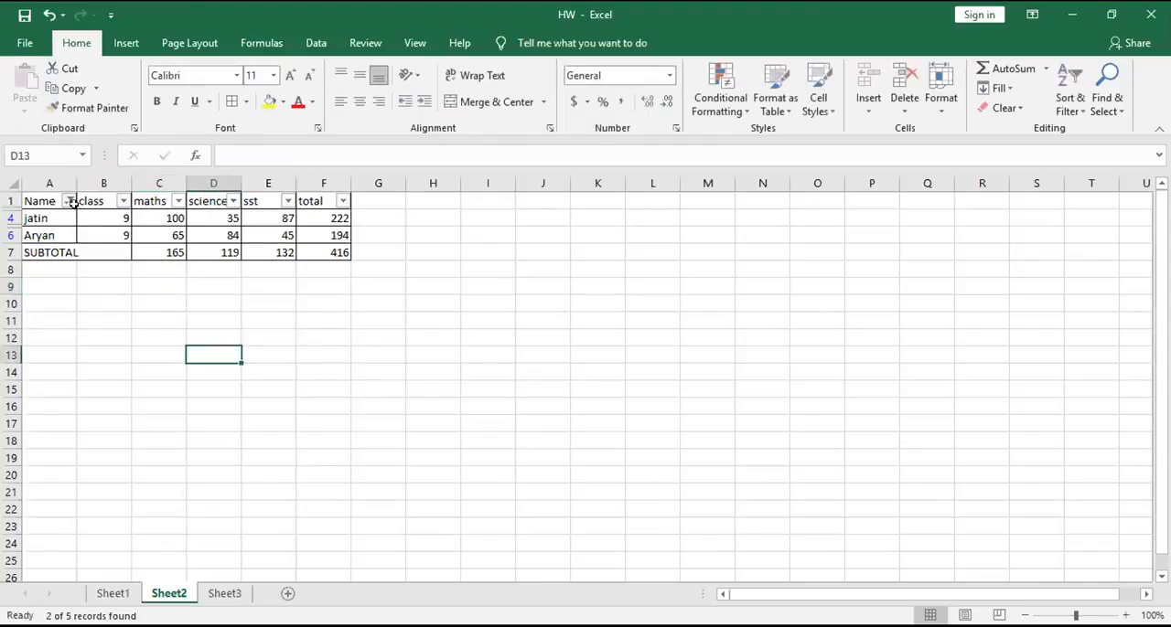
left_click(68, 201)
left_click(51, 388)
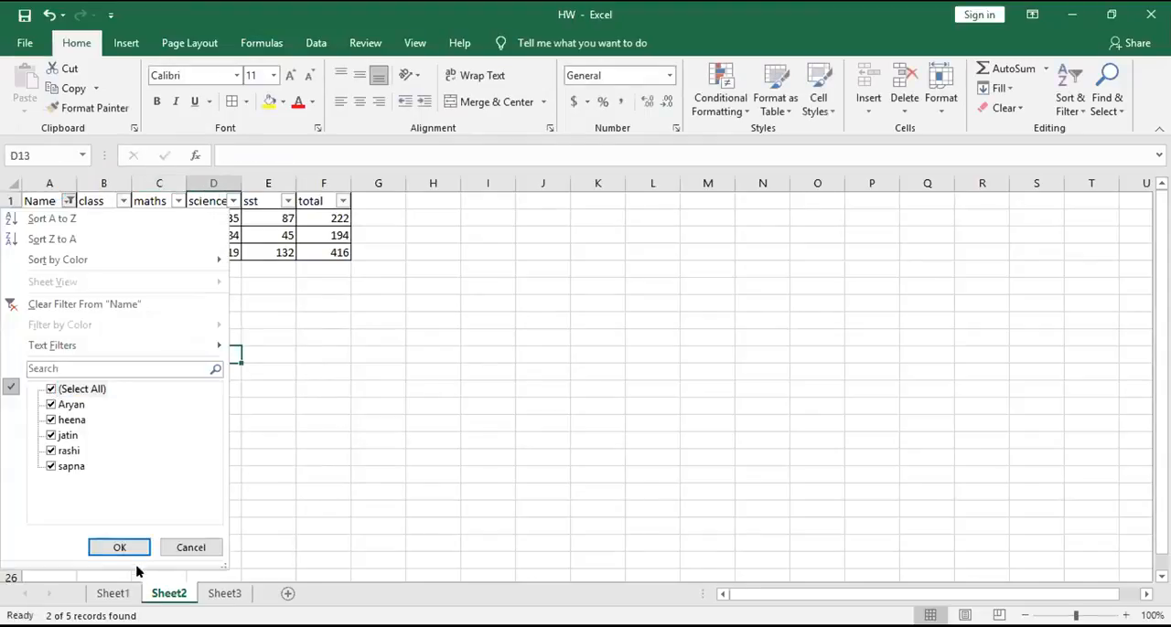
- Switch to Sheet1 and check the maths average formula in cell C8
left_click(113, 593)
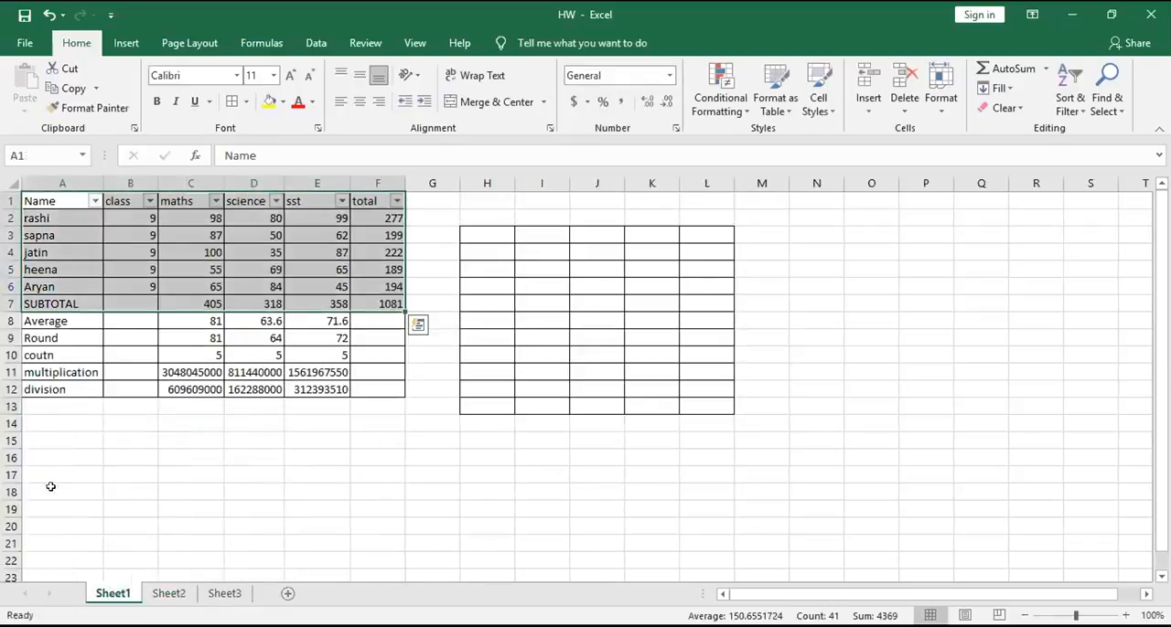
left_click(57, 472)
left_click(39, 337)
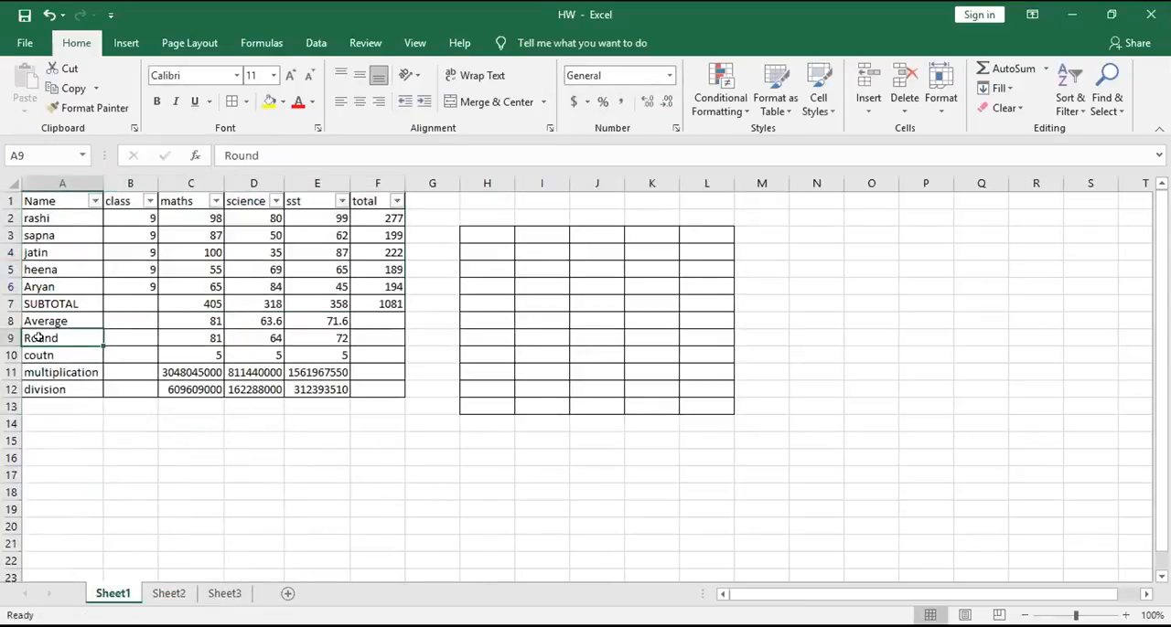
left_click(81, 315)
left_click(191, 322)
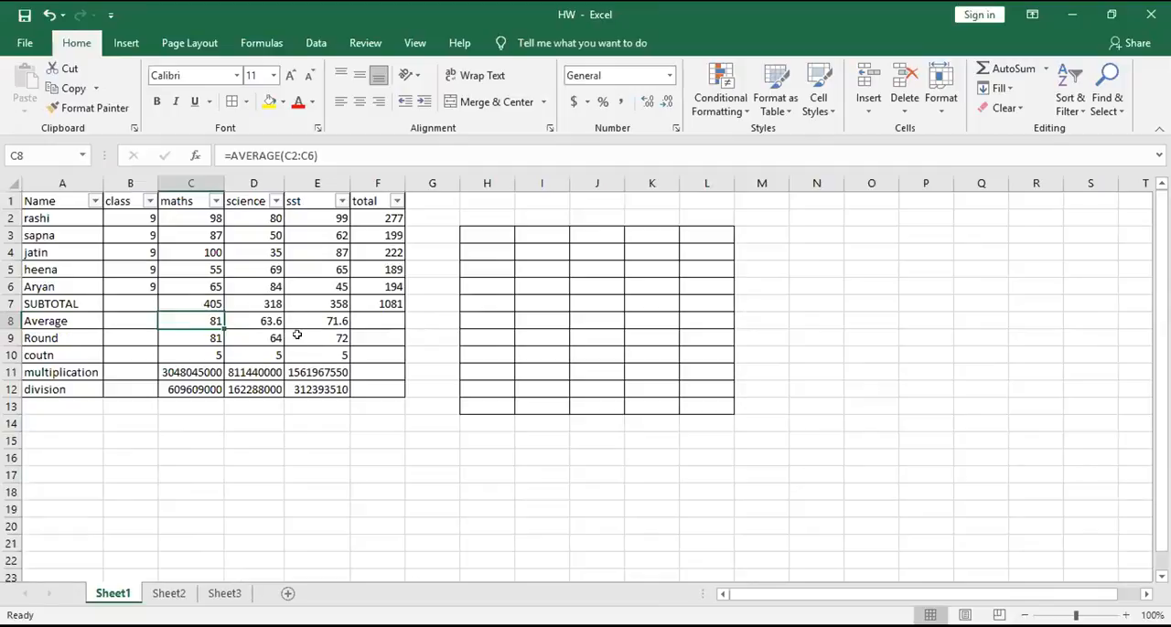
- Try one decimal digit in the science rounding formula in D9 as =ROUND(D8,1), and undo the change
left_click(68, 338)
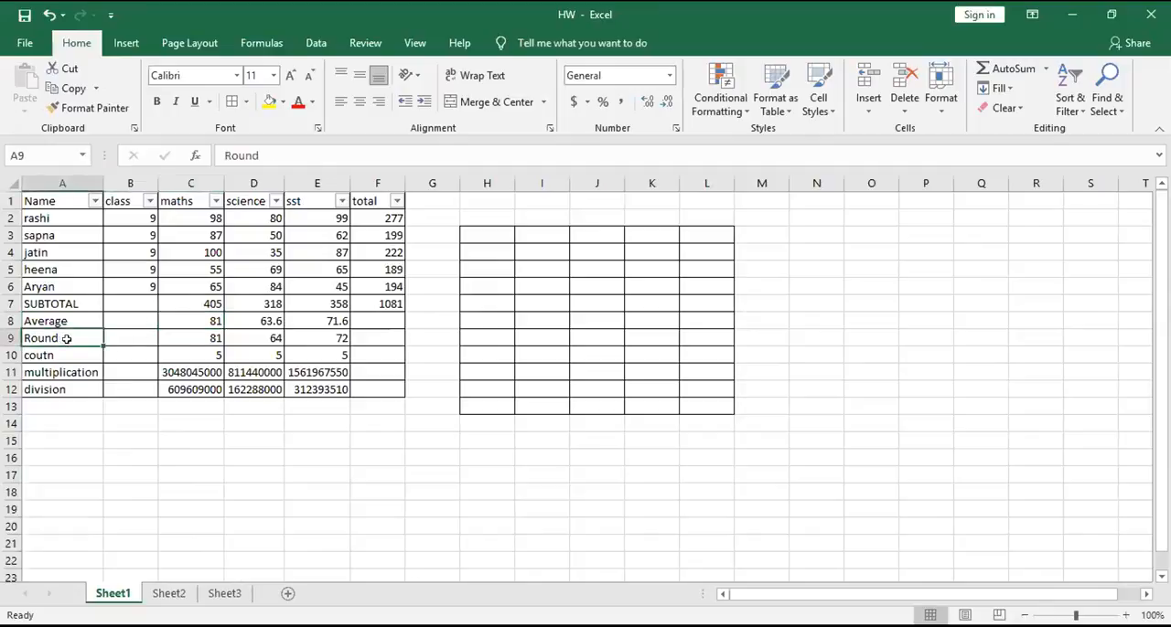
left_click(243, 337)
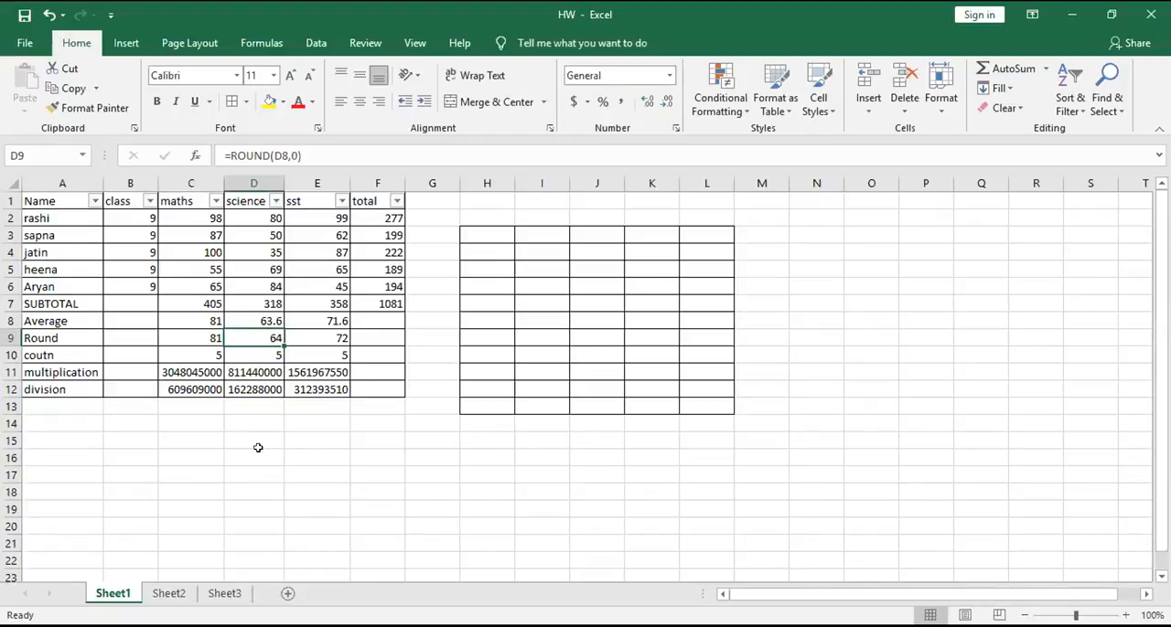
left_click(295, 149)
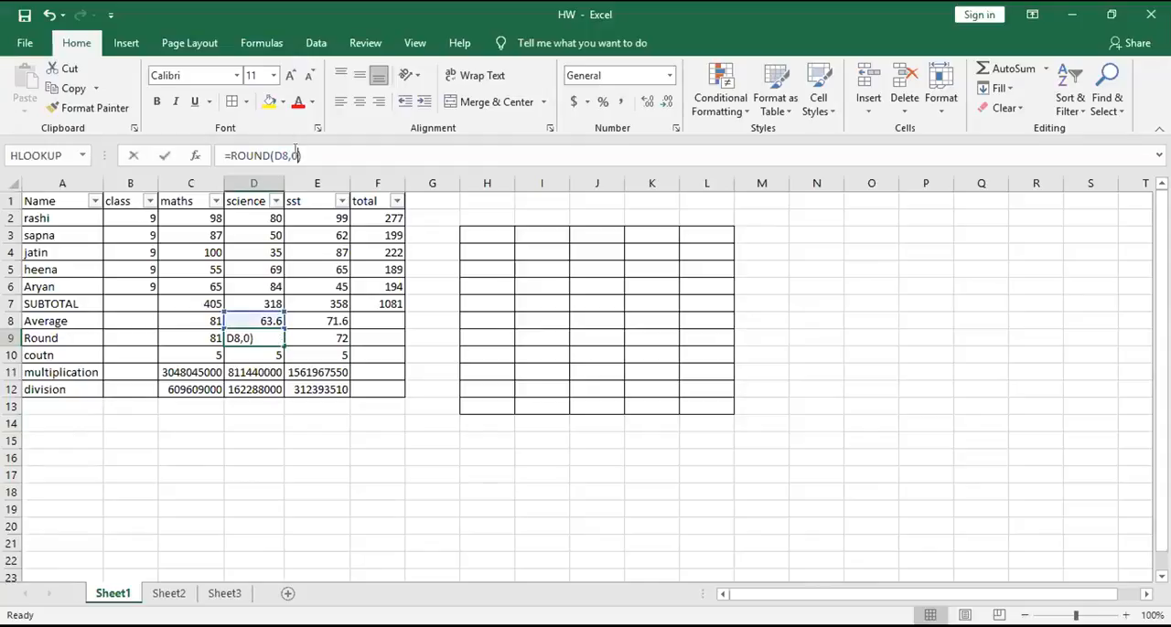
key("BackSpace")
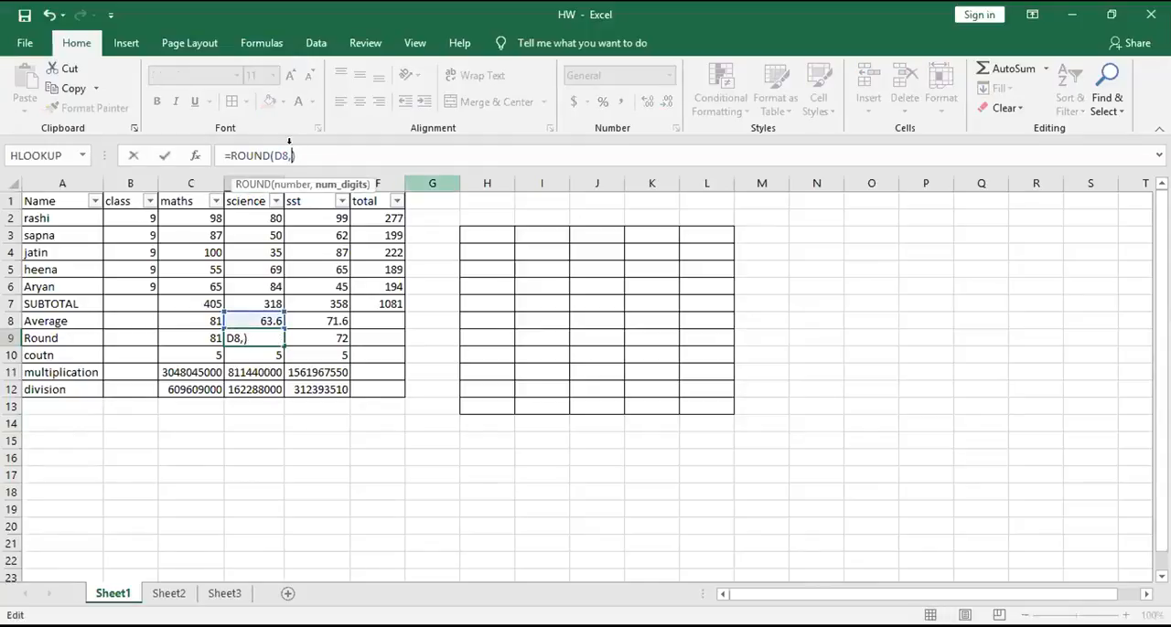
type("1")
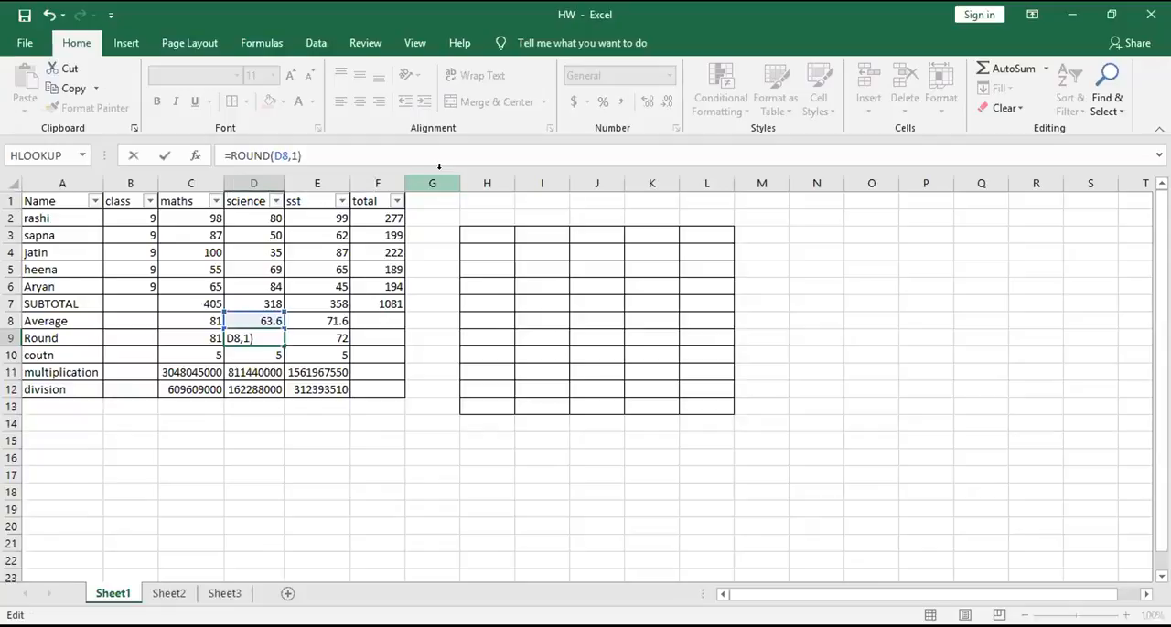
key("Return")
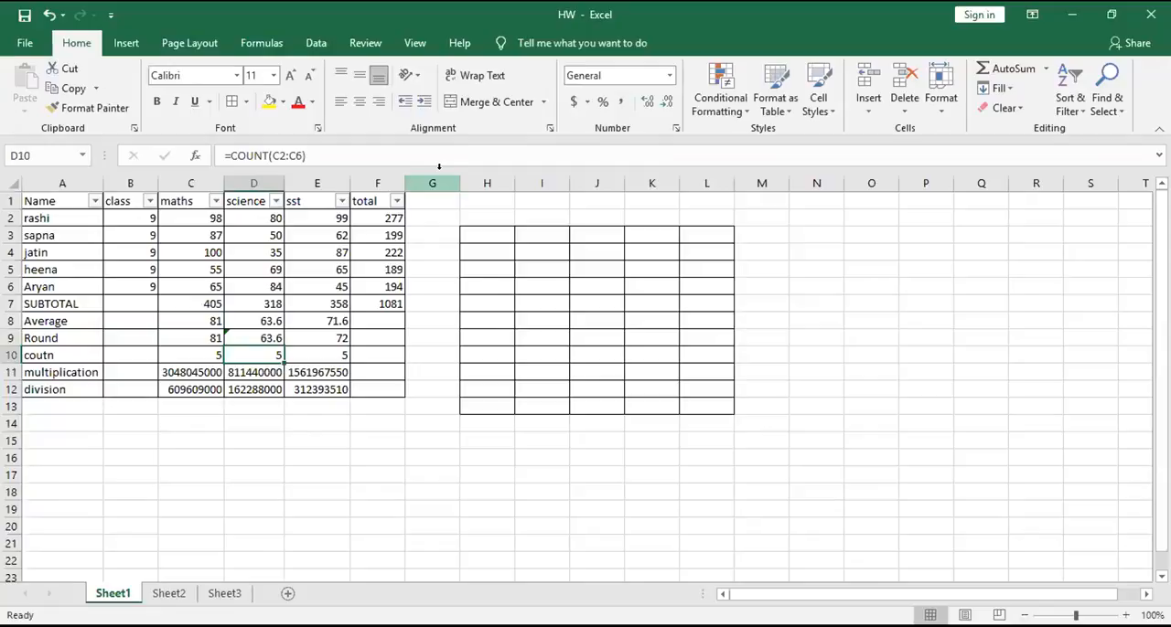
key("Up")
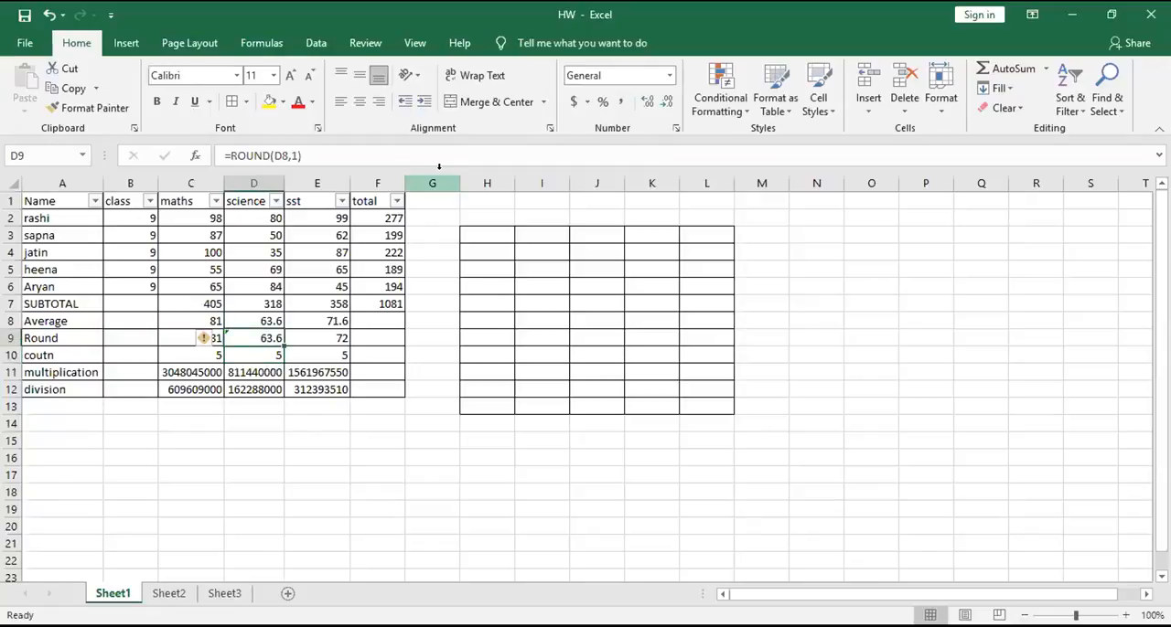
key("ctrl+z")
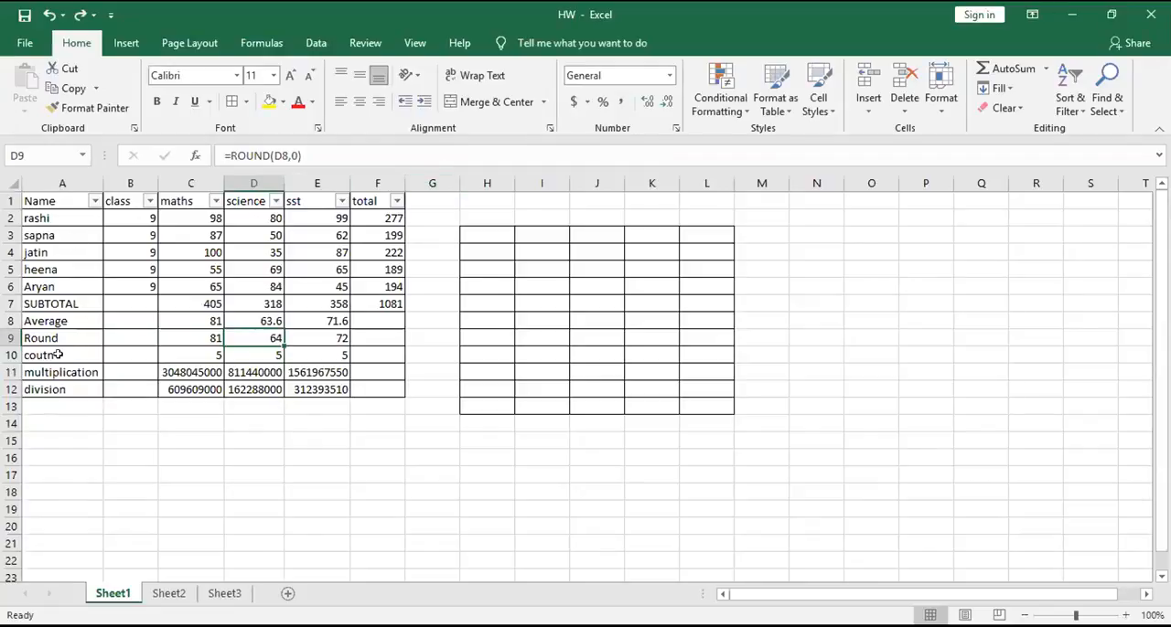
- Check the COUNT formula in C10 and select the class range B2:B6 that it counts
left_click(213, 355)
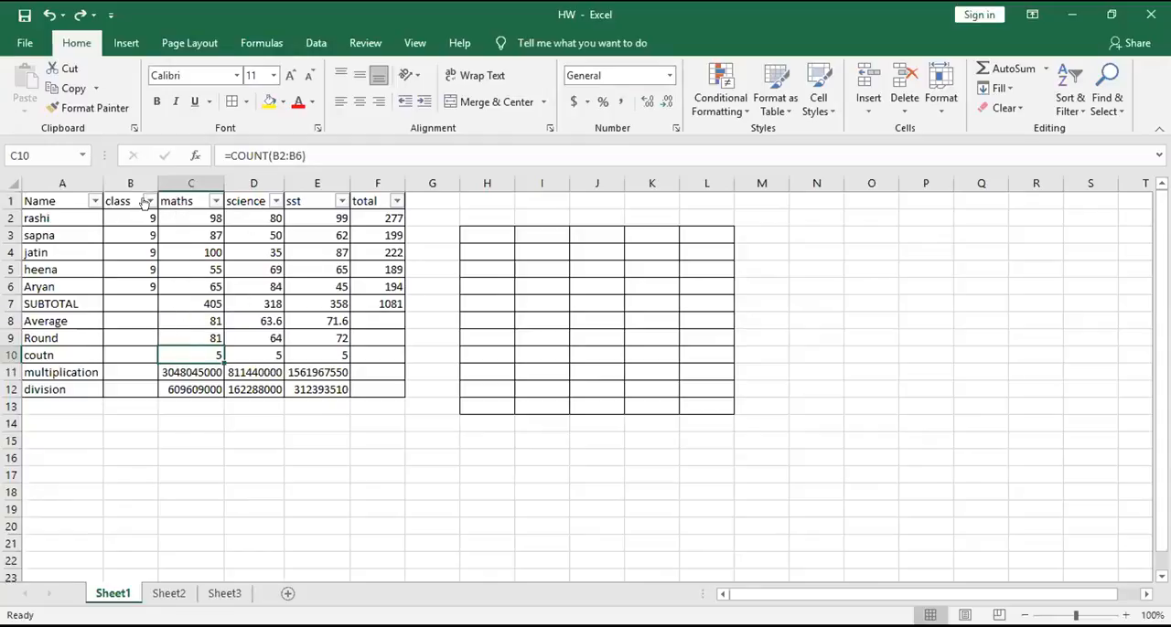
left_click_drag(131, 219, 135, 285)
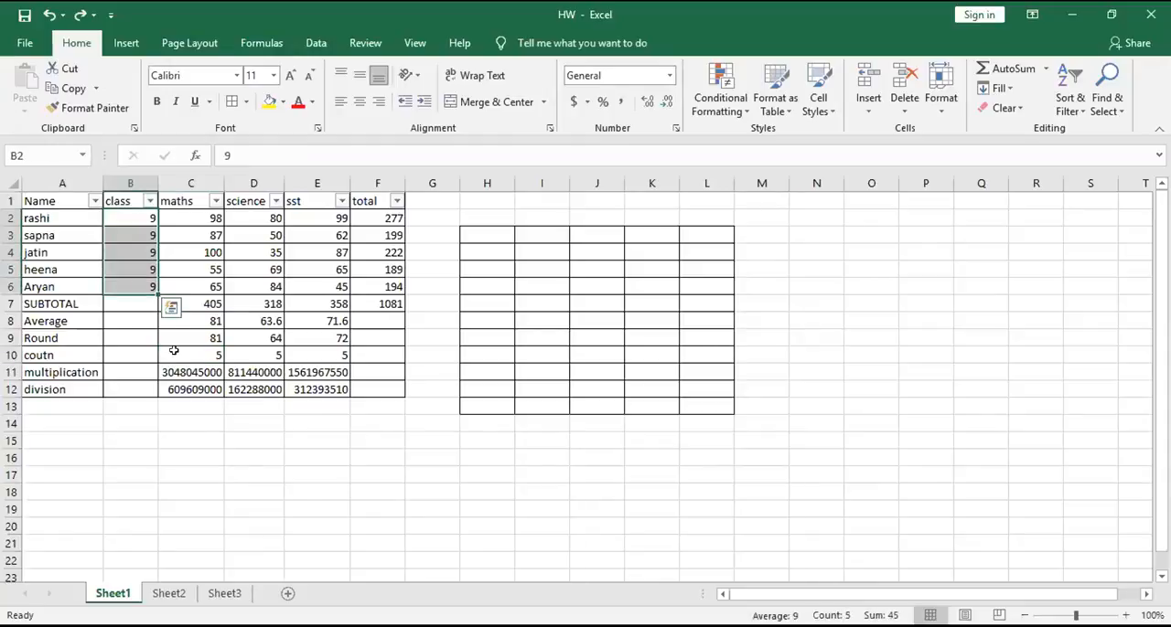
left_click(183, 435)
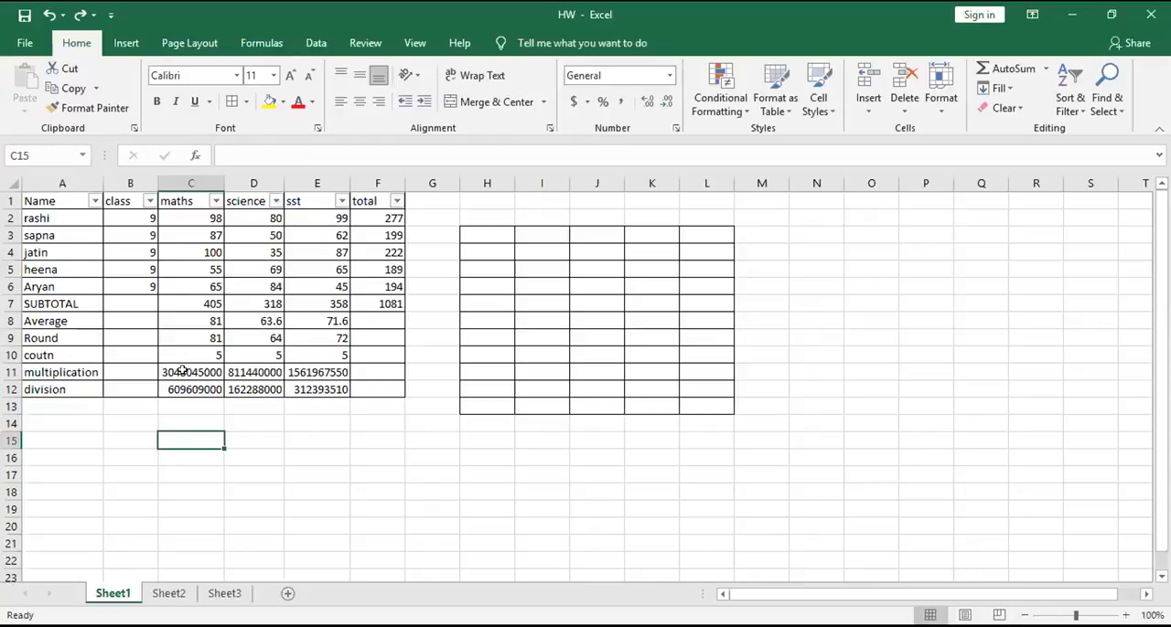
- Check the maths multiplication formula in C11 and the addition formulas in total cells F3 and F2
left_click(183, 372)
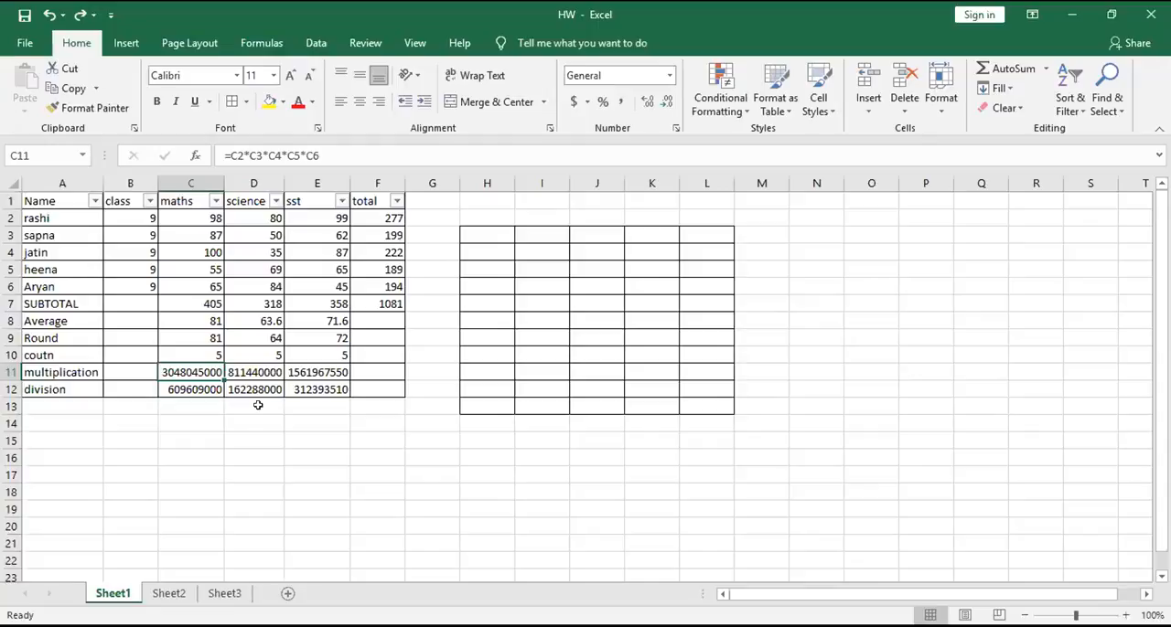
left_click(308, 450)
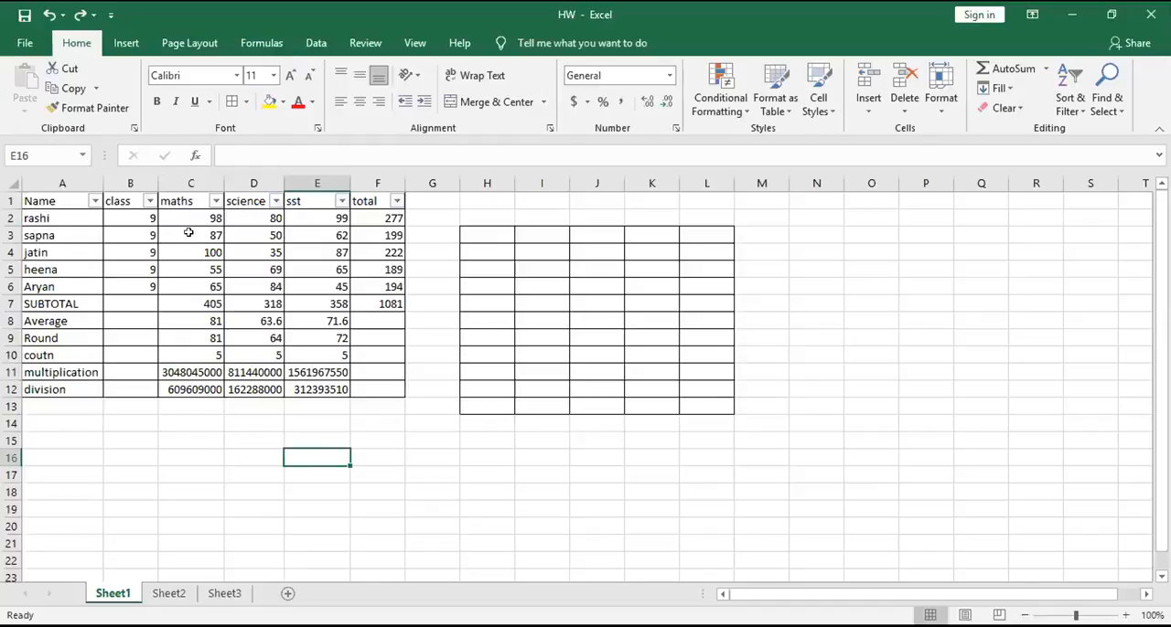
left_click(390, 235)
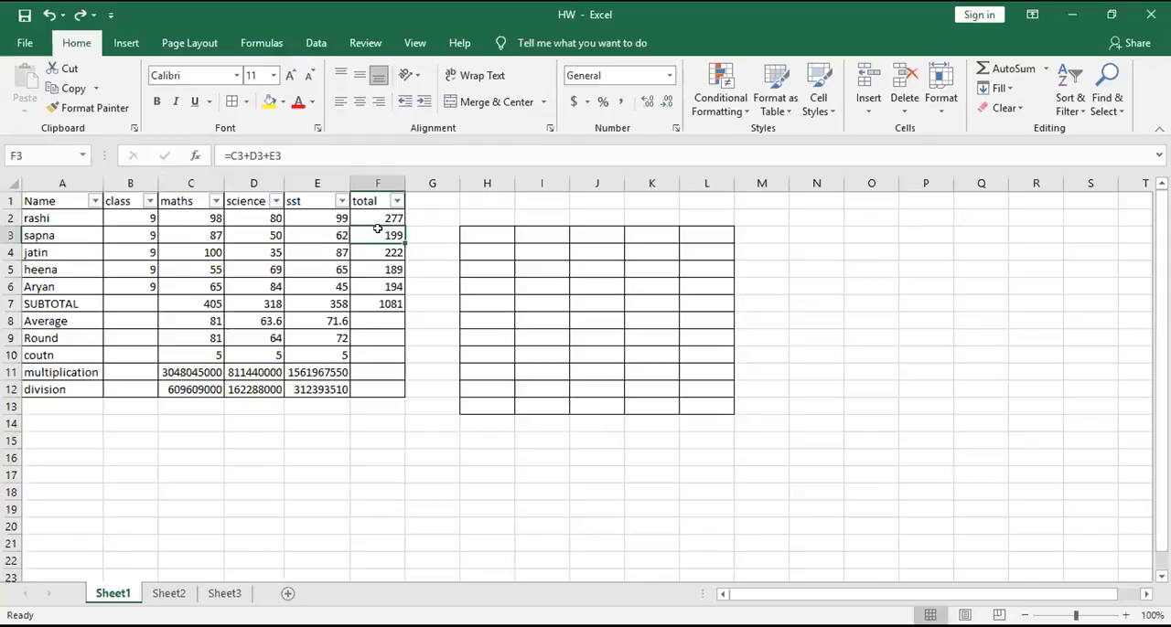
left_click(374, 217)
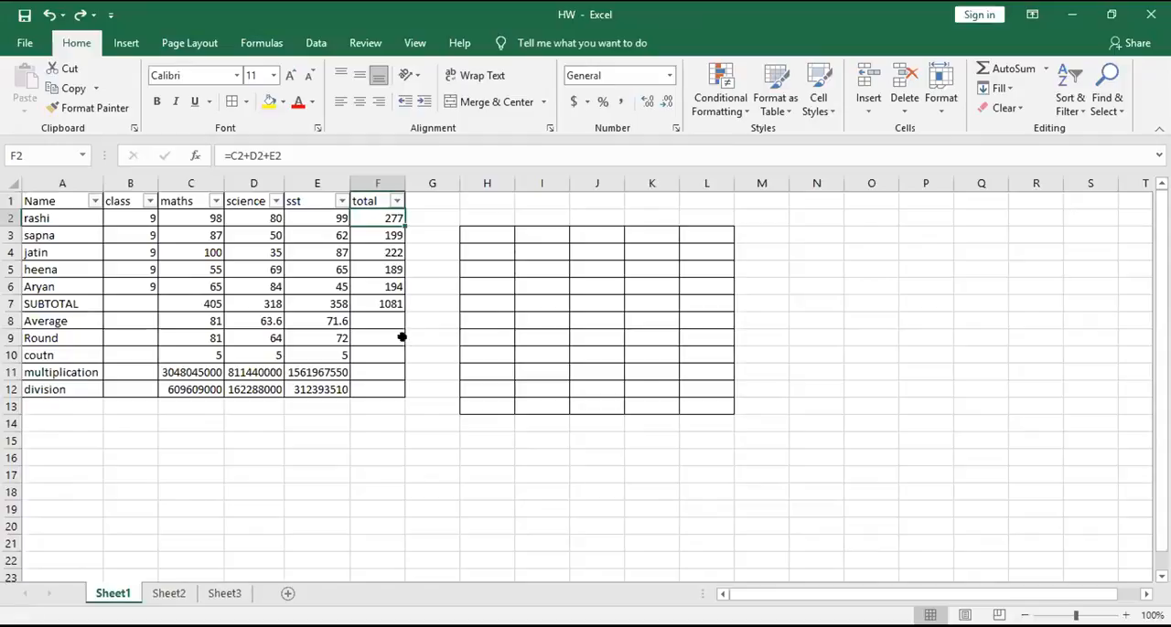
left_click(419, 476)
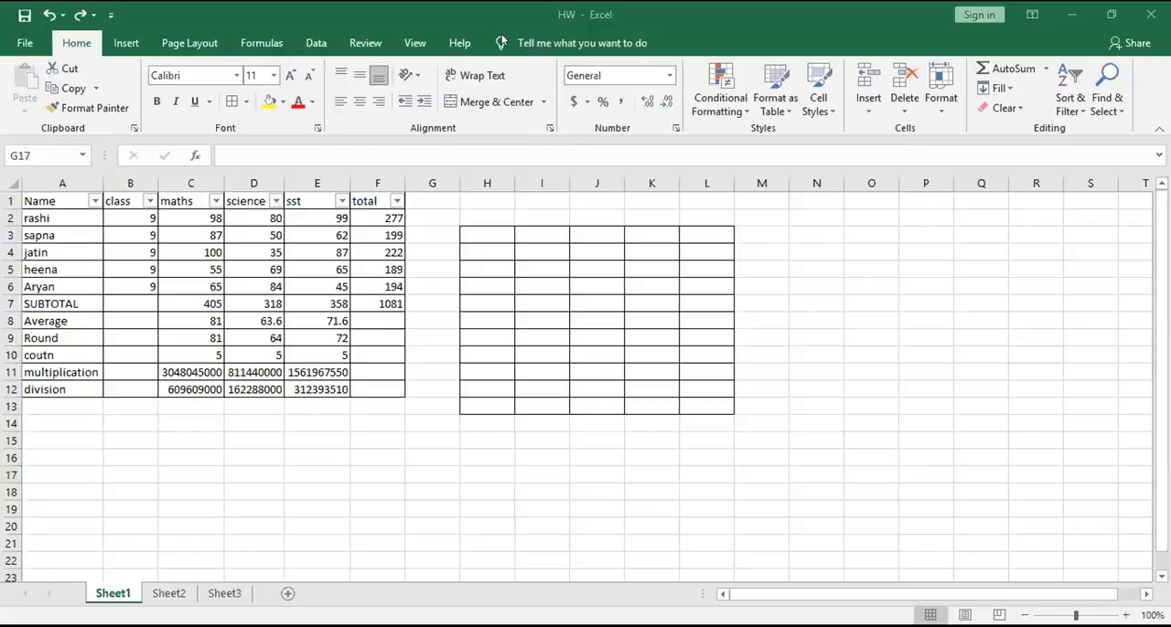
- Search Excel's help for "short keys", look through the keyboard shortcut articles and close the help
left_click(458, 44)
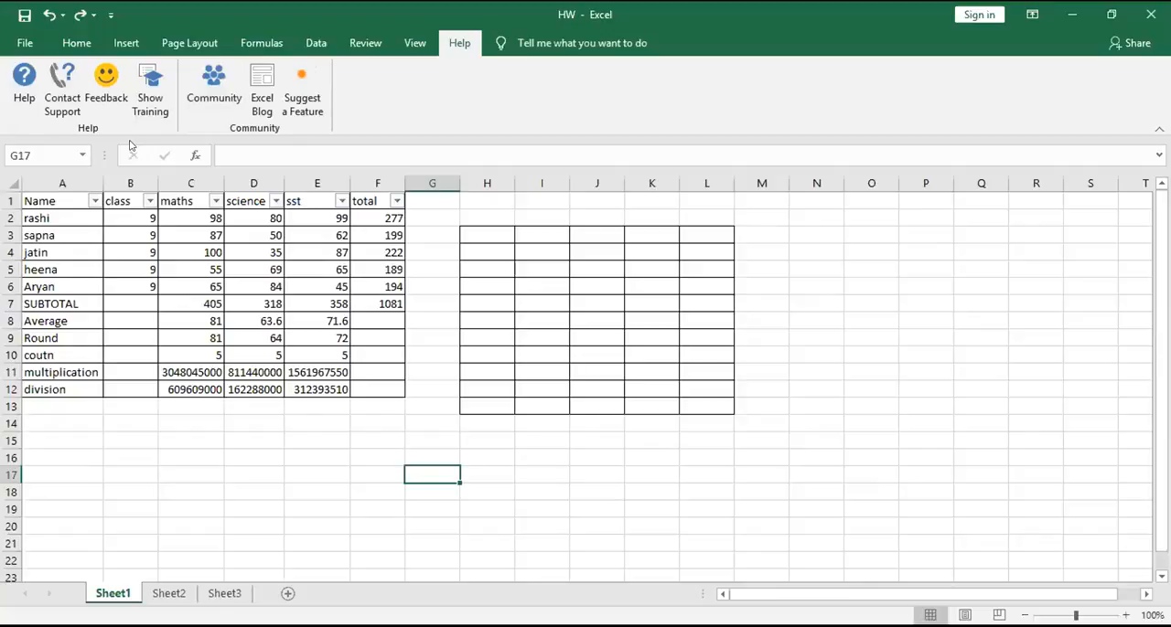
left_click(22, 76)
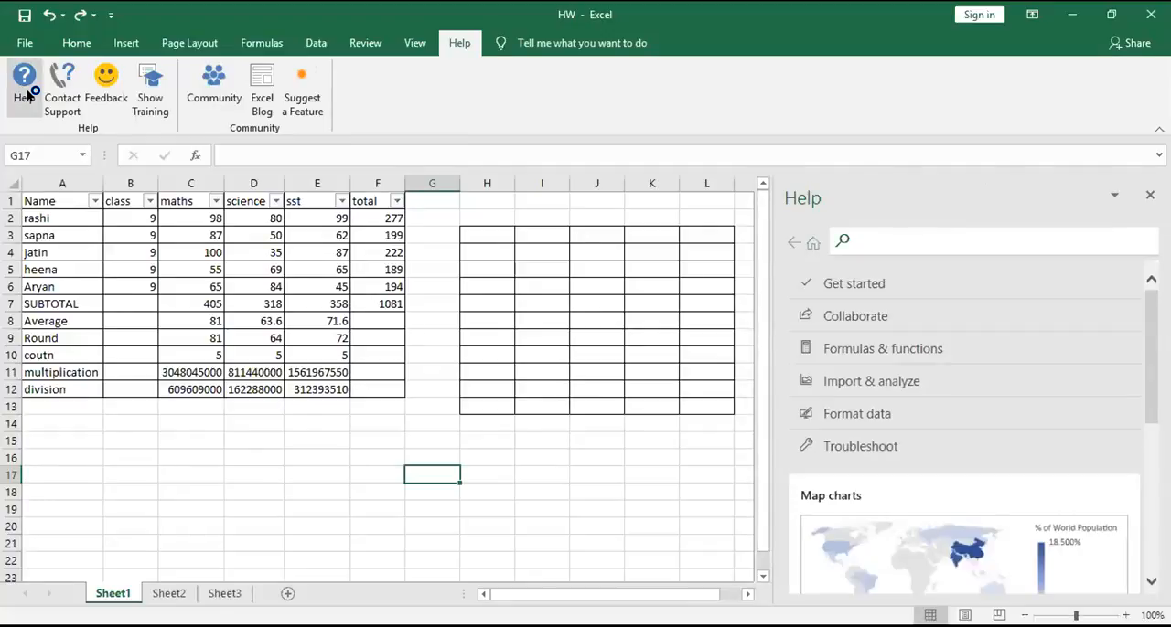
type("short")
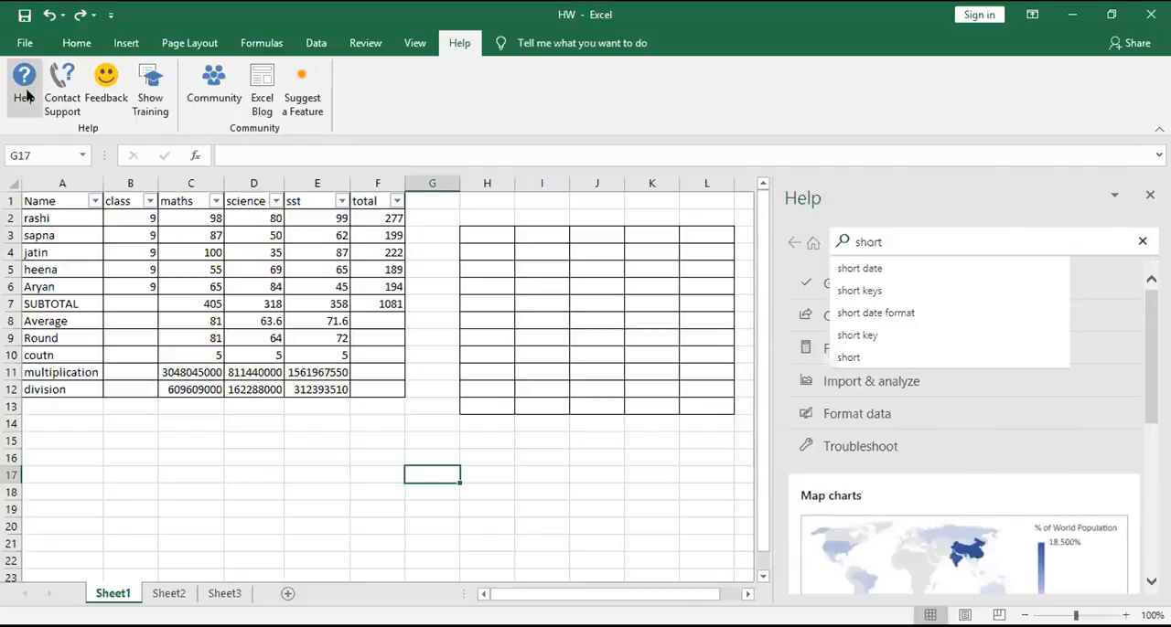
key("Down")
key("Down")
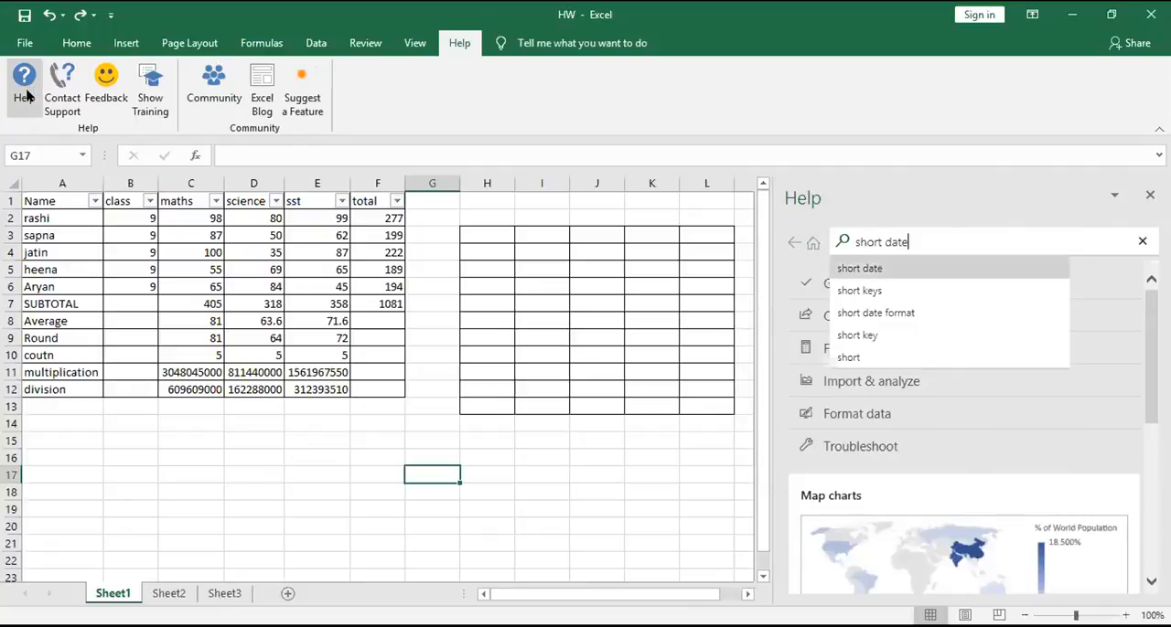
key("Return")
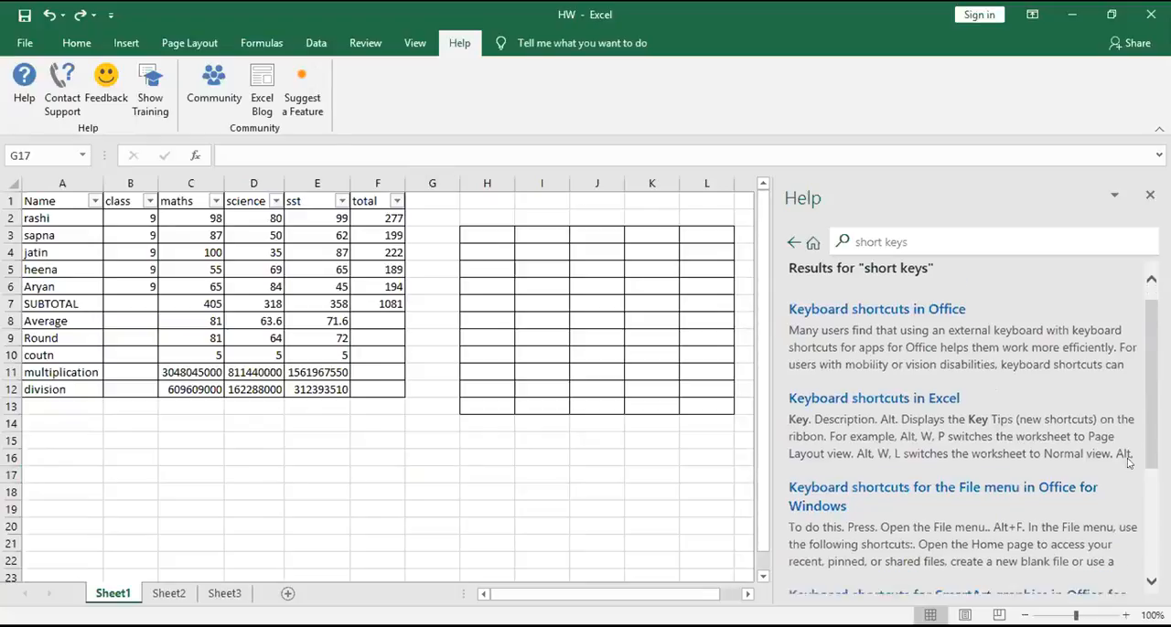
scroll(968, 290, "down", 5)
scroll(1037, 467, "up", 5)
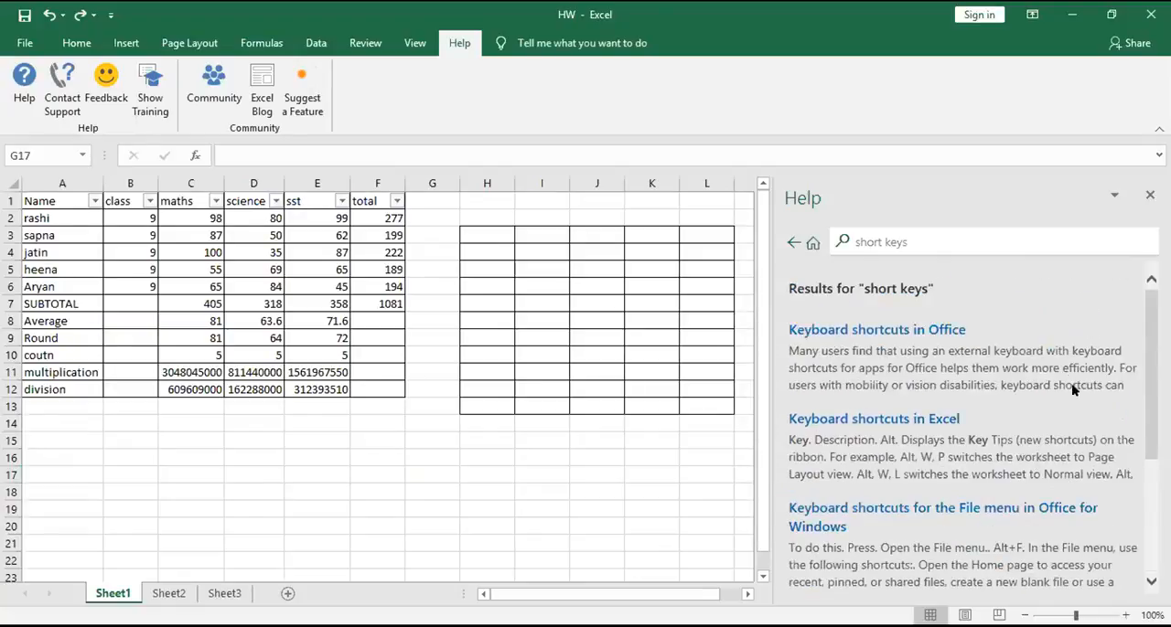
left_click(1149, 199)
left_click(1149, 199)
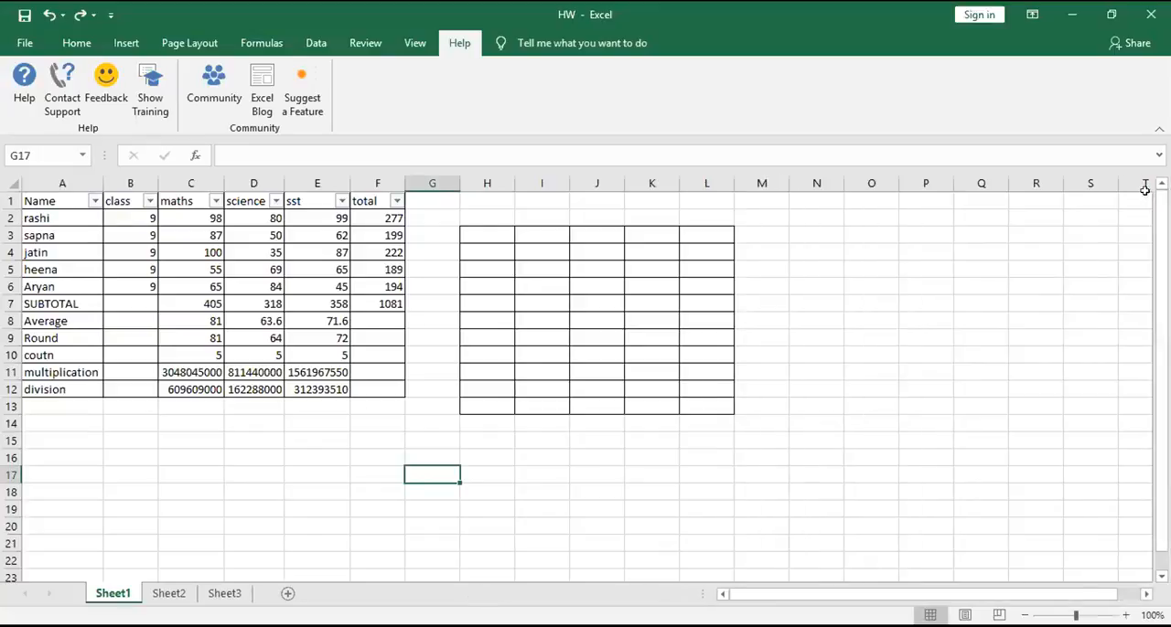
scroll(485, 336, "down", 4)
scroll(484, 336, "up", 4)
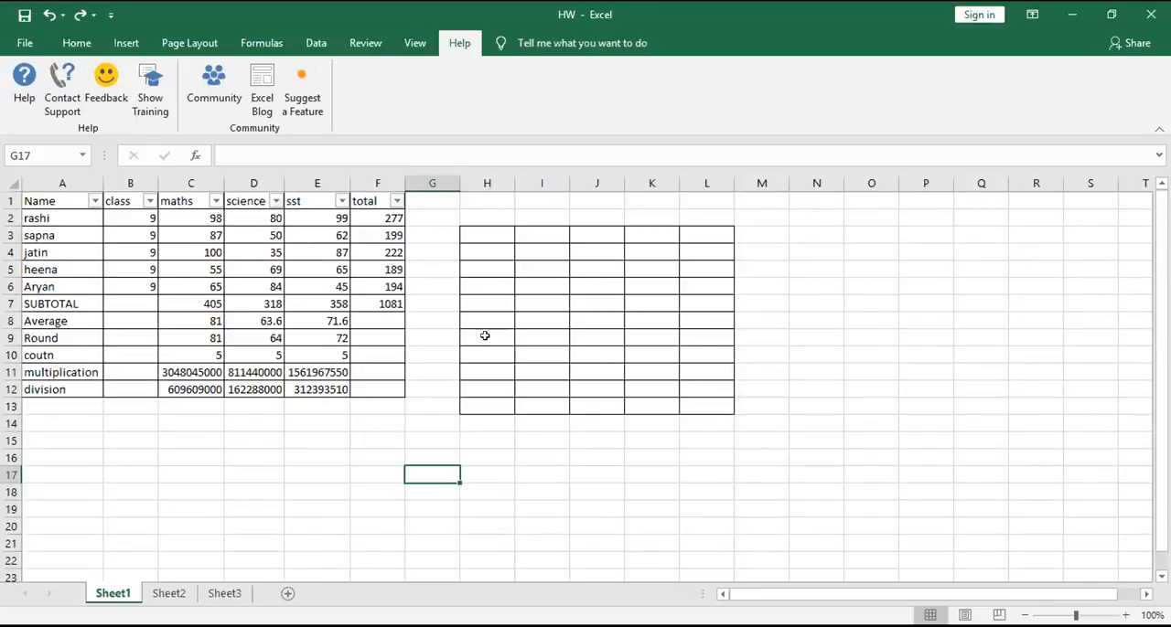
left_click(22, 42)
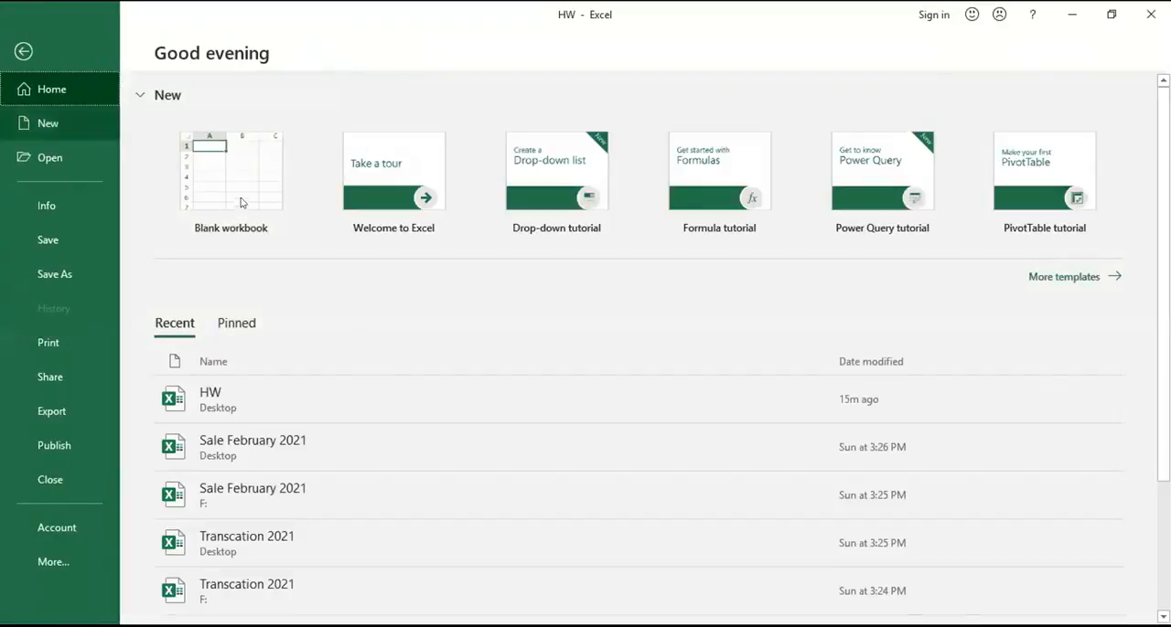
left_click(24, 51)
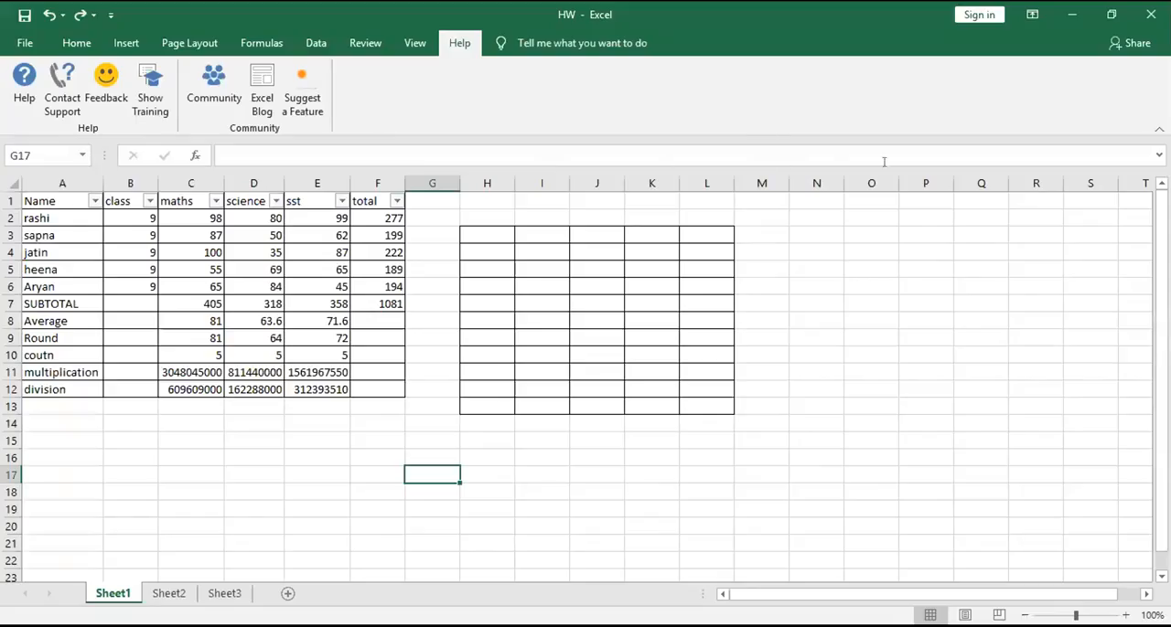
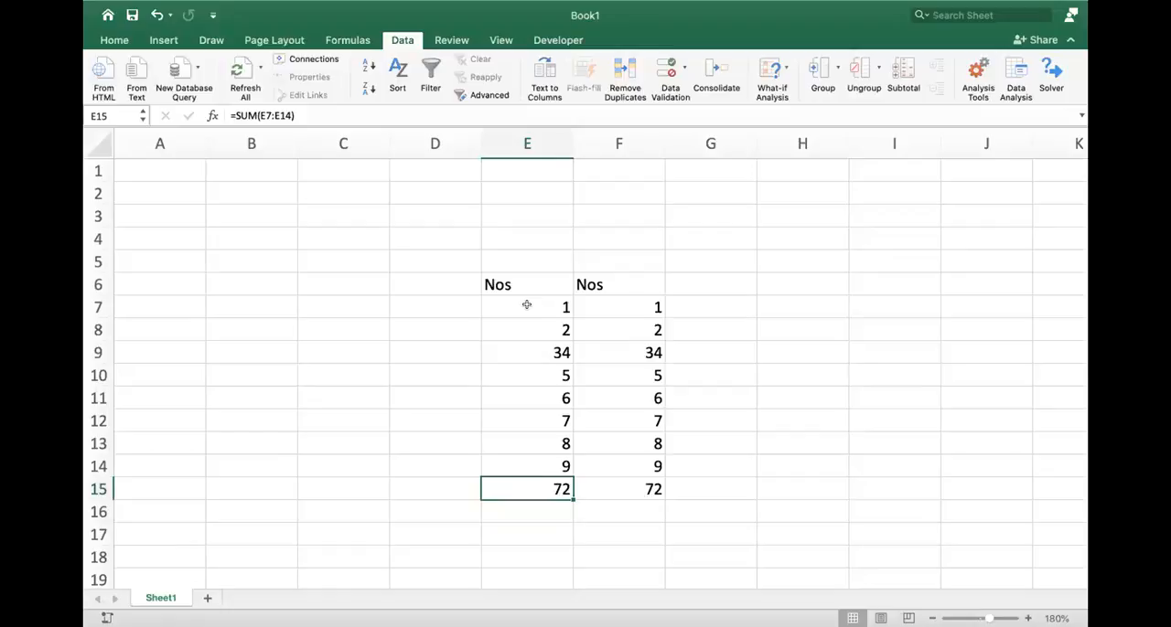
- Add filters to the Nos headers in row 6 and check the SUBTOTAL formula in F15
key("Right")
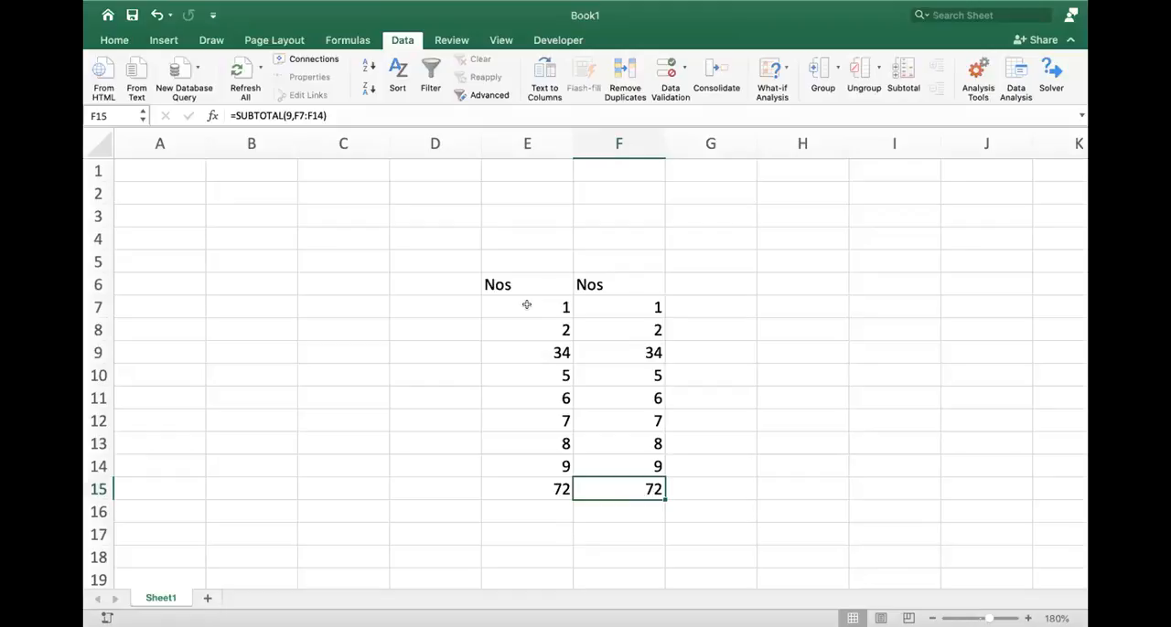
left_click(95, 283)
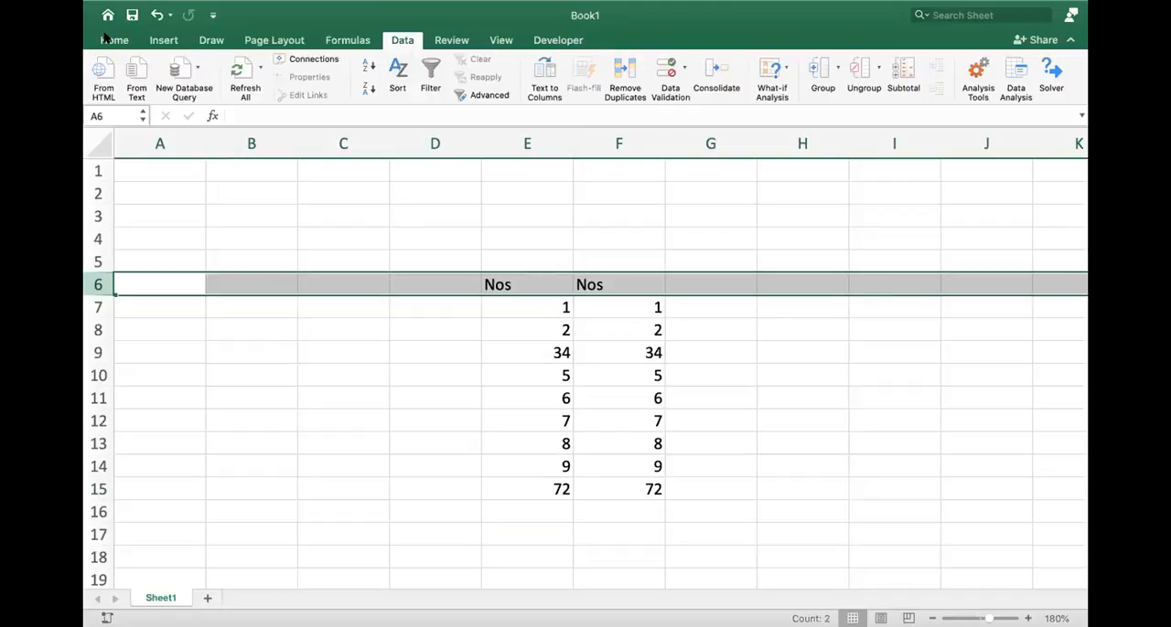
left_click(430, 73)
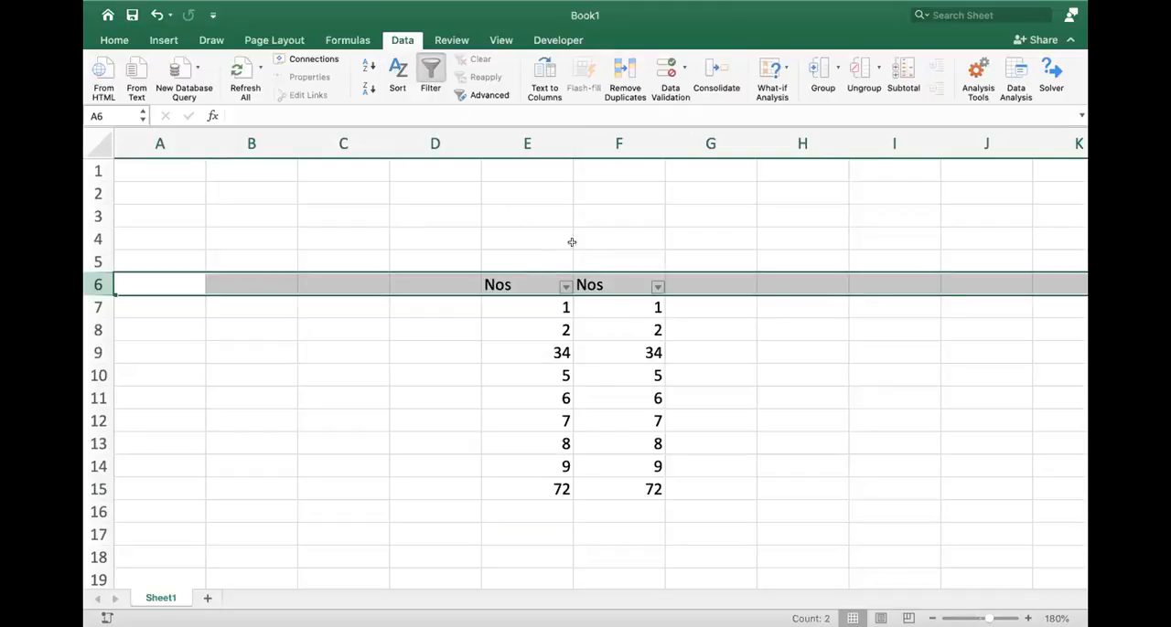
left_click(590, 375)
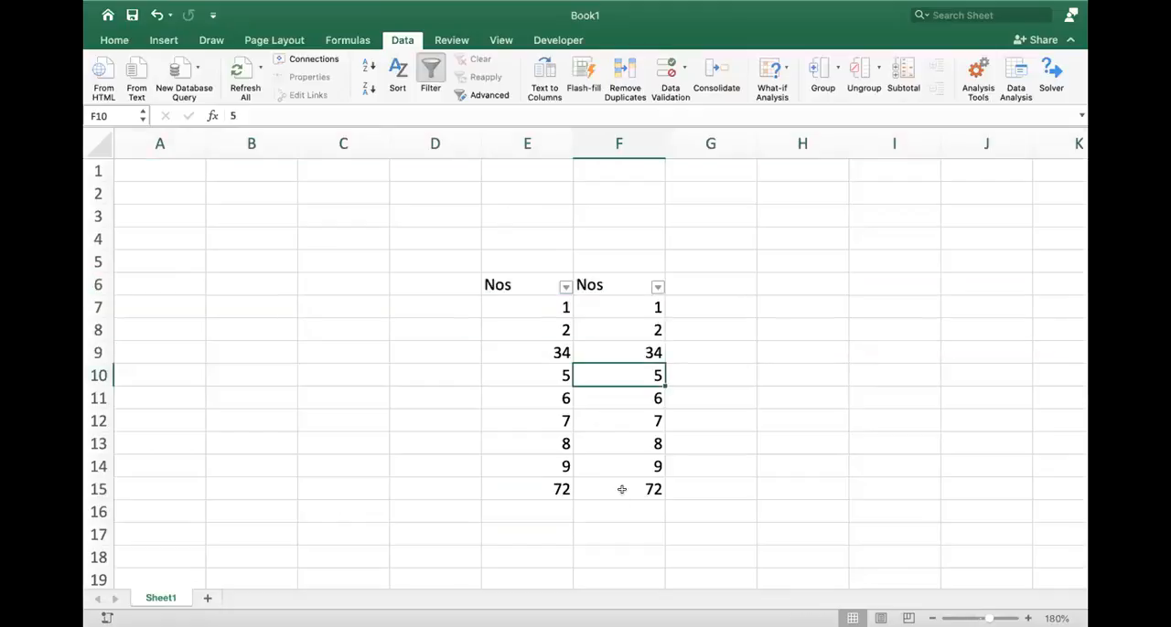
left_click(621, 491)
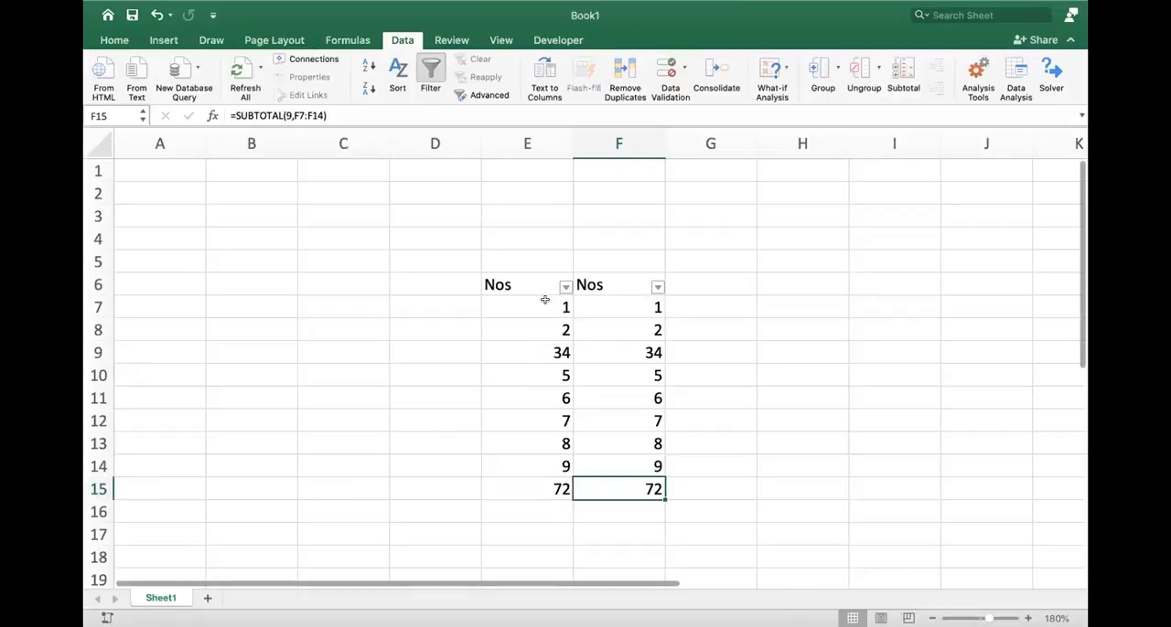
- Label the totals row by entering "Total" in D15
left_click(424, 488)
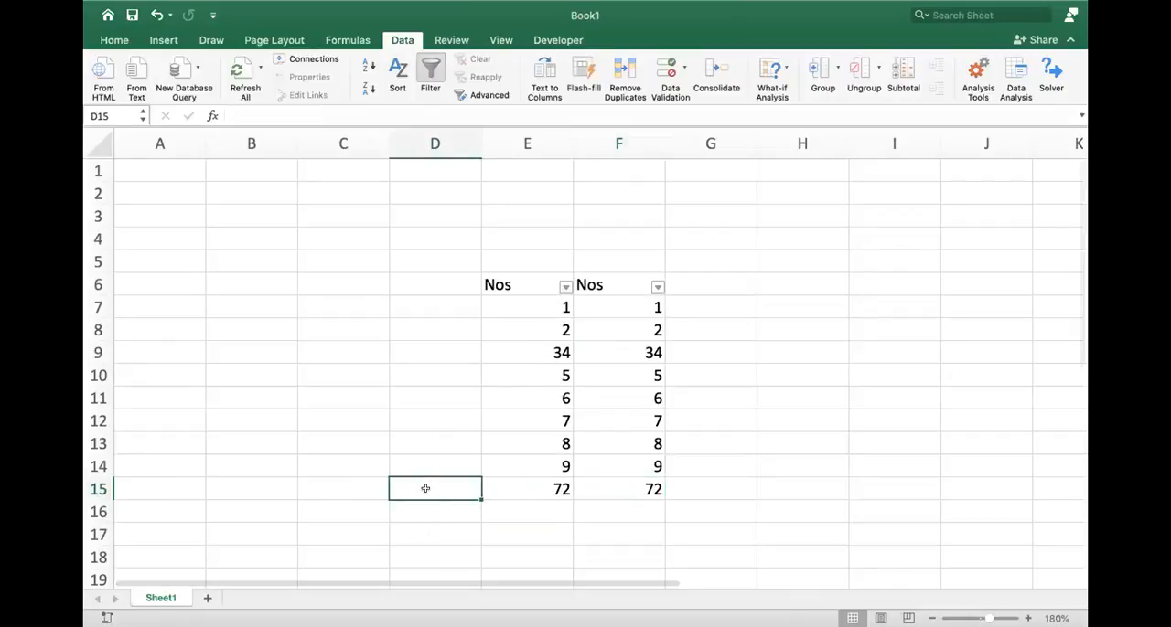
type("Ttoal")
key("BackSpace")
key("BackSpace")
key("BackSpace")
key("BackSpace")
type("otal")
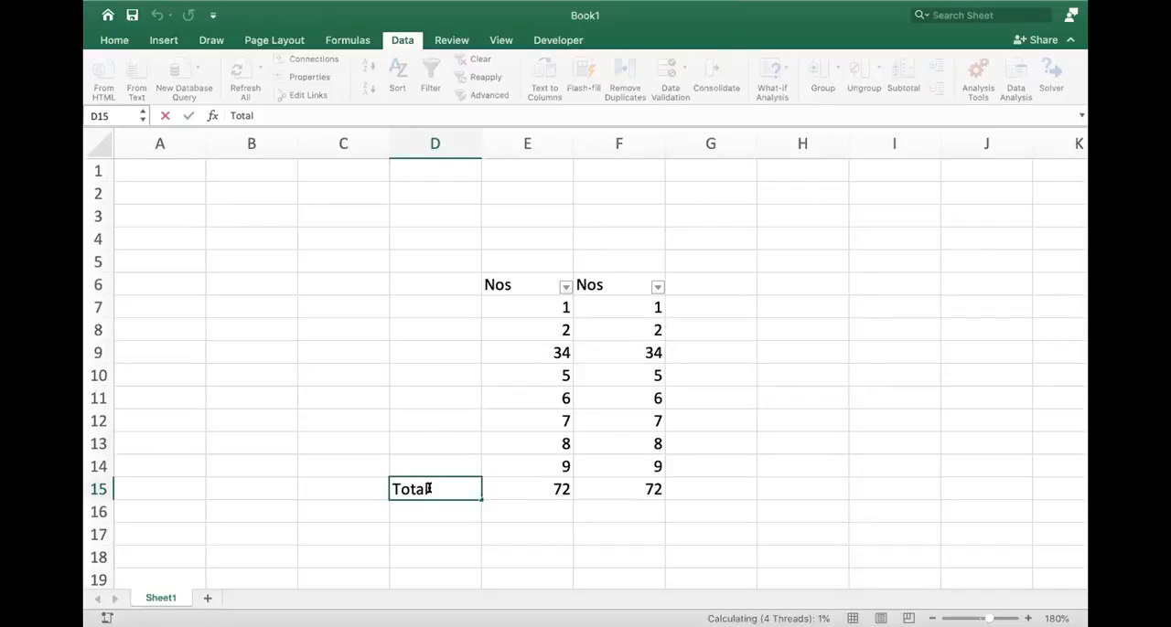
- Enter the headings "Sum" in E5 and "Subtotal" in F5 above the two number columns
left_click(548, 259)
type("Sum")
key("Tab")
type("Subtotal")
key("Return")
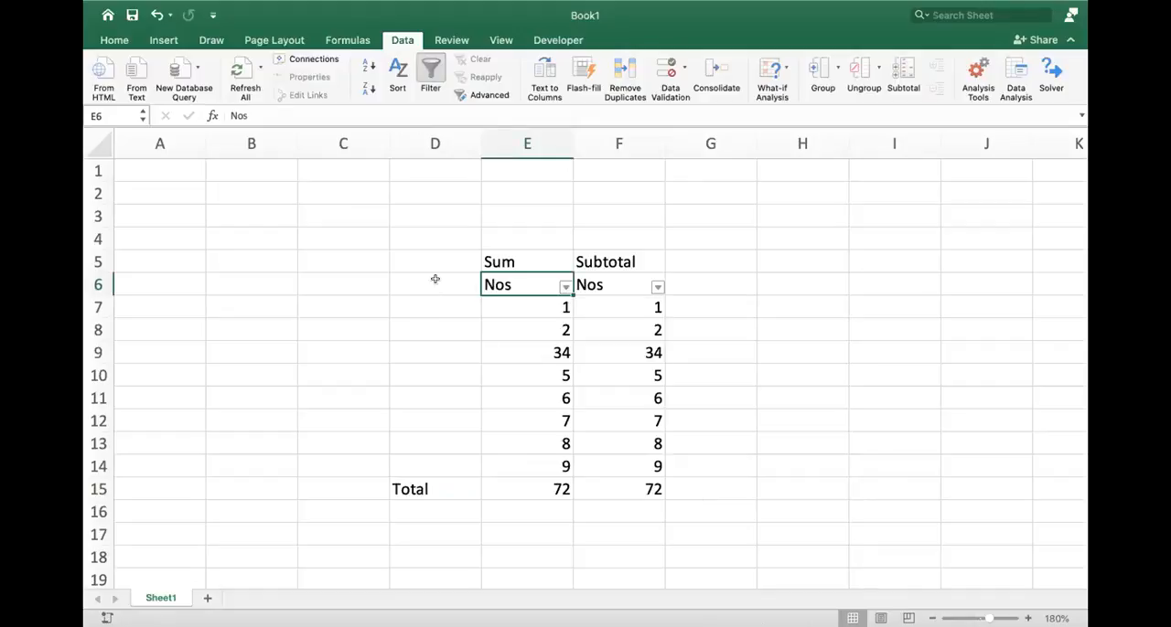
- Filter the Nos column under Sum to show only the values 2, 5 and 7
key("alt+Down")
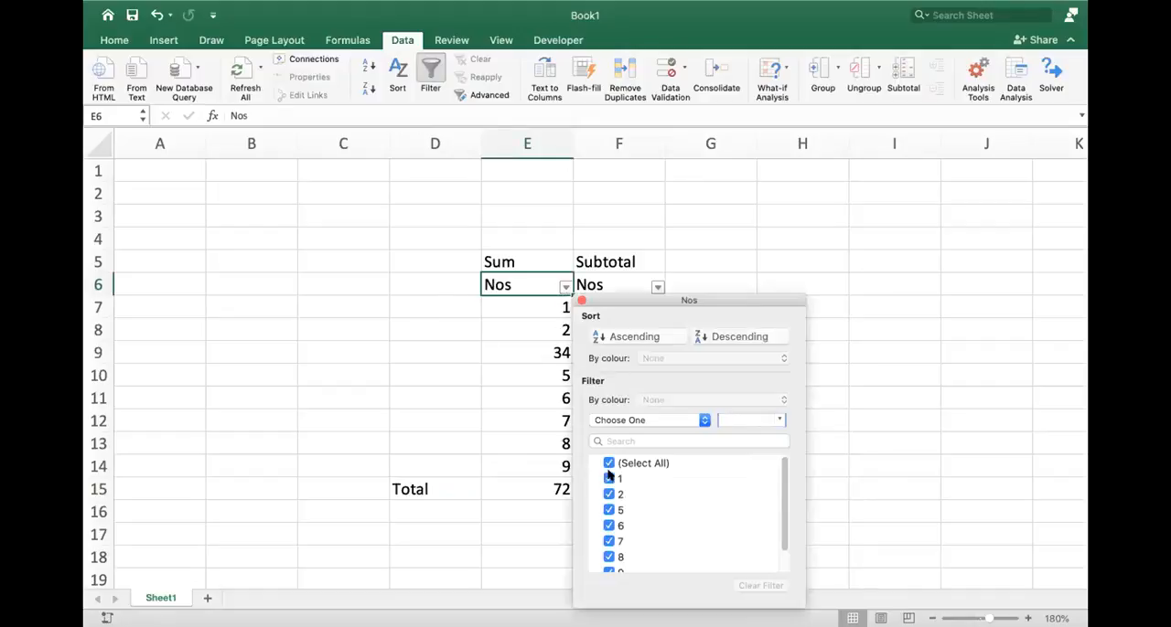
left_click(608, 464)
left_click(605, 496)
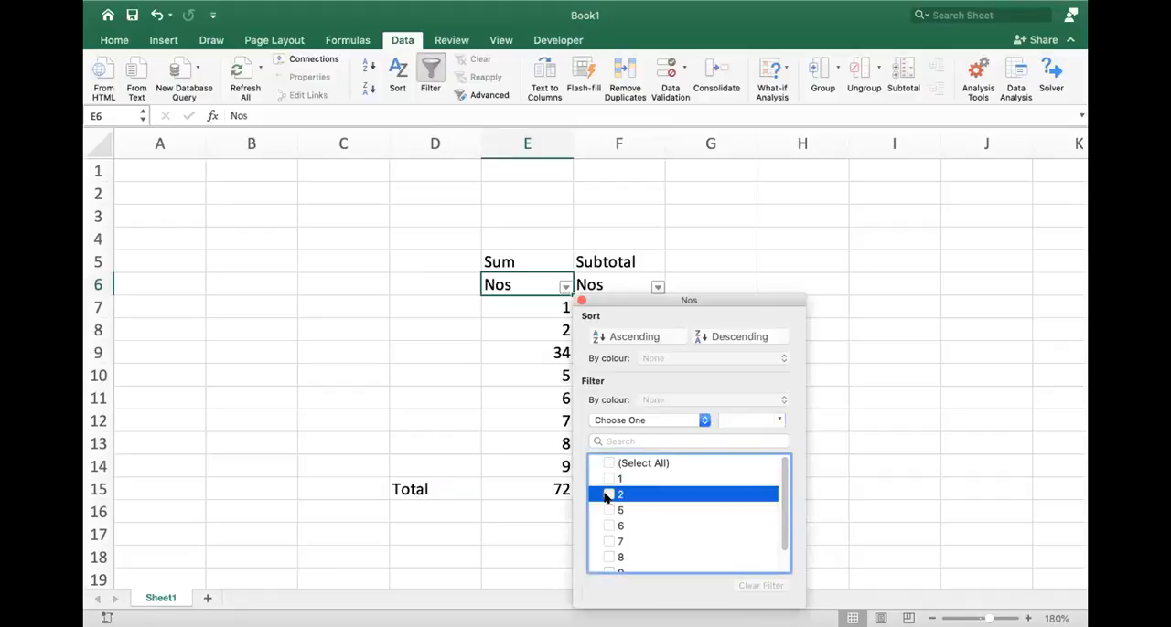
left_click(607, 549)
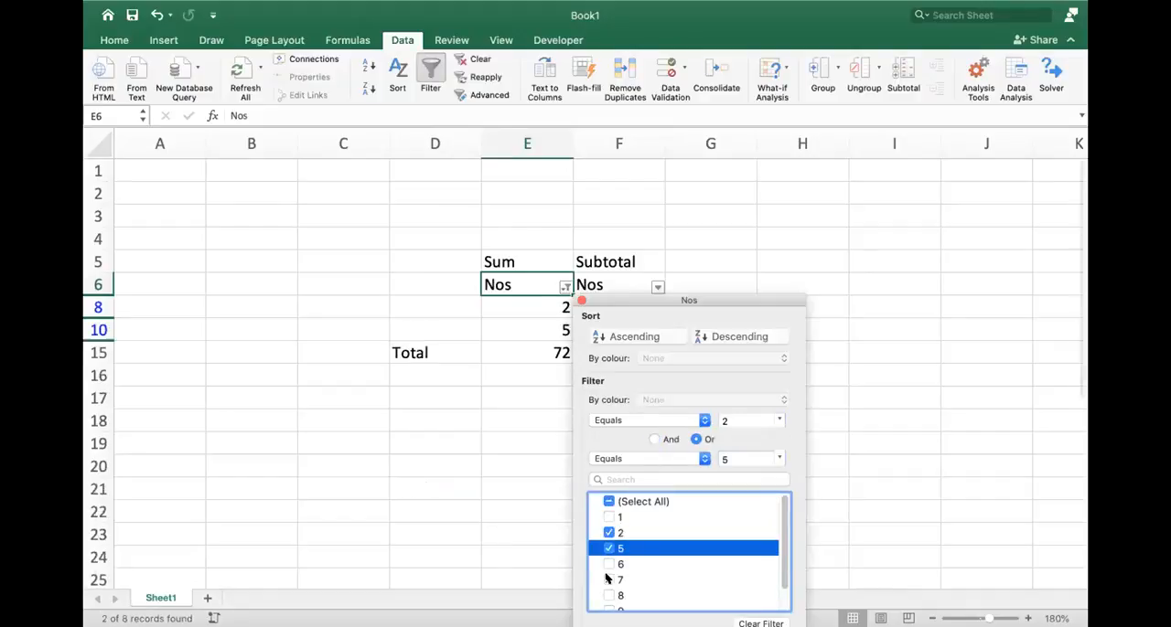
left_click(608, 580)
left_click(582, 302)
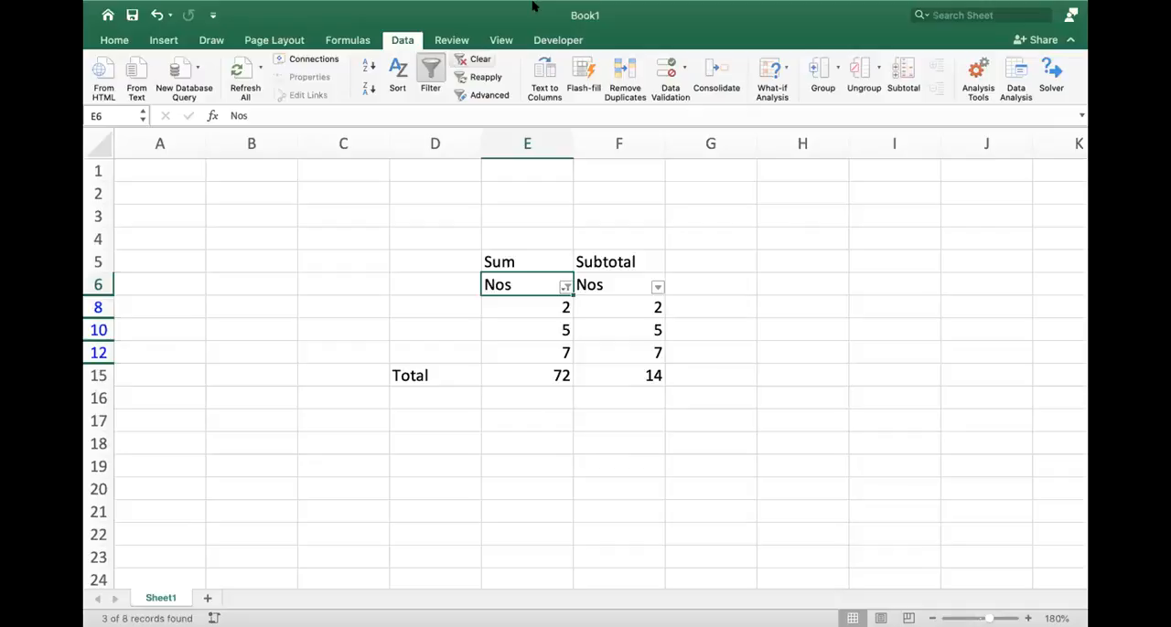
- Switch to the Welcome to Excel workbook and show its 1. Add sheet
left_click(464, 9)
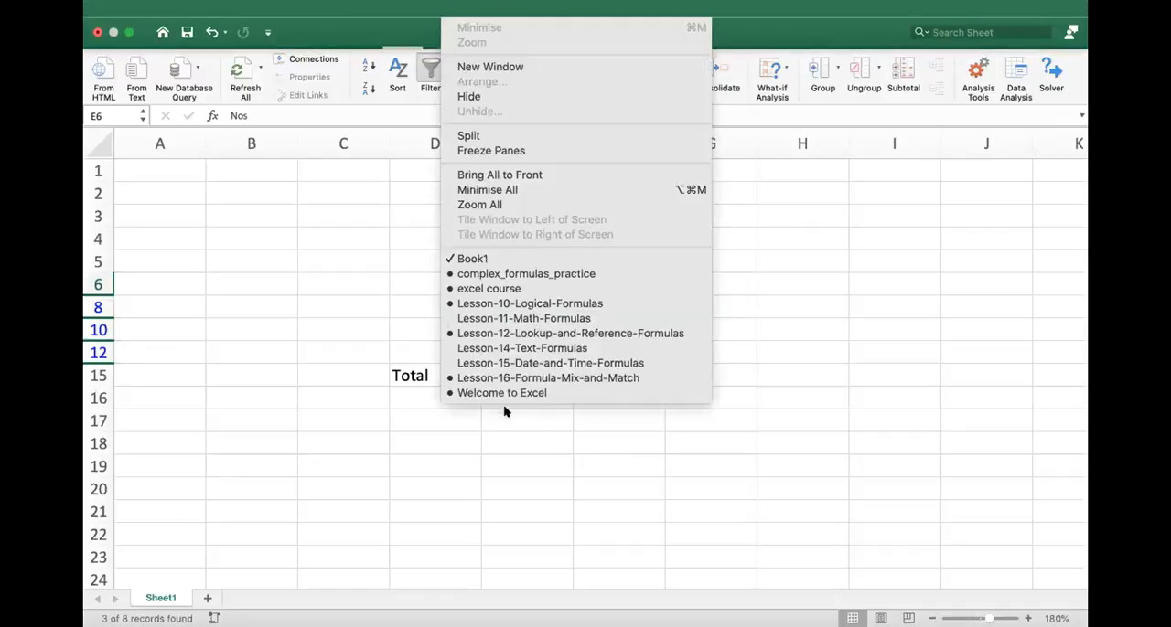
left_click(531, 392)
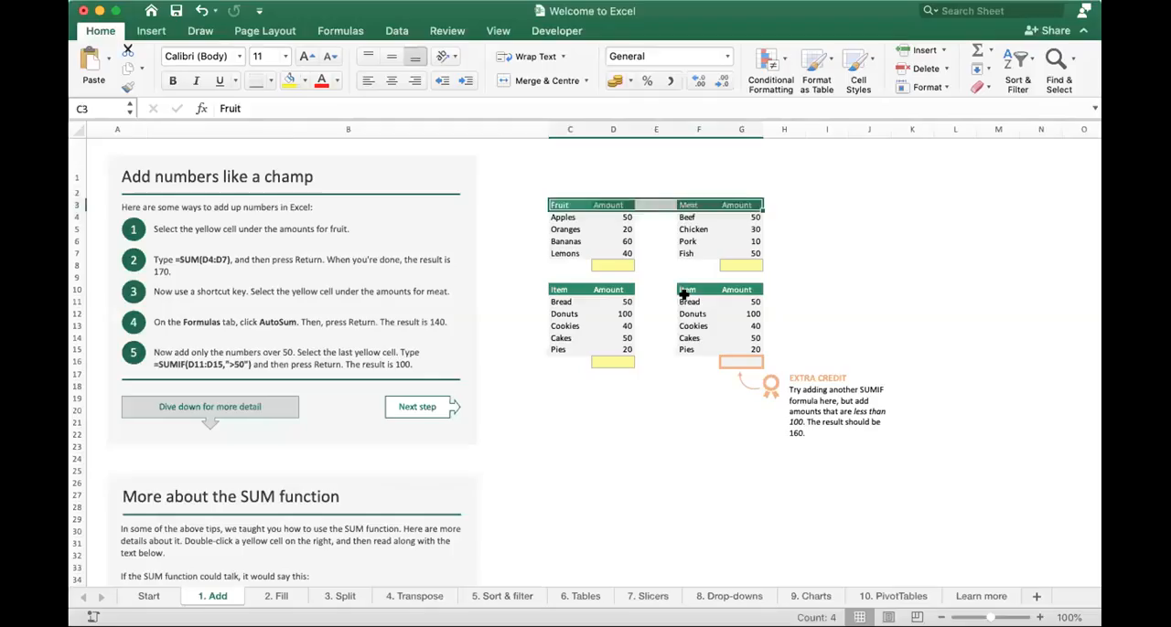
left_click(468, 373)
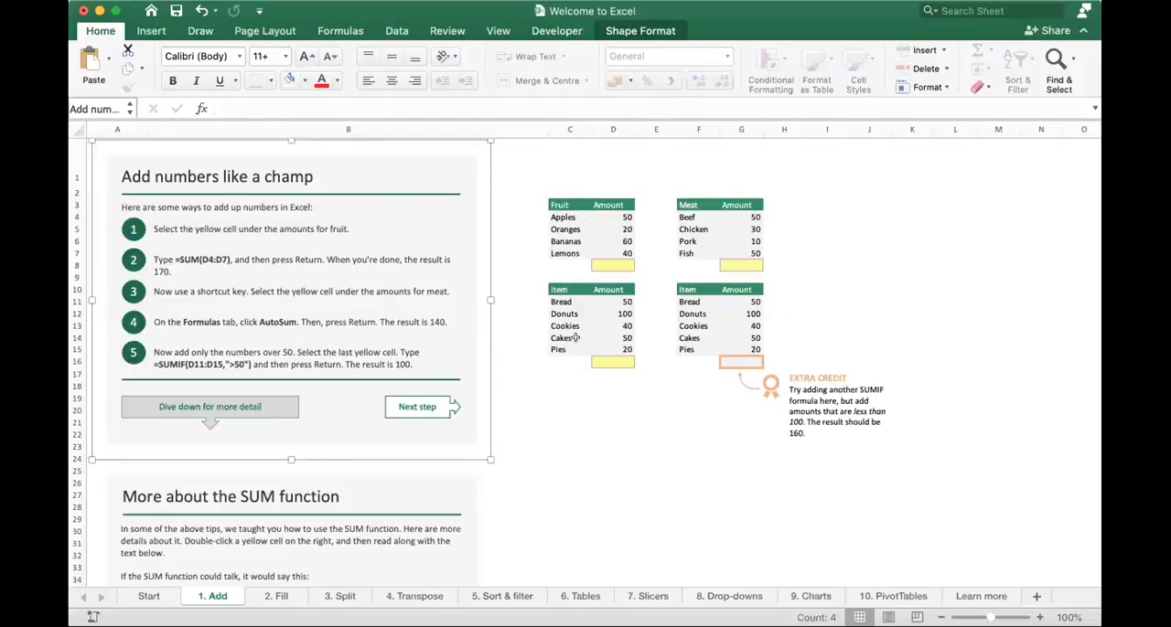
- Total the fruit amounts in D8 with a SUM formula over D4:D7
left_click(603, 266)
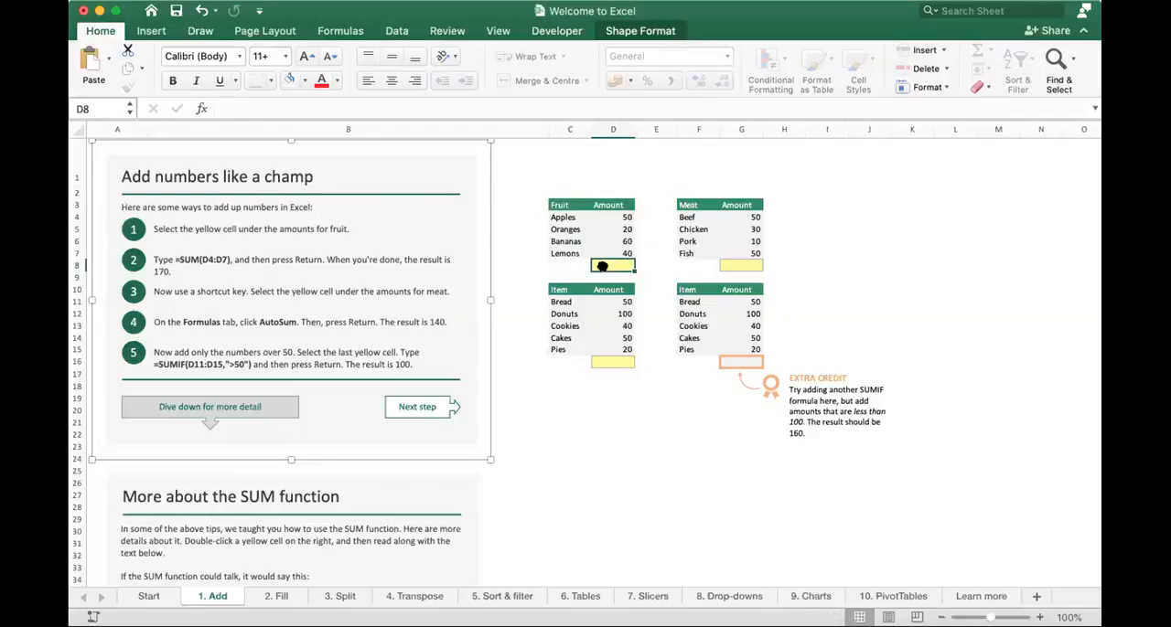
type("=sum(")
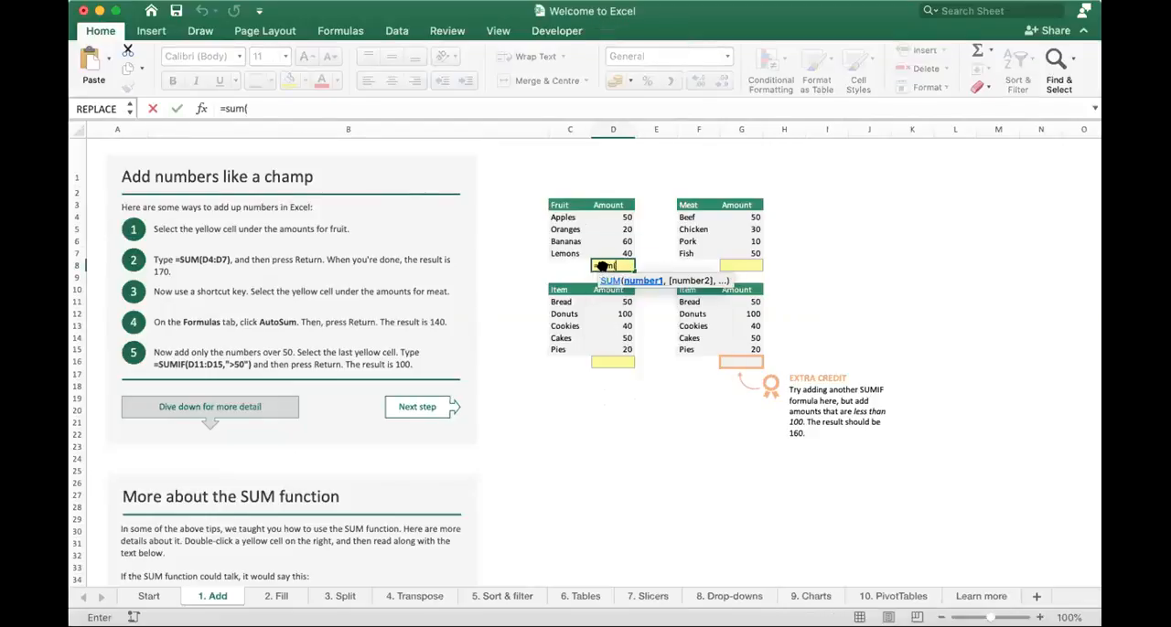
left_click_drag(611, 253, 611, 217)
key("Return")
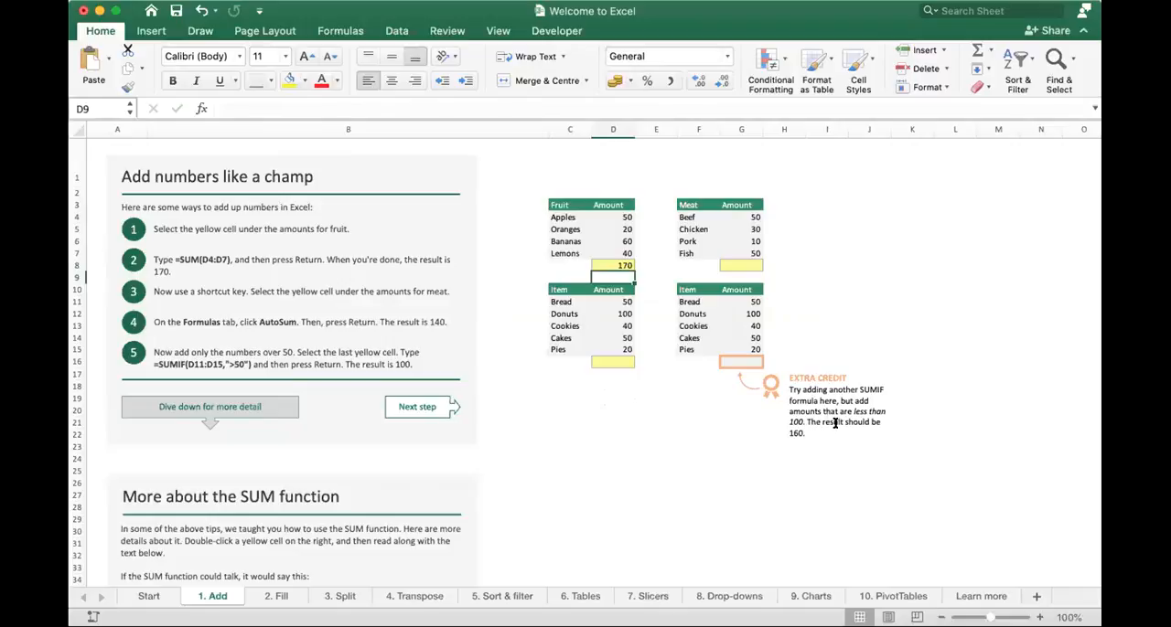
- Select G16 under the second item table and read the SUM and SUMIF explanations further down the sheet
left_click(731, 359)
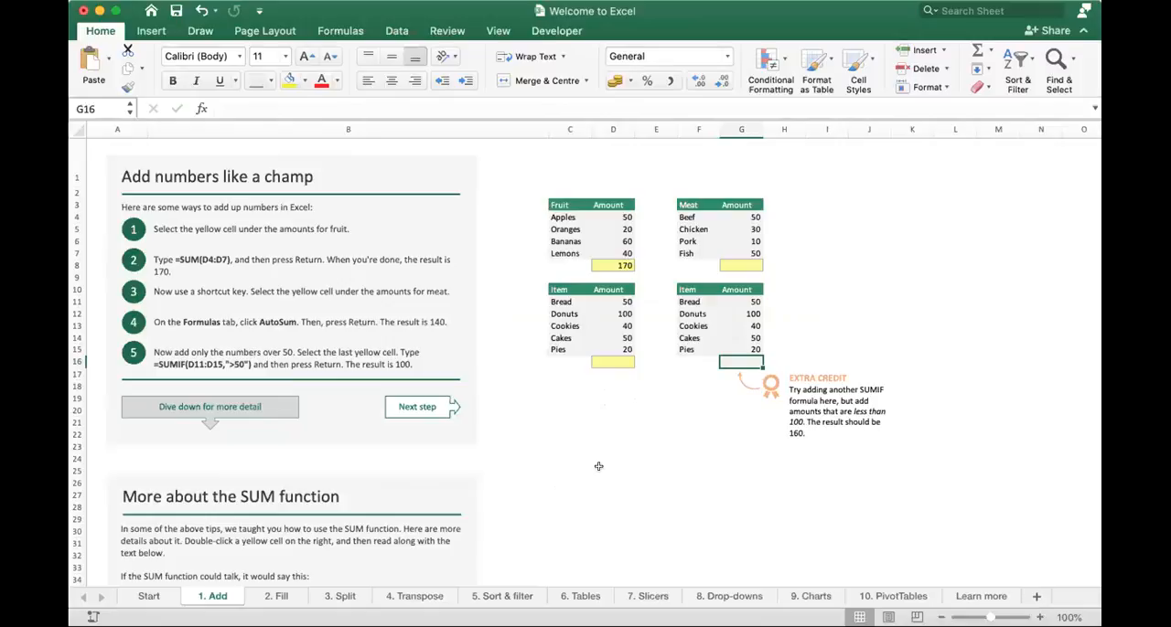
scroll(598, 466, "down", 10)
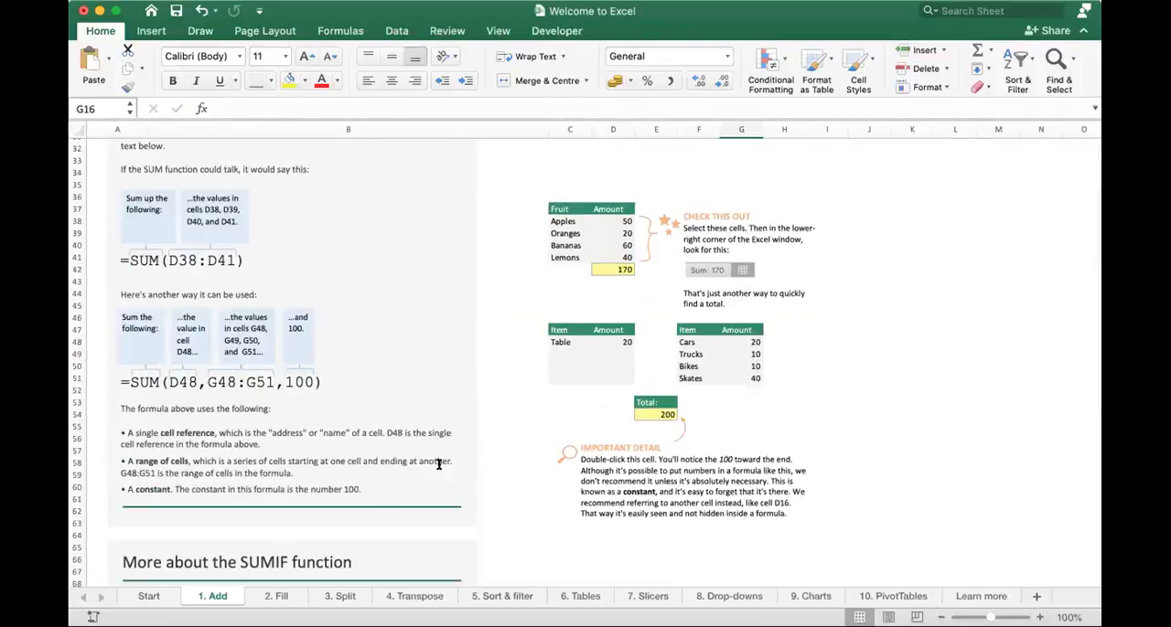
scroll(473, 455, "down", 4)
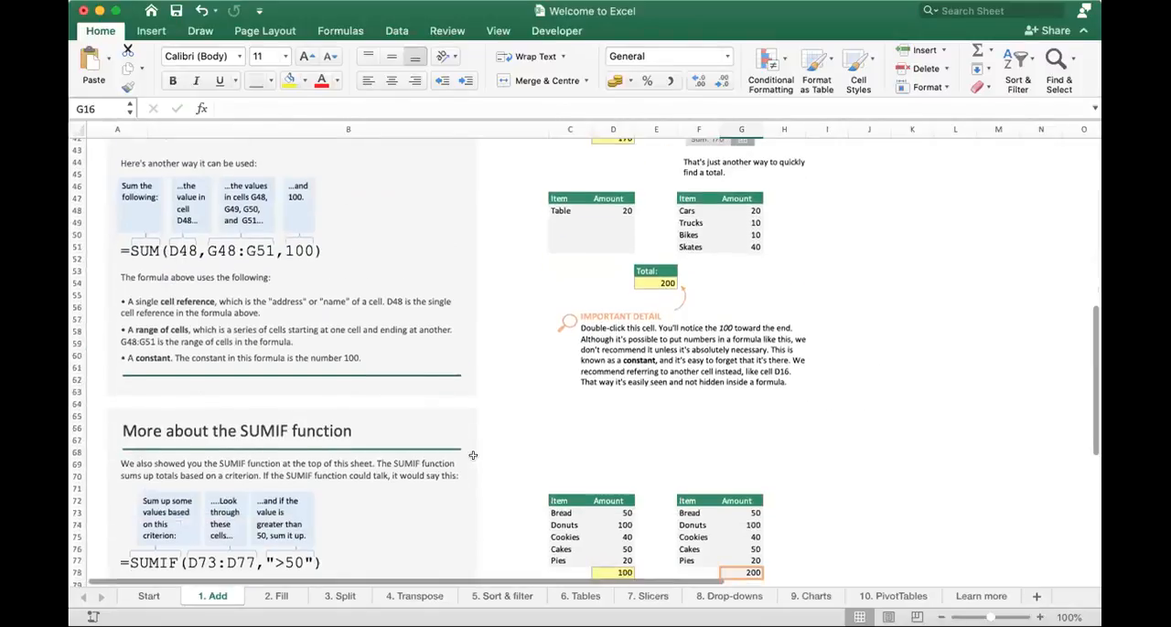
scroll(473, 455, "down", 3)
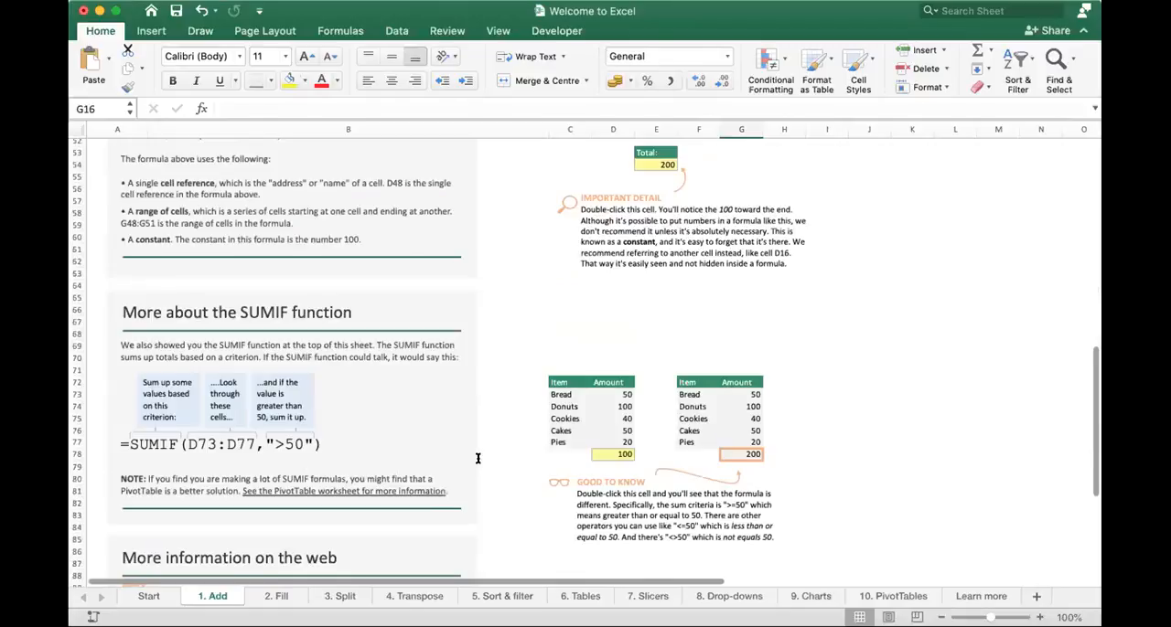
scroll(478, 459, "down", 5)
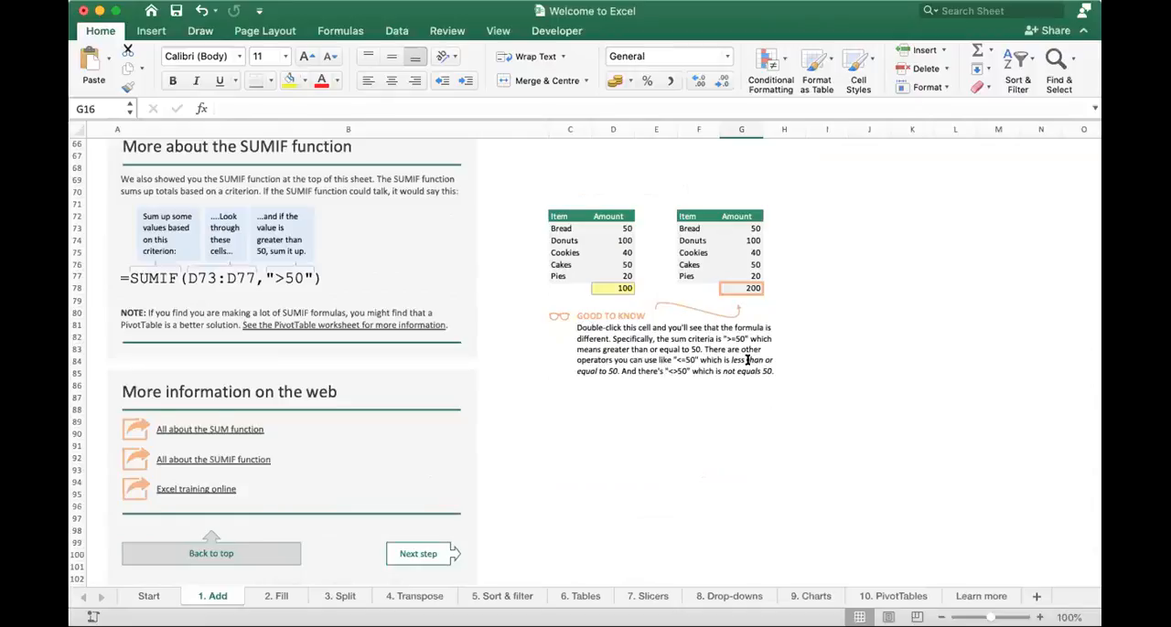
scroll(747, 364, "up", 5)
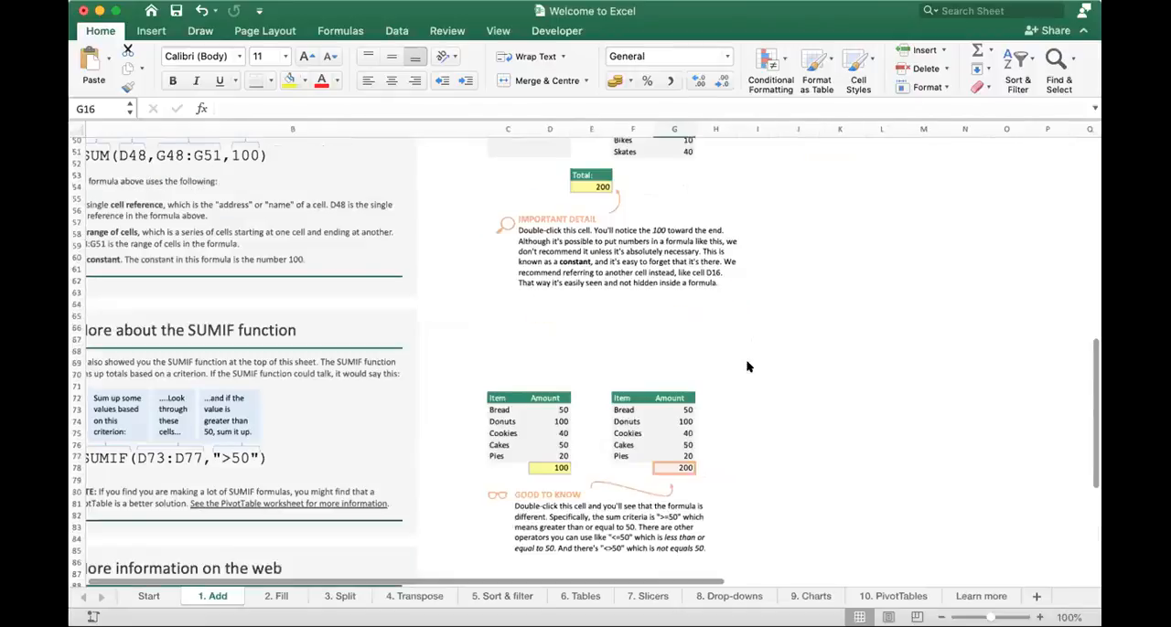
scroll(747, 367, "up", 10)
scroll(689, 332, "up", 4)
- Enter =SUMIF(G11:G15,">50") in G16 to add only the item amounts over 50
type("=sumif")
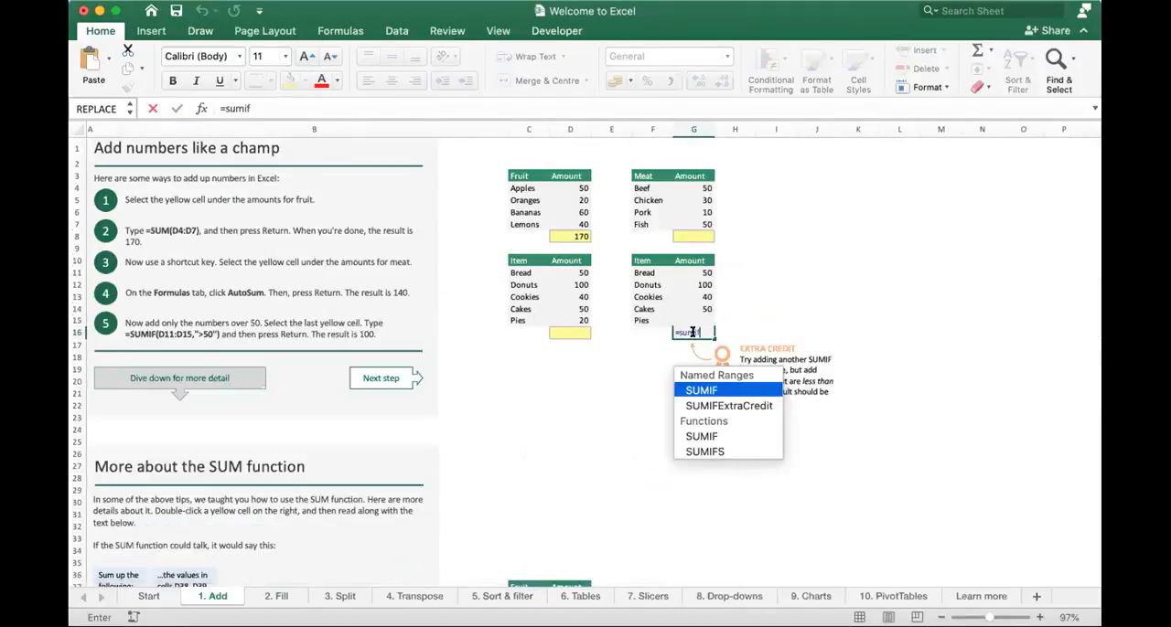
type("(")
key("Up")
key("Up")
key("Down")
key("shift+Up")
key("shift+Up")
key("shift+Up")
key("shift+Up")
type(",\">")
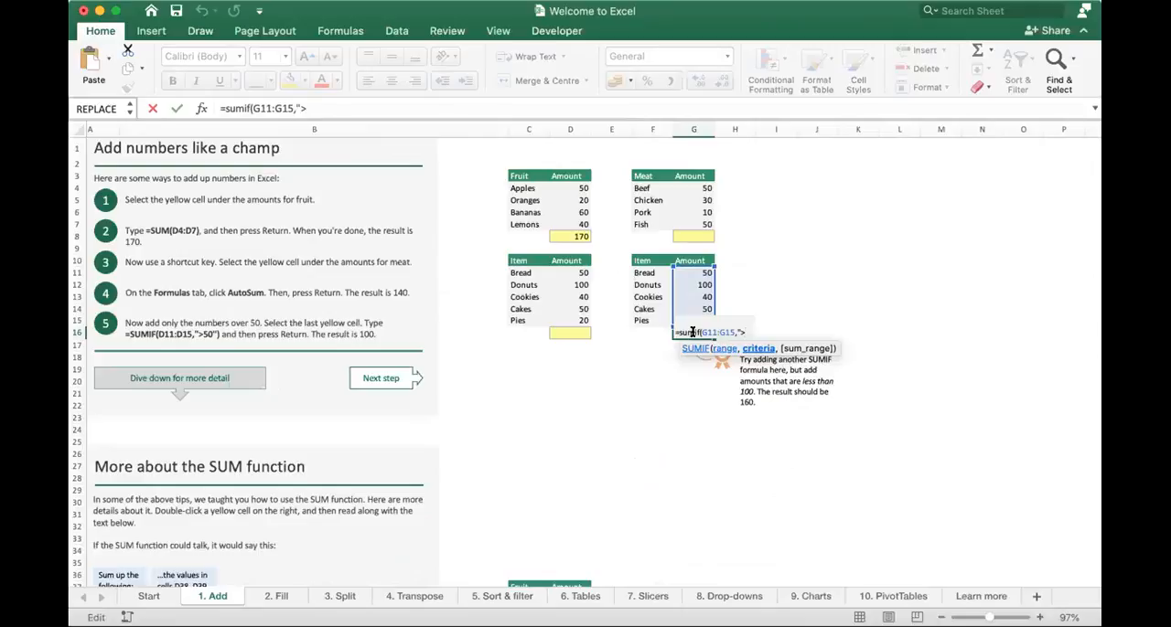
type("50\")")
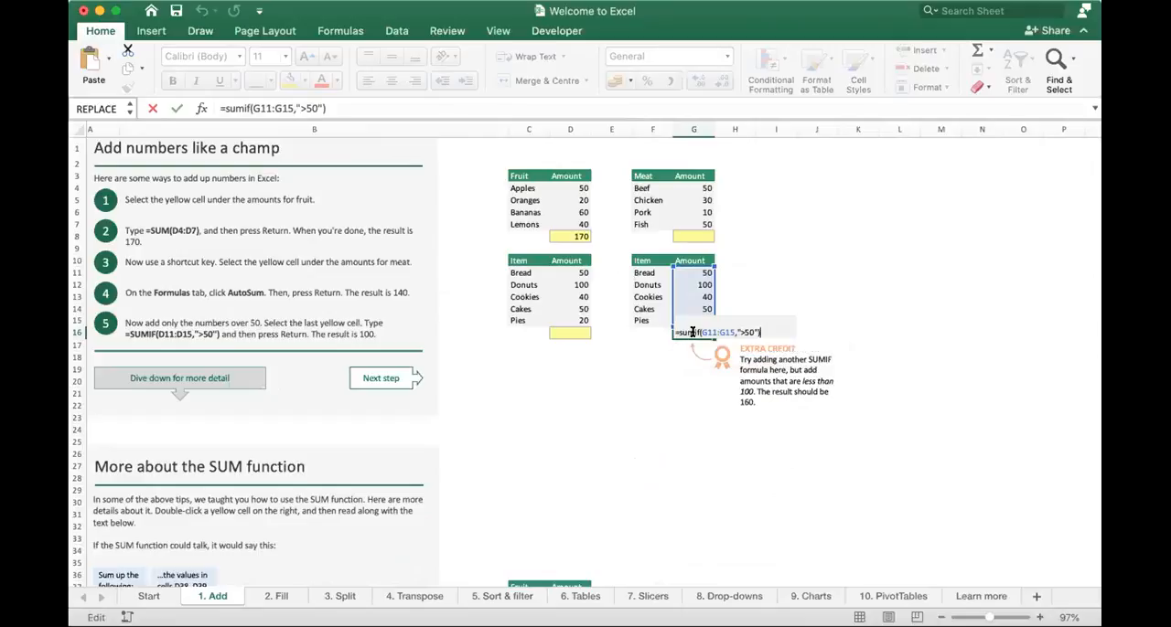
key("Return")
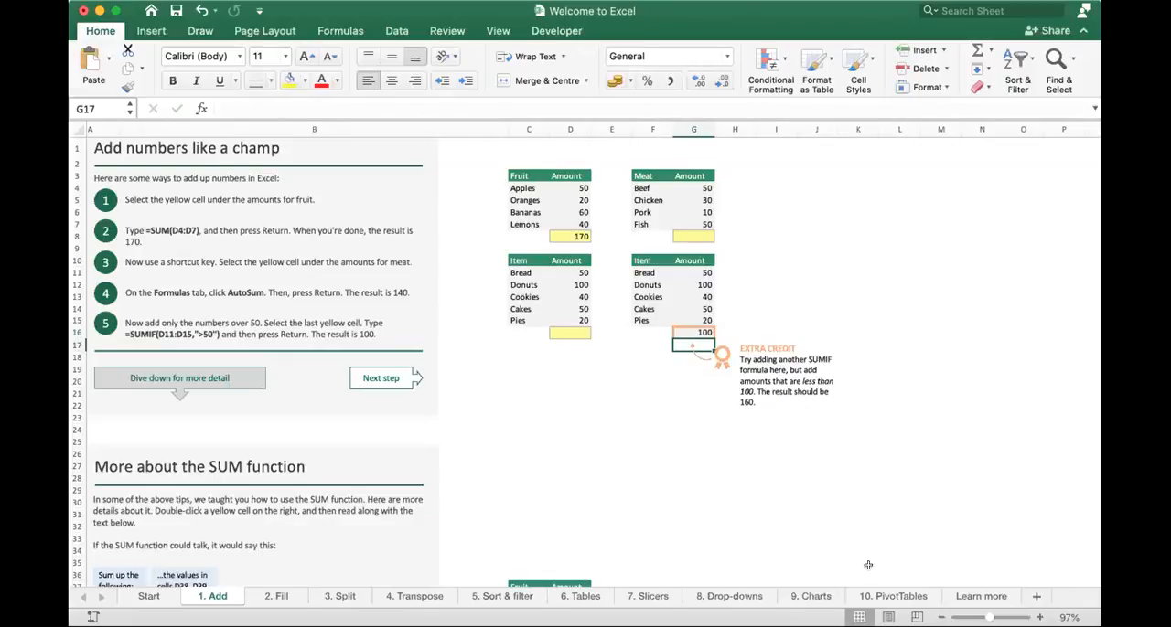
- Review the SUMIF formula in G16, change its criterion to ">100" and reselect the cell
left_click(1035, 617)
left_click(1037, 618)
left_click(1037, 617)
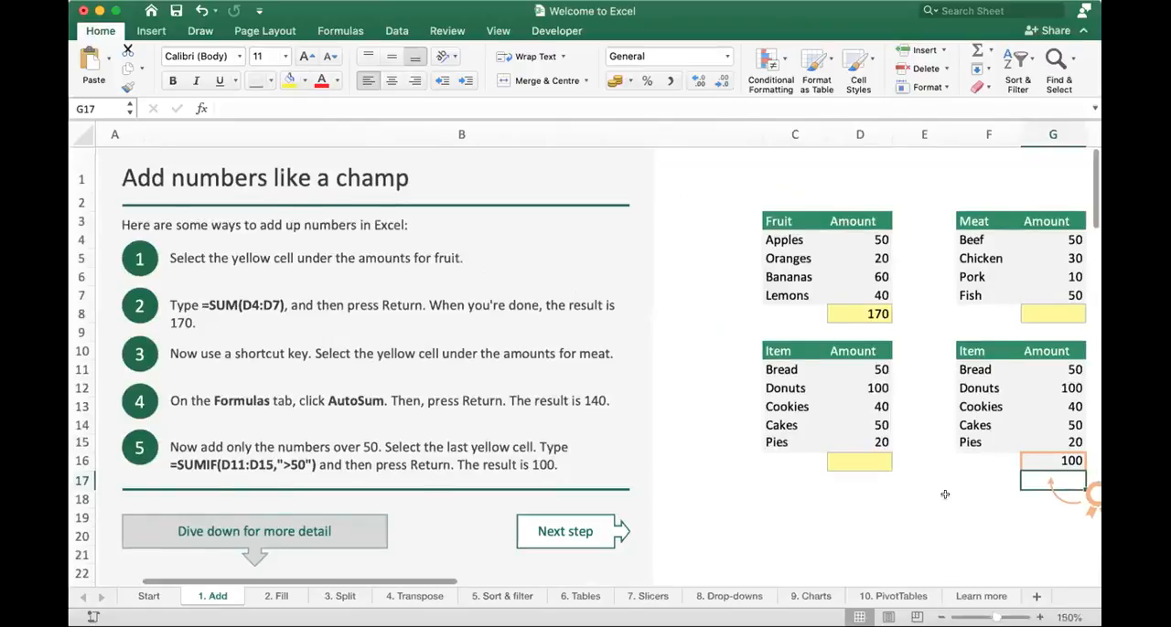
scroll(945, 495, "right", 2)
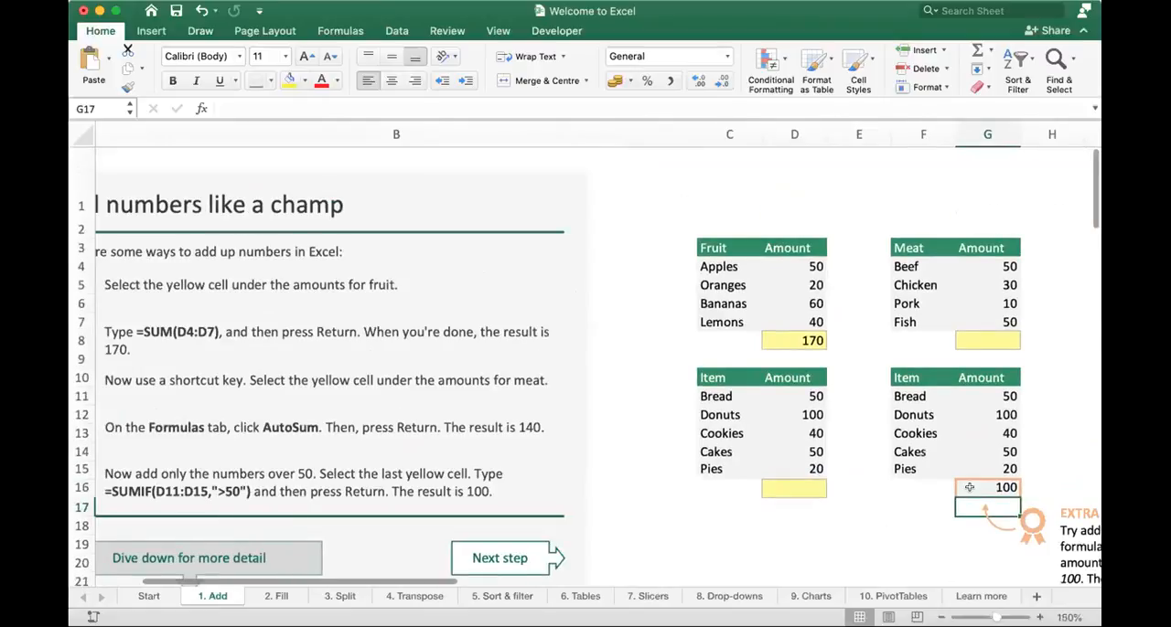
left_click(969, 488)
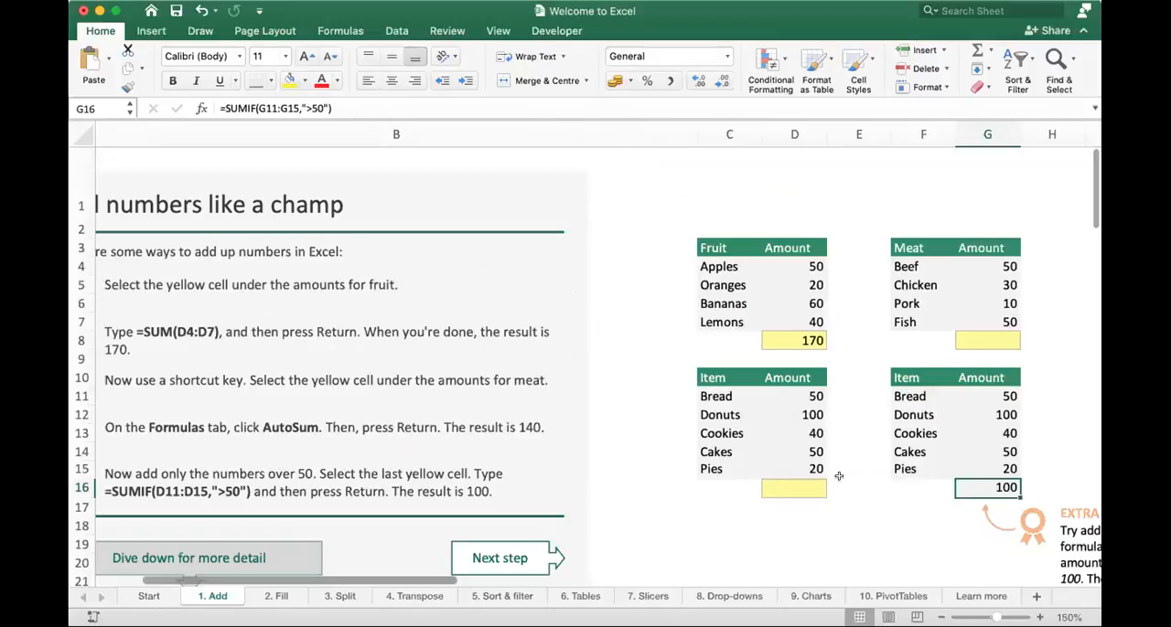
double_click(965, 486)
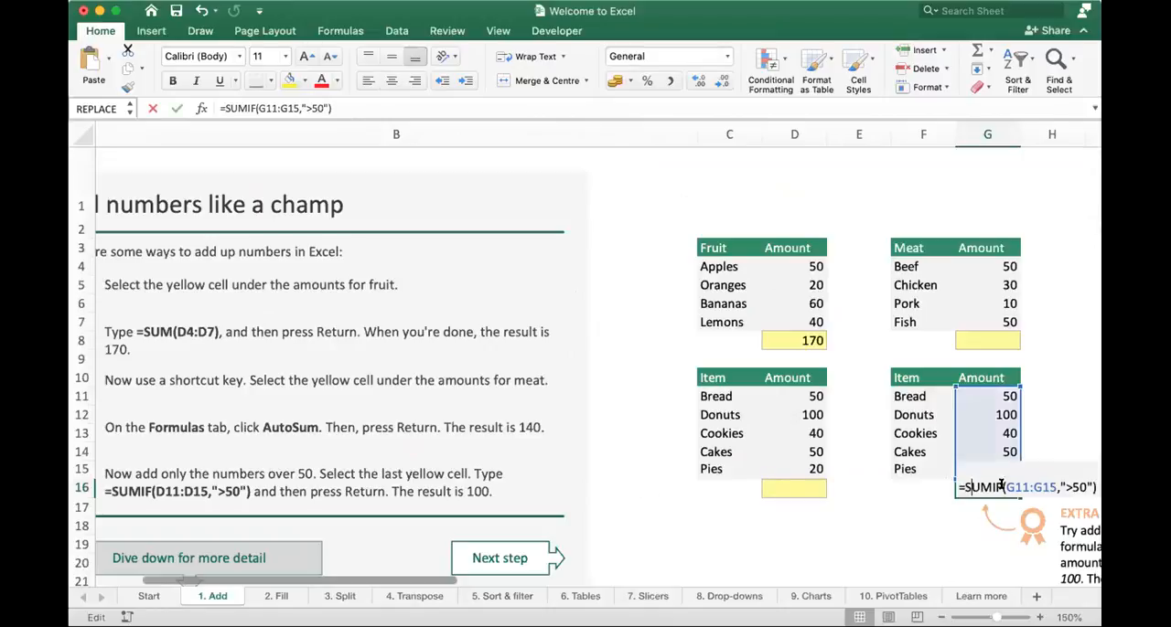
left_click(1071, 487)
key("BackSpace")
type("10")
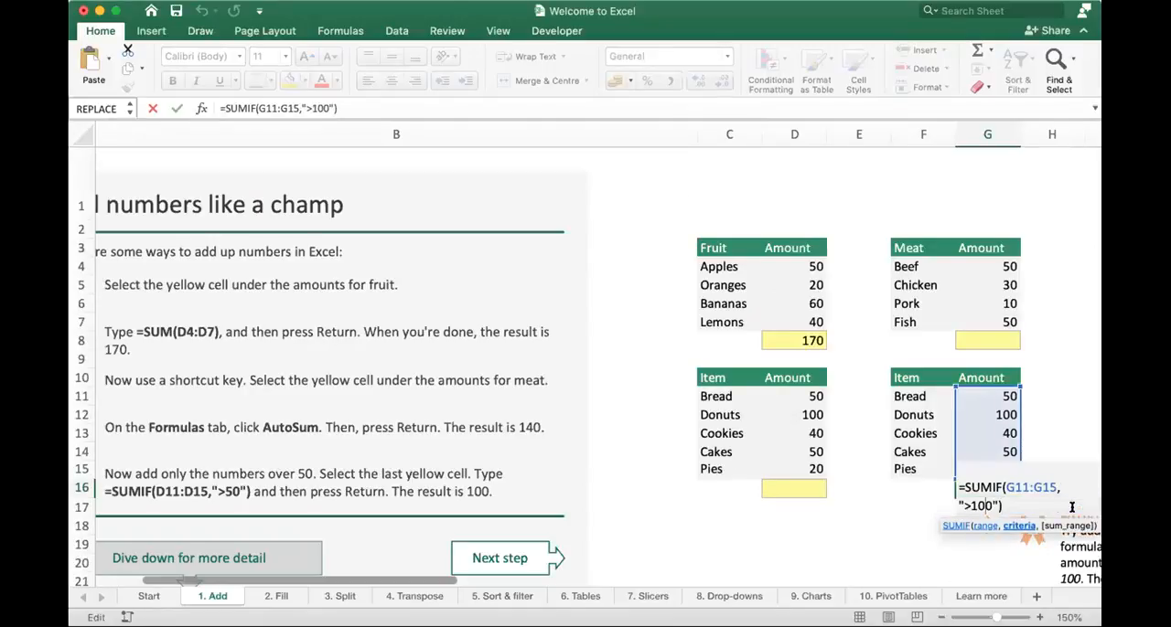
key("Return")
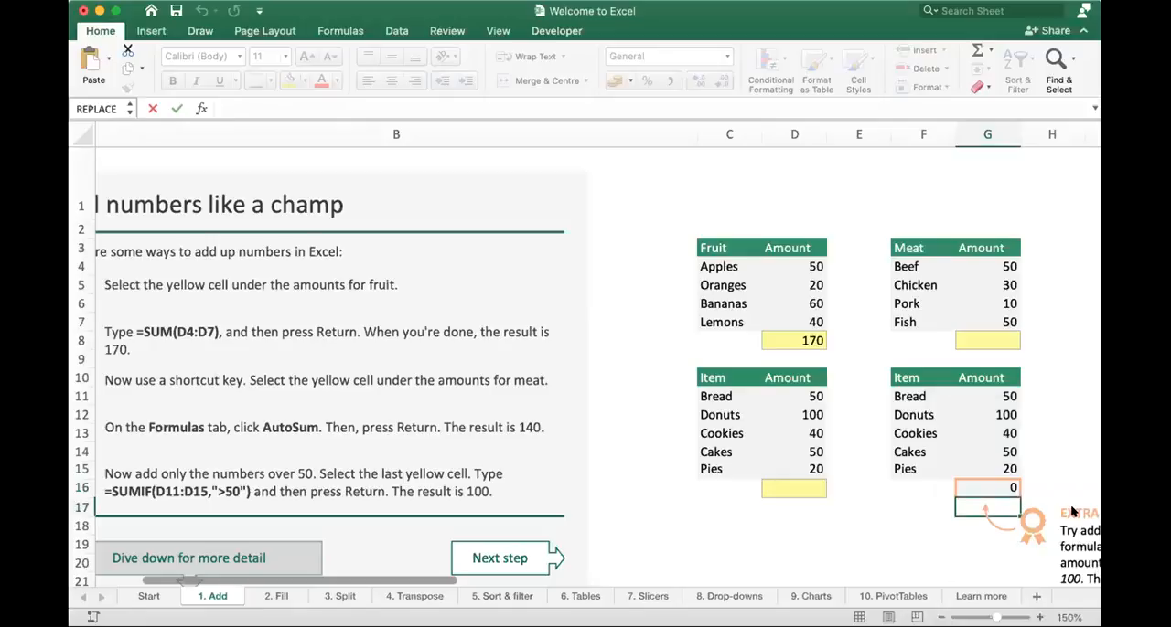
key("Up")
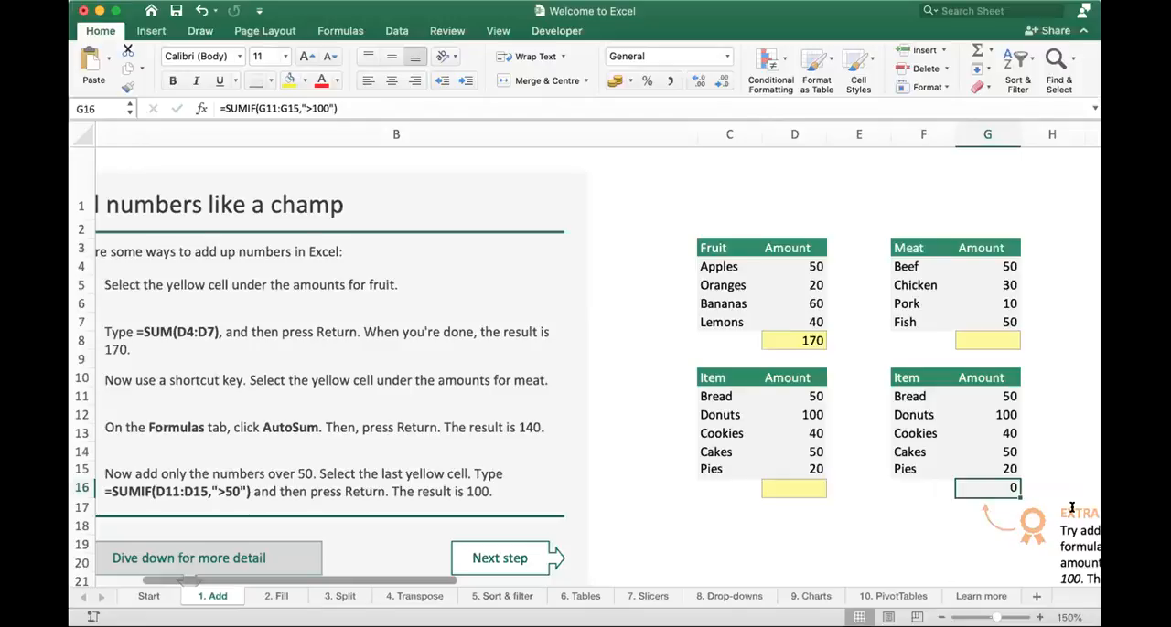
key("Up")
key("Up")
key("Up")
key("Up")
key("Up")
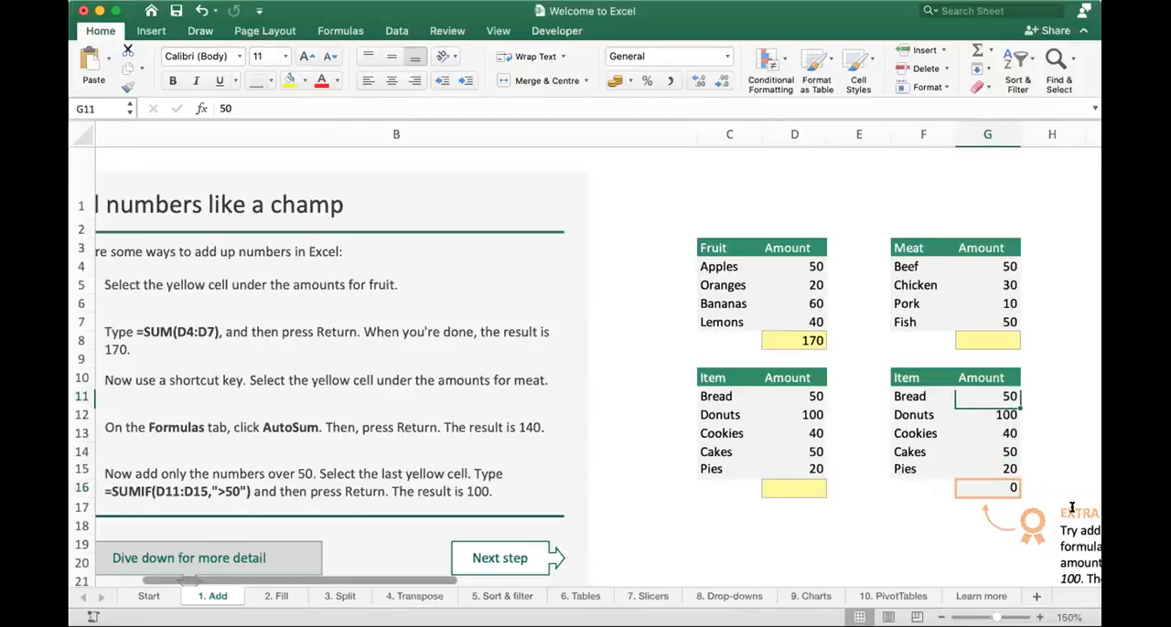
key("Down")
key("Down")
key("Down")
key("Down")
key("Down")
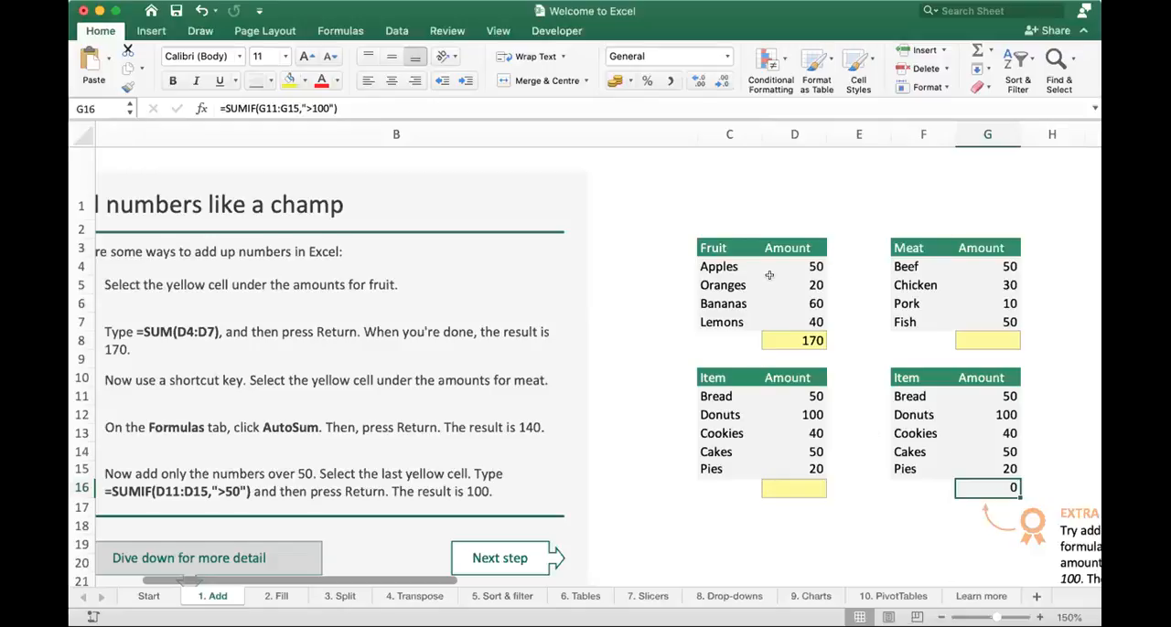
- Convert the fruit total in D8 to =SUMIF(D4:D7,">50") so only amounts over 50 are added
left_click_drag(789, 262, 792, 322)
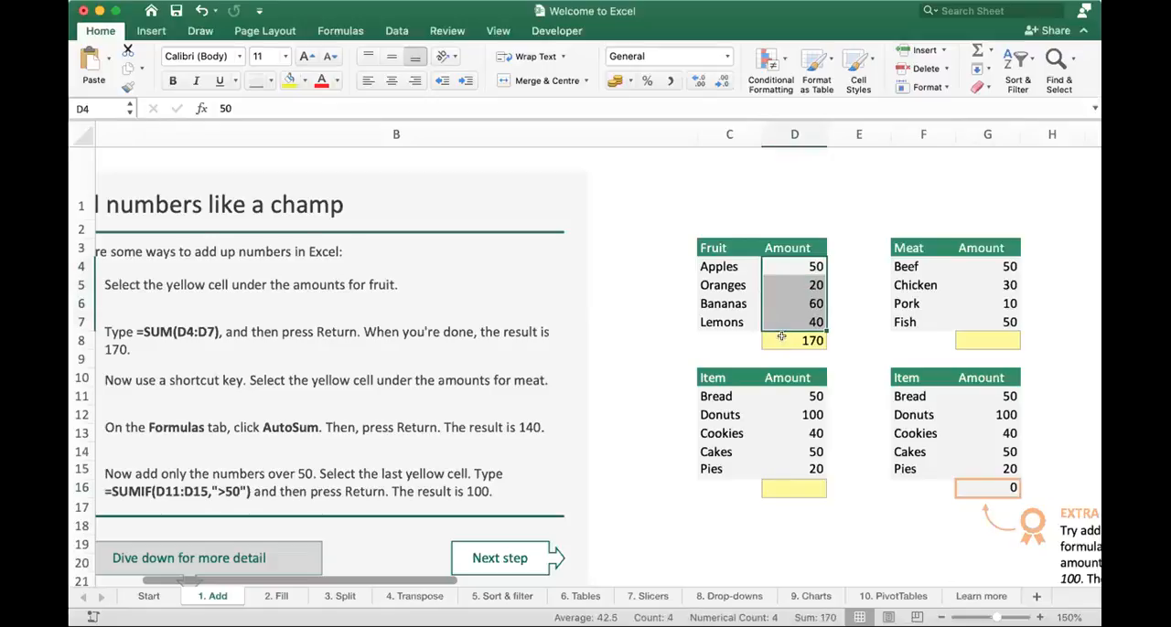
double_click(785, 337)
left_click(798, 338)
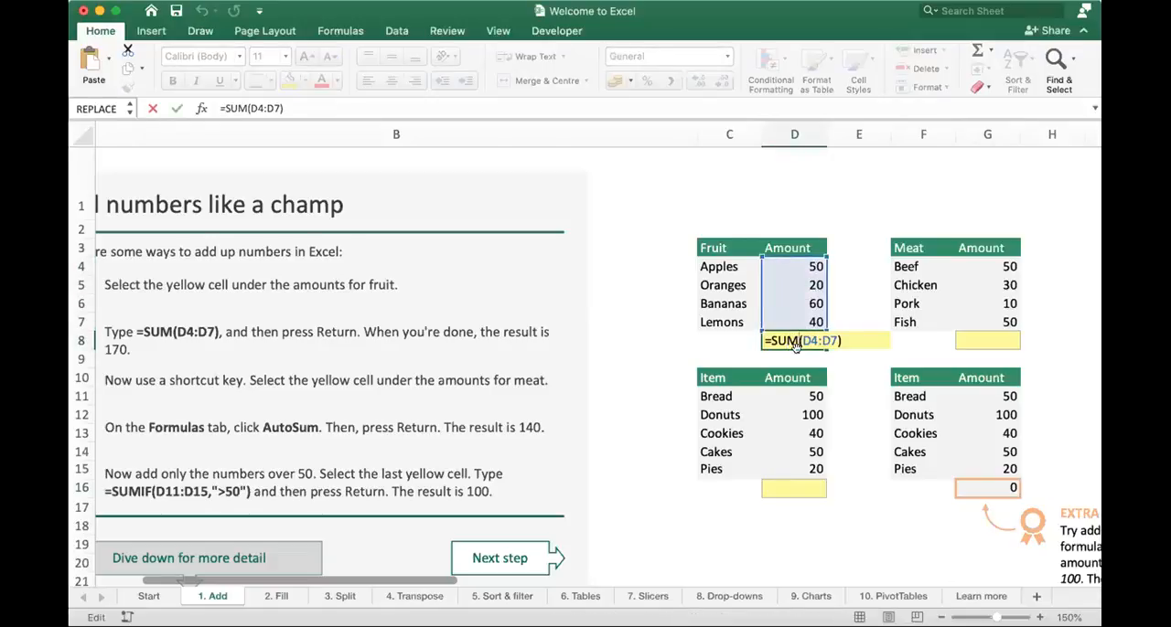
type("If")
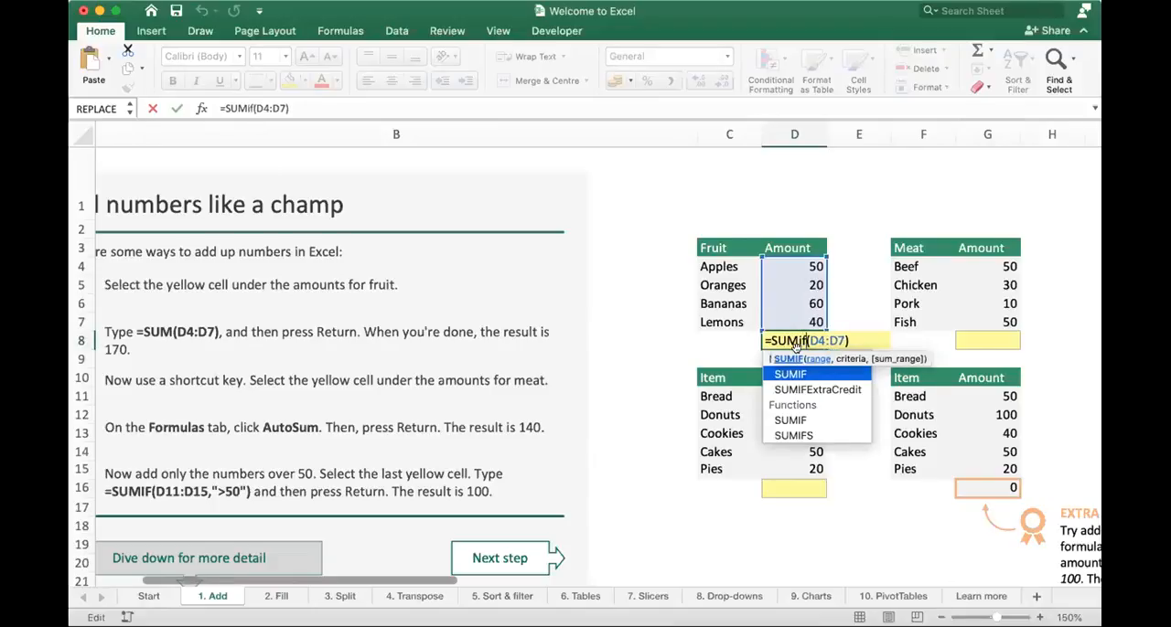
key("Right")
key("Right")
key("Right")
key("Right")
key("Right")
key("Right")
type(",\">")
type("50\")")
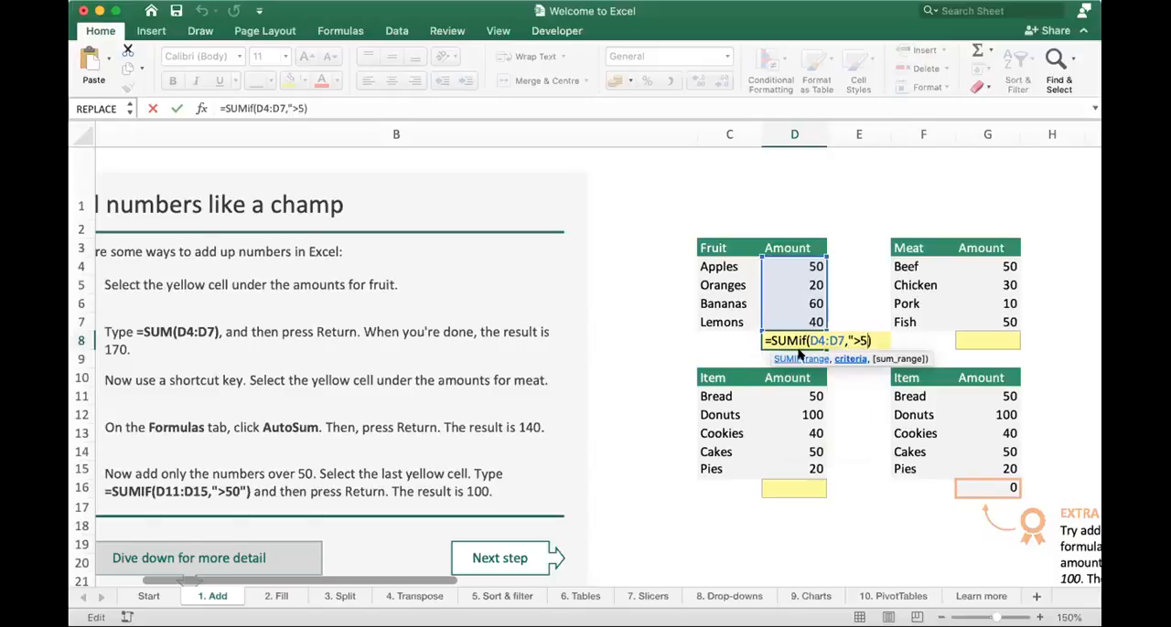
key("Return")
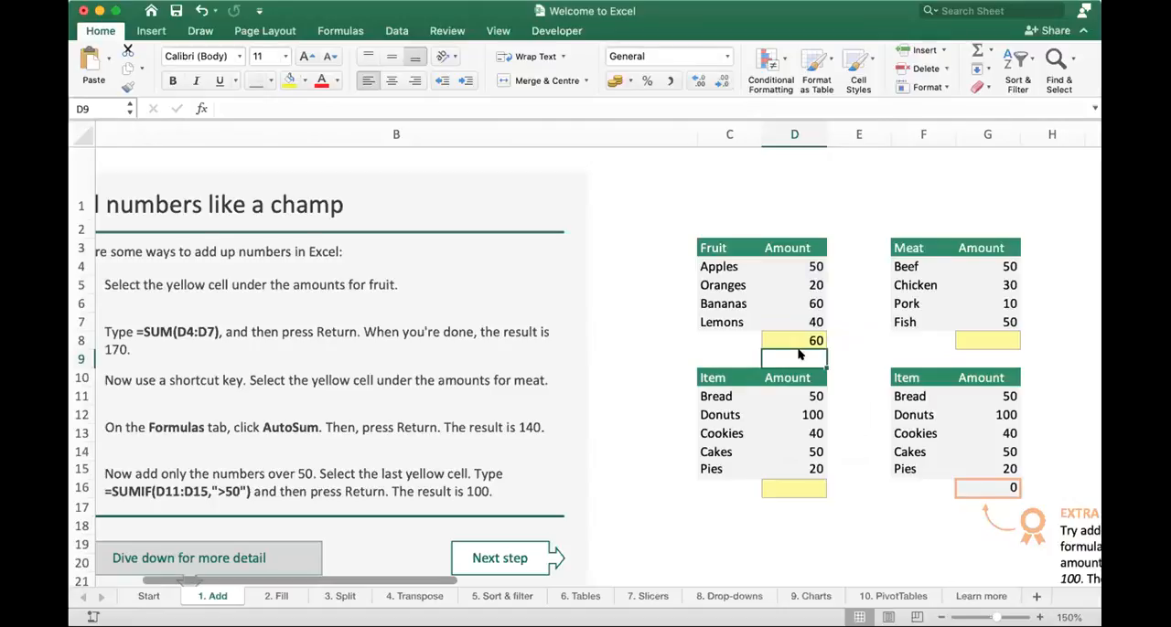
- Replace the formula in D8 with a plain SUM over D4:D7 and reselect the cell
key("Up")
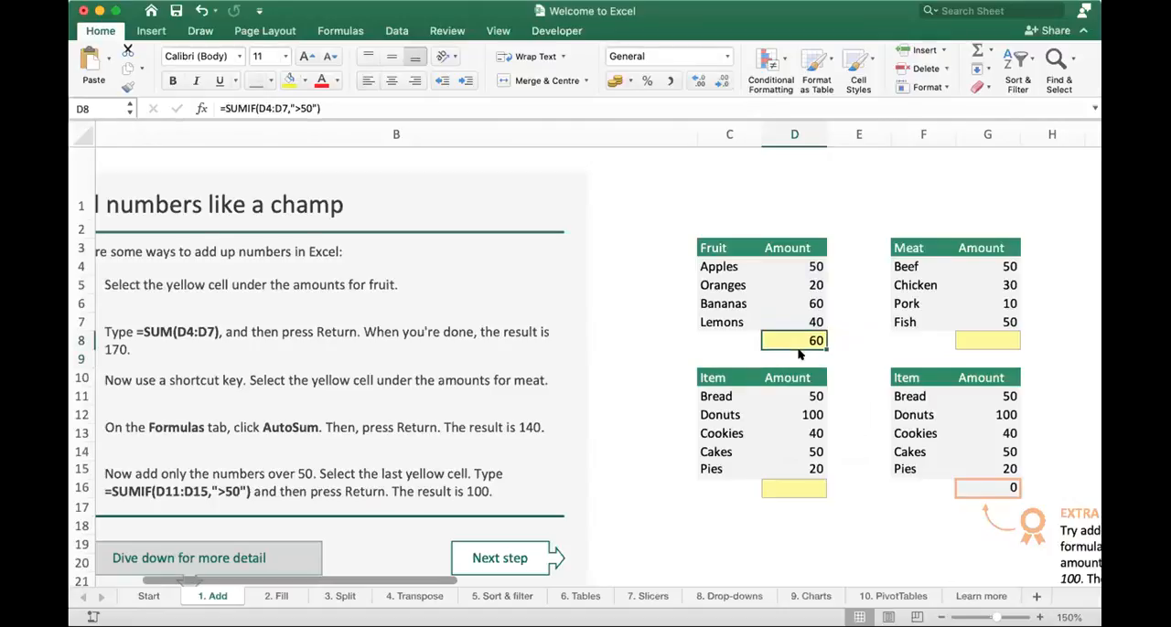
type("=sum(")
key("Up")
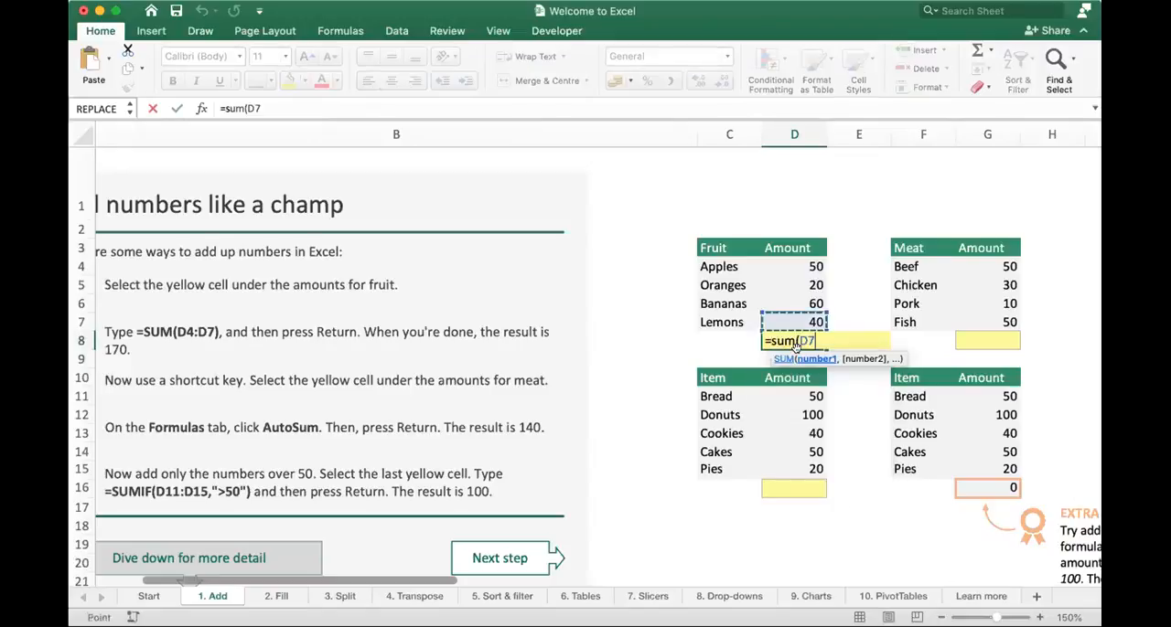
key("shift+Up")
key("shift+Up")
key("shift+Up")
key("Return")
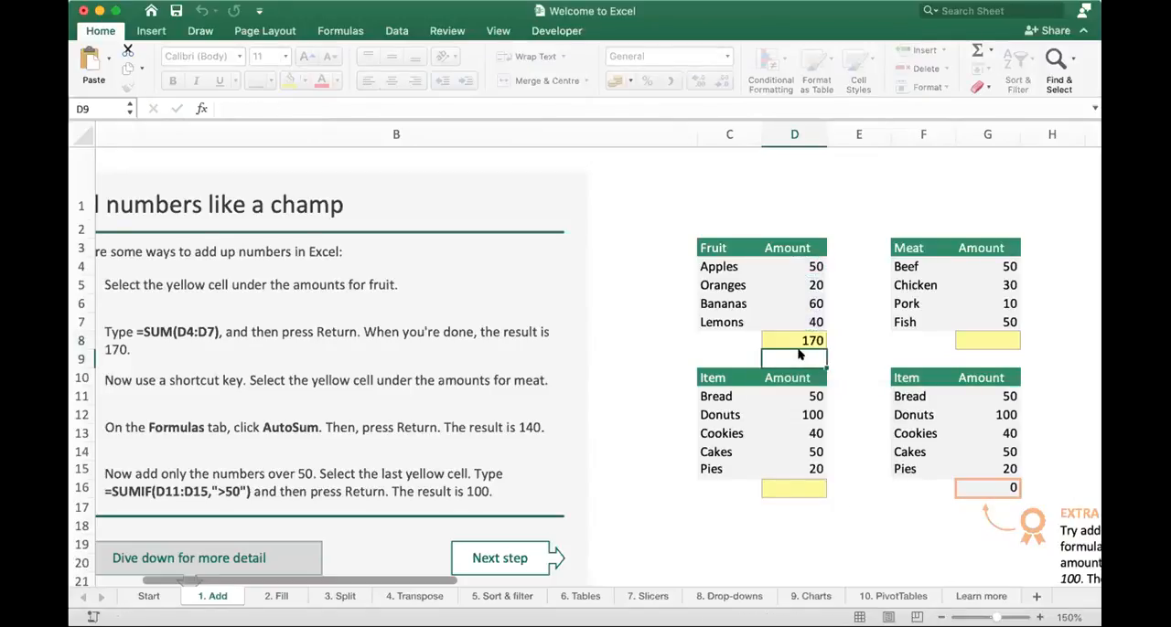
key("Up")
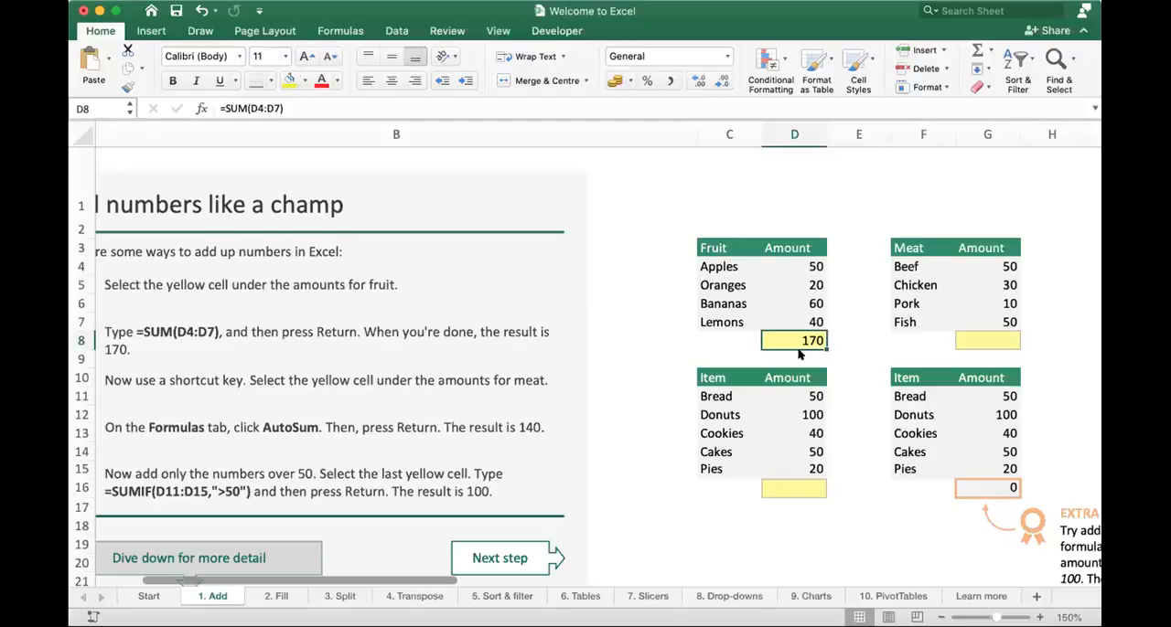
- Change the SUMIF criterion in G16 to "<100" to add only item amounts under 100
double_click(996, 483)
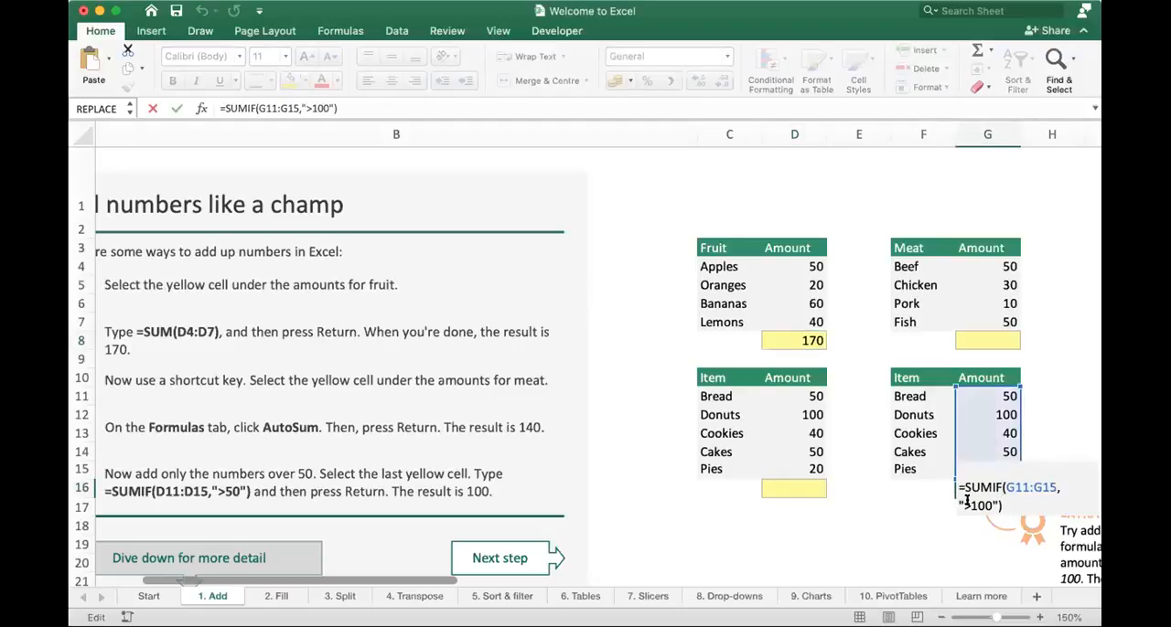
left_click(966, 504)
key("BackSpace")
type("<")
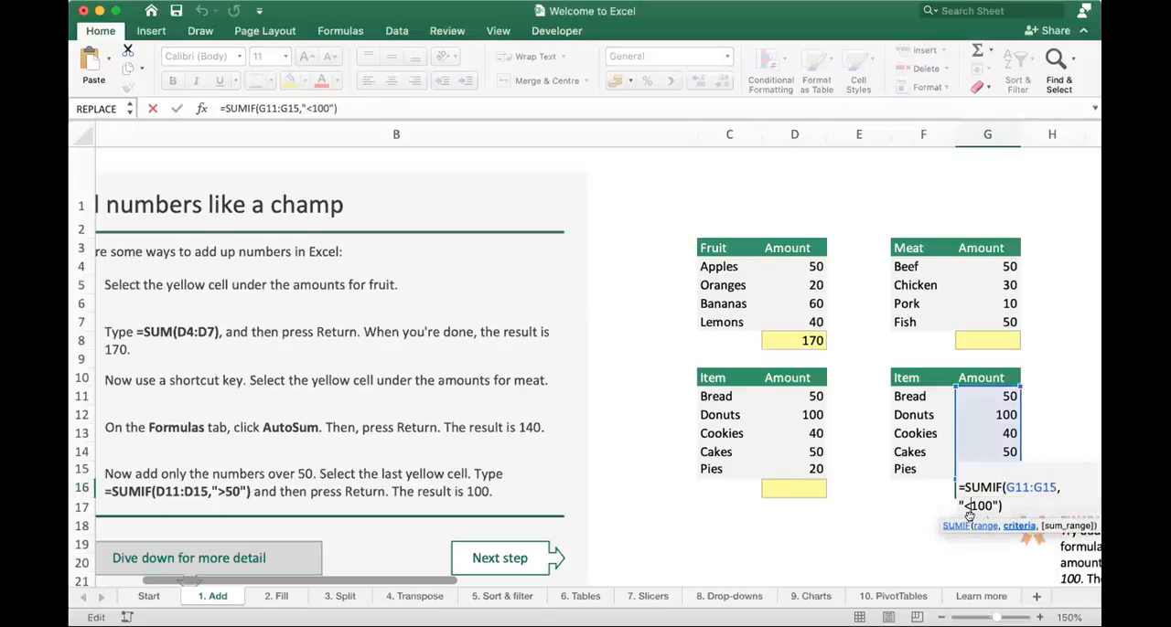
key("Return")
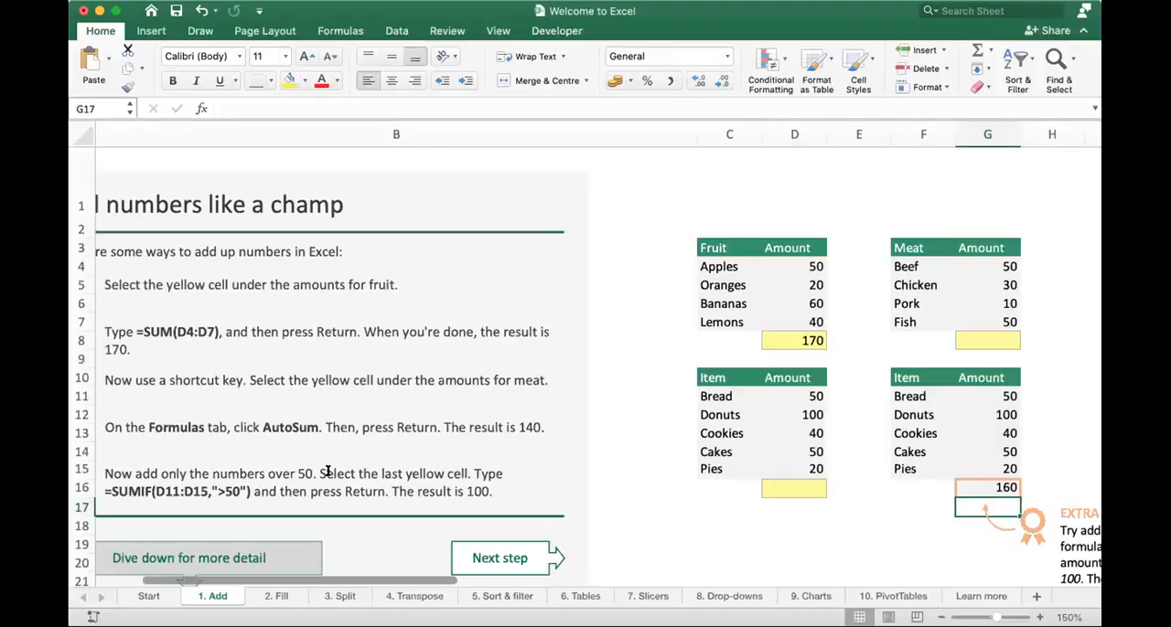
- Show the formula commands, then try the criterion "=<100" in the G16 SUMIF formula and reselect the cell
scroll(284, 590, "left", 3)
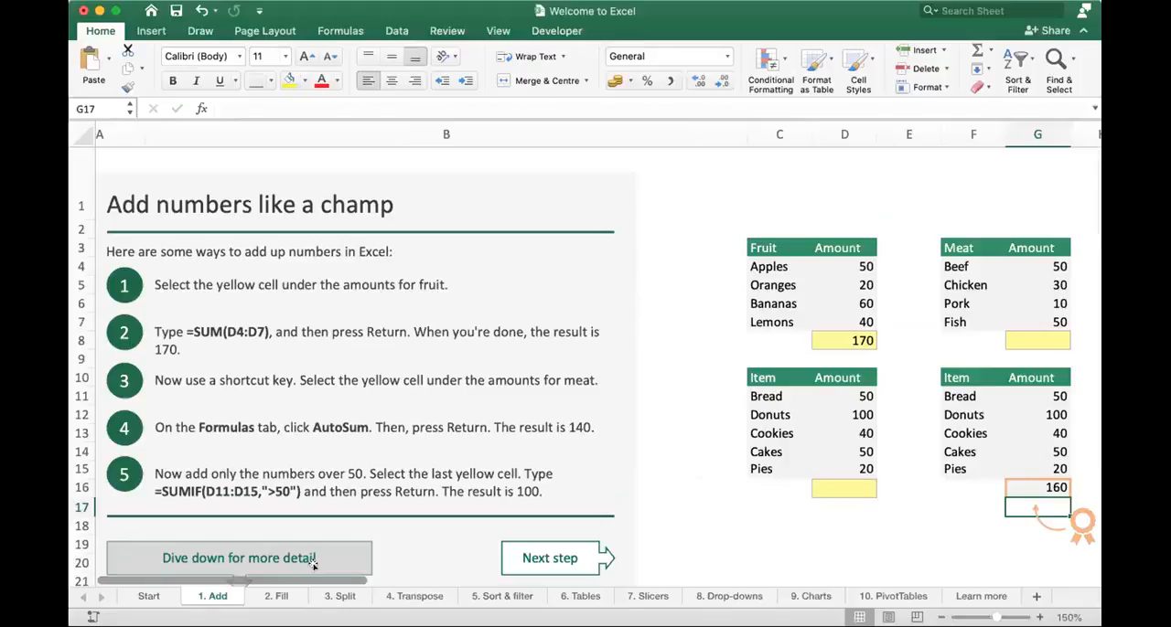
left_click(337, 31)
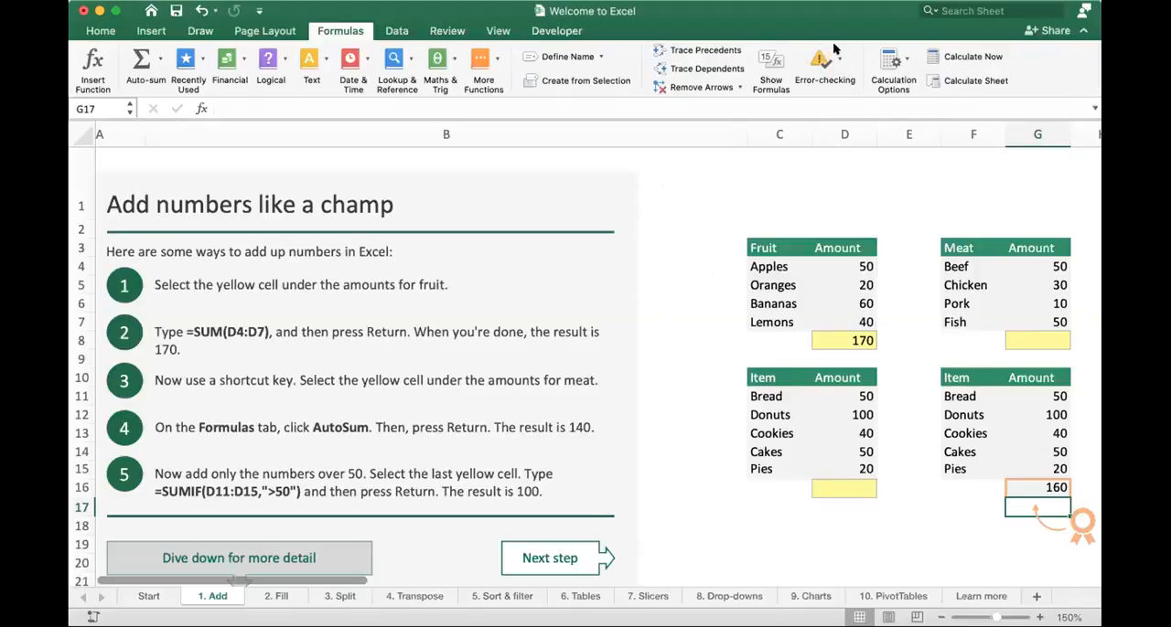
double_click(1037, 487)
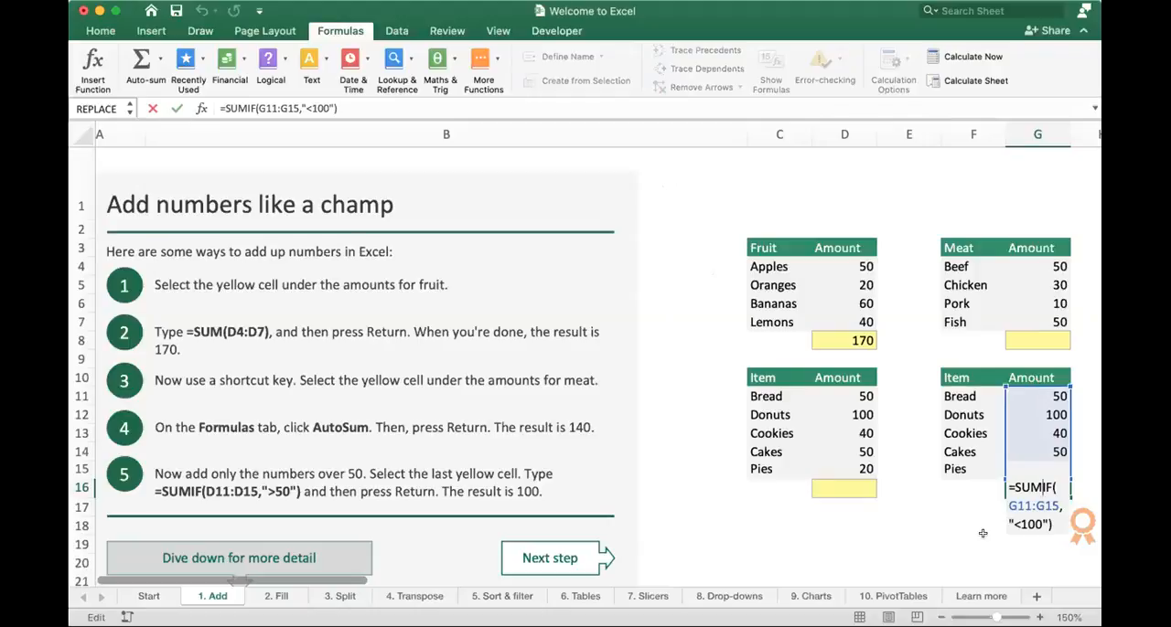
key("Down")
key("Down")
key("Down")
key("Left")
key("Left")
key("Left")
key("Left")
key("Left")
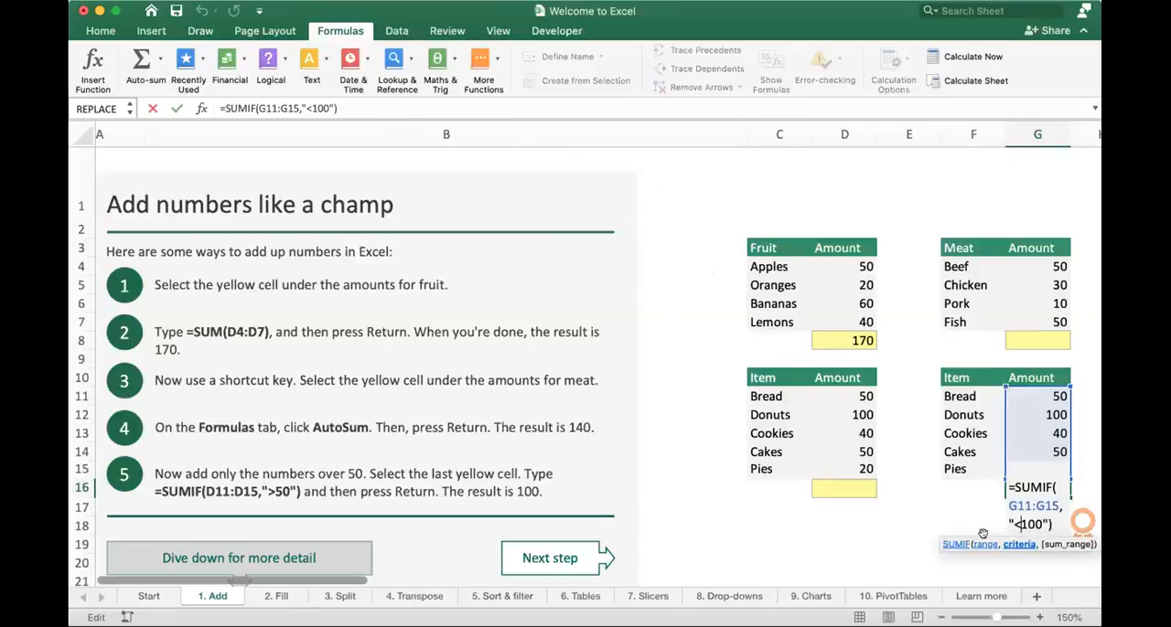
type("=")
key("Return")
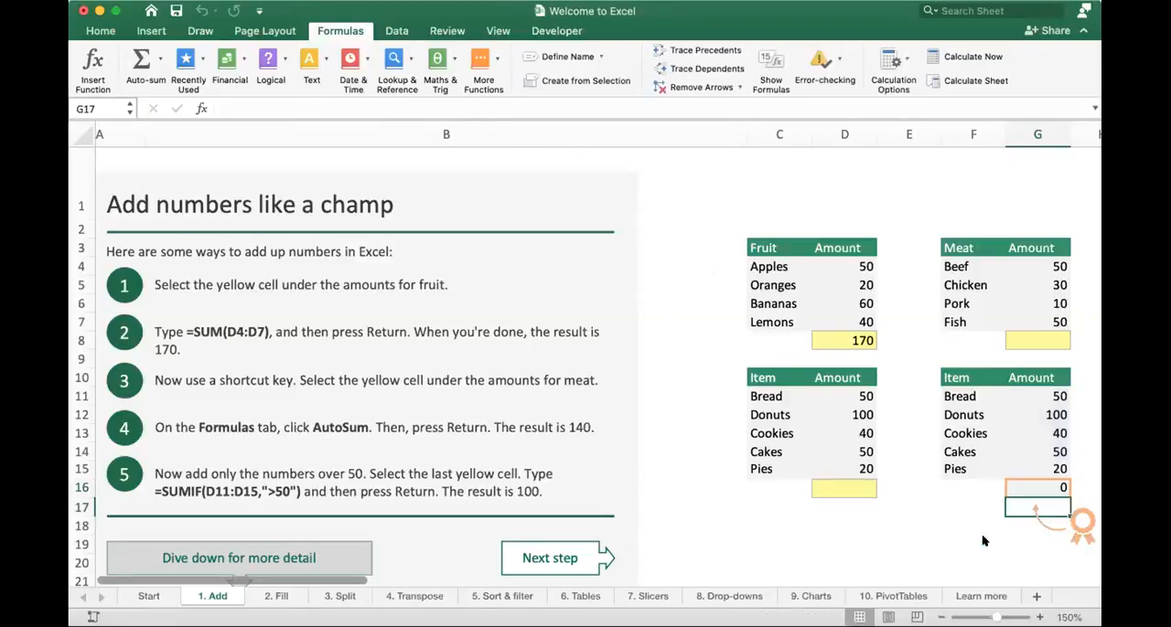
key("Up")
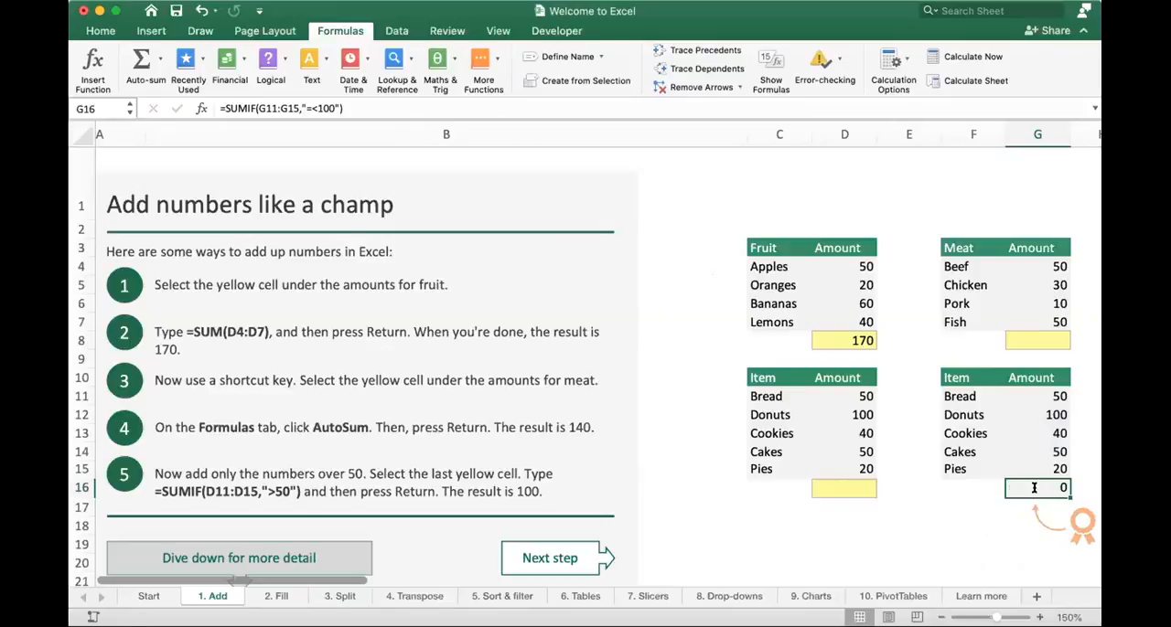
- Reorder the operator in the G16 criterion to "<=100" so amounts up to and including 100 are added
double_click(1034, 489)
key("BackSpace")
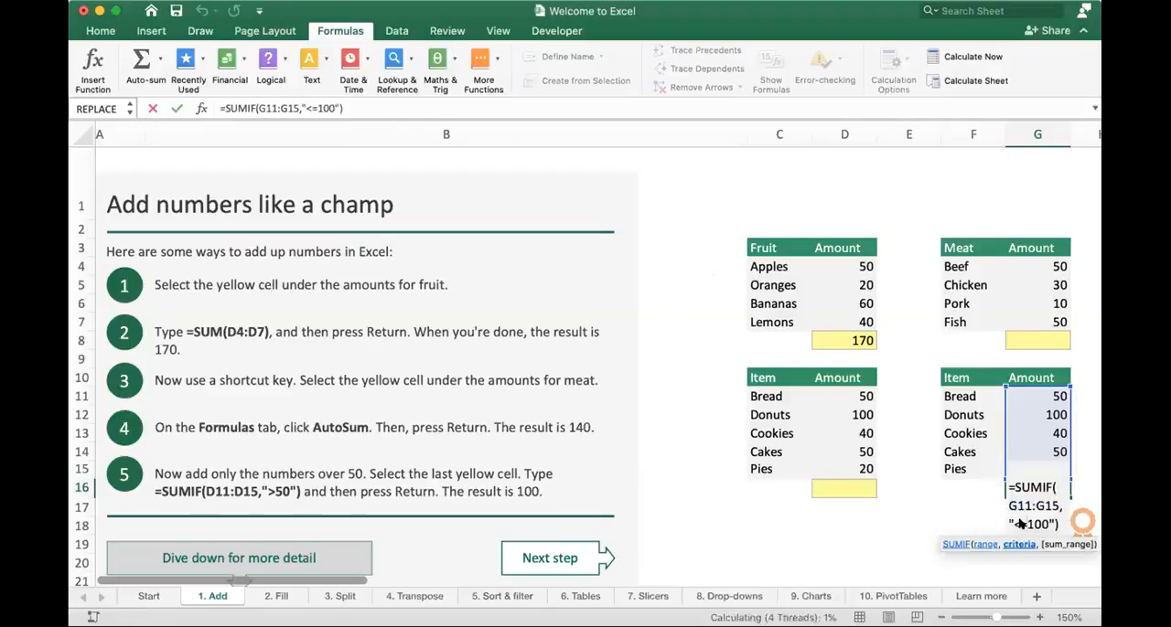
key("Return")
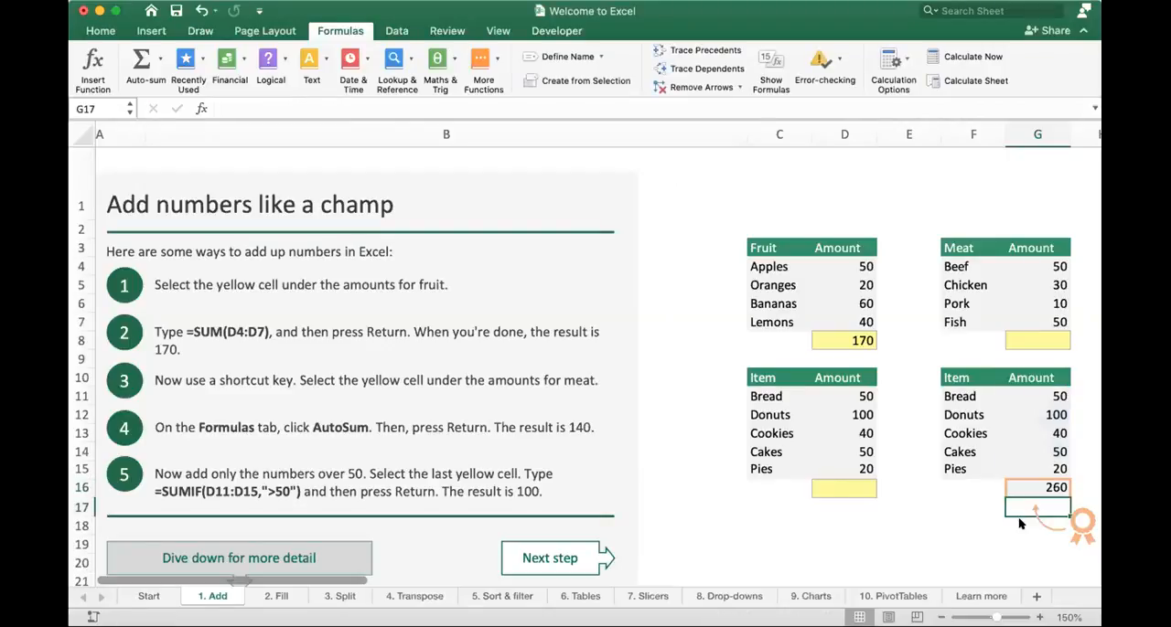
key("Up")
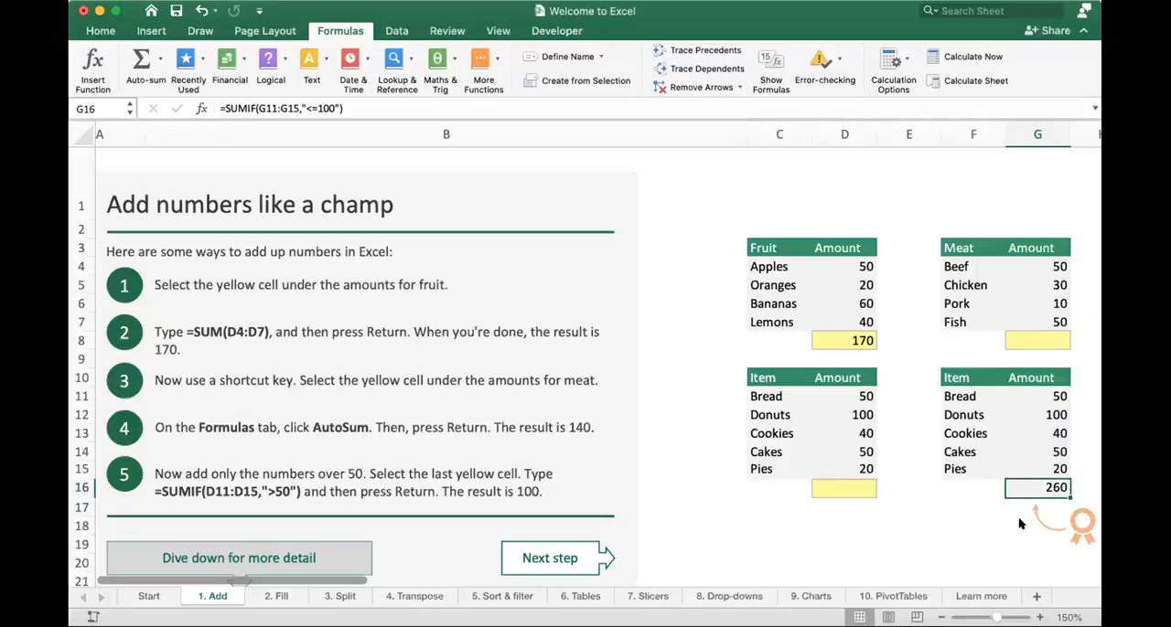
- Switch the G16 criterion back to the reversed operator order "=<100" and reselect the cell
double_click(1044, 477)
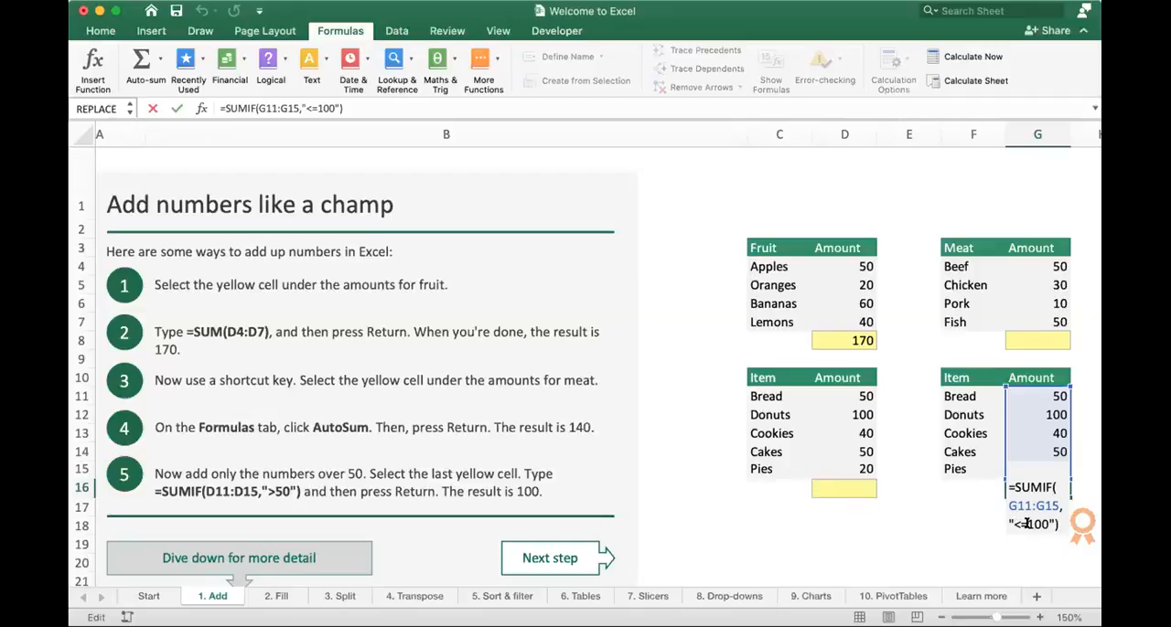
left_click(1026, 524)
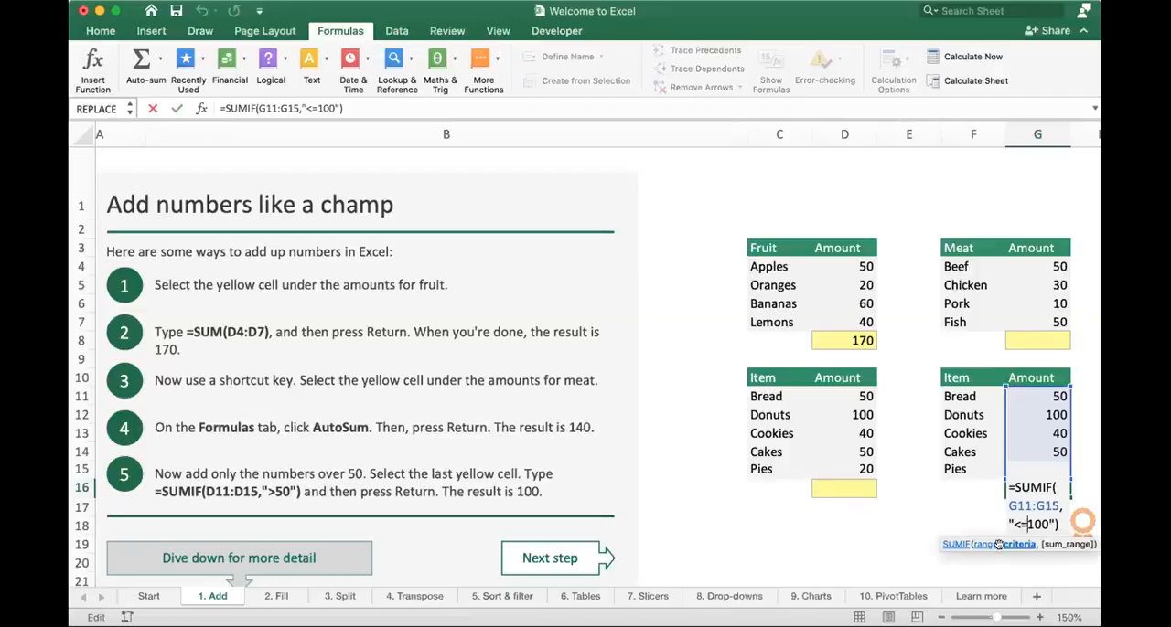
key("BackSpace")
type("=")
key("Return")
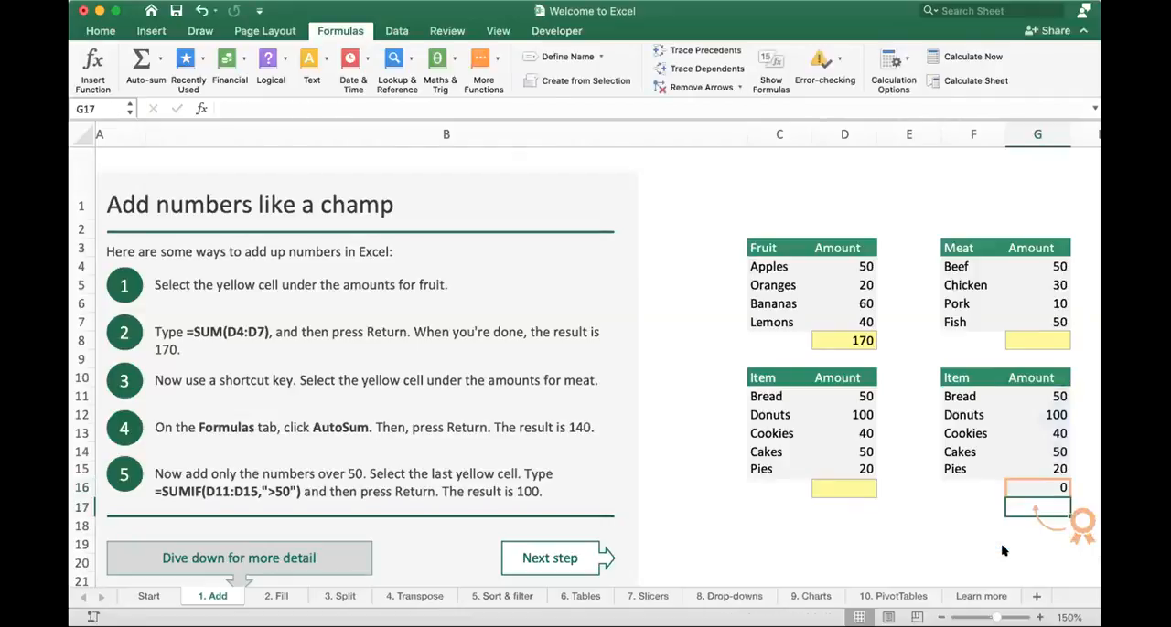
key("Up")
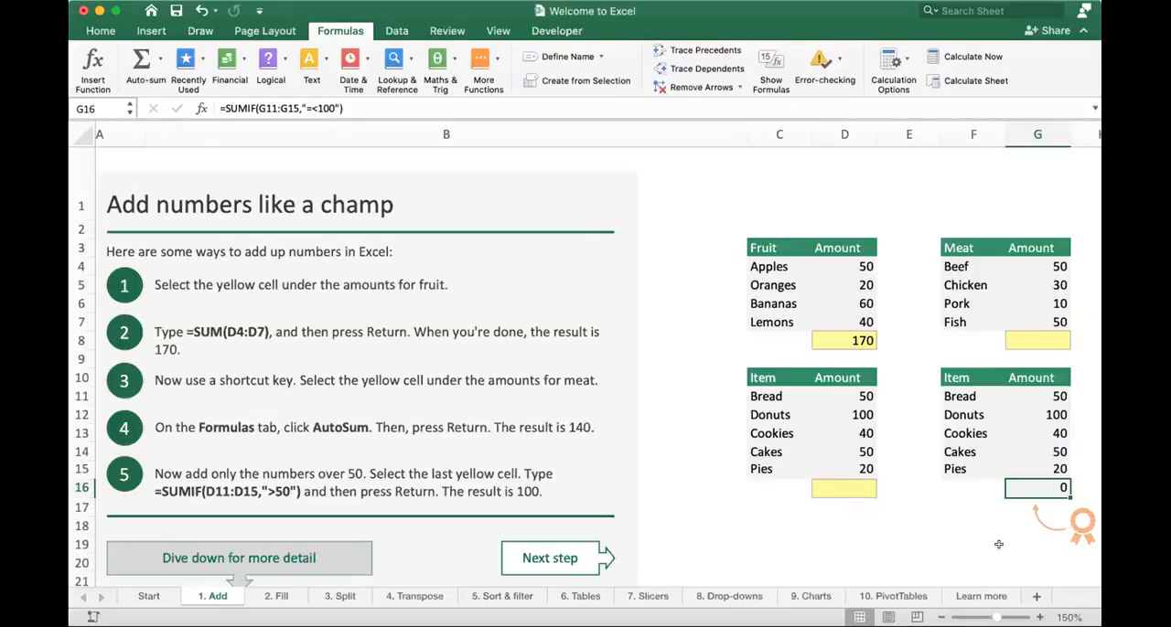
- Remove the less-than sign from the G16 criterion, making it "=100" to add only amounts equal to 100
key("super+Tab")
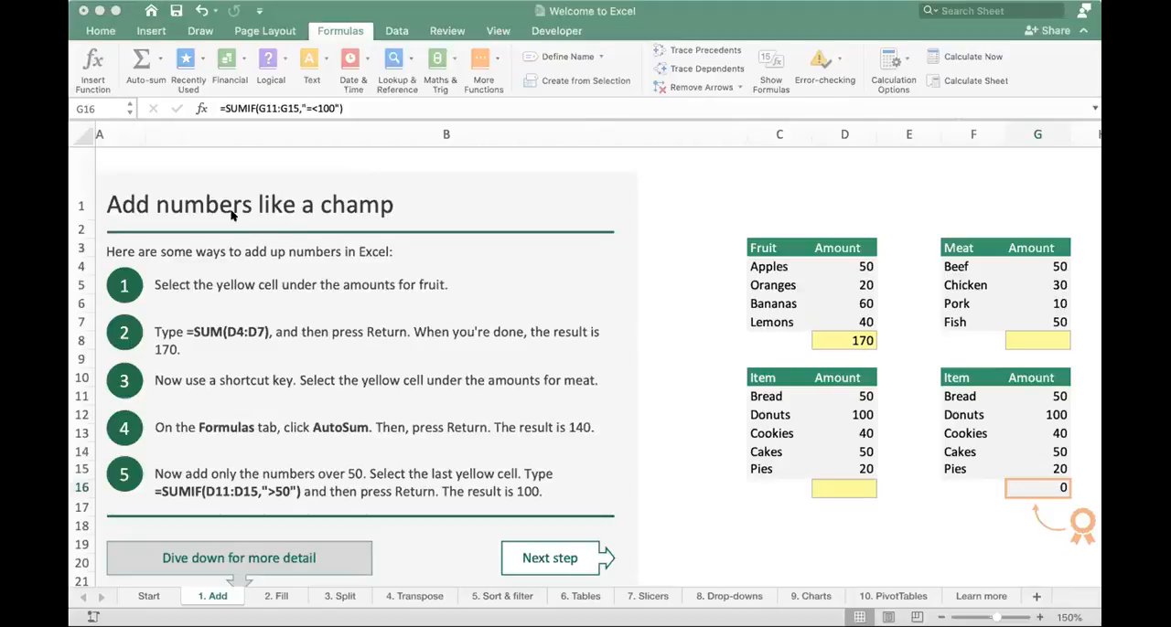
double_click(1030, 489)
left_click(1025, 524)
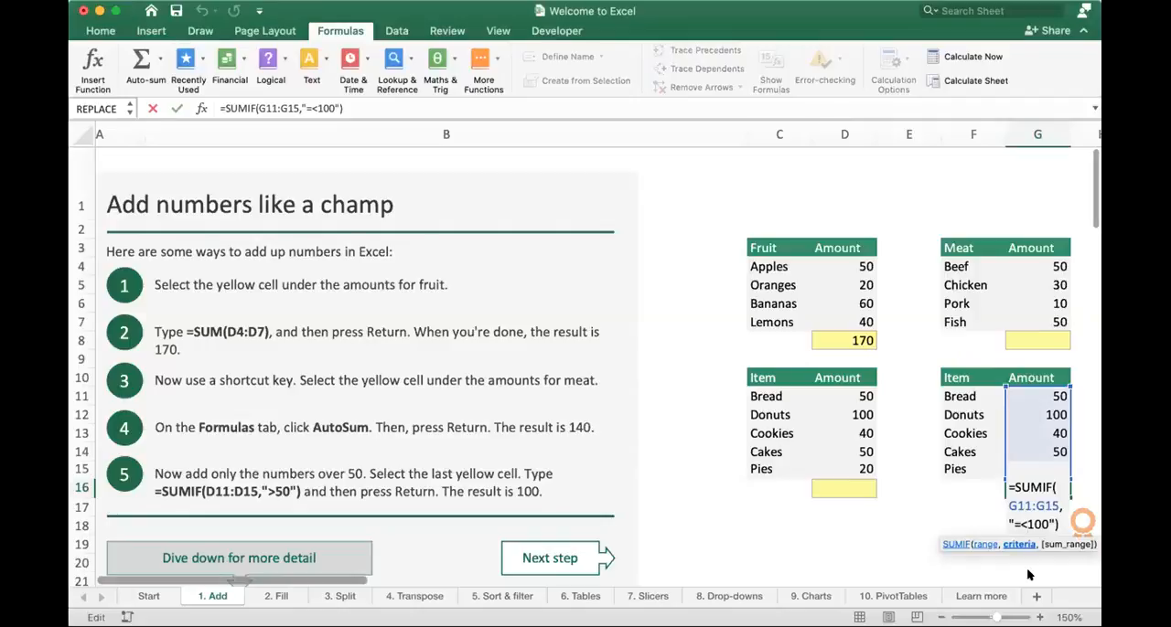
key("Return")
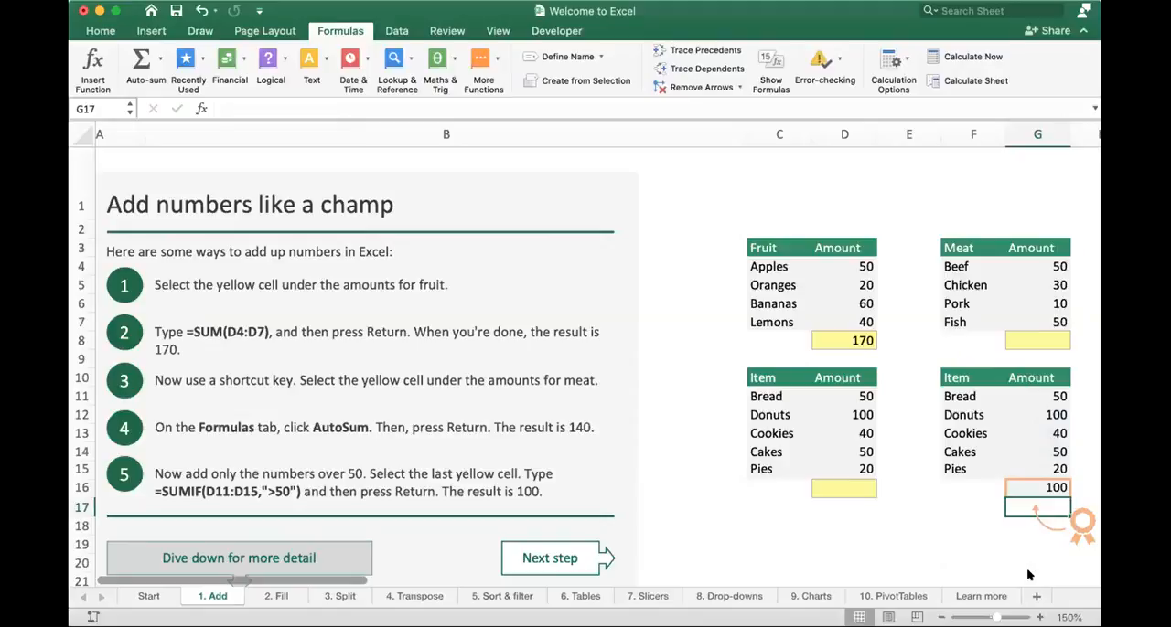
key("Up")
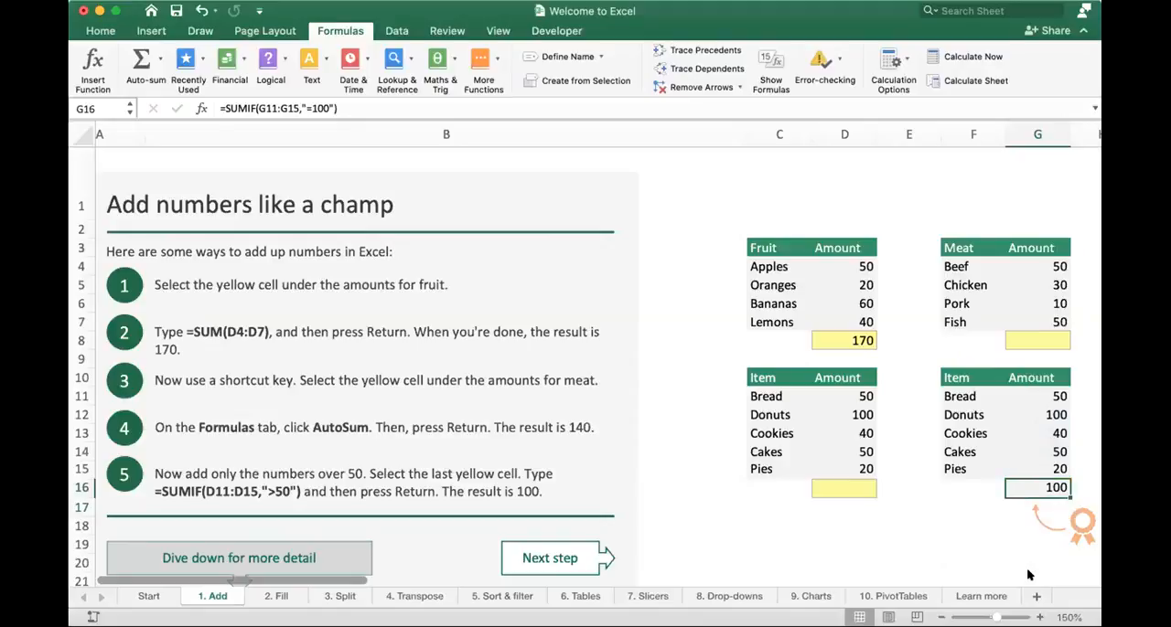
- Change the G16 SUMIF criterion to "<101" so amounts below 101 are added, and highlight the criterion in the formula
double_click(1040, 478)
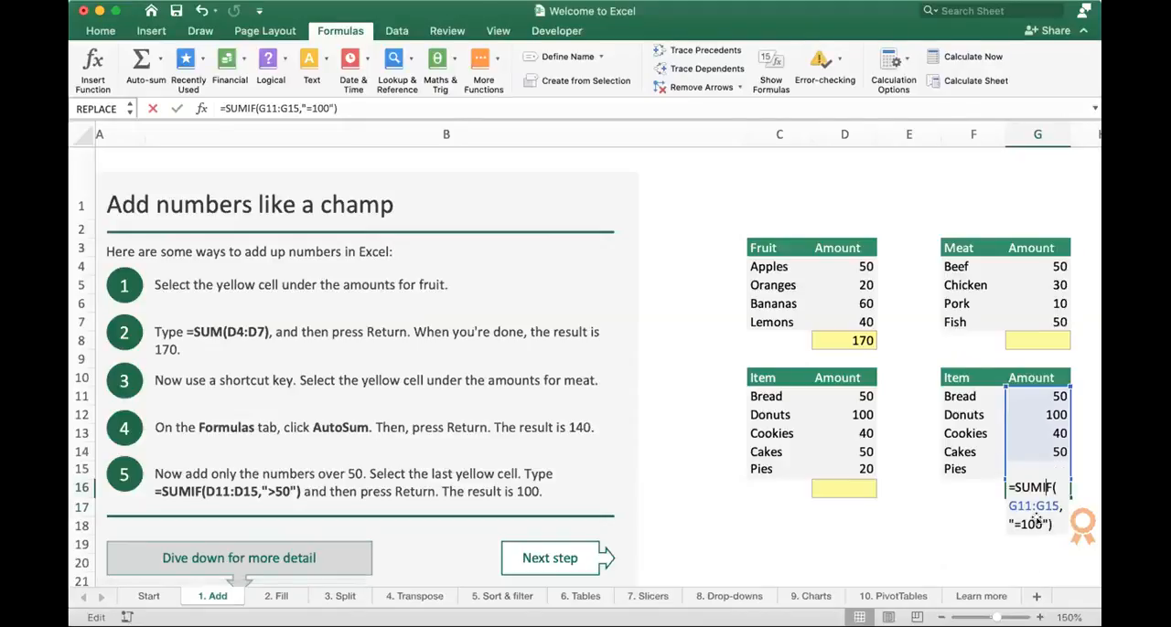
left_click(1038, 524)
double_click(1038, 526)
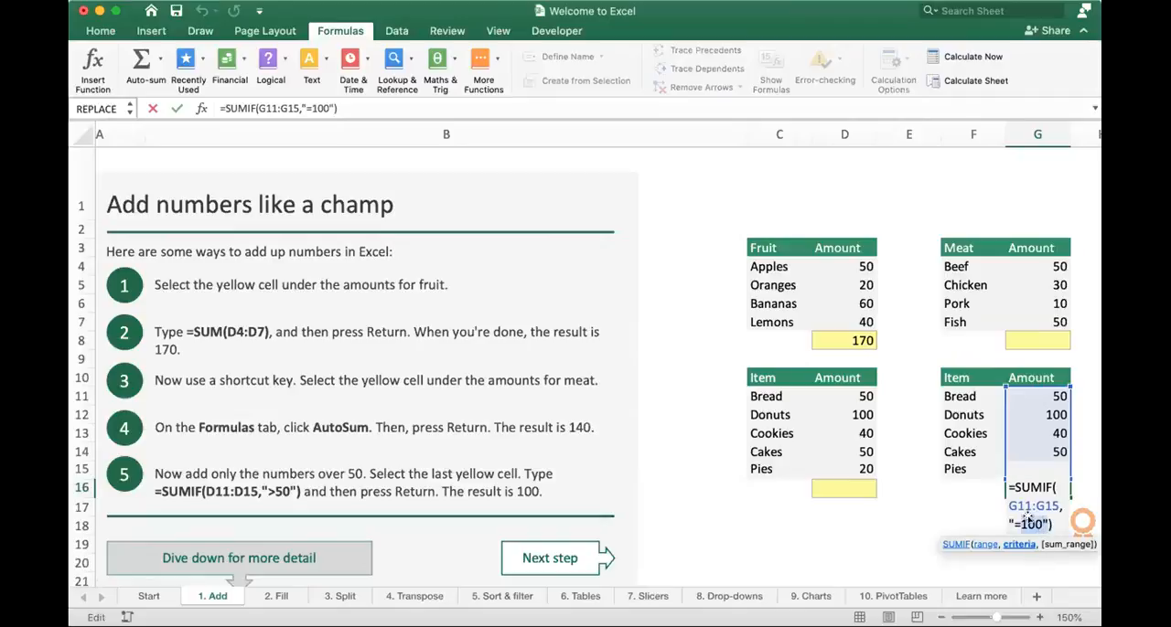
type("10")
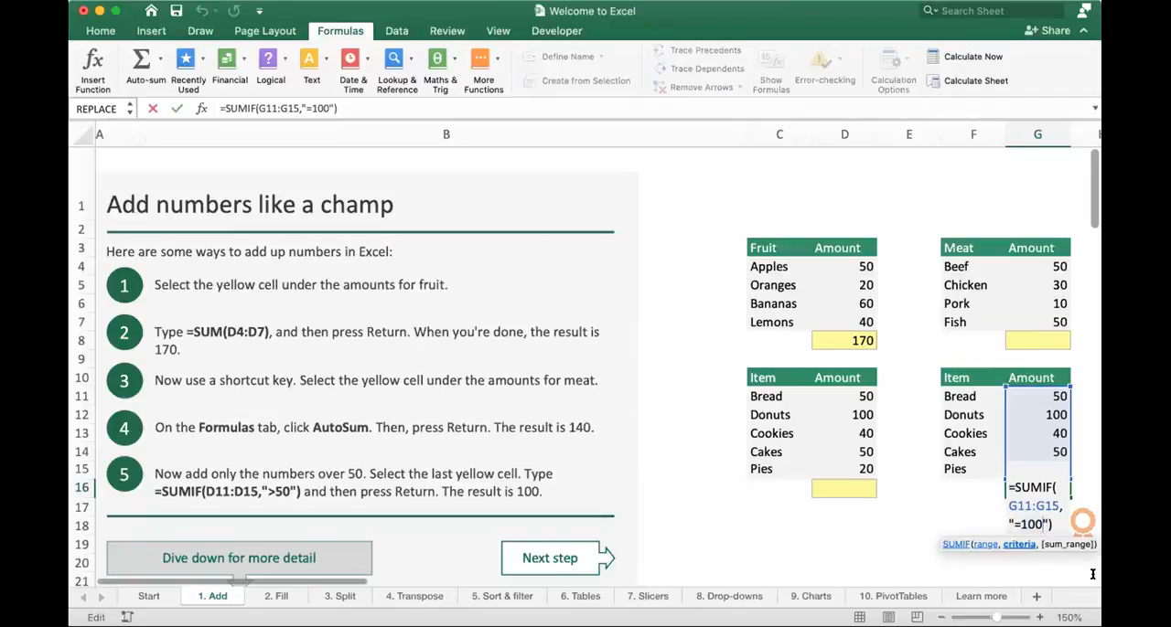
type("1")
key("Left")
key("Left")
key("Left")
key("BackSpace")
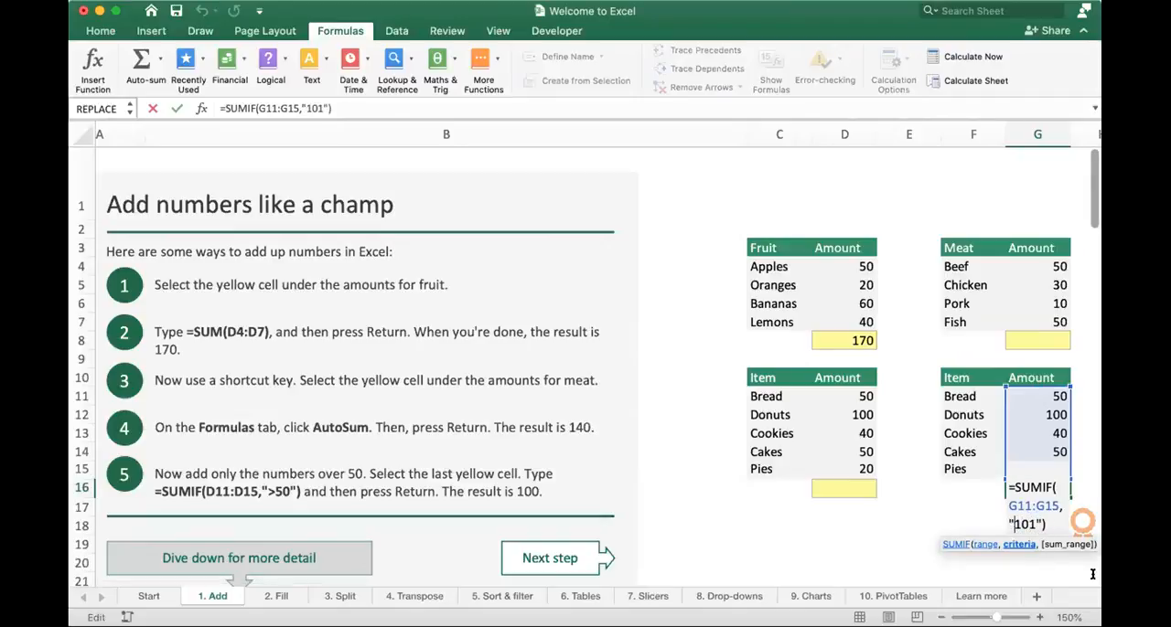
key("Return")
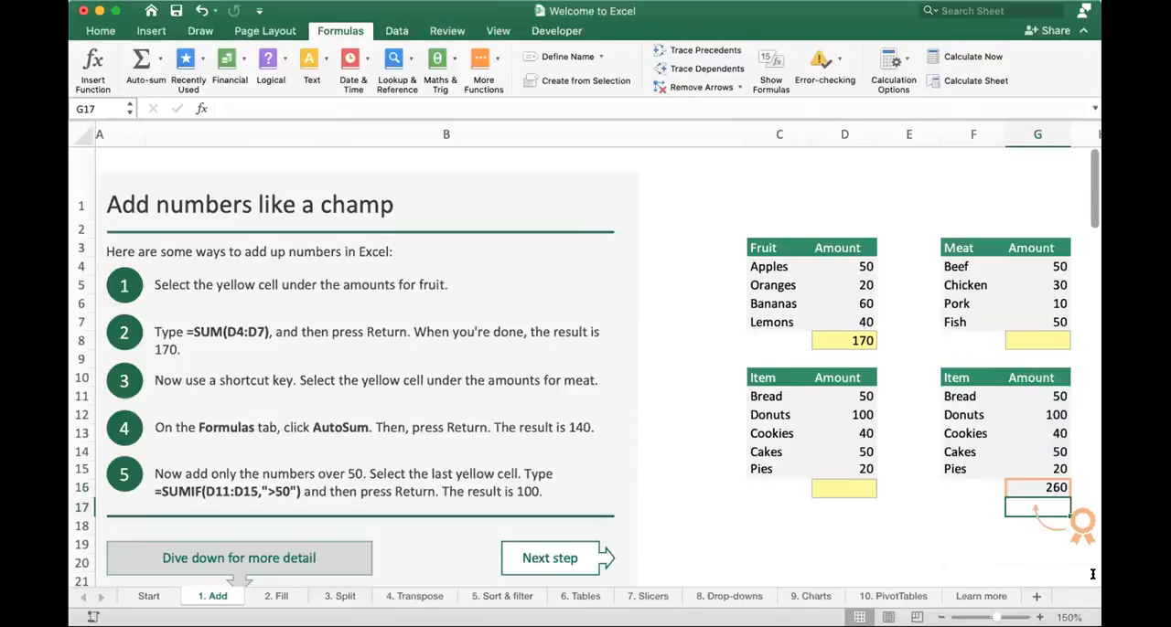
key("Up")
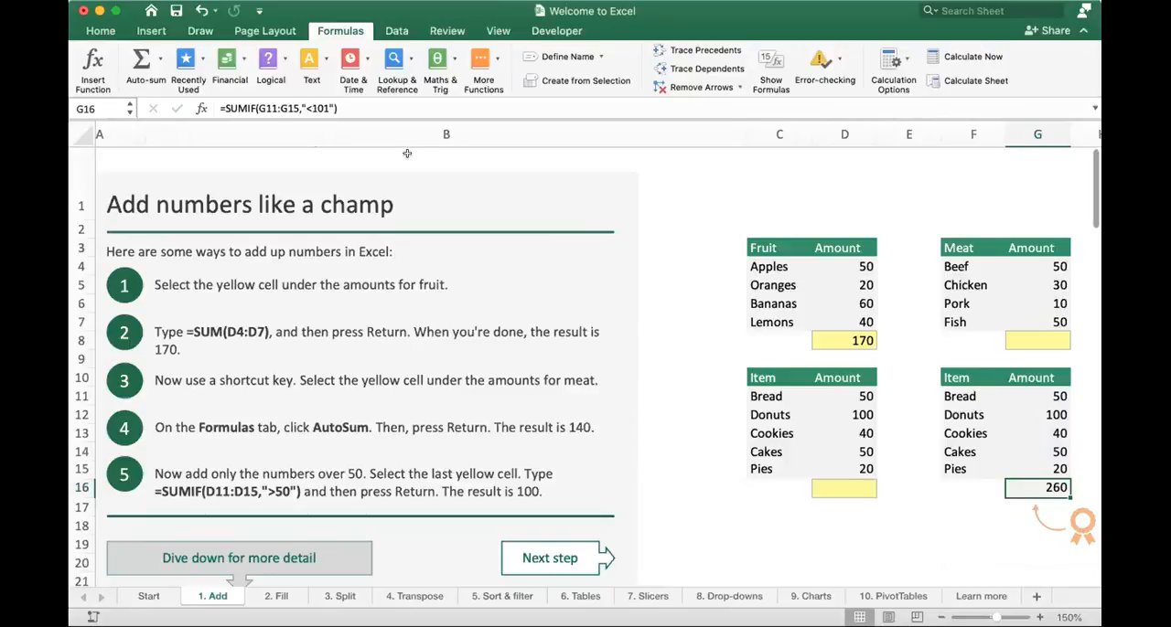
left_click_drag(303, 106, 330, 107)
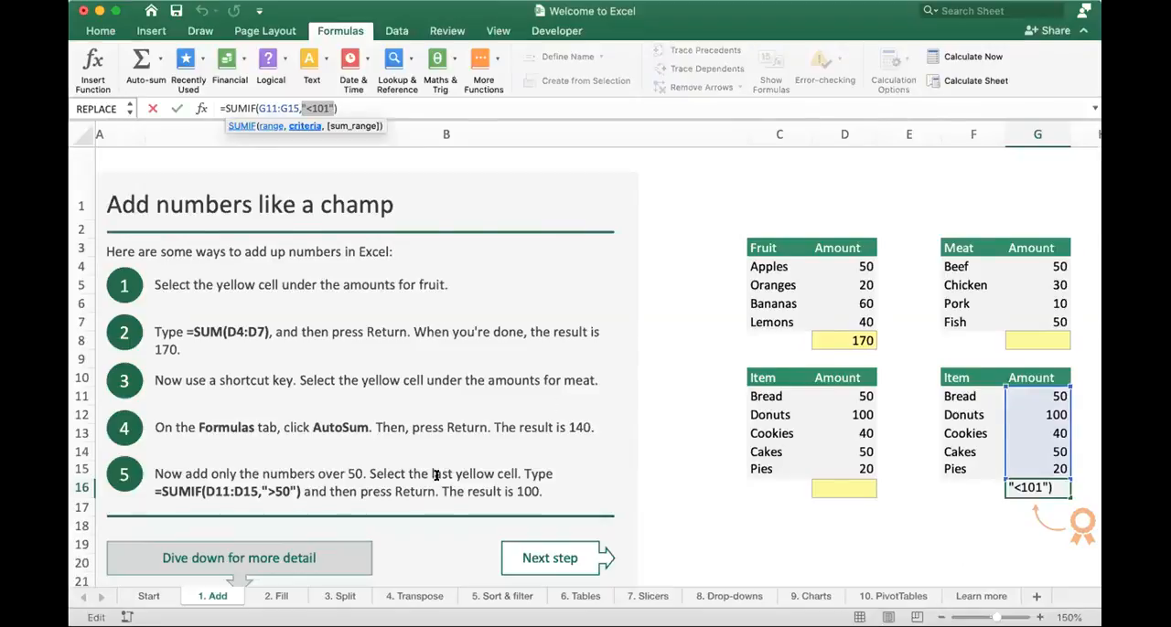
- Find the "More about the SUMIF function" section on the sheet and highlight the ">50" criterion in its example formula
scroll(434, 474, "down", 10)
scroll(436, 475, "down", 5)
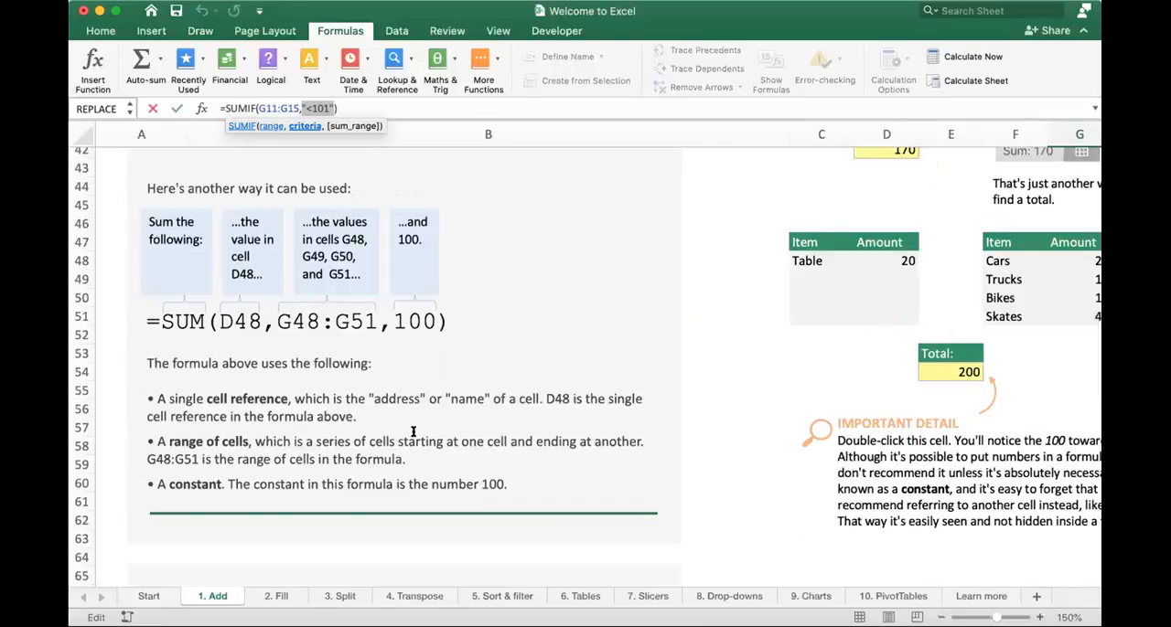
scroll(413, 431, "up", 3)
scroll(385, 412, "down", 10)
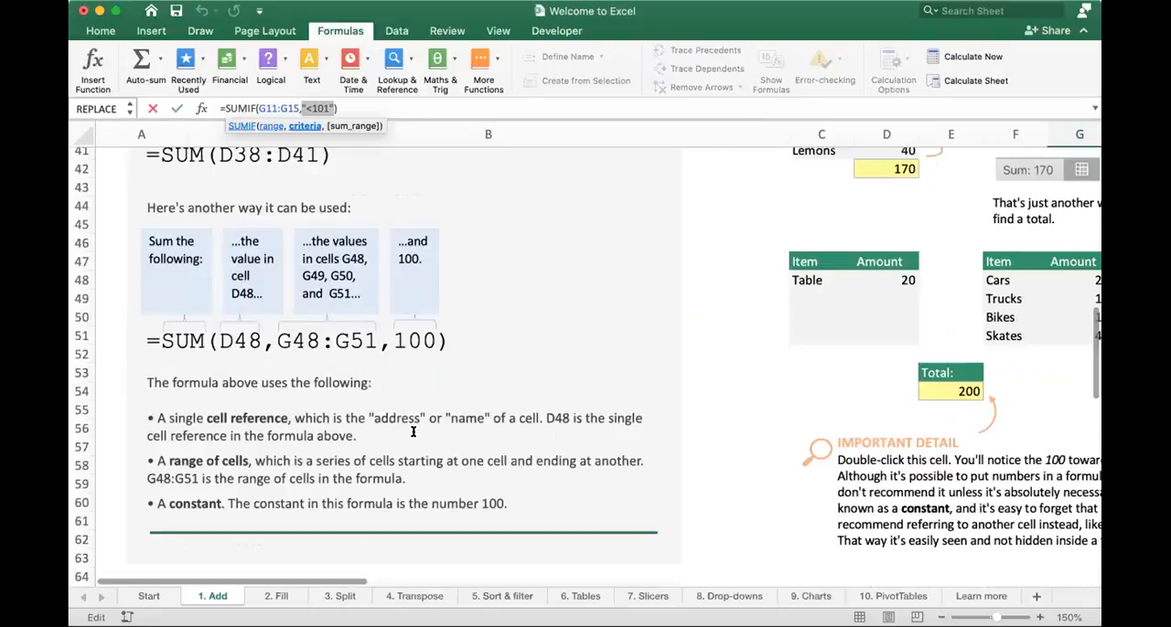
left_click(368, 358)
left_click_drag(355, 369, 433, 367)
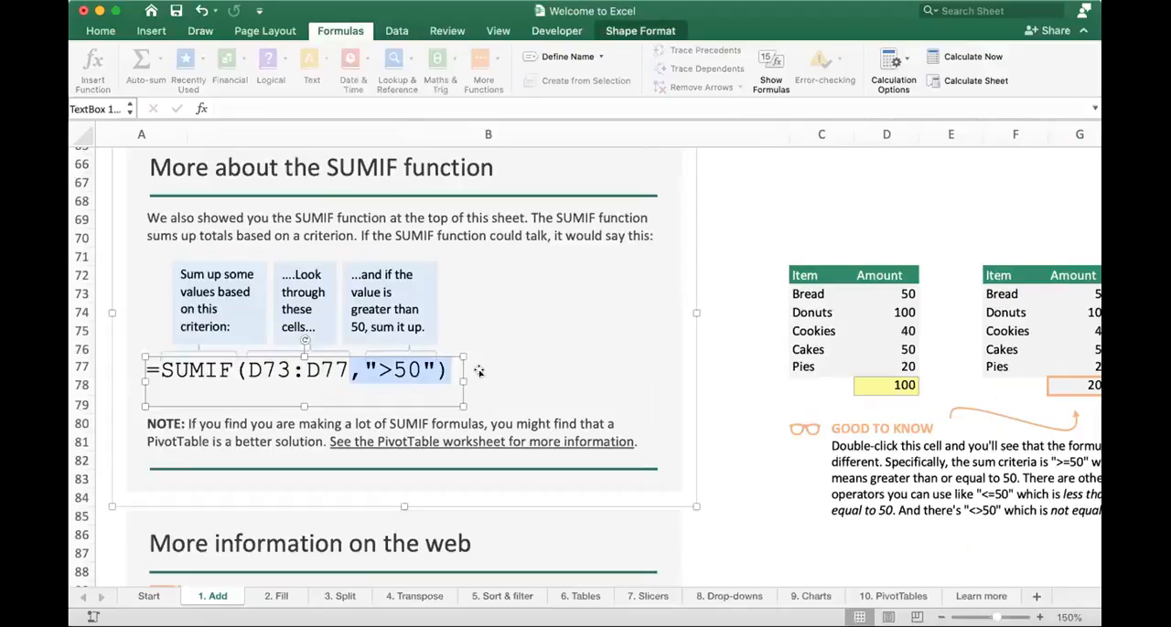
left_click(477, 370)
left_click(381, 370)
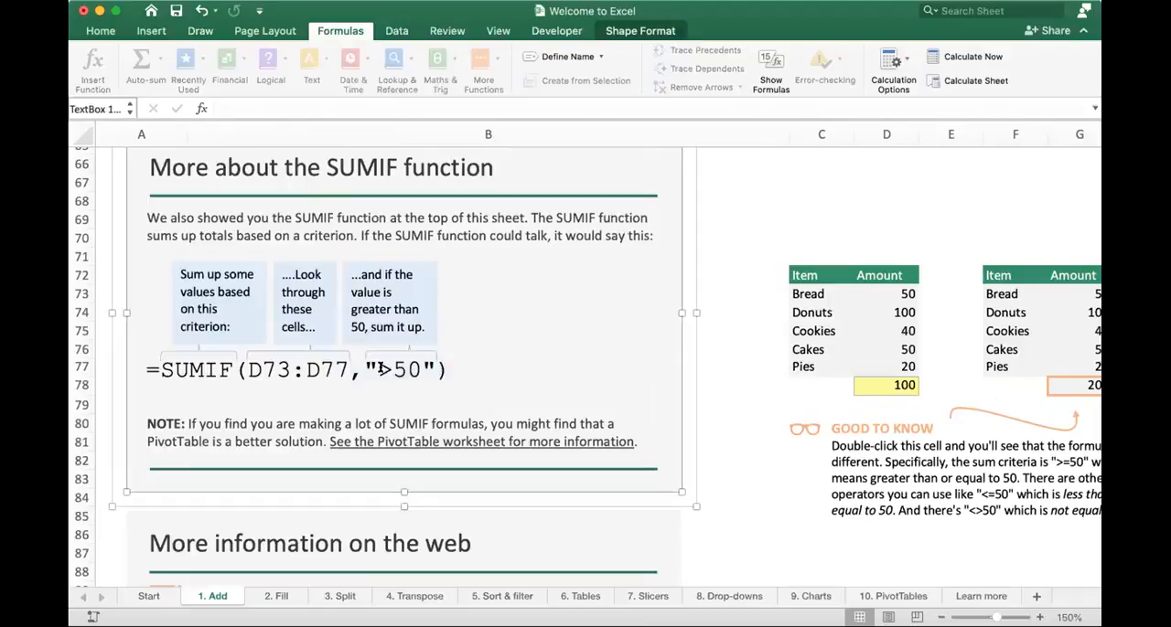
left_click_drag(351, 369, 435, 369)
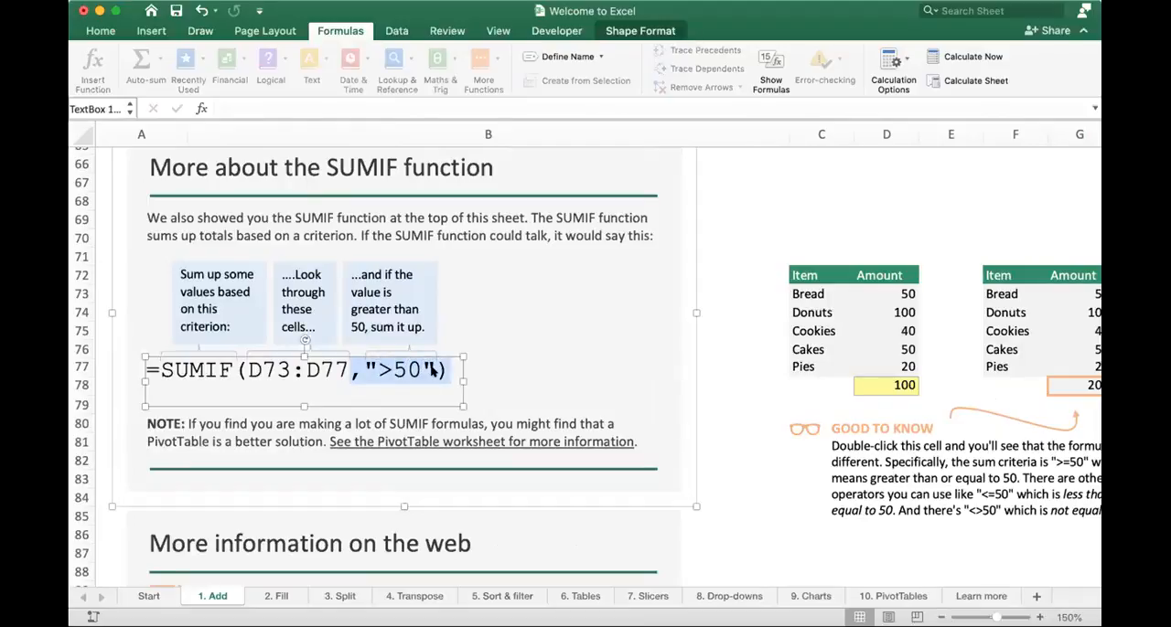
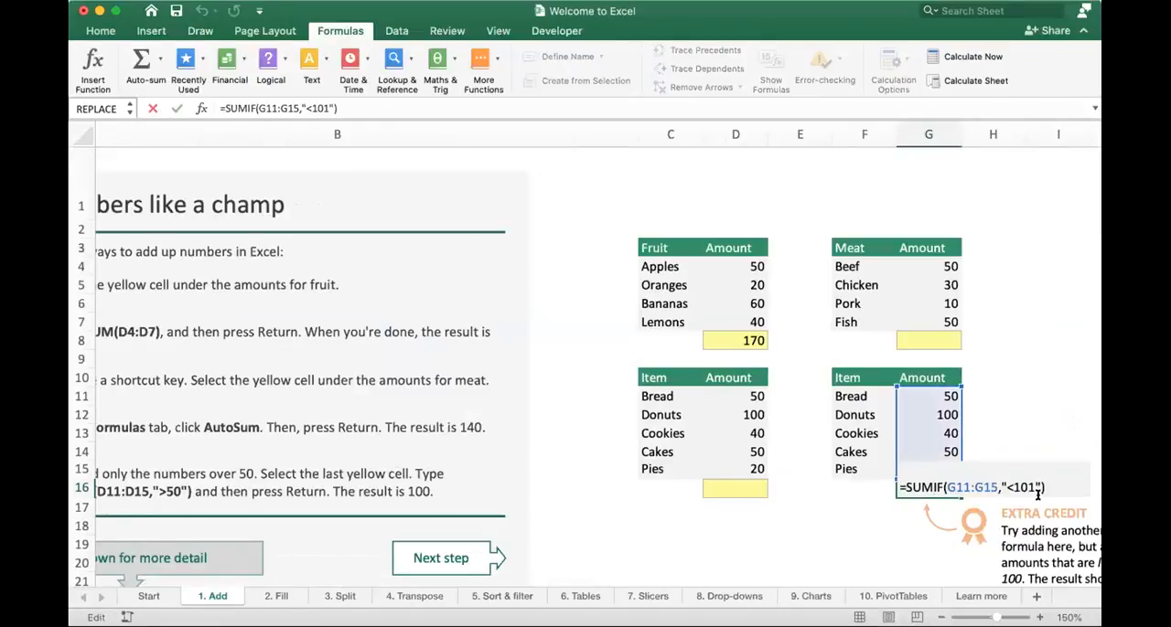
- Commit the G16 formula, select amounts G11:G15 to compare their sum with the SUMIF result, and return to G16
key("shift+Return")
key("shift+Up")
key("shift+Up")
key("shift+Up")
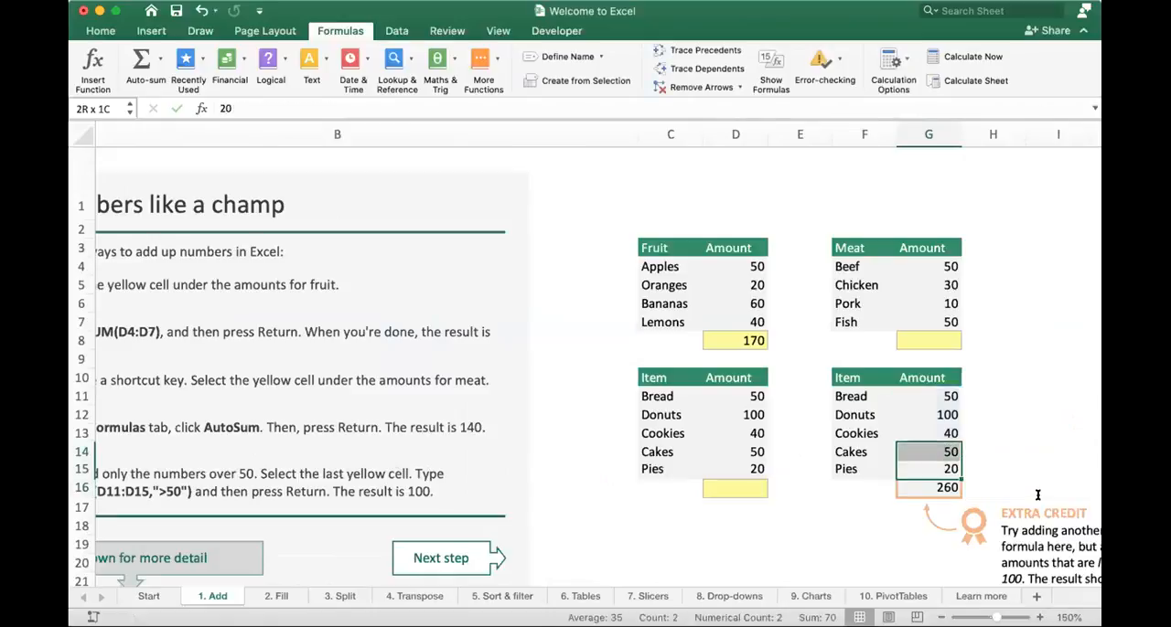
key("shift+Up")
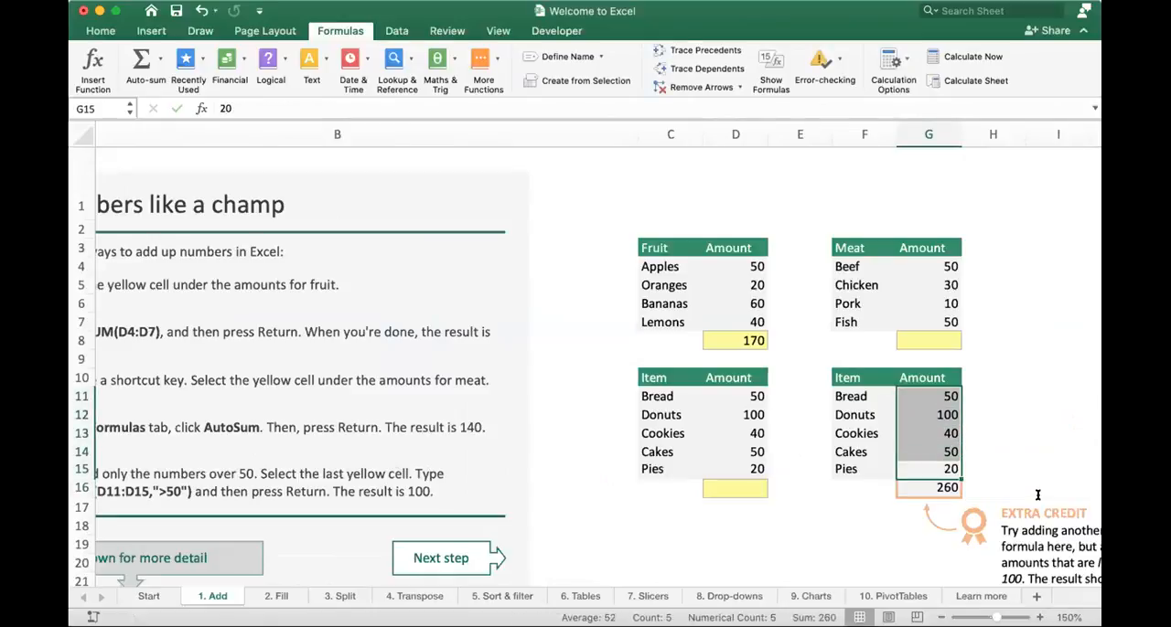
key("Down")
key("Down")
key("Up")
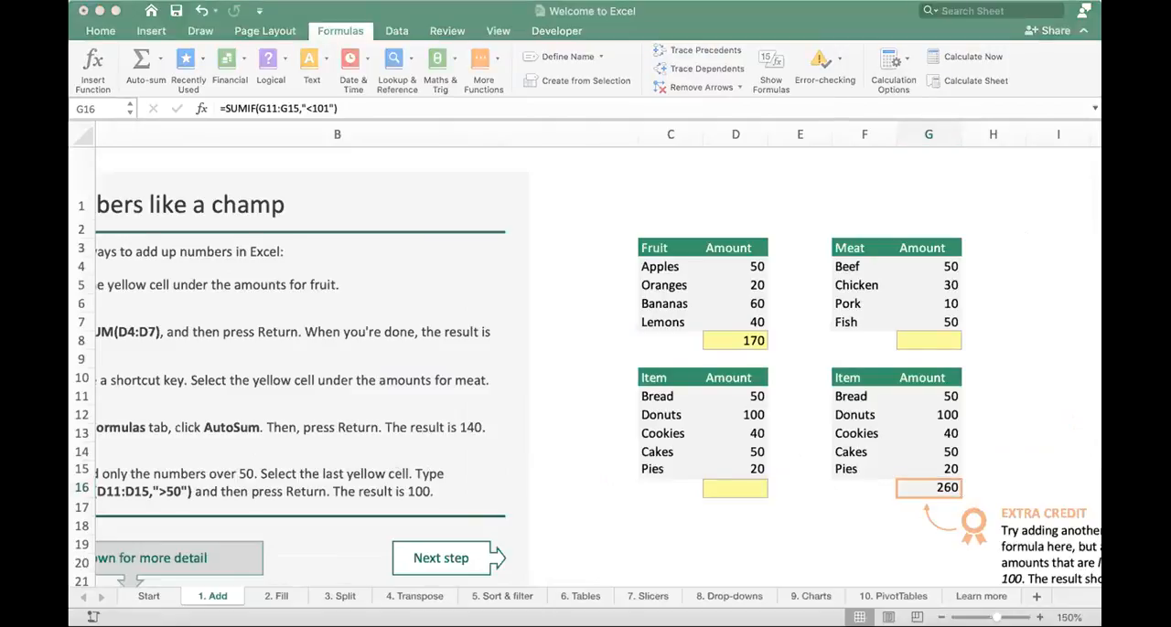
left_click(302, 113)
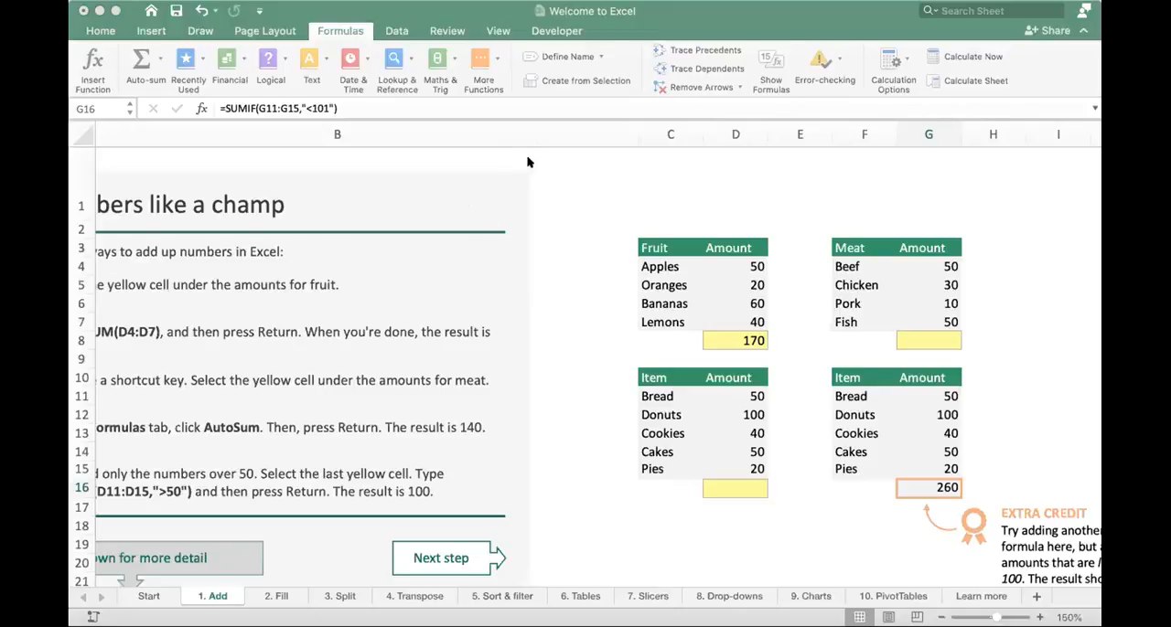
left_click(486, 265)
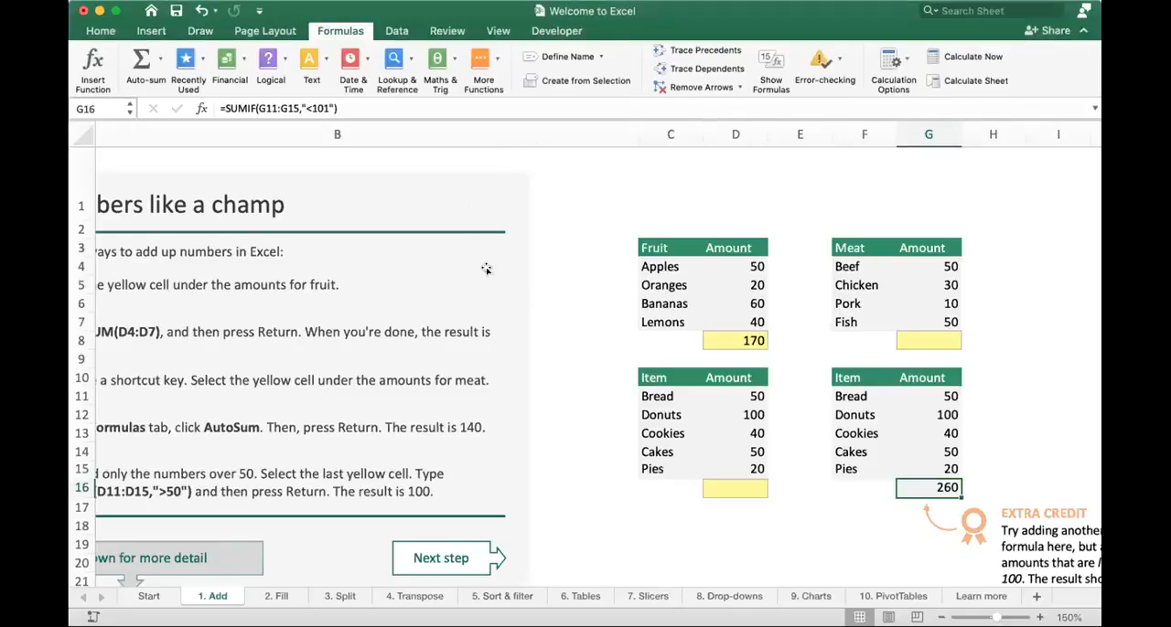
- On the 2. Fill sheet, fill the E4 sum formula down to E7 and the G4 sum formula down to G7
left_click(279, 596)
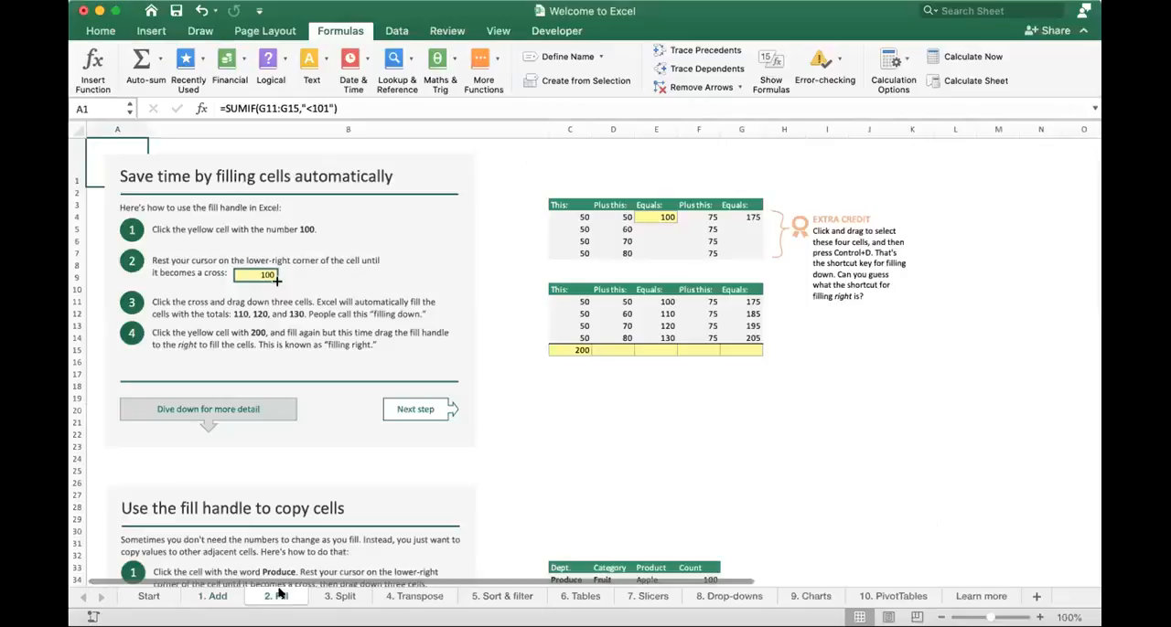
left_click(521, 447)
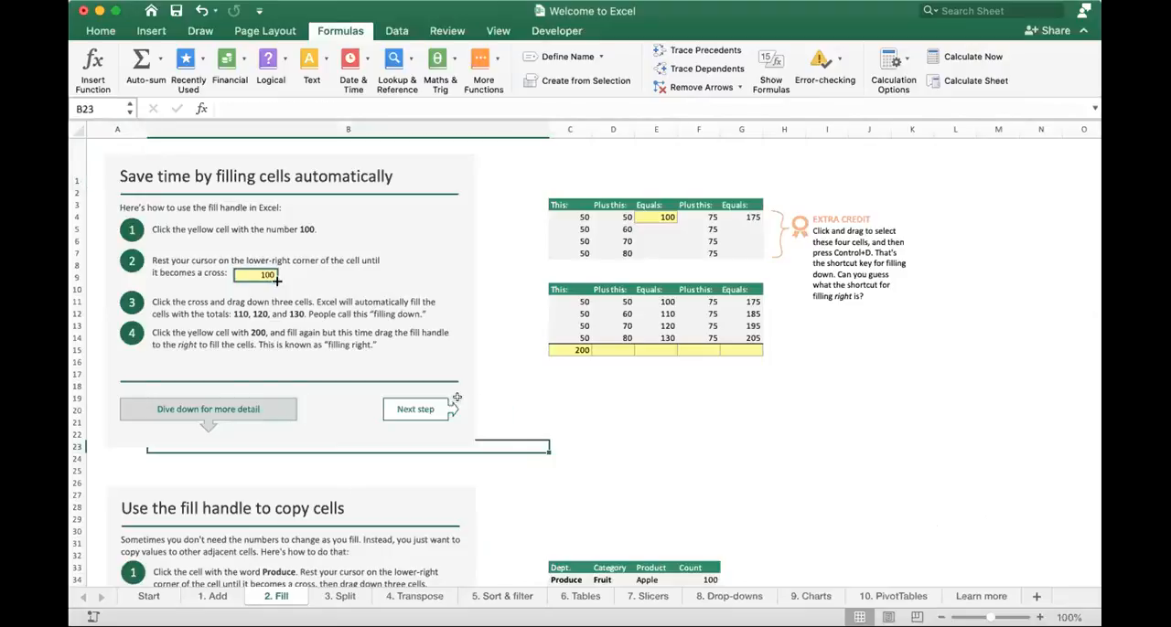
left_click(666, 217)
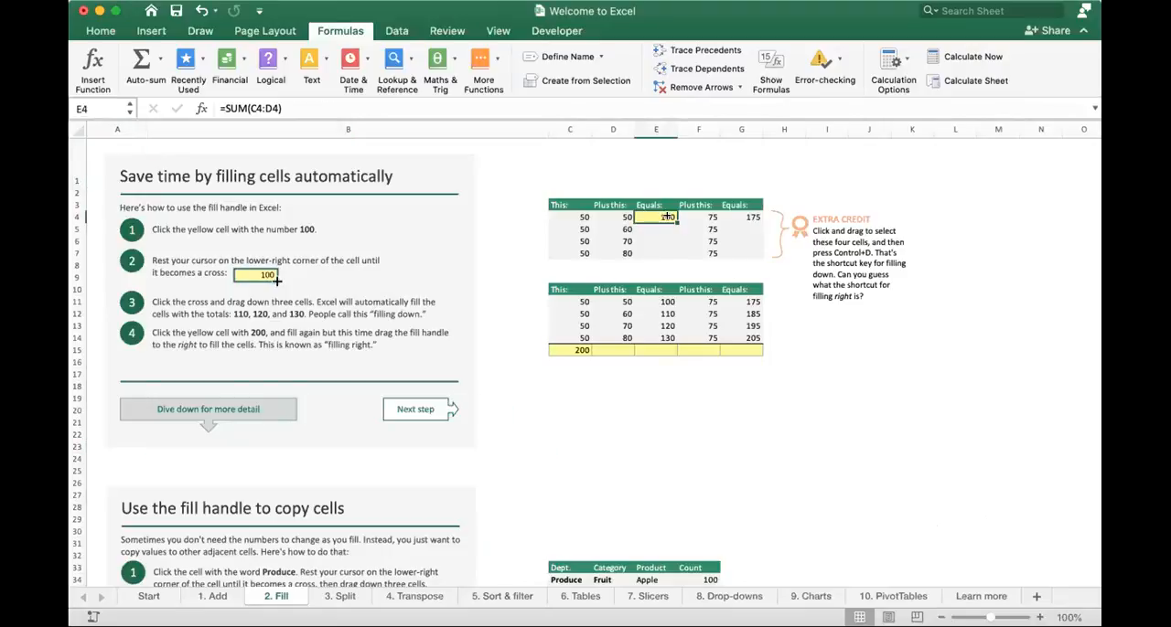
left_click_drag(672, 218, 671, 254)
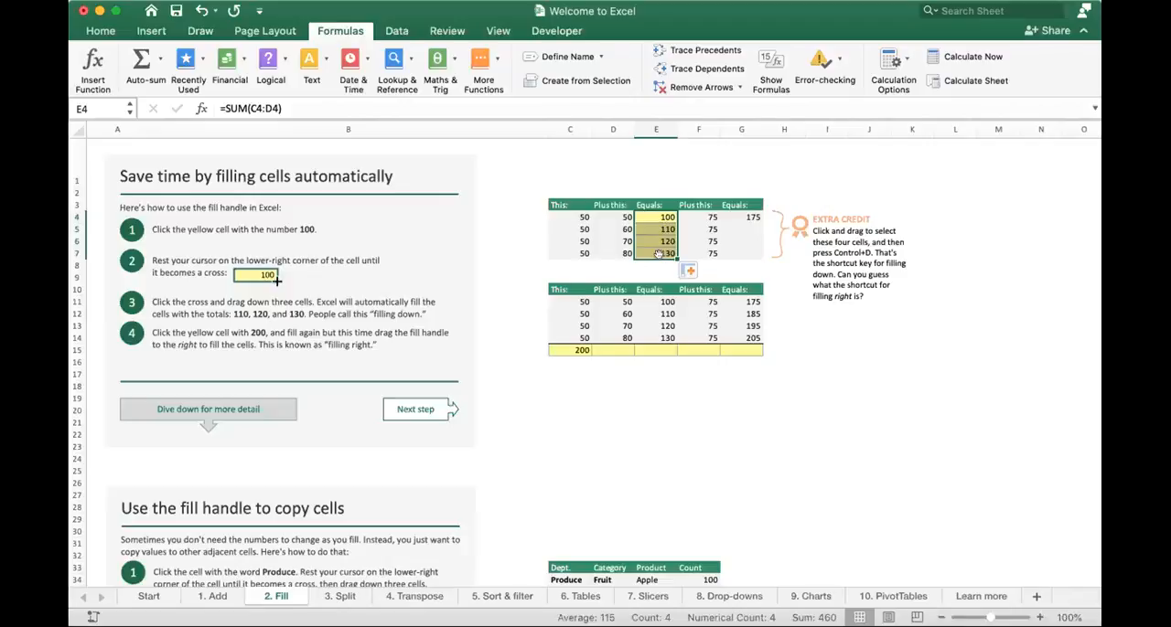
left_click(745, 218)
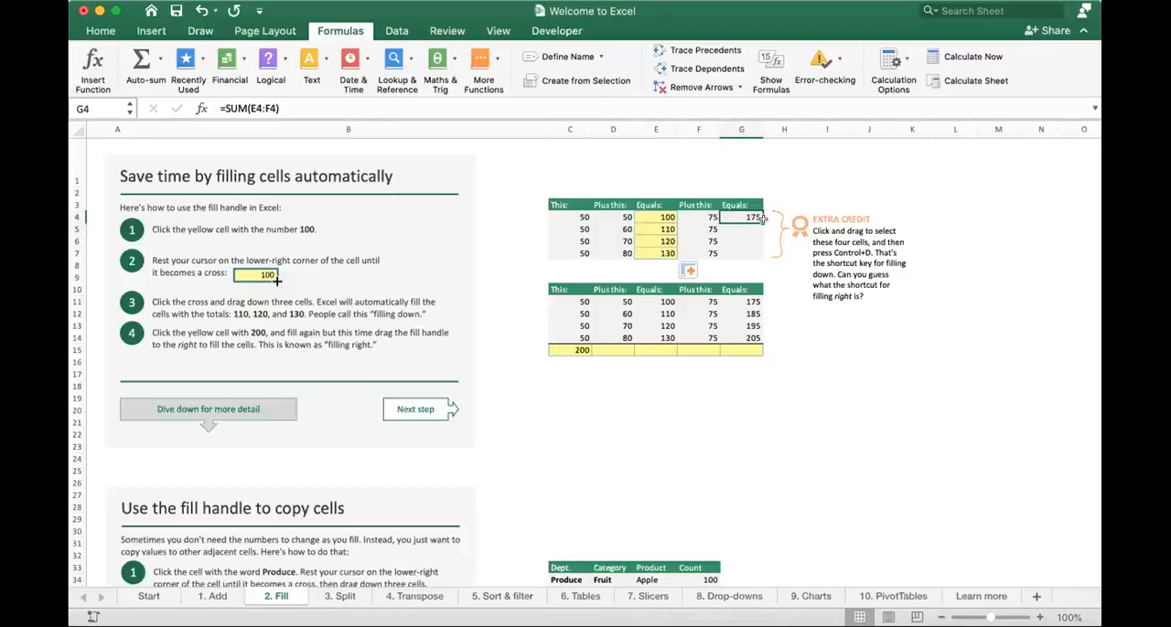
left_click_drag(761, 220, 761, 250)
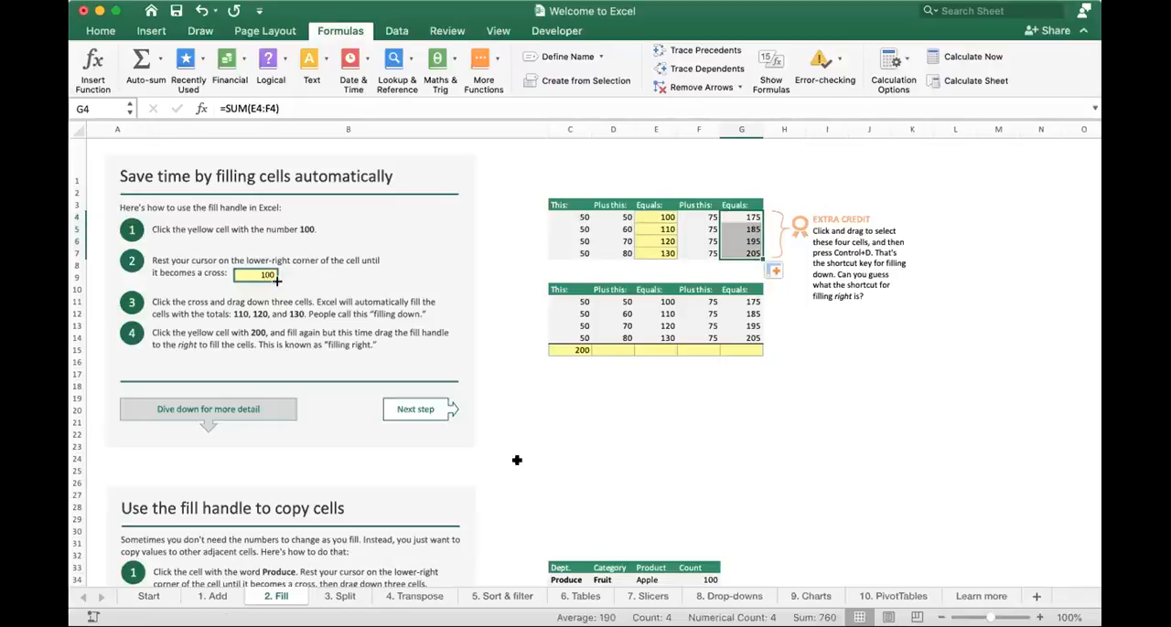
- On the 4. Transpose sheet, copy the Item and Amount rows in C5:H6
left_click(344, 595)
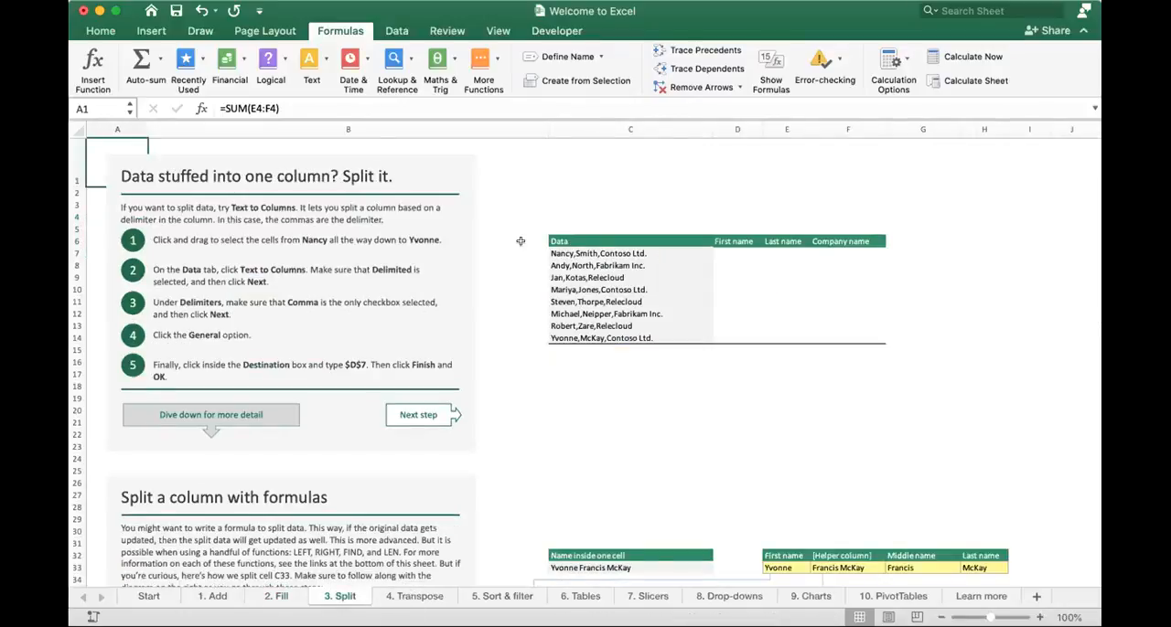
key("ctrl+Page_Down")
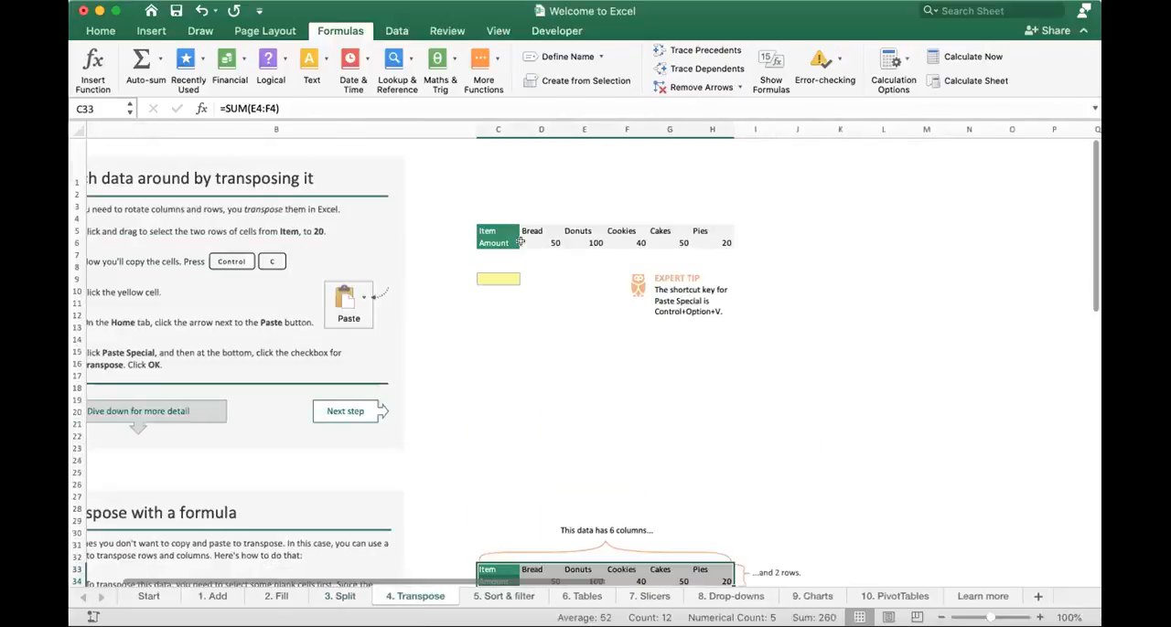
scroll(520, 241, "left", 2)
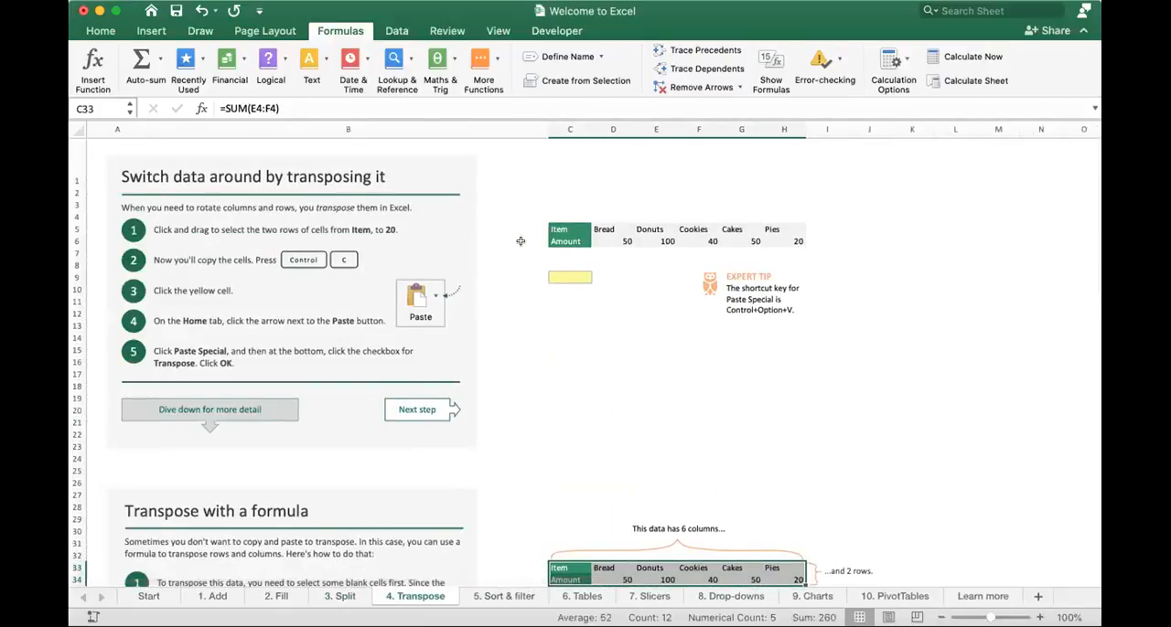
left_click_drag(571, 226, 786, 235)
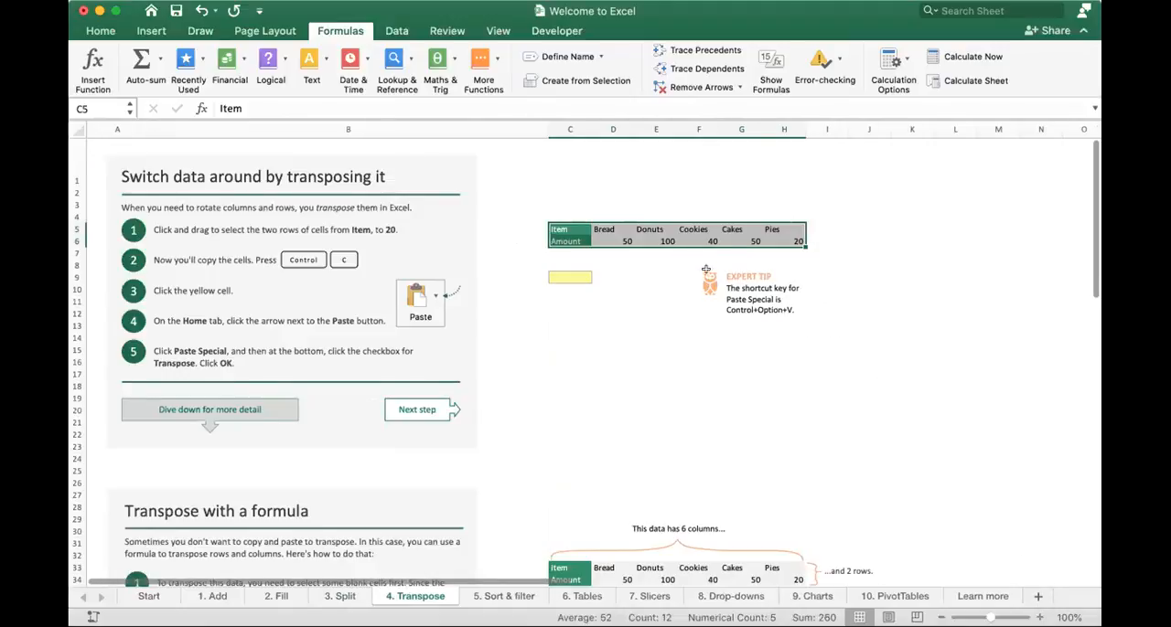
scroll(707, 270, "up", 1)
scroll(775, 254, "up", 1)
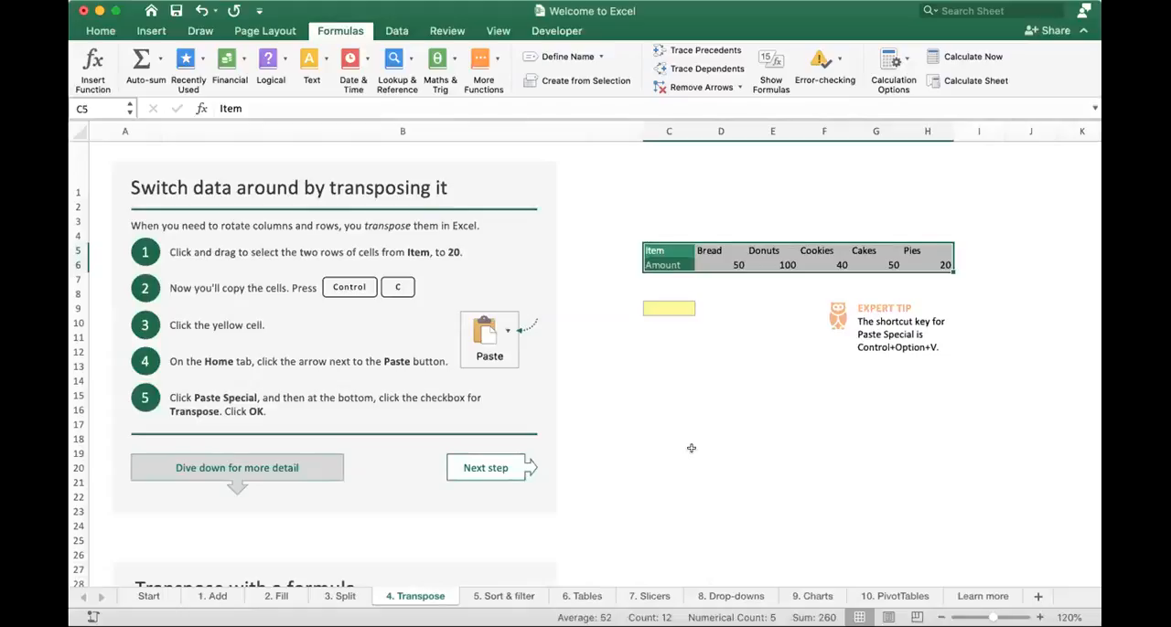
key("ctrl+c")
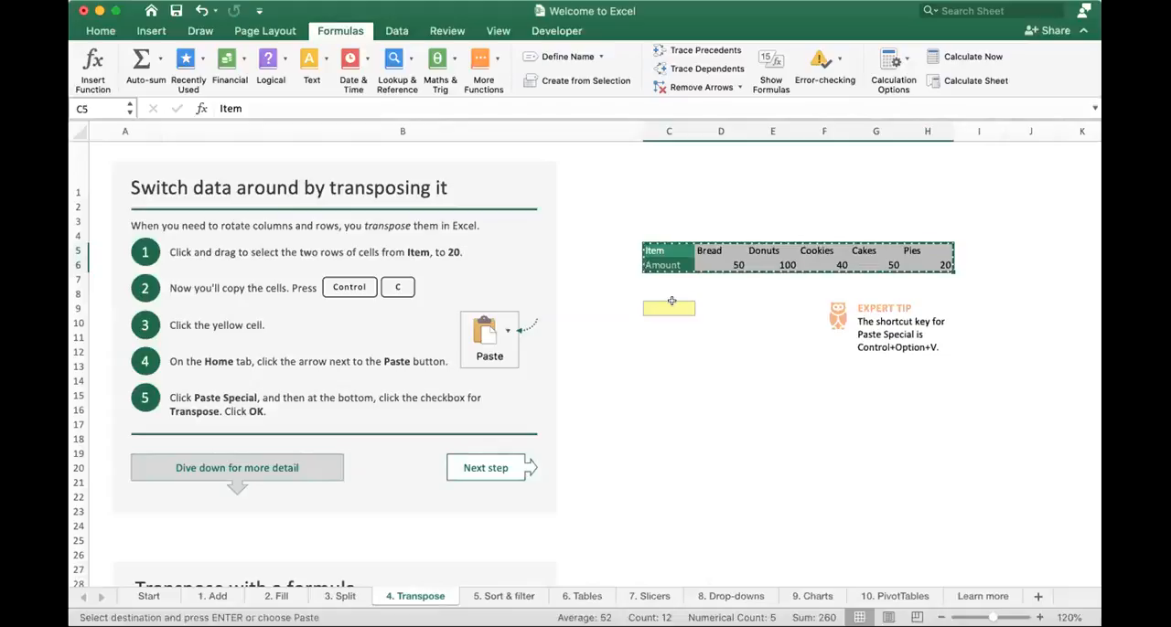
- Paste the copied rows into the range starting at the yellow cell C9 using Paste Special with Transpose
left_click_drag(671, 301, 705, 412)
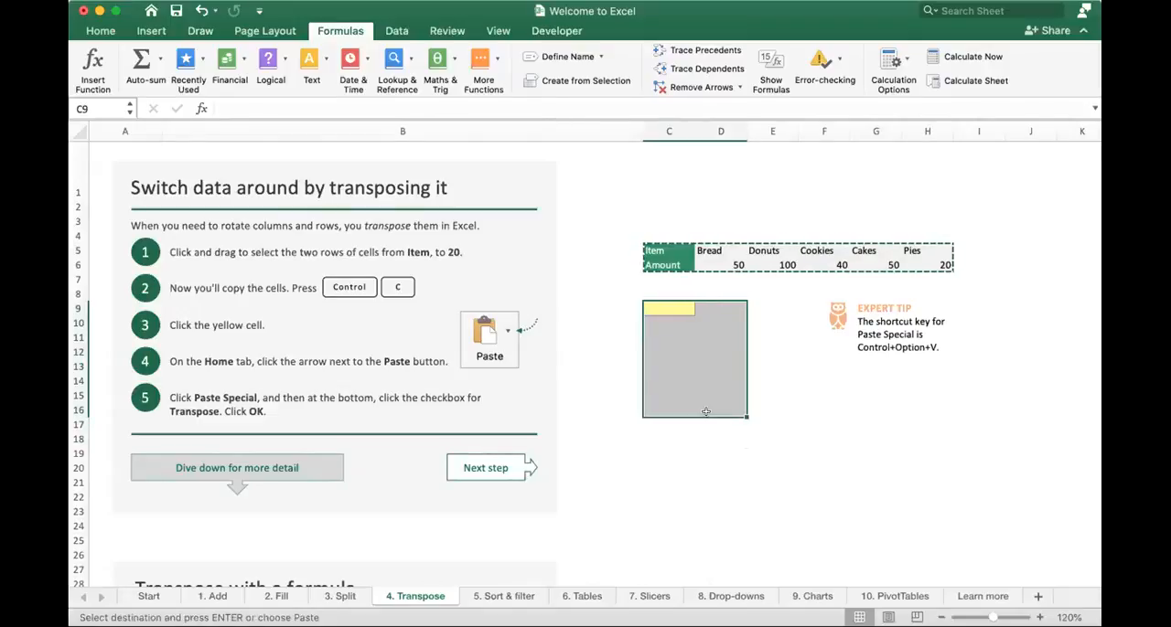
key("ctrl+alt+v")
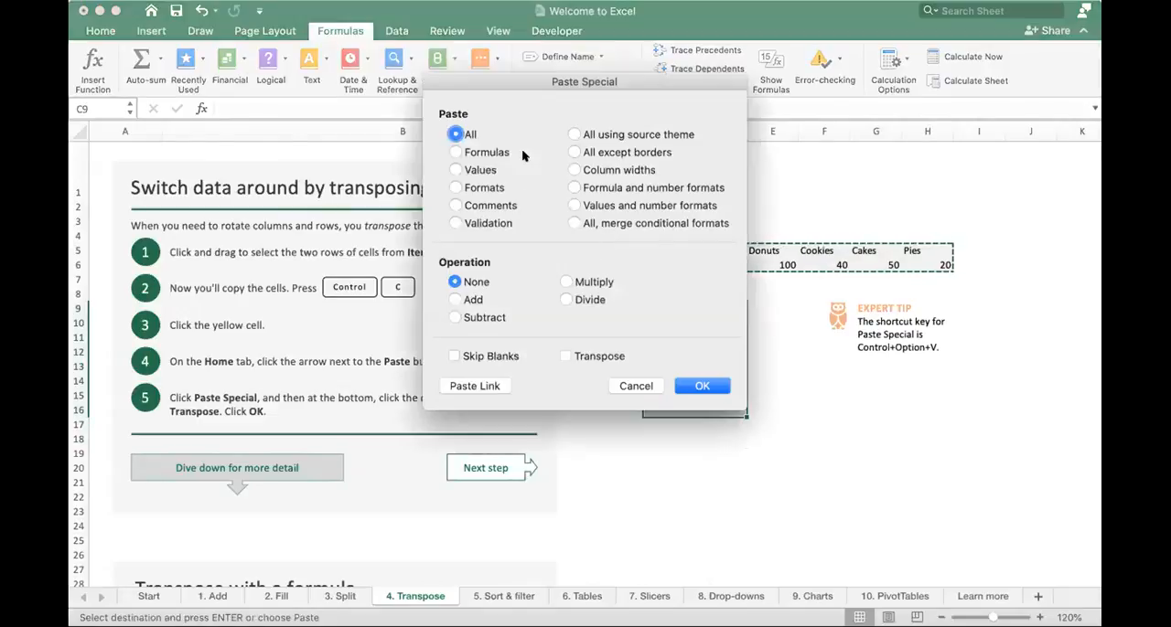
left_click(565, 355)
left_click(700, 386)
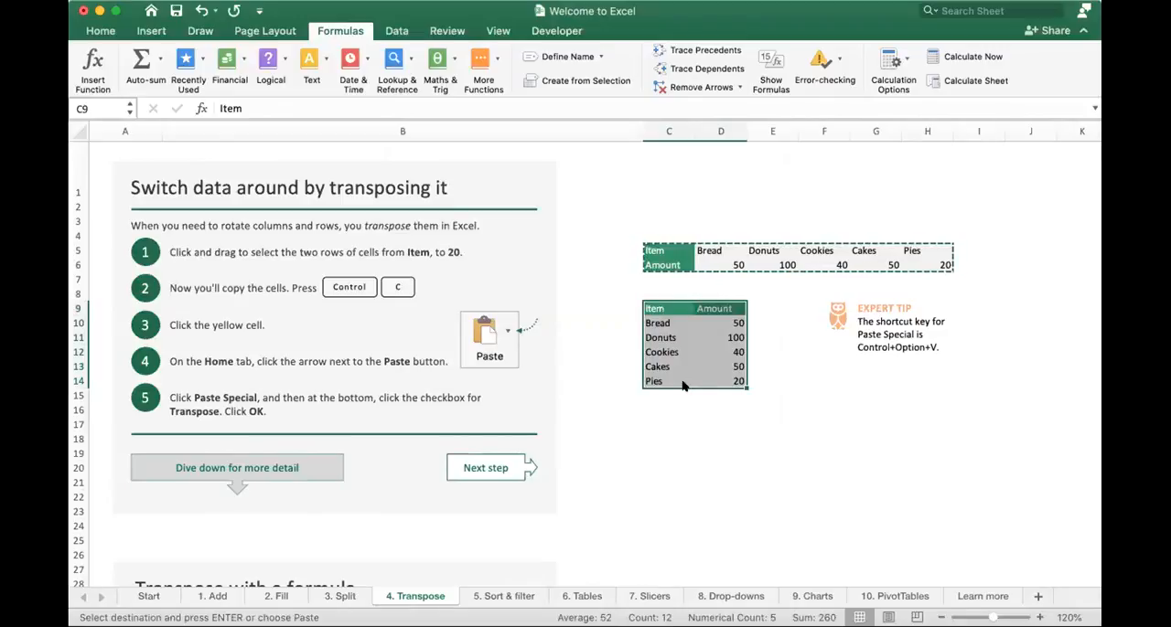
- Paste a second transposed copy of the Item and Amount rows at C17 using Paste Special
left_click_drag(651, 252, 923, 257)
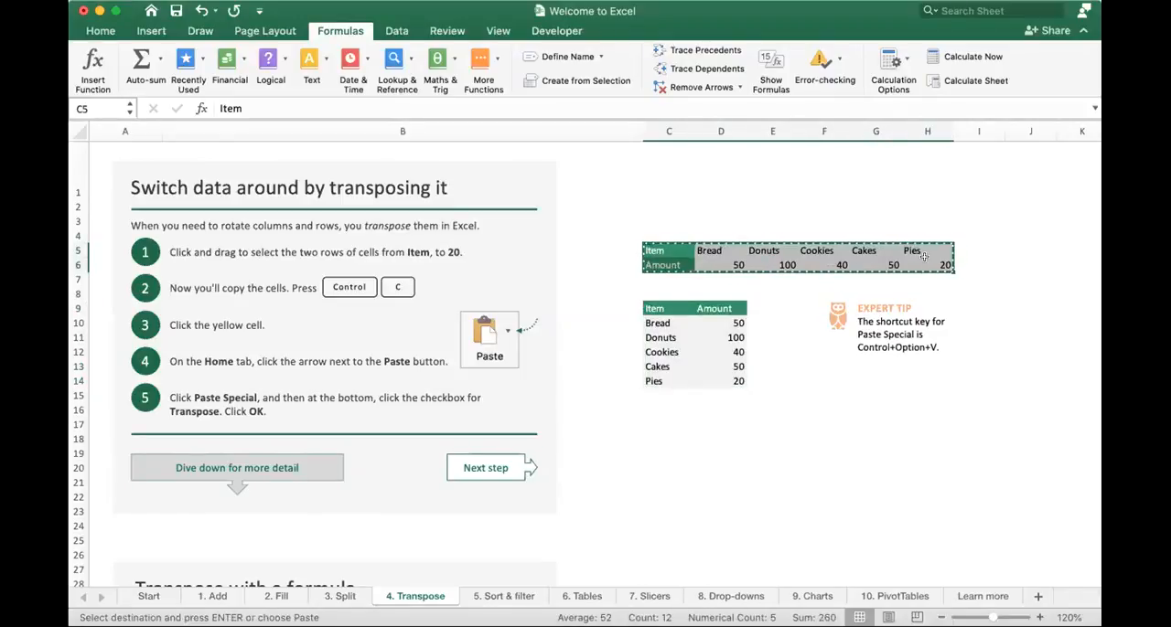
left_click(658, 424)
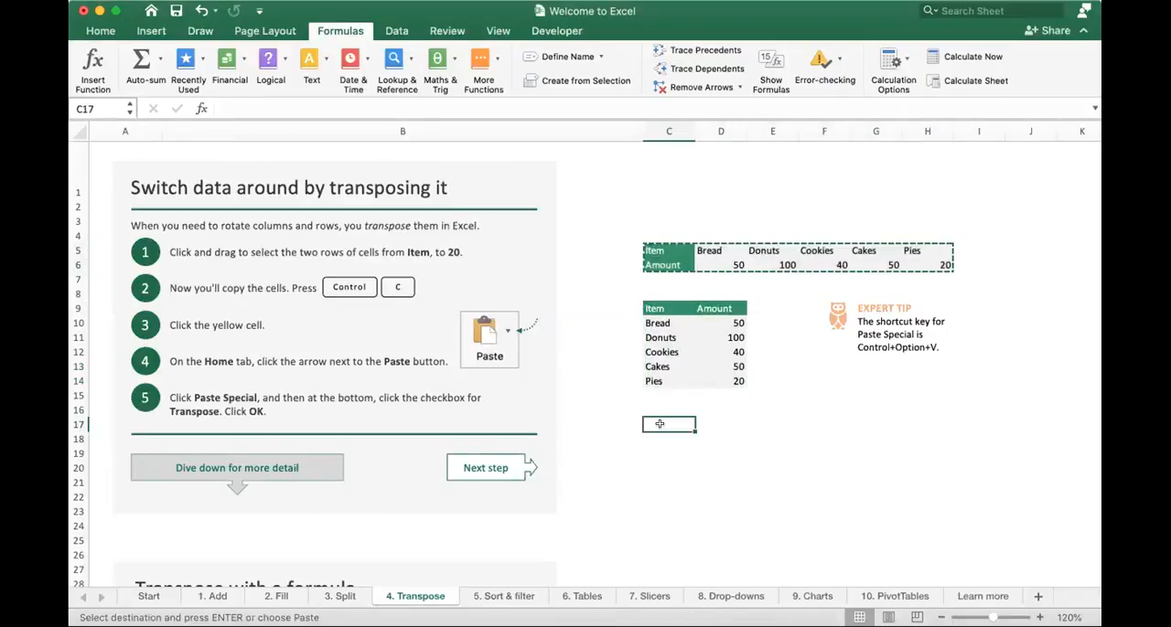
right_click(660, 428)
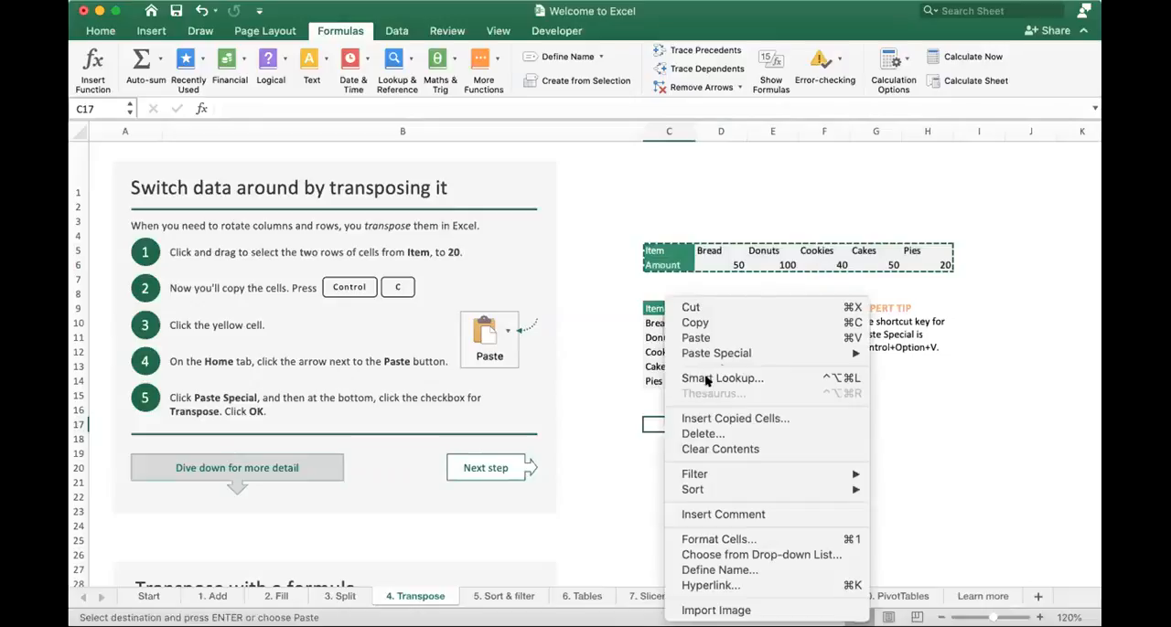
mouse_move(805, 353)
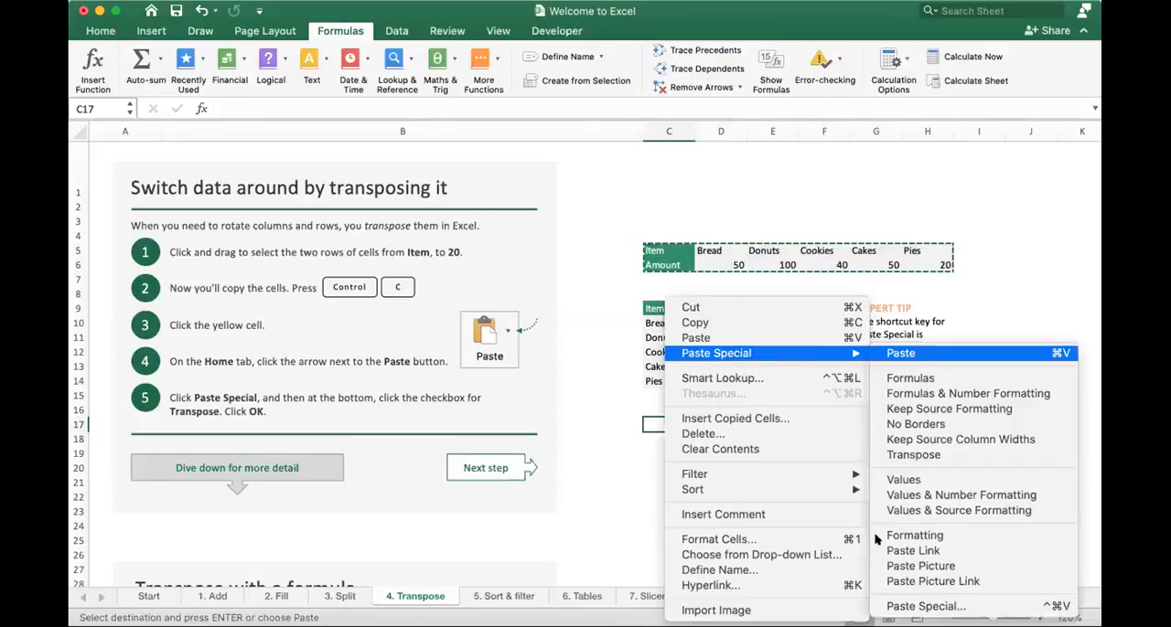
left_click(902, 606)
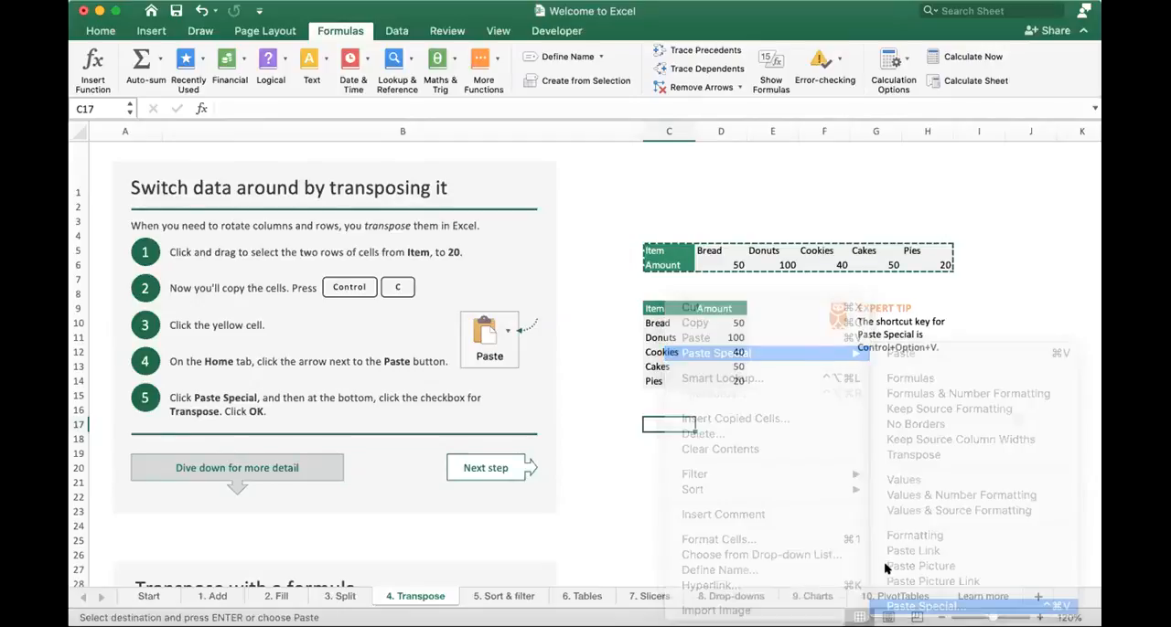
left_click(887, 571)
left_click(1024, 602)
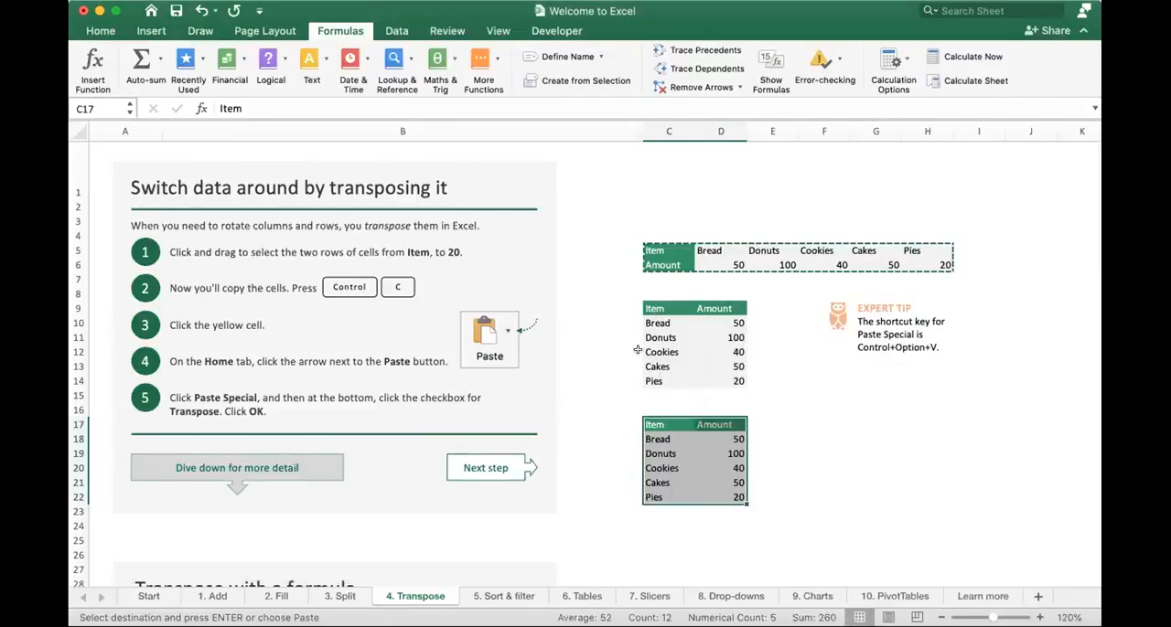
- Open the 5. Sort & filter sheet and look over its instructions and department table
left_click(510, 596)
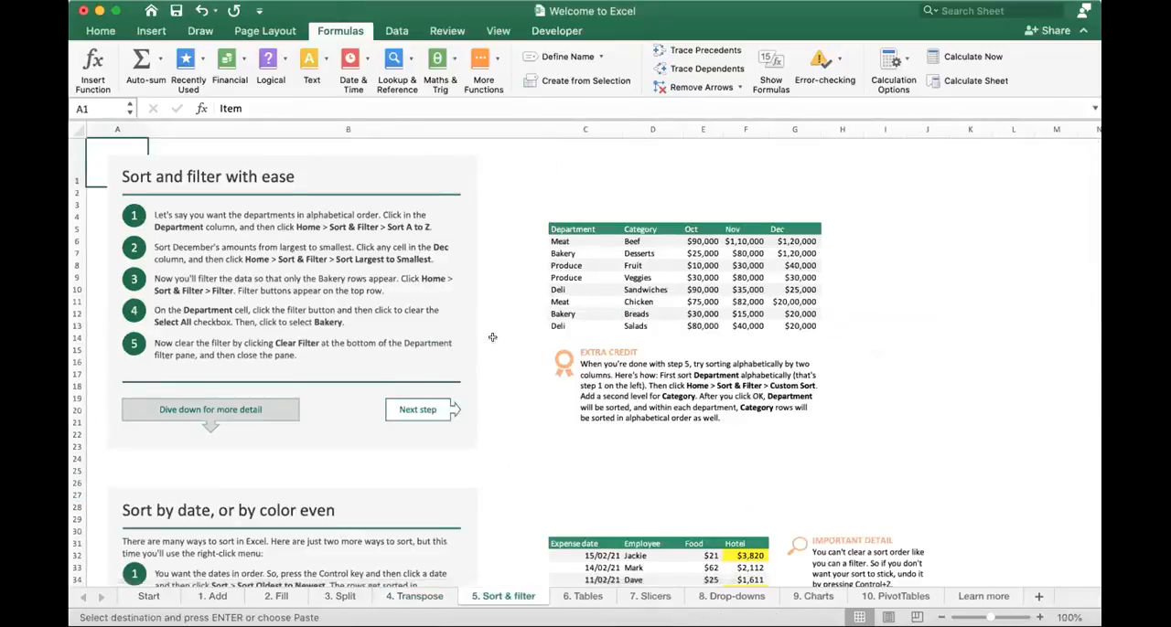
scroll(519, 424, "down", 3)
scroll(522, 424, "up", 3)
scroll(549, 494, "right", 1)
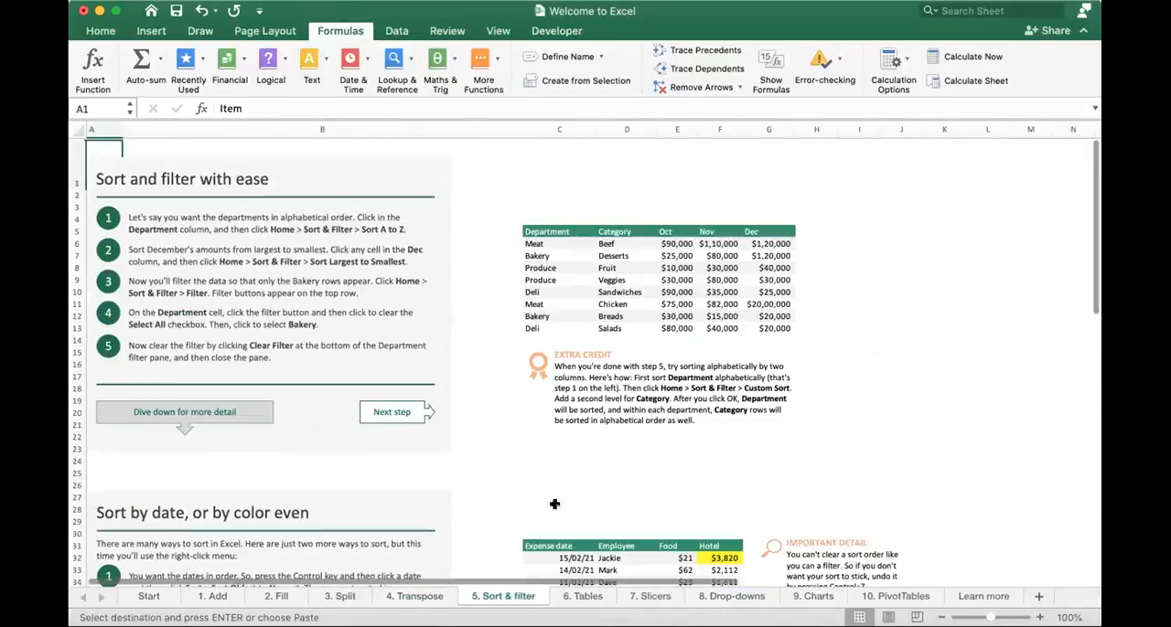
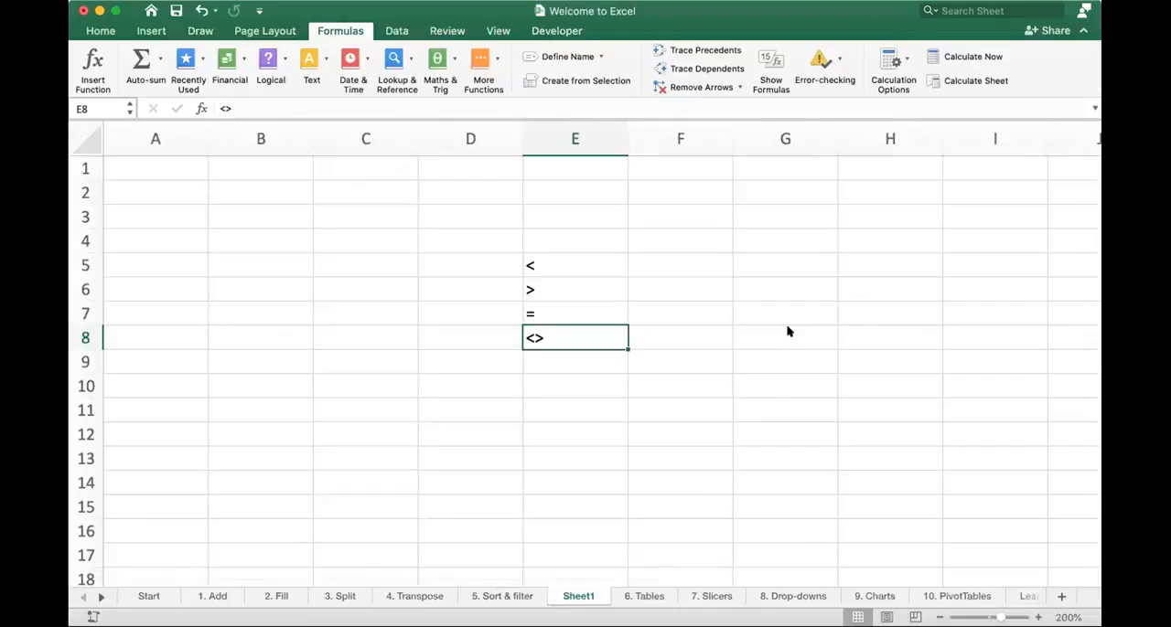
- Label the < and > symbols on Sheet1 by entering Less Than in D5 and GT in D6
key("Up")
key("Up")
key("Up")
key("Left")
type("Less Than")
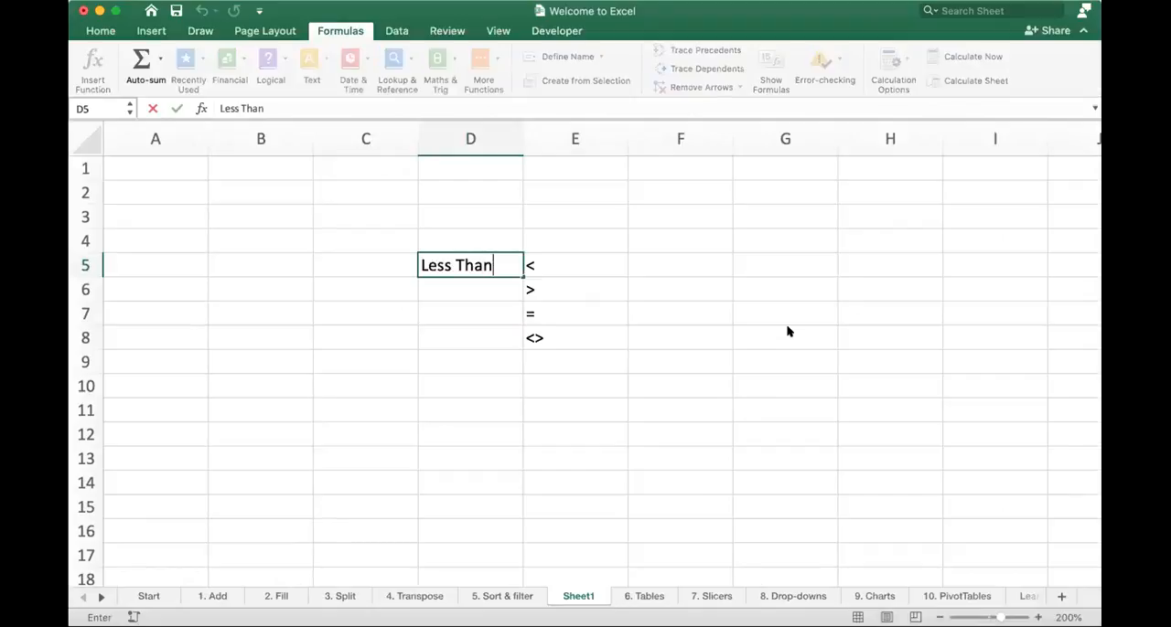
key("Return")
type("Gr")
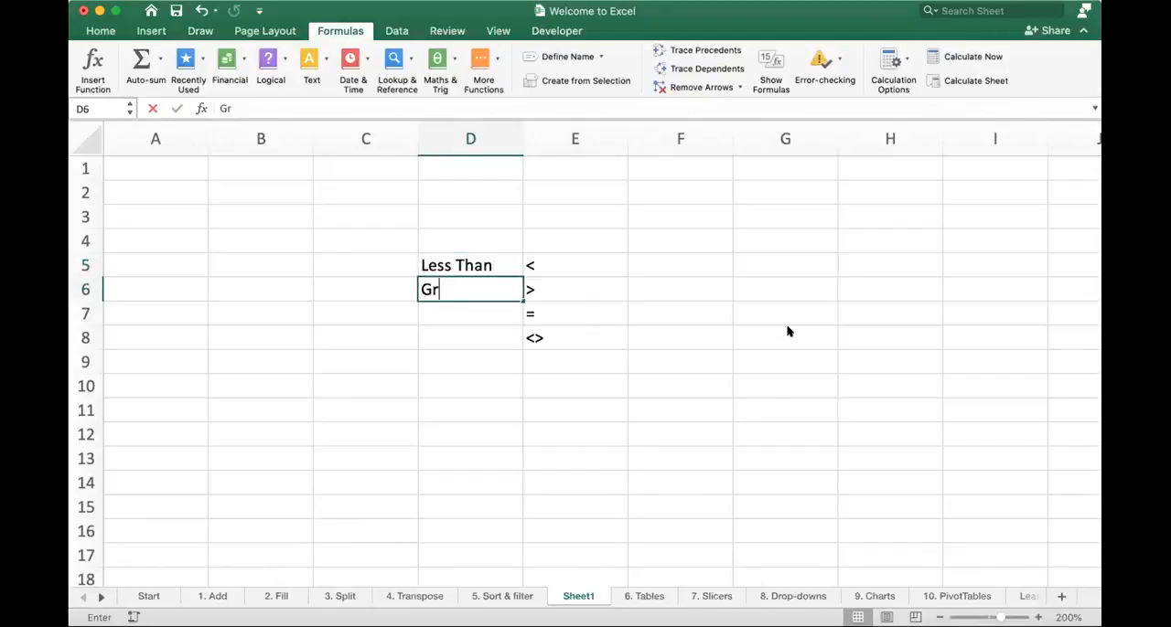
key("BackSpace")
type("T")
key("Return")
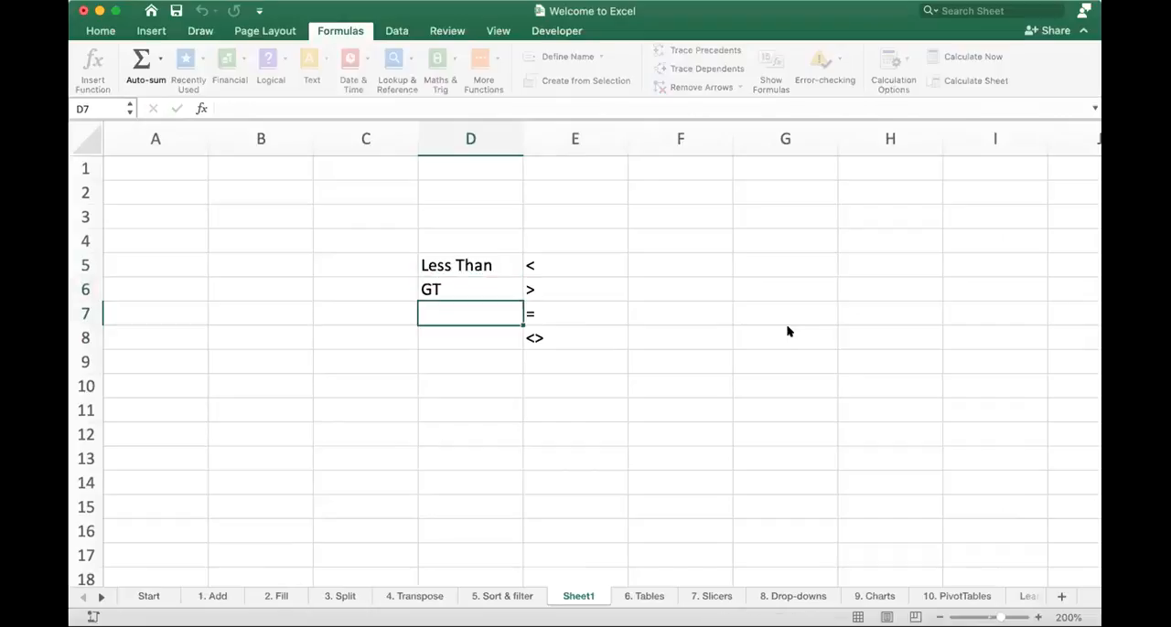
- Label the = and <> symbols by entering Equal to in D7 and Not equal to in D8
type("Equal ")
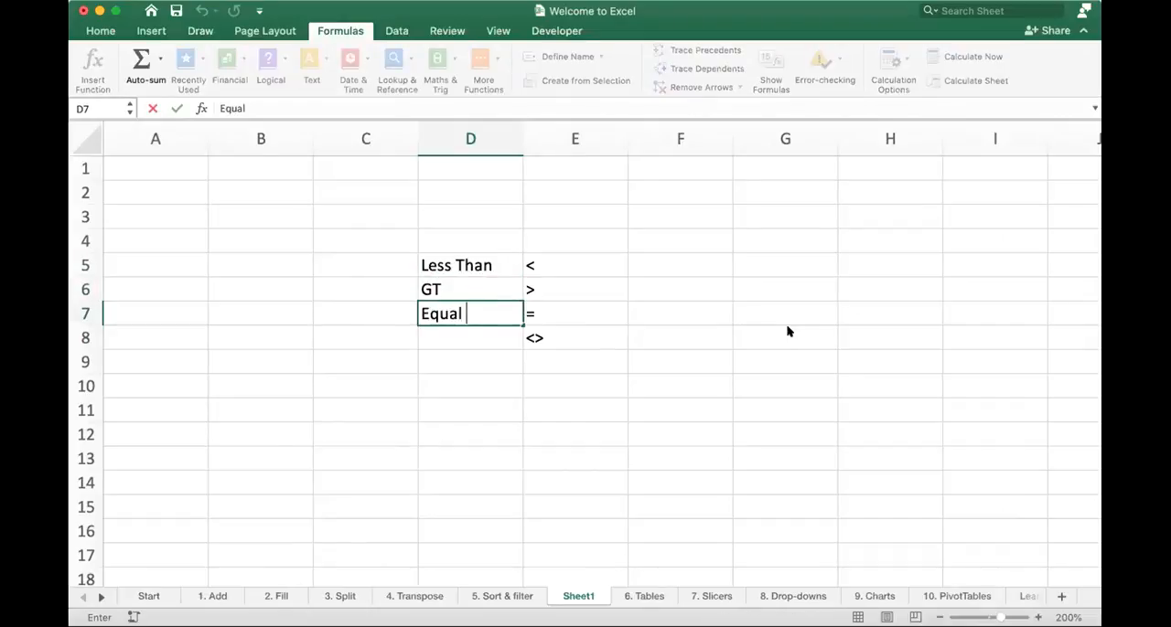
type("to")
key("Return")
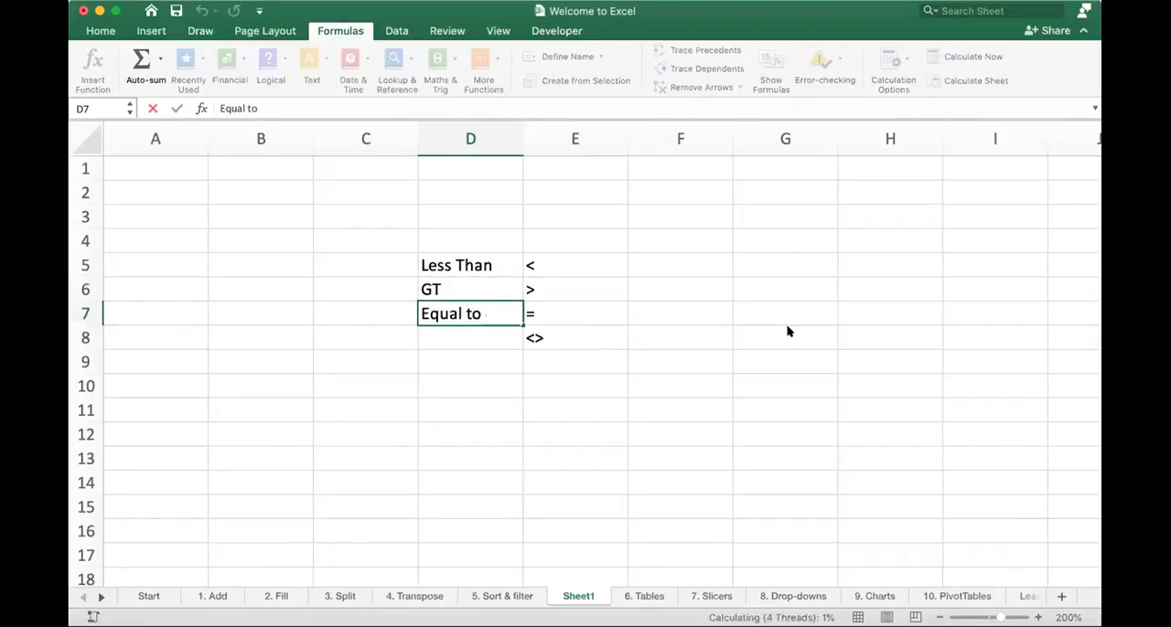
key("Right")
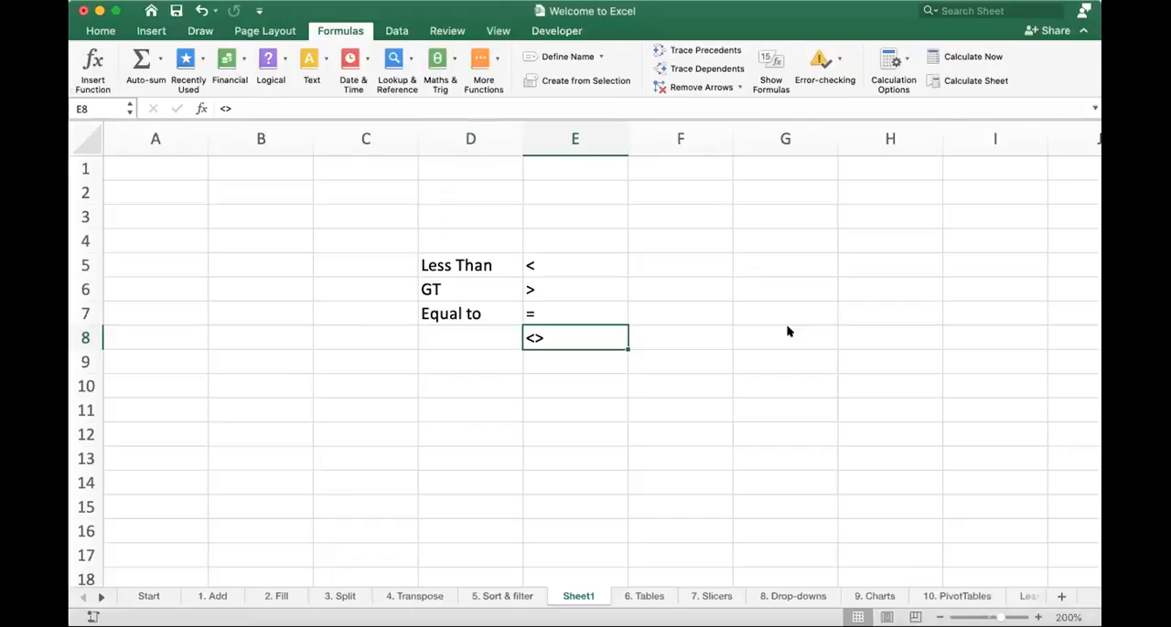
key("Left")
type("No")
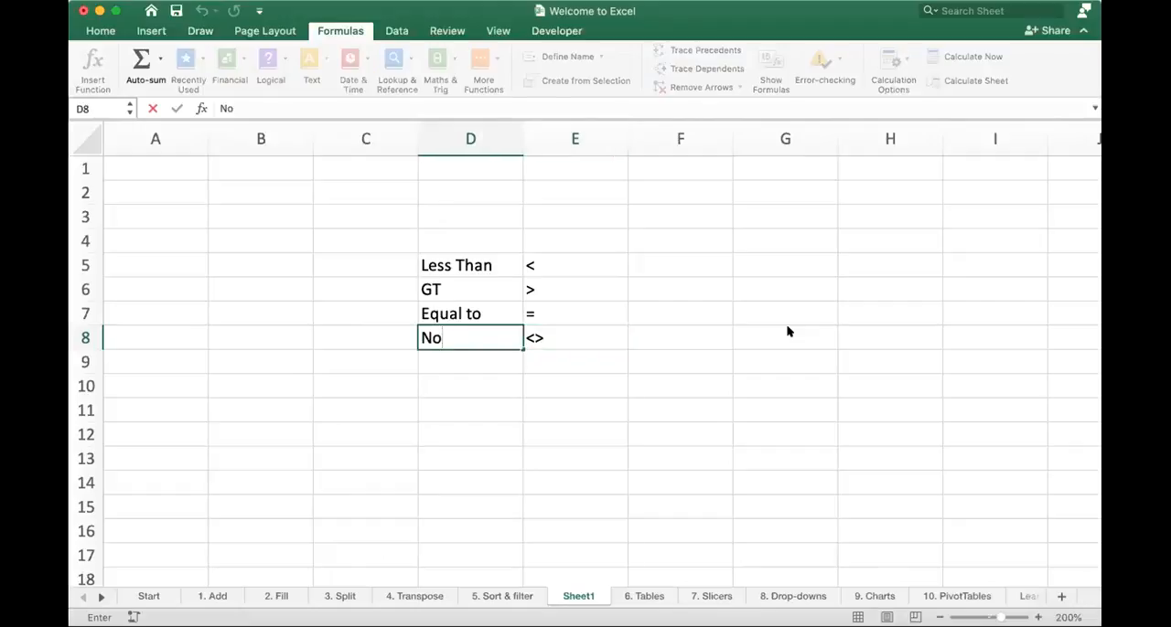
type("t equal to")
key("Return")
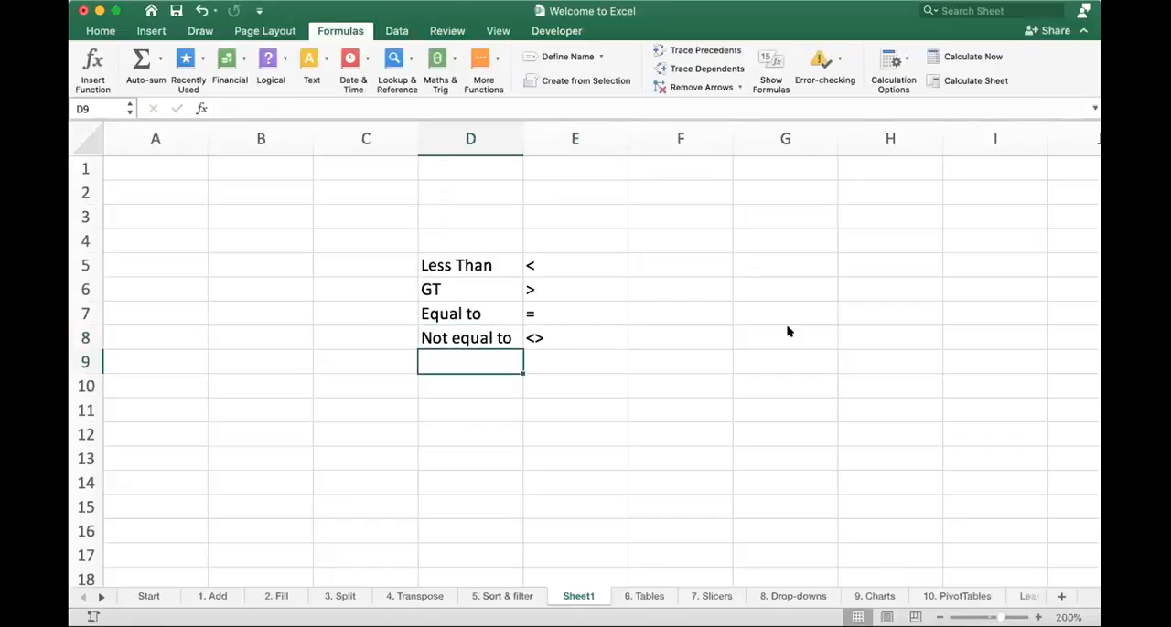
left_click(545, 310)
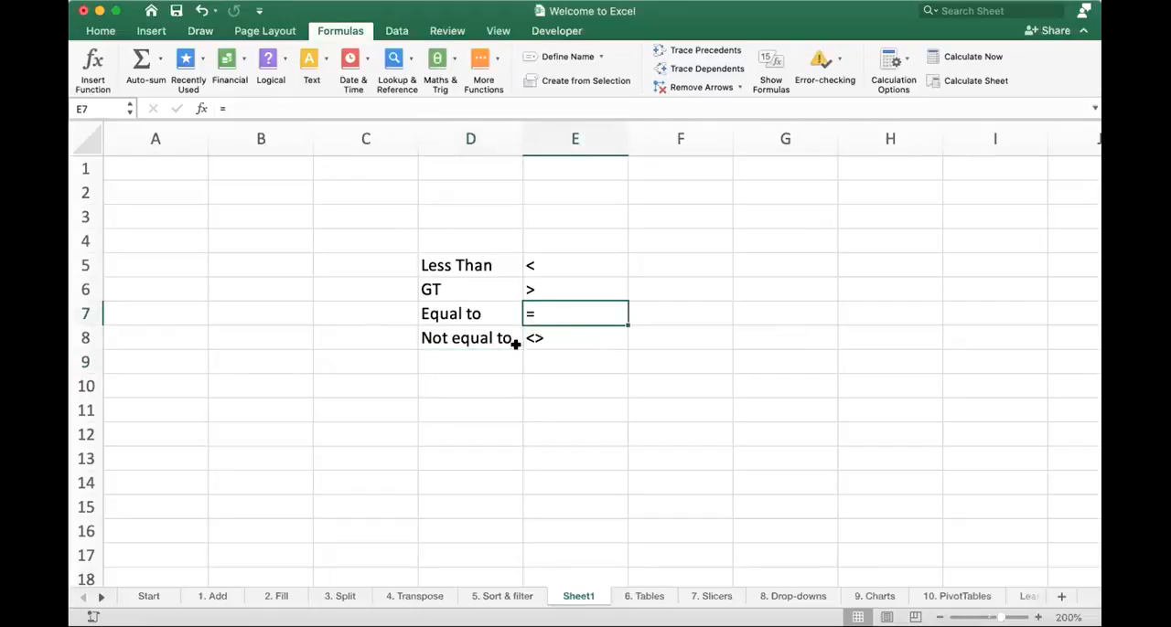
- On the 1. Add sheet, change the criterion of the SUMIF formula in G16 to "<>100"
left_click(220, 597)
double_click(1000, 486)
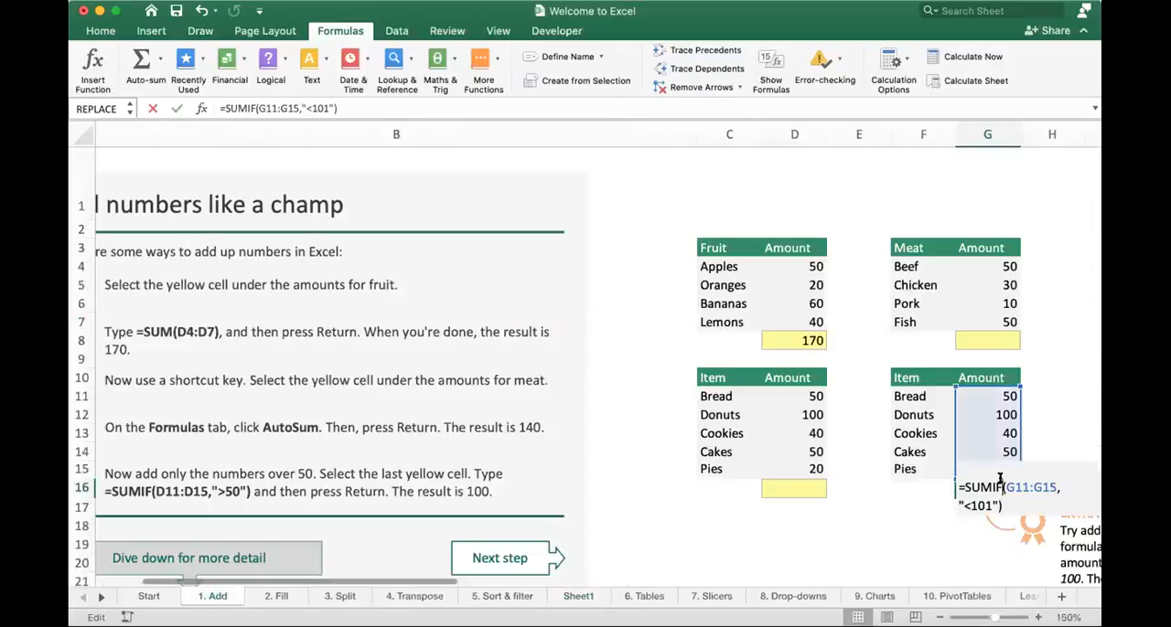
left_click(966, 505)
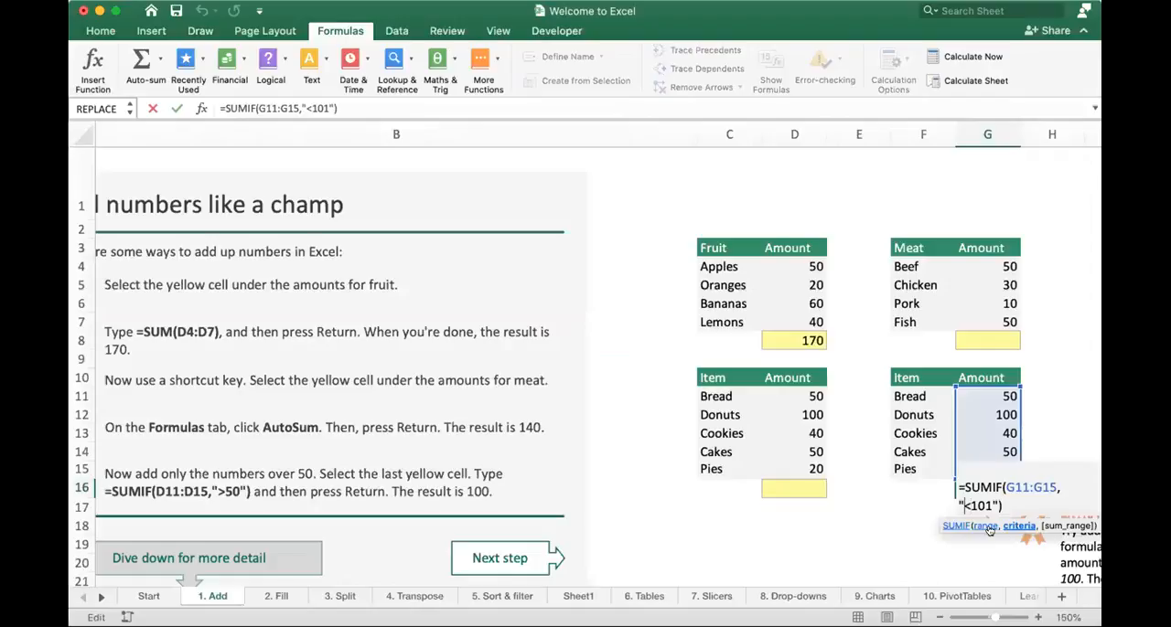
key("shift+Right")
key("shift+Right")
key("shift+Right")
key("shift+Right")
type("<>")
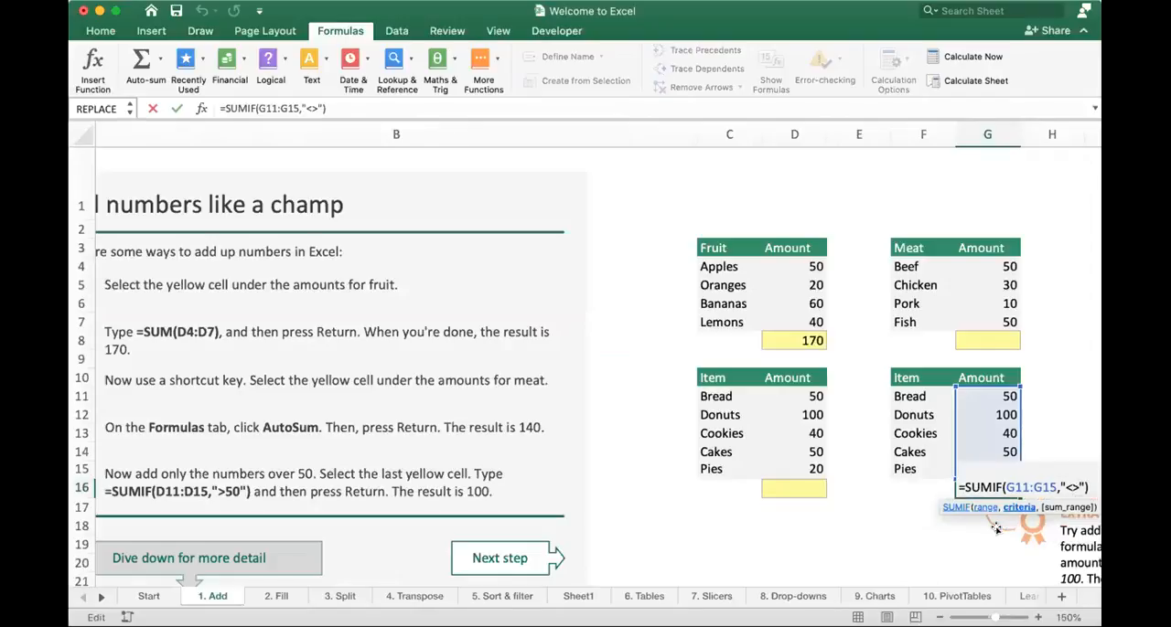
type("100")
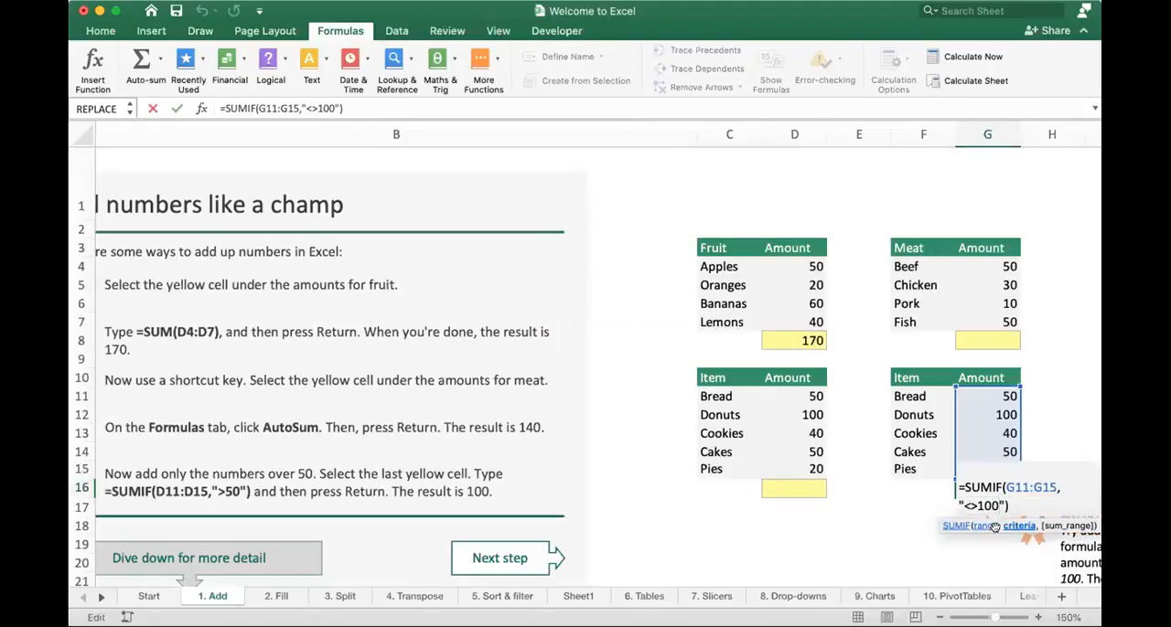
key("Return")
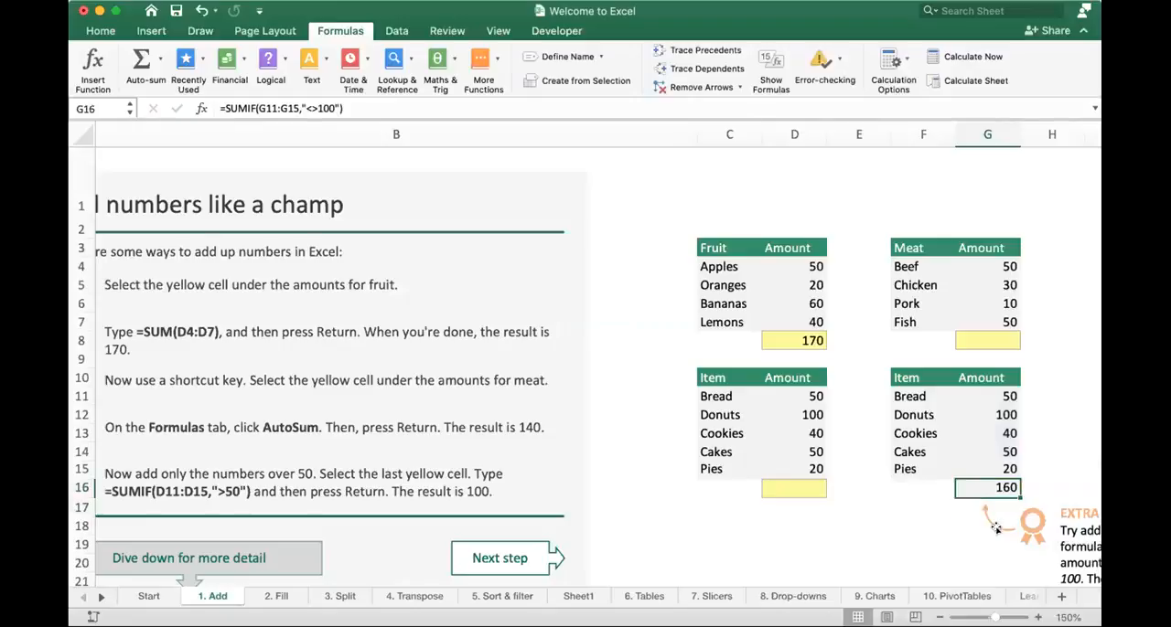
- Change the criterion of the SUMIF formula in G16 to "<>50"
double_click(1003, 487)
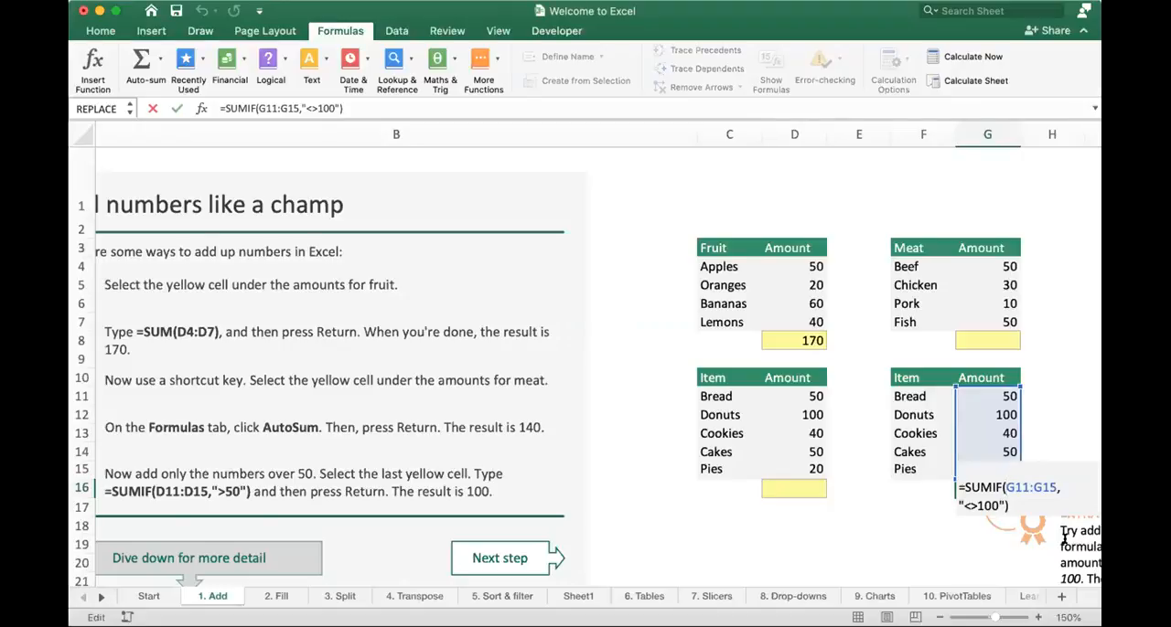
key("Down")
key("Left")
key("Left")
key("Left")
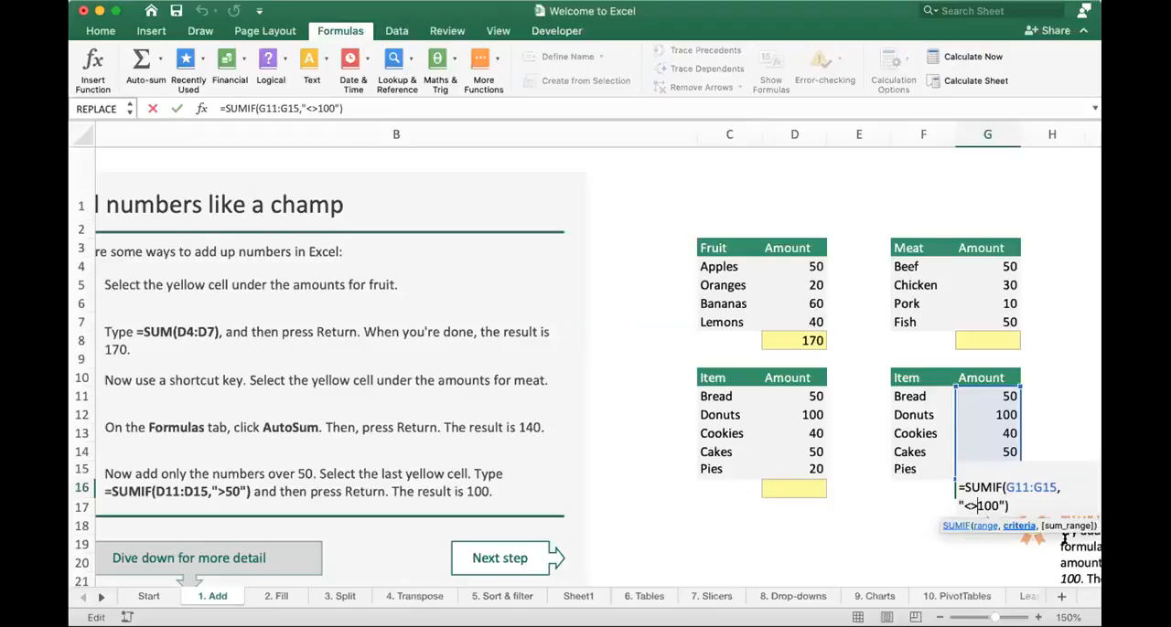
key("shift+Right")
key("shift+Right")
type("5")
key("Return")
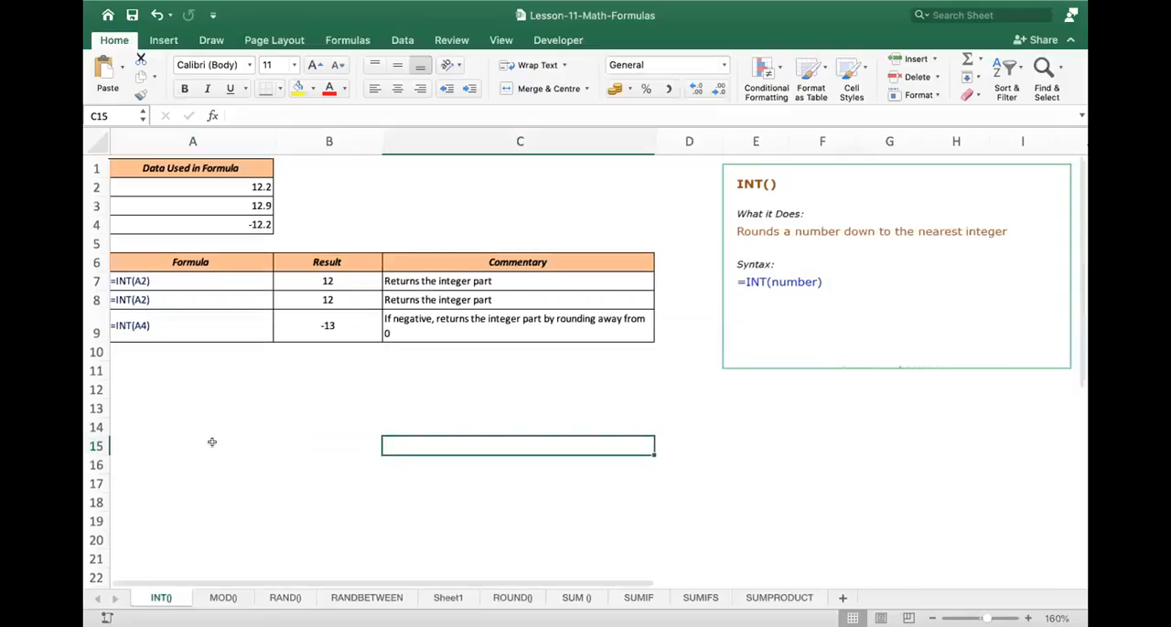
scroll(212, 442, "down", 1)
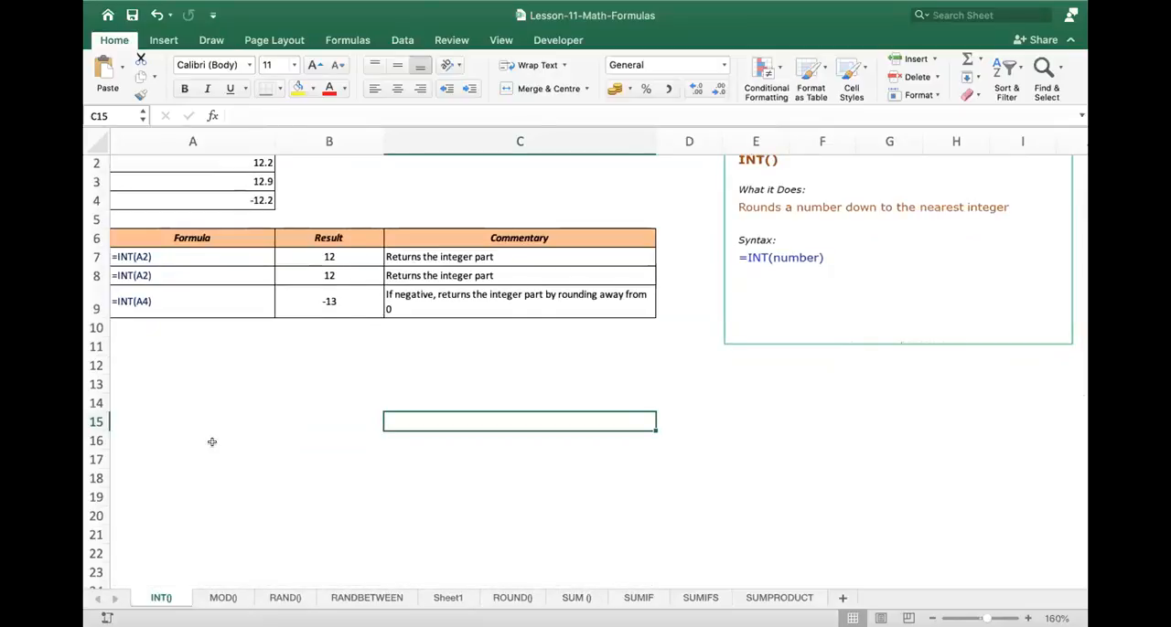
left_click(255, 375)
type("=")
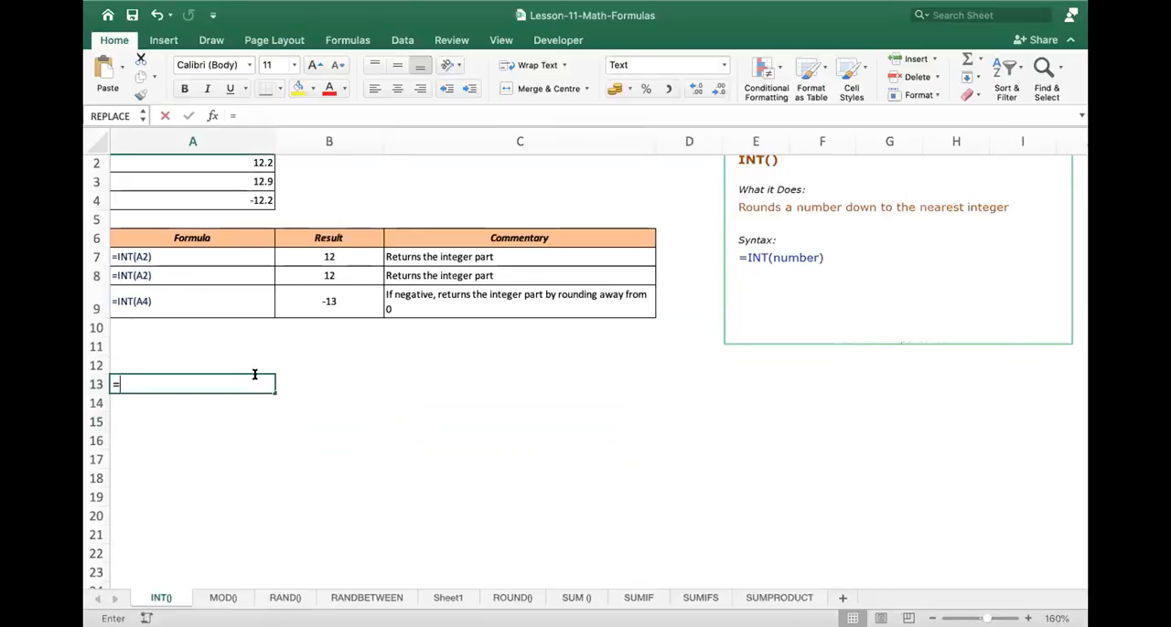
type("int")
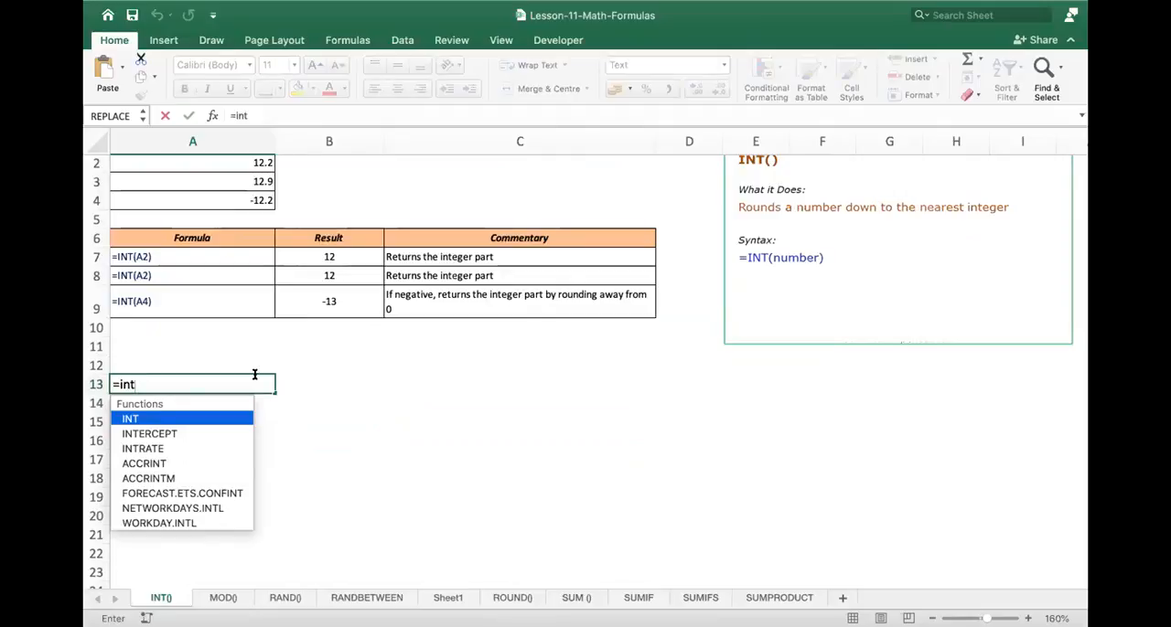
type("(")
key("Up")
key("Up")
key("Up")
key("Up")
key("Up")
key("Up")
key("Up")
key("Up")
key("Up")
key("Up")
key("Up")
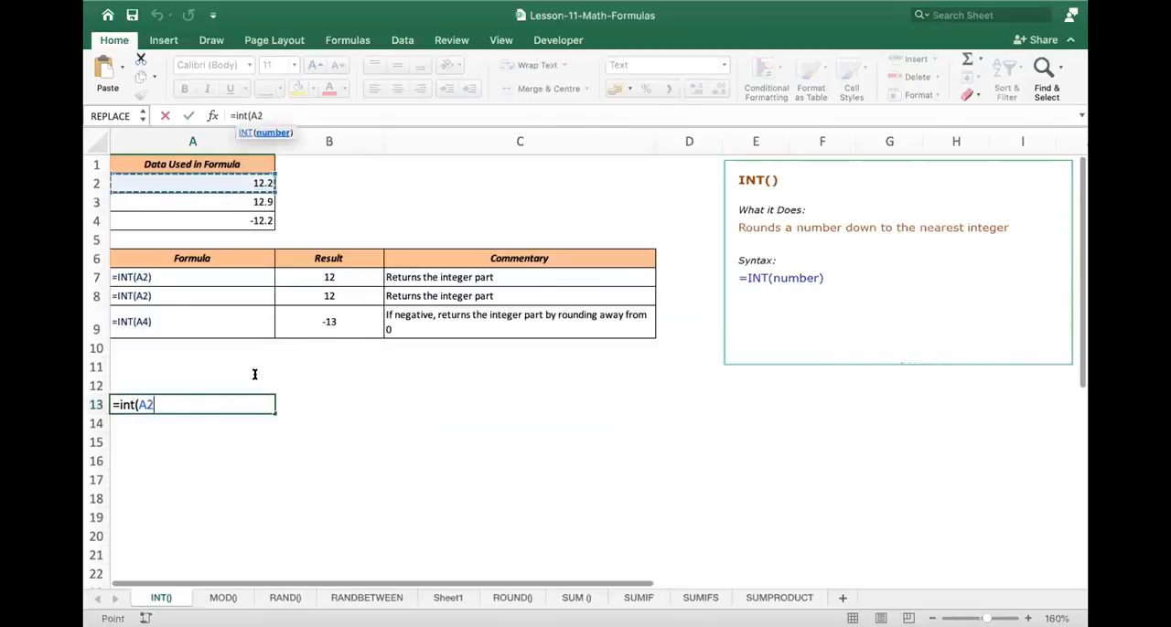
key("Tab")
- Enter =INT(A2) in B2 on the INT() sheet, beside the first data value
key("Up")
key("Up")
key("Up")
key("Up")
key("Up")
key("Up")
key("Up")
key("Up")
key("Up")
key("Up")
key("Up")
type("=int")
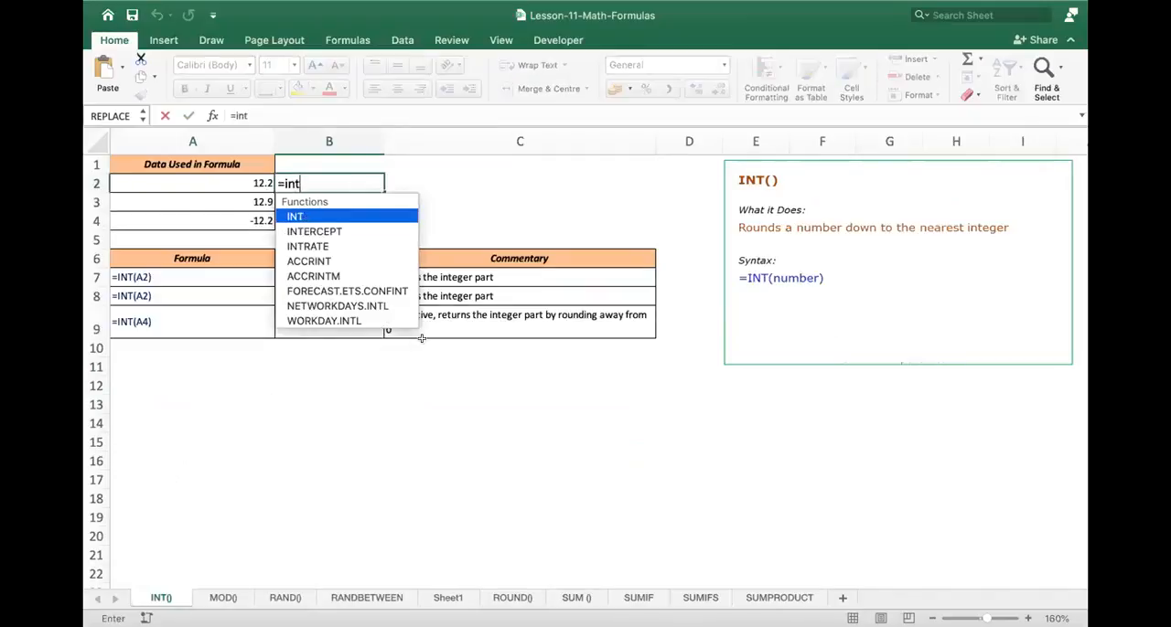
type("(")
key("Left")
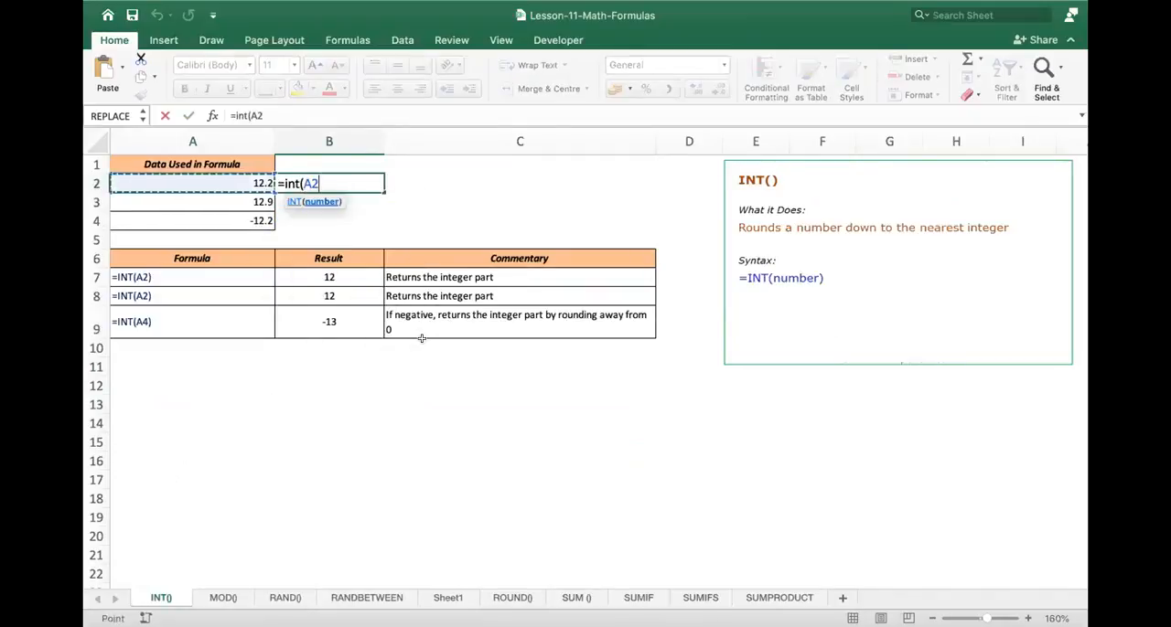
type(")")
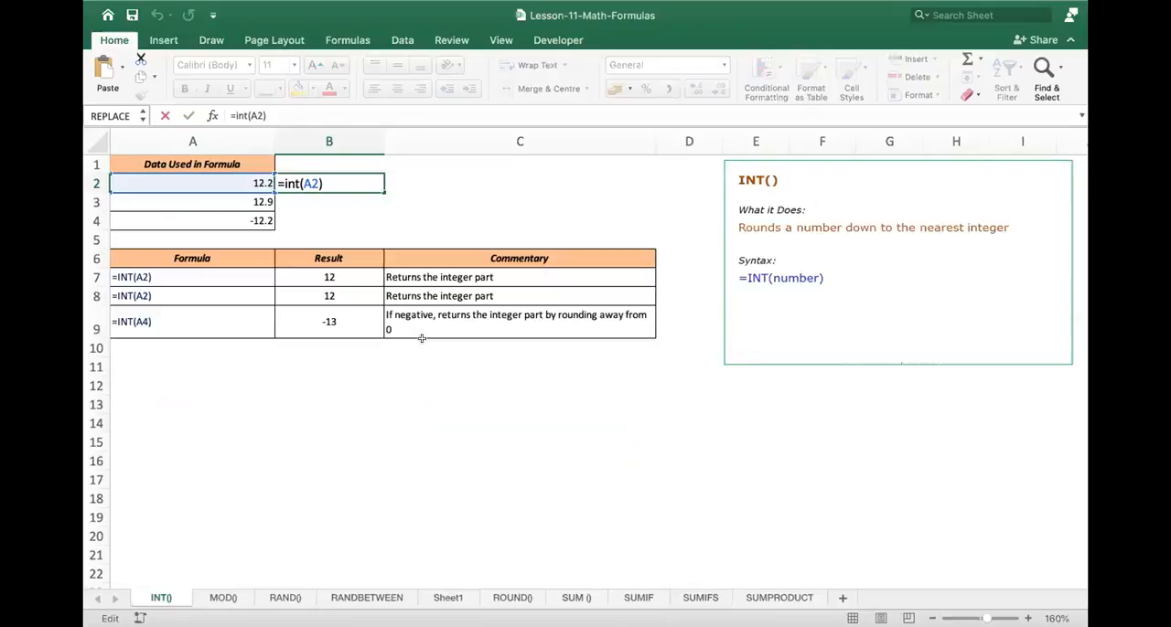
key("Return")
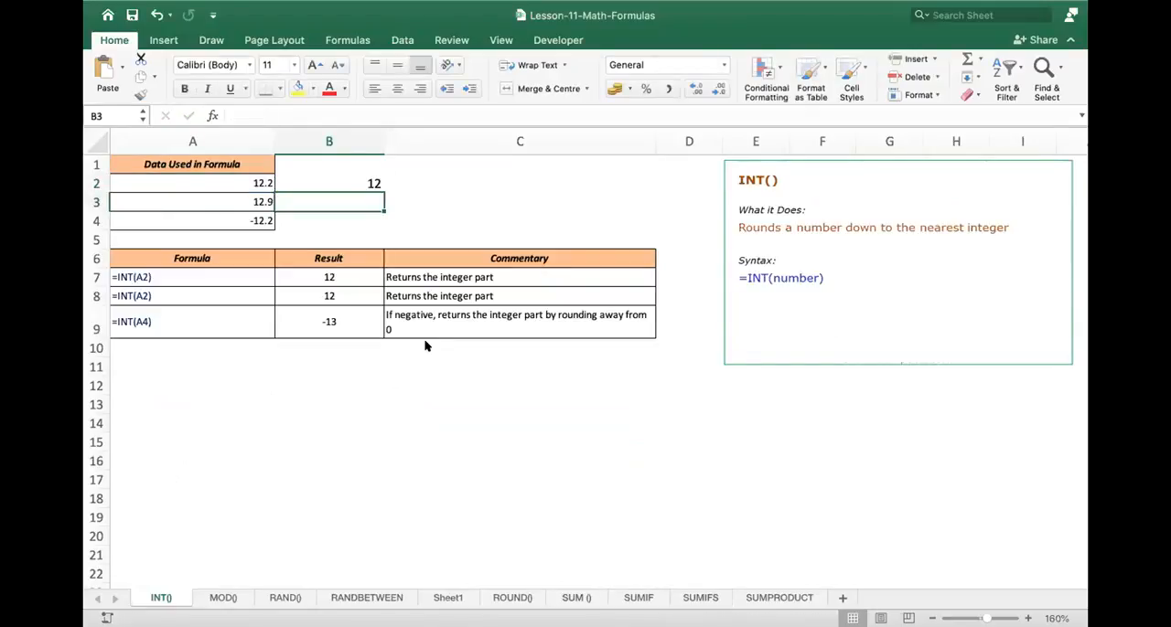
- Enter =INT(A3) in B3 for the second data value, and go to its source value in A3
type("=int")
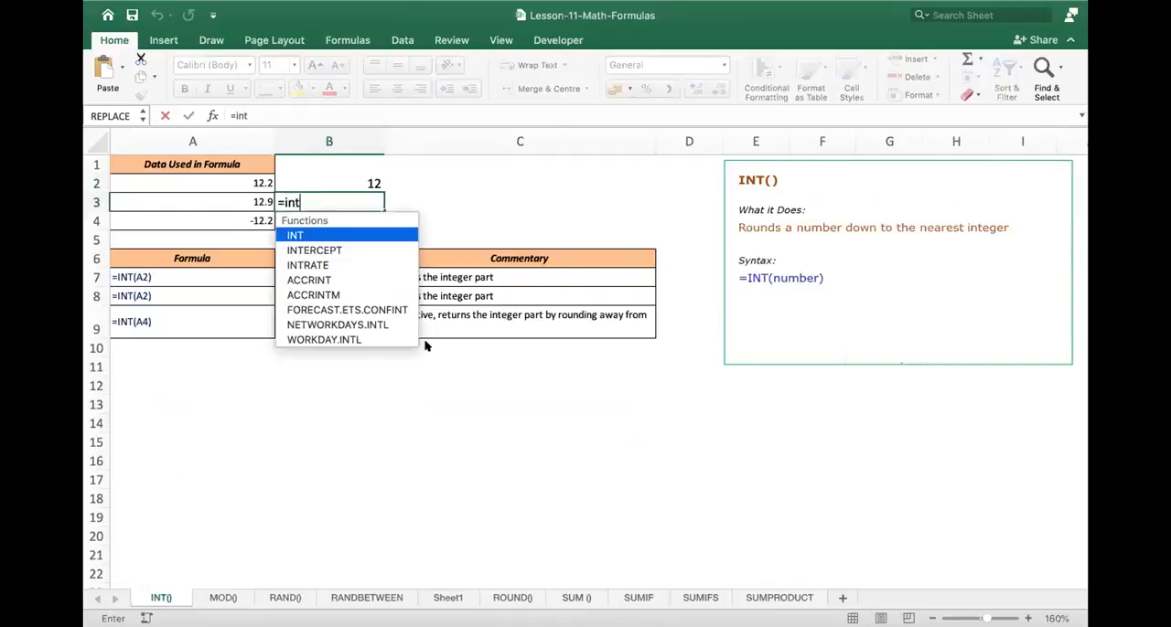
key("Tab")
type("a3")
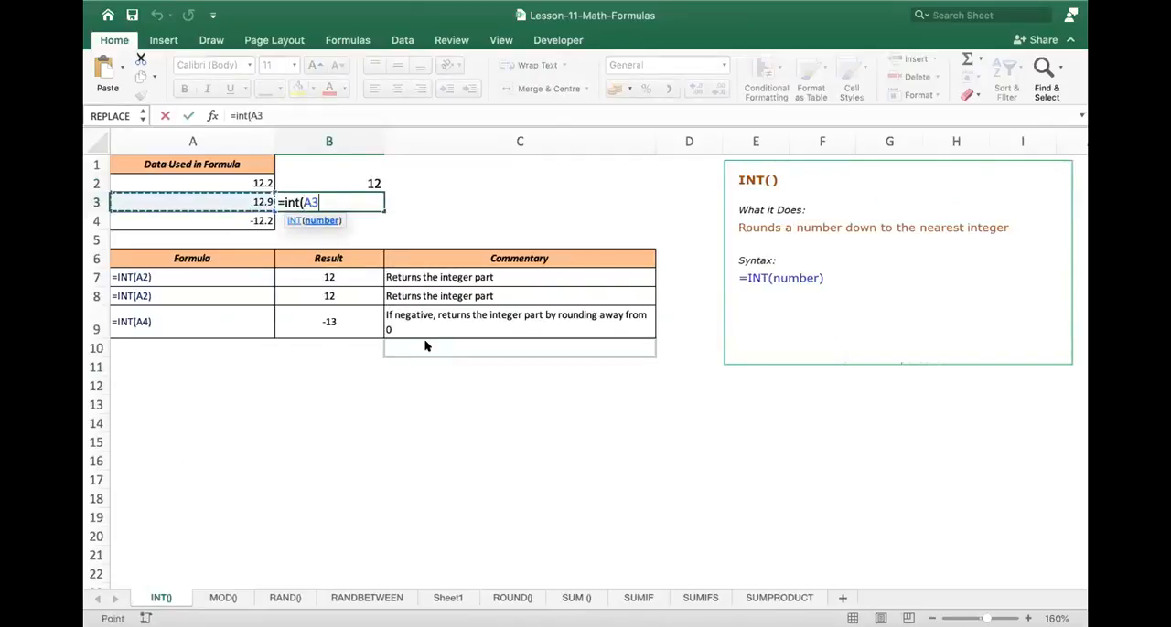
key("Return")
key("Up")
key("Right")
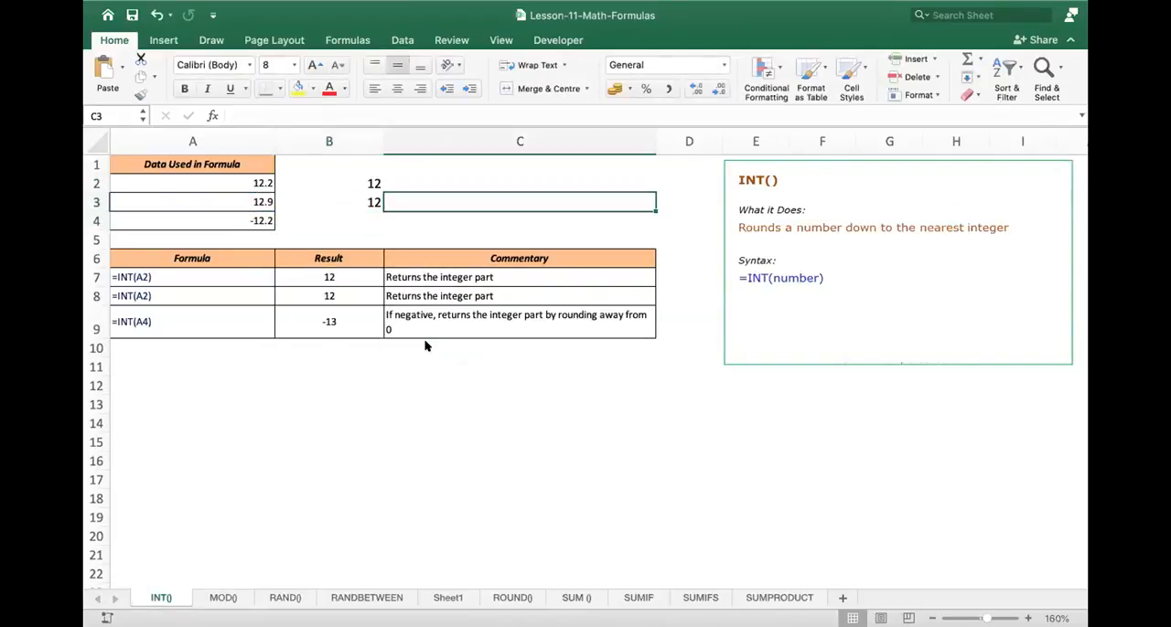
key("Left")
key("Left")
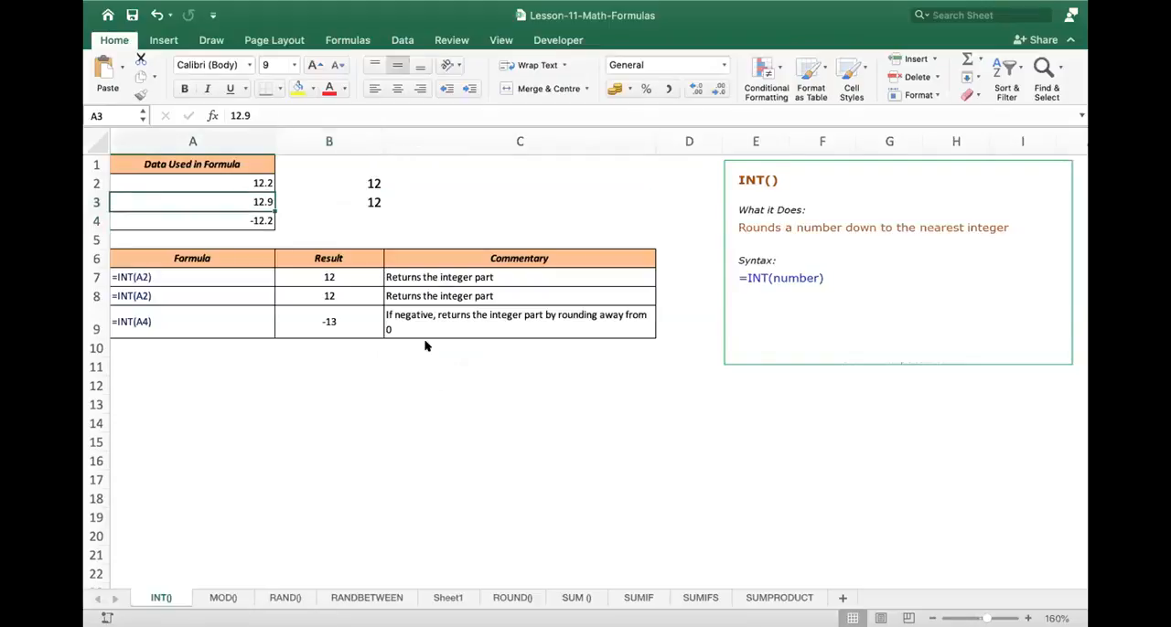
- Change the value in A3 to 12.196 and move to B3
double_click(263, 202)
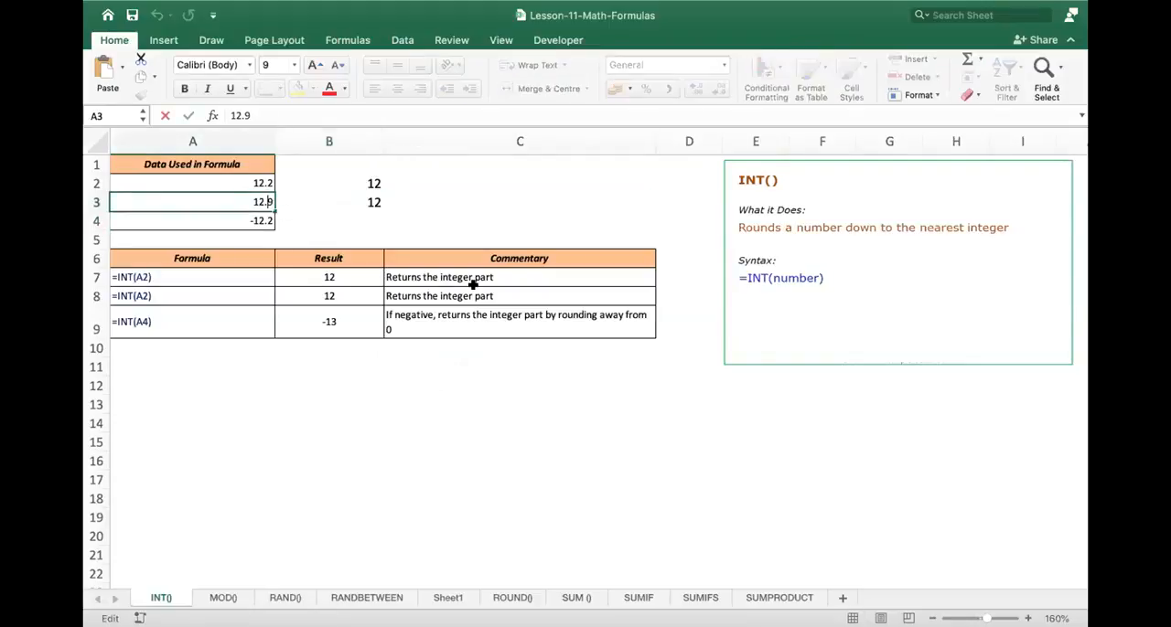
type("1")
key("Right")
type("6")
key("Return")
key("Up")
key("Right")
type("=in")
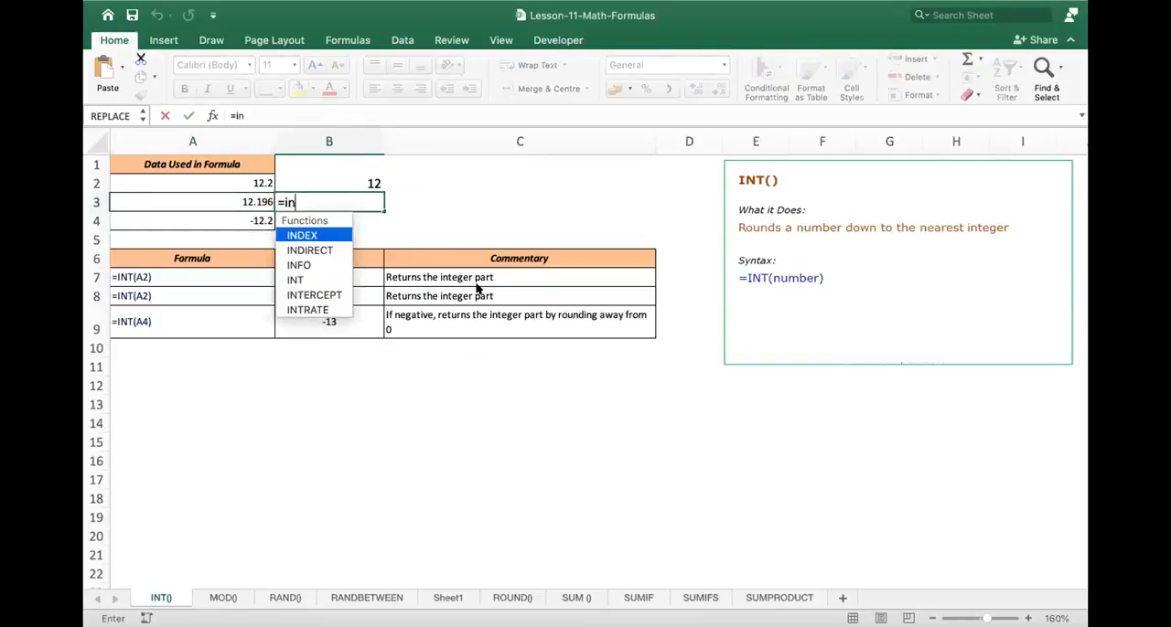
type("teger(A3")
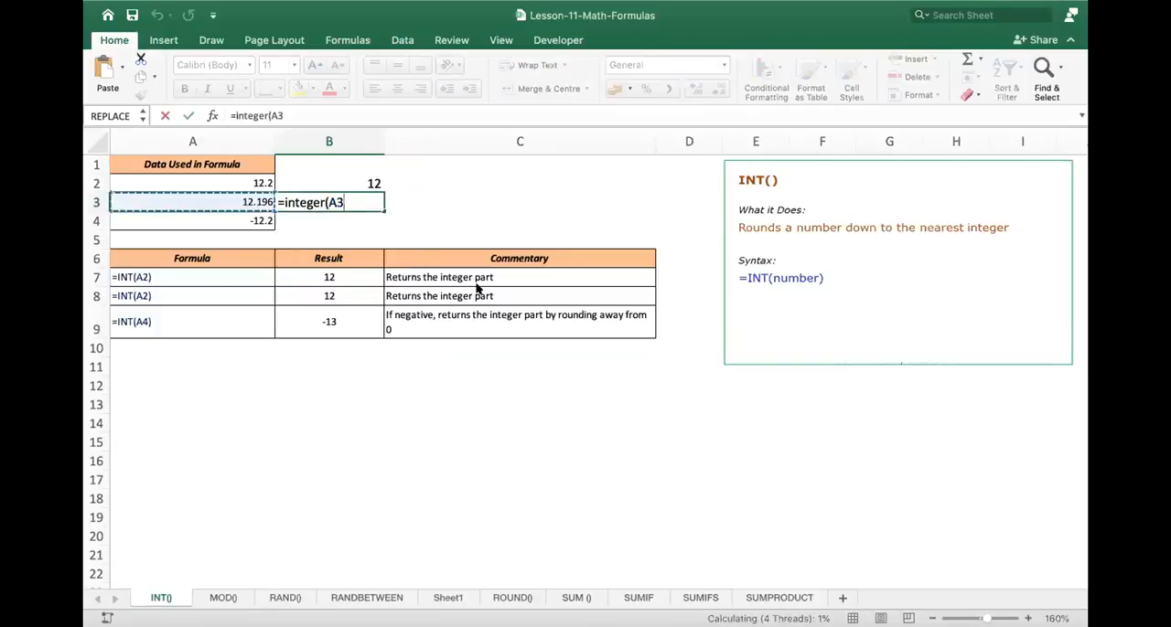
key("Return")
key("Up")
- Enter the INT function in B3 again, referring to the edited value in A3
type("=in")
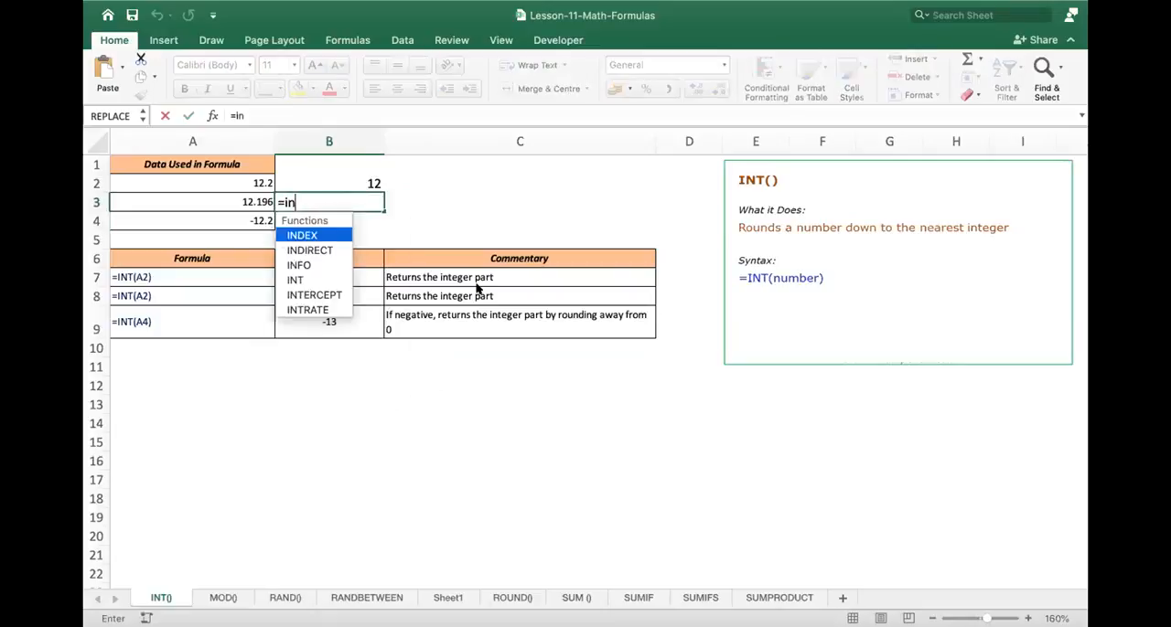
type("t(")
key("Left")
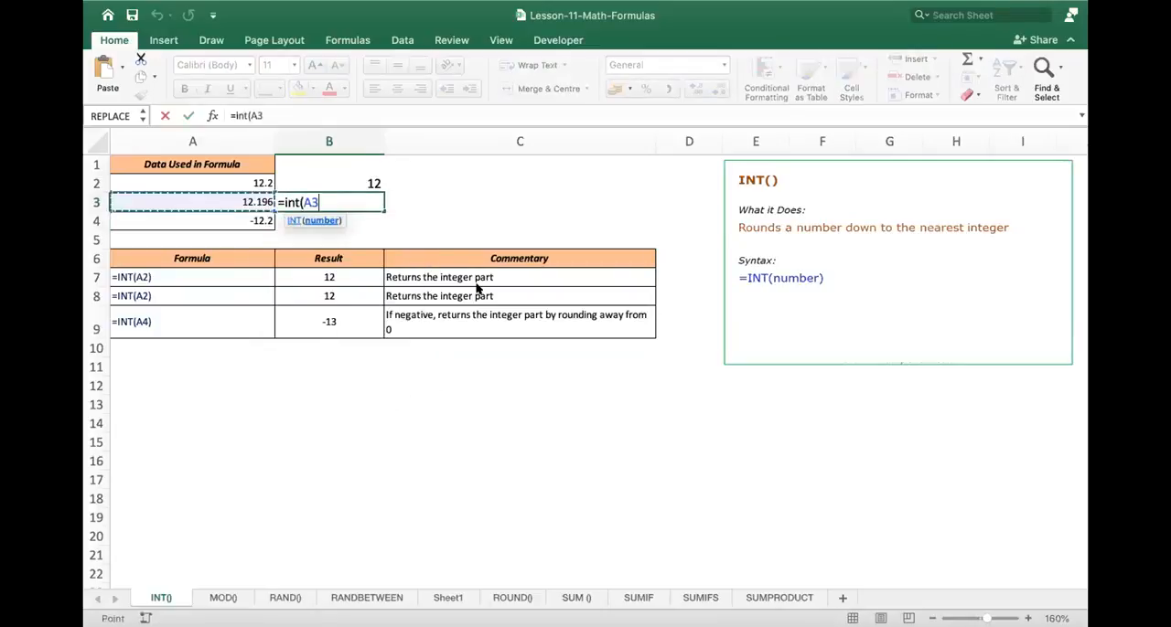
key("Return")
- Change the value in A3 to 12.96 and recheck the INT formula in B3
key("Up")
double_click(264, 194)
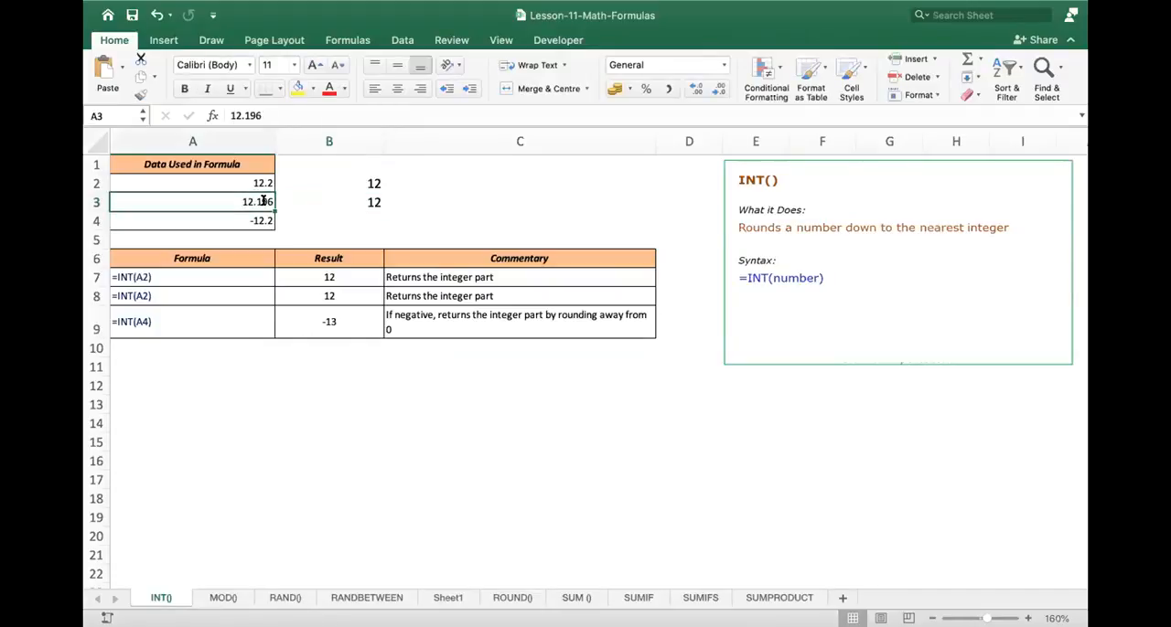
key("BackSpace")
key("Return")
key("Up")
left_click(361, 201)
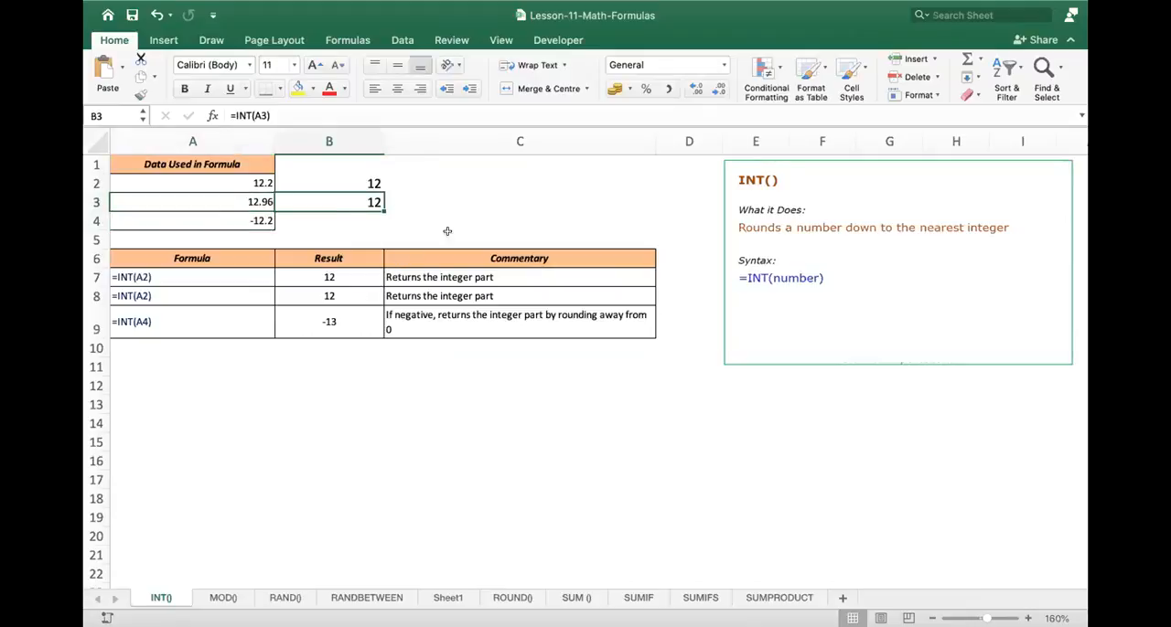
key("F2")
key("Return")
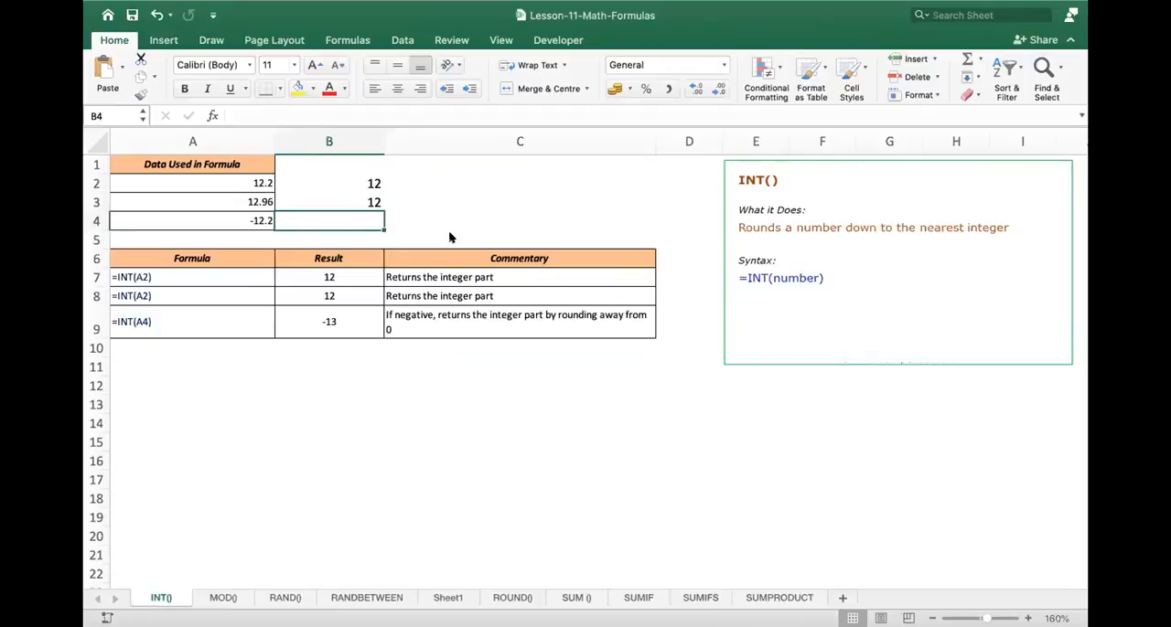
- Enter =ROUND(A3,0) in C3, beside the INT formula for the same value
key("Up")
key("Right")
type("=round(")
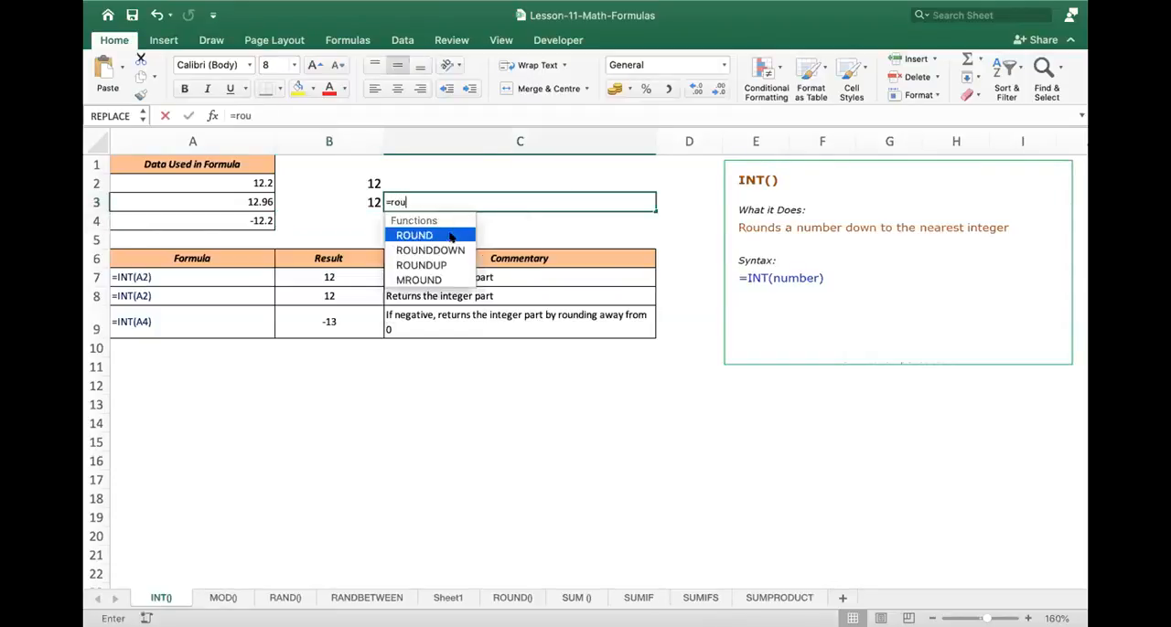
key("Left")
key("Left")
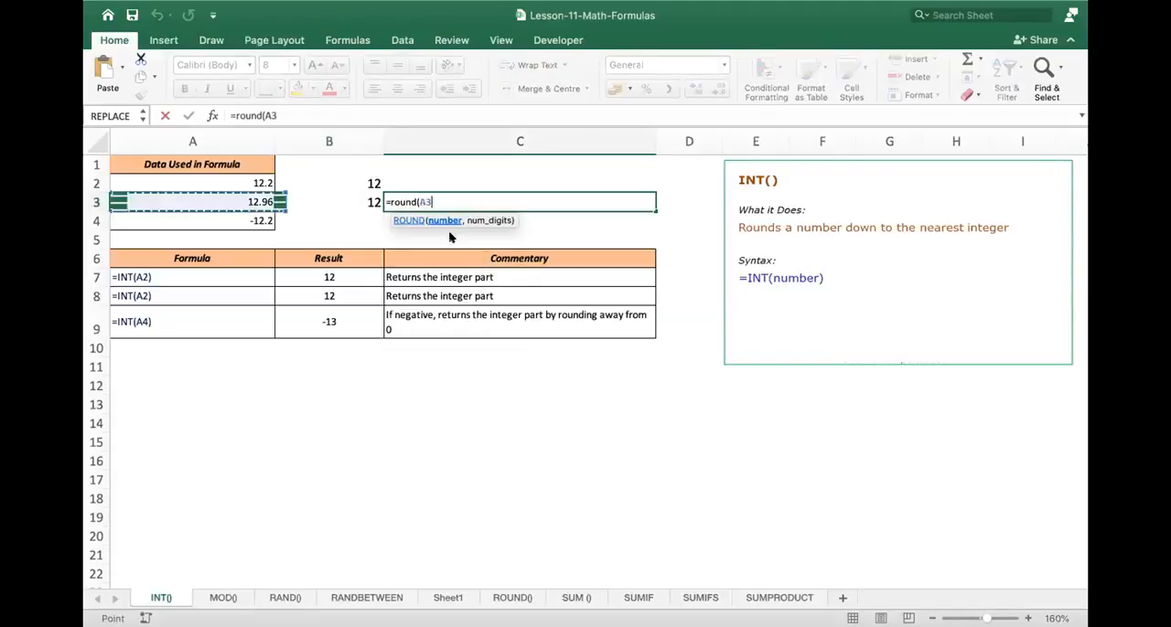
type(",0)")
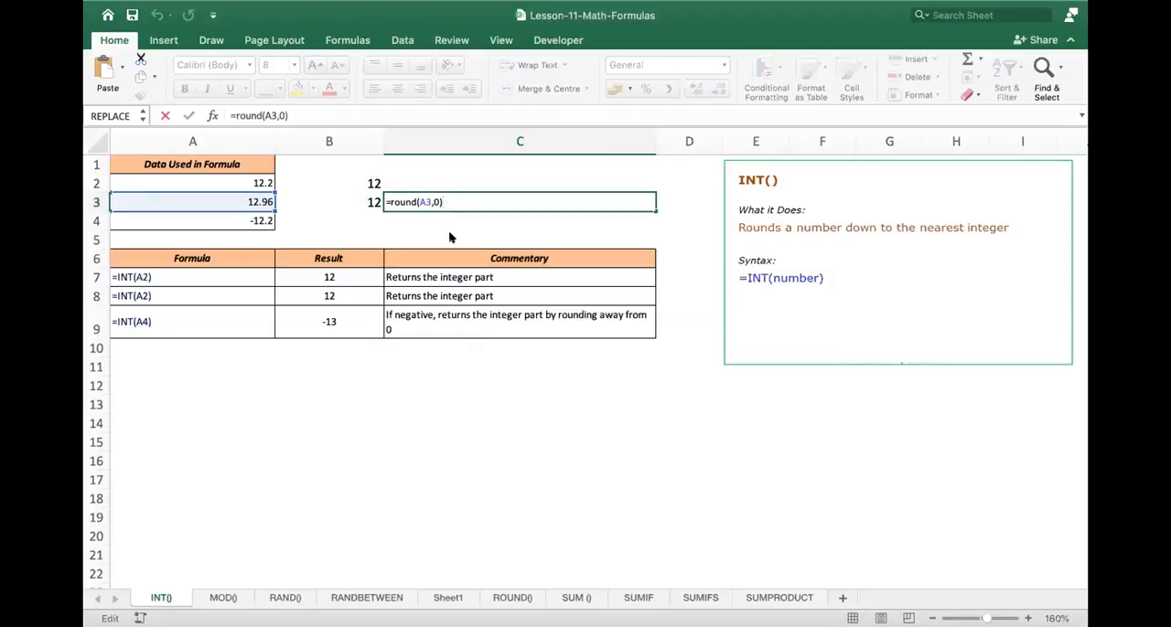
key("Return")
key("Up")
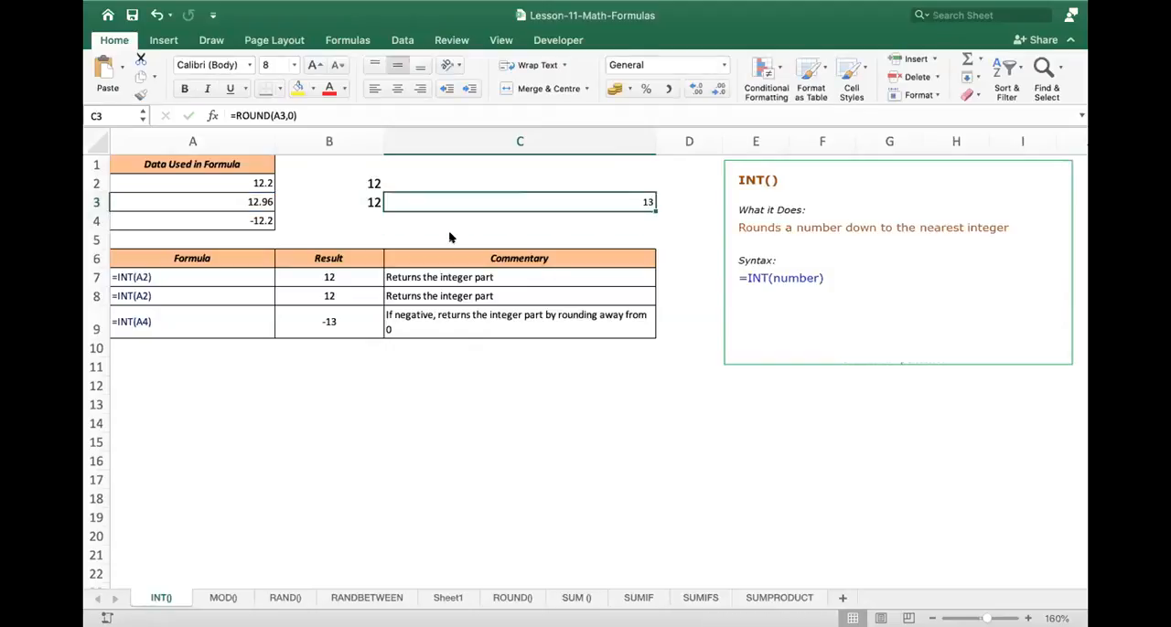
- Enter =INT(A4) in B4 for the negative data value
key("Left")
key("Left")
key("Down")
key("Right")
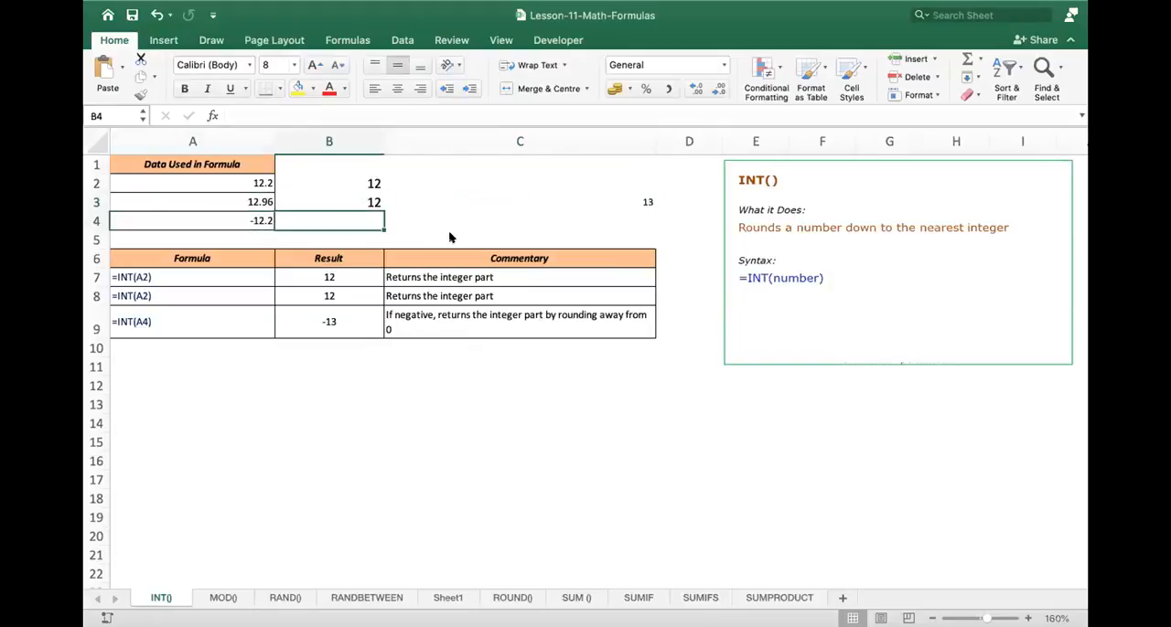
type("=int")
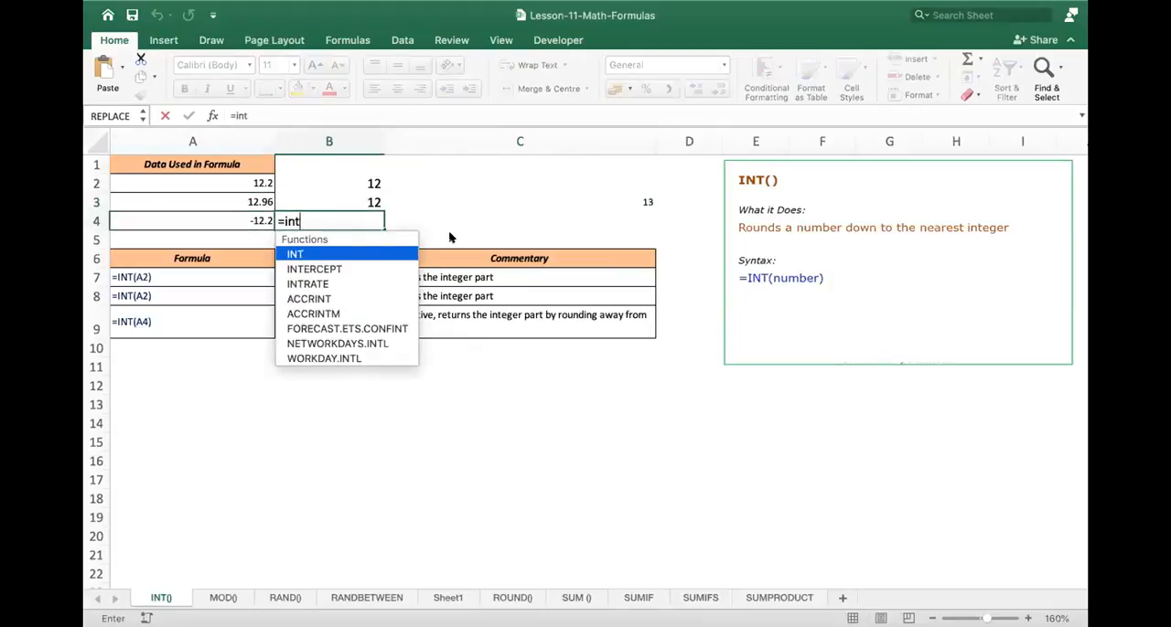
type("(")
key("Left")
type(")")
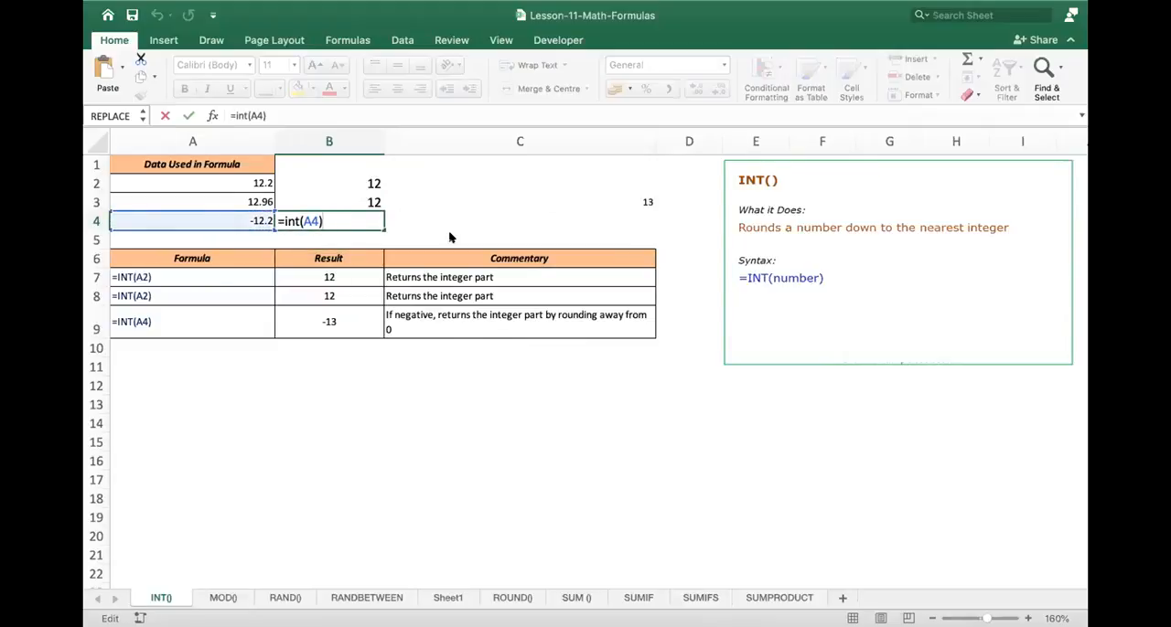
key("Return")
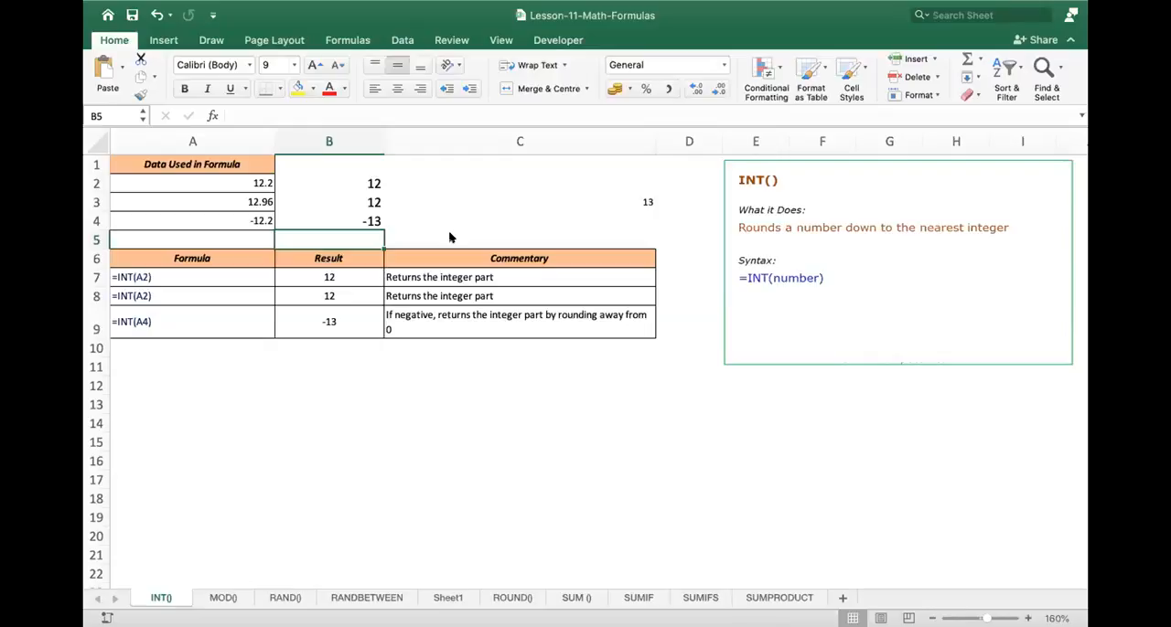
- Look over the MOD() sheet with its example formulas and syntax note
left_click(221, 597)
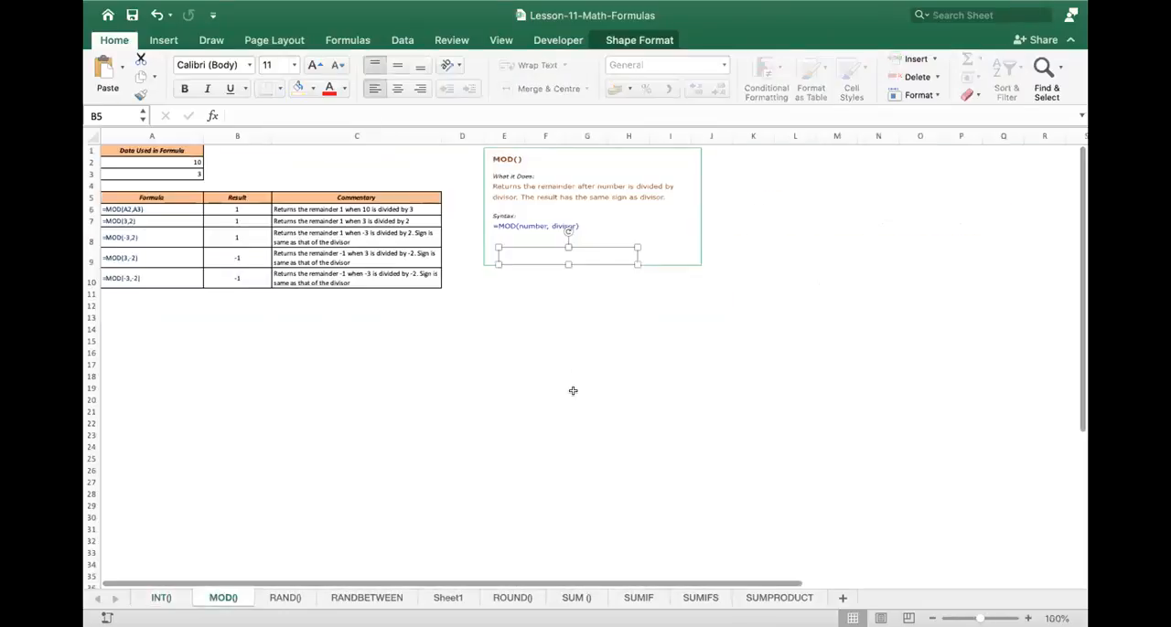
scroll(368, 326, "up", 3)
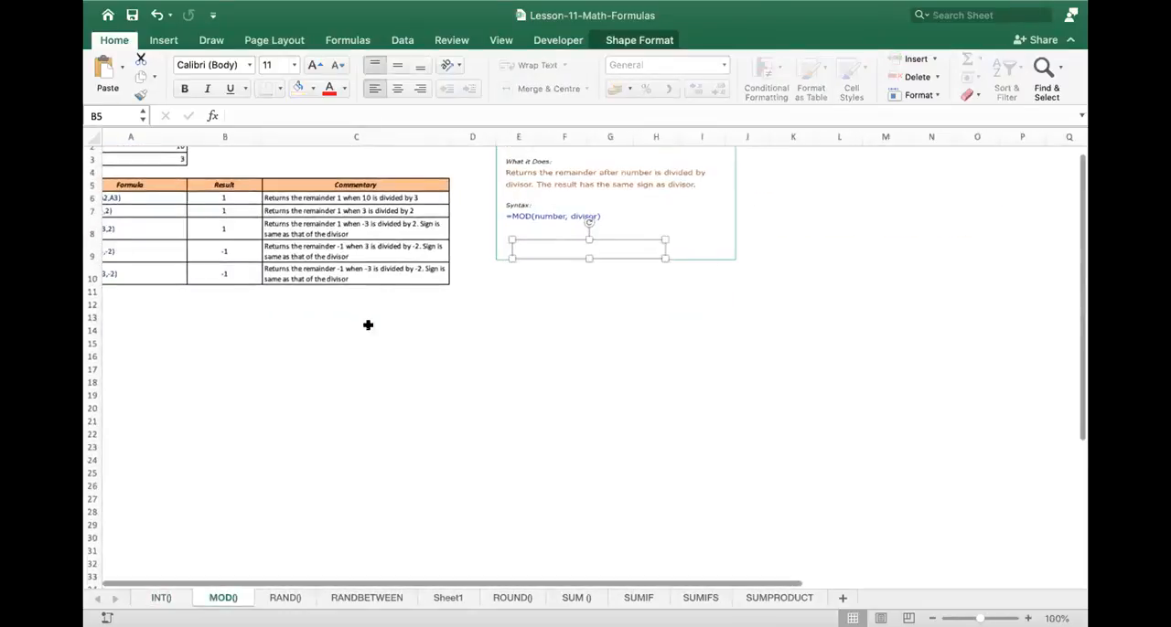
scroll(367, 325, "up", 3)
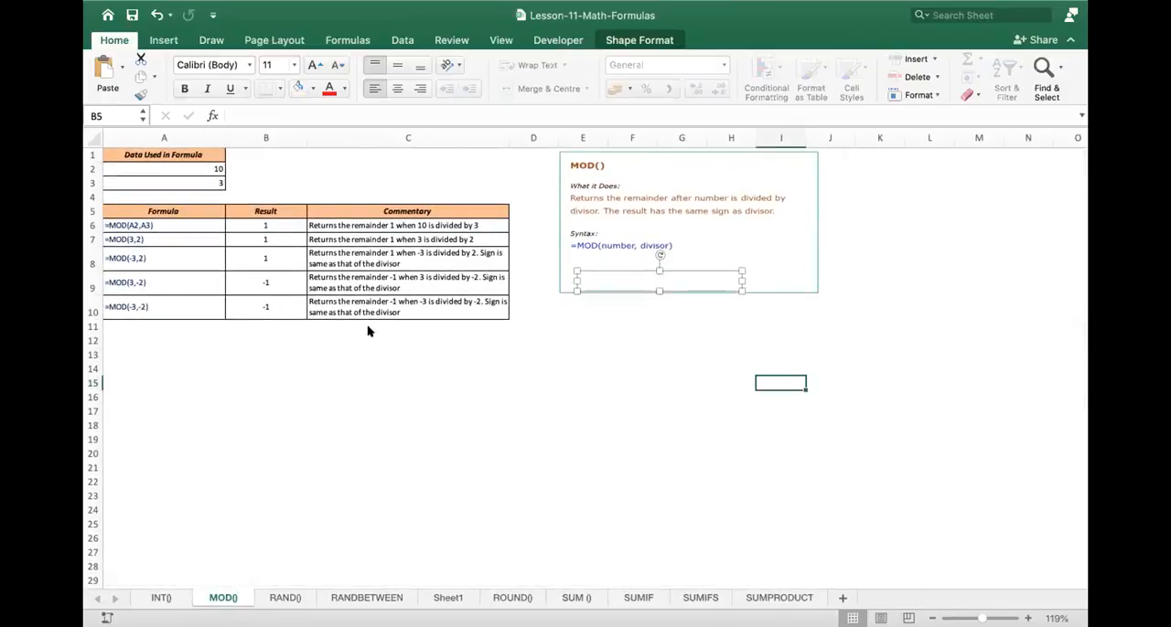
- Return to the INT() sheet and enlarge the font of B3:C3 to 16
left_click(161, 598)
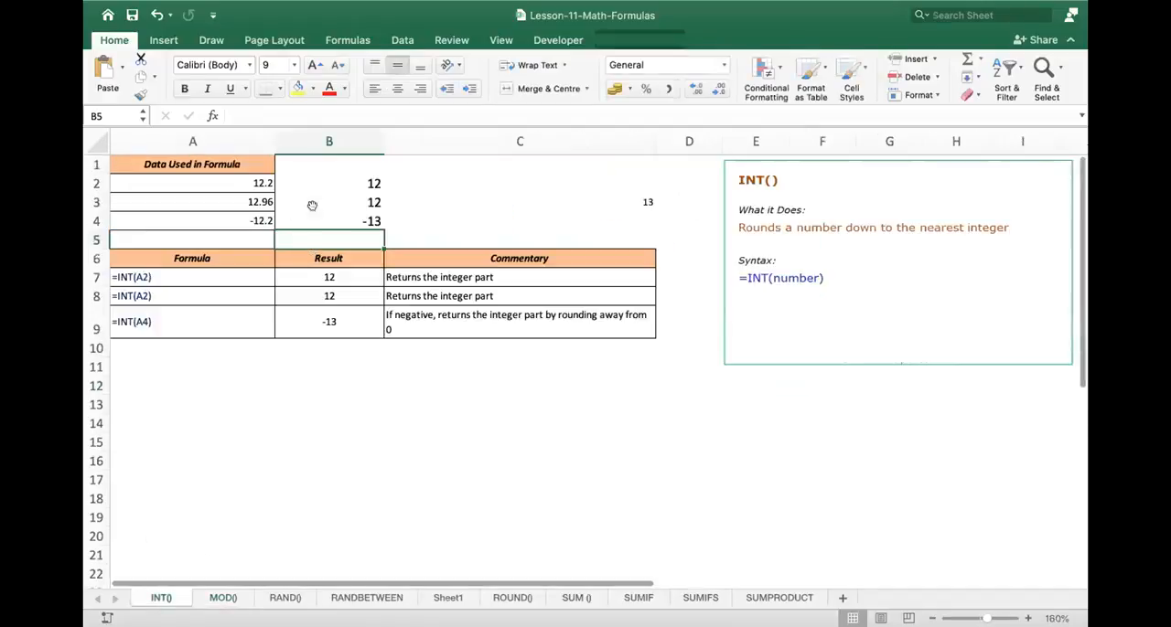
left_click(380, 199)
left_click_drag(361, 199, 553, 199)
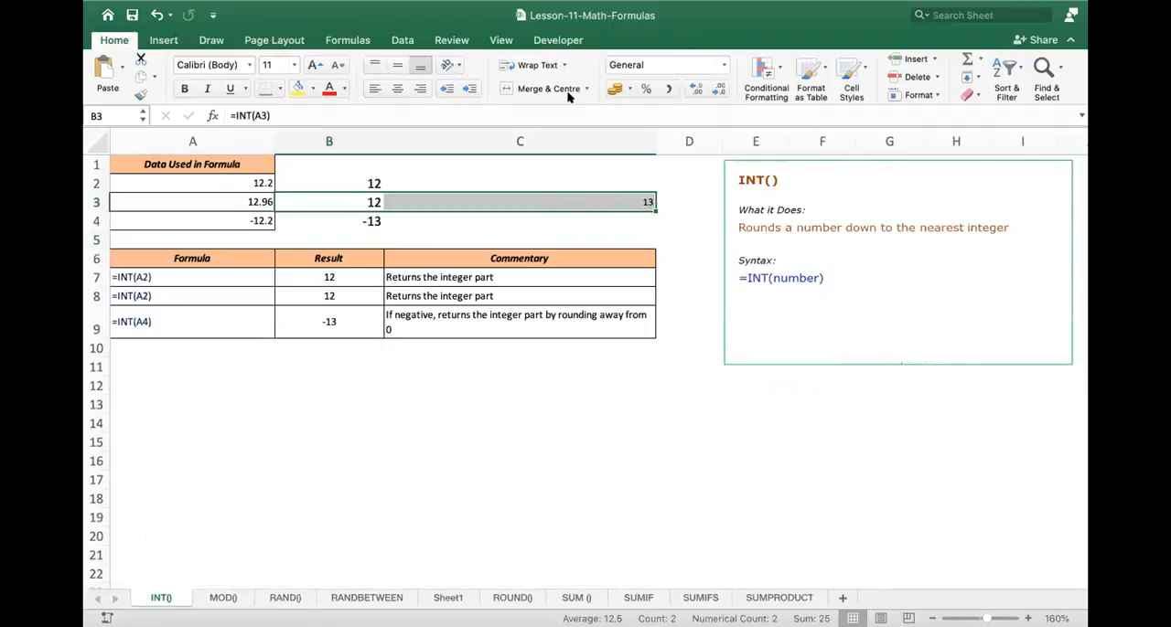
left_click(314, 65)
left_click(313, 65)
left_click(314, 65)
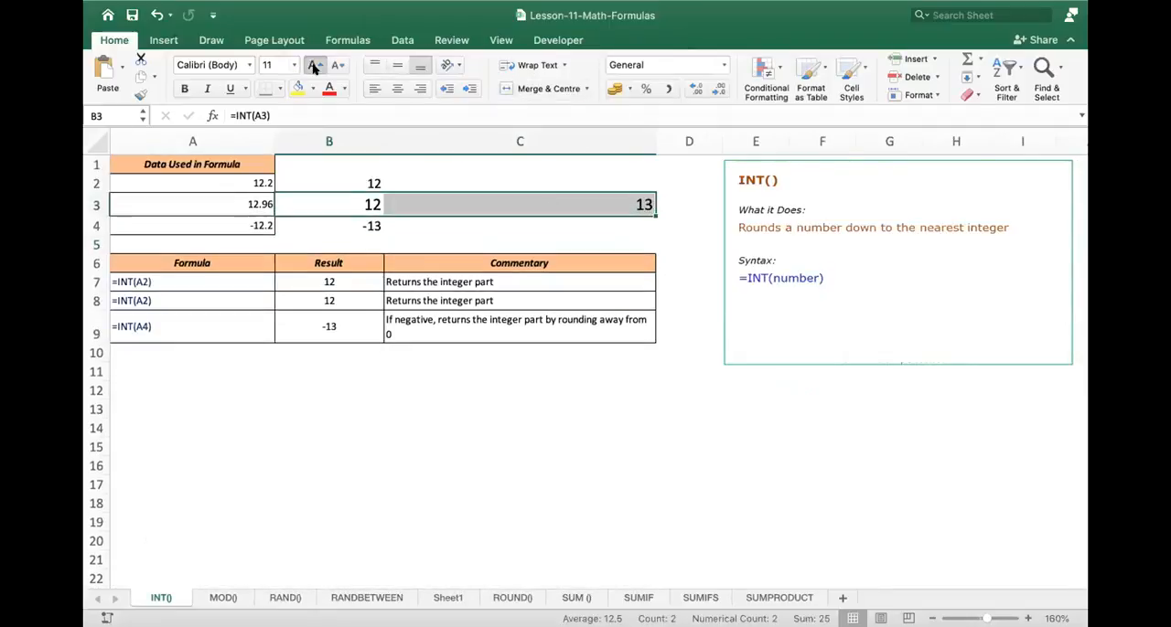
- Compare the INT formula in B3 with the ROUND formula in C3, both based on A3
left_click(243, 205)
left_click(320, 200)
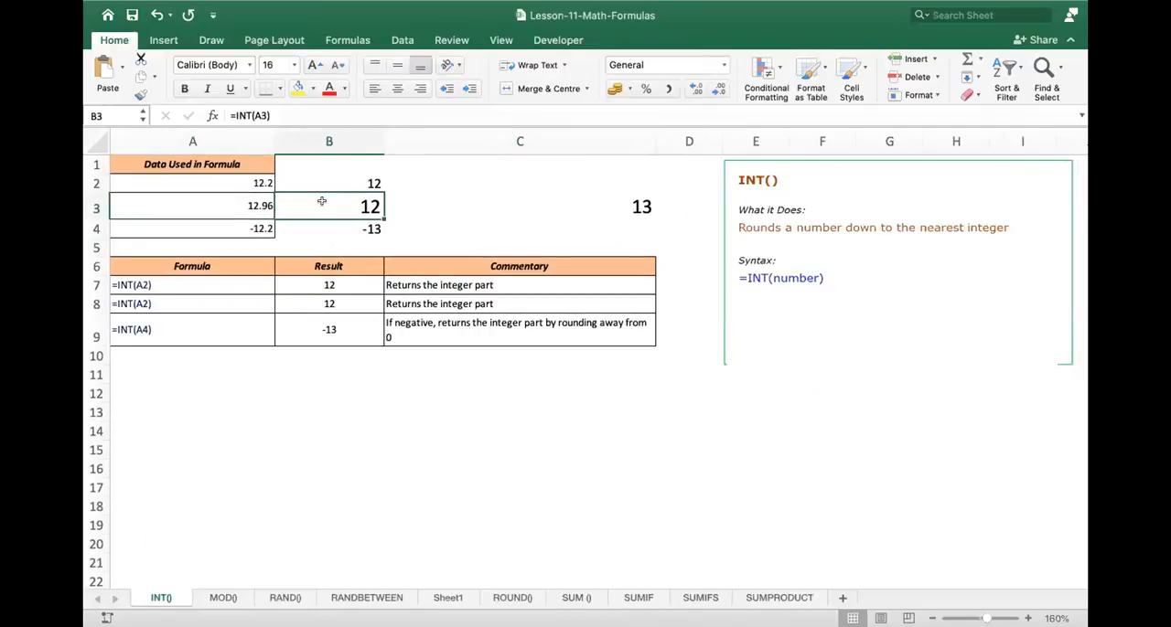
double_click(322, 201)
key("Escape")
key("Right")
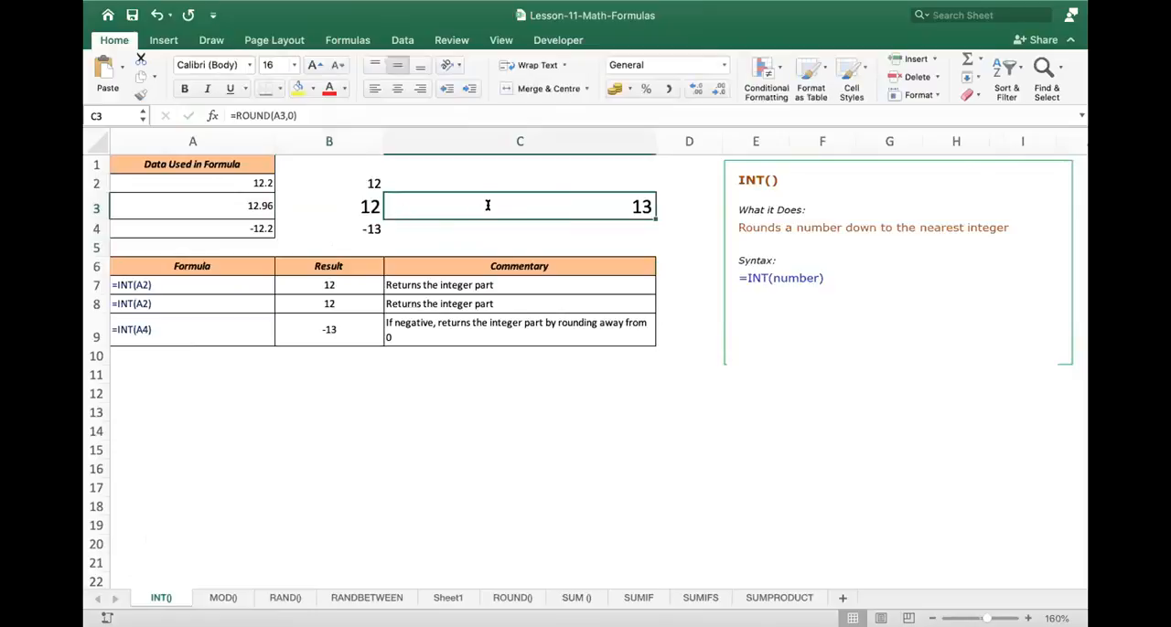
double_click(484, 203)
key("Return")
key("Up")
key("Left")
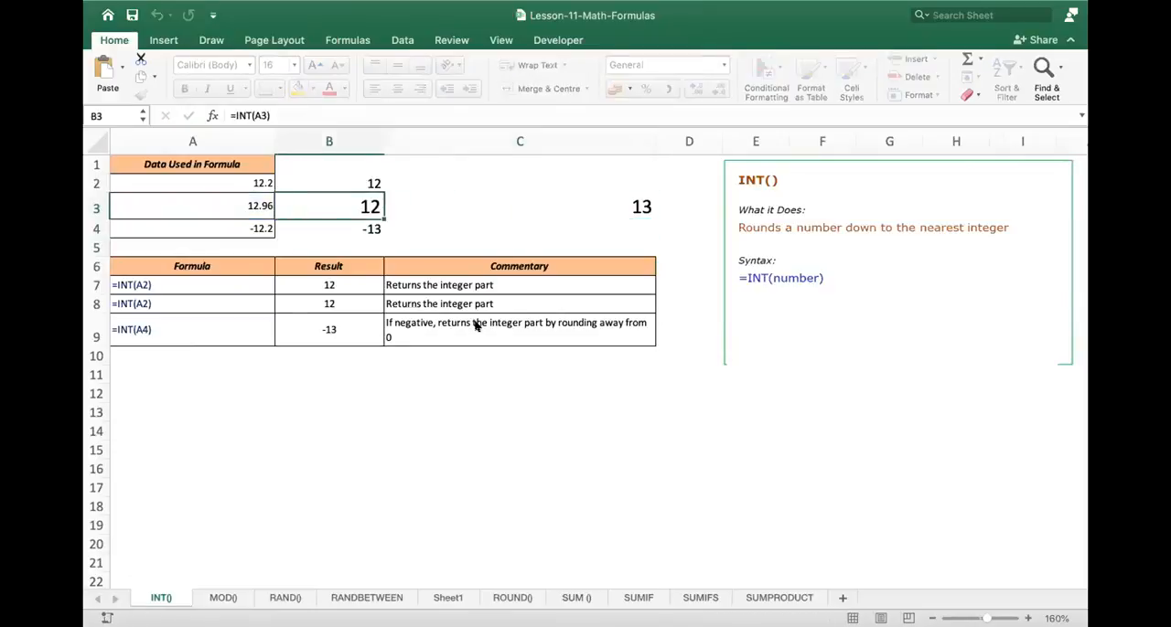
- Compare the INT formulas in B3 and B4 for the positive and negative values
key("Down")
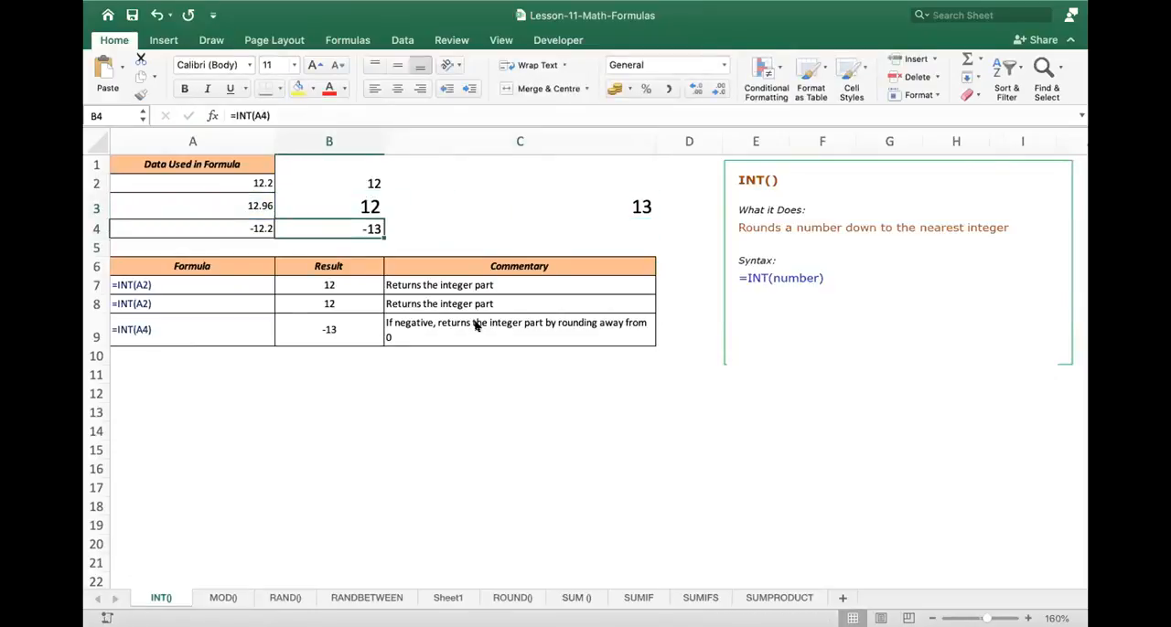
key("Up")
key("Down")
key("Up")
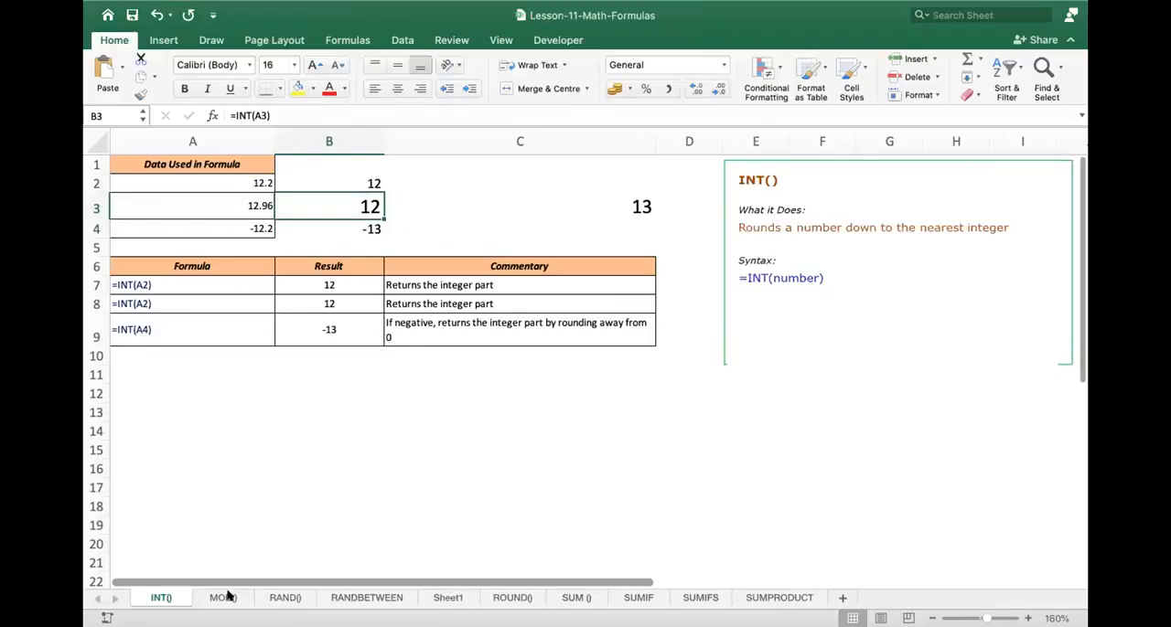
- Switch to the MOD() sheet and inspect the cells referenced by the example formula in B6
left_click(225, 597)
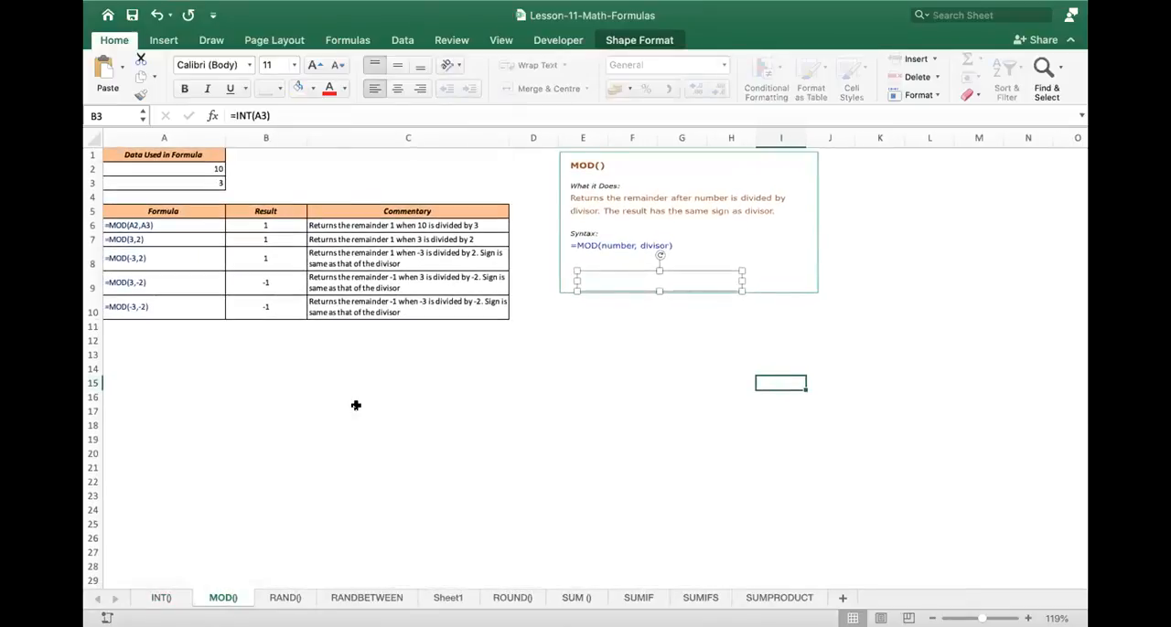
left_click(236, 167)
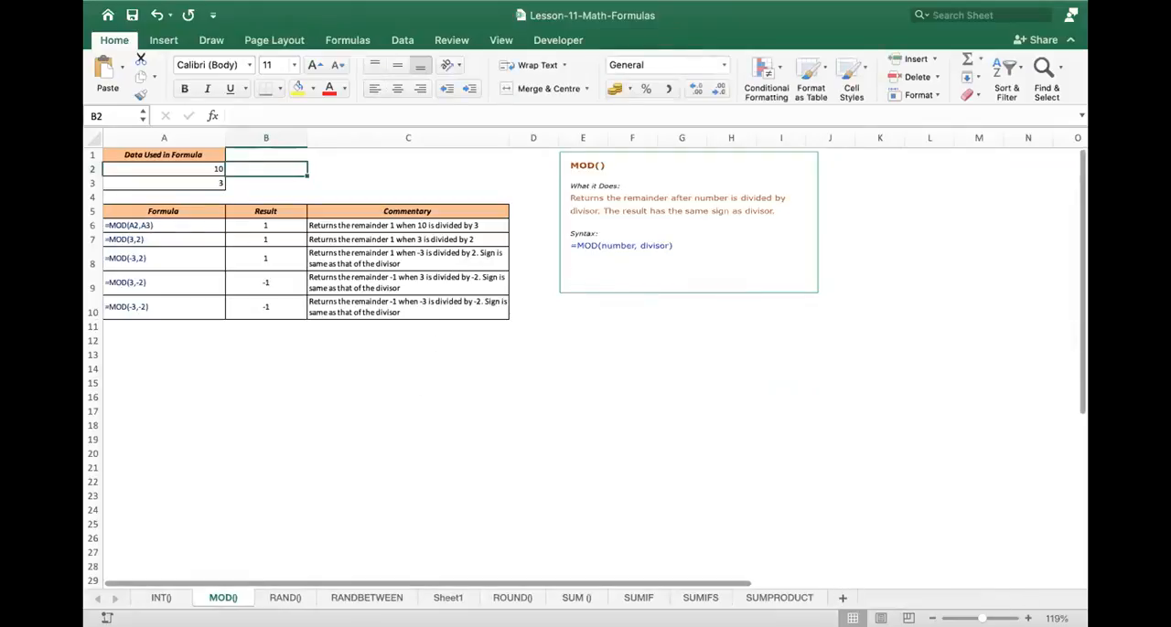
scroll(214, 416, "up", 5)
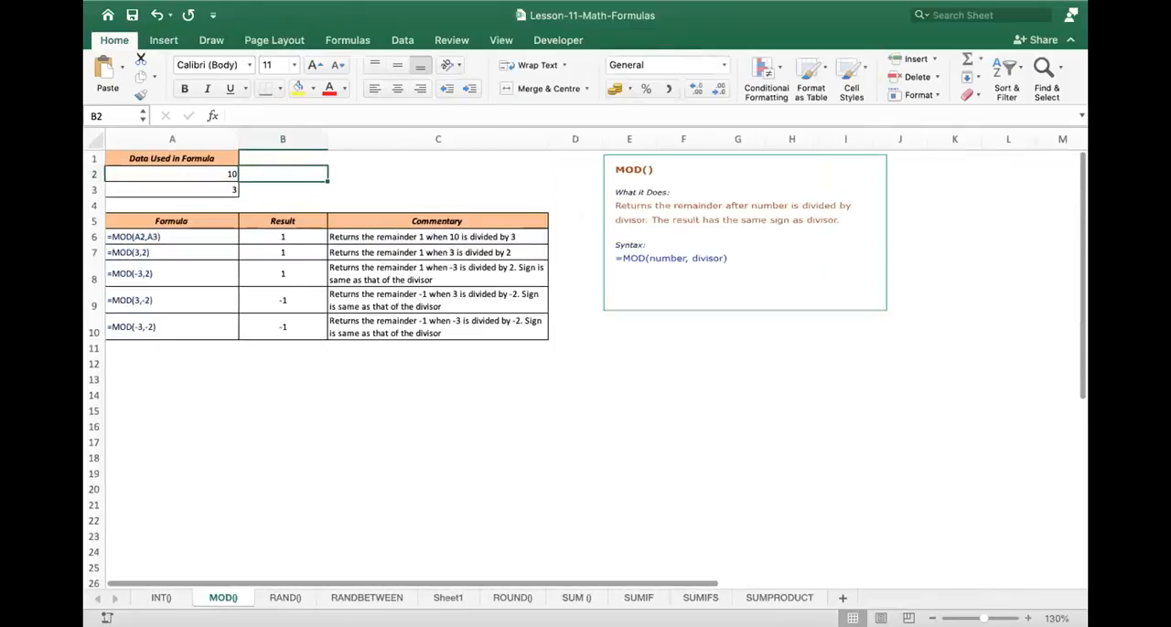
scroll(308, 301, "up", 2)
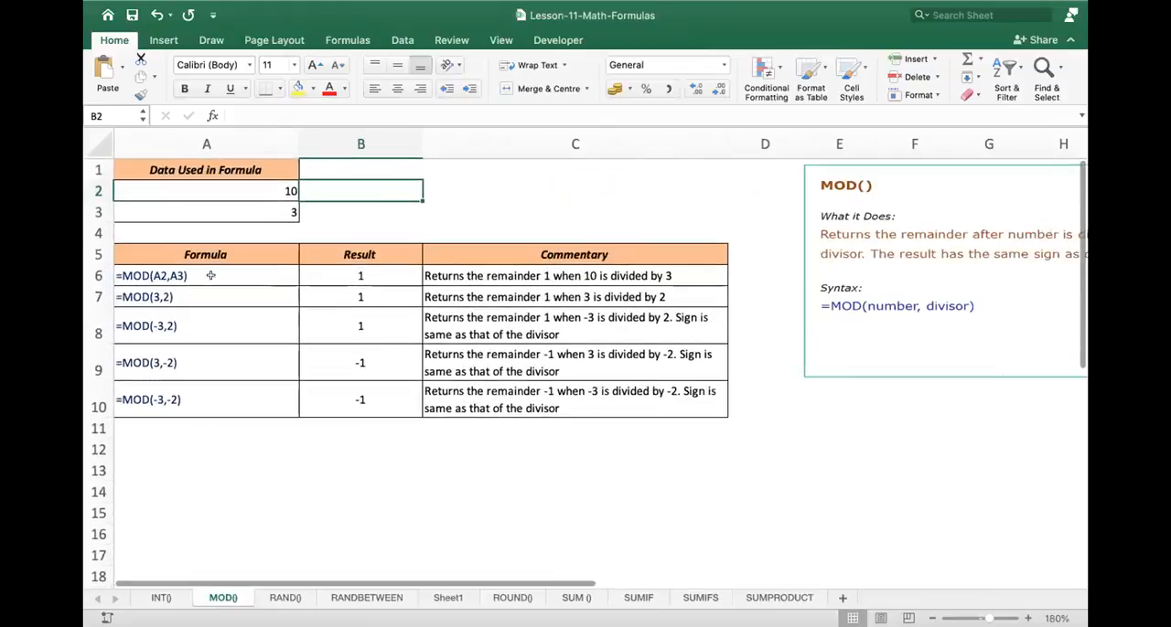
left_click(380, 274)
double_click(379, 275)
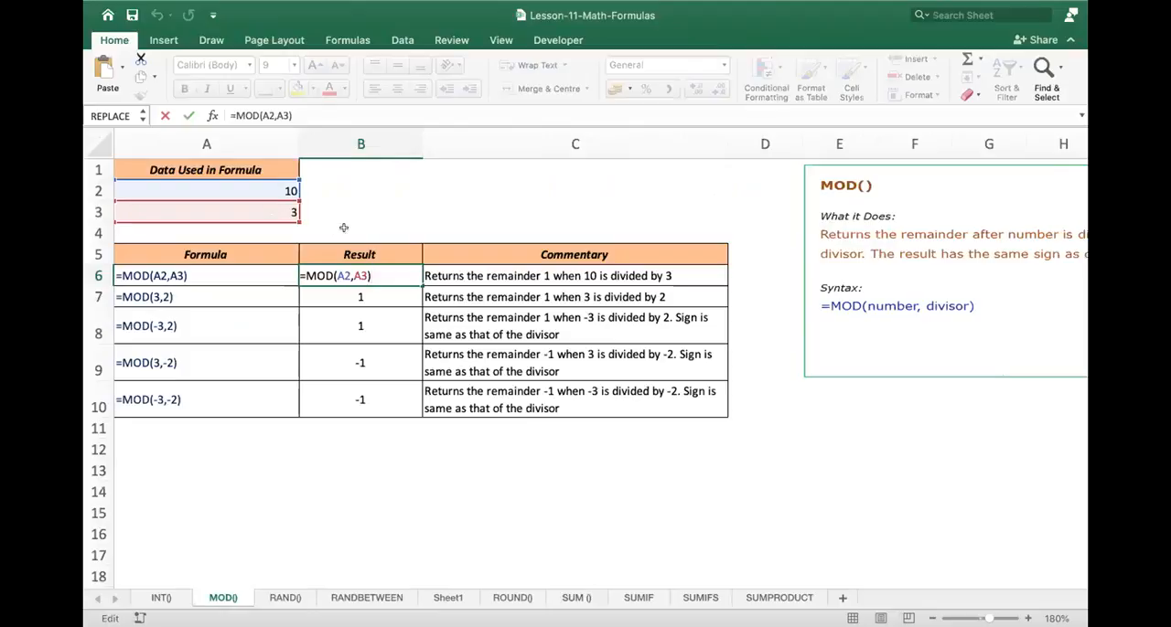
key("Return")
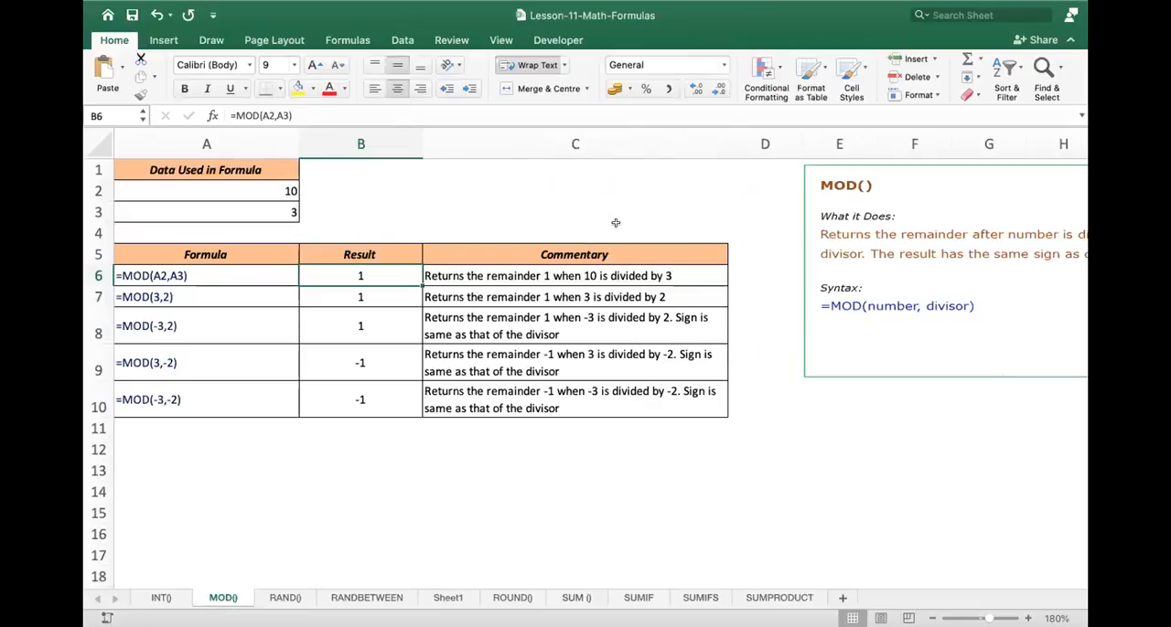
- Enter =A2/A3 in B2 on the MOD() sheet to divide the two data values
left_click(370, 193)
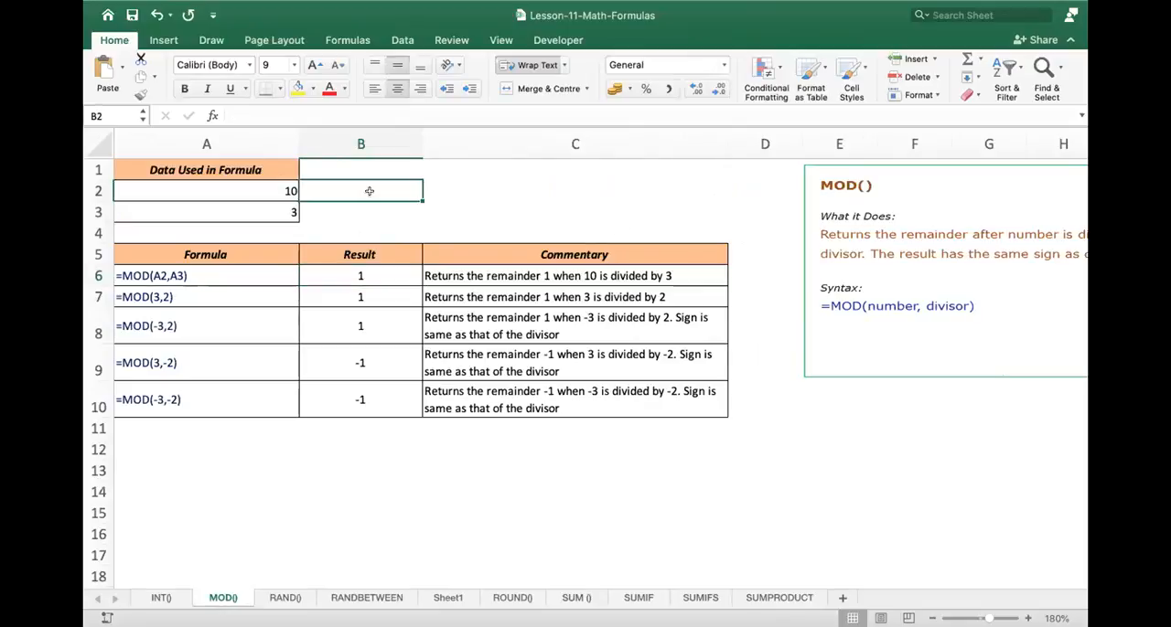
type("=")
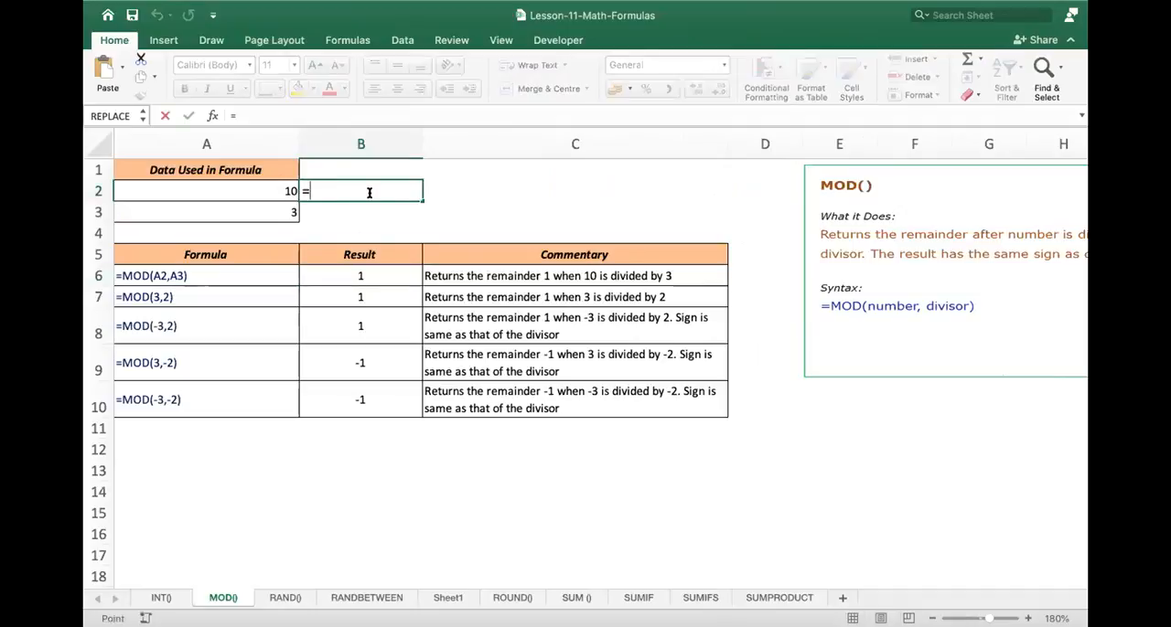
left_click(273, 188)
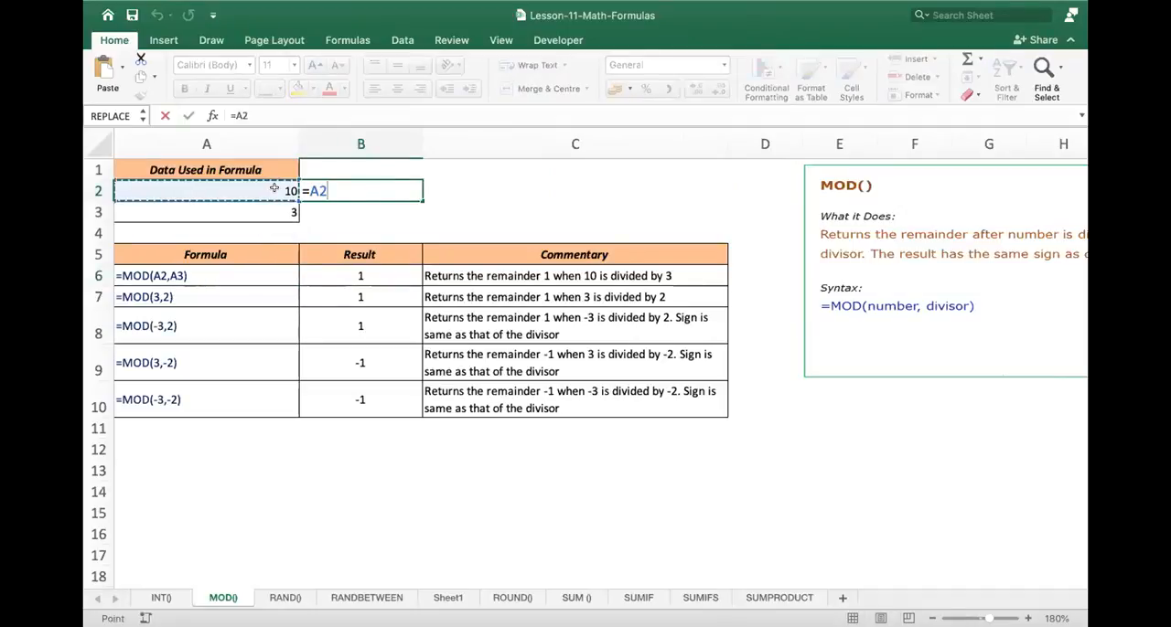
type("/3")
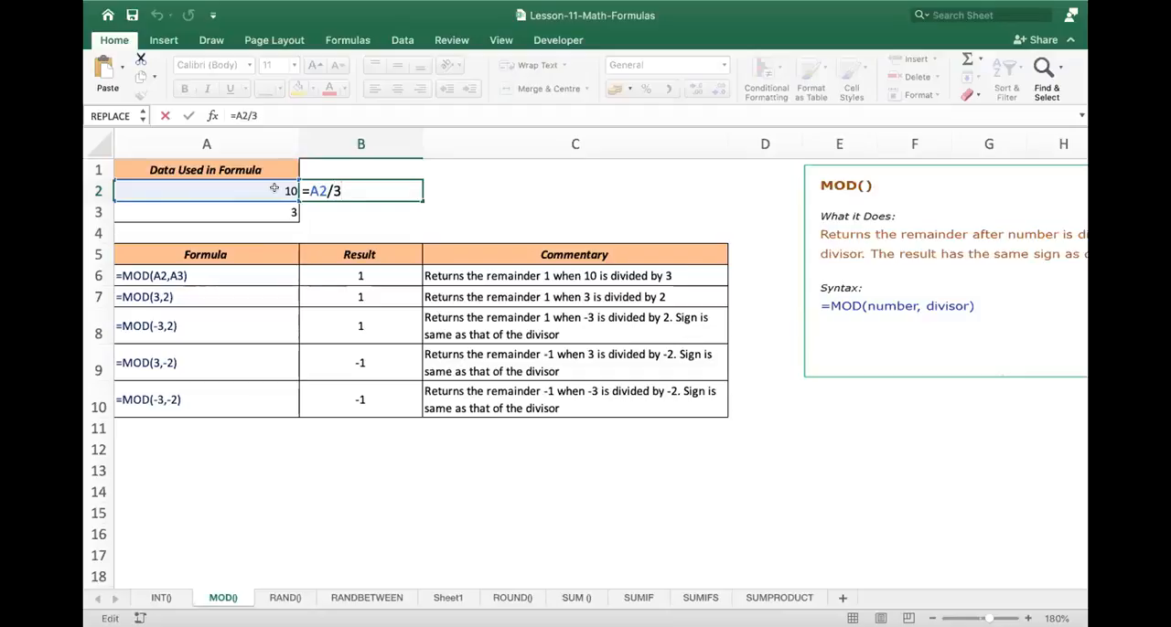
key("BackSpace")
left_click(280, 210)
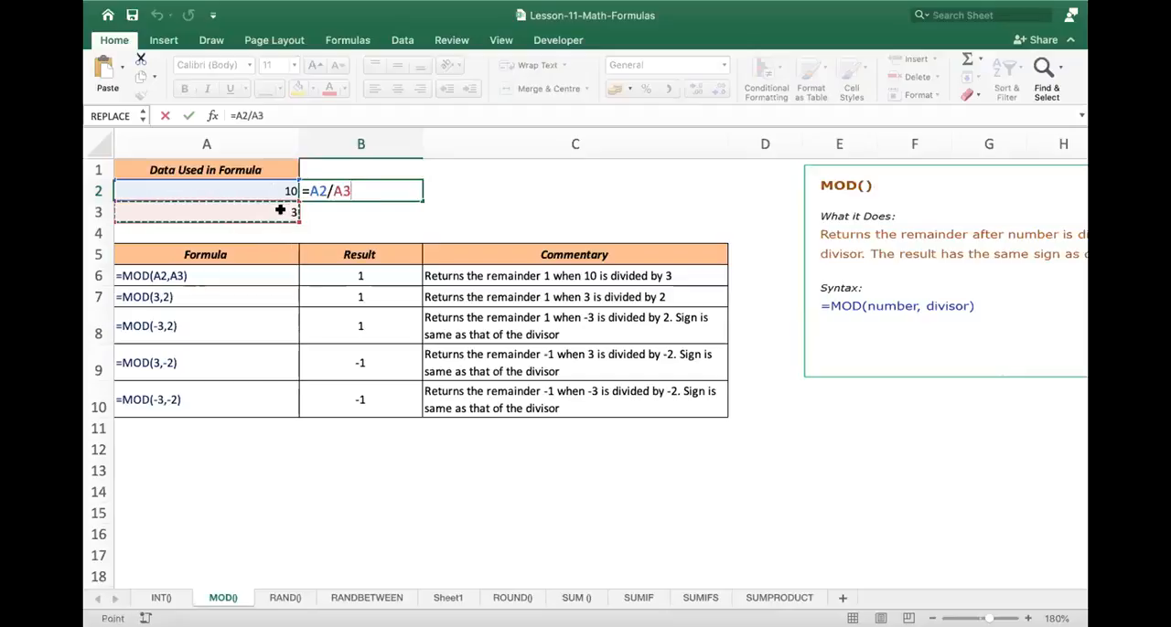
key("Return")
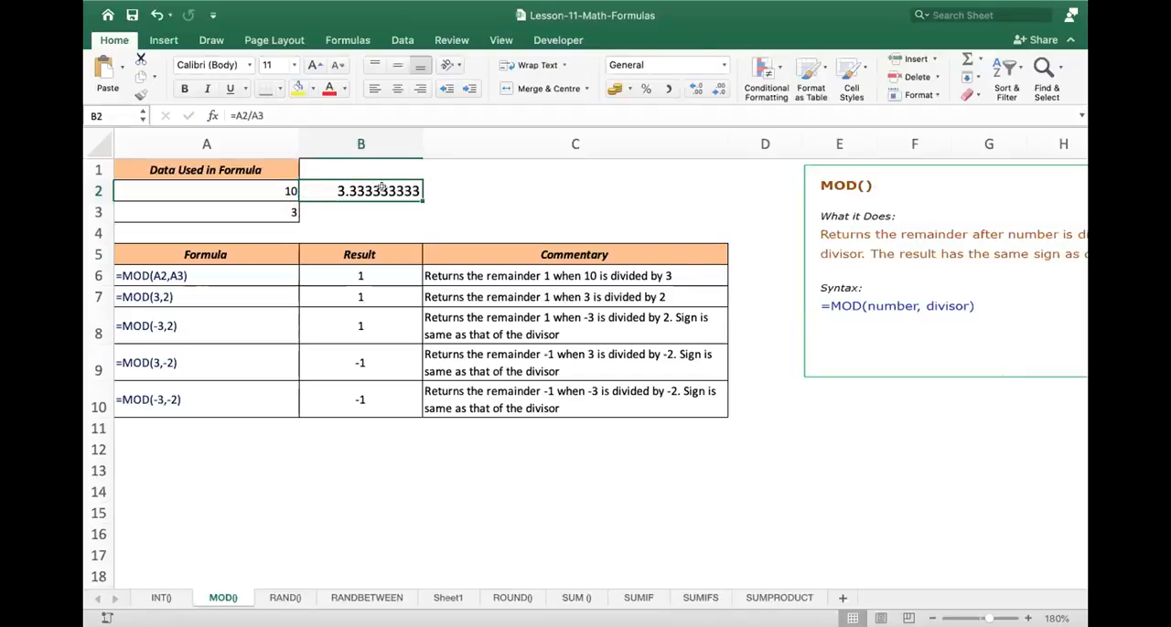
- Review the dividend in A2, the divisor in A3 and the MOD formula in B6
left_click(277, 189)
left_click(276, 207)
left_click(360, 278)
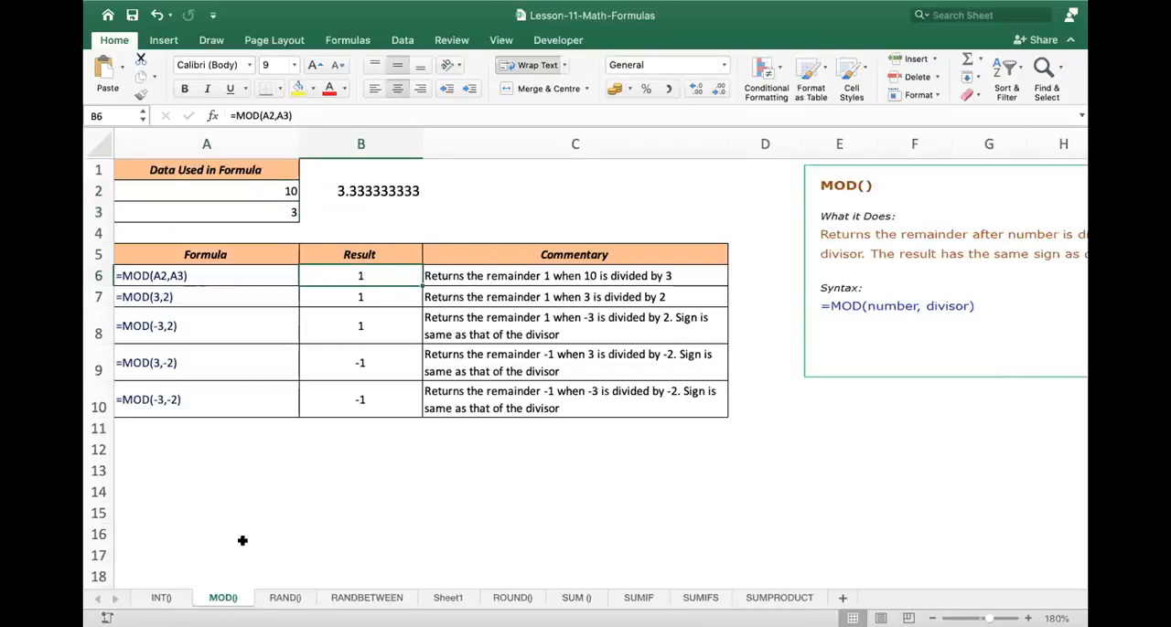
- Switch to the RAND() sheet and review the example formulas in A3:A6
left_click(283, 598)
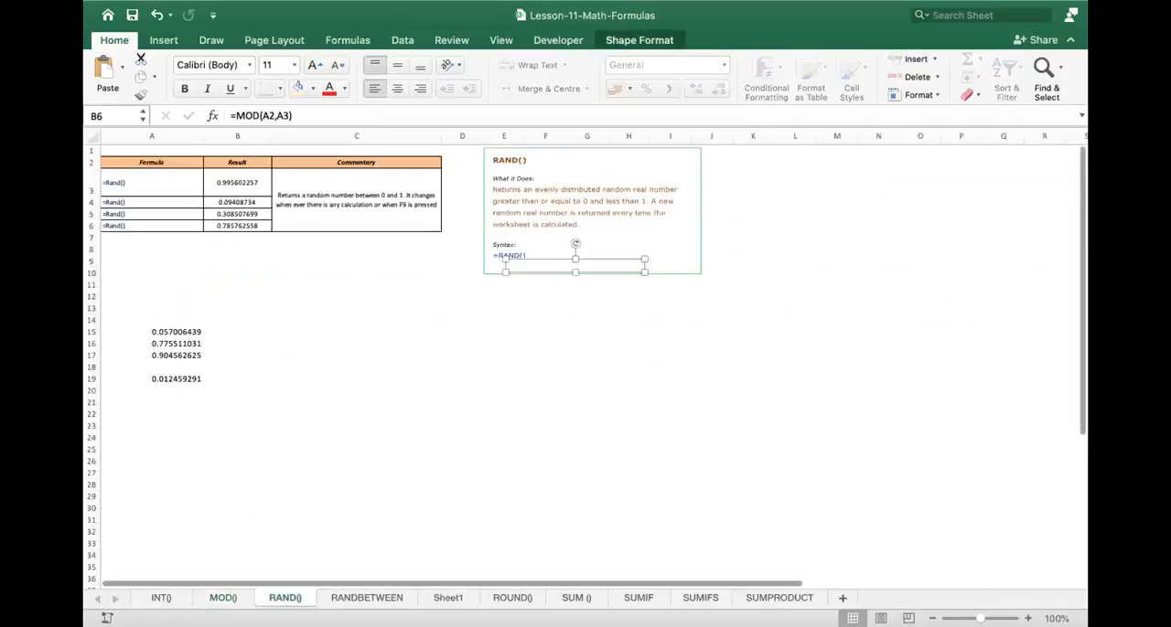
scroll(788, 458, "up", 4)
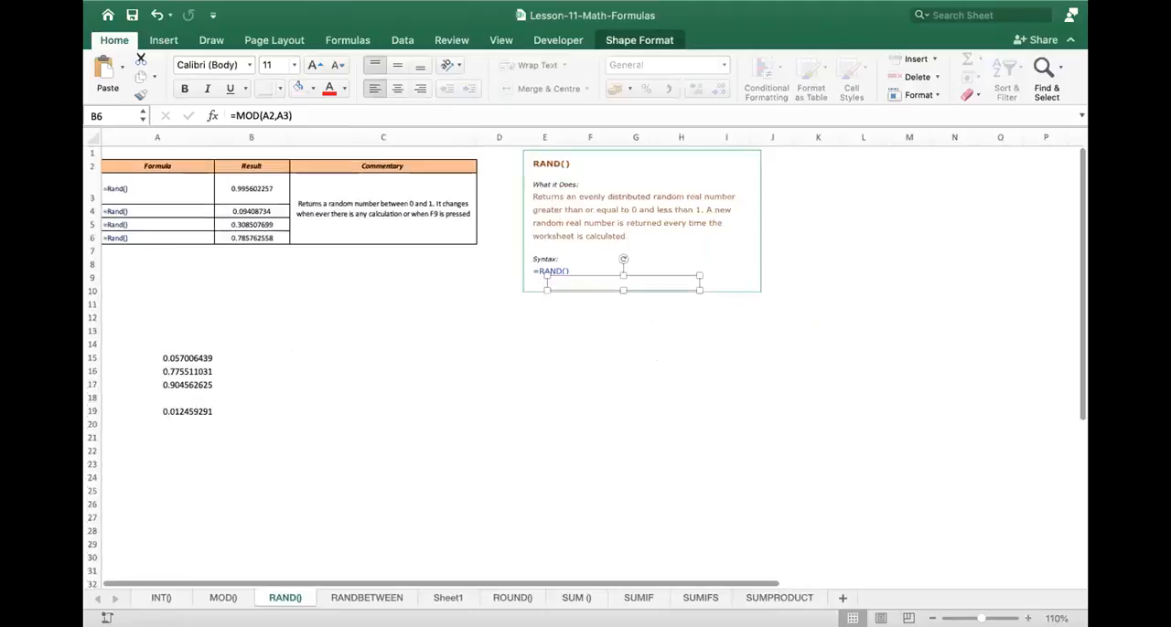
scroll(788, 461, "up", 4)
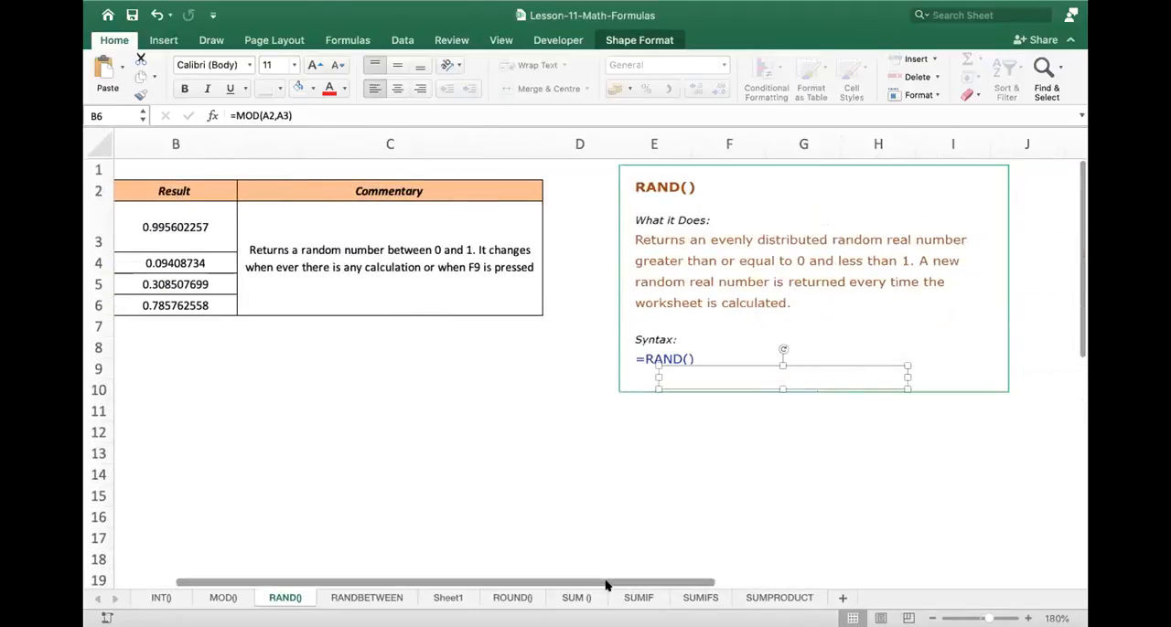
left_click_drag(606, 585, 465, 580)
left_click_drag(185, 215, 189, 301)
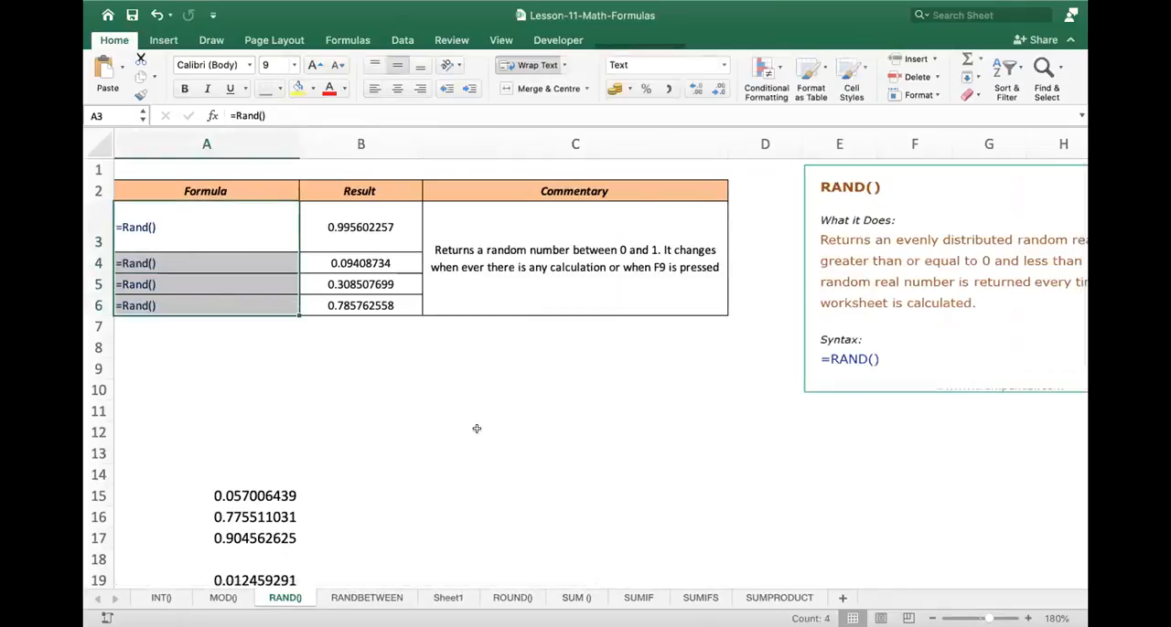
- Enter =rand() in C11 of the RAND() sheet to generate a random number
left_click(527, 401)
type("=rand(")
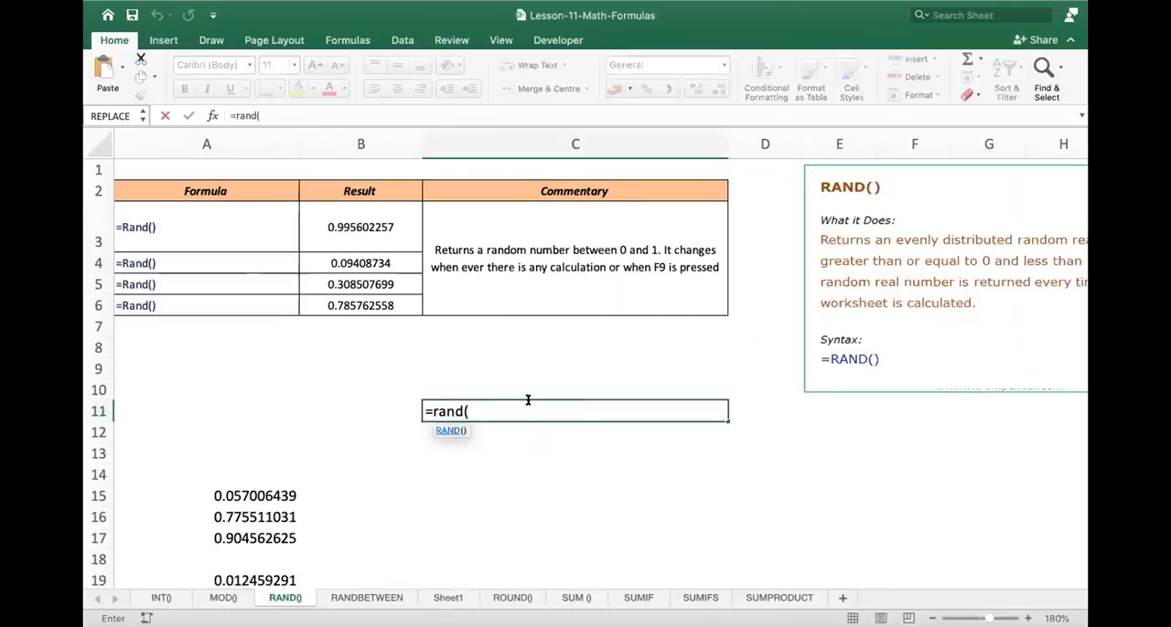
type(")")
key("Return")
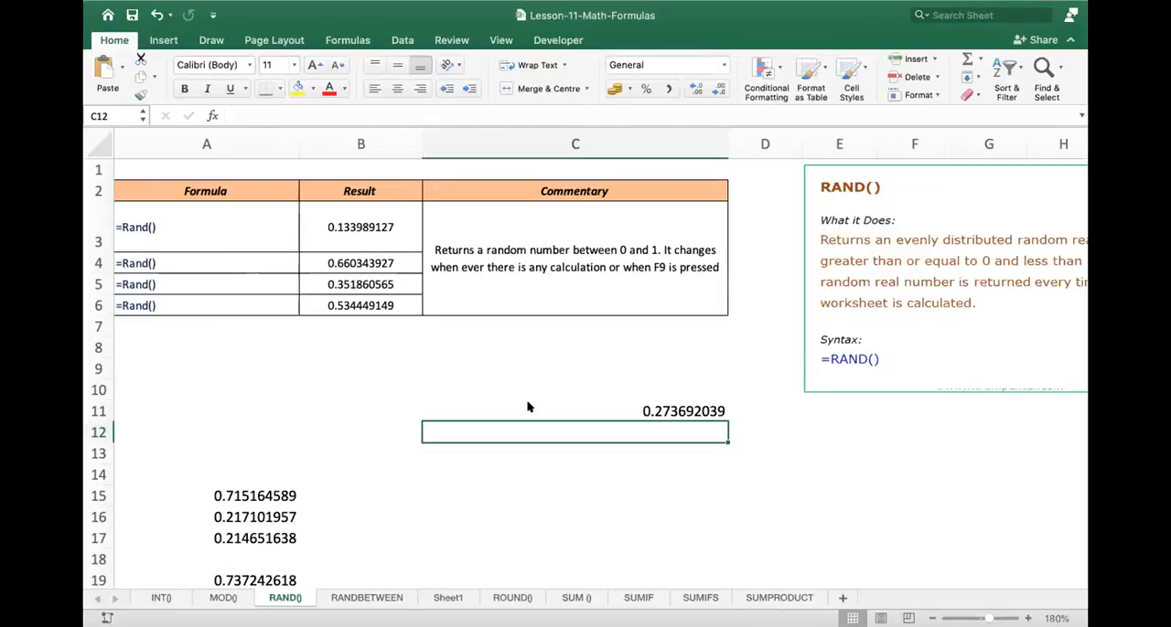
- Enter a second random number formula, =rand(), in C12
type("=rand")
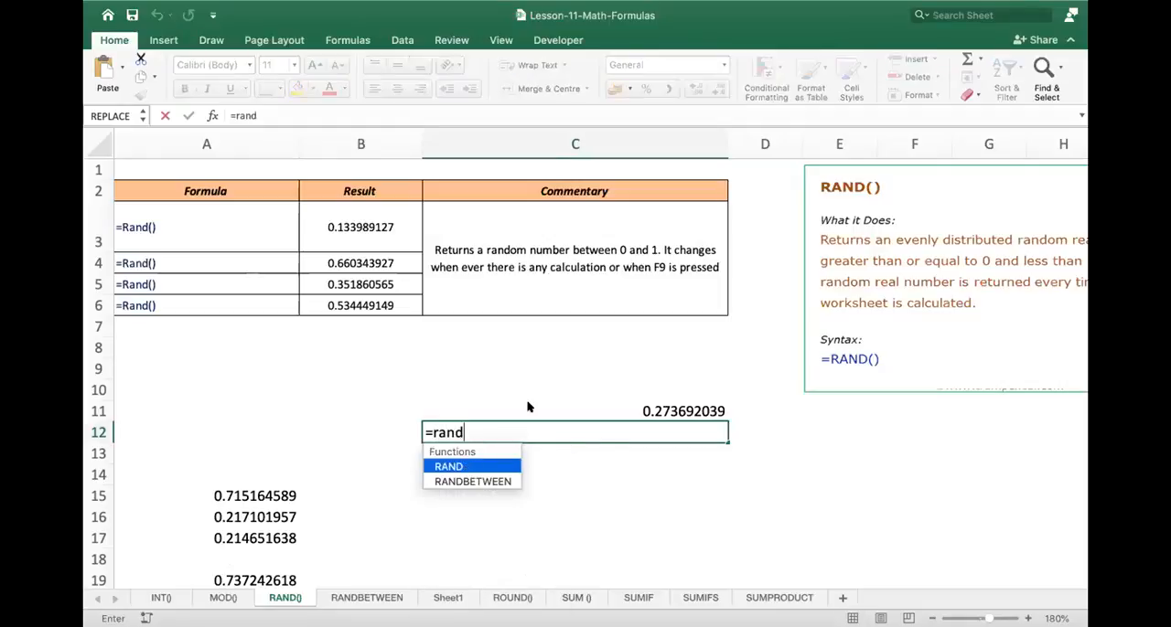
type("()")
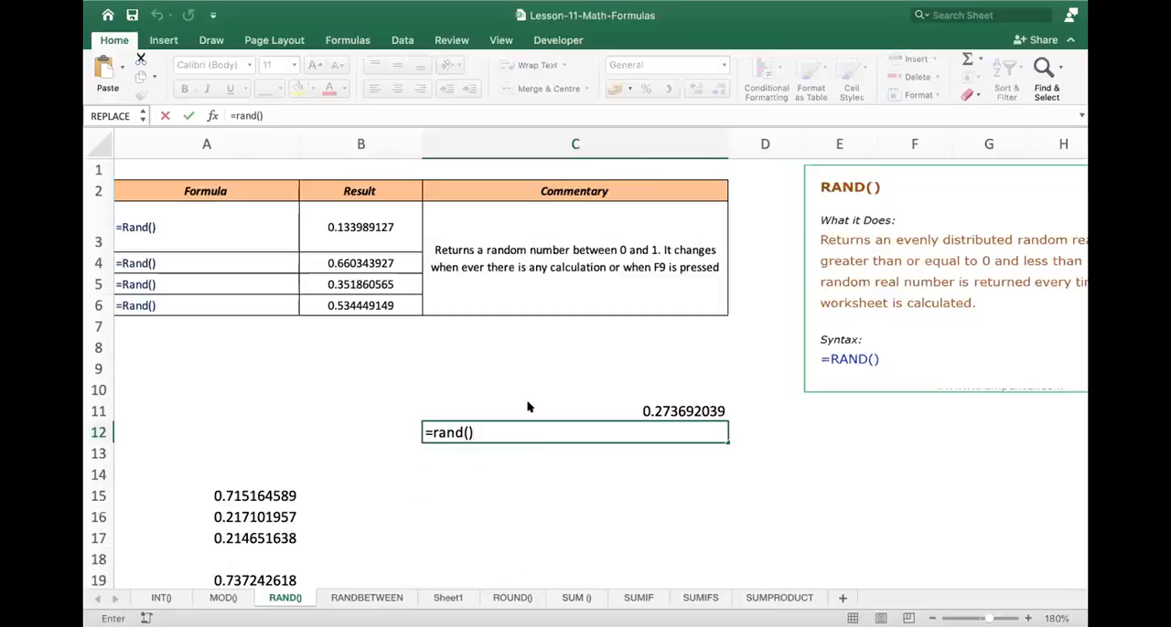
key("Return")
key("Up")
key("Up")
key("Down")
key("Down")
- Enter a third random number formula, =rand(), in C13
type("=")
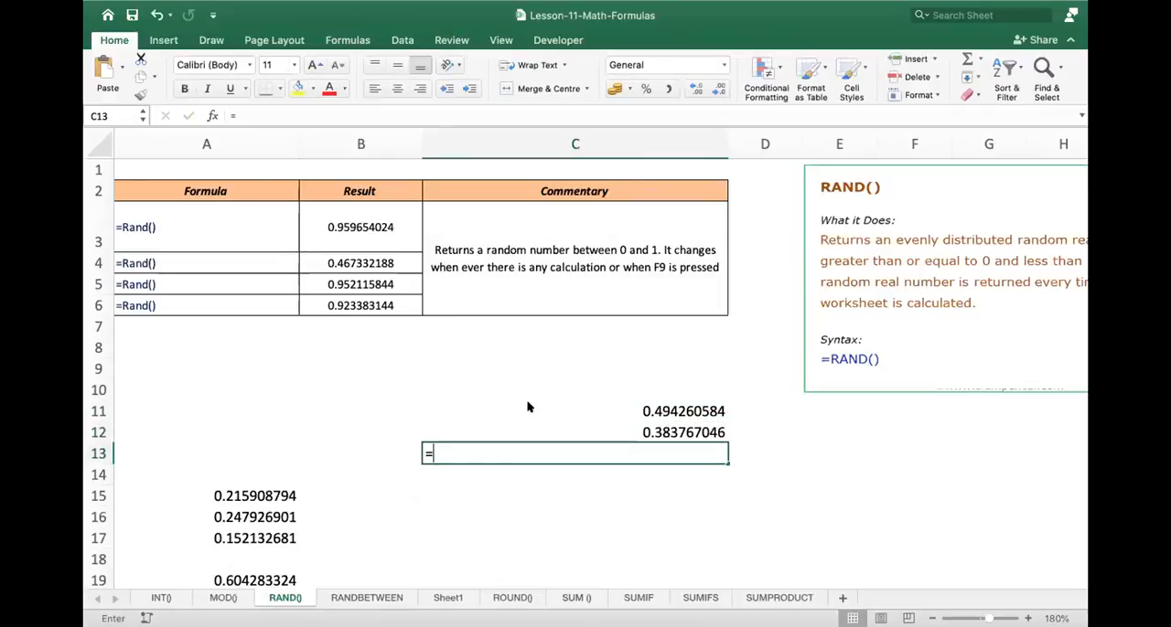
type("rand")
type("(")
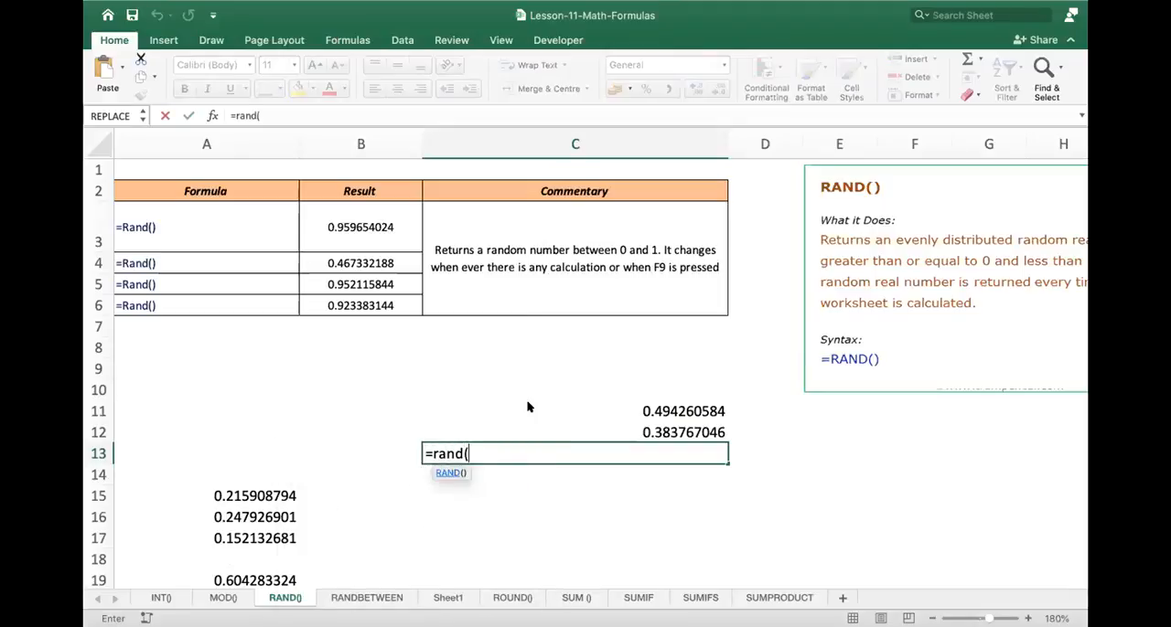
type(")")
key("Return")
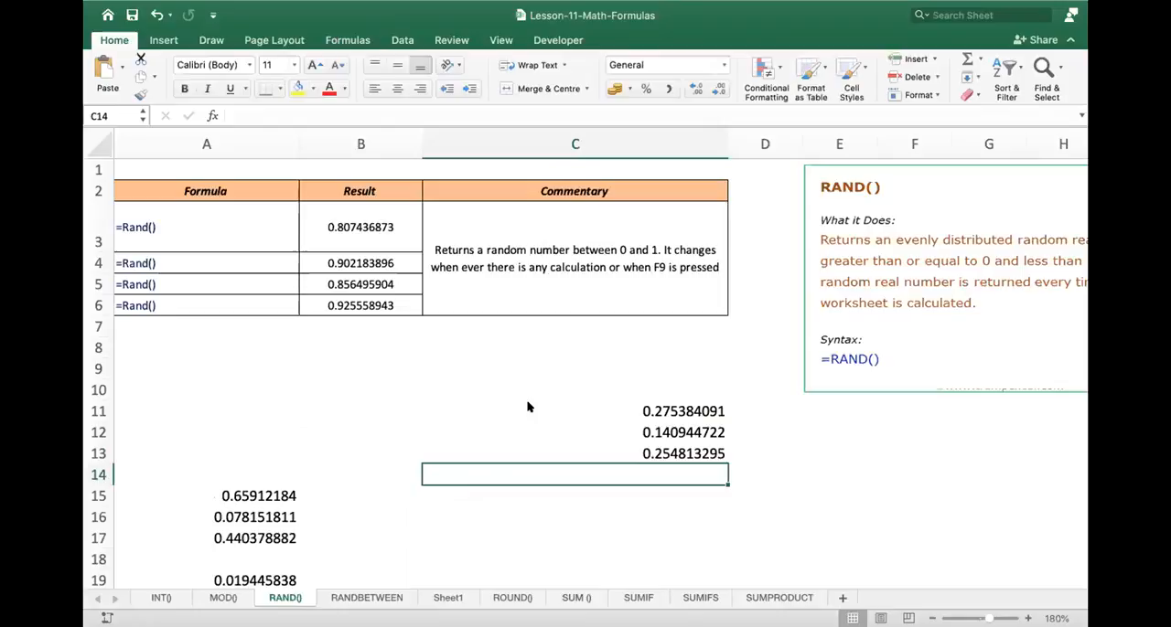
- Switch to the RANDBETWEEN sheet and clear the two numbers in A16:A17 below the example table
left_click(366, 597)
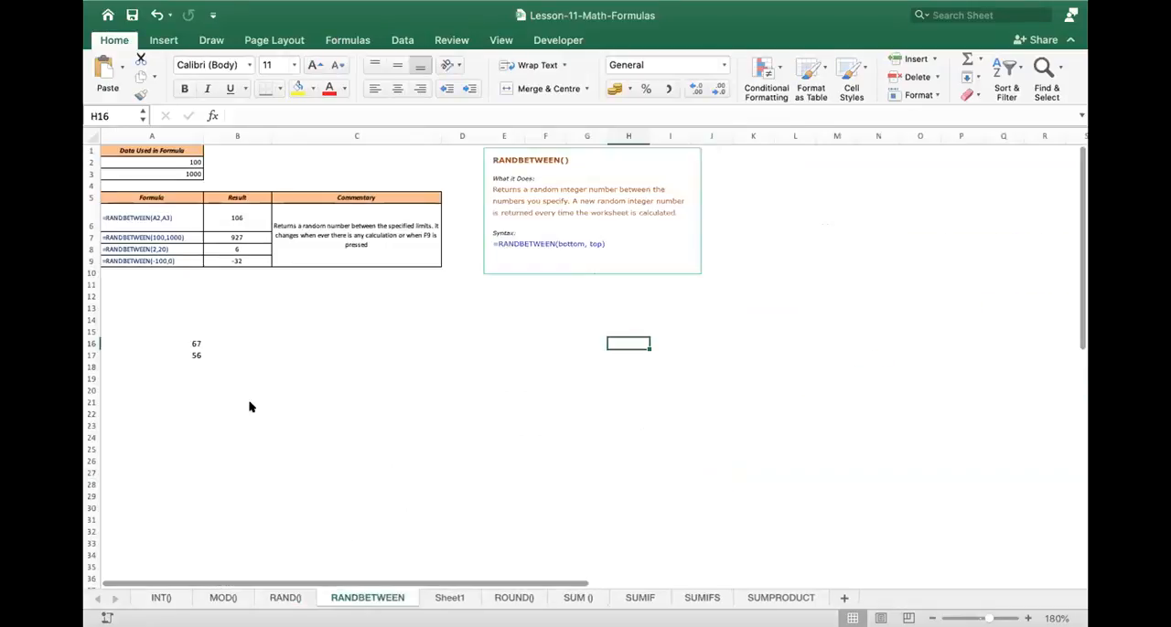
left_click_drag(989, 620, 980, 619)
scroll(250, 456, "up", 6)
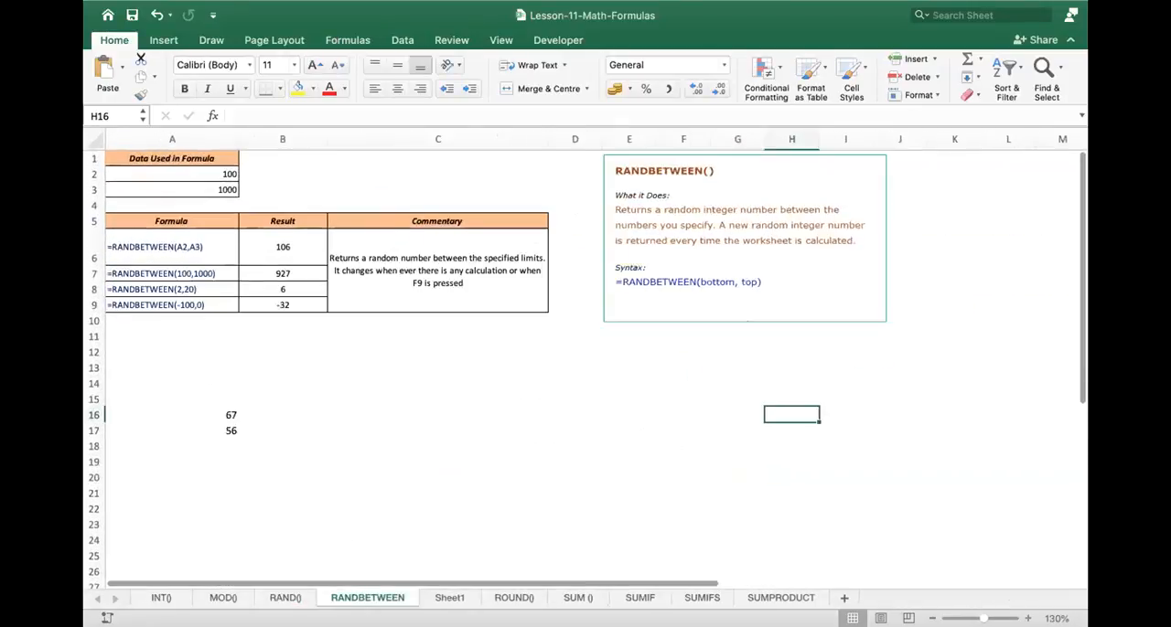
scroll(249, 453, "up", 2)
left_click(191, 439)
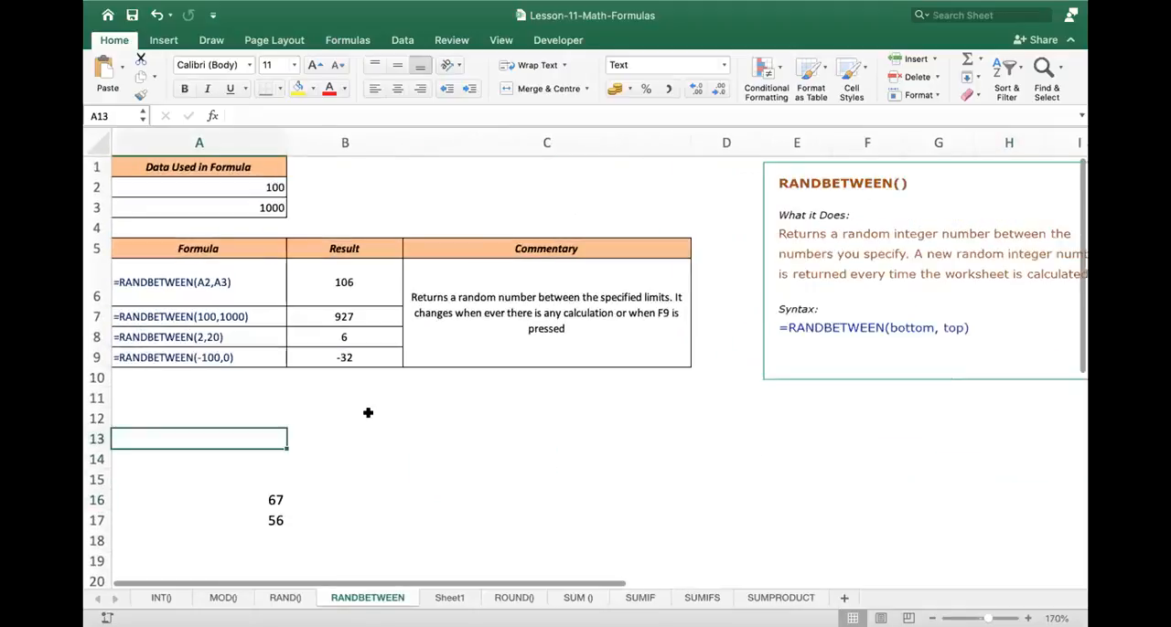
key("Down")
key("Down")
key("Down")
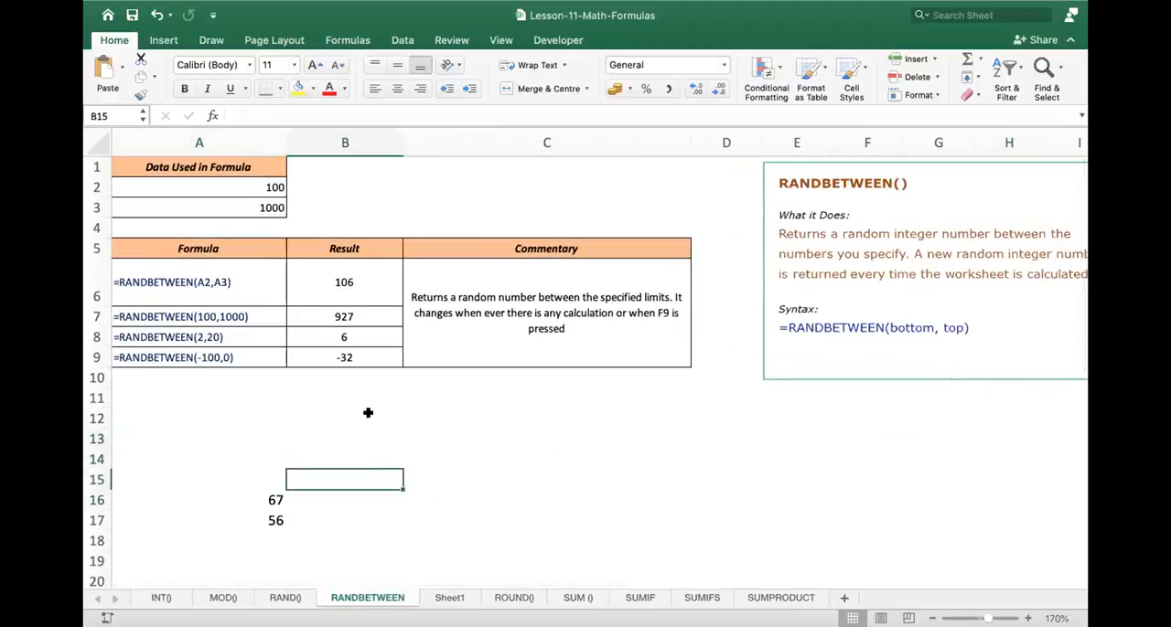
key("shift+Down")
key("Delete")
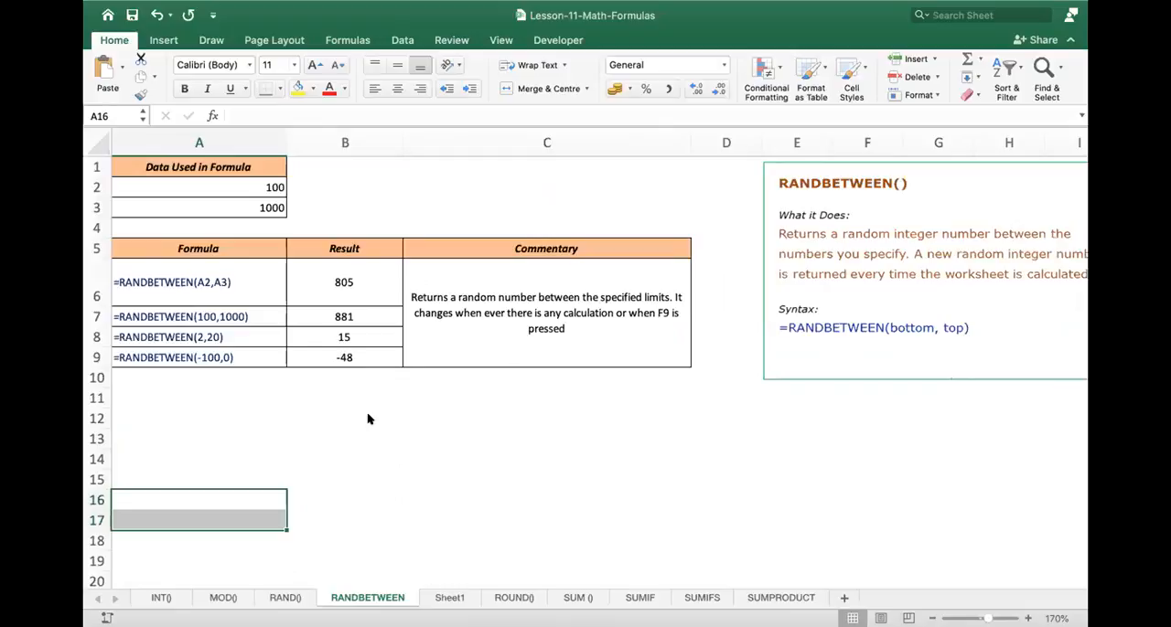
- Try to generate a random integer in A14 with =randbetween(10000,50000)
key("Up")
key("Up")
key("Right")
key("Left")
type("=rand")
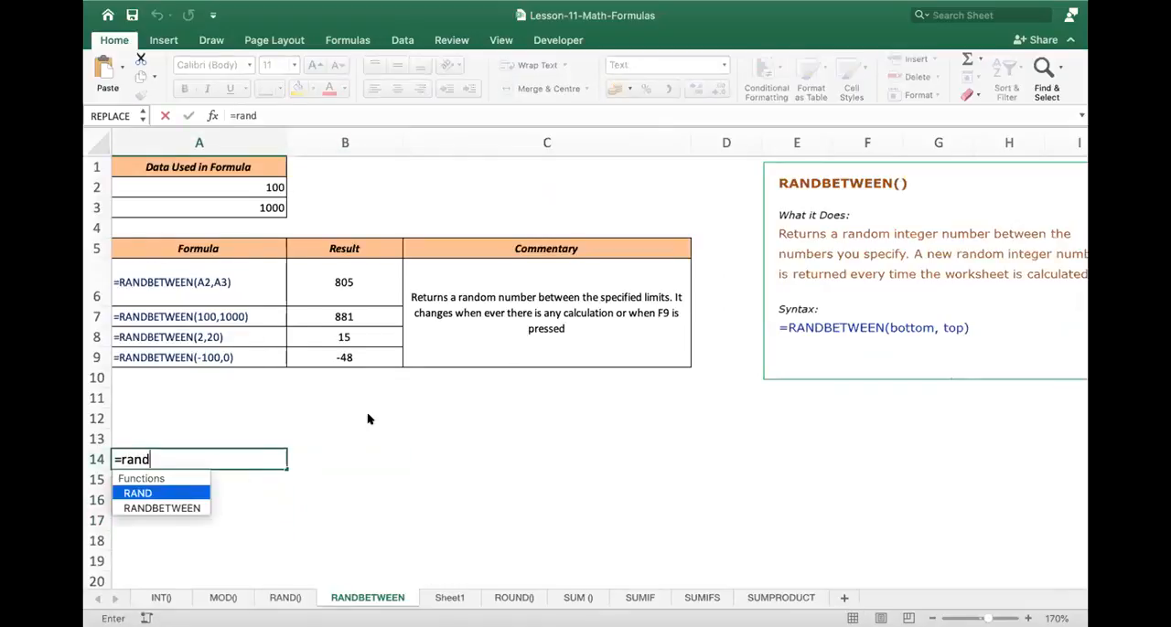
type("betwe")
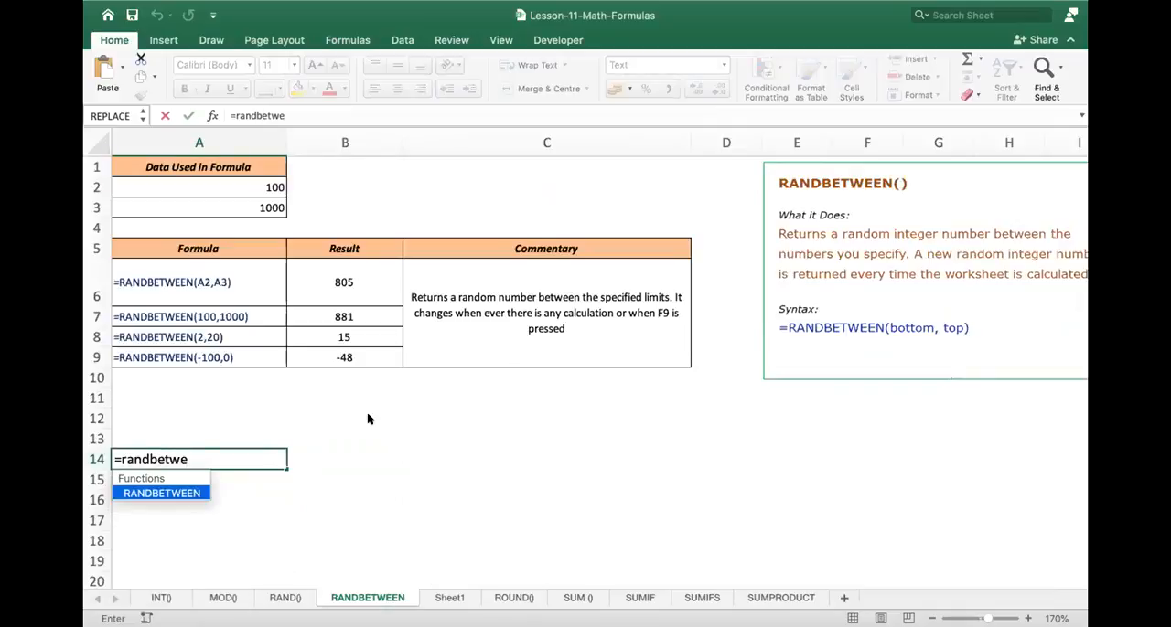
type("en(10000,5000")
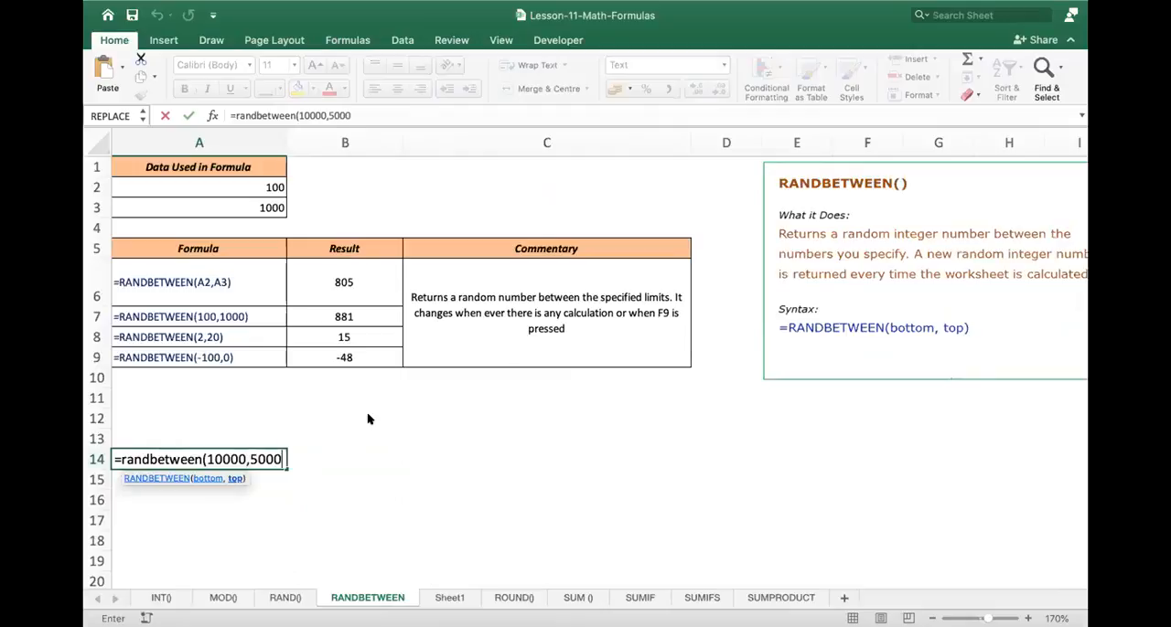
type("0)")
key("Return")
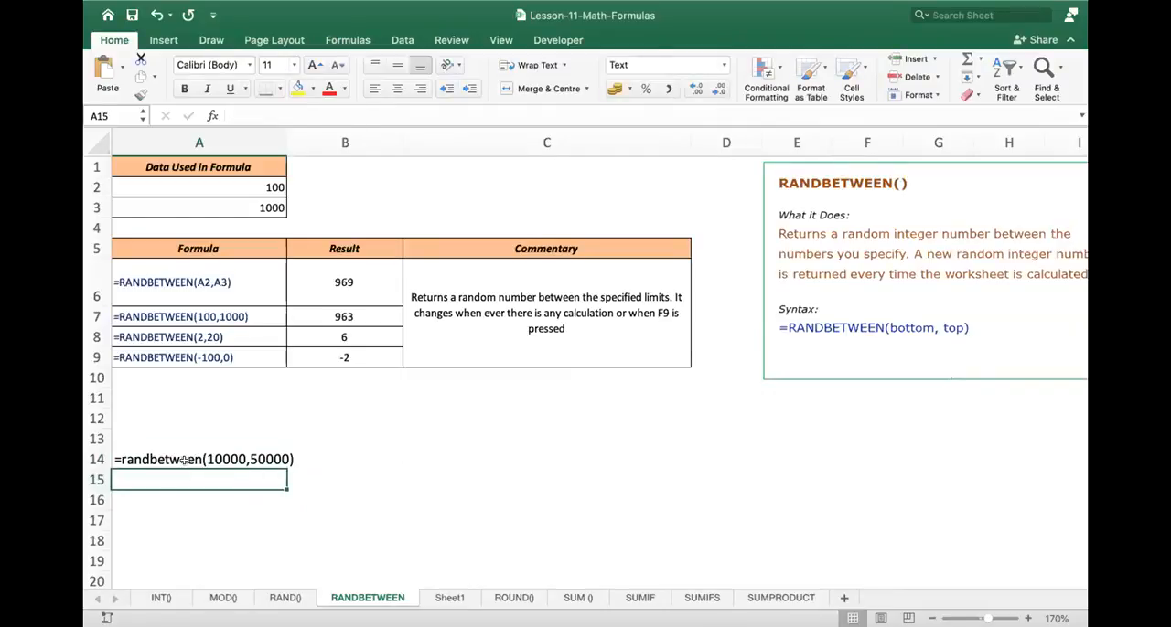
- Check the RANDBETWEEN entry in A14 and clear the cell
double_click(187, 460)
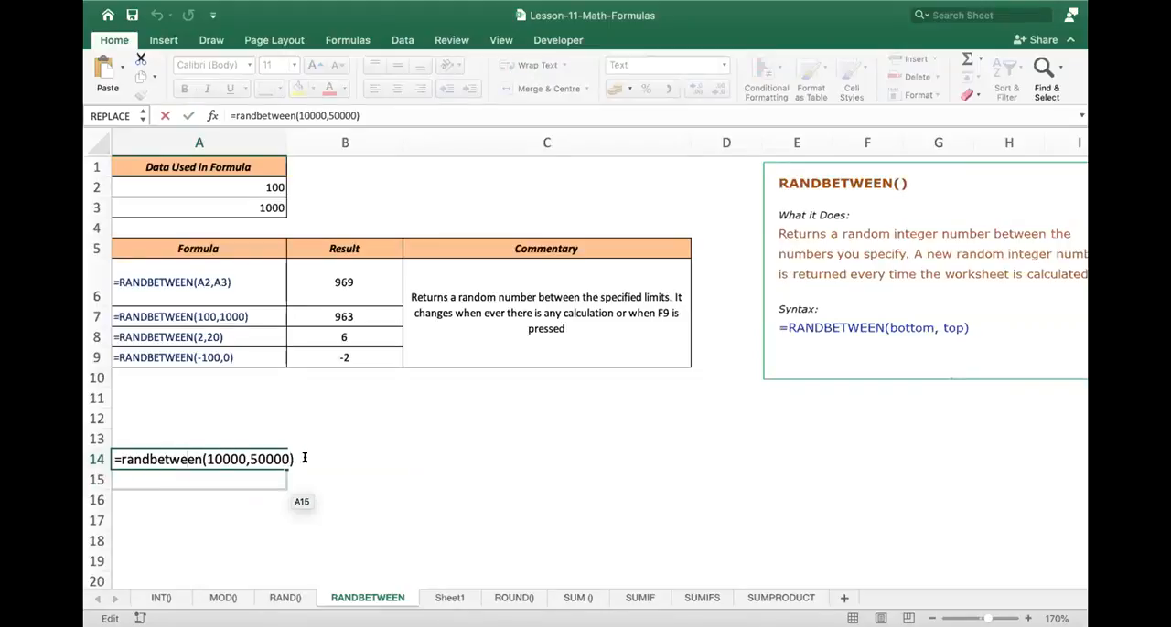
left_click_drag(305, 457, 84, 442)
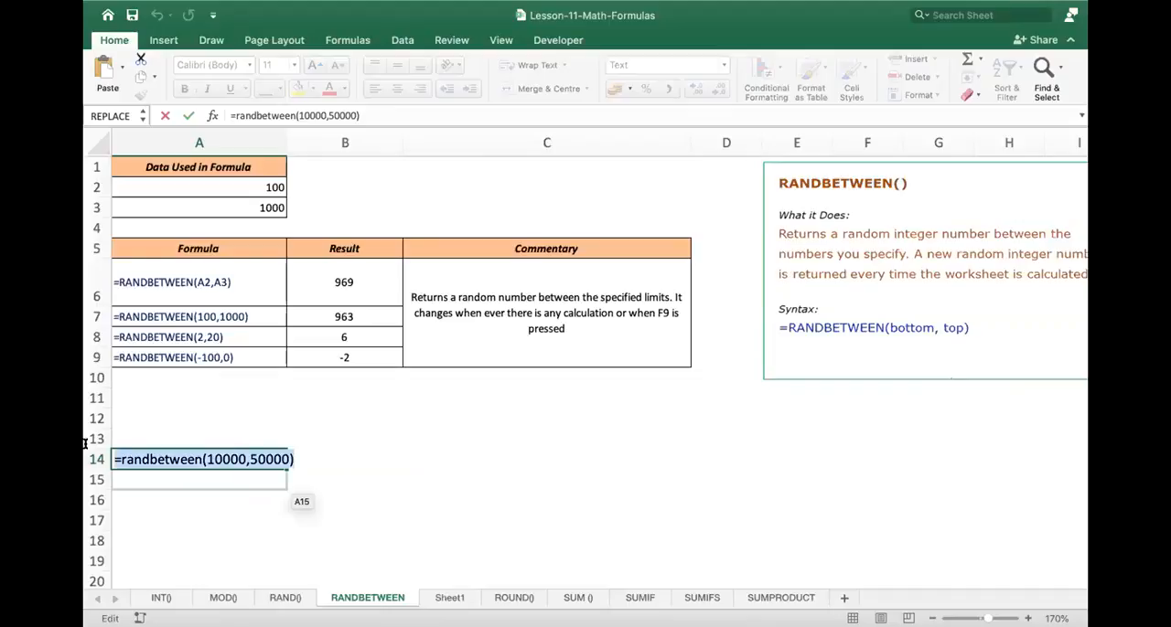
key("Escape")
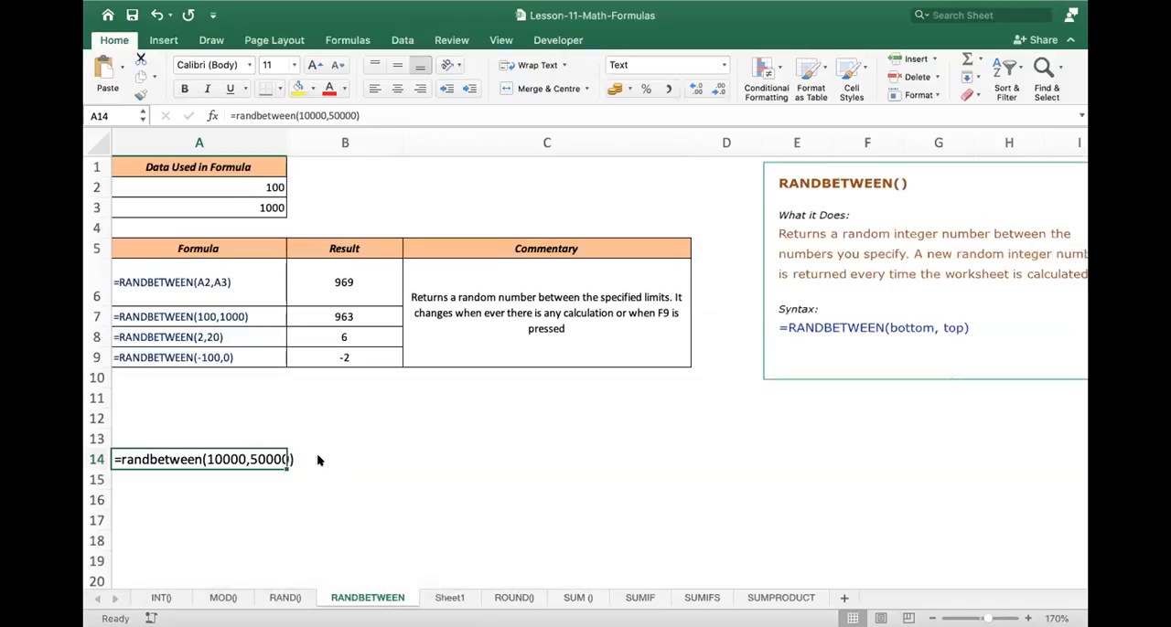
left_click(319, 460)
left_click(233, 457)
key("Delete")
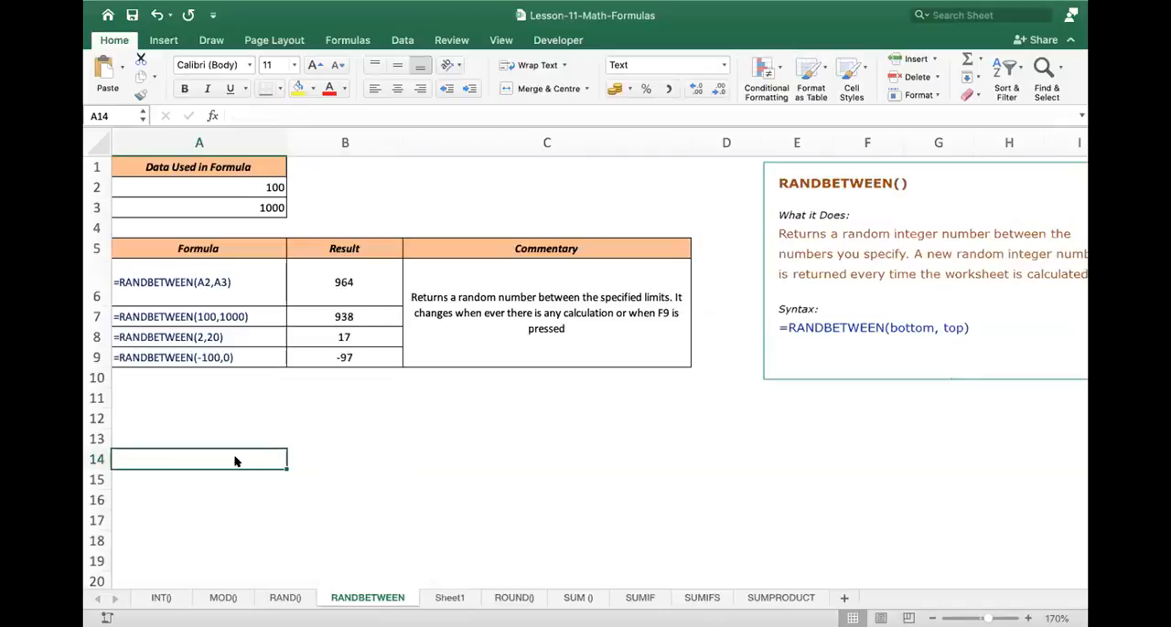
- Try to enter the RANDBETWEEN function in B14 by choosing it from the suggestions for =rand
left_click(325, 450)
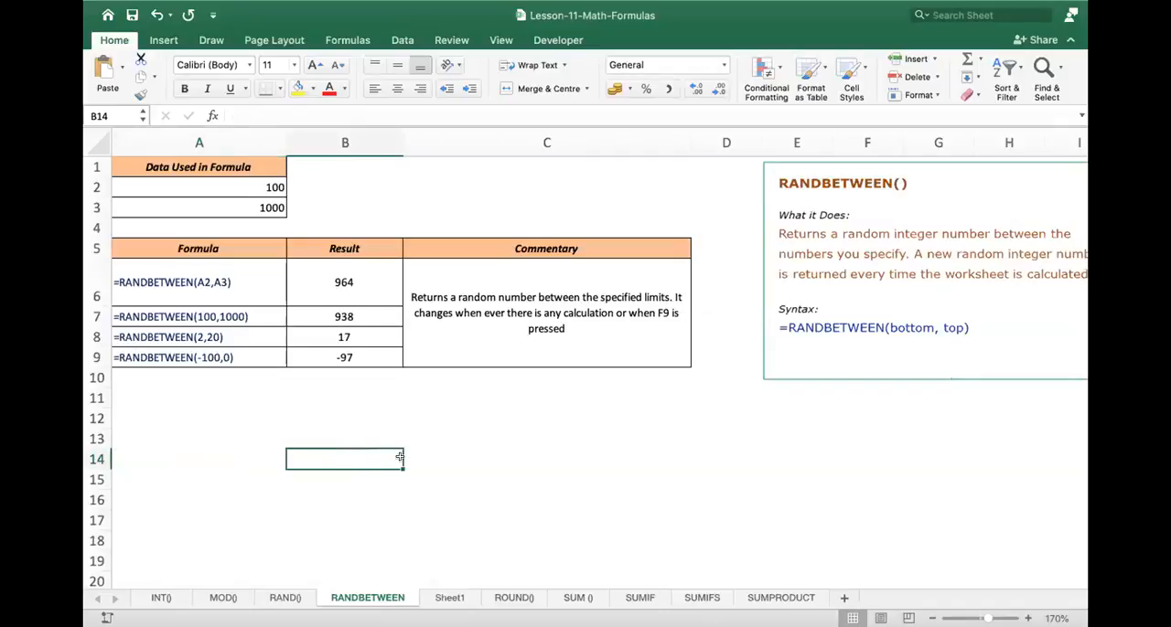
type("=rand")
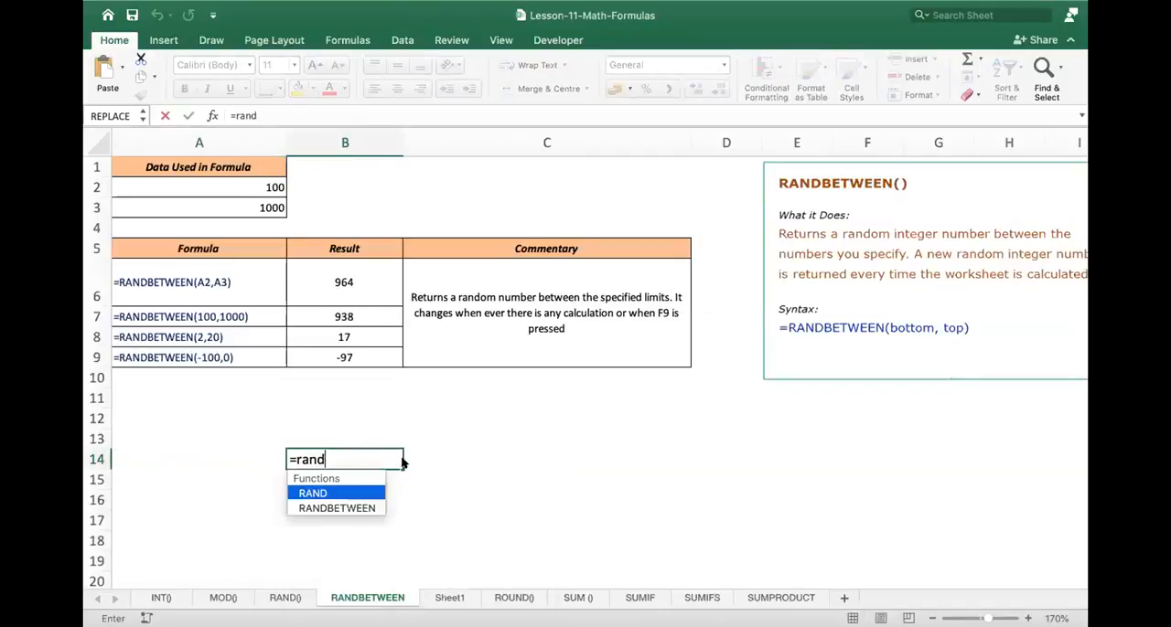
key("Down")
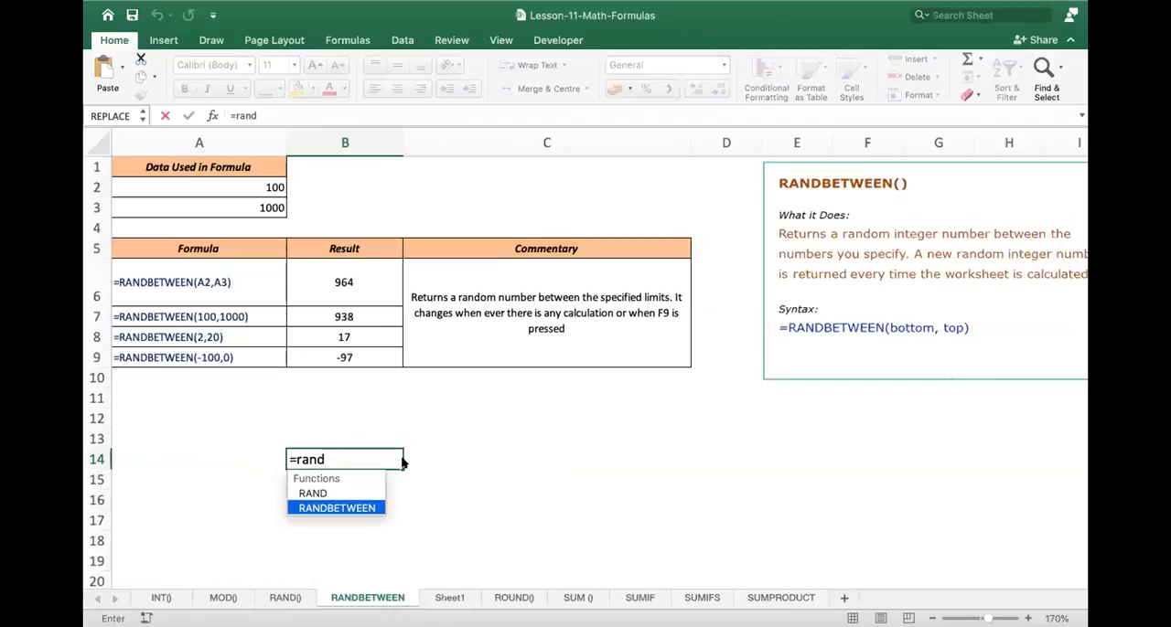
key("BackSpace")
key("Down")
key("Return")
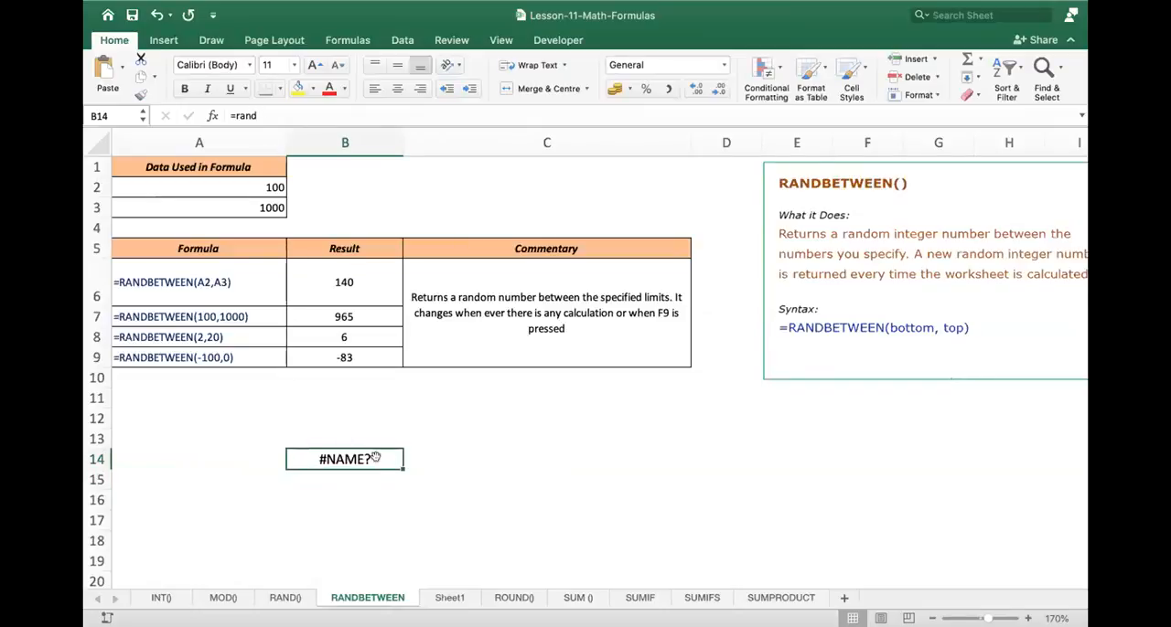
- Complete the formula in B14 as =randbetween(1,100)
double_click(375, 458)
type("bet")
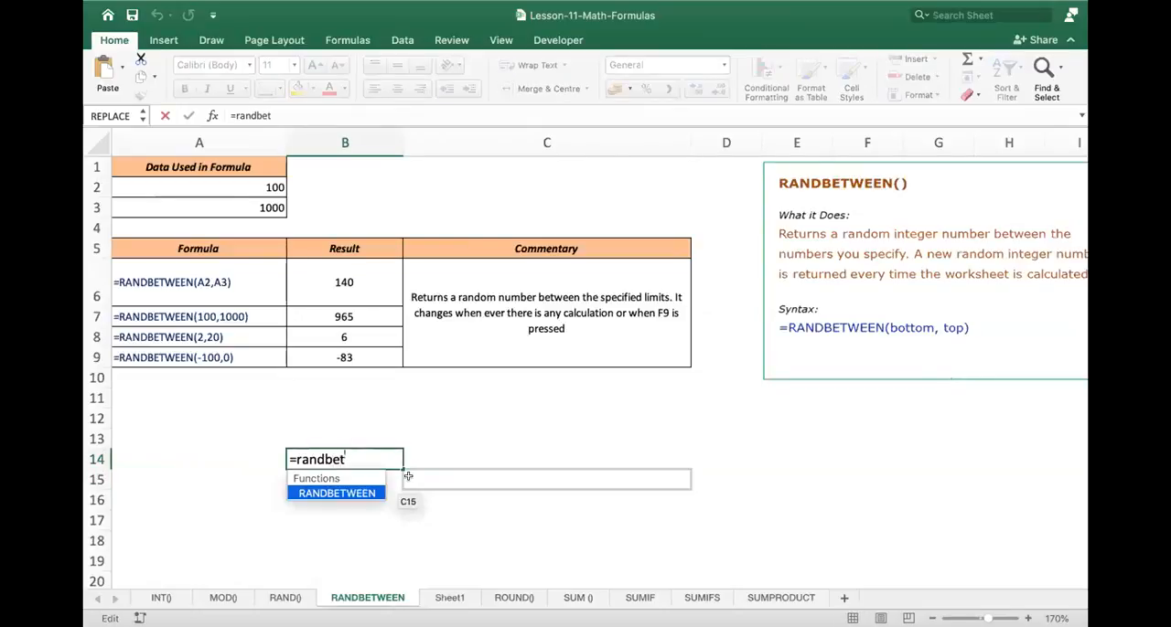
type("ween(")
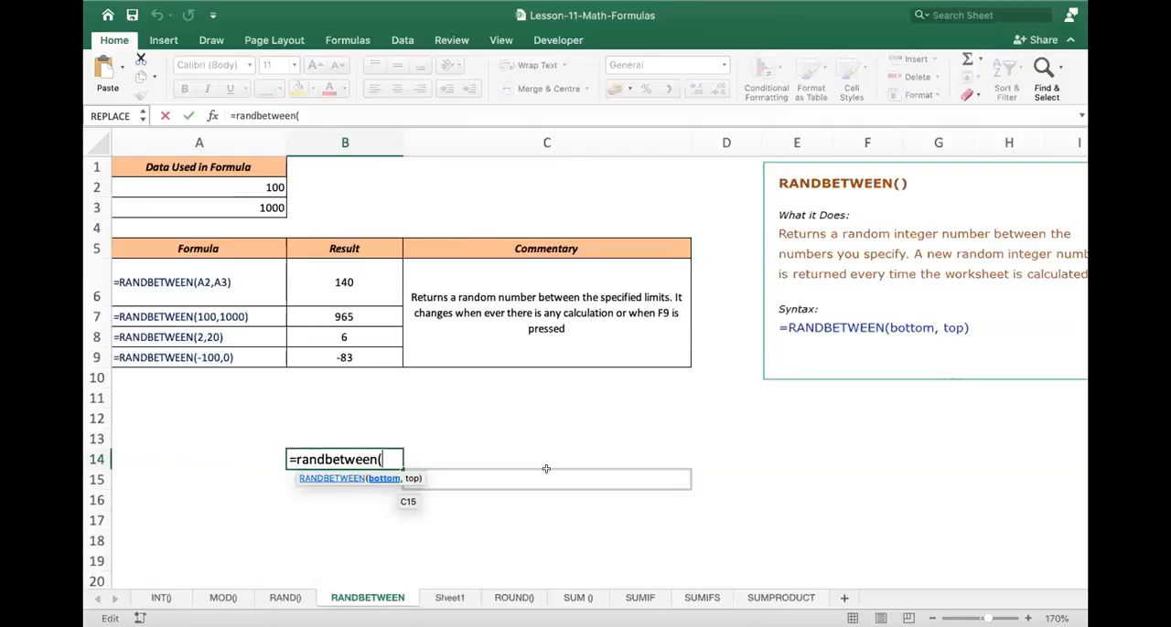
type("1,100")
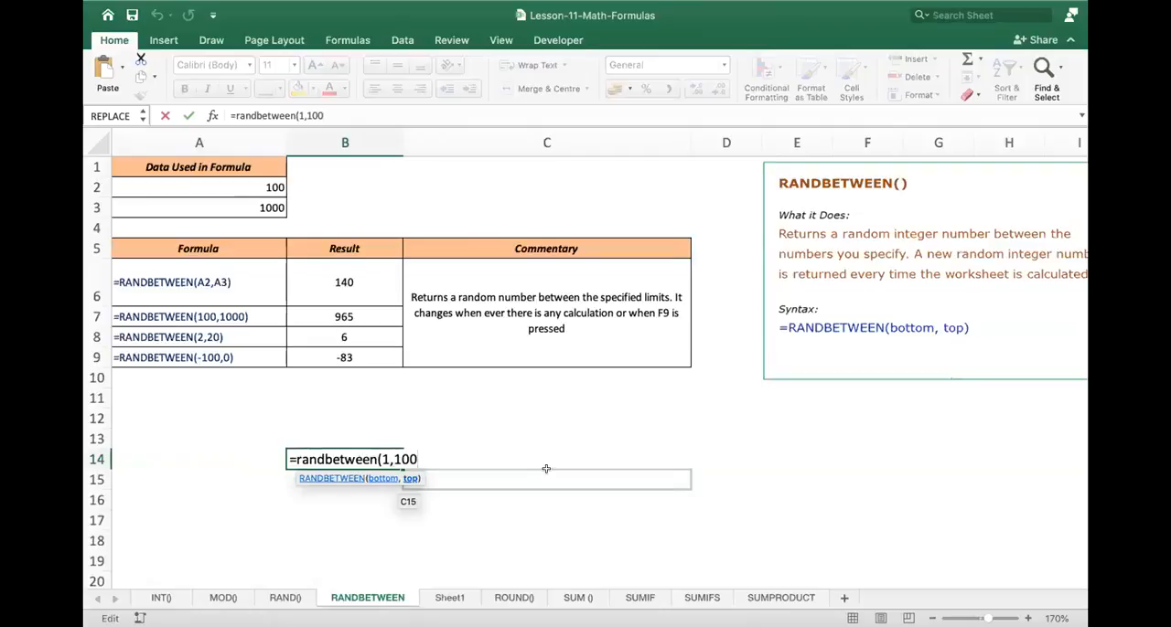
type(")")
key("Return")
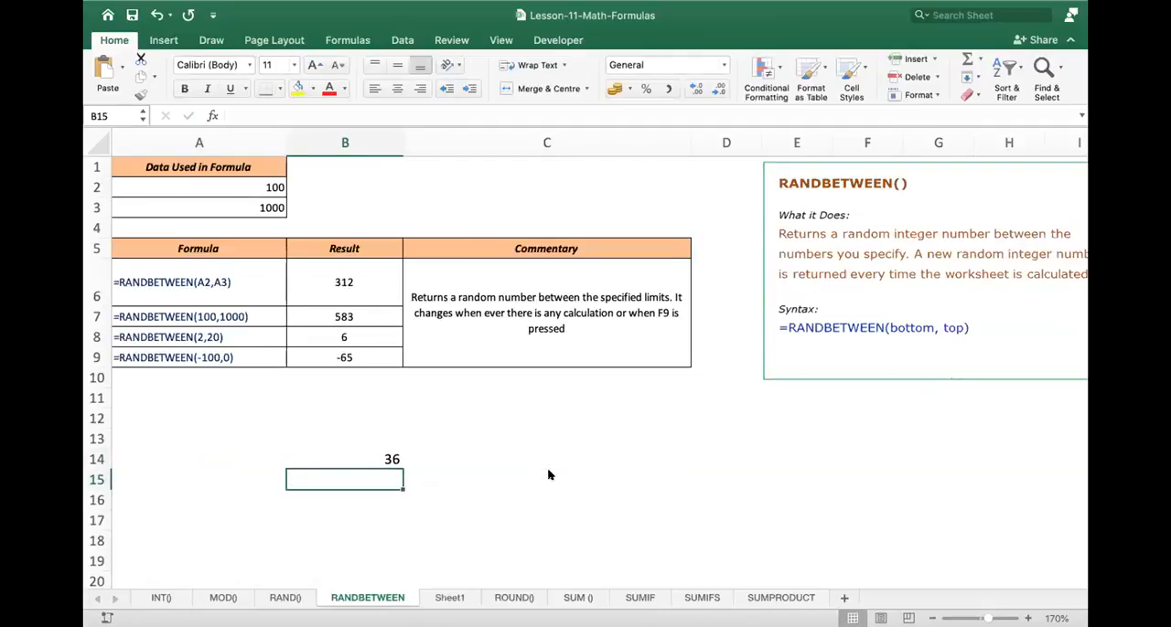
- Enter =randbetween(80,100) in B15 to generate a random integer between 80 and 100
type("=rand")
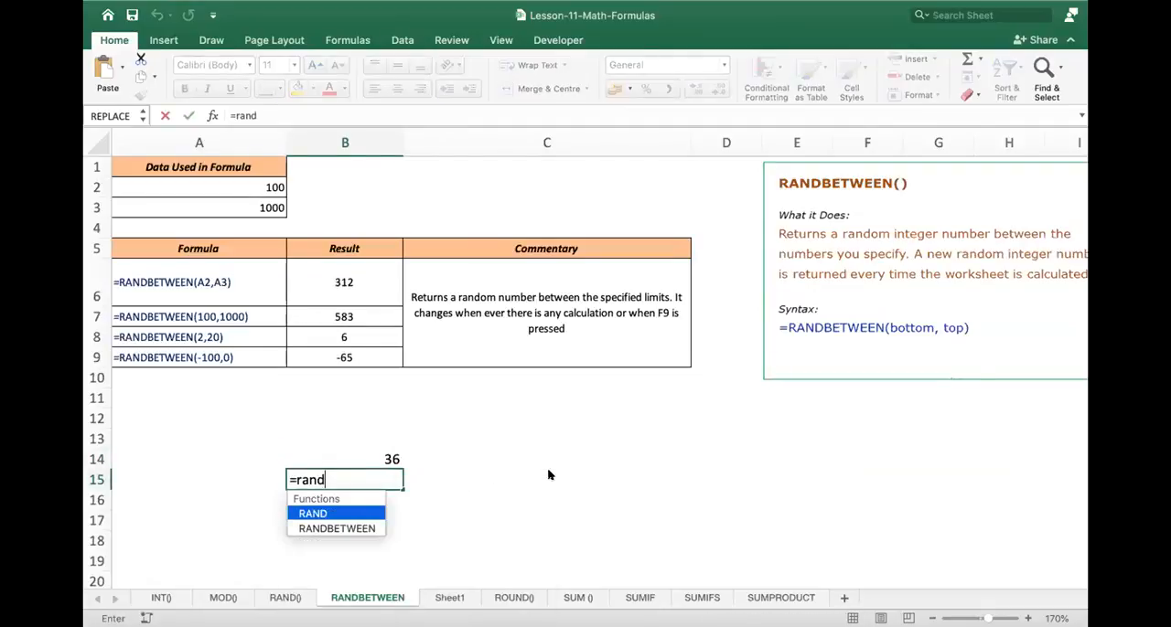
type("between")
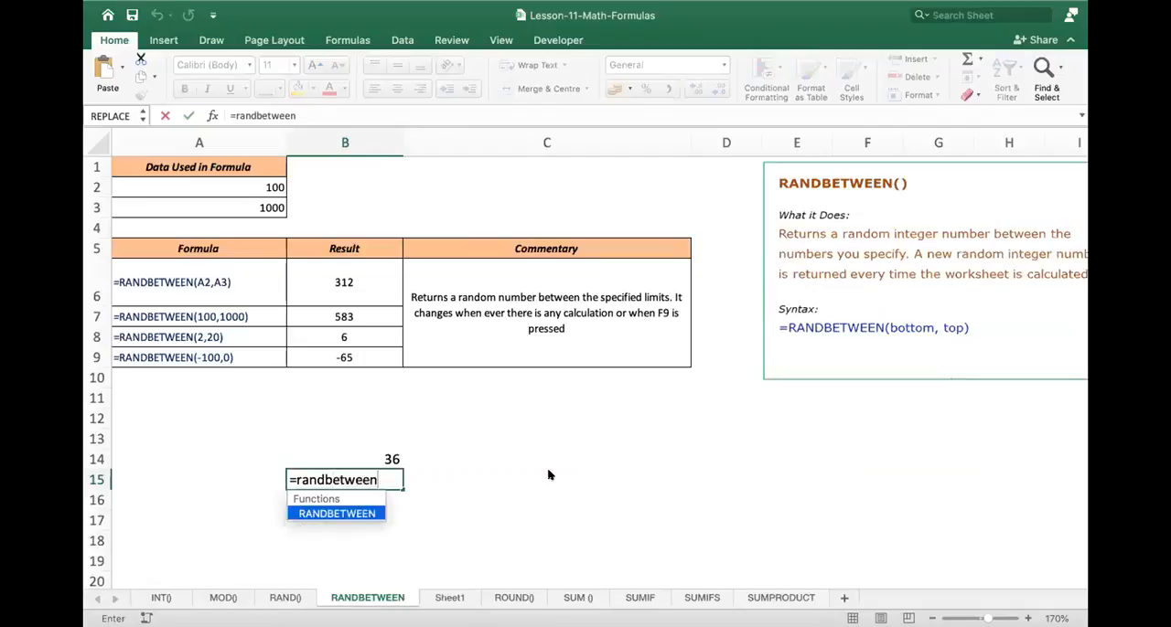
type("(")
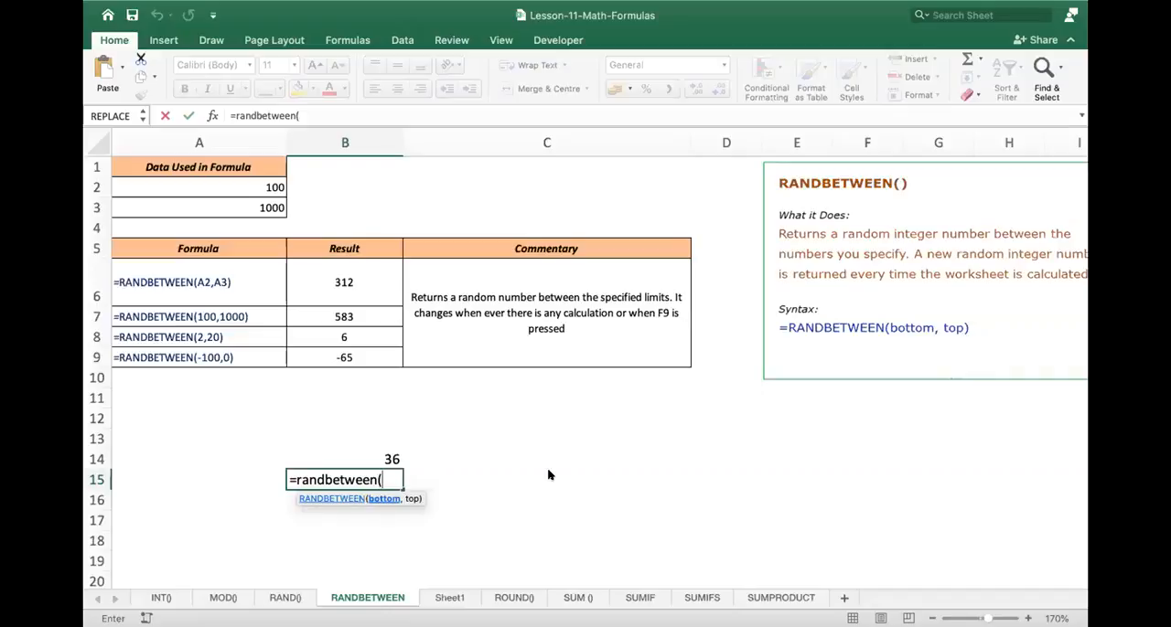
type("80,")
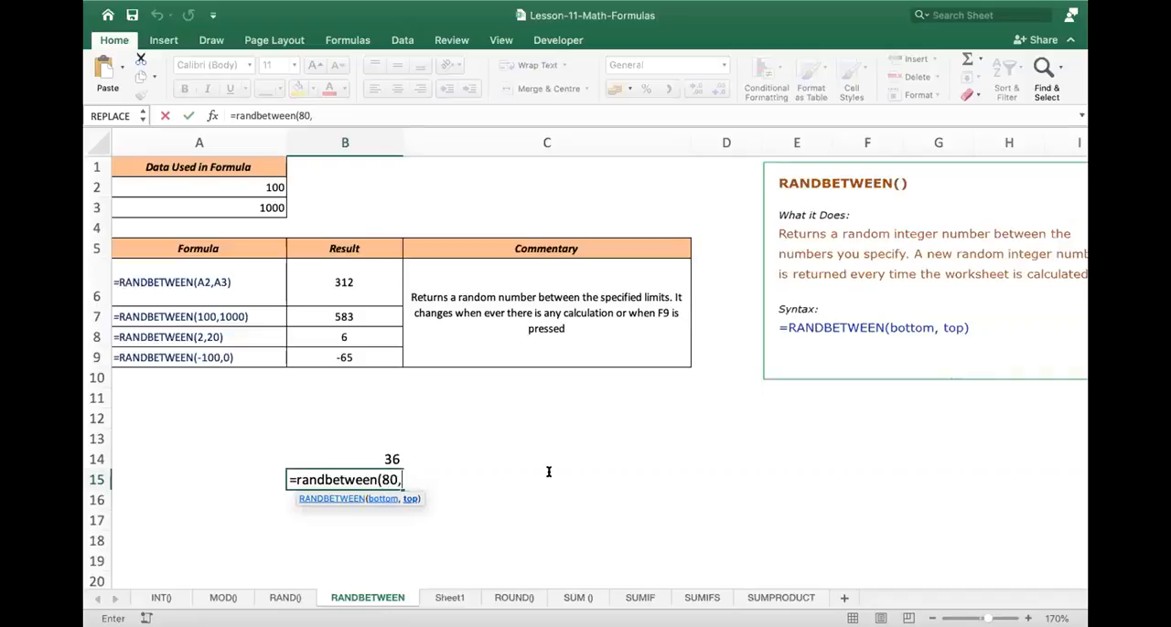
type("100)")
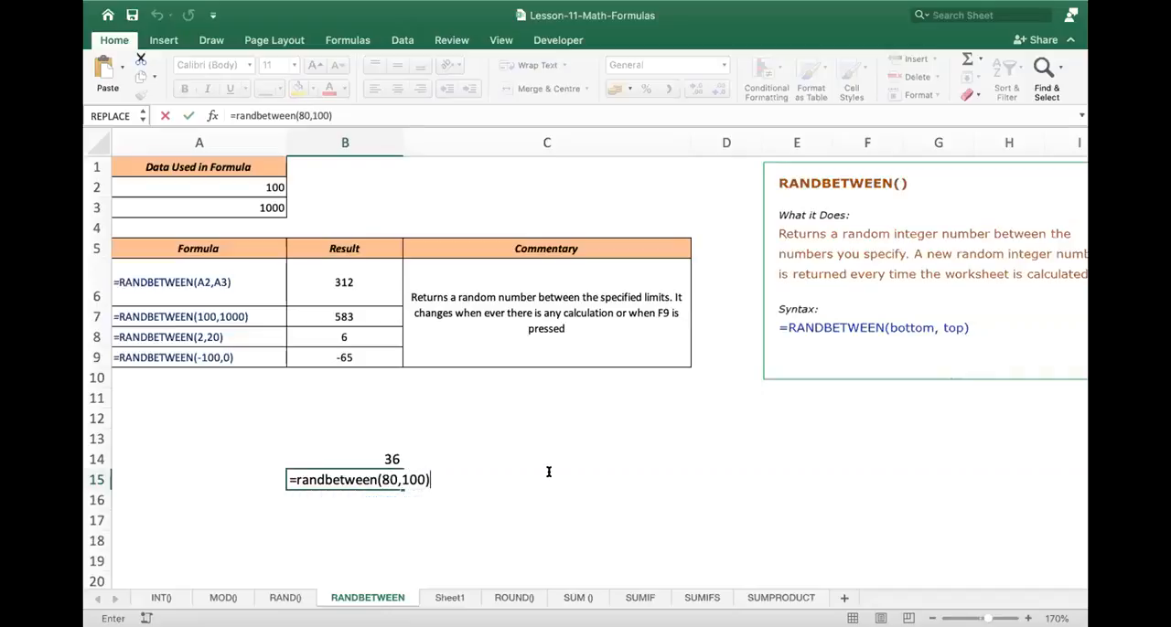
key("Return")
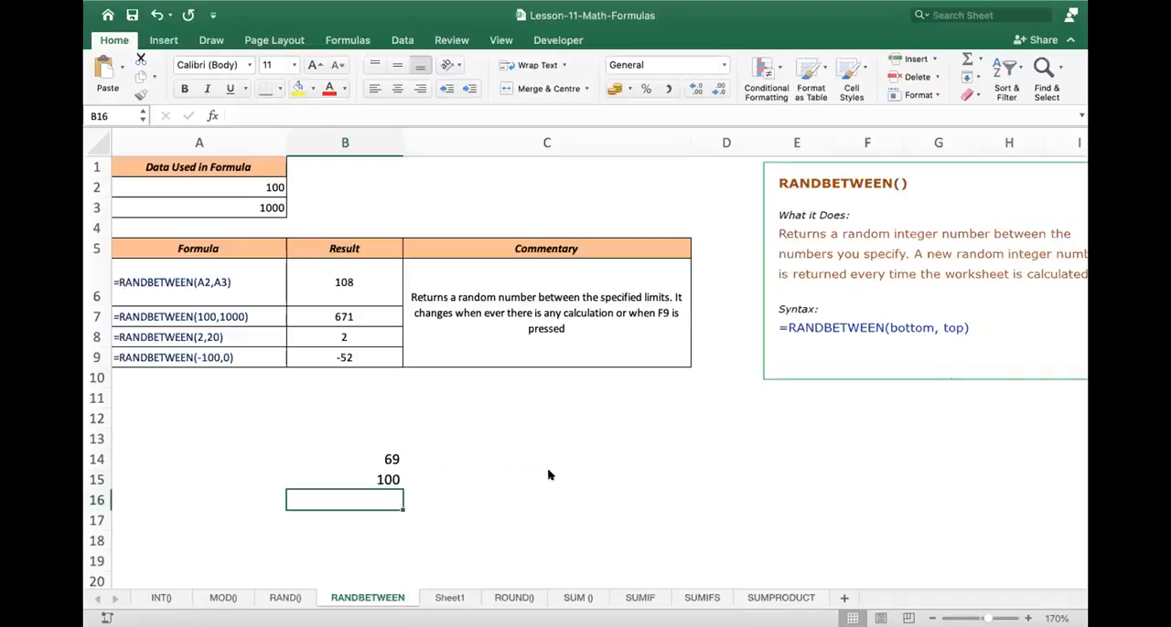
type("=")
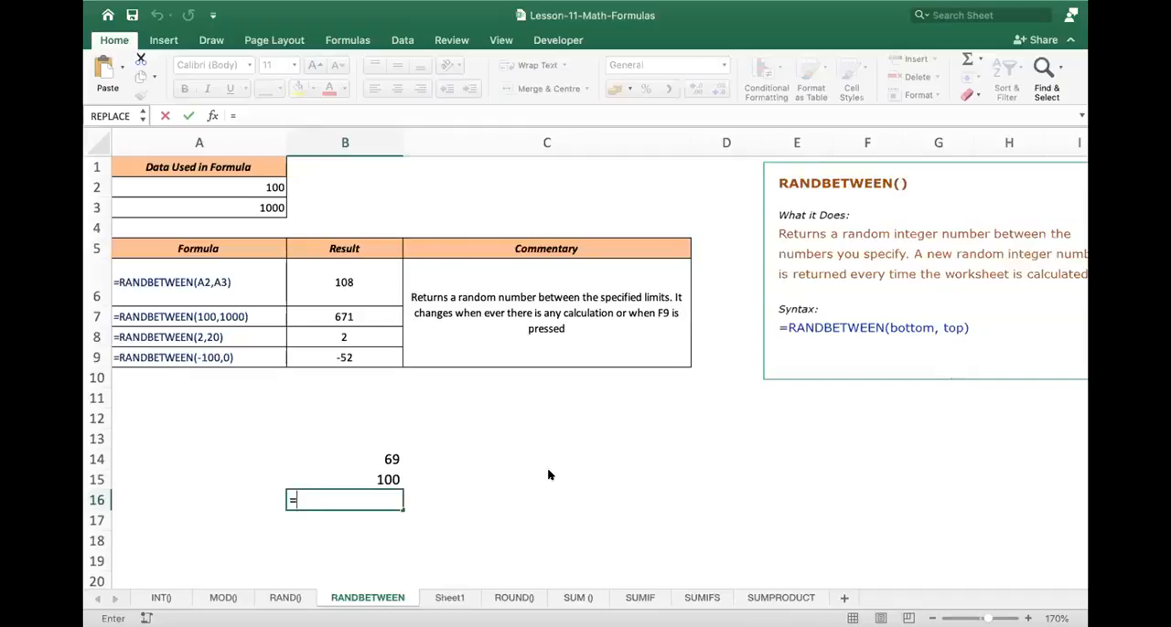
key("BackSpace")
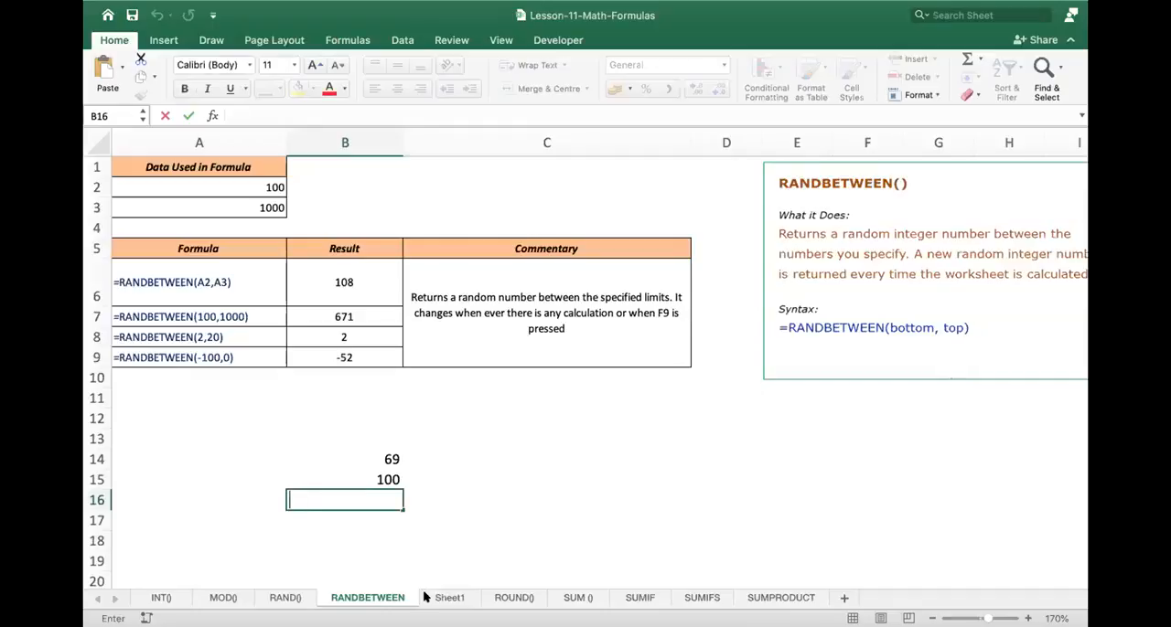
left_click(526, 540)
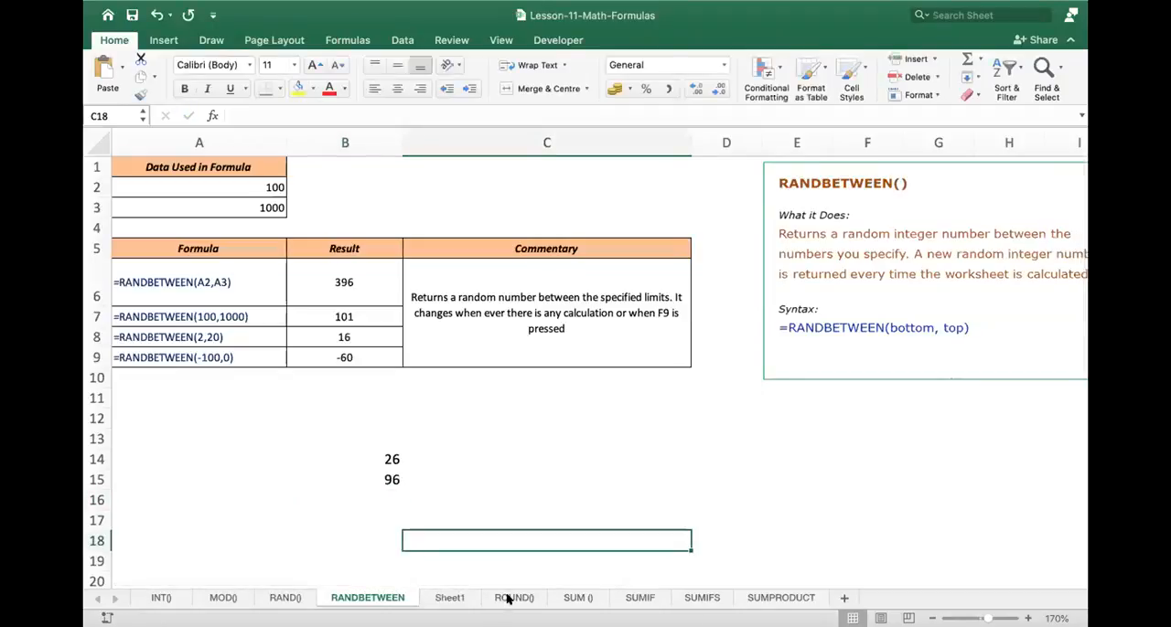
- Switch to the ROUND() sheet and zoom in to 180% on its formula table
left_click(508, 599)
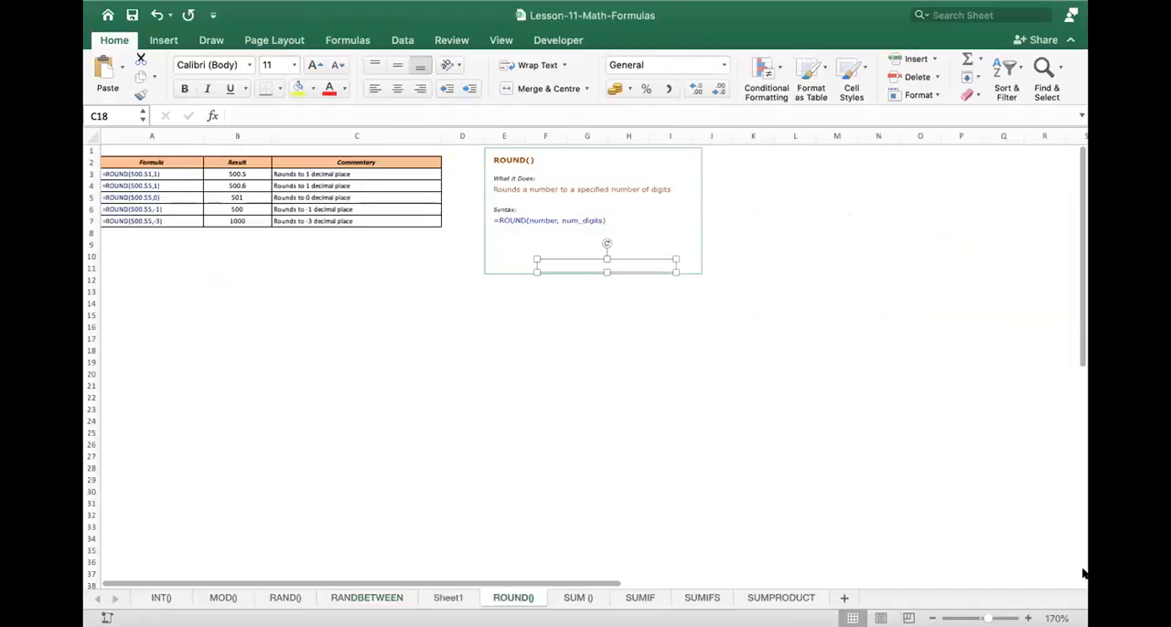
left_click(1028, 619)
left_click(1028, 619)
left_click(1028, 619)
left_click(1028, 619)
scroll(662, 374, "up", 4)
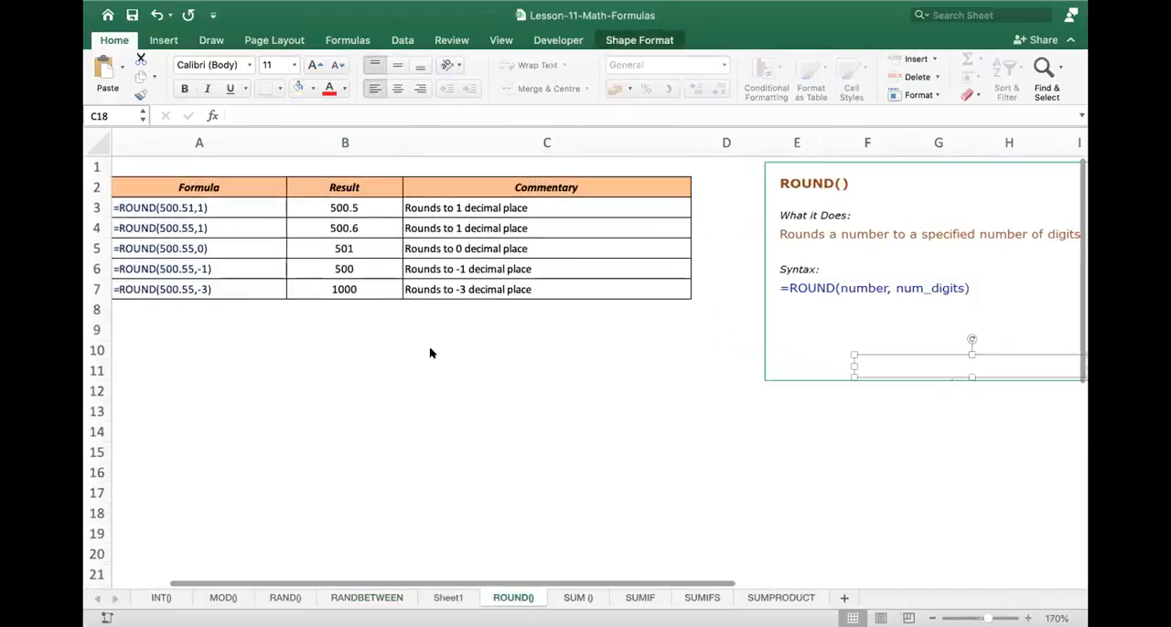
left_click(375, 366)
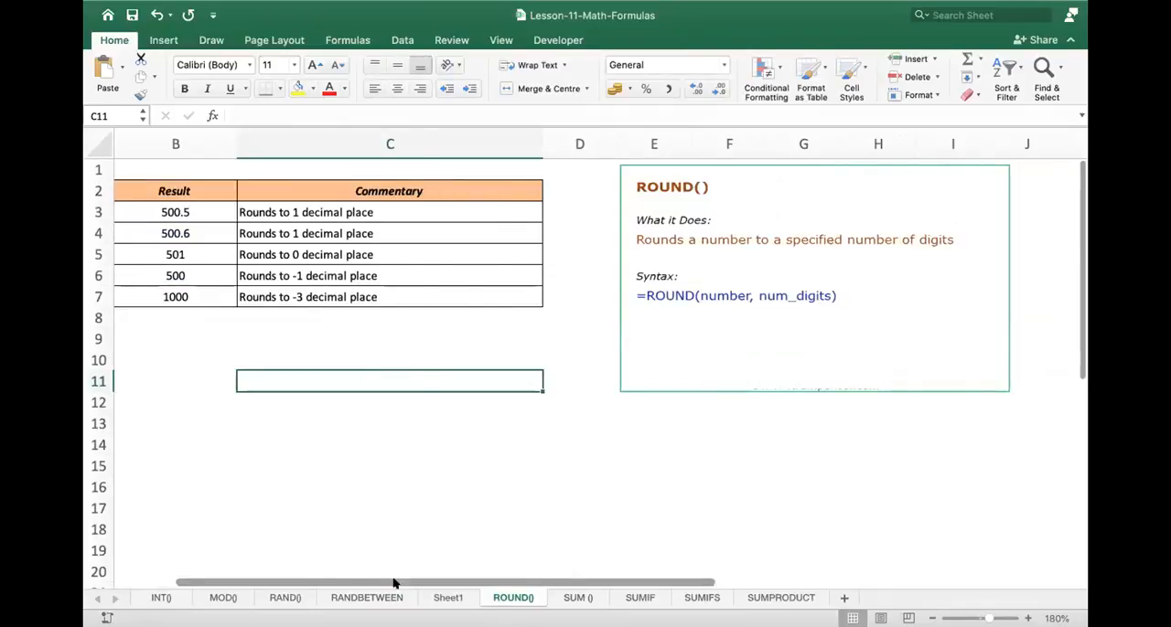
scroll(392, 579, "left", 3)
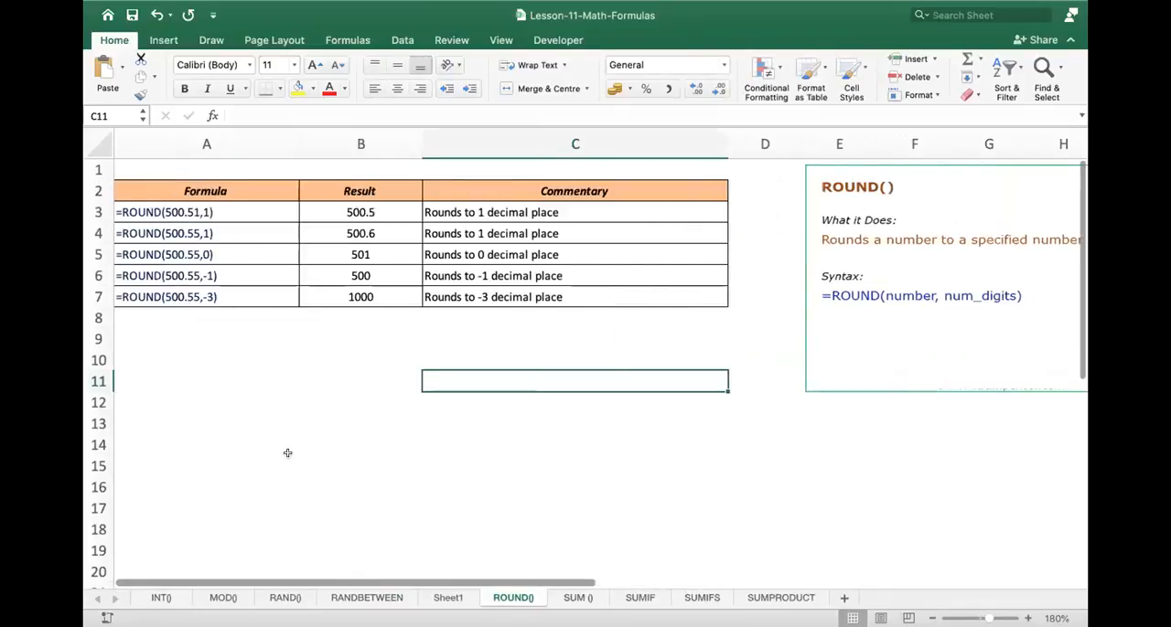
- Examine the ROUND example in A3, the syntax notes and the formula behind the result in B3
double_click(231, 212)
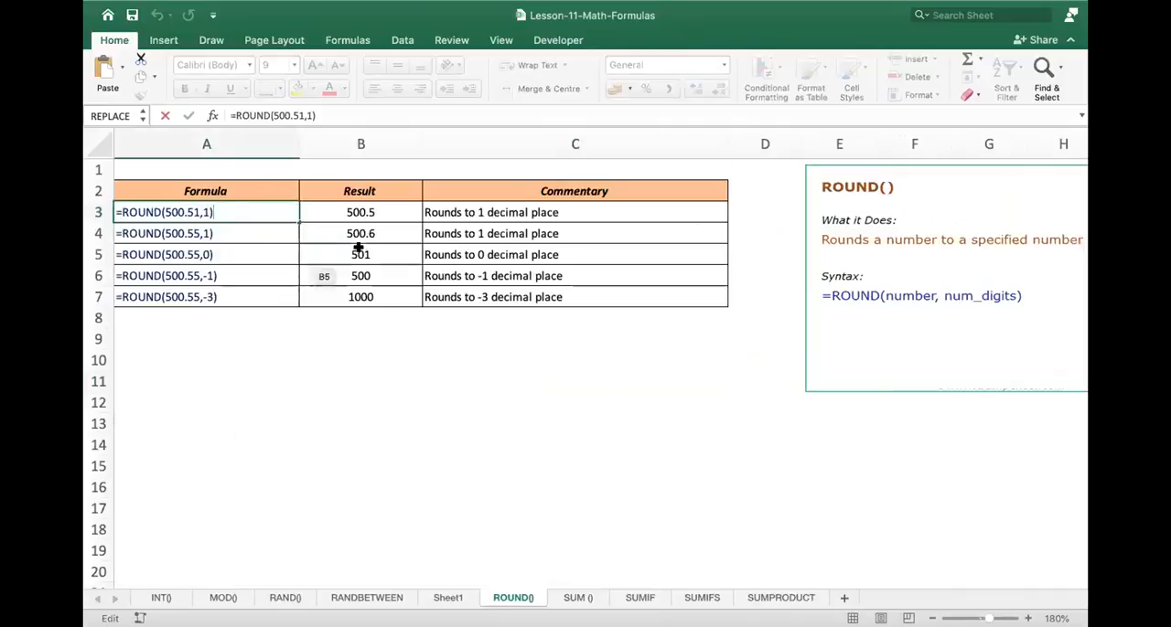
key("Escape")
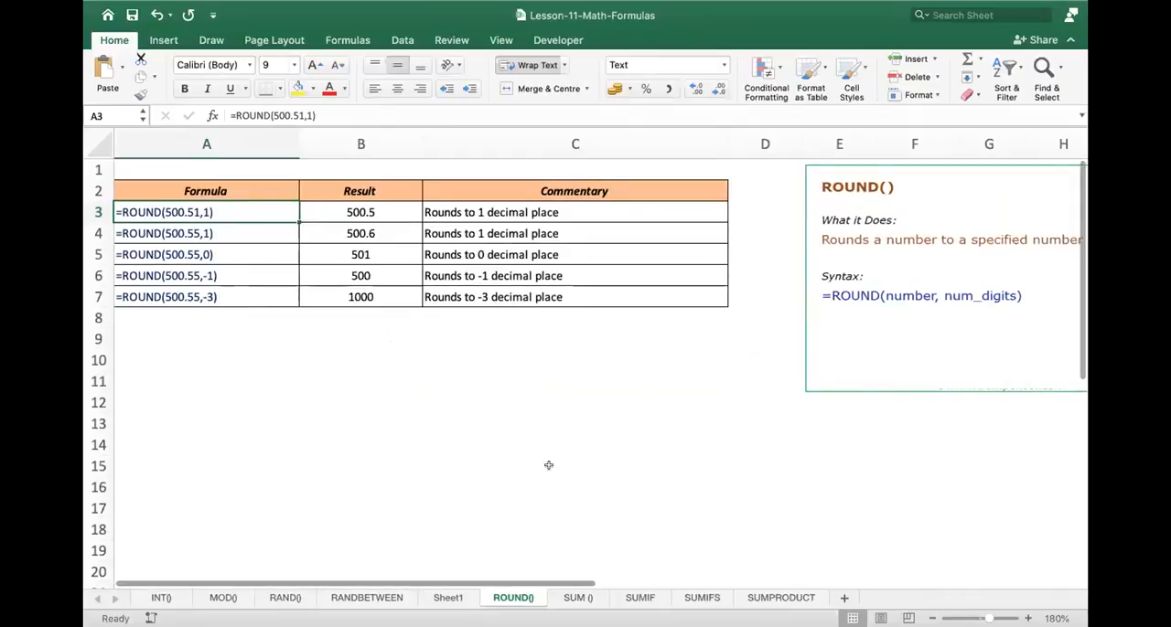
scroll(618, 582, "right", 5)
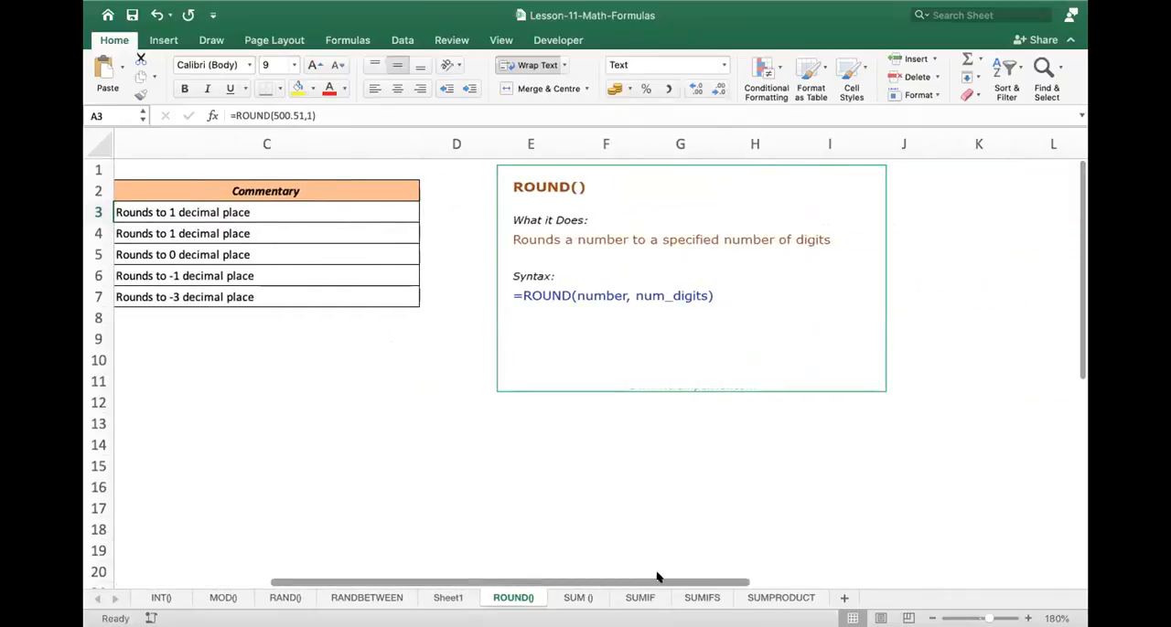
scroll(653, 575, "left", 5)
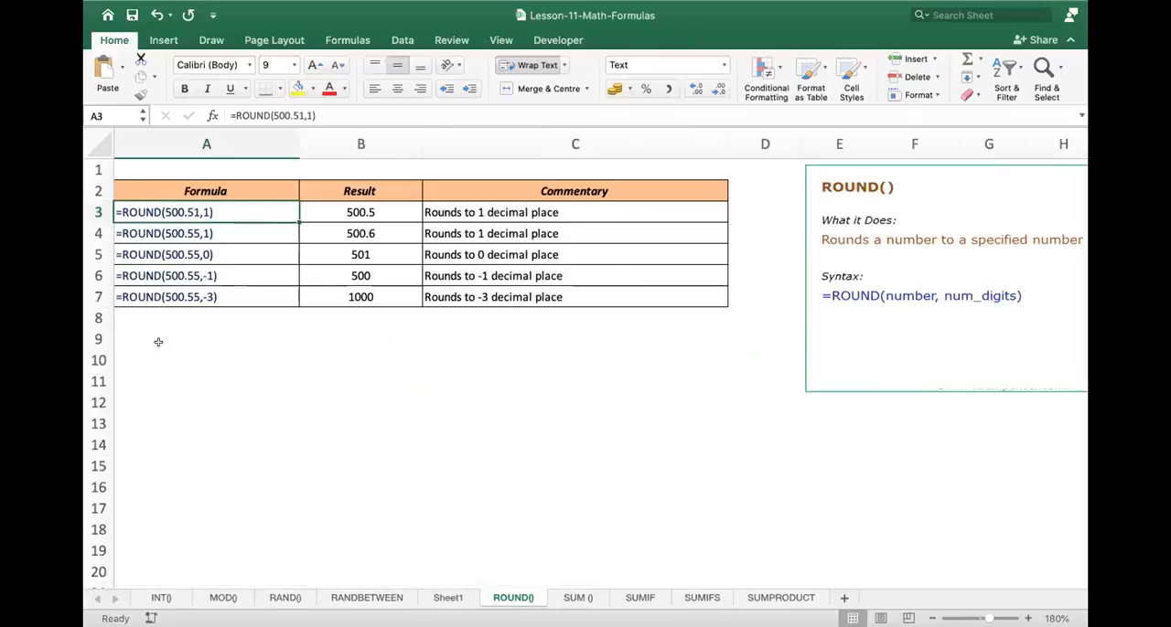
left_click(132, 362)
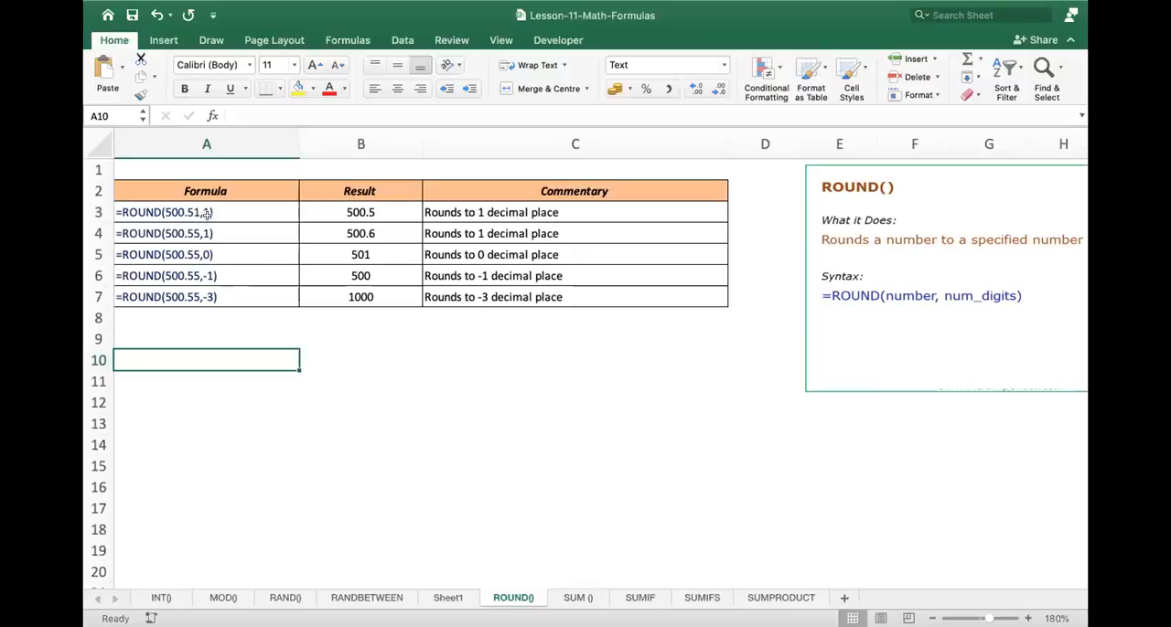
double_click(378, 213)
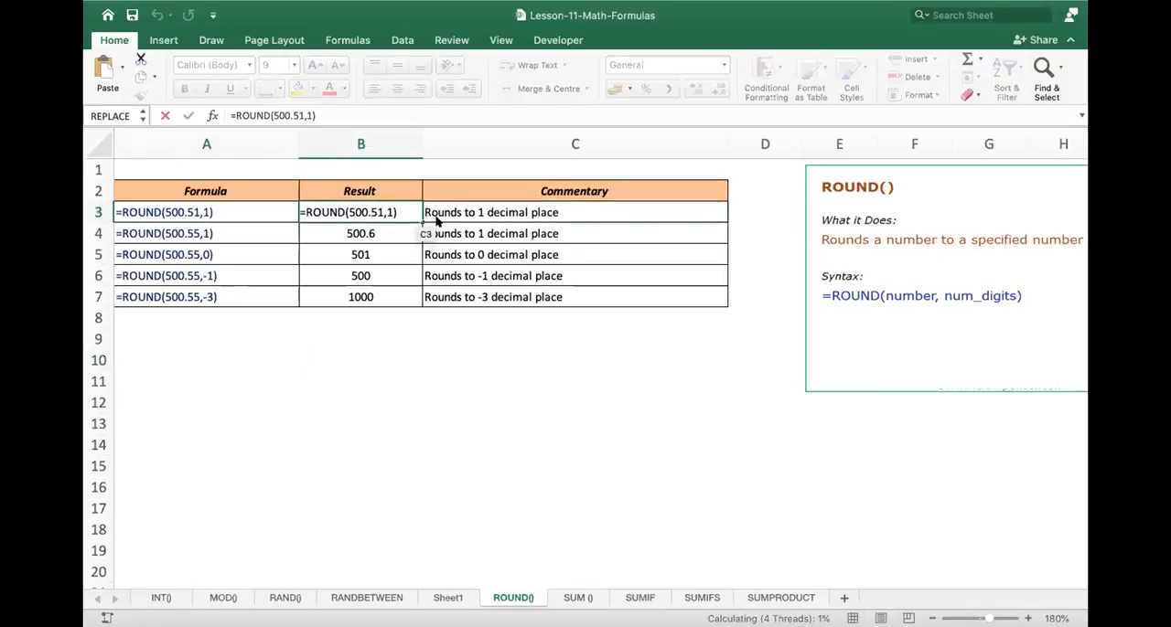
key("Return")
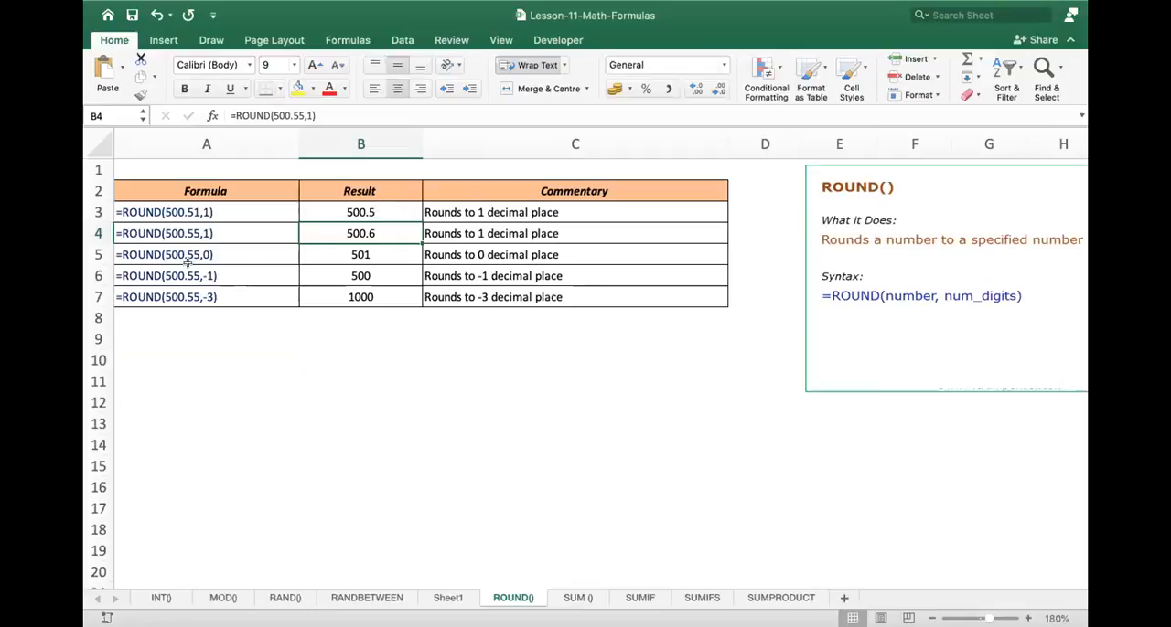
- Enter the sample numbers 500.51 in A10 and 500.55 in A11
left_click(155, 353)
type("=5")
key("BackSpace")
key("BackSpace")
type("500.")
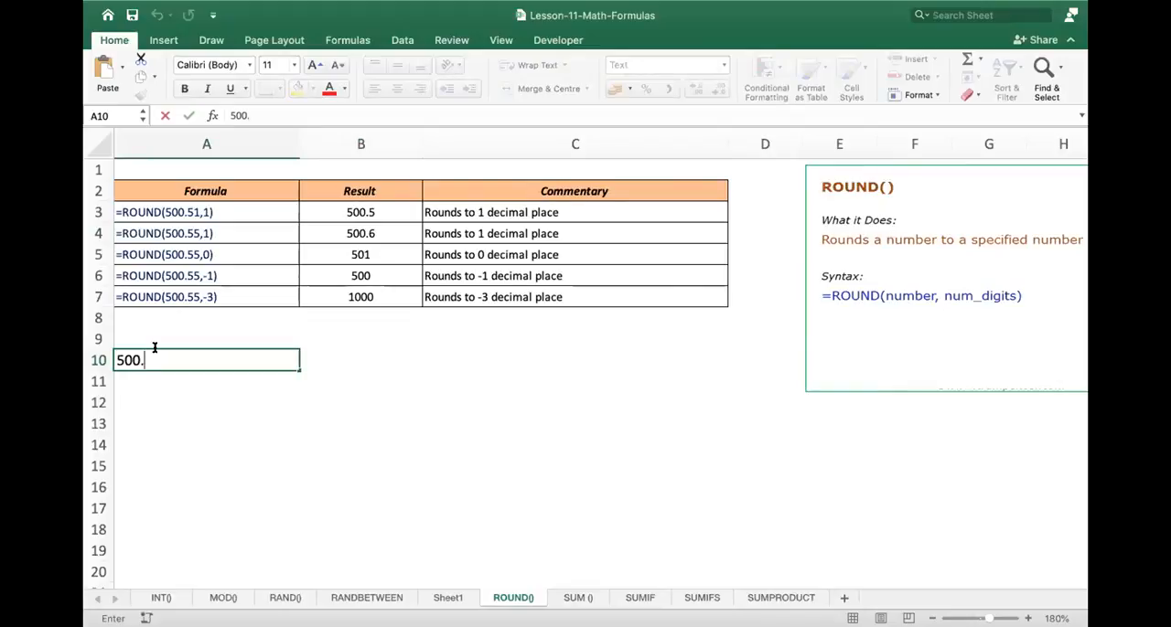
type("51")
key("Return")
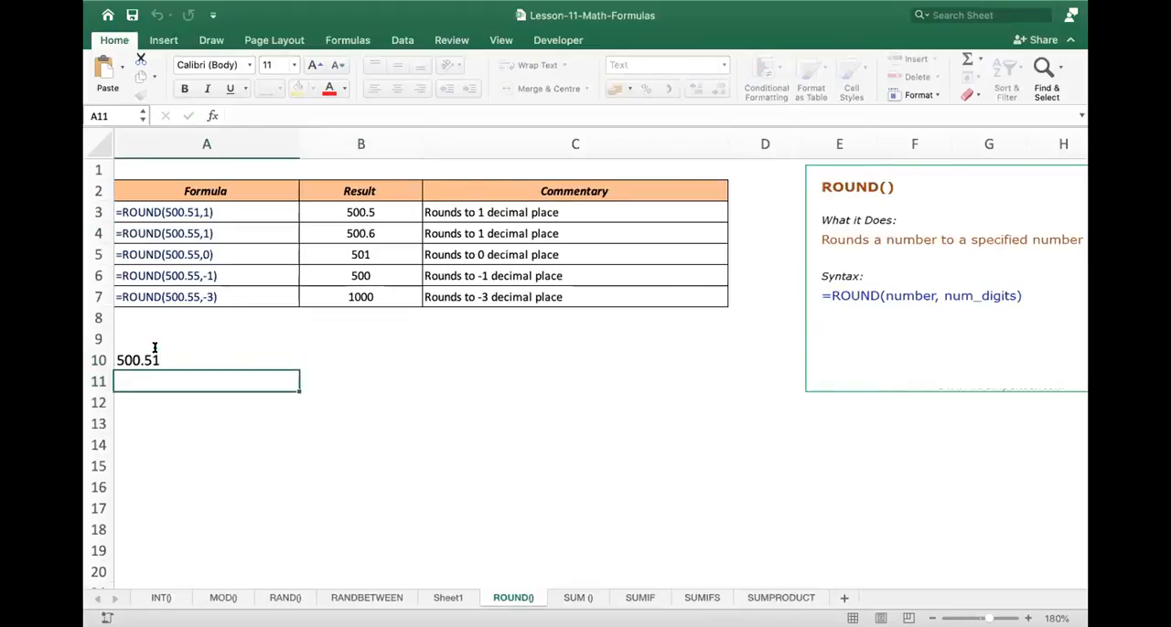
type("500.55")
key("Return")
- Enter =round(A10,1) in B10 to round the first sample number to one decimal place
key("Up")
key("Up")
key("Right")
type("=ro")
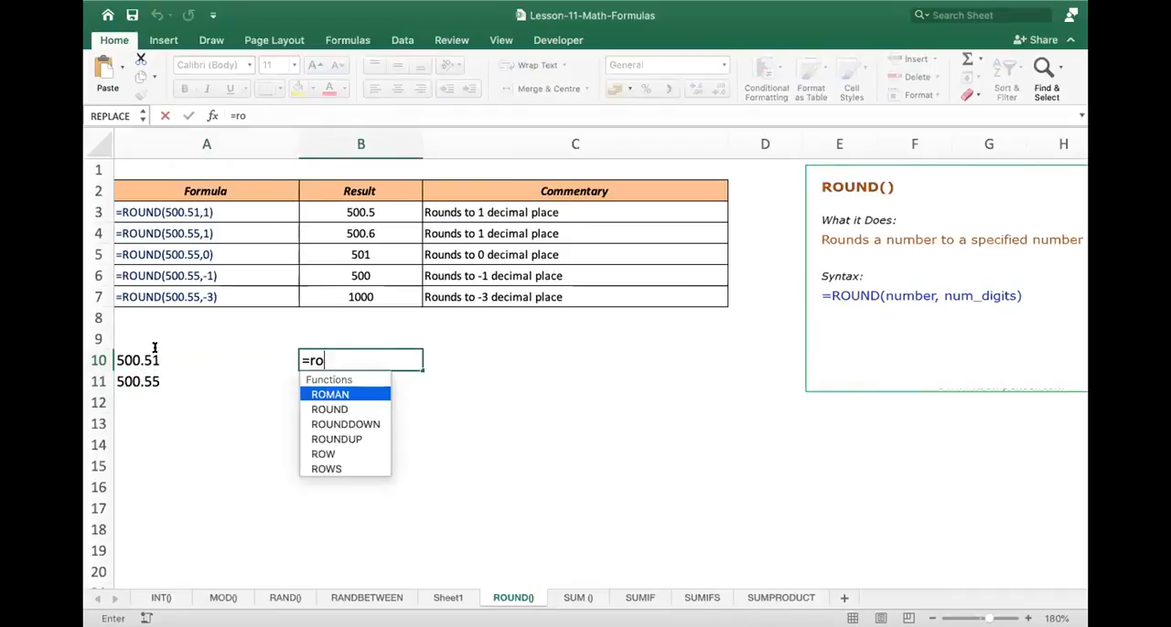
type("und(")
left_click(155, 348)
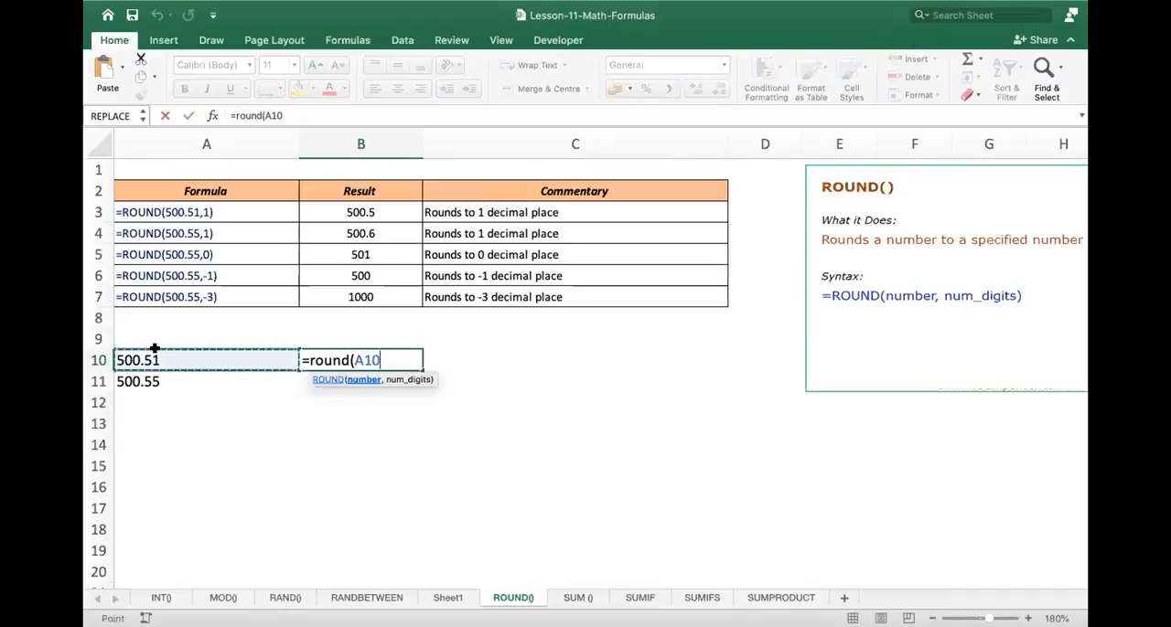
type(",1")
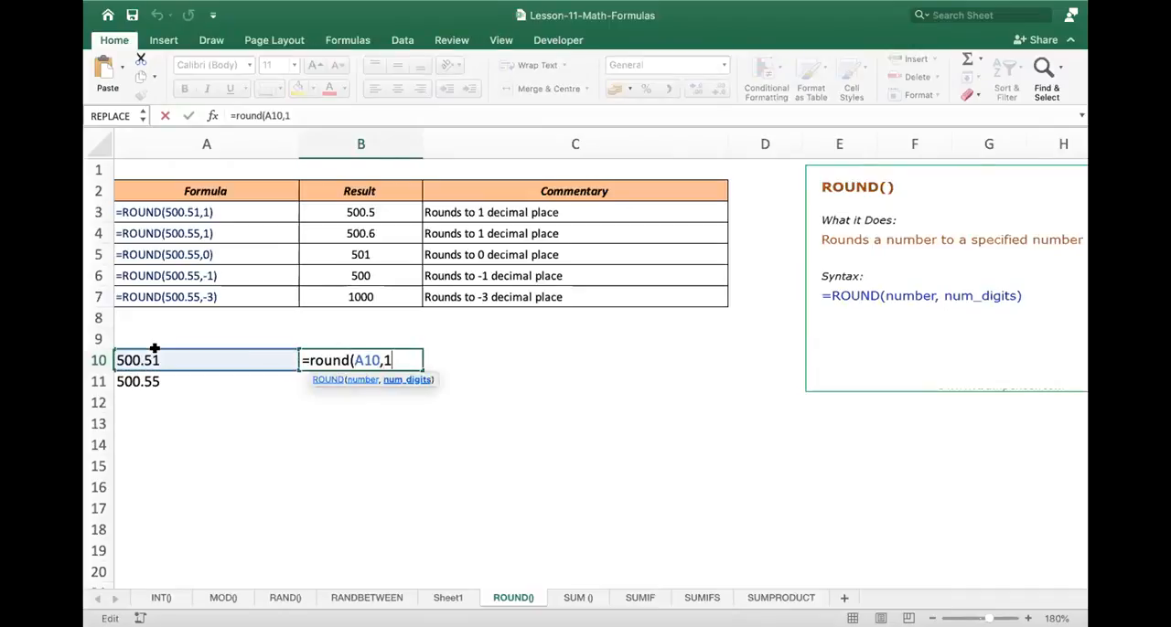
type(")")
key("Return")
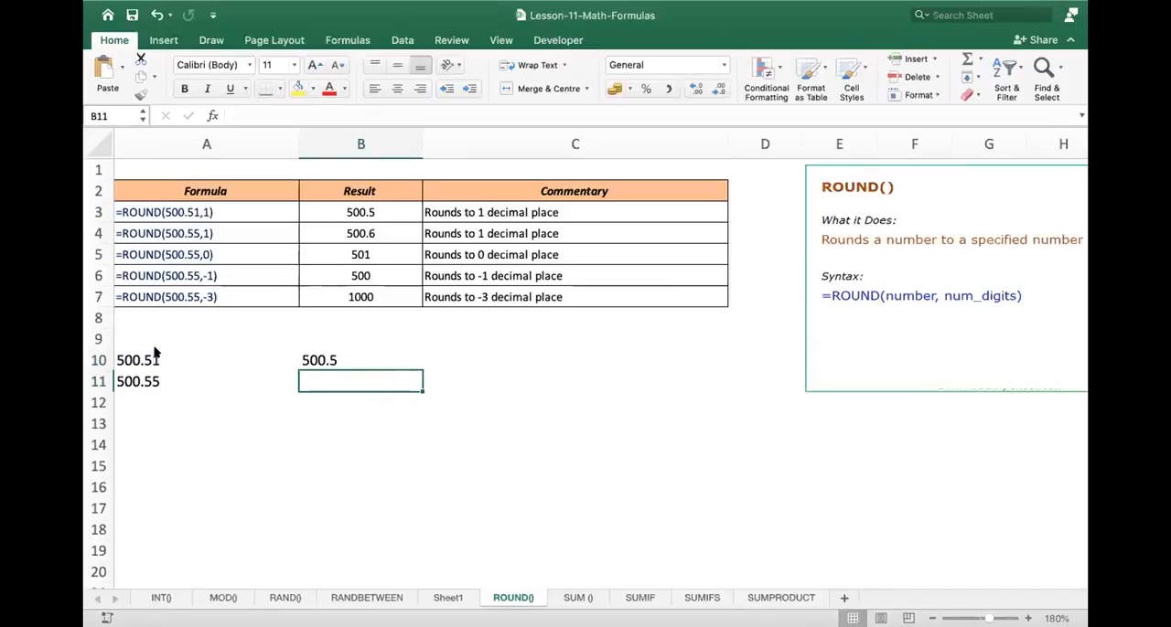
- Enter =round(A11,1) in B11 to round the second sample number to one decimal place
type("=round(")
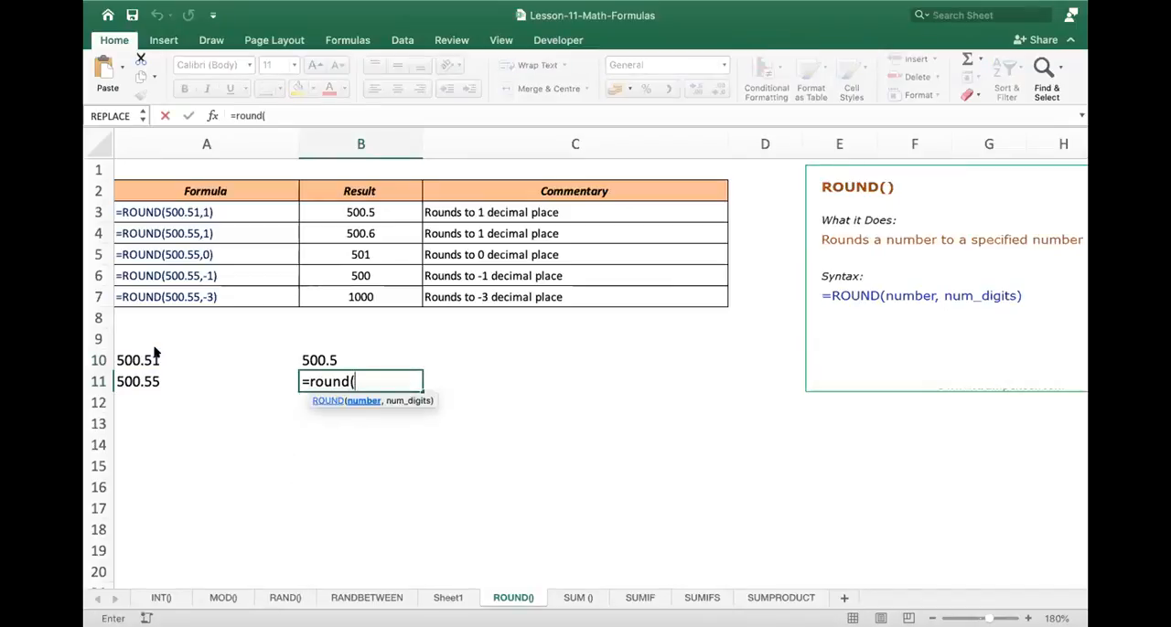
key("Left")
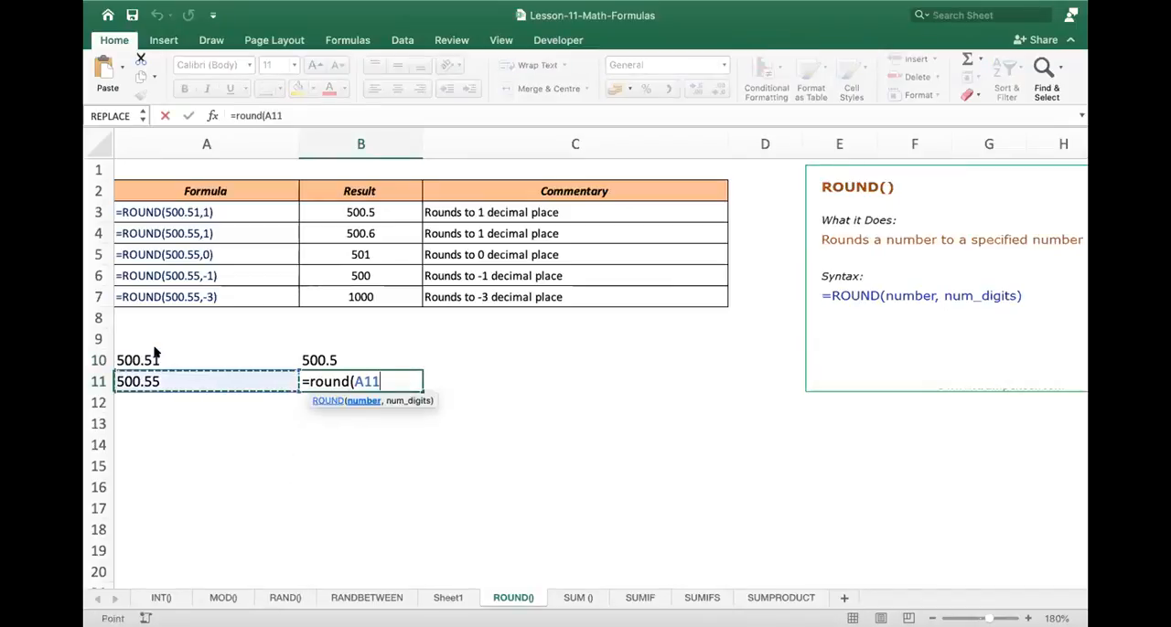
type(",")
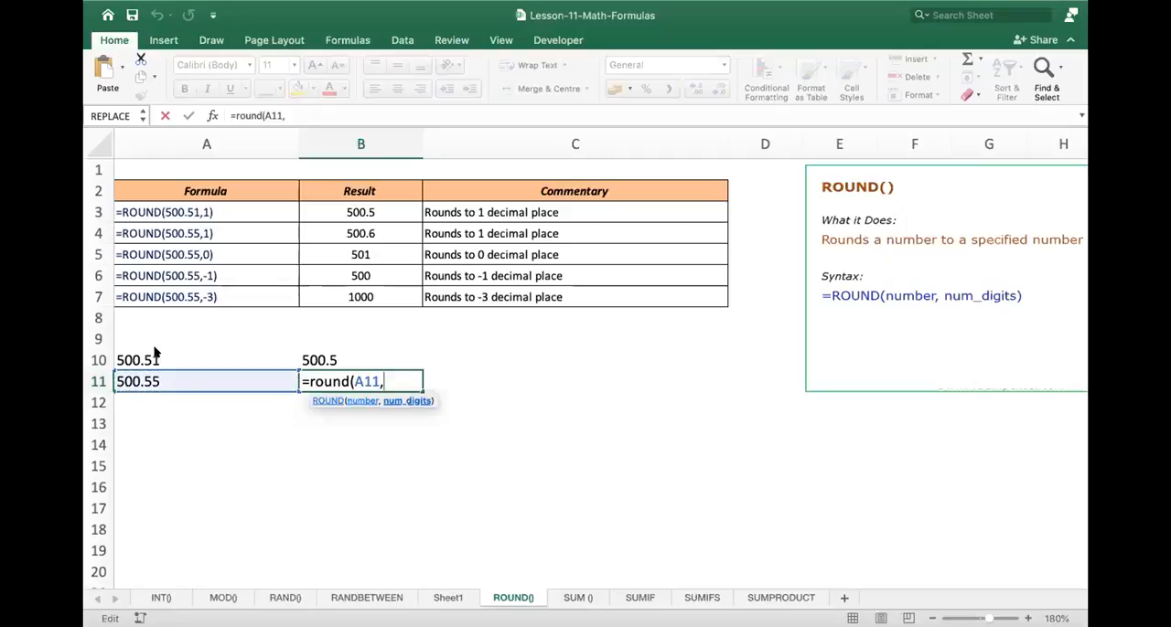
type("1)")
key("Return")
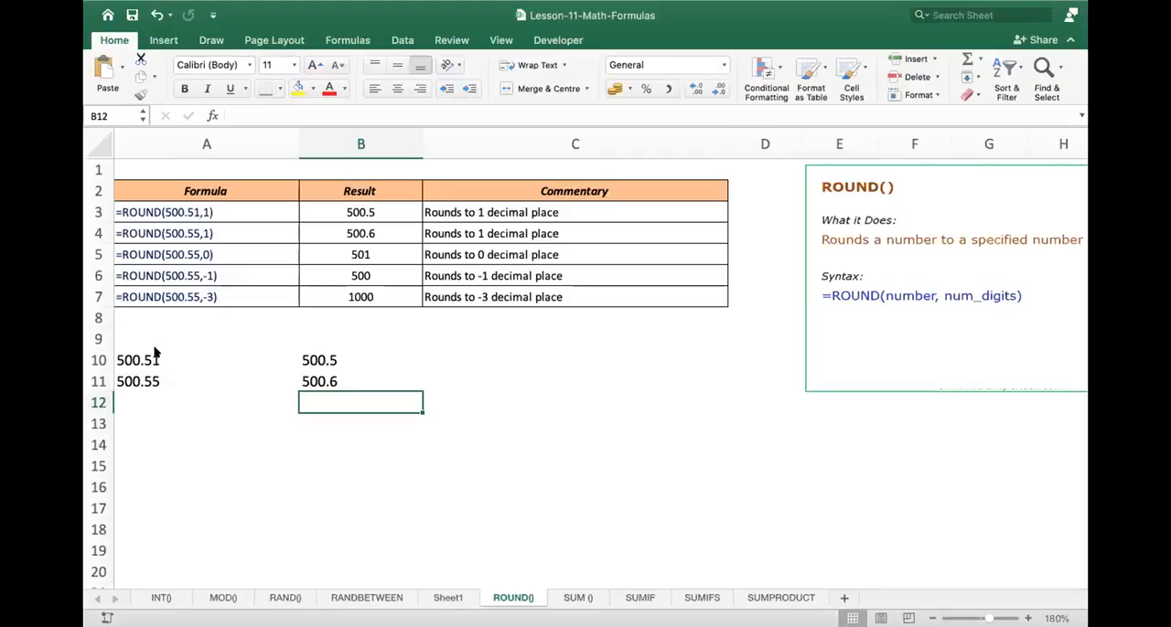
- Change the num_digits argument of the ROUND formula in B11 to 0
key("Up")
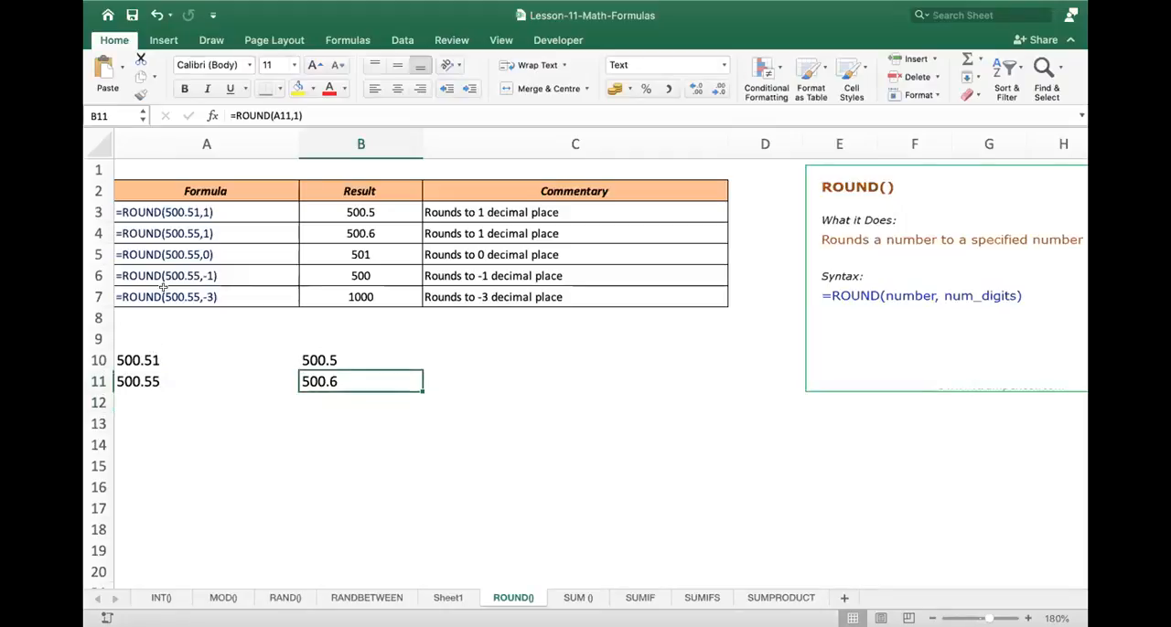
double_click(391, 381)
key("BackSpace")
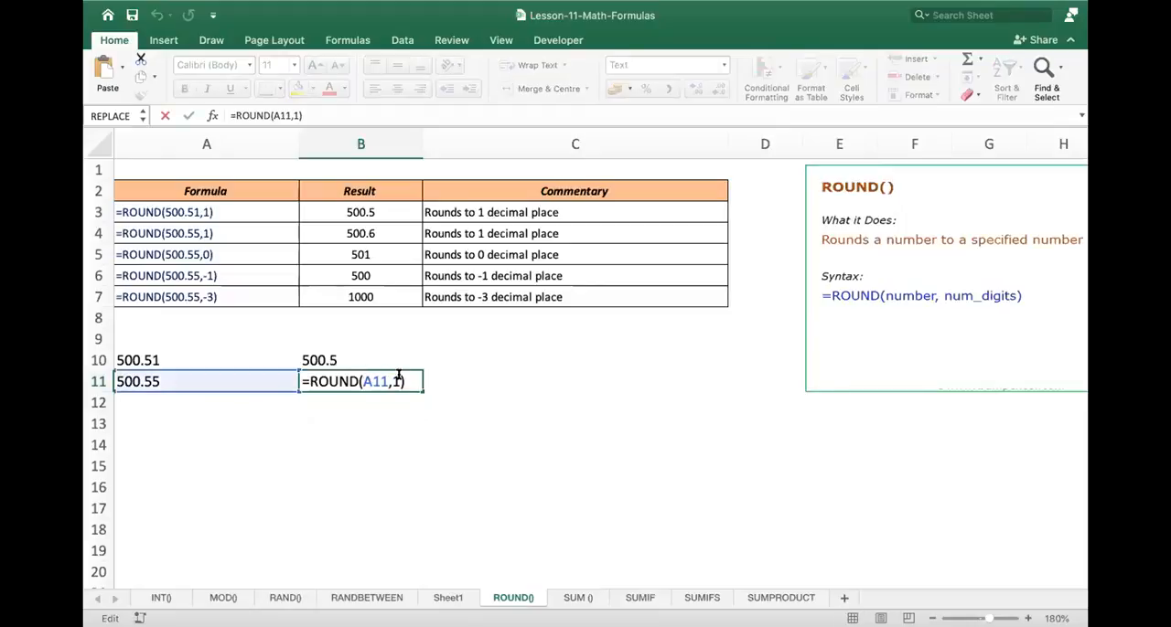
type("0")
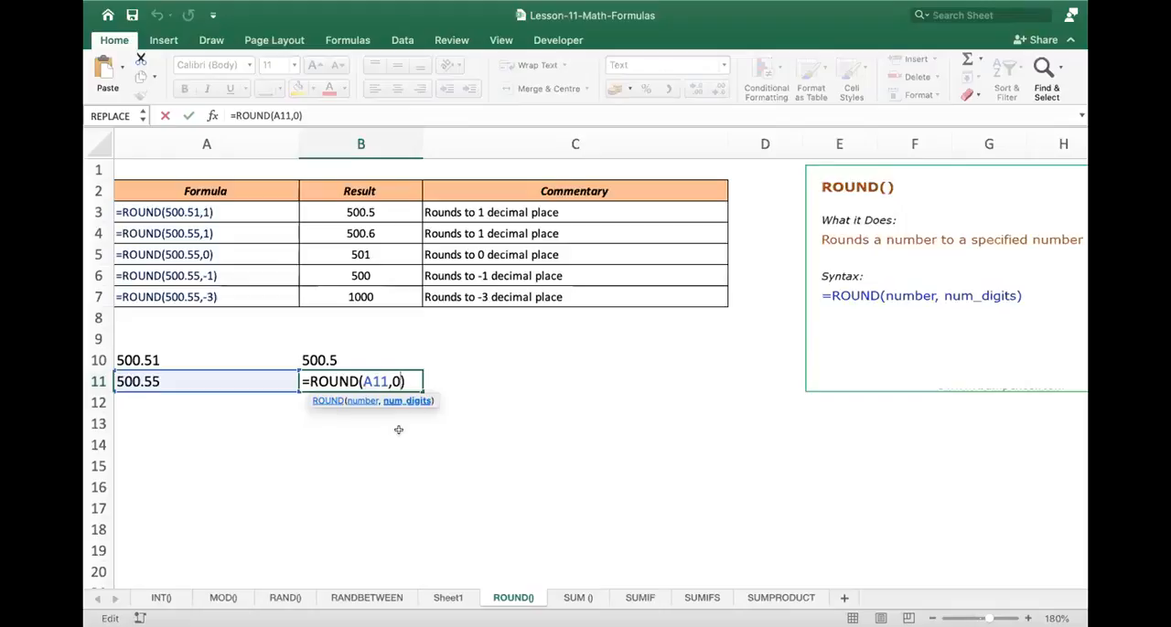
key("Return")
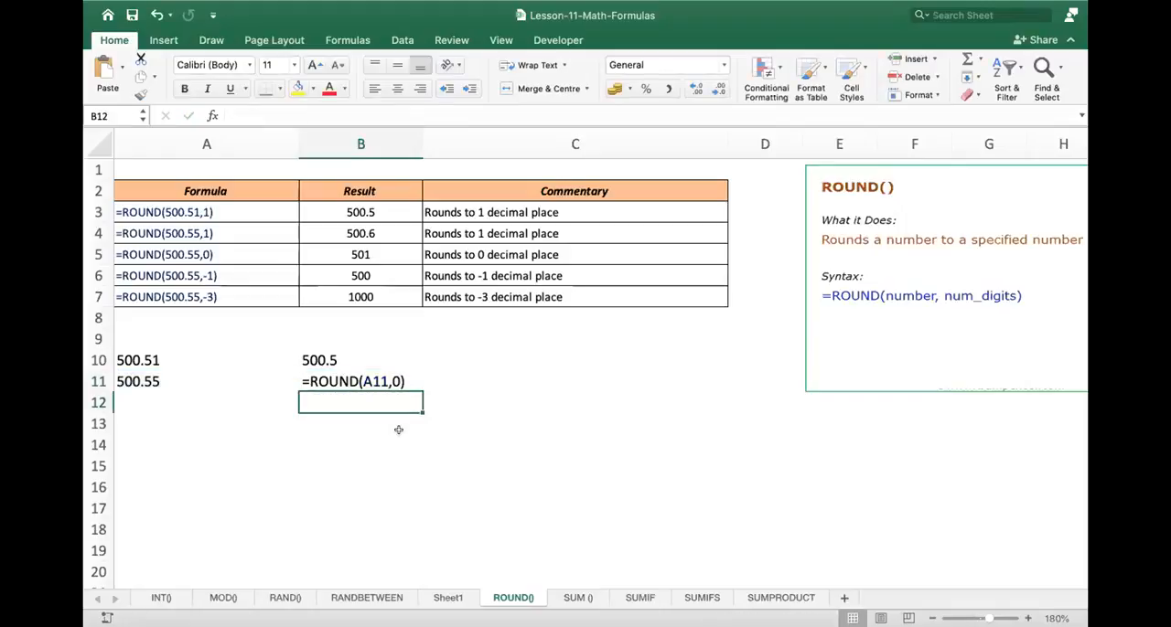
- Try to recalculate the ROUND formula in B11 by re-entering it unchanged
double_click(386, 381)
left_click(409, 380)
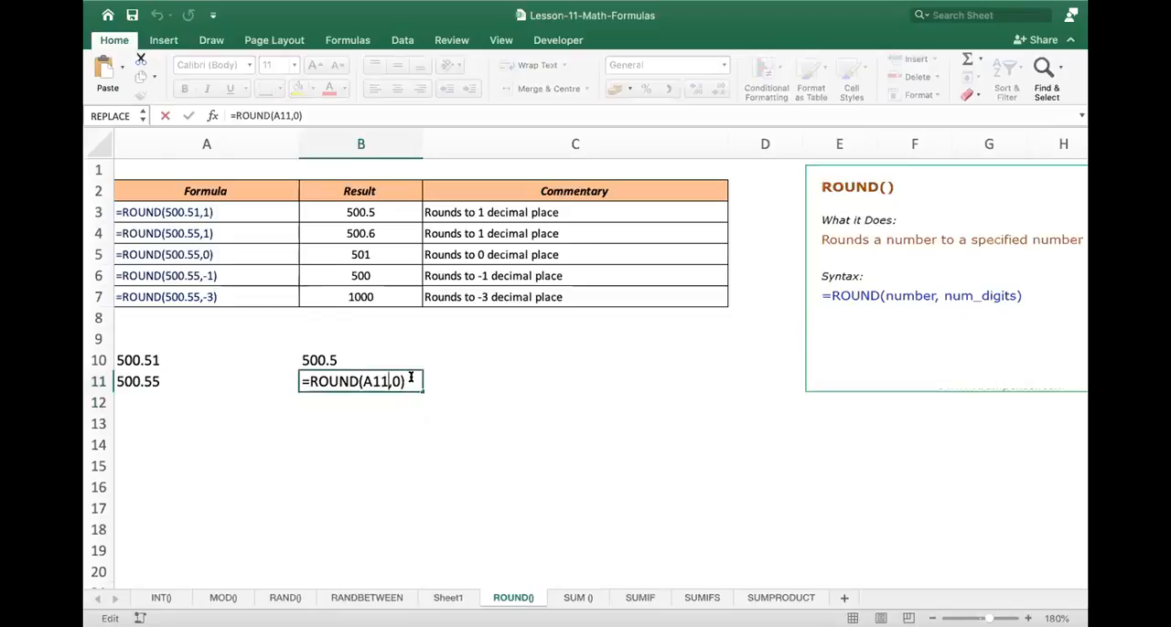
key("Return")
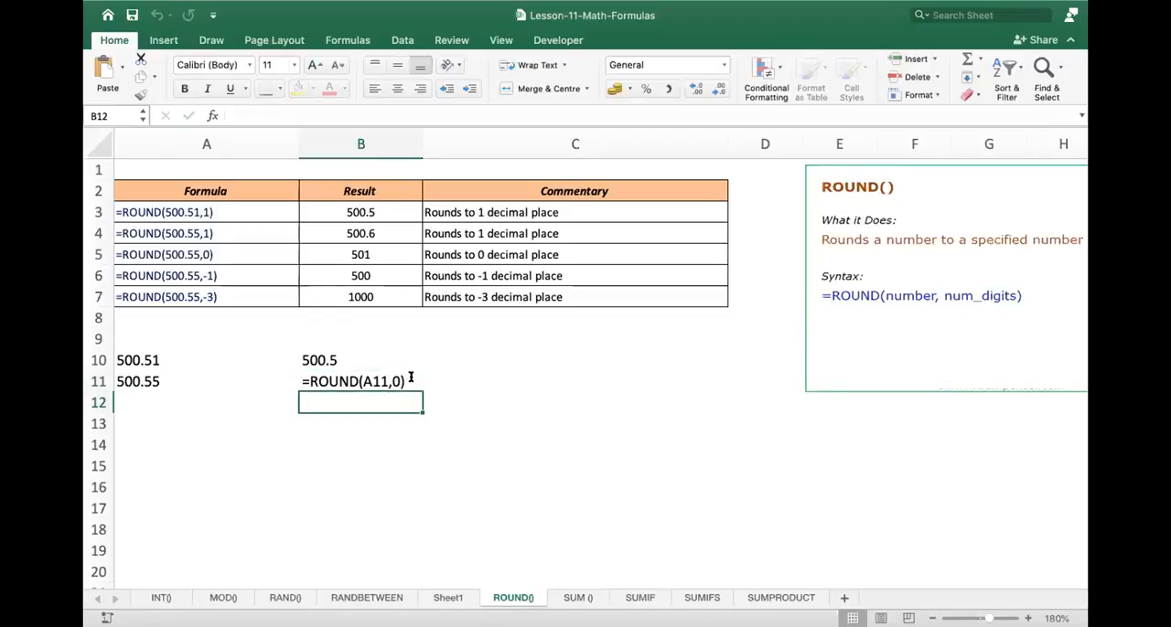
- Replace the contents of B11 with a newly written =round(A11,0) formula
left_click(411, 378)
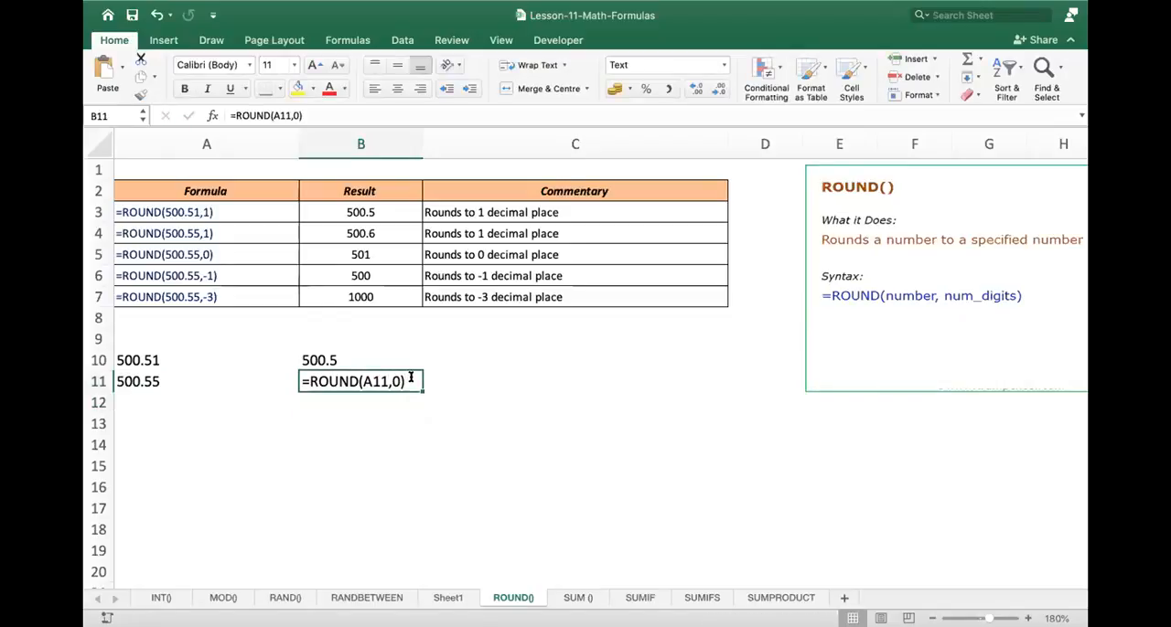
type("=round")
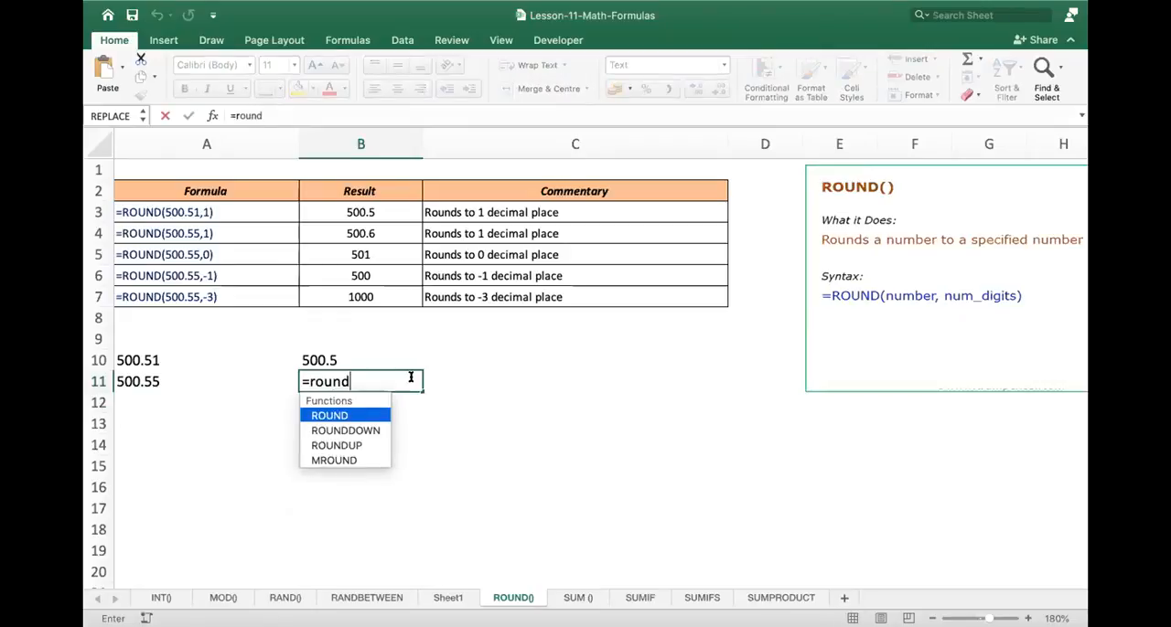
type("(")
key("Left")
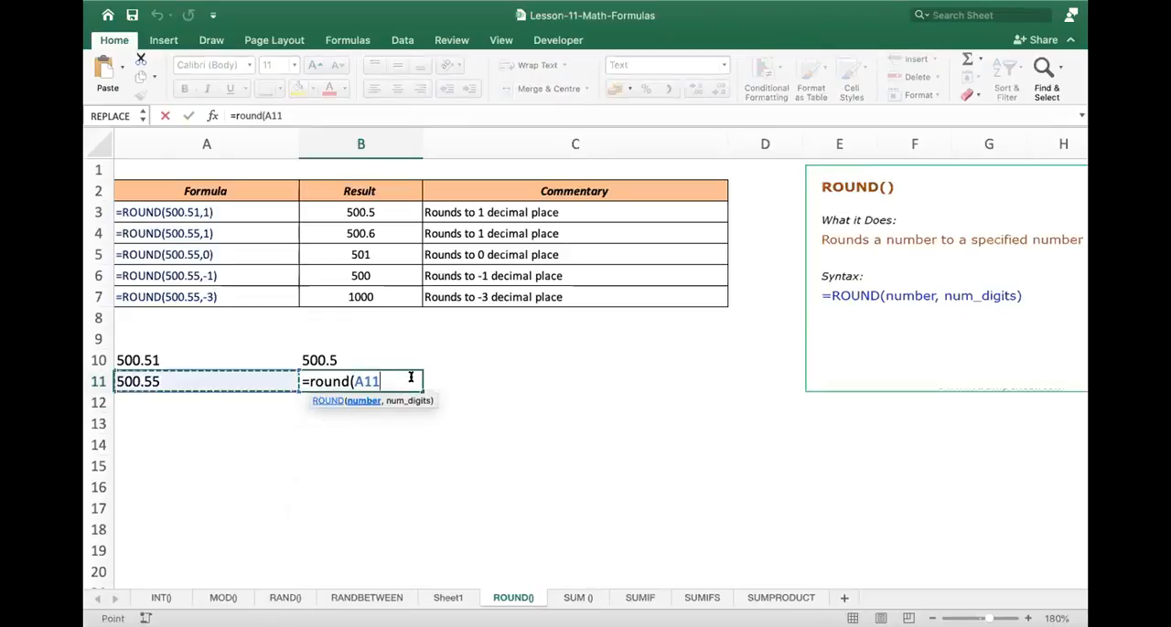
type(",0")
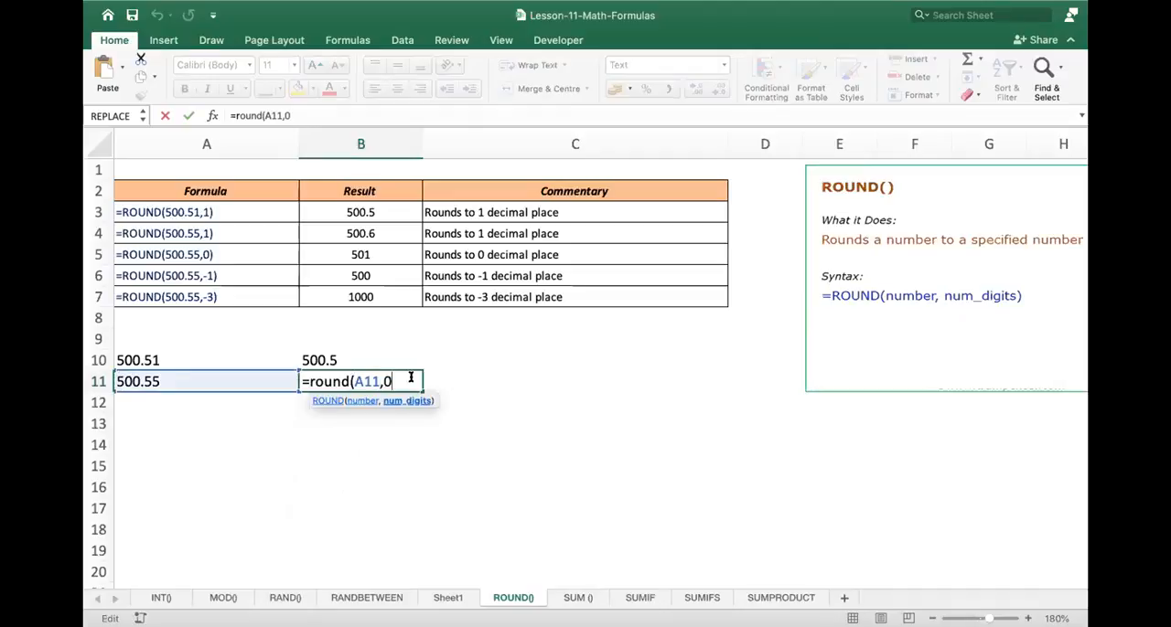
type(")")
key("Return")
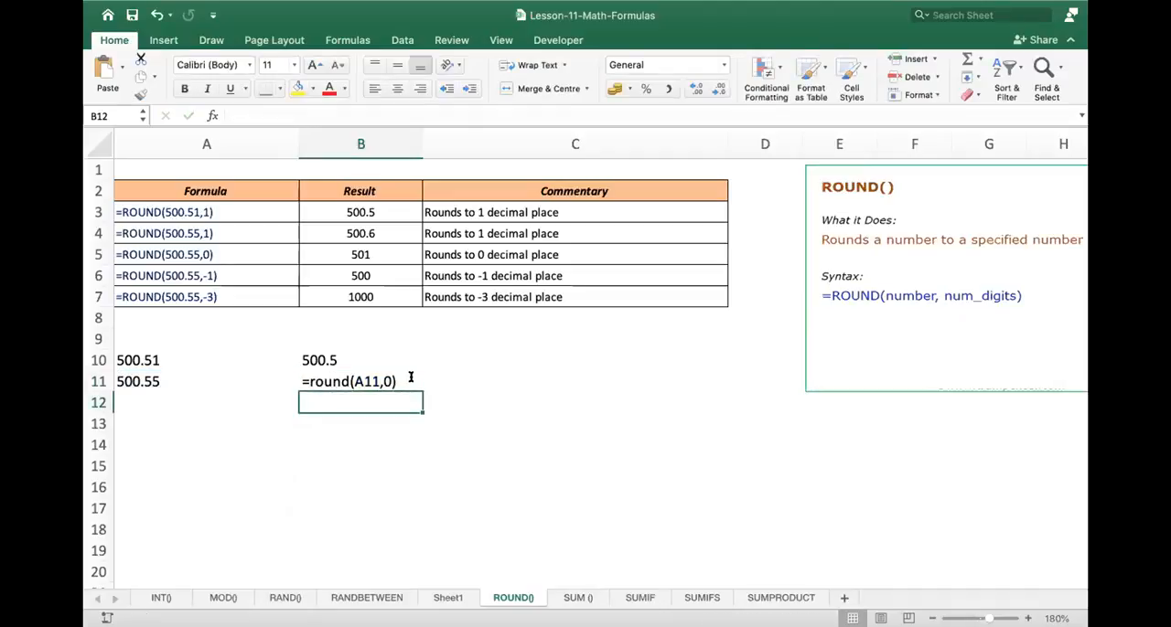
left_click(411, 377)
type("=")
left_click_drag(410, 378, 384, 476)
key("Escape")
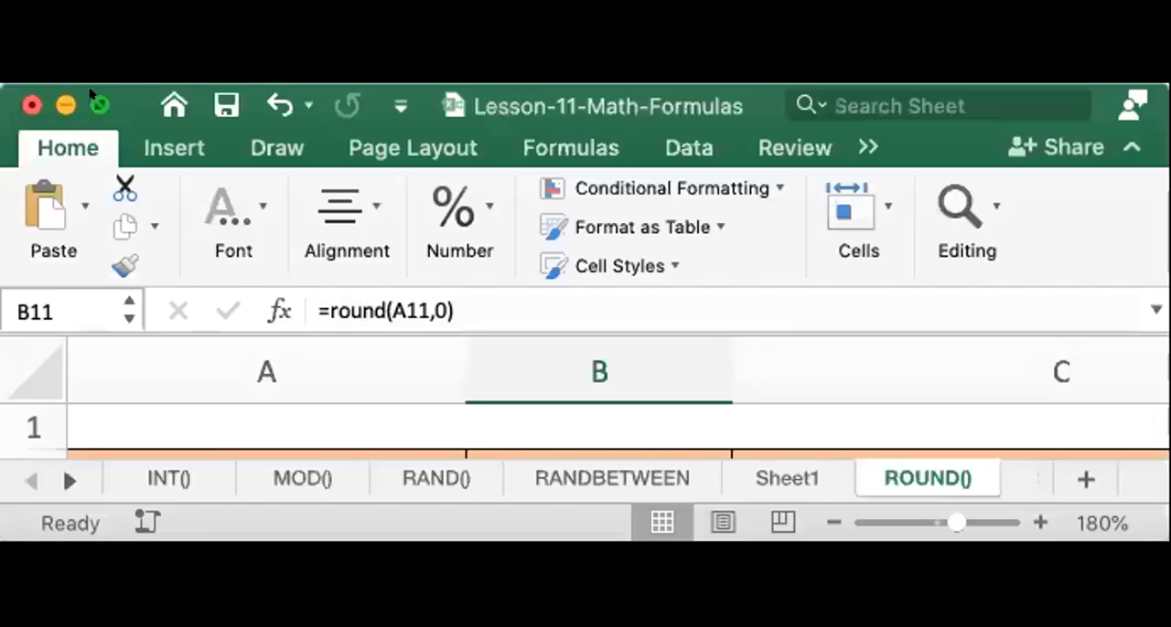
left_click(98, 105)
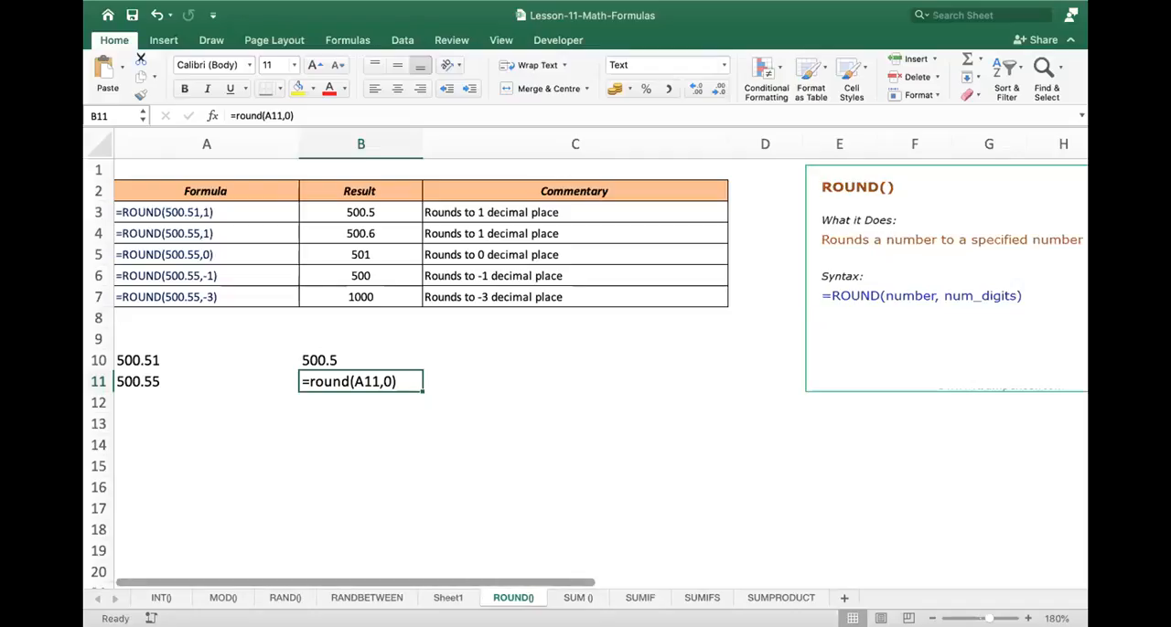
left_click(465, 415)
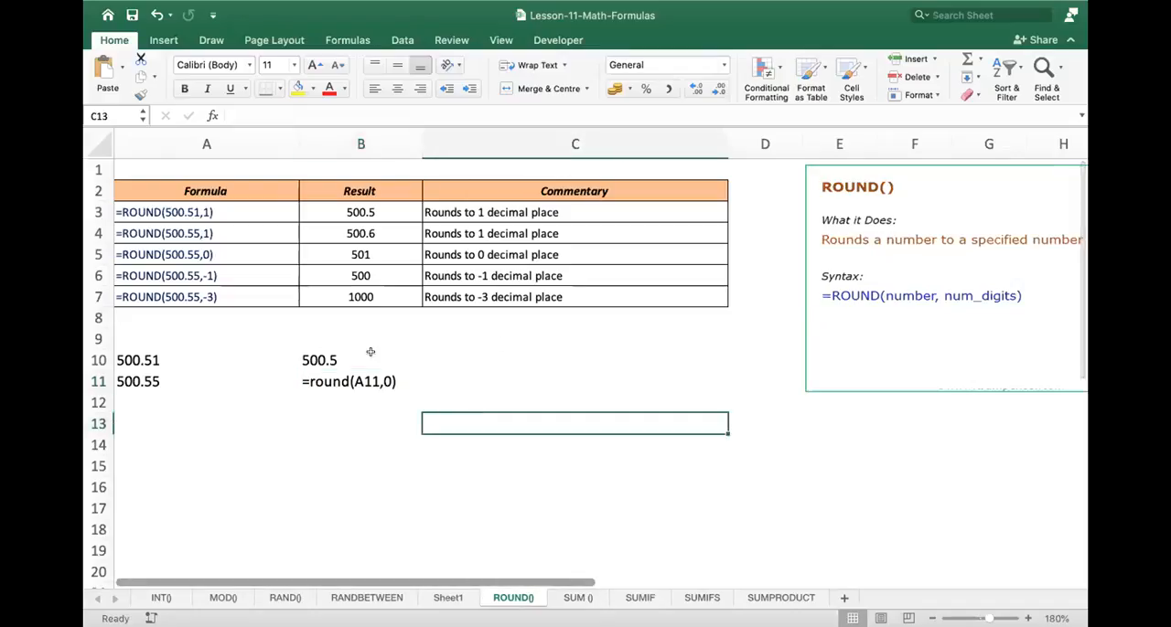
- Try to change the num_digits argument of the ROUND formula in B10 to 0
left_click(348, 381)
left_click(356, 353)
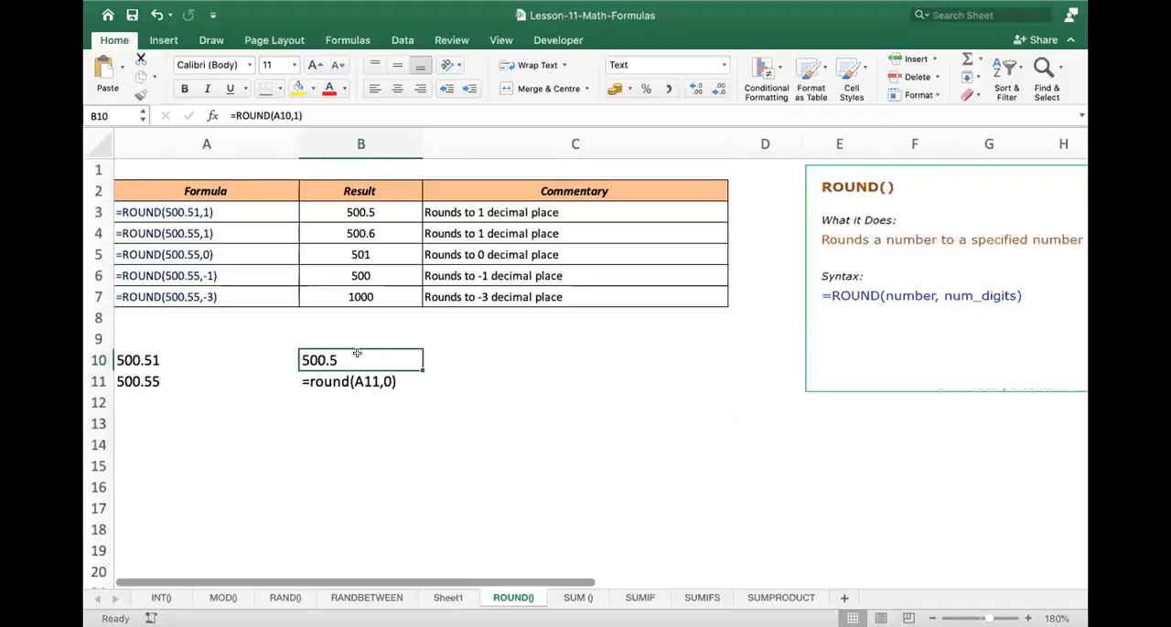
double_click(356, 355)
left_click(422, 360)
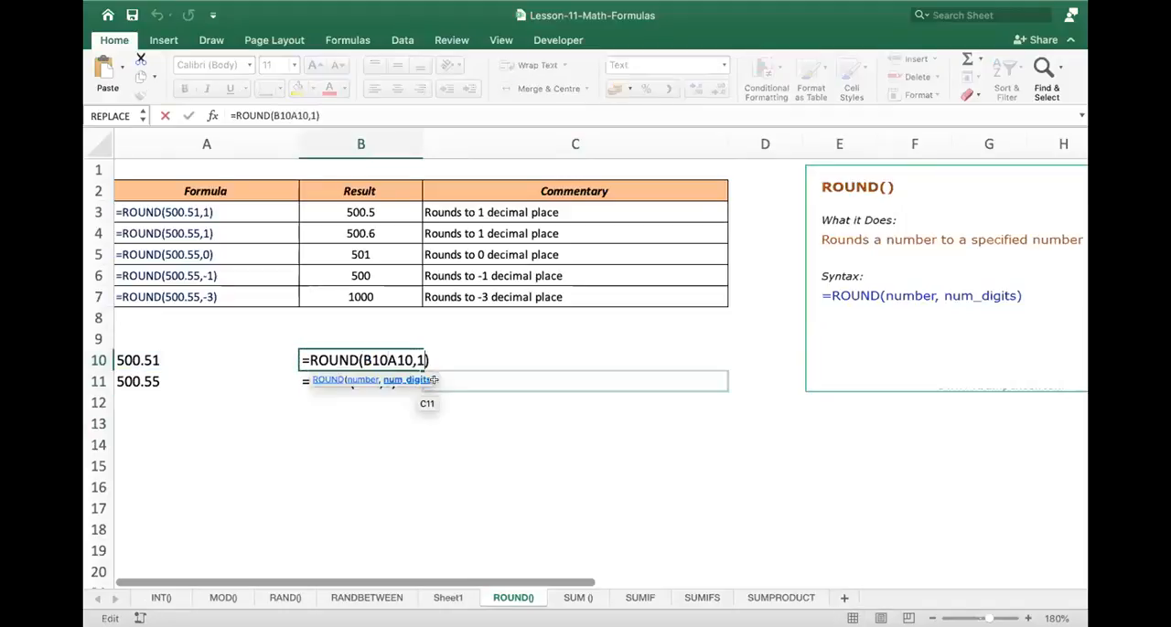
key("BackSpace")
type("0")
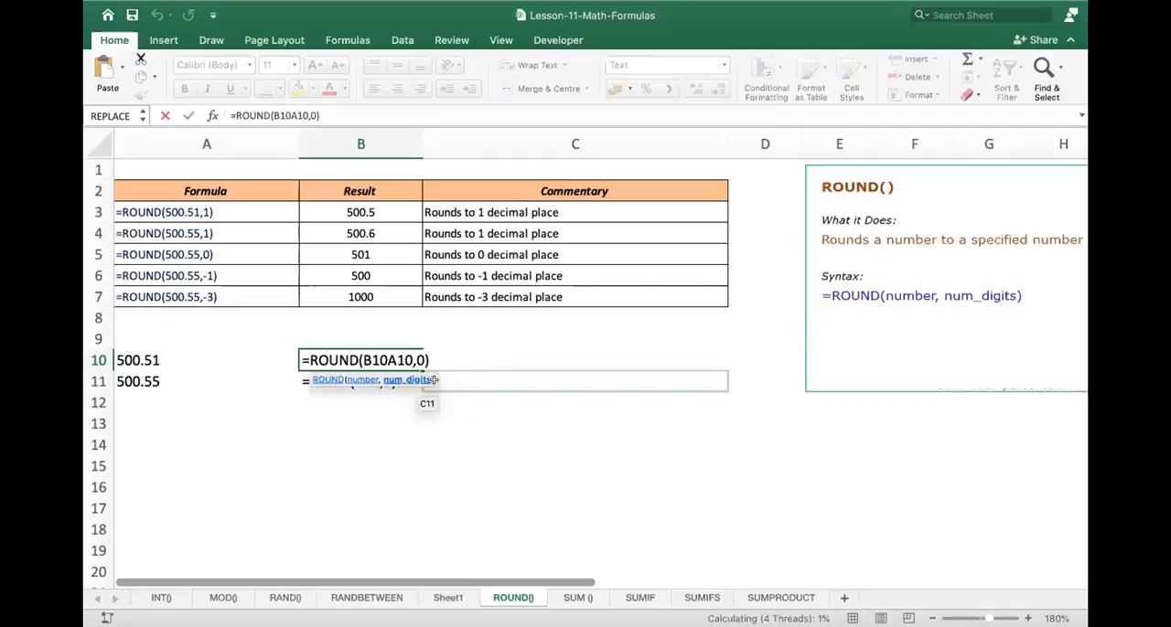
key("Return")
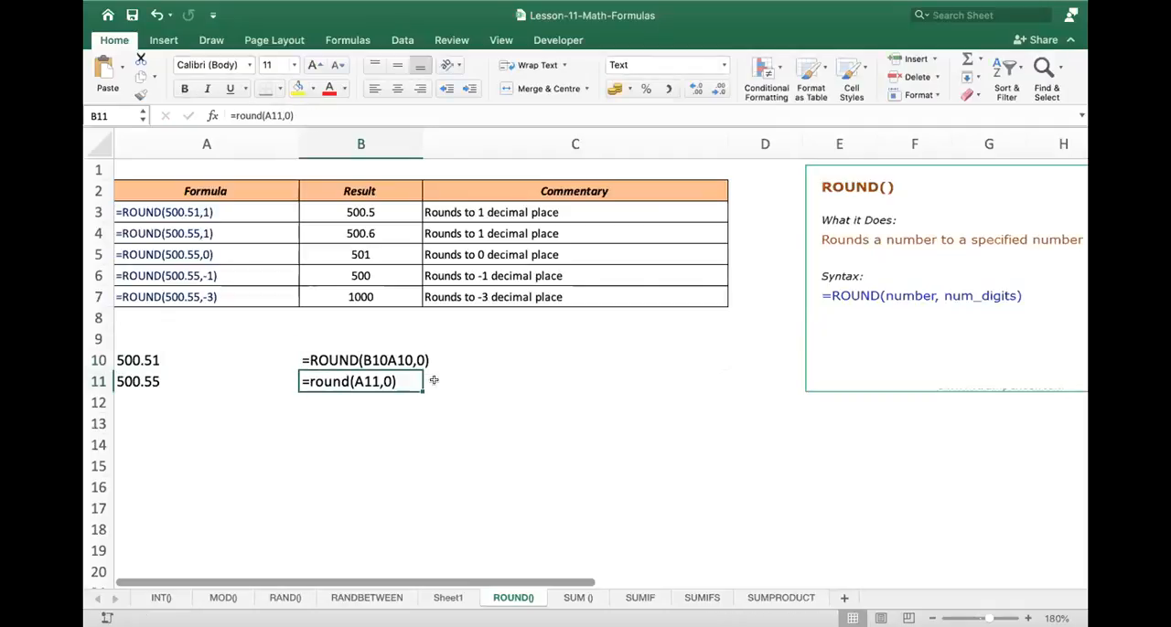
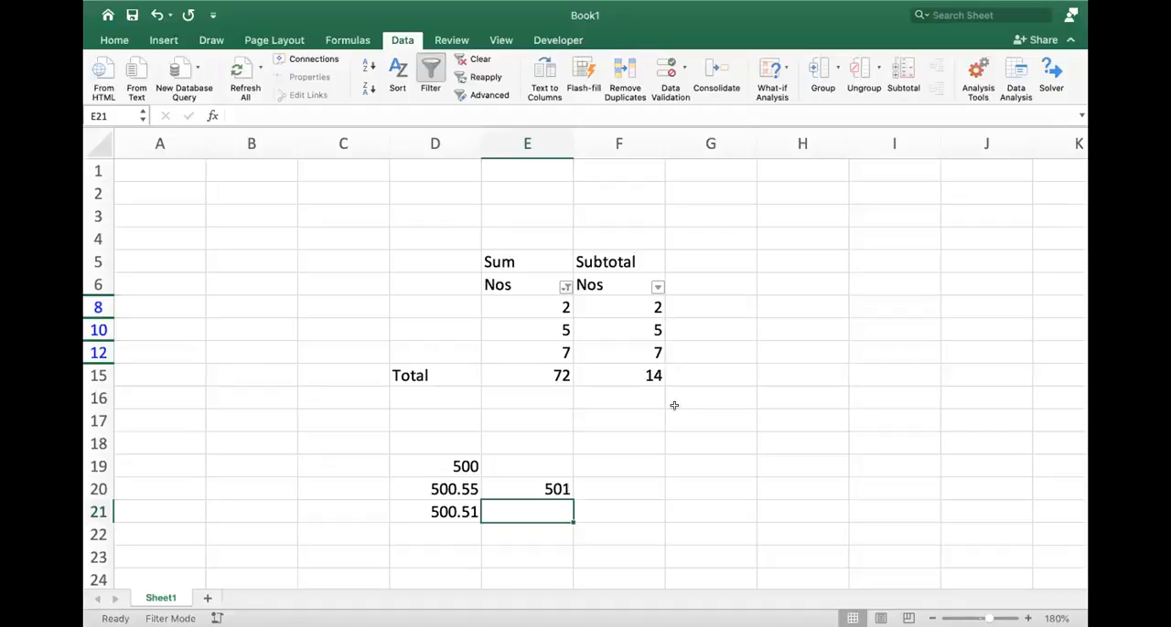
- Change the num_digits argument of the ROUND formula in E20 to 1
double_click(501, 490)
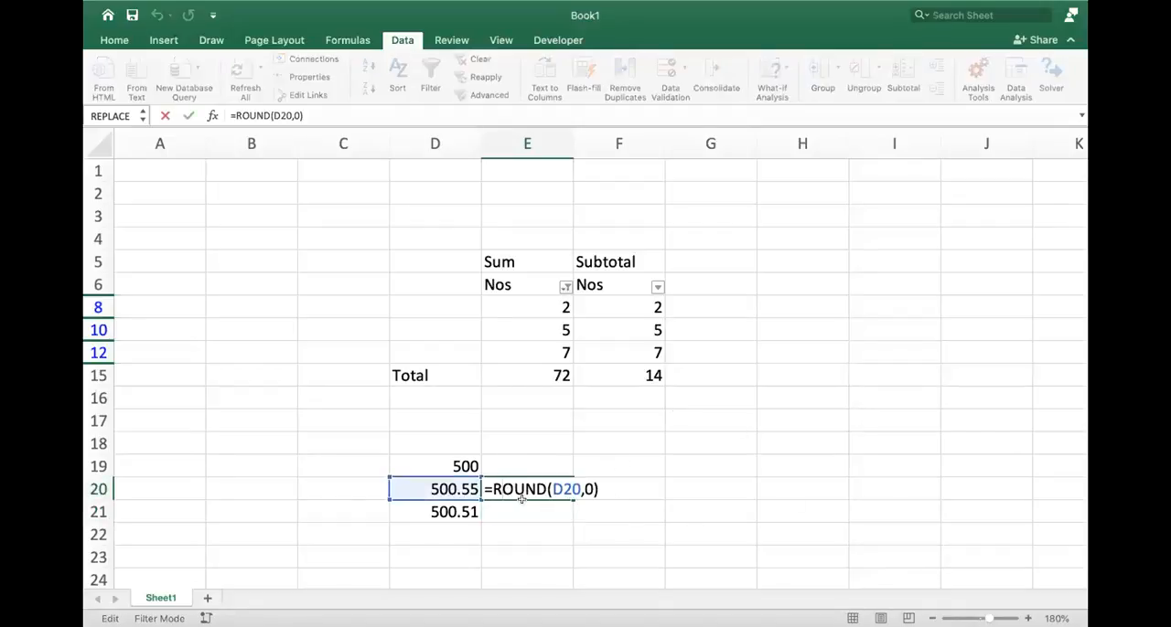
key("Right")
key("Right")
key("Right")
key("Right")
key("Right")
key("Right")
key("Right")
key("BackSpace")
type("1")
key("Return")
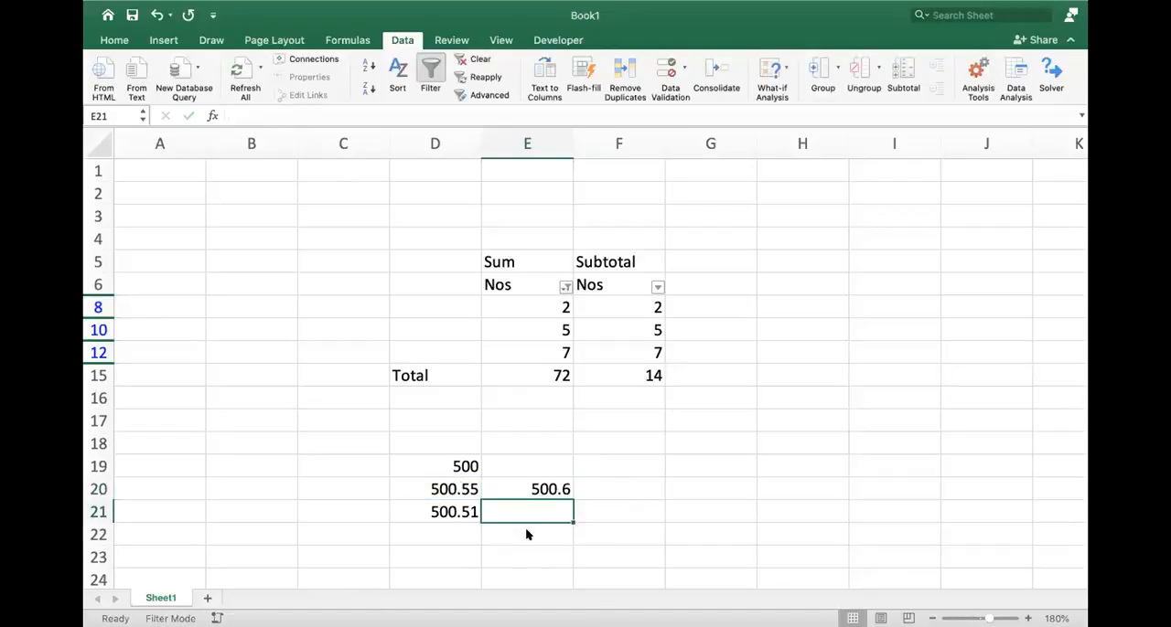
- Set the num_digits argument of the ROUND formula in E20 back to 0
key("Up")
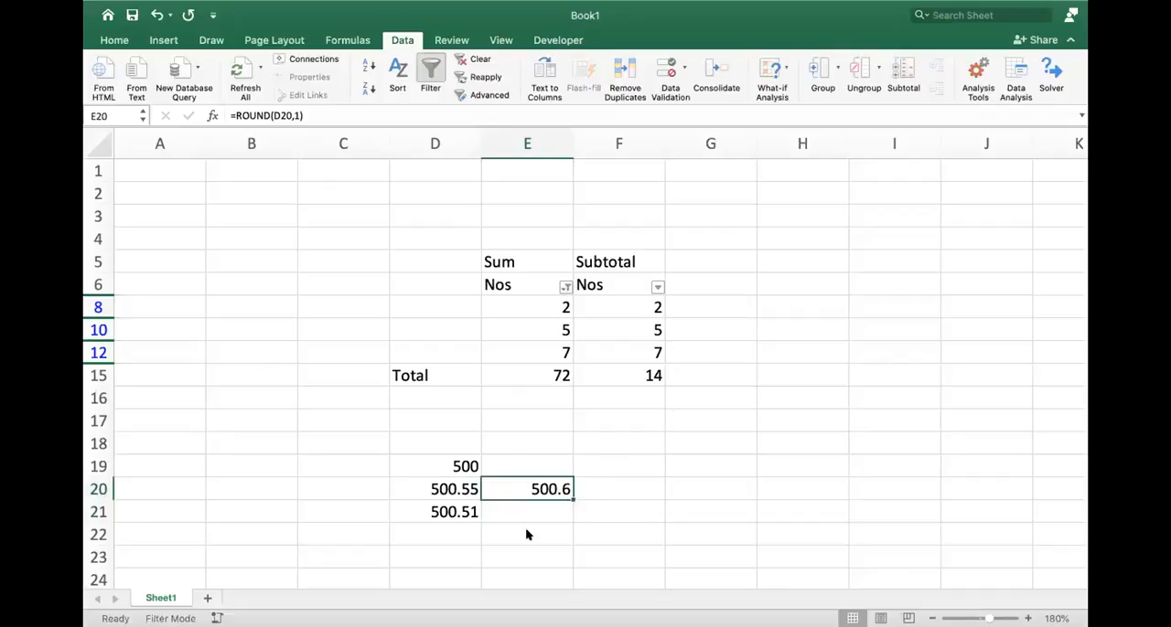
double_click(547, 479)
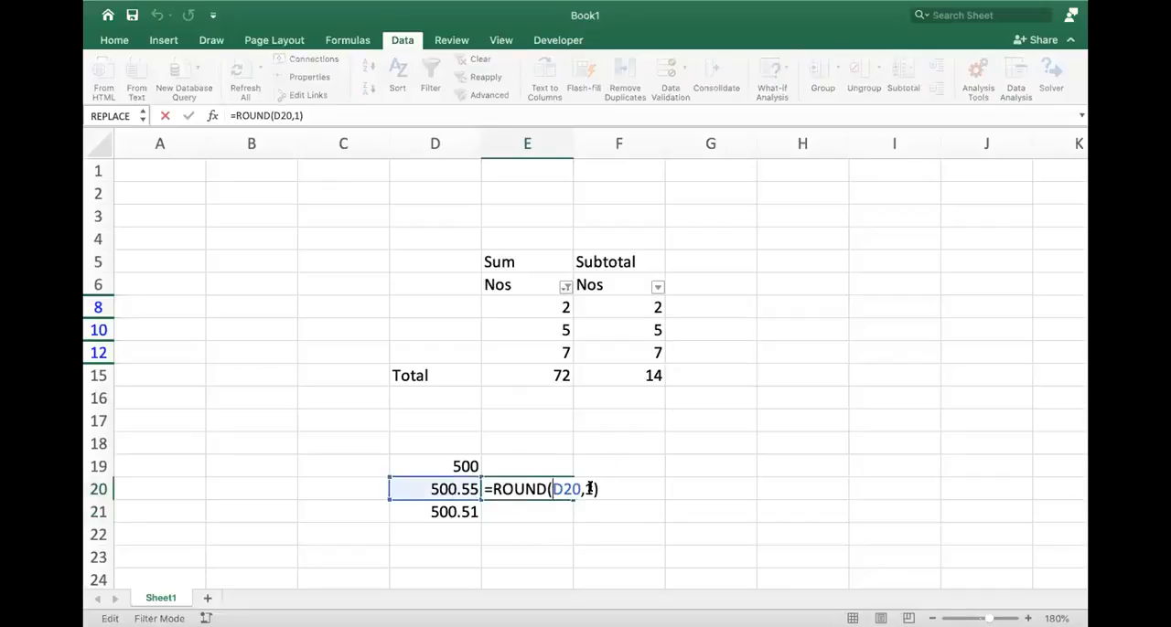
left_click(588, 489)
key("BackSpace")
type("0")
key("Return")
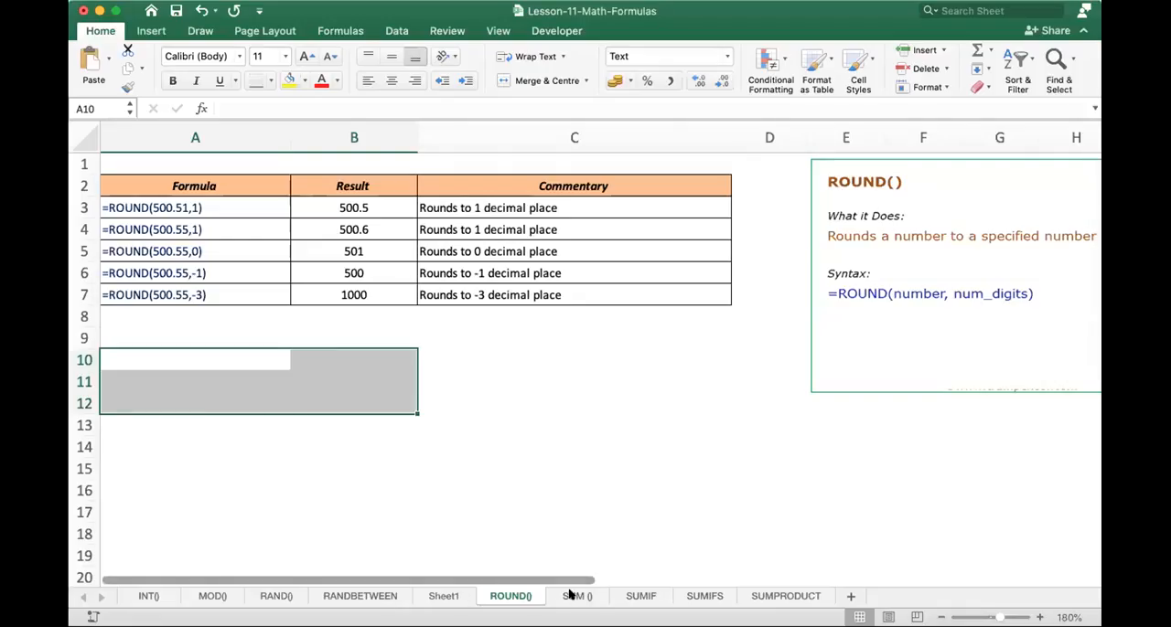
- Open the SUM () worksheet of Lesson-11-Math-Formulas and examine its example formulas, results and commentary
left_click(574, 596)
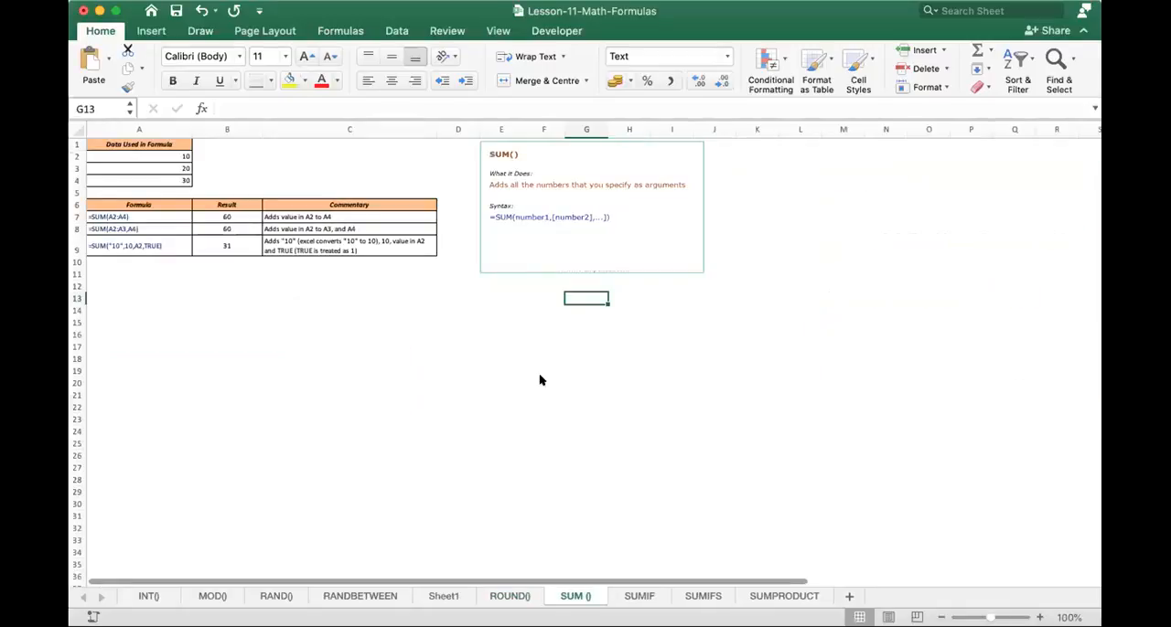
scroll(562, 397, "up", 5)
scroll(564, 399, "up", 3)
scroll(564, 399, "left", 2)
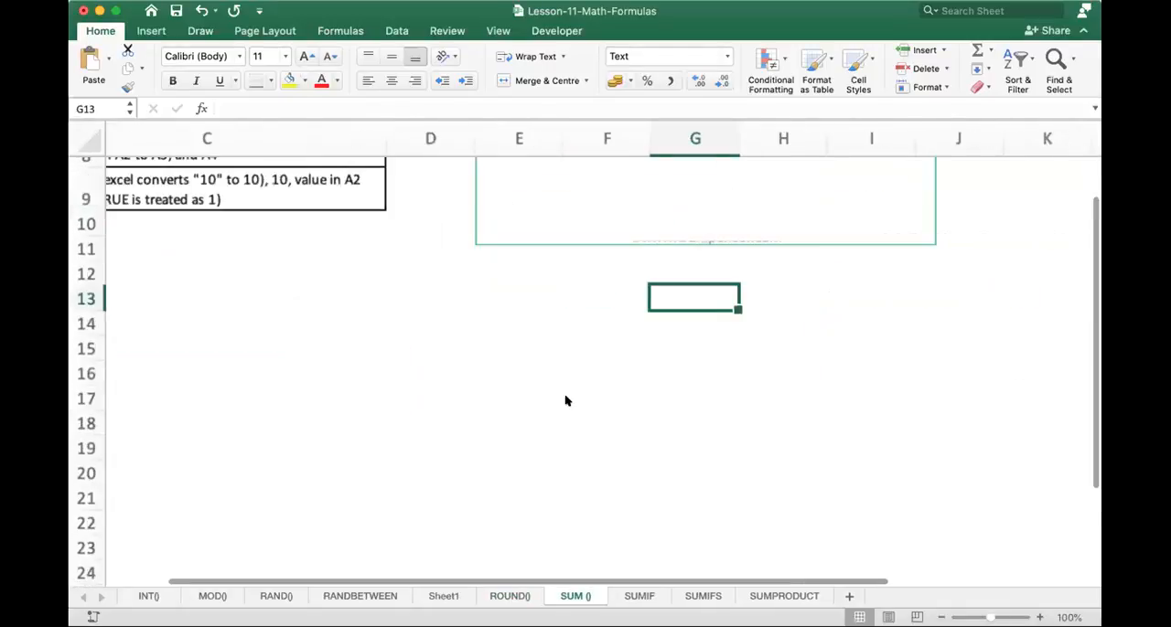
scroll(565, 401, "up", 4)
scroll(565, 401, "left", 3)
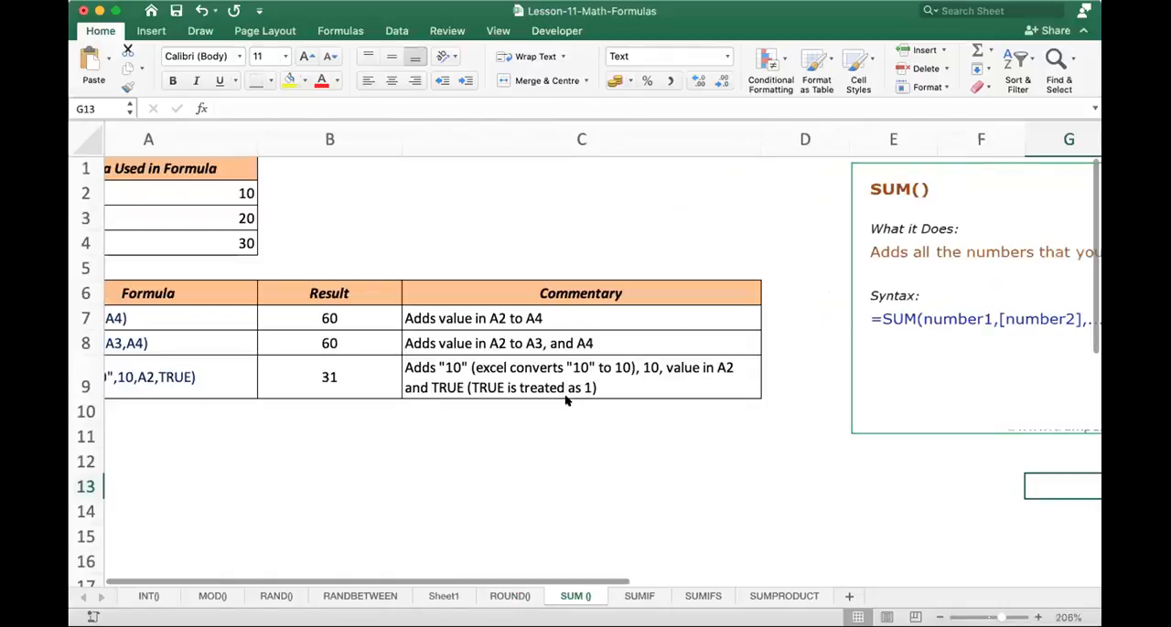
scroll(565, 400, "left", 2)
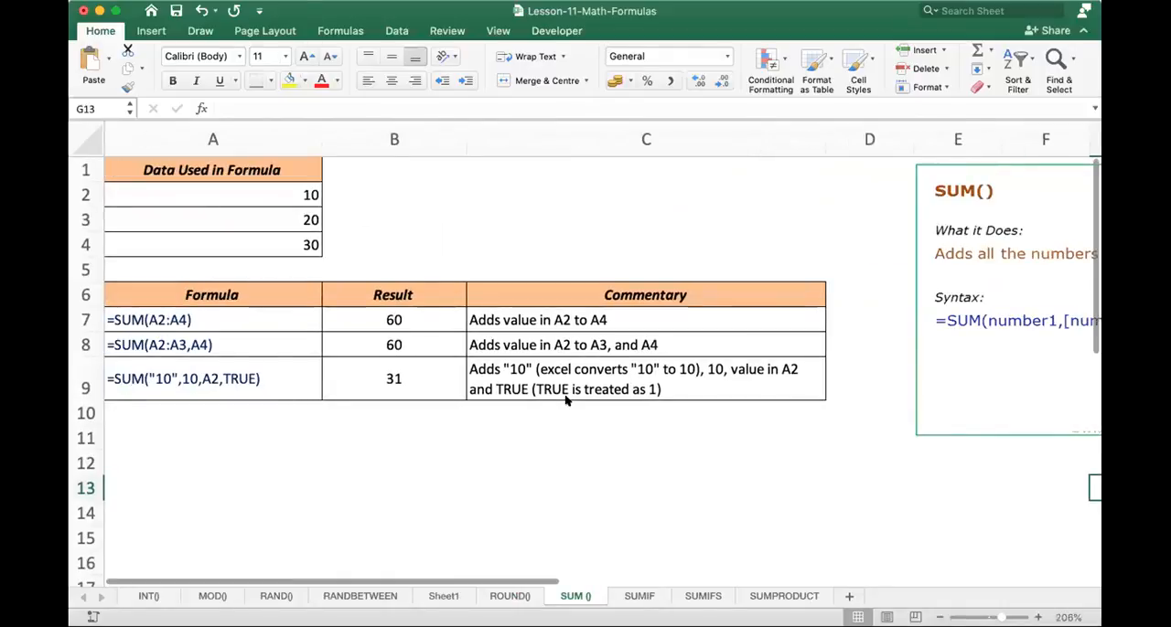
- Open the SUMIF worksheet and enlarge its view to 240%
left_click(638, 596)
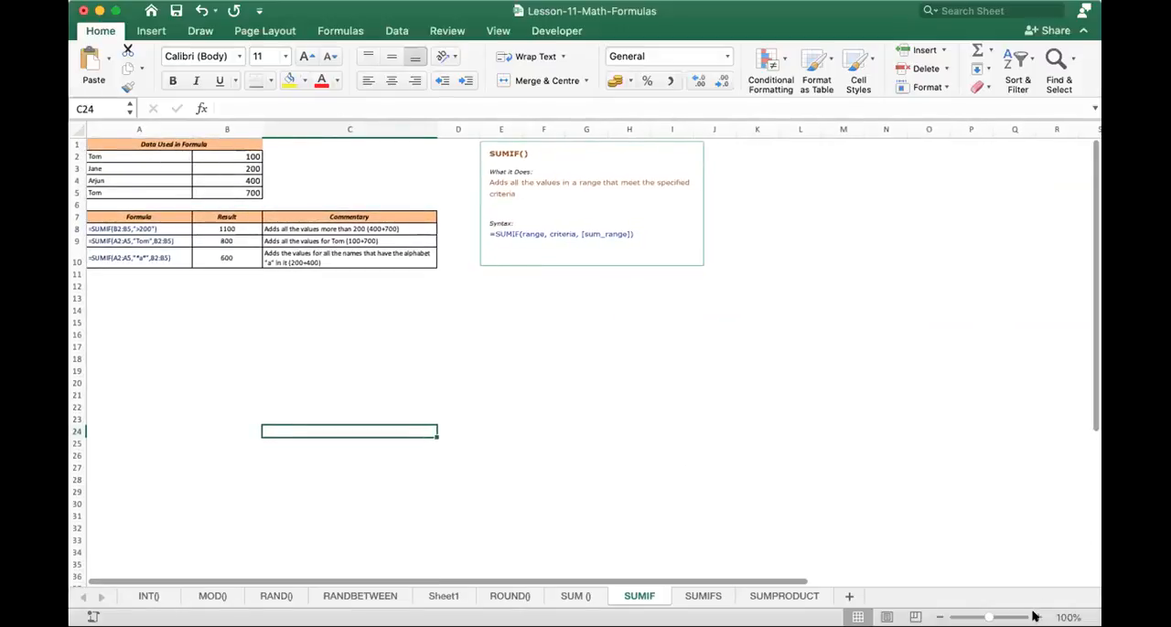
left_click(1033, 617)
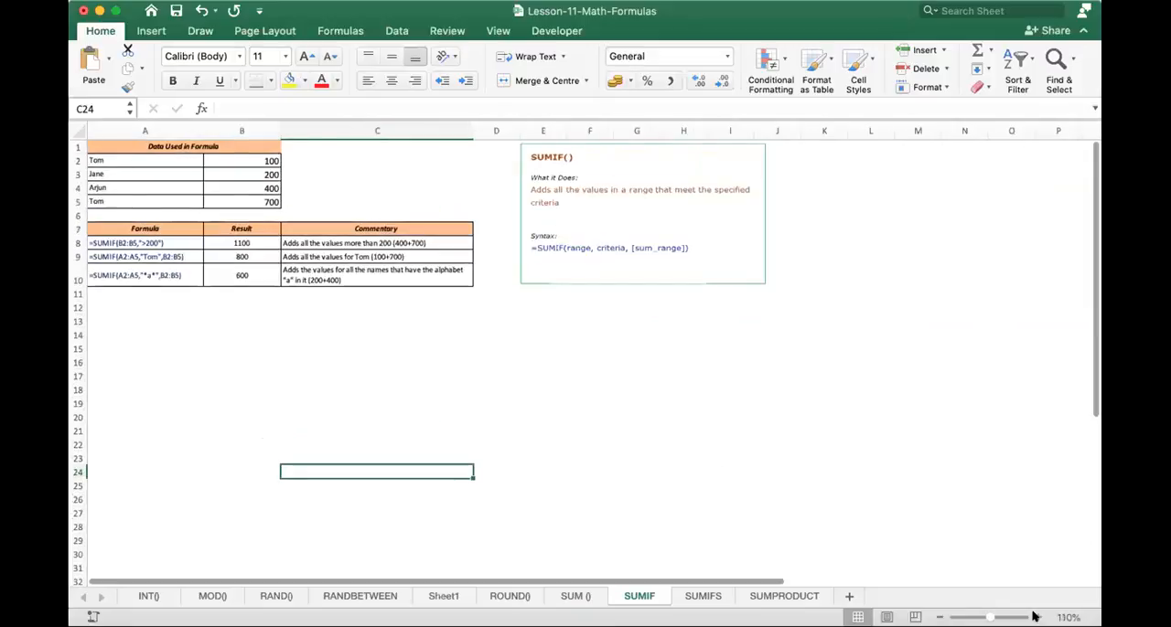
left_click(1033, 618)
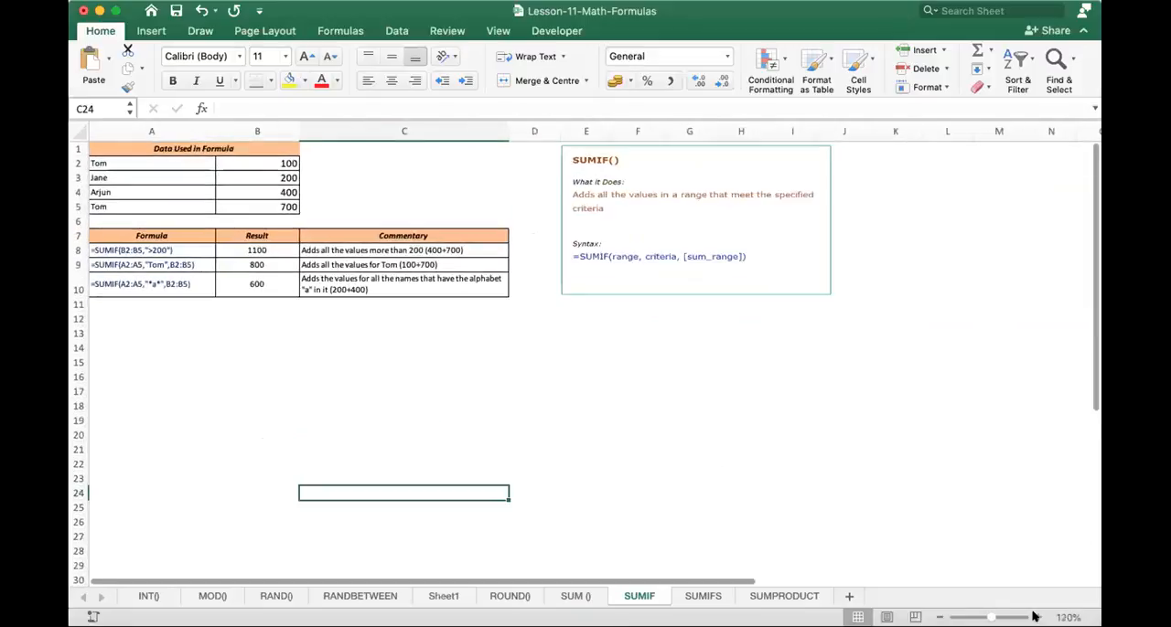
left_click(1033, 617)
left_click(1033, 618)
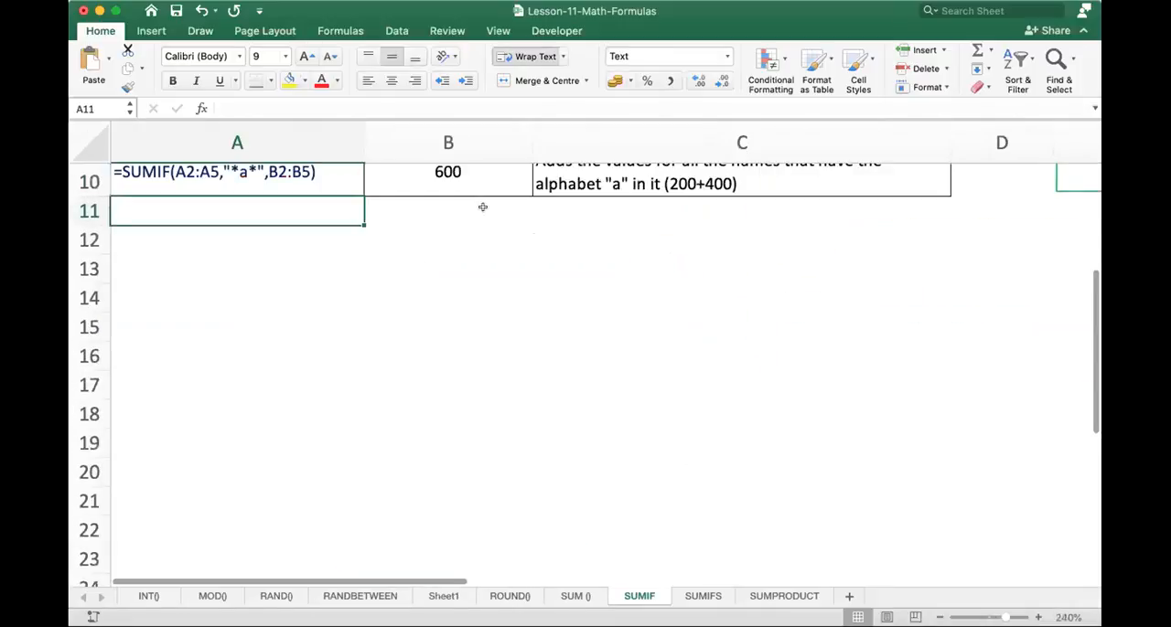
scroll(482, 207, "up", 5)
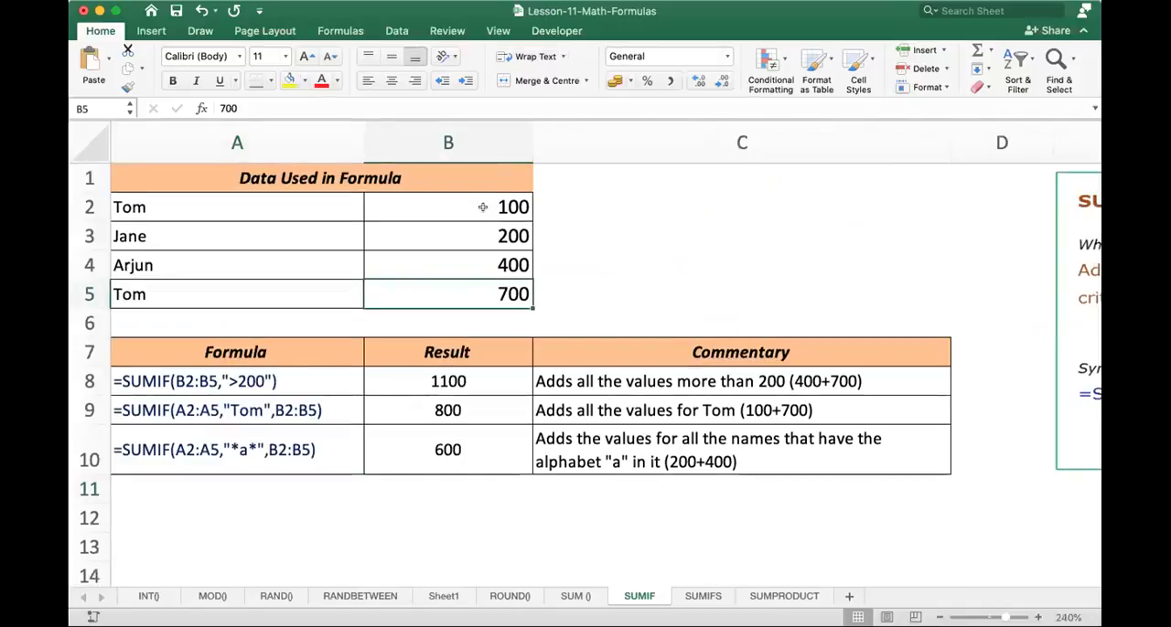
- Examine the names and amounts in A1:B5 and the SUMIF example formulas below them
key("Up")
key("Up")
key("Up")
key("Up")
key("Left")
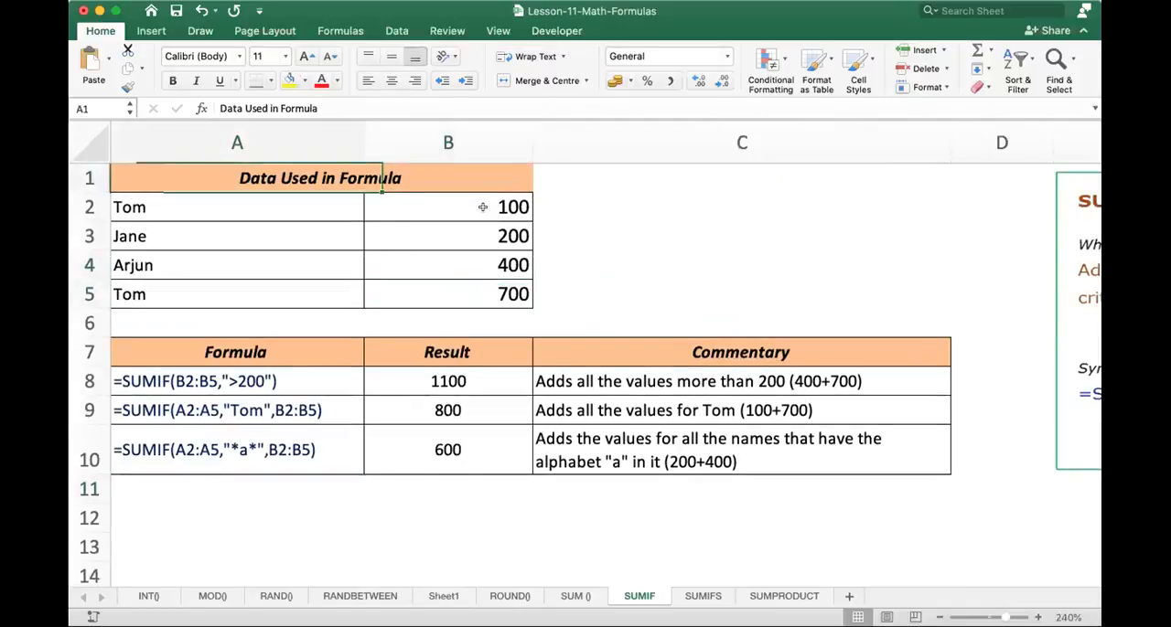
key("Down")
key("Down")
key("Down")
key("Down")
key("Up")
key("Up")
key("Up")
key("Right")
key("Left")
key("Down")
key("Down")
key("Right")
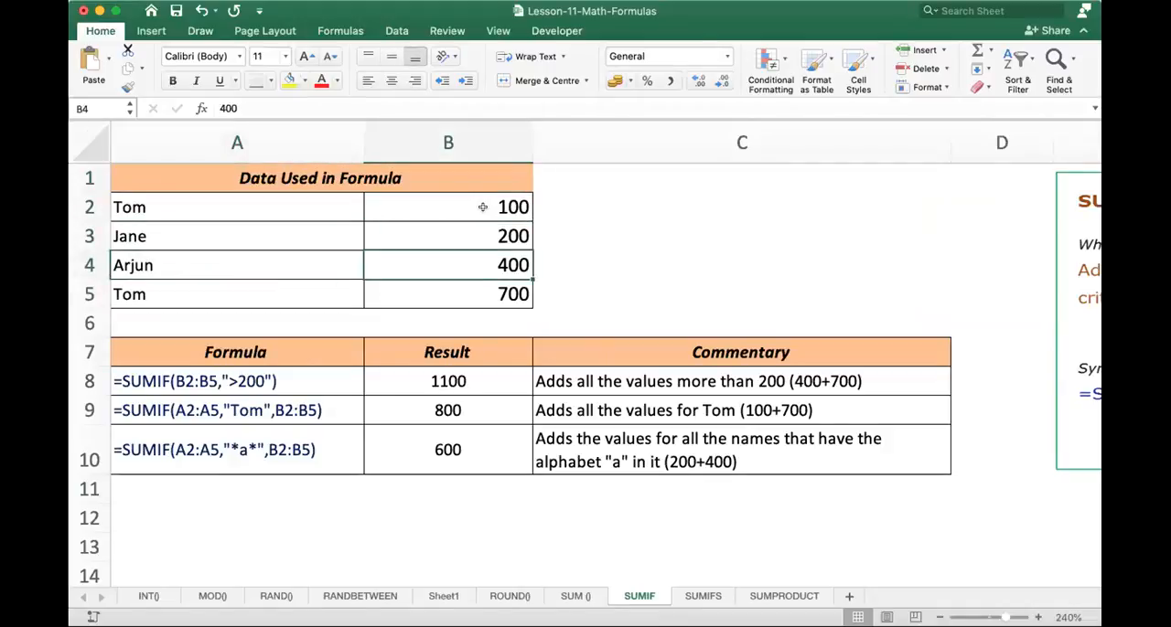
key("Down")
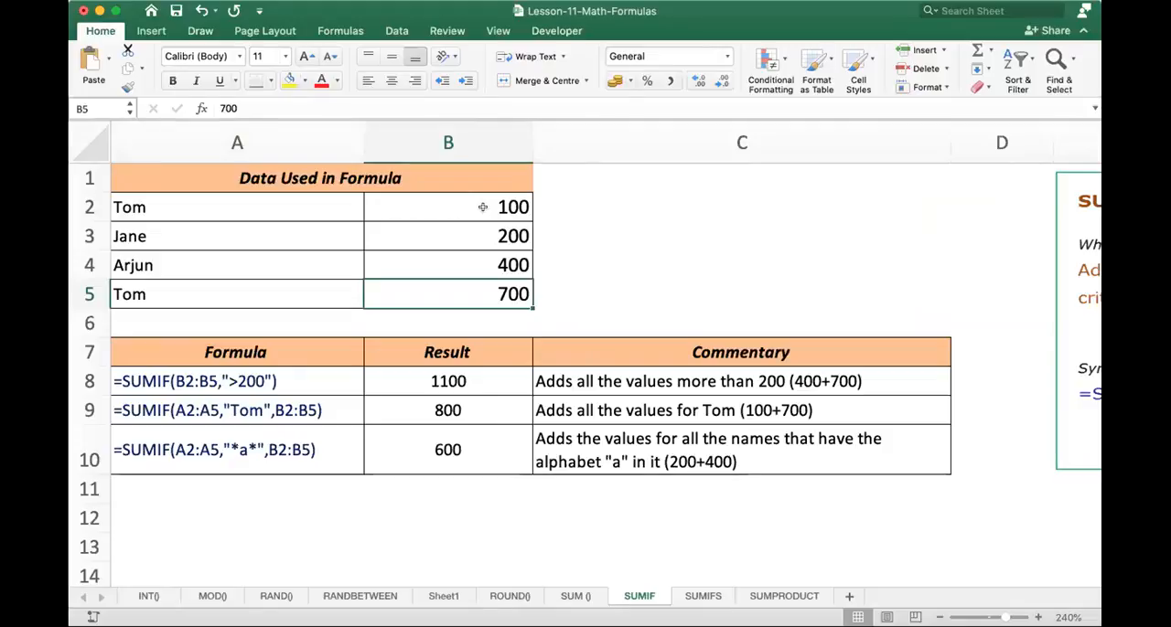
key("Down")
key("Down")
key("Down")
key("Down")
key("Down")
key("Left")
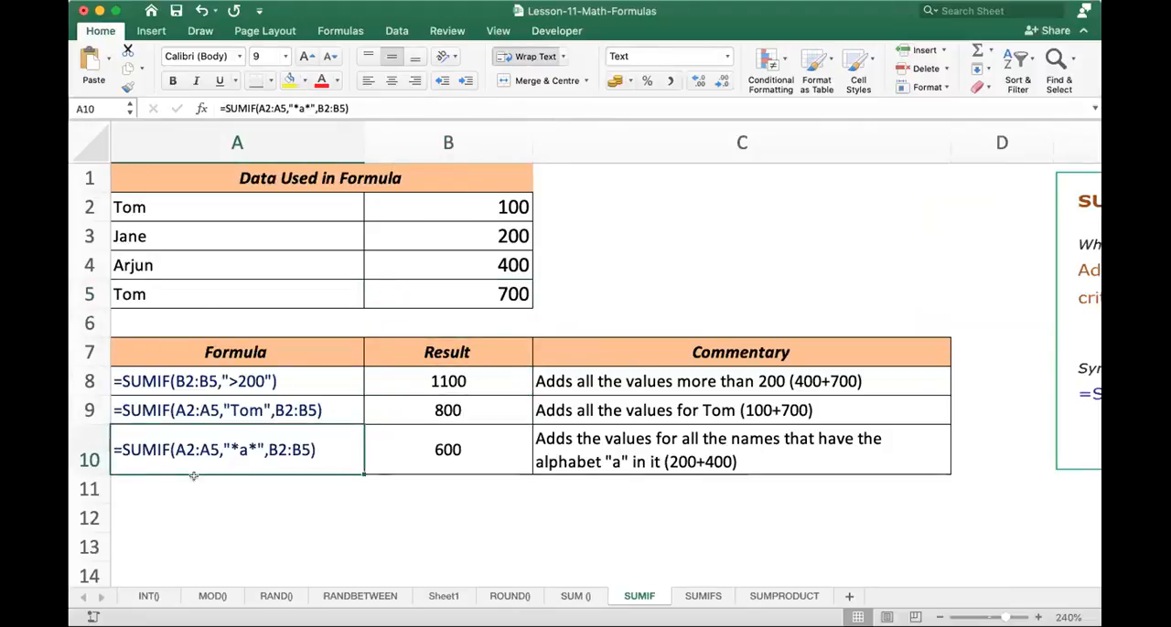
double_click(217, 441)
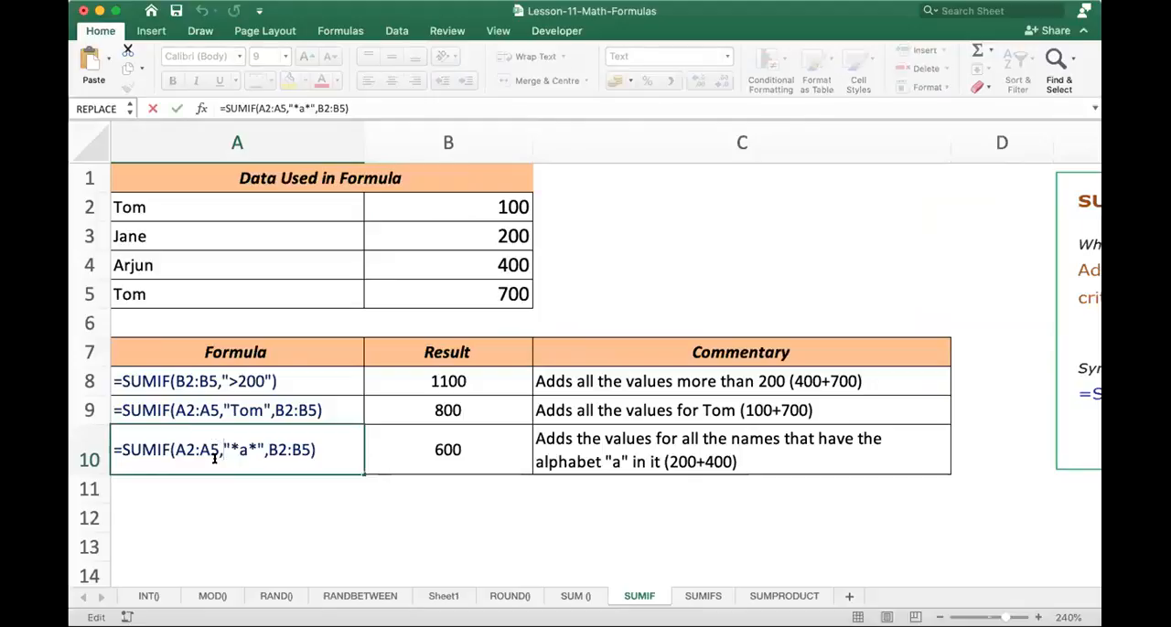
left_click(195, 471)
left_click_drag(194, 463, 199, 492)
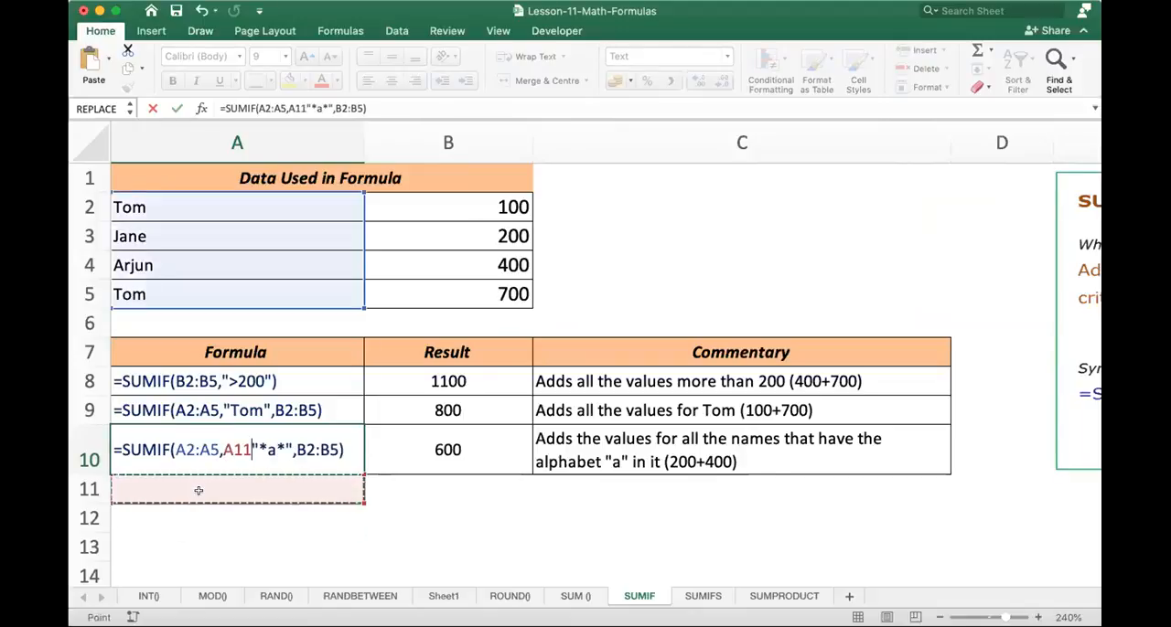
key("Escape")
- Enter a SUMIF formula in A12 with range A2:A5, criteria "*a*" and sum range B2:B5
key("Down")
key("Down")
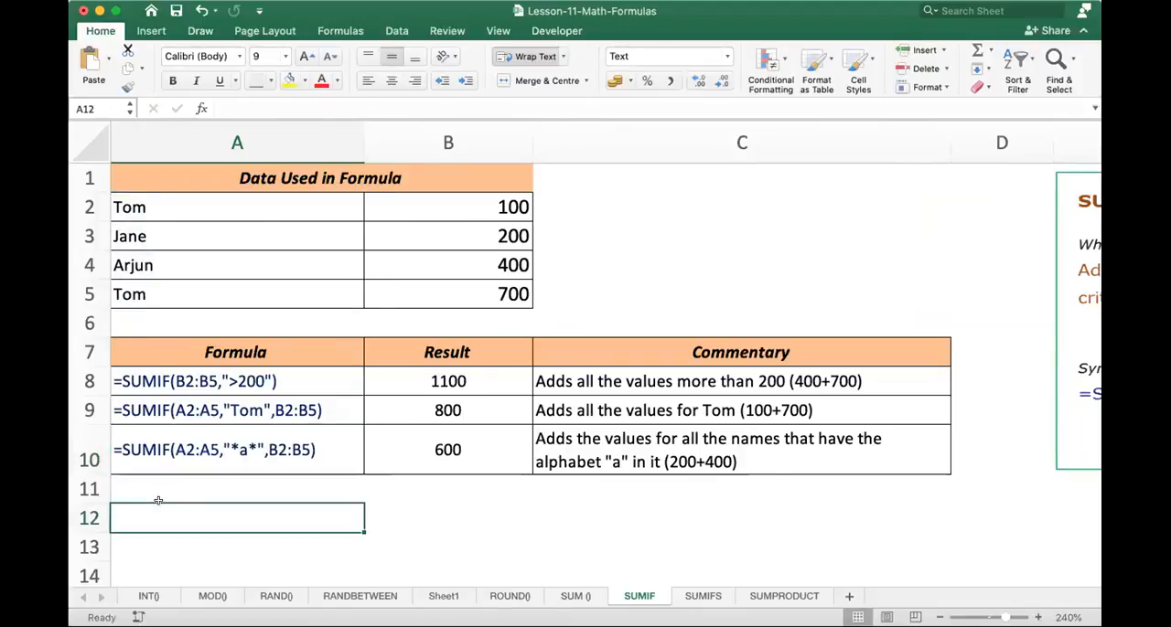
type("=sum")
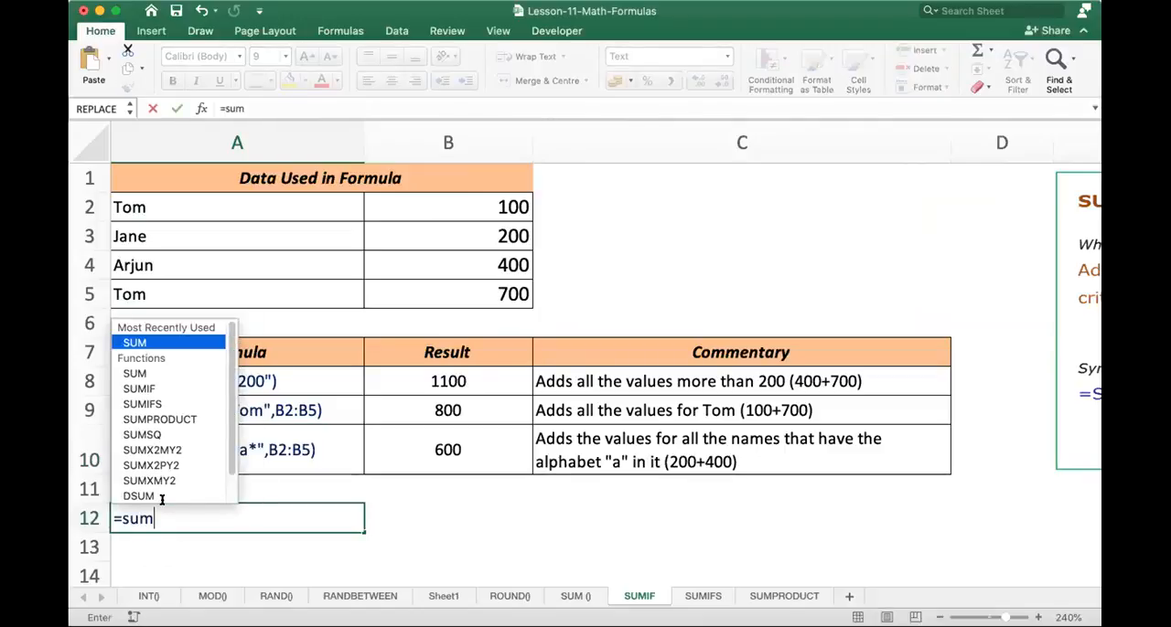
type("if(")
left_click_drag(162, 497, 141, 468)
left_click_drag(162, 207, 188, 289)
type(",\"")
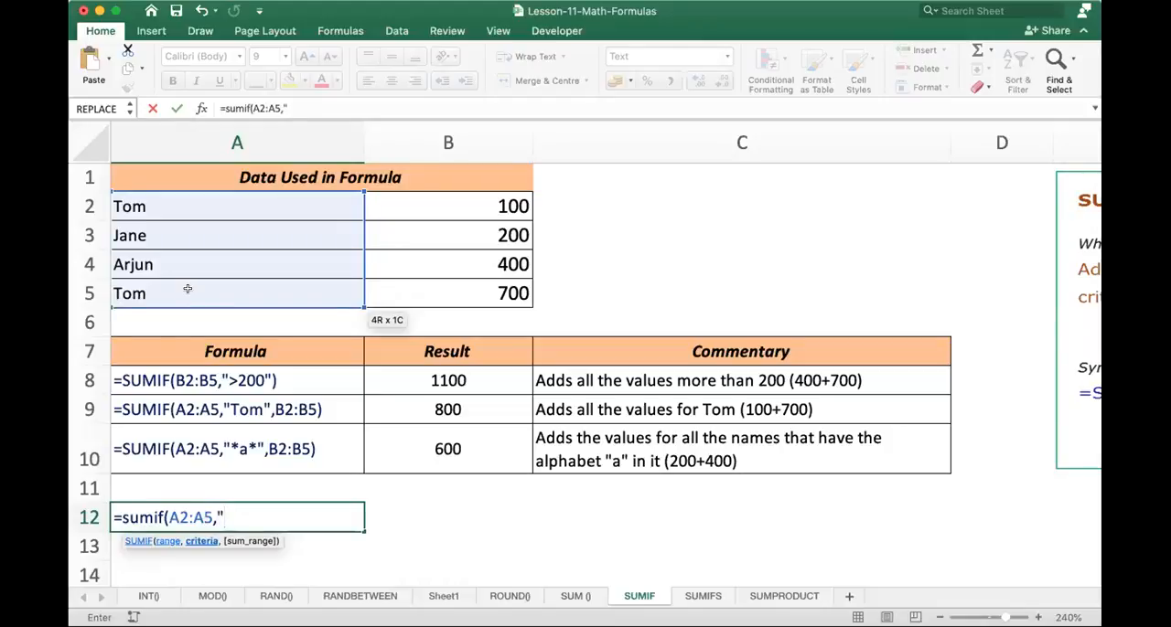
type("*a*")
type("\",")
left_click_drag(456, 195, 457, 290)
key("Return")
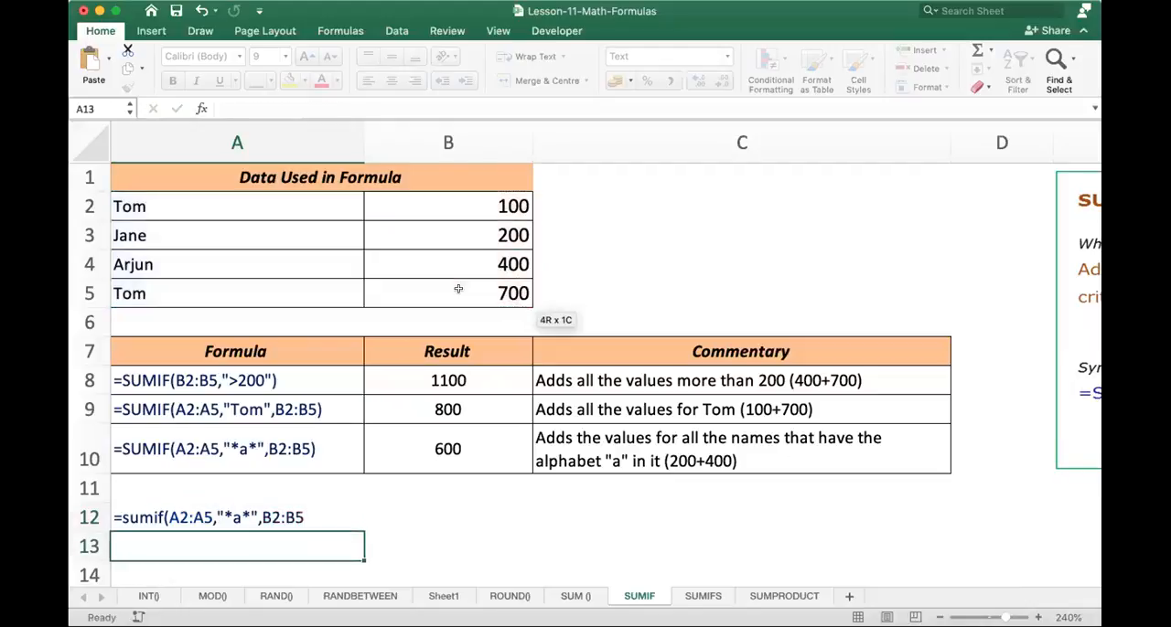
- Add the missing closing parenthesis to the SUMIF formula in A12
double_click(304, 509)
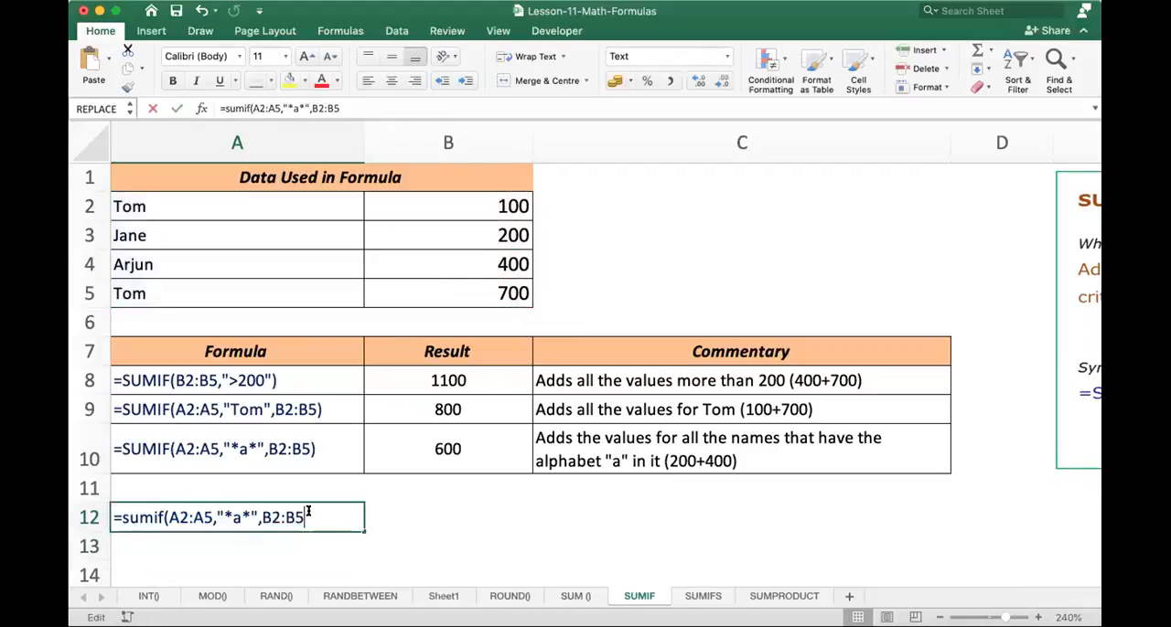
type(")")
key("Return")
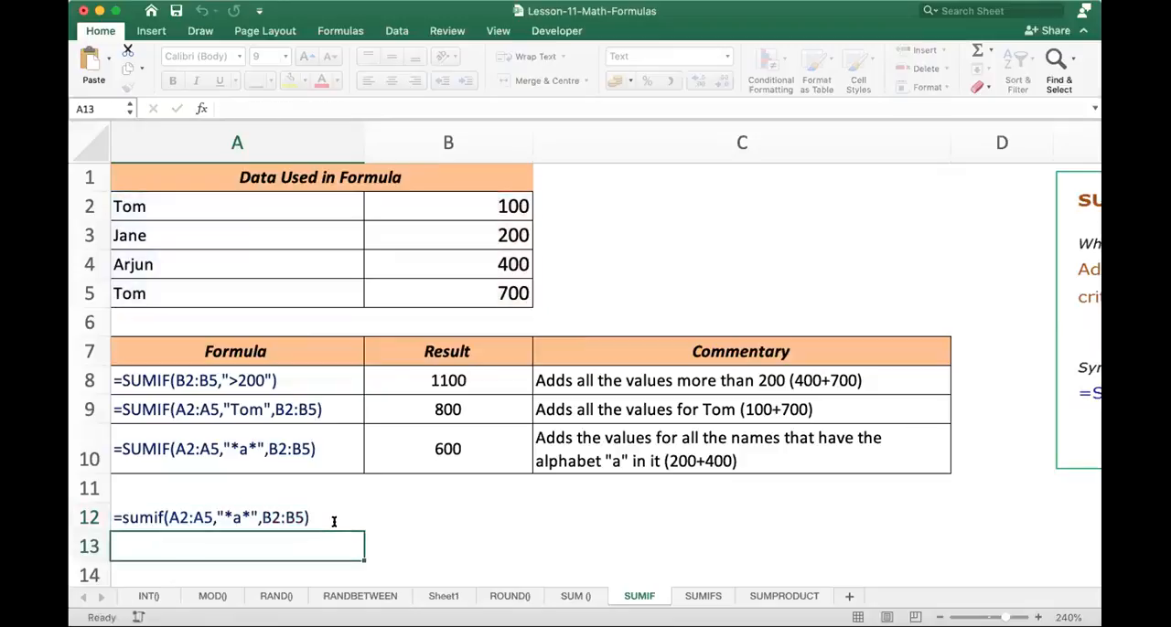
- Copy the sample data in A1:B5 and paste it at B3 of a new worksheet in the Book1 workbook
left_click_drag(291, 174, 426, 288)
key("super+c")
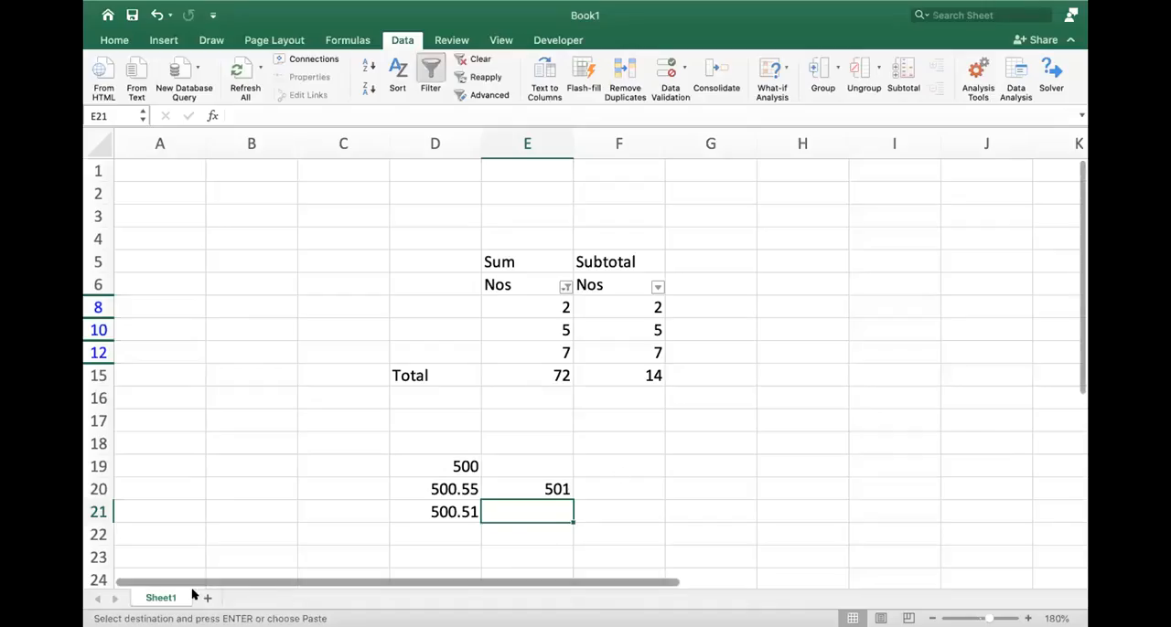
left_click(207, 598)
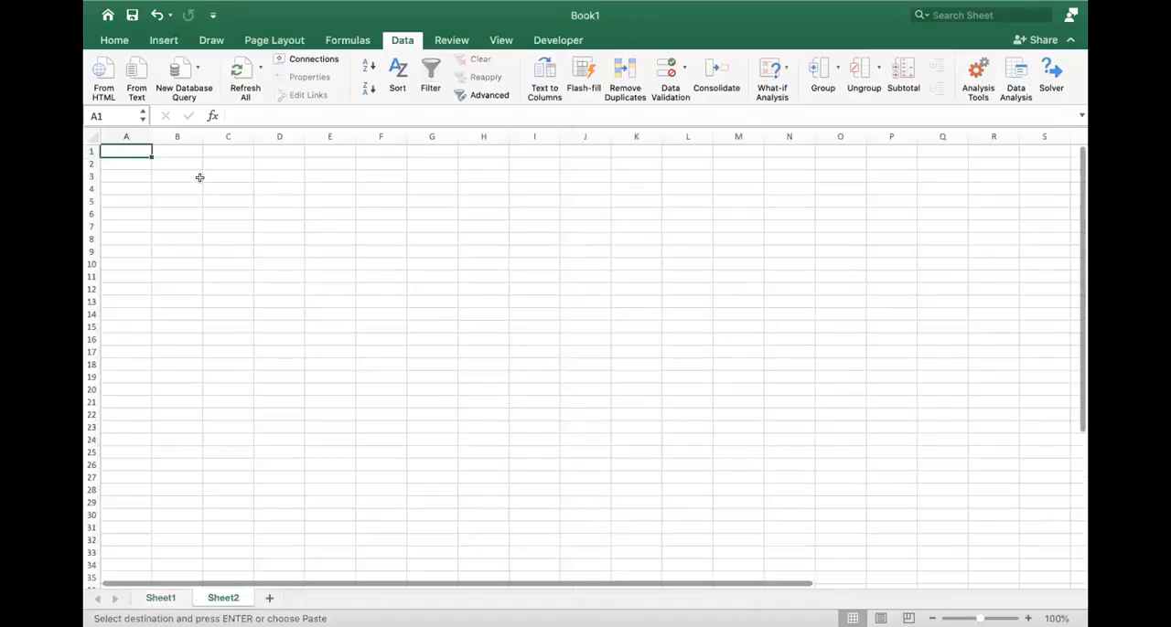
left_click(176, 174)
key("super+v")
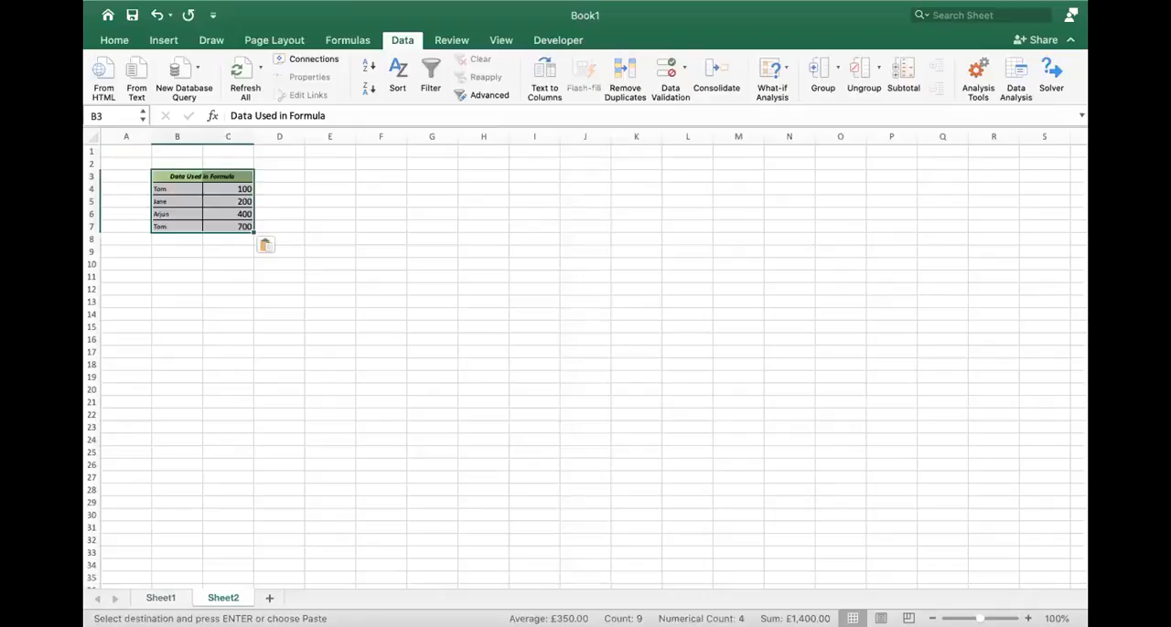
- Enter a SUMIF formula in B10 with range B4:B7, criteria "*a*" and sum range C4:C7
left_click(1028, 619)
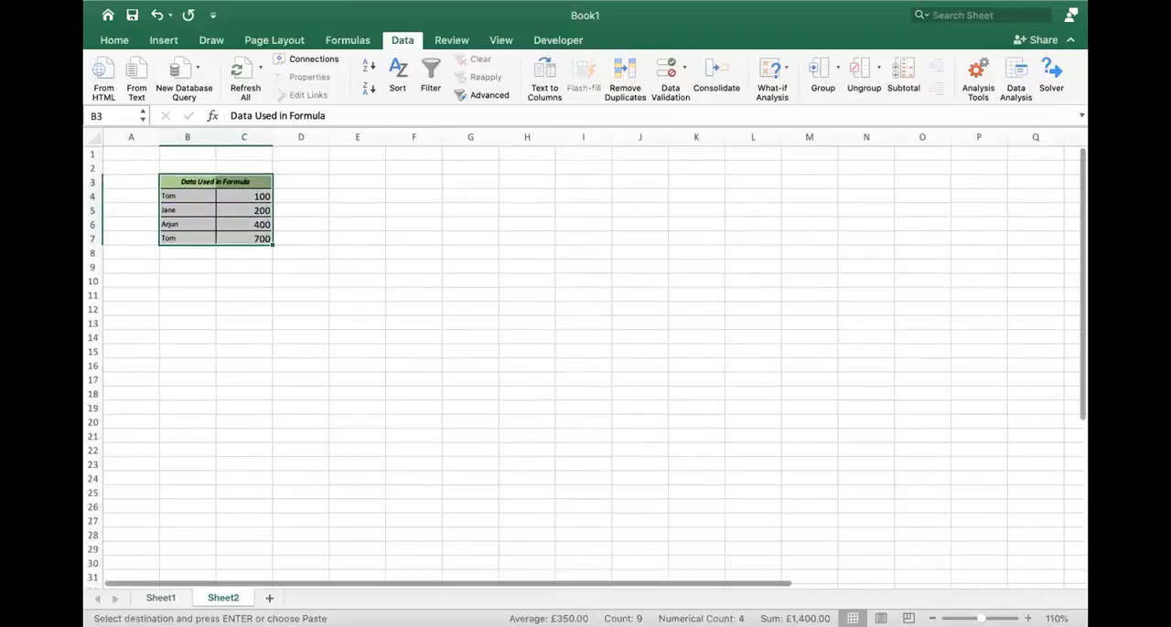
scroll(301, 363, "up", 7)
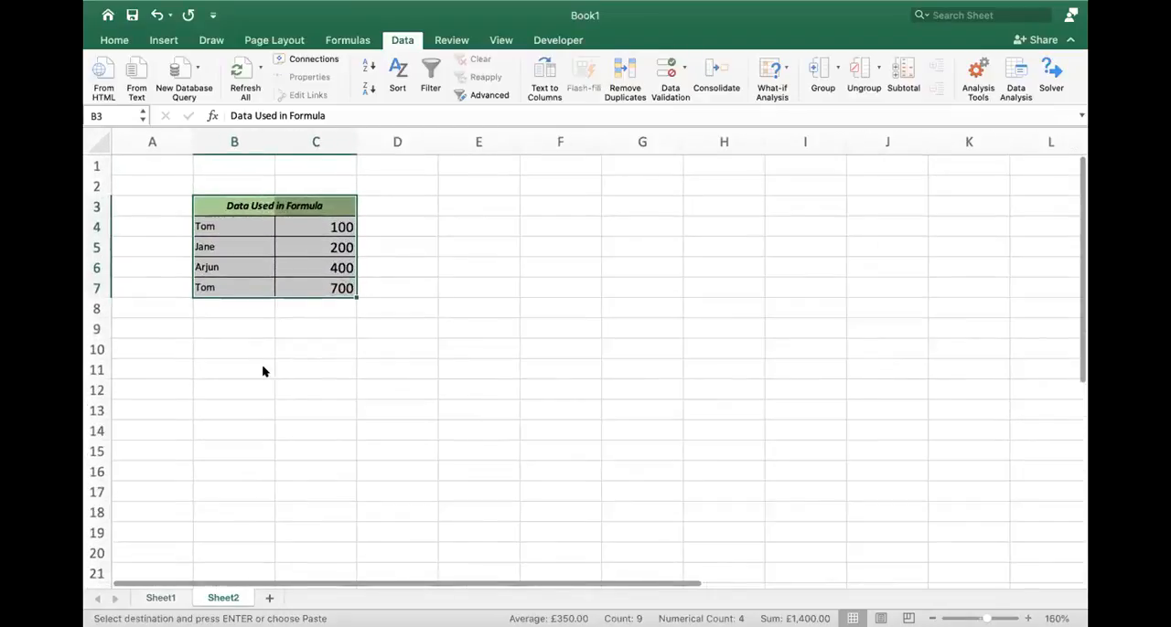
scroll(276, 374, "up", 1)
left_click(280, 383)
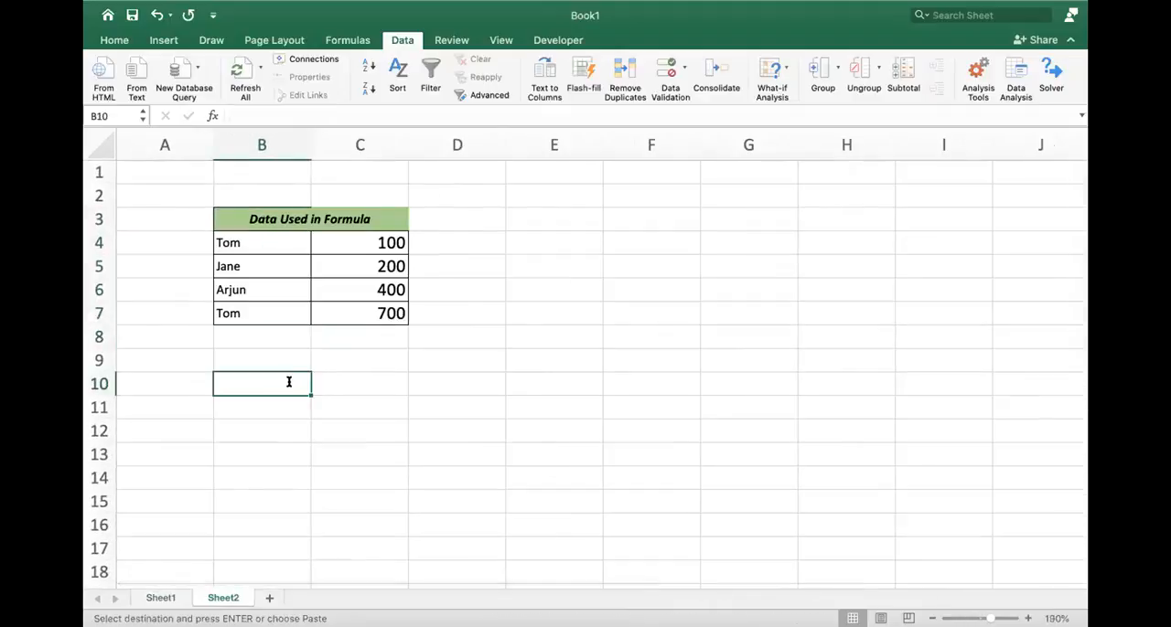
type("=sumif(")
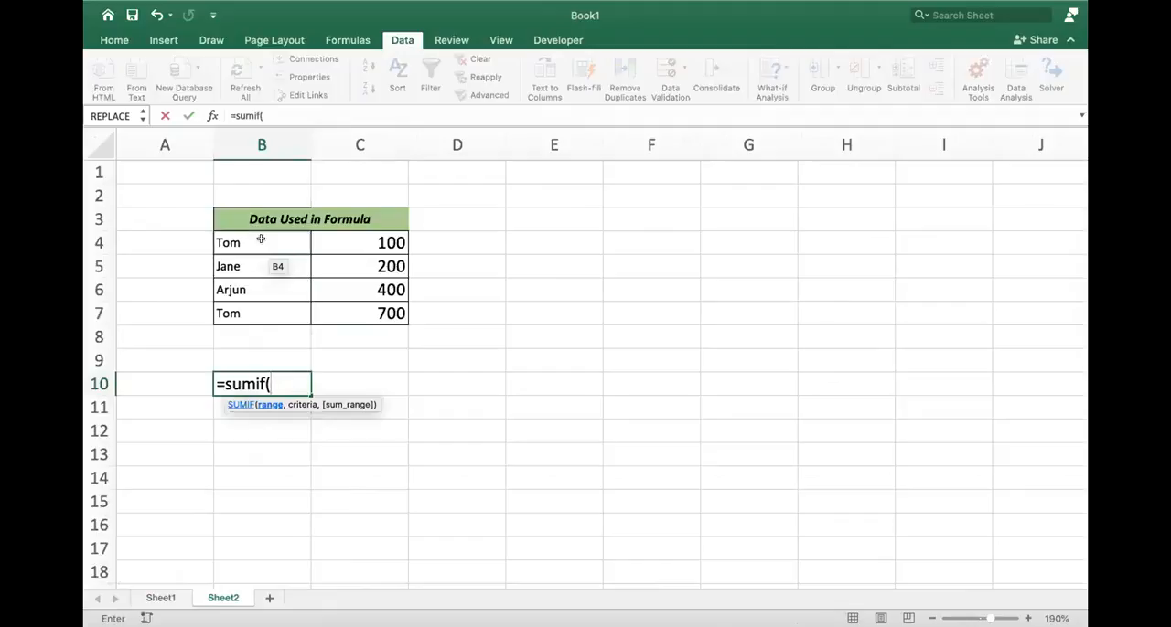
left_click_drag(262, 241, 269, 316)
type(",\"")
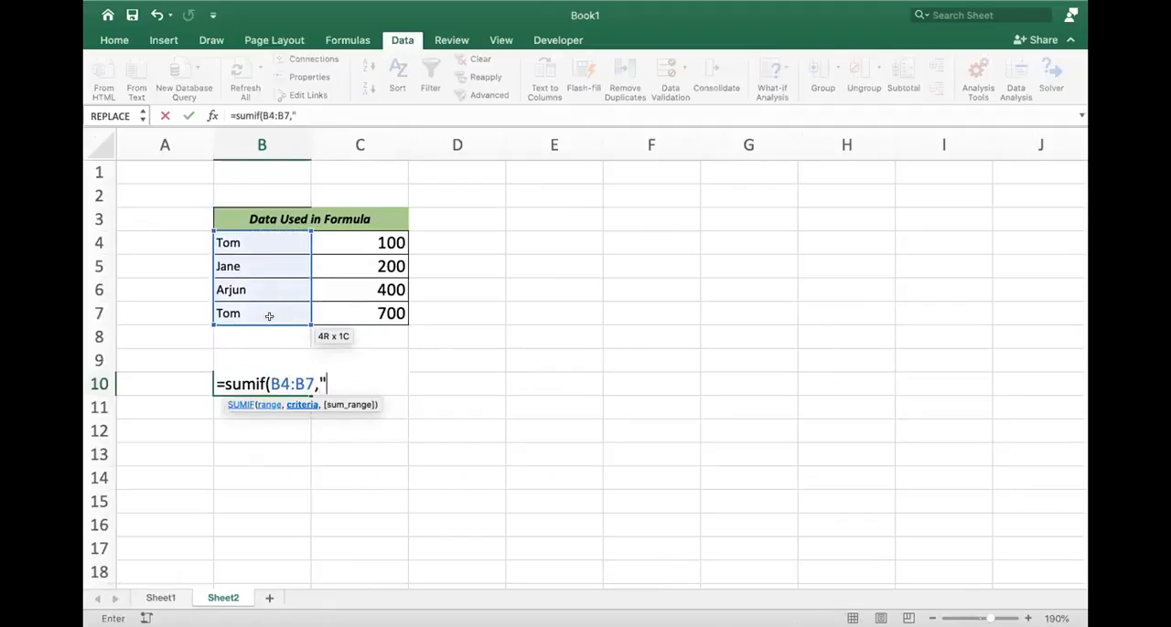
type("*a*\",")
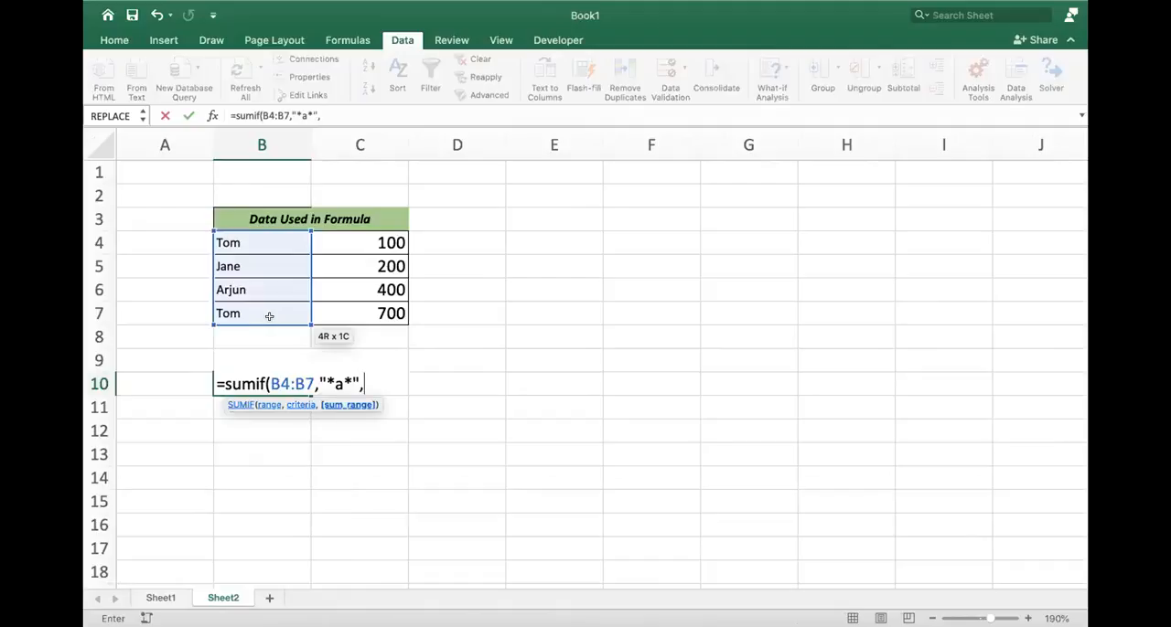
left_click_drag(364, 239, 370, 312)
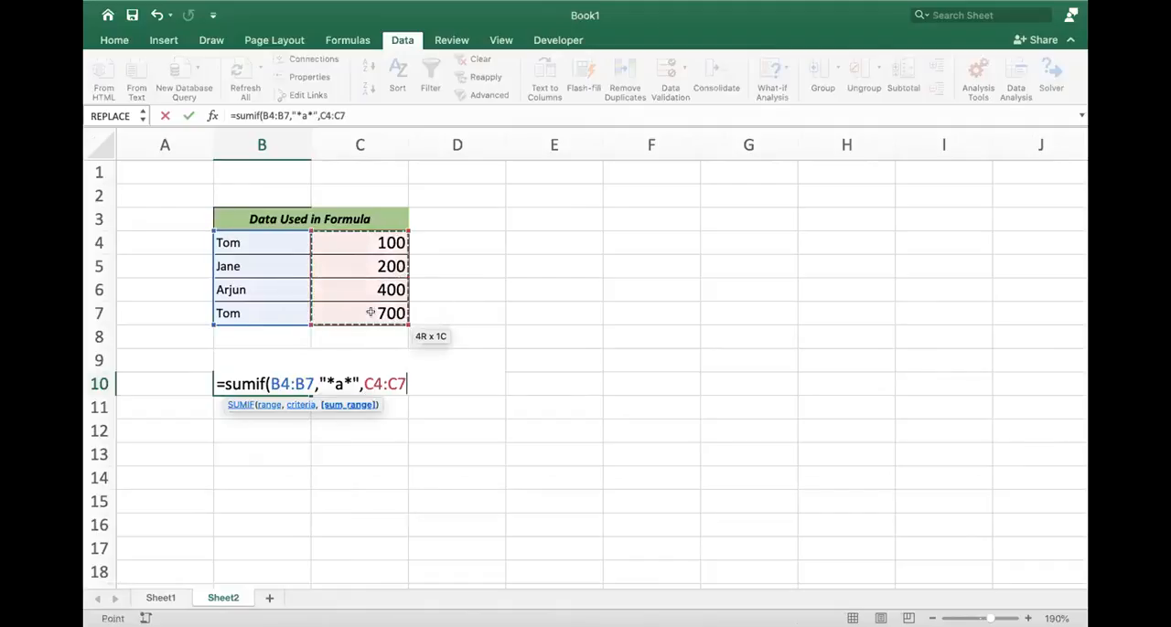
key("Return")
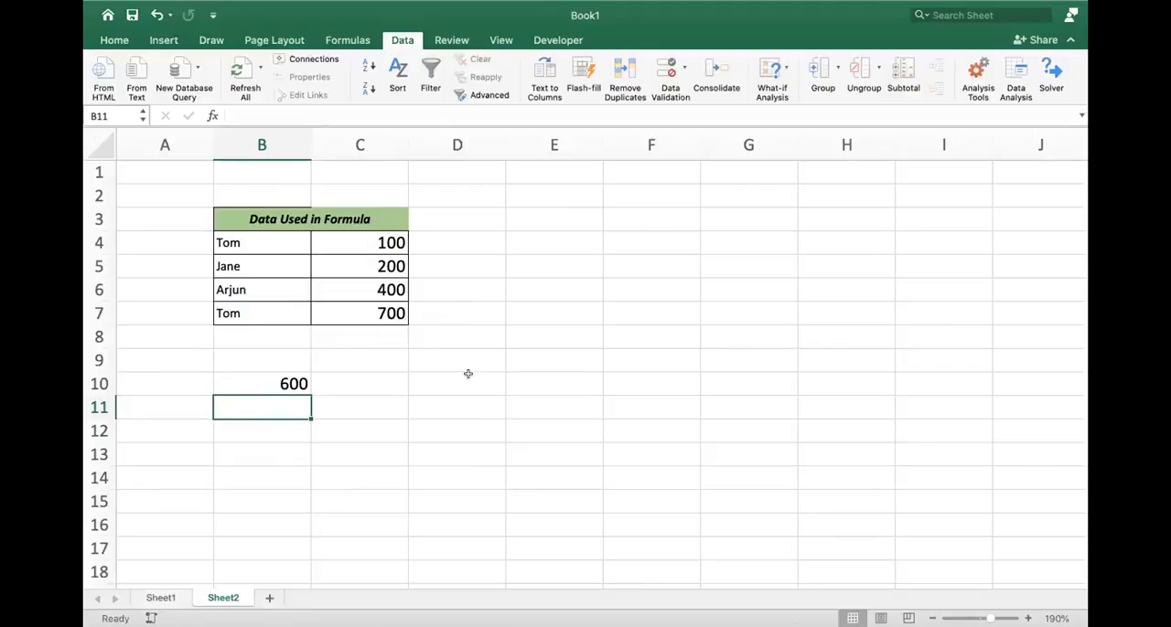
- Change the criteria of the SUMIF formula in B10 to "t*"
key("Up")
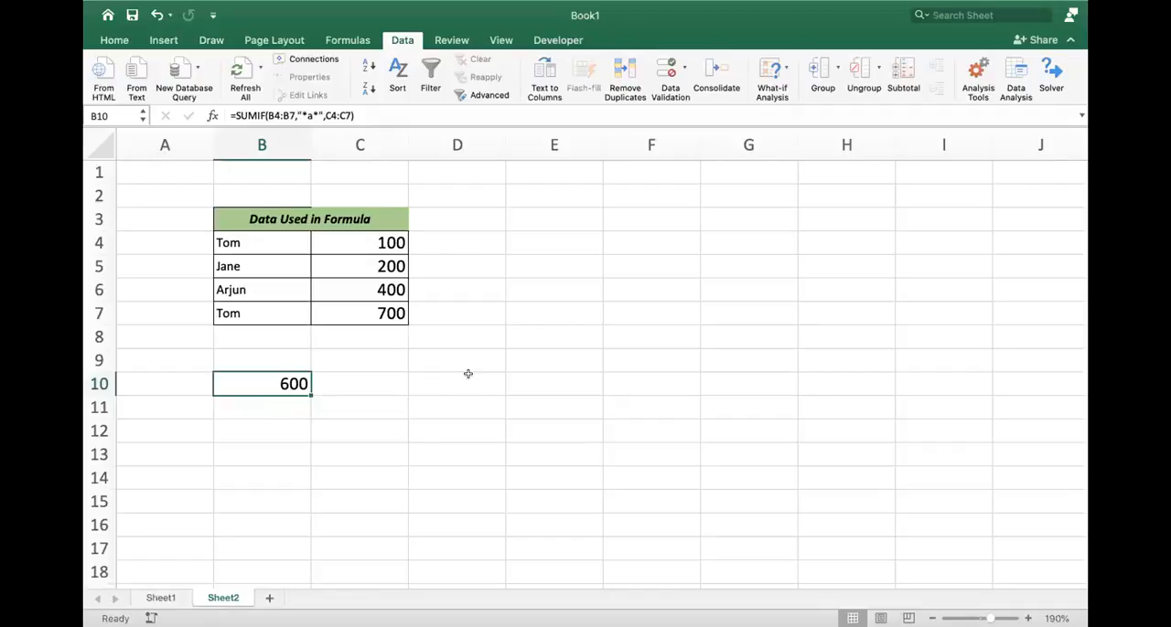
double_click(300, 385)
left_click(340, 385)
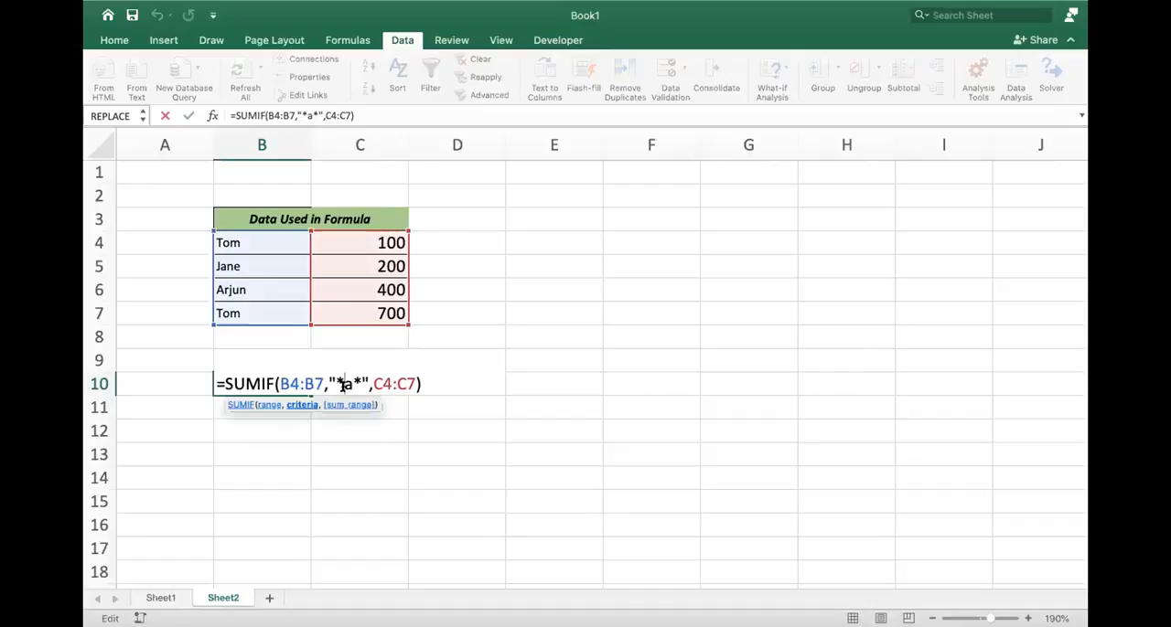
key("BackSpace")
key("Right")
key("BackSpace")
type("t")
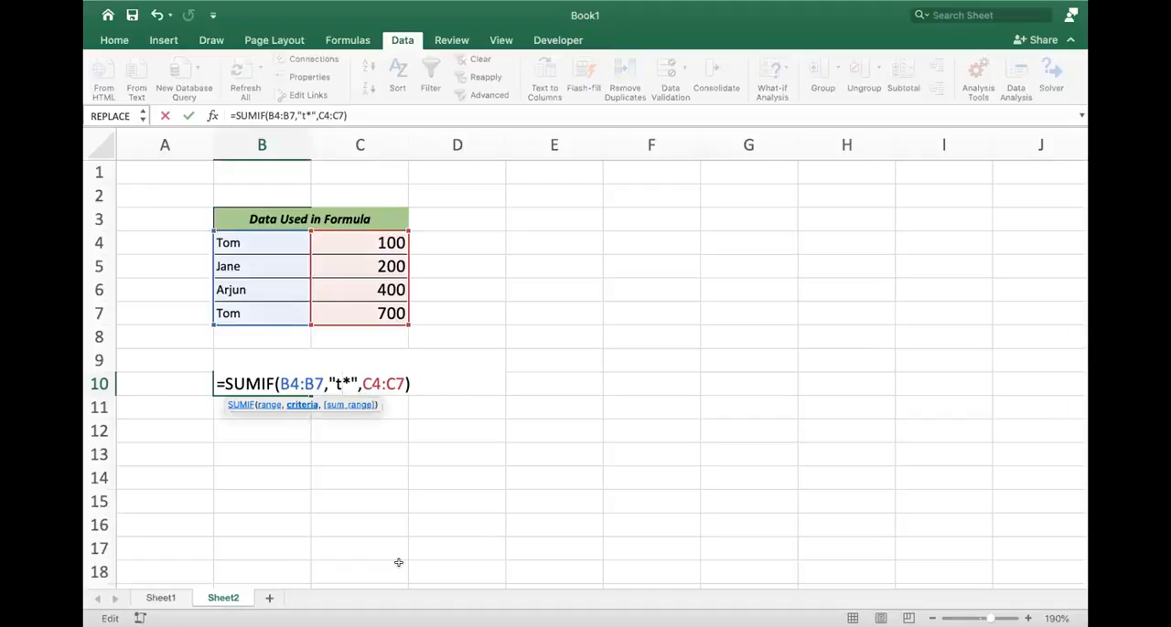
key("Return")
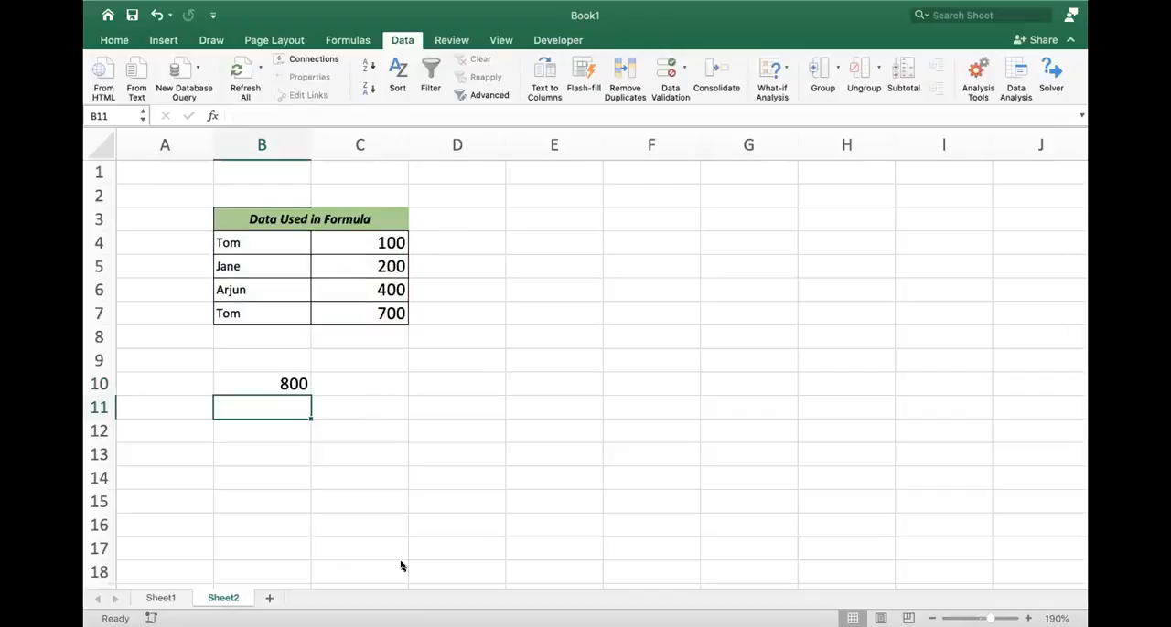
- Edit the SUMIF formula in B10 so its criteria reads "*a*"
key("Up")
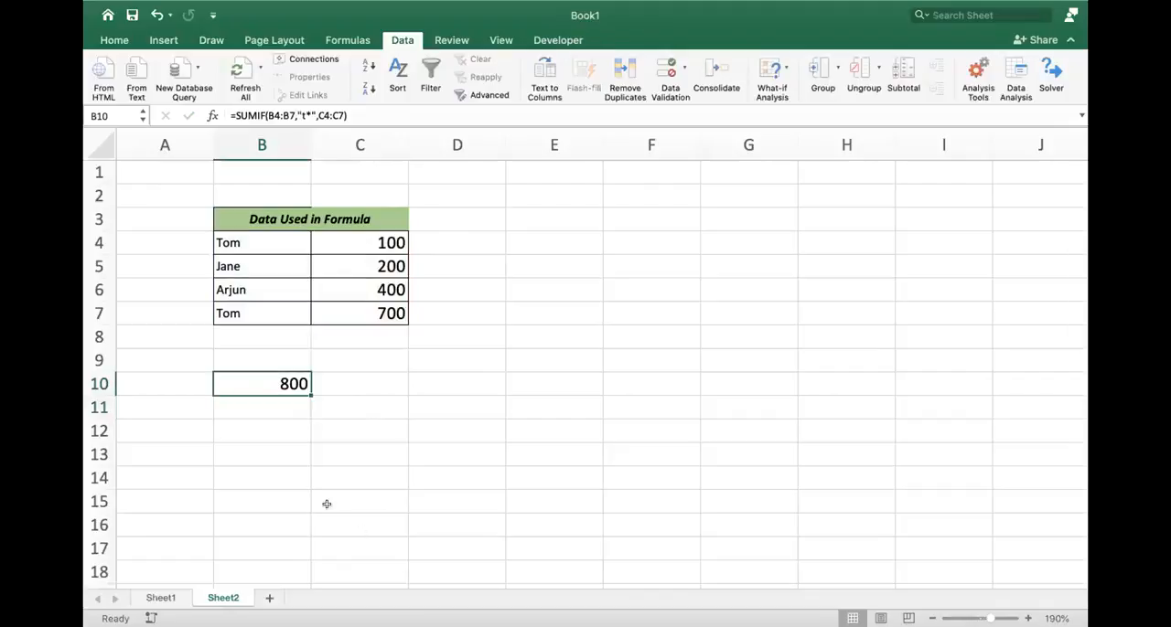
double_click(283, 380)
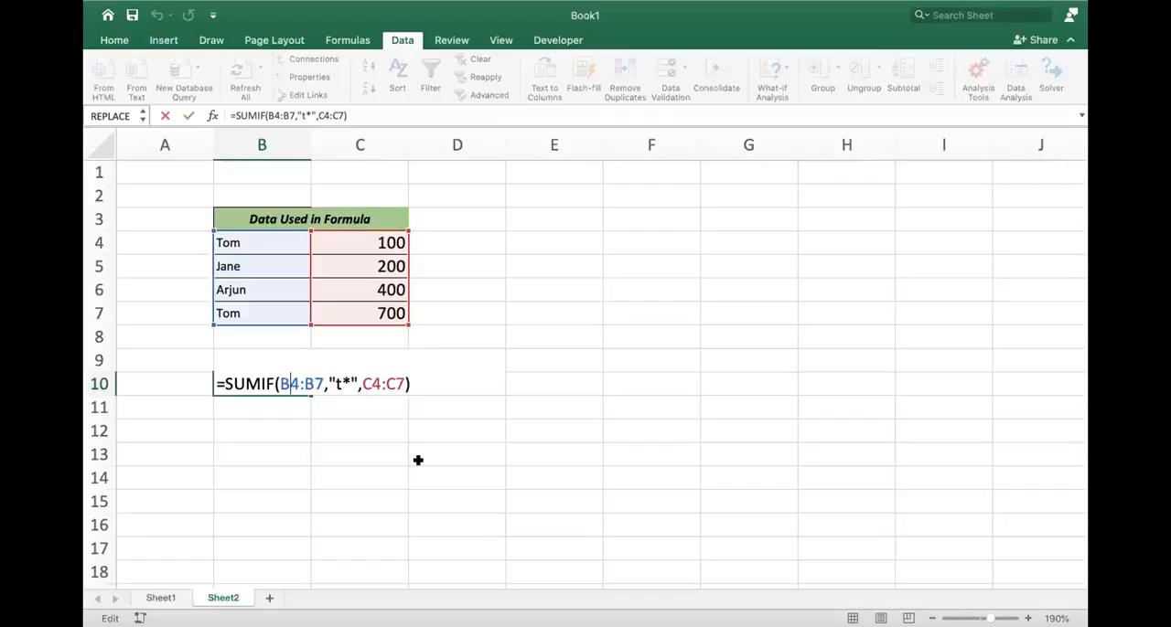
key("Right")
key("Right")
key("Right")
key("Right")
key("Right")
key("Right")
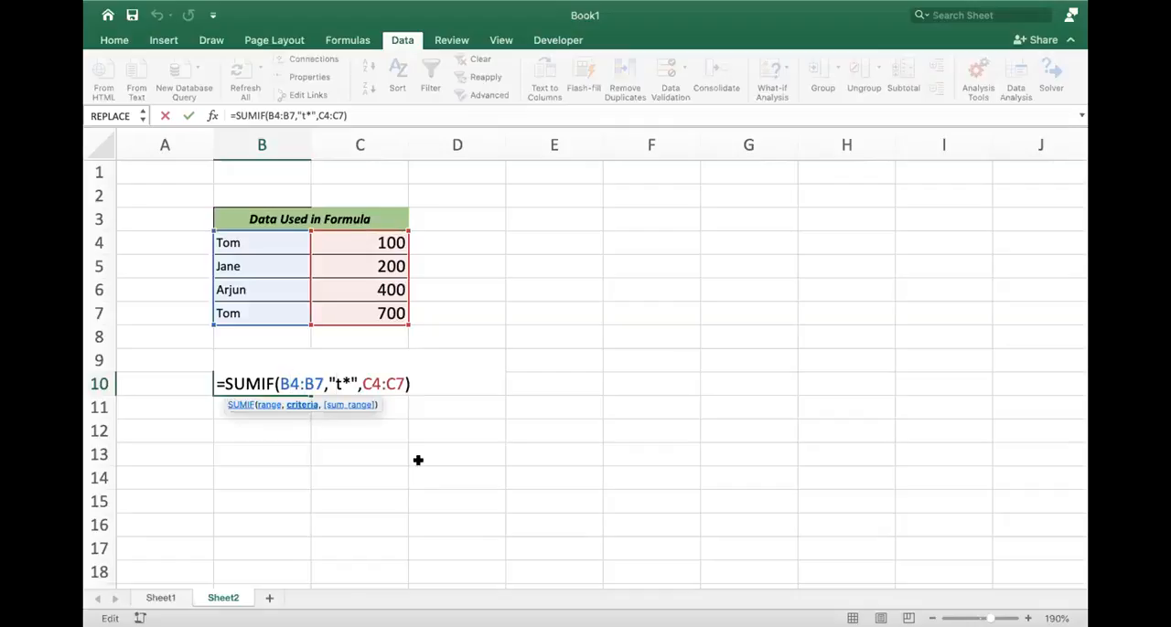
type("*")
key("Right")
key("BackSpace")
type("a")
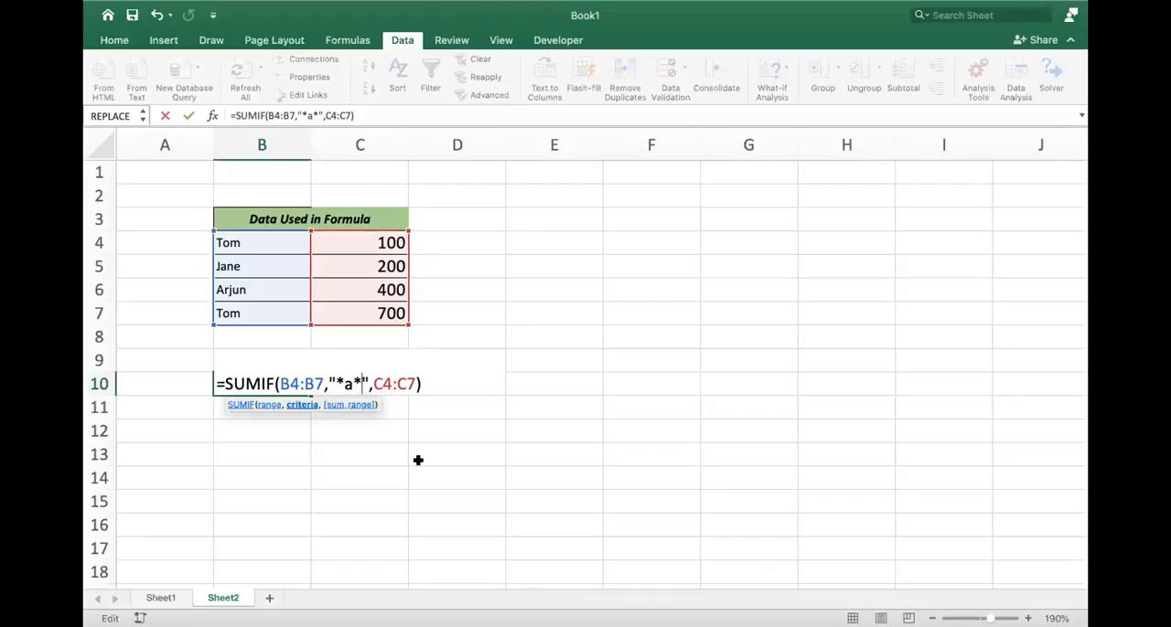
- Replace the criteria in B10's SUMIF formula with "*m" and commit the formula
key("BackSpace")
key("BackSpace")
type("m")
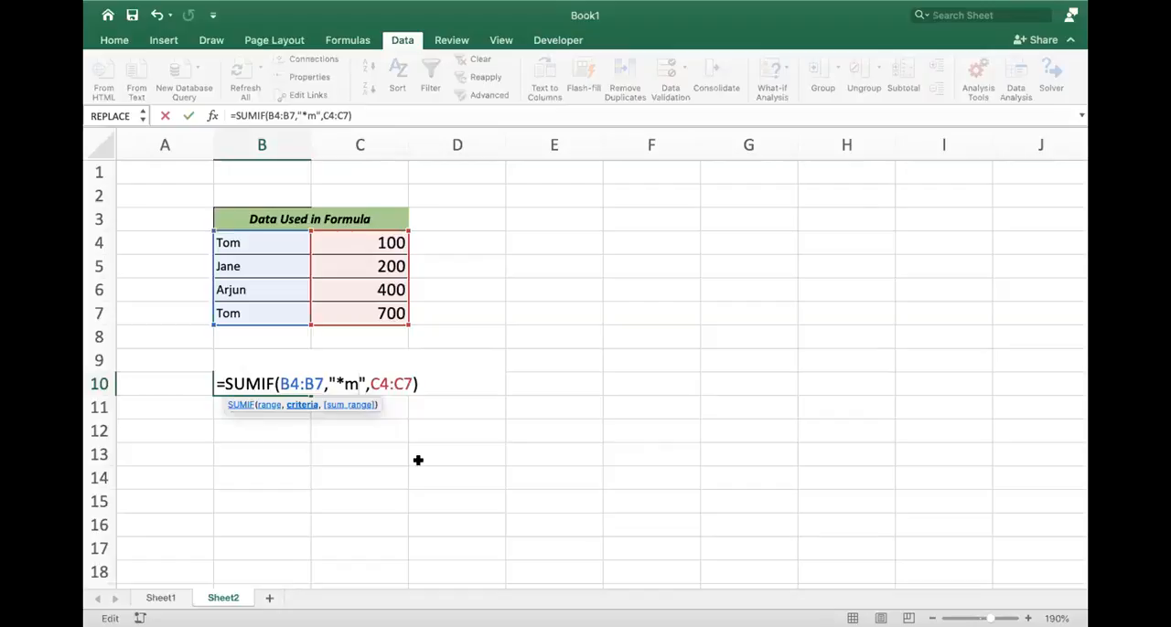
key("Return")
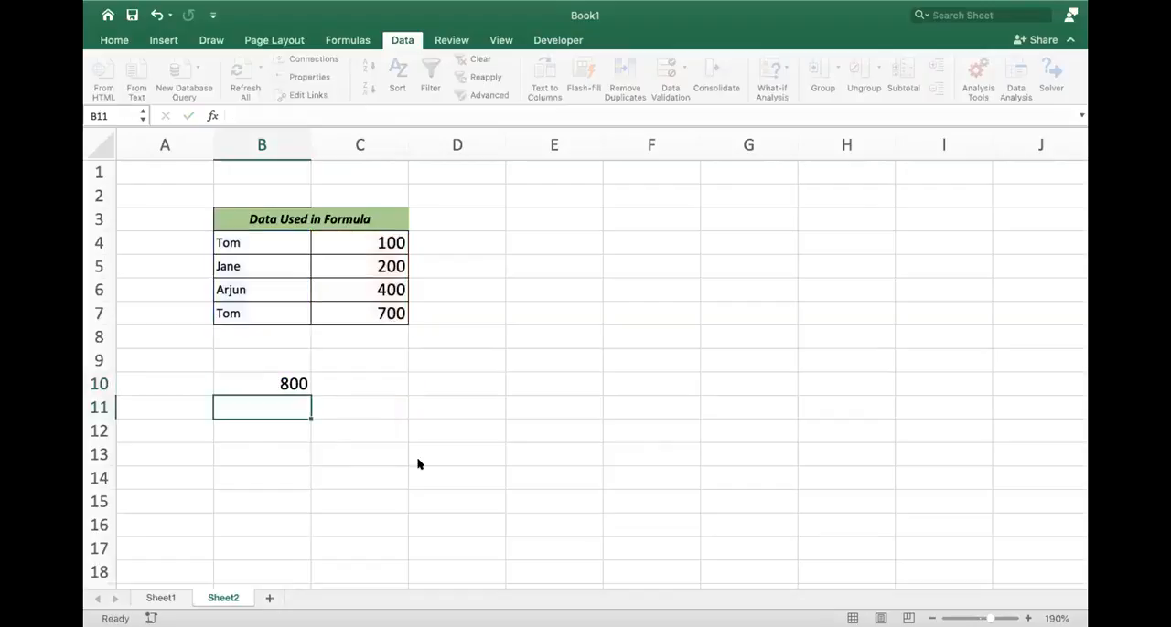
- Set the criteria of the SUMIF formula in B10 to "*n"
key("Up")
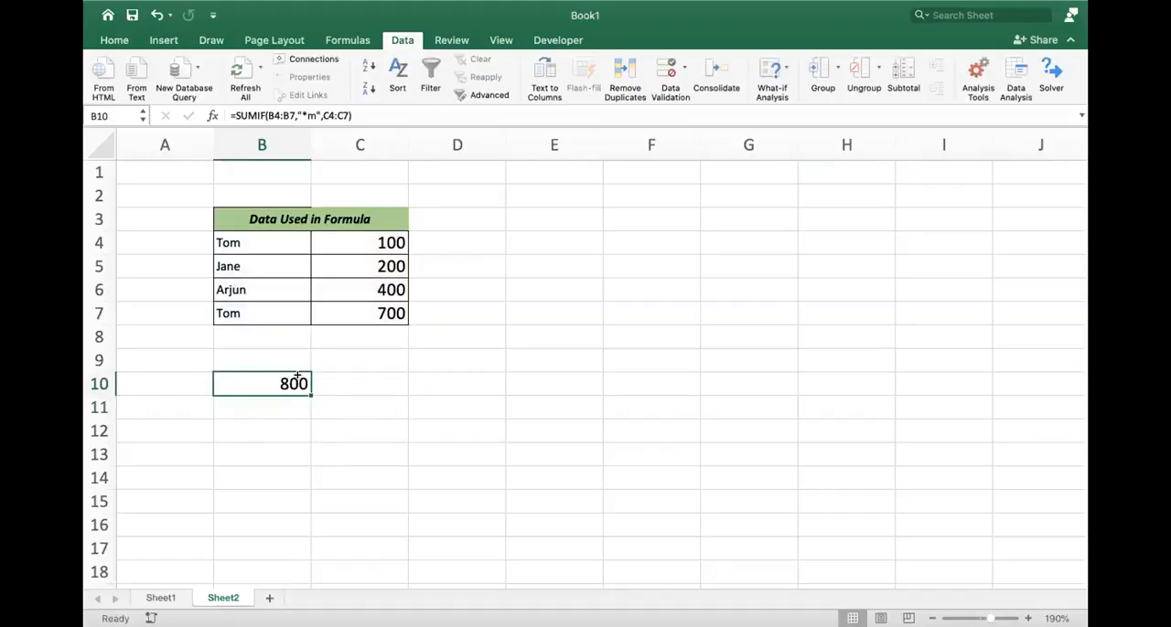
double_click(302, 378)
left_click(357, 381)
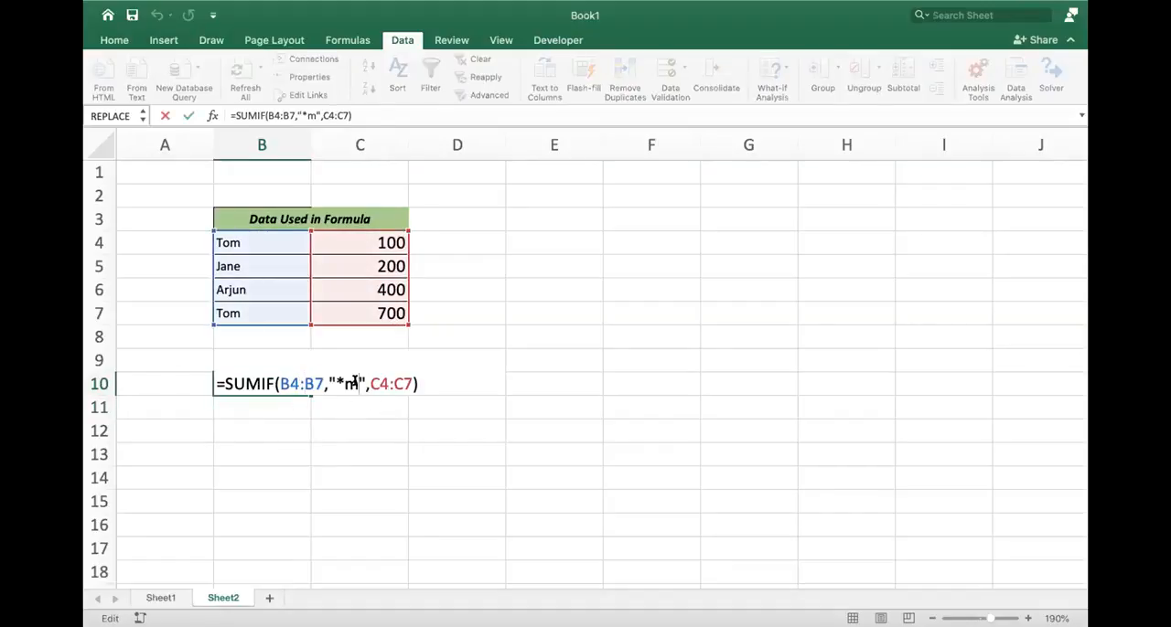
key("BackSpace")
type("n")
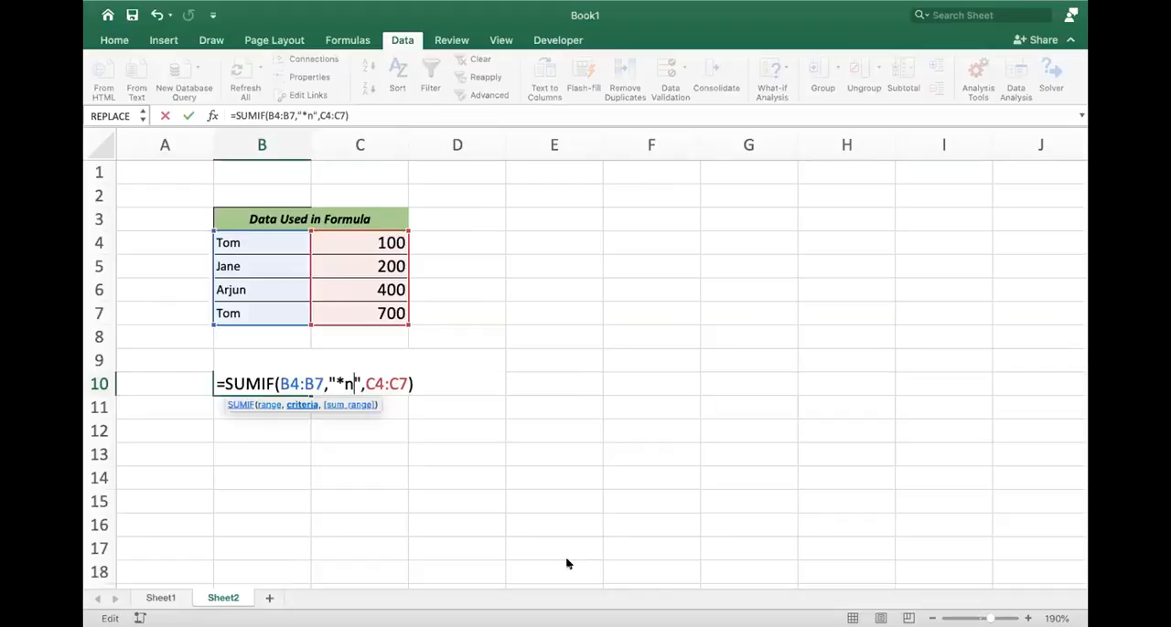
key("Return")
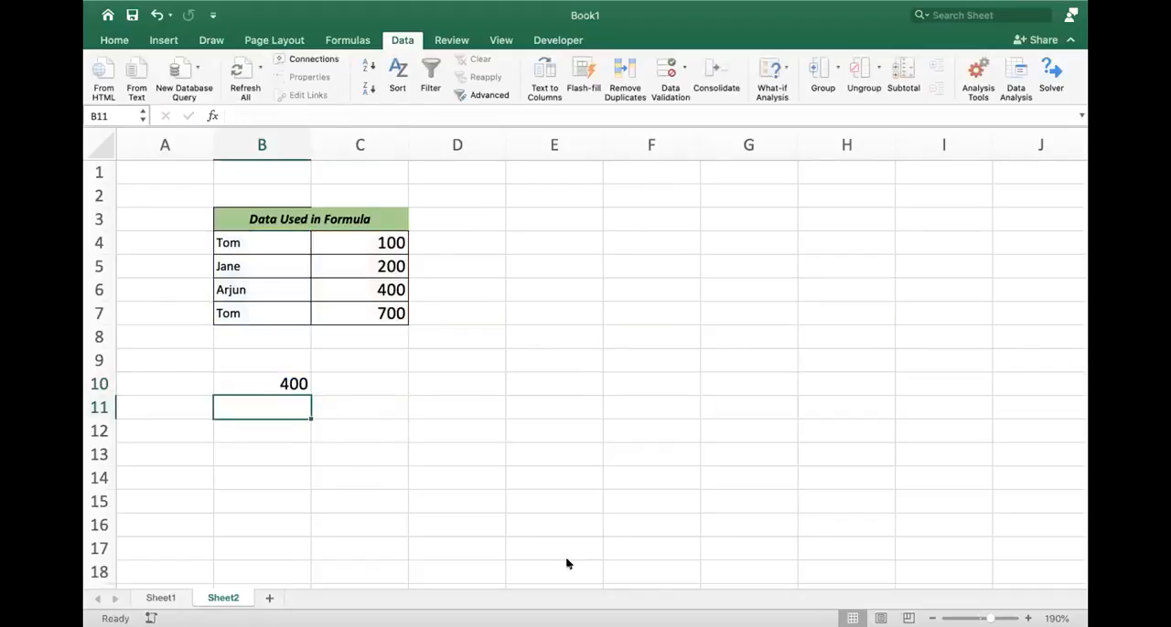
- Inspect the SUMIF formula in B10, leave it as is and switch to the Lesson-11-Math-Formulas workbook
double_click(282, 371)
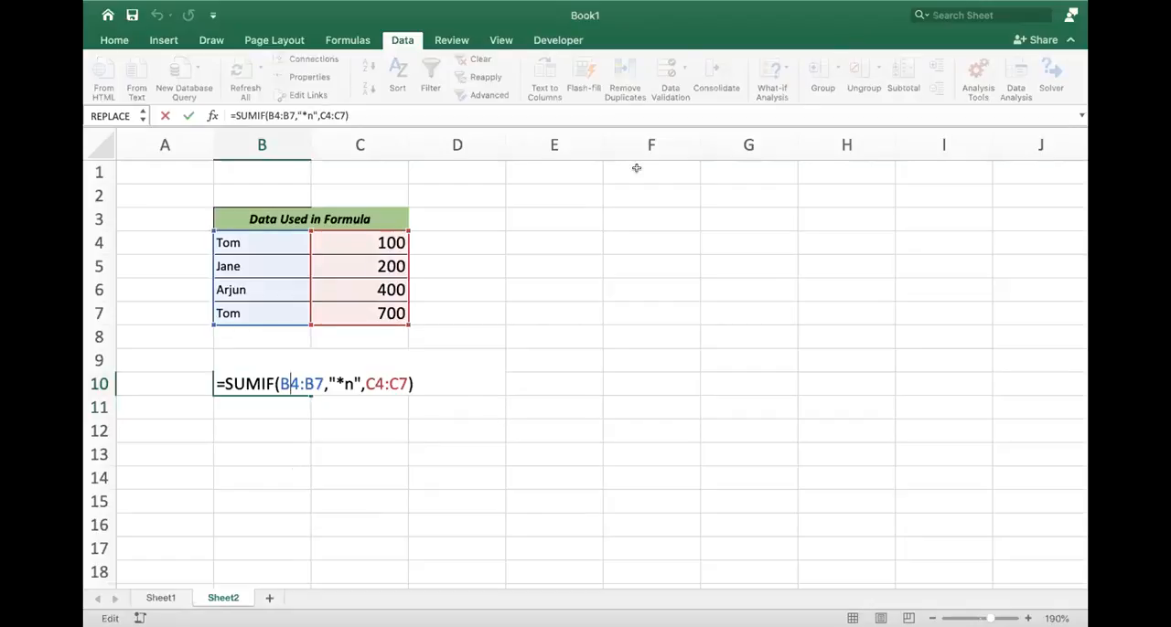
left_click(674, 338)
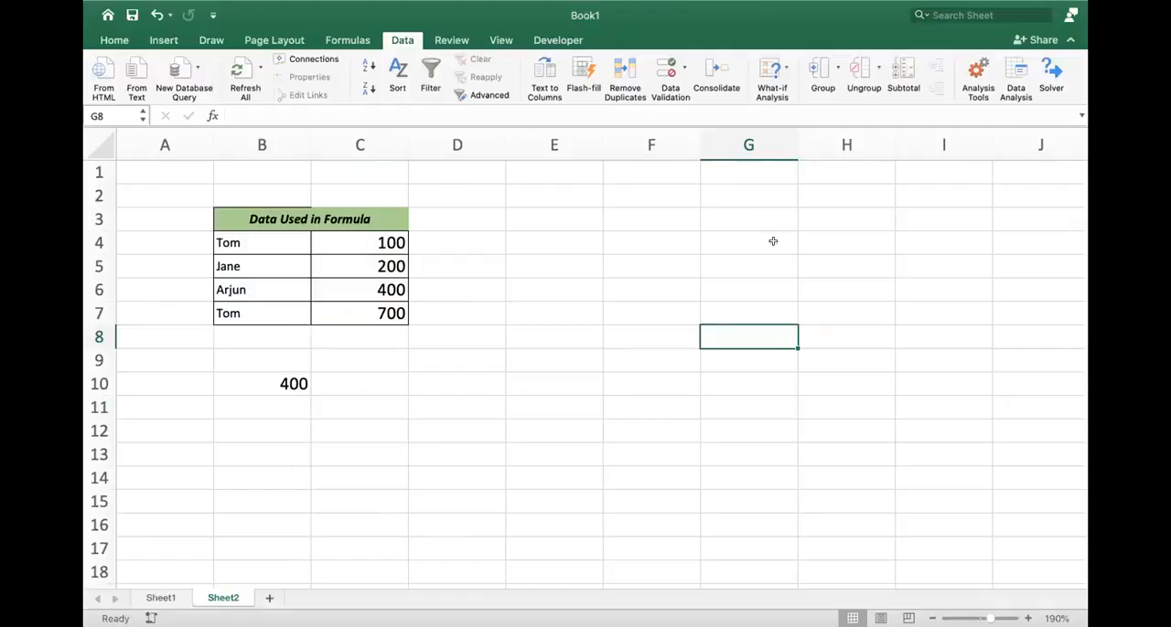
left_click(458, 8)
left_click(533, 304)
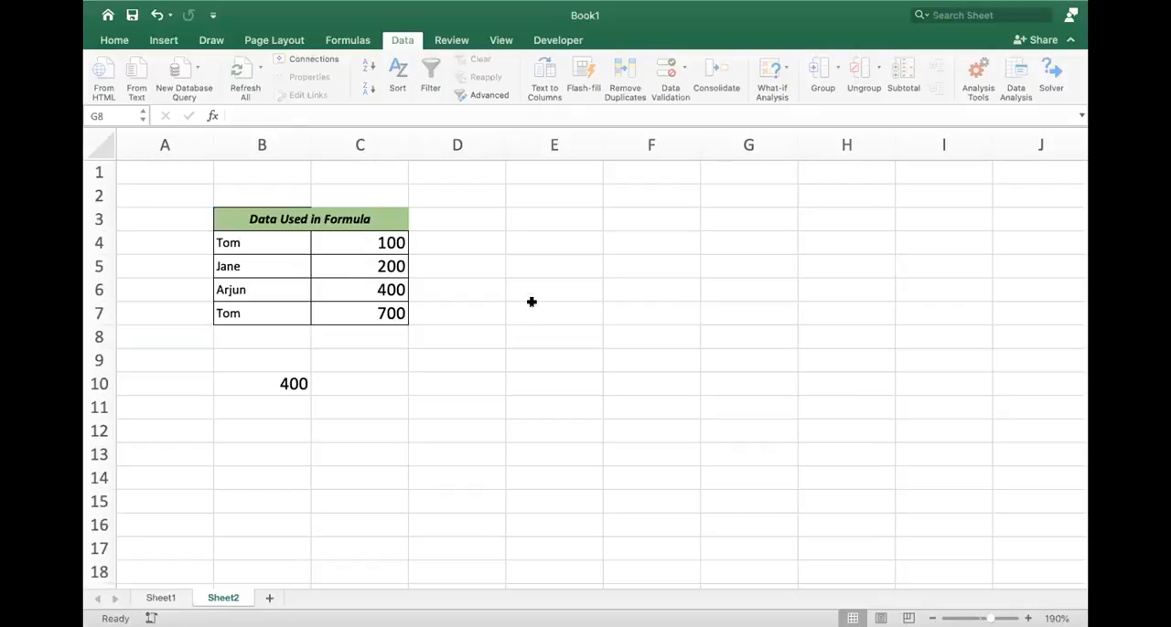
- Set B10's SUMIF criteria to the exact name found in B4 and B7, without wildcards, and recheck that criteria
double_click(289, 379)
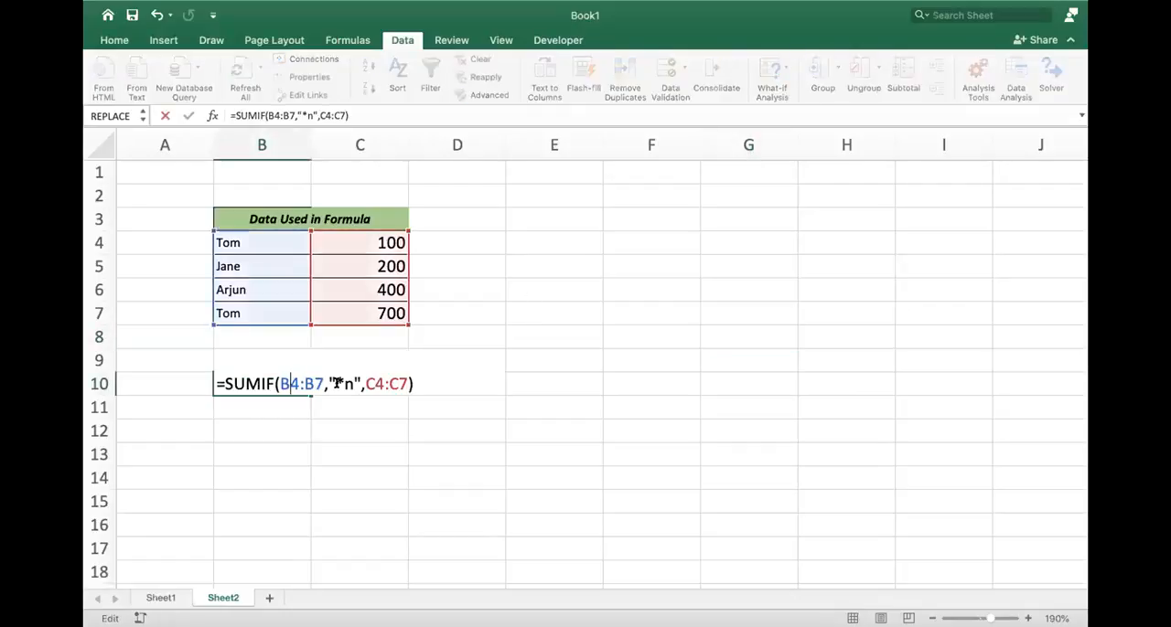
left_click_drag(335, 383, 351, 383)
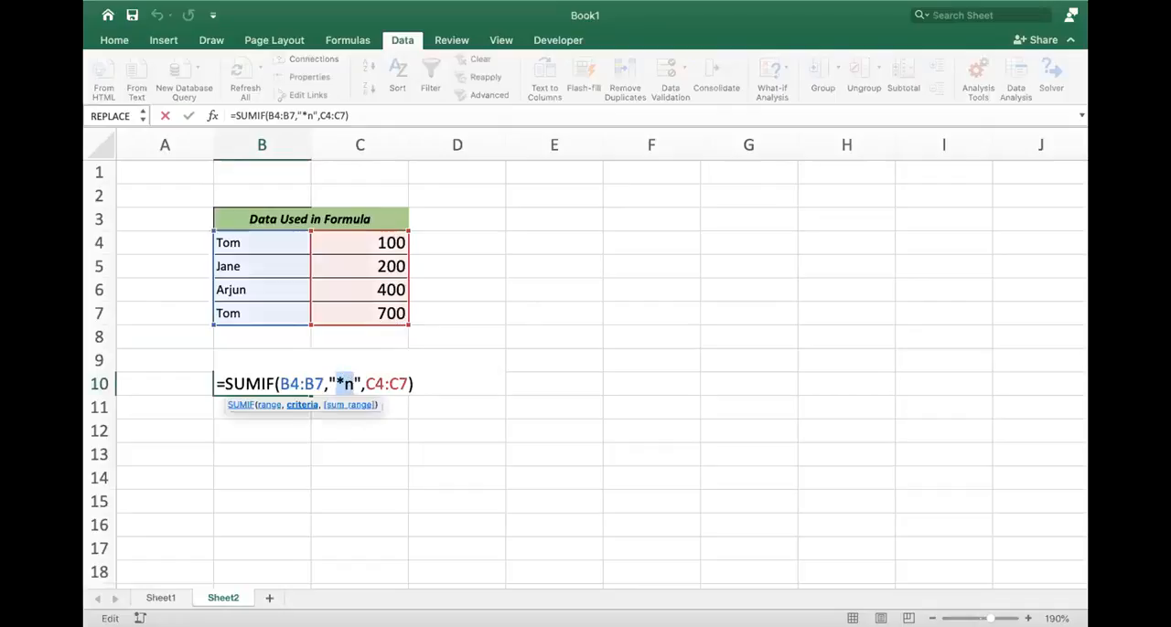
type("tom")
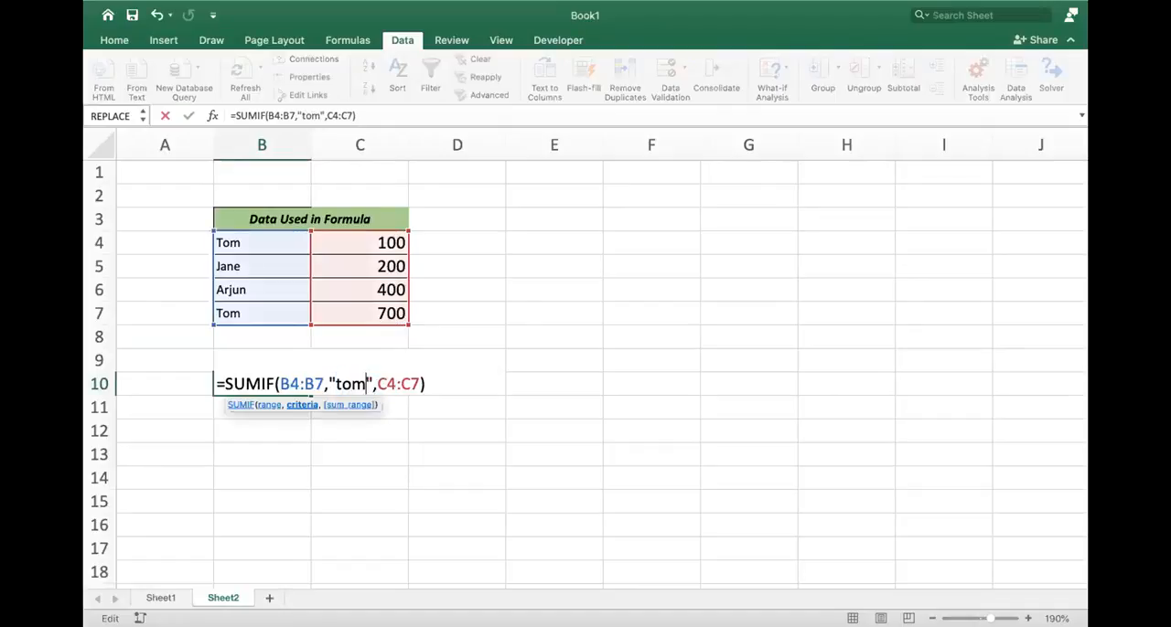
key("Return")
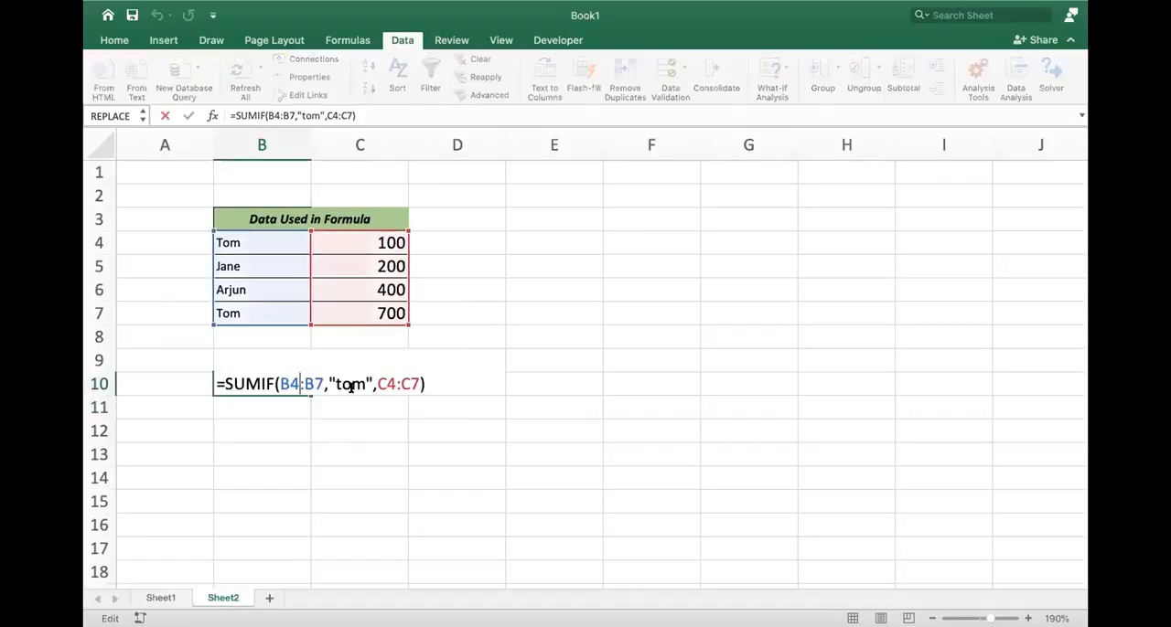
left_click_drag(335, 384, 365, 384)
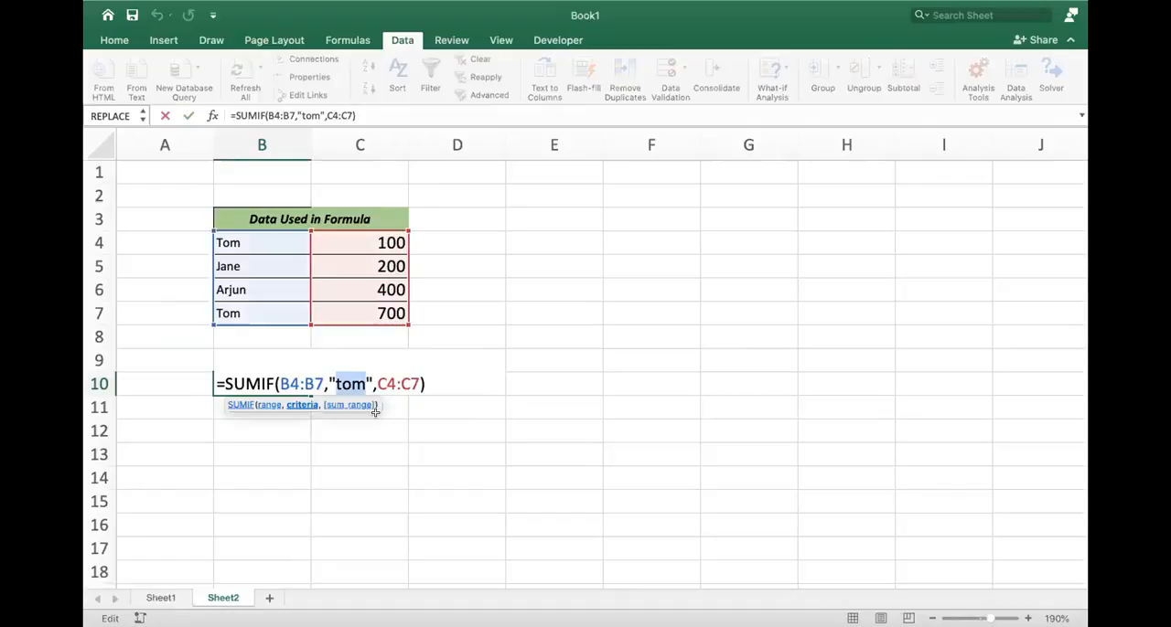
key("Return")
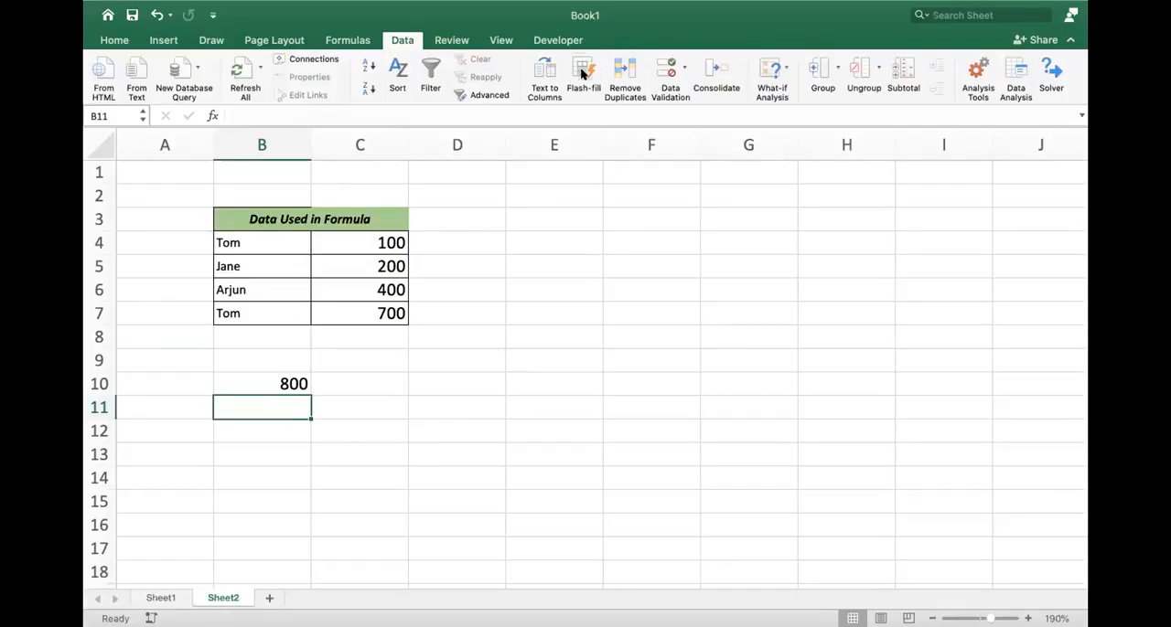
left_click(478, 8)
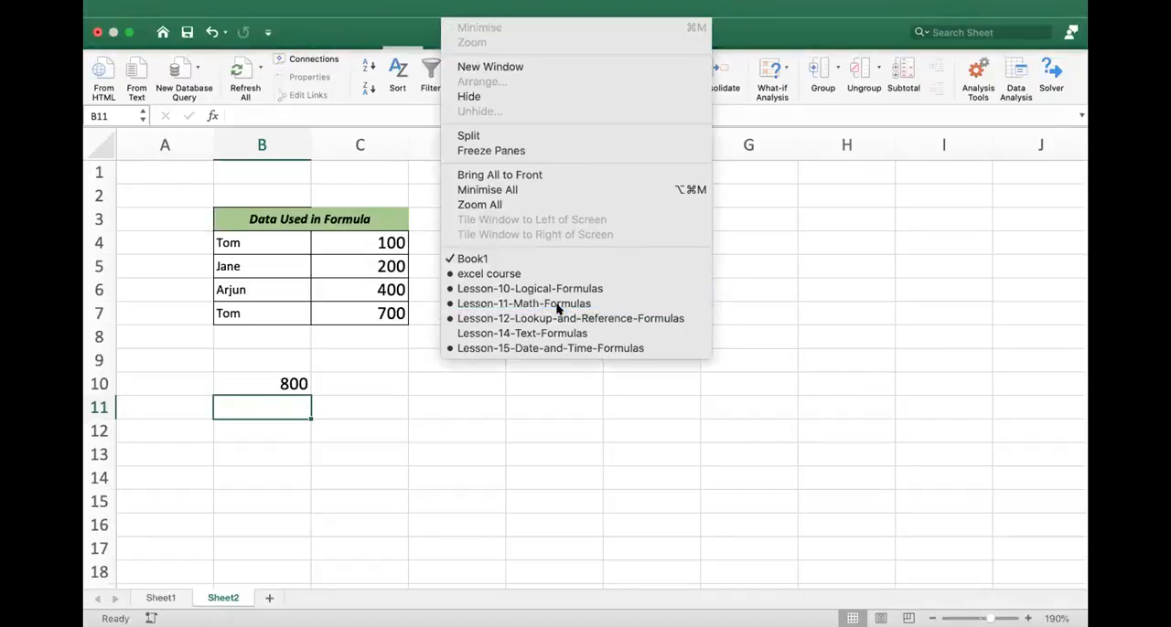
key("Escape")
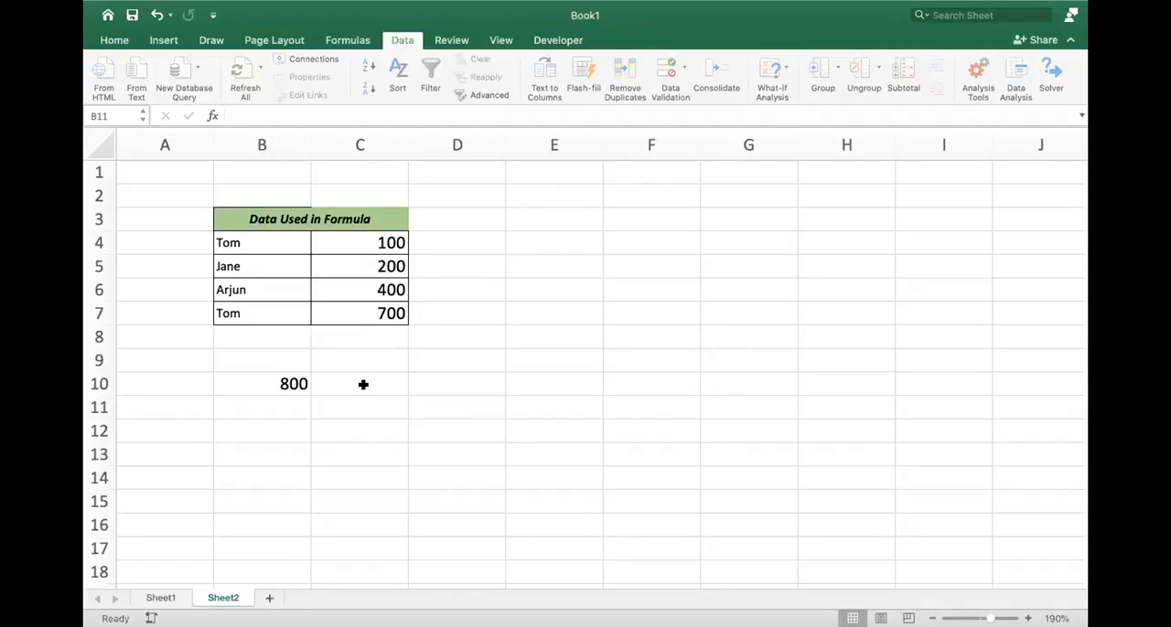
double_click(294, 382)
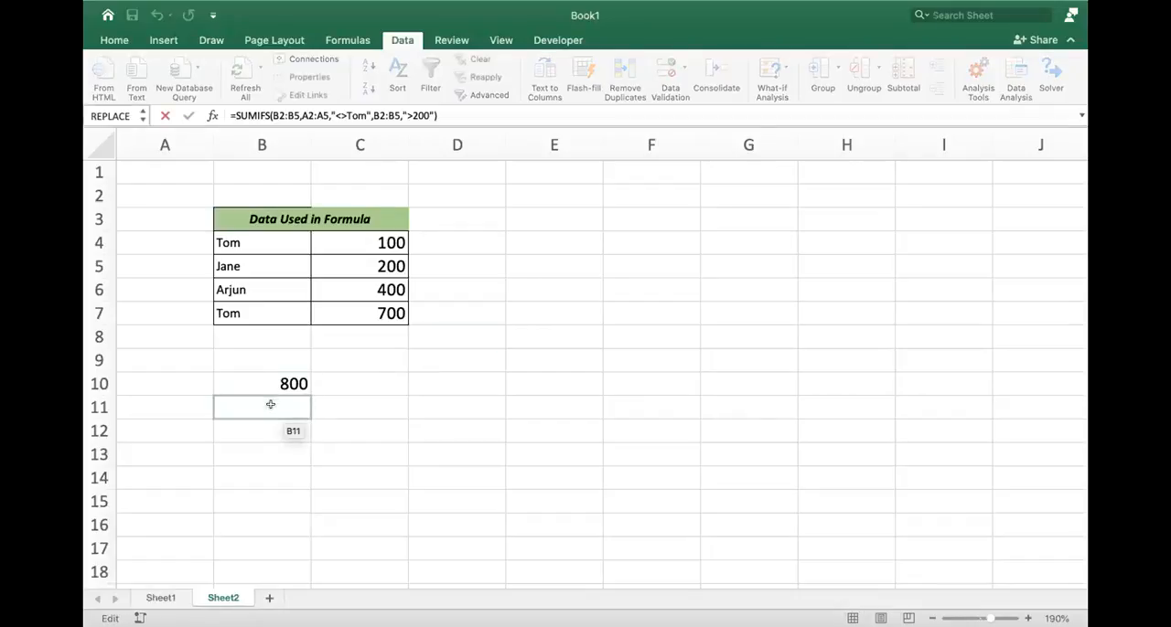
left_click(271, 405)
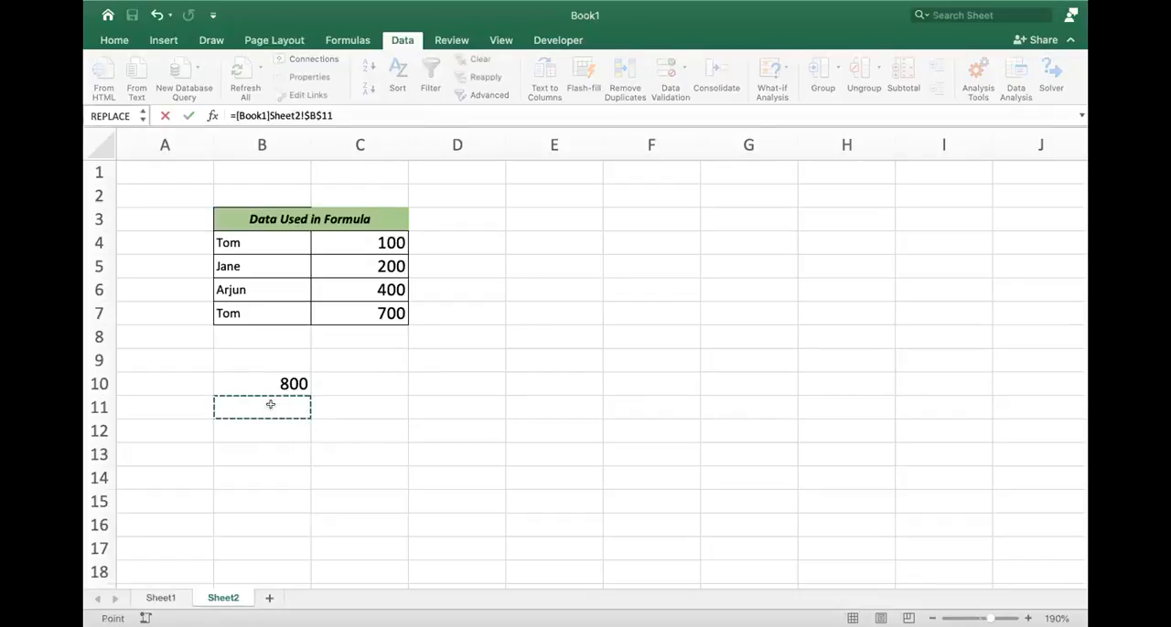
key("Escape")
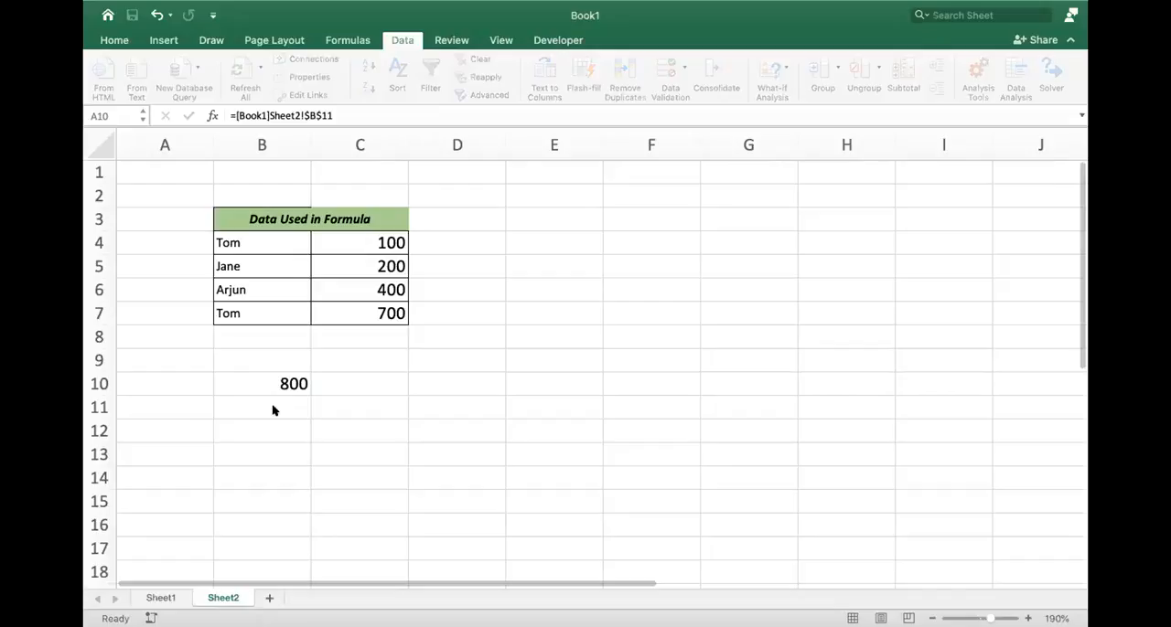
- Start a SUMIFS formula in B11 with C4:C7 as the sum range followed directly by the criterion ">100"
left_click(271, 405)
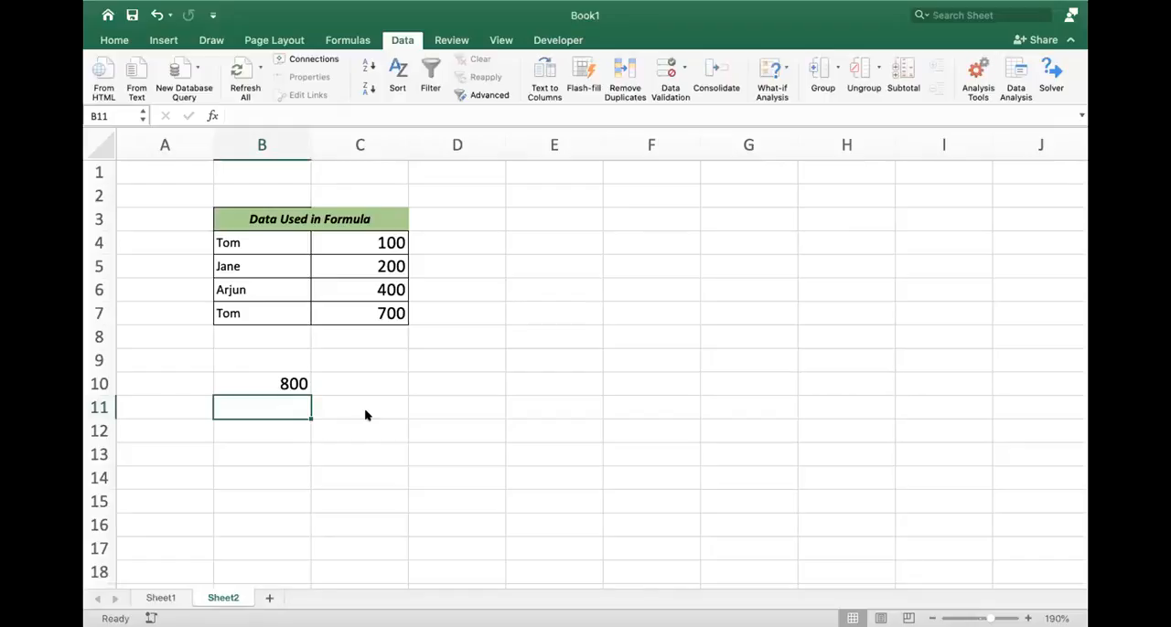
left_click(238, 391)
left_click(251, 413)
type("=sumifs")
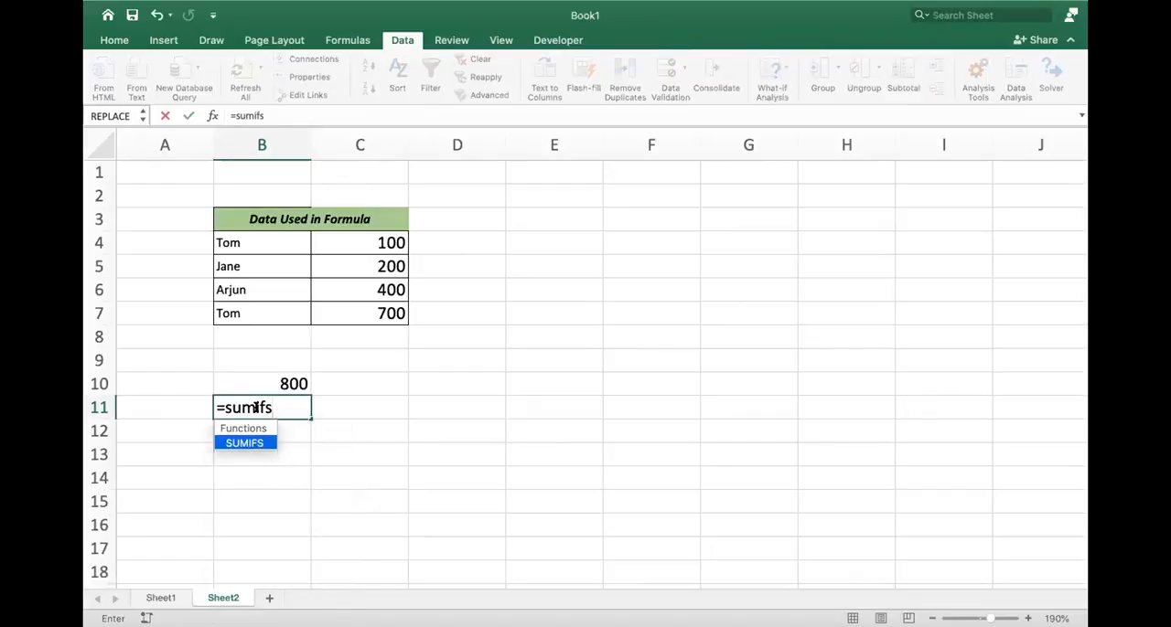
type("(")
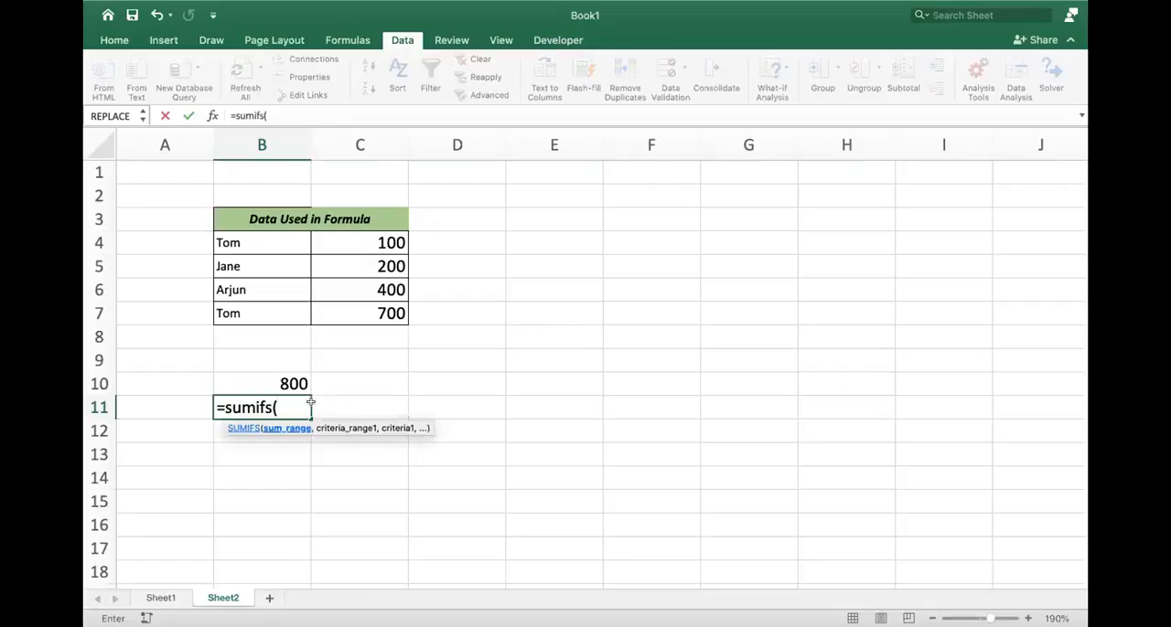
left_click_drag(371, 243, 373, 304)
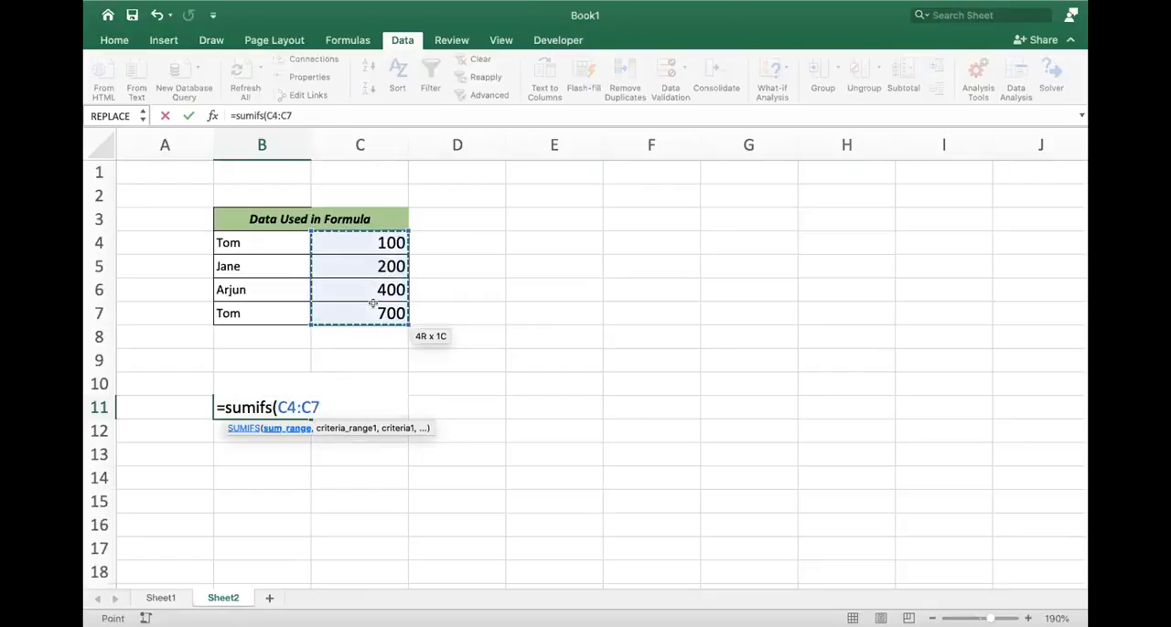
type(",\">100")
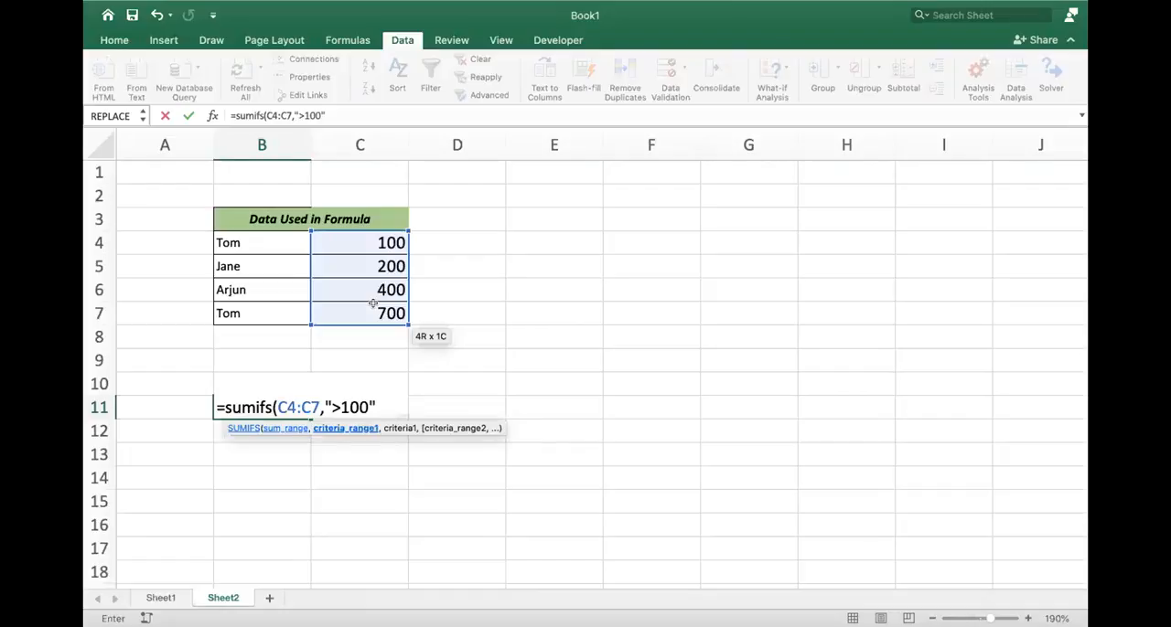
type("\",")
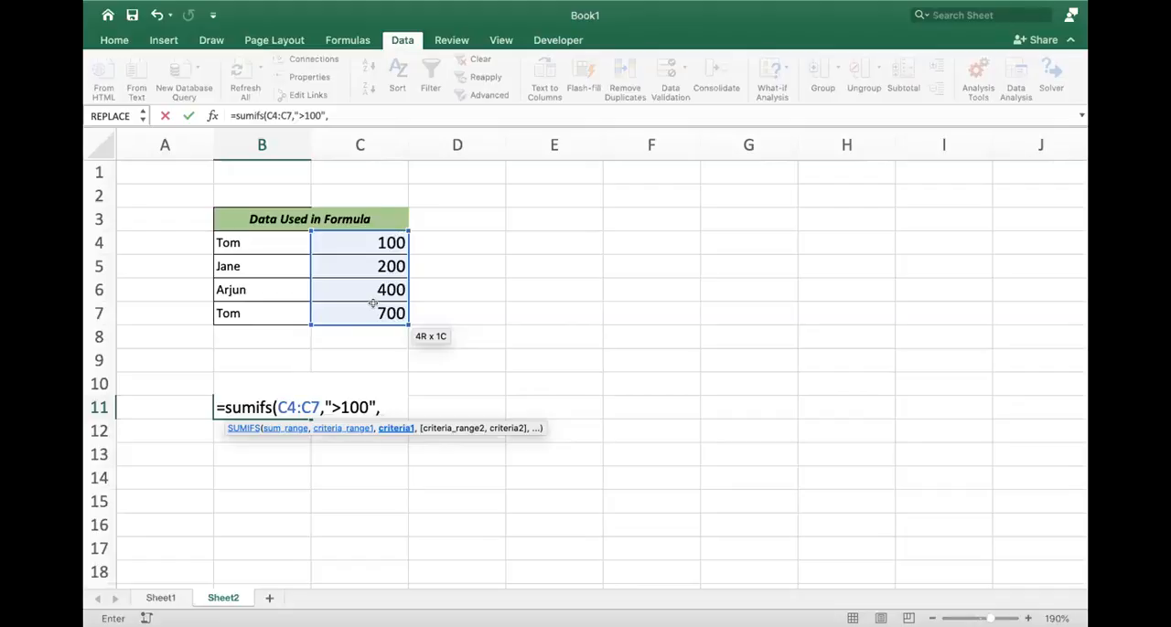
- Extend the SUMIFS formula in B11 with the range C4:C7 and the criterion "<500"
left_click_drag(373, 304, 377, 313)
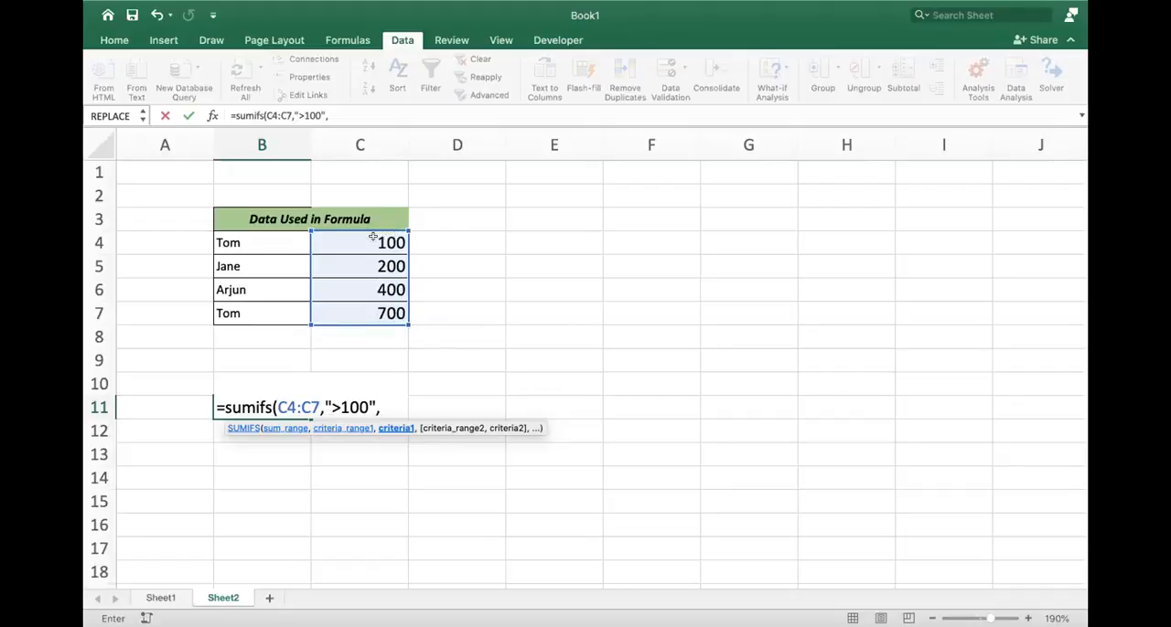
left_click(381, 404)
left_click_drag(384, 242, 382, 306)
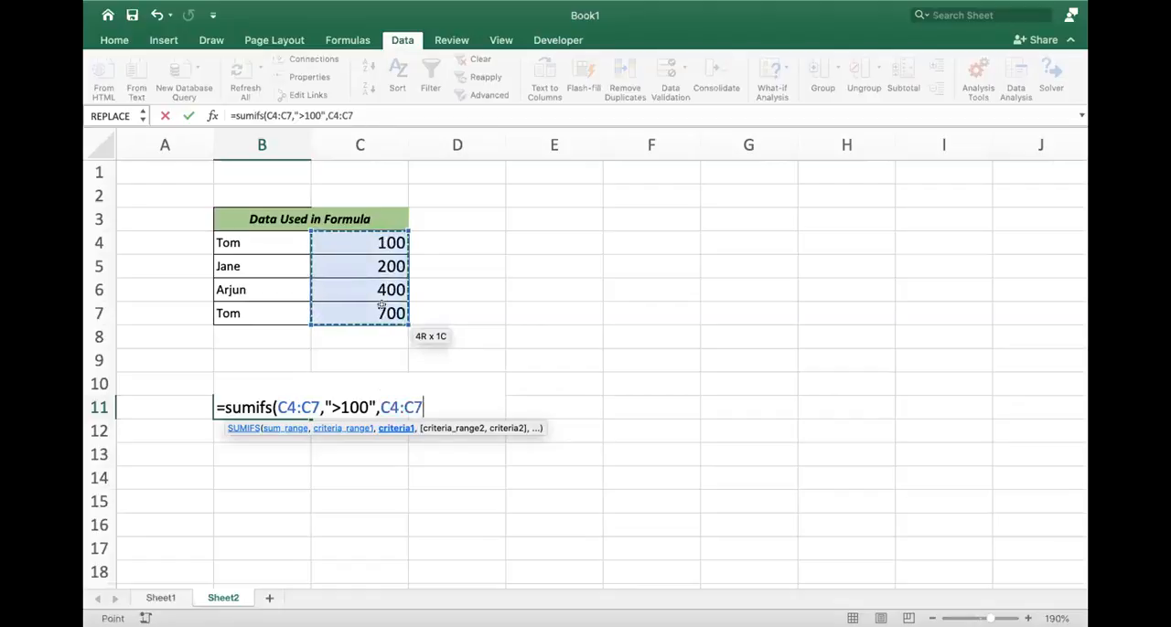
type("<500\"")
left_click(420, 408)
type(",\"")
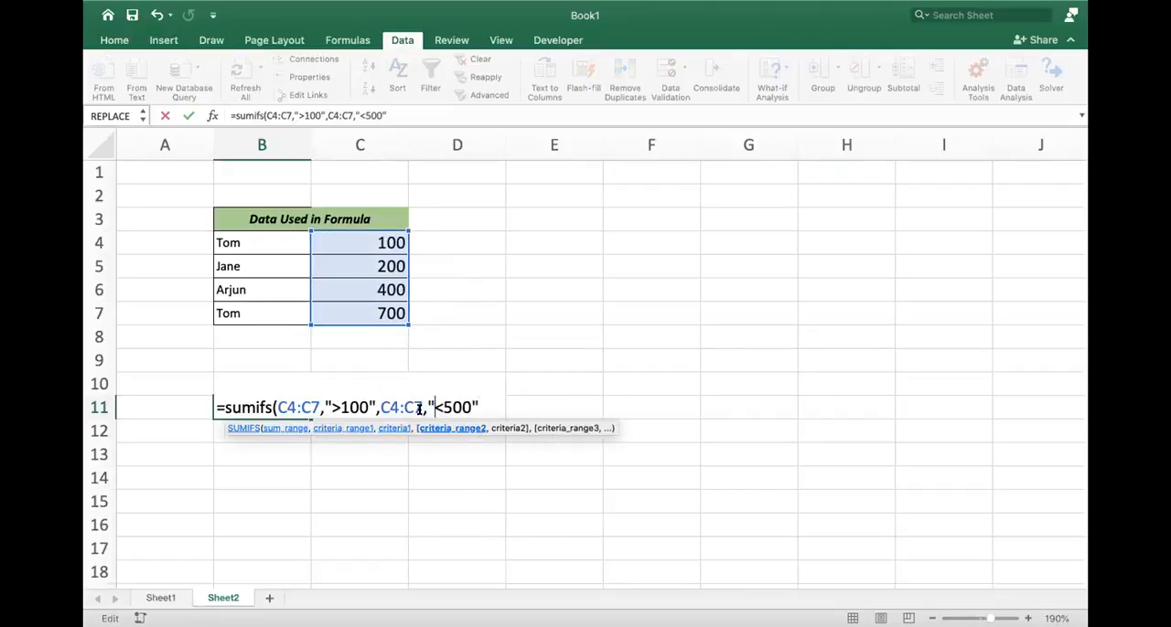
- Add the closing parenthesis to B11's SUMIFS formula and try to commit it
key("Return")
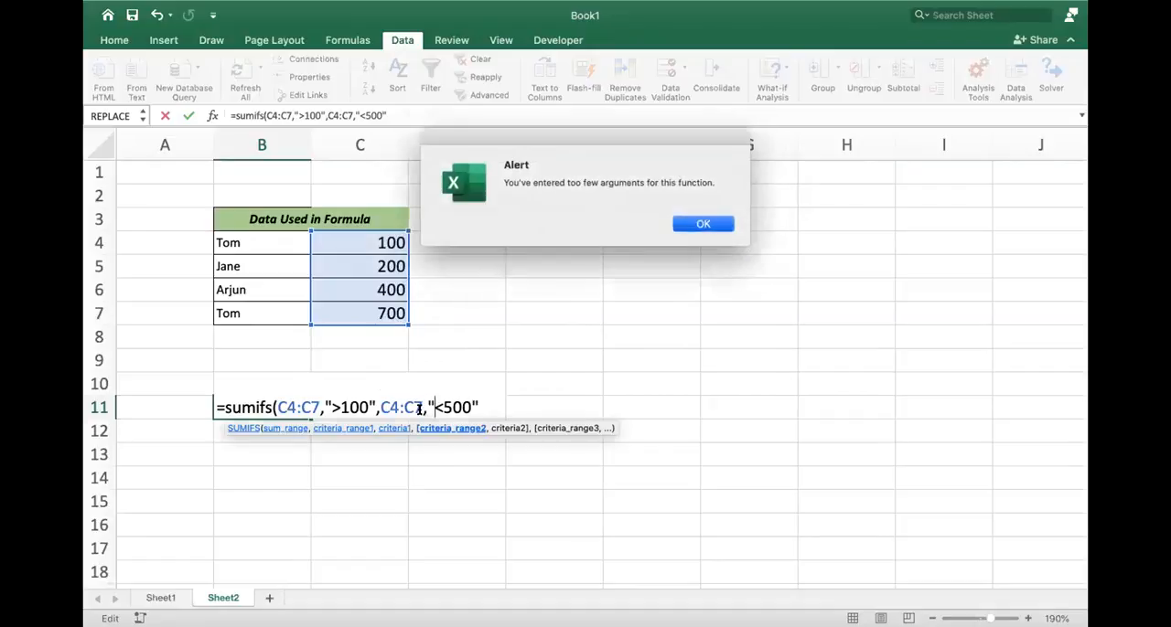
key("Return")
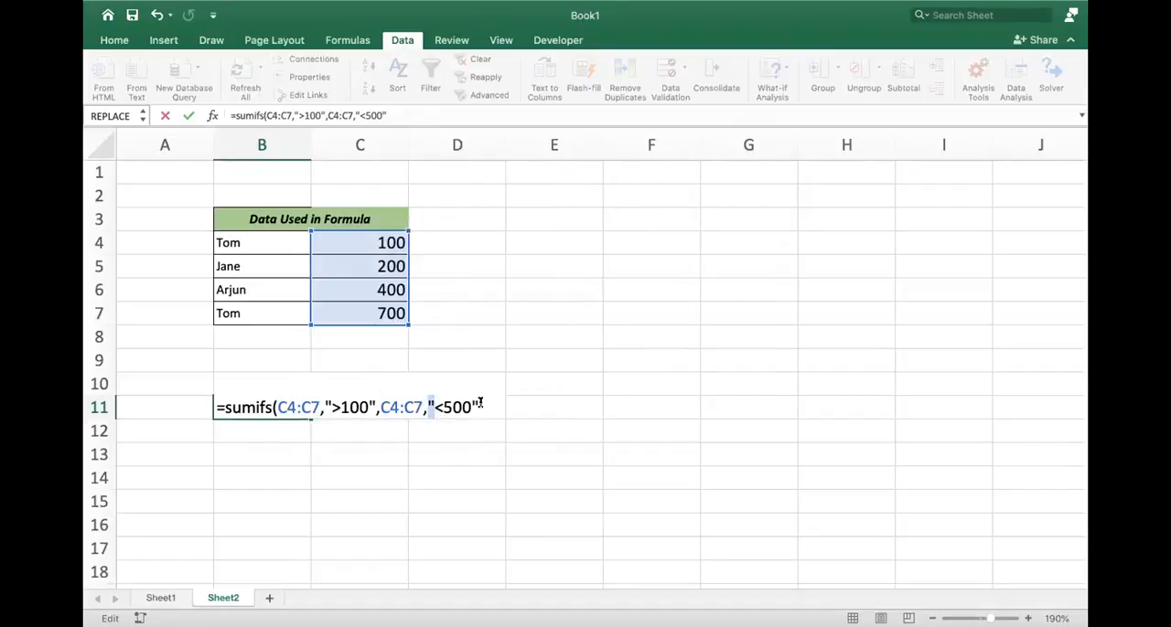
left_click(479, 403)
type(")")
key("Return")
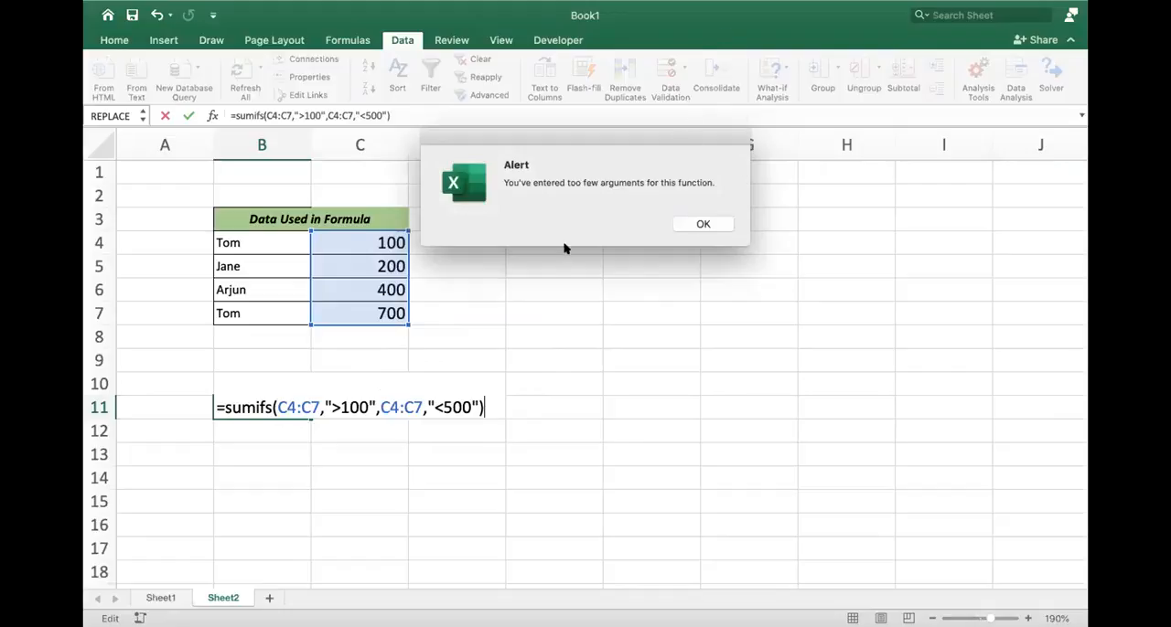
left_click(701, 224)
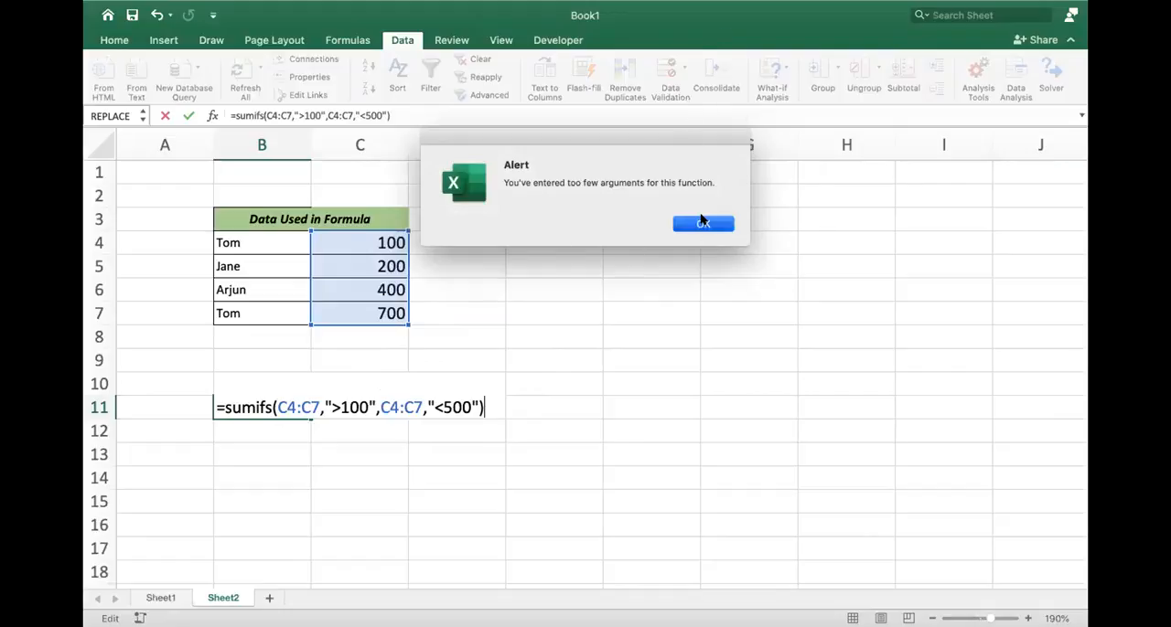
- Insert C4:C7 as the first criteria range before ">100" in B11's SUMIFS formula and commit it
left_click(325, 404)
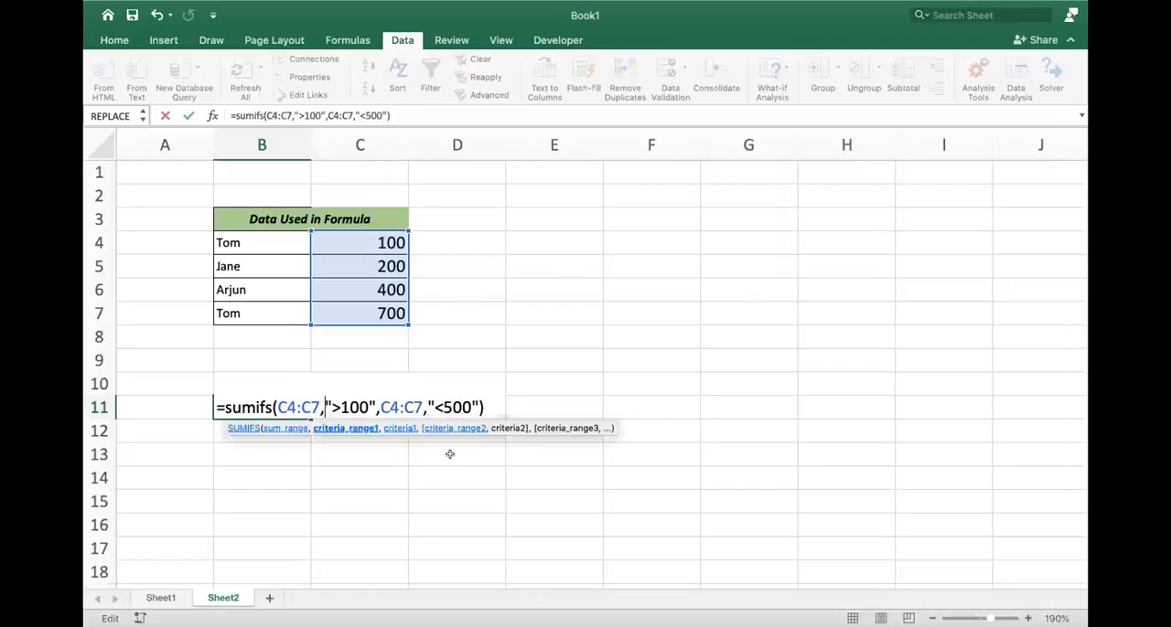
left_click(312, 397)
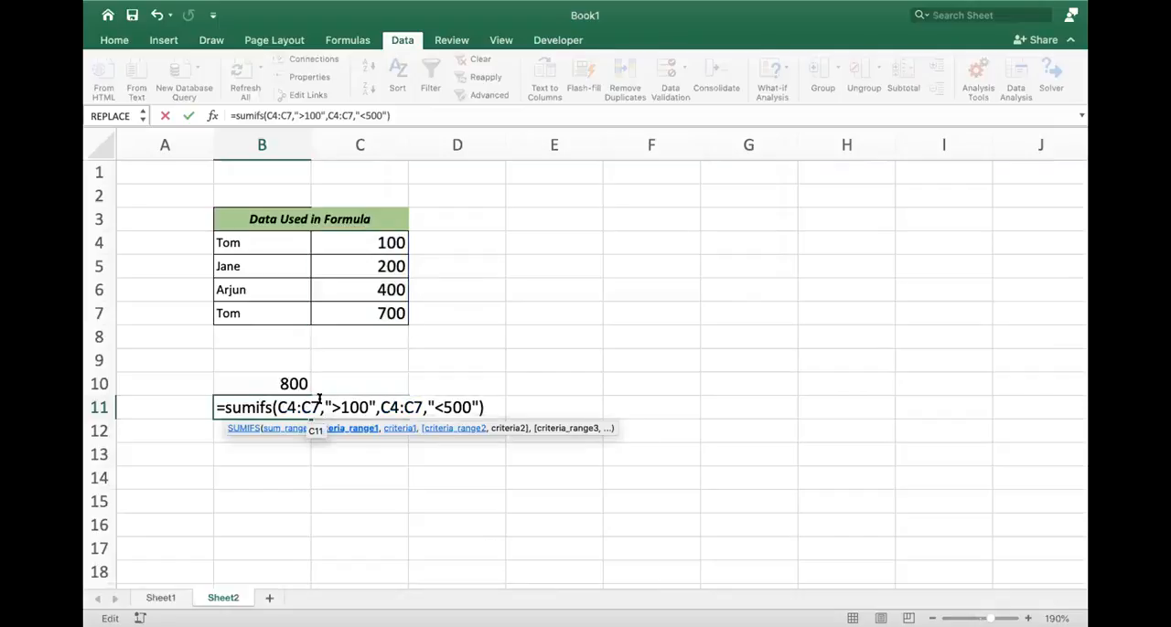
left_click_drag(363, 240, 368, 313)
type(",")
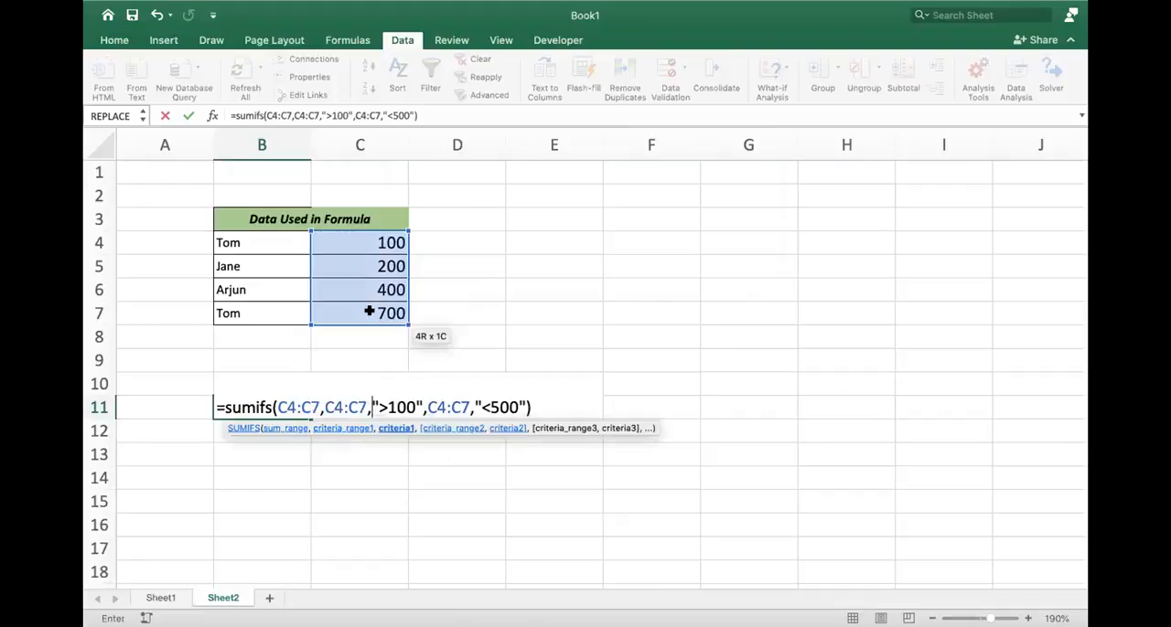
key("Return")
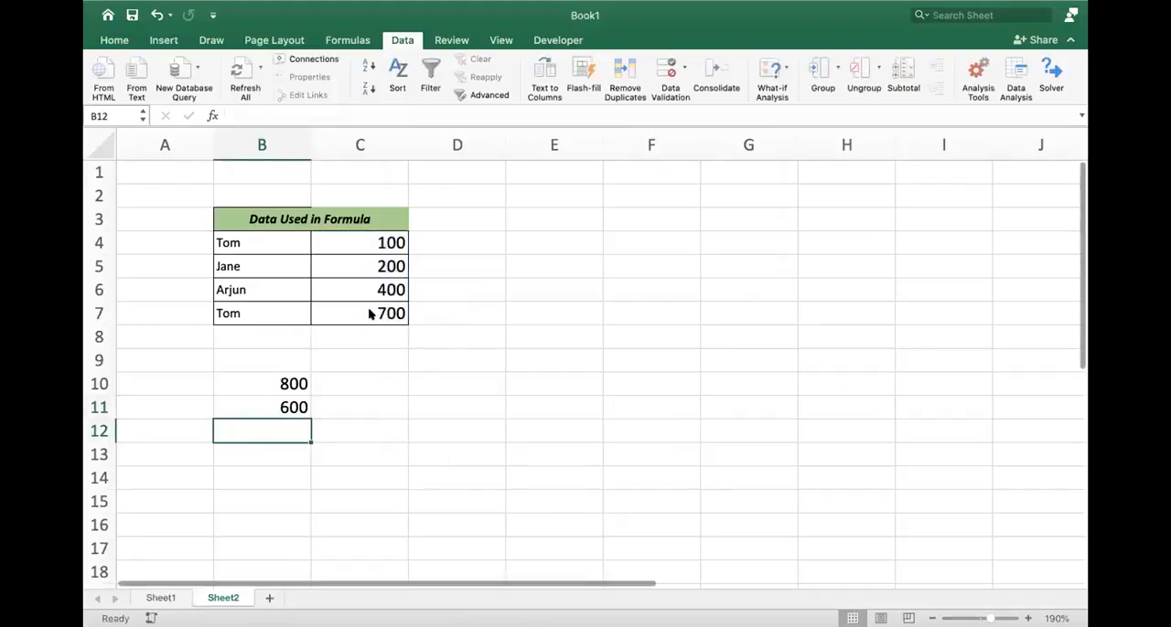
- Examine the first criteria range and the ">100" criterion in B11's SUMIFS formula, and leave the formula as is
key("Up")
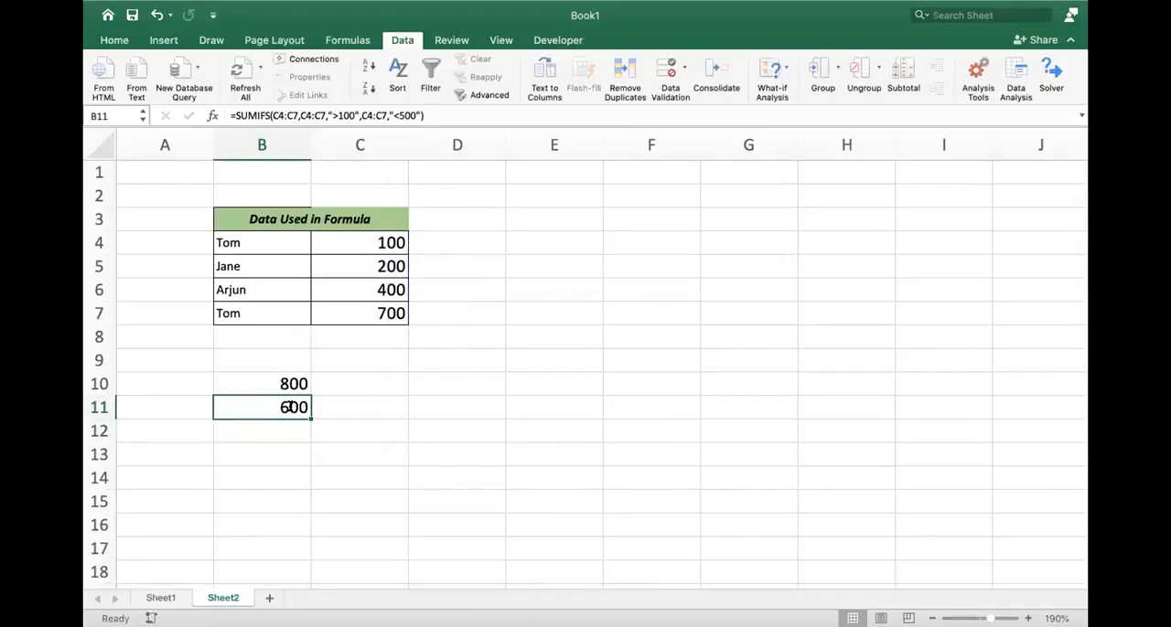
double_click(289, 408)
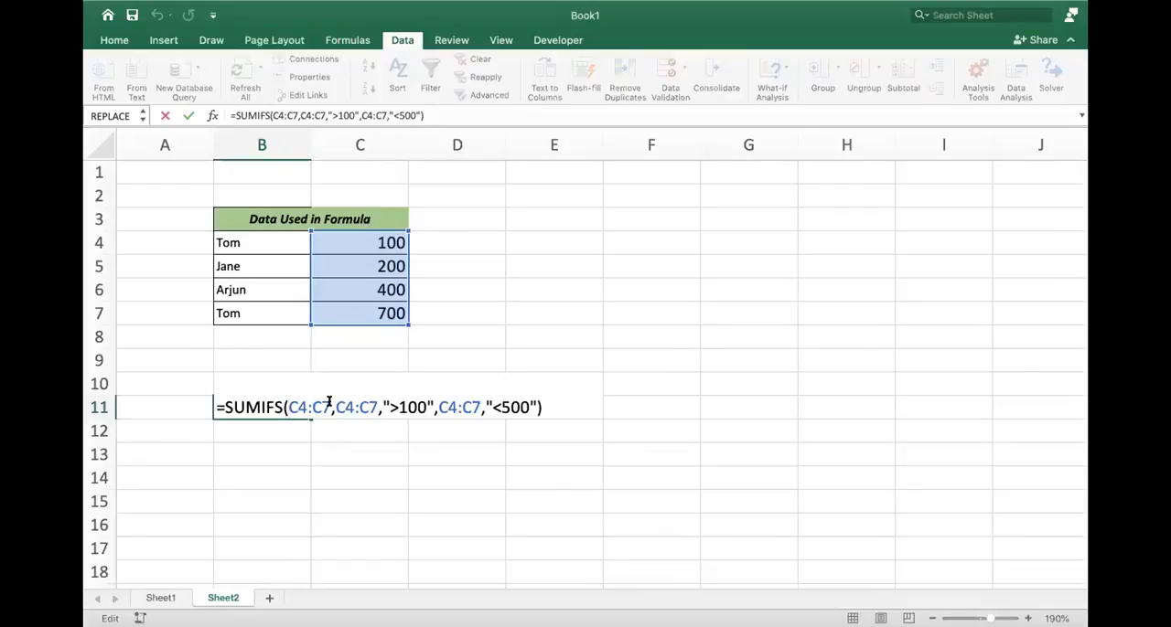
left_click_drag(335, 407, 430, 403)
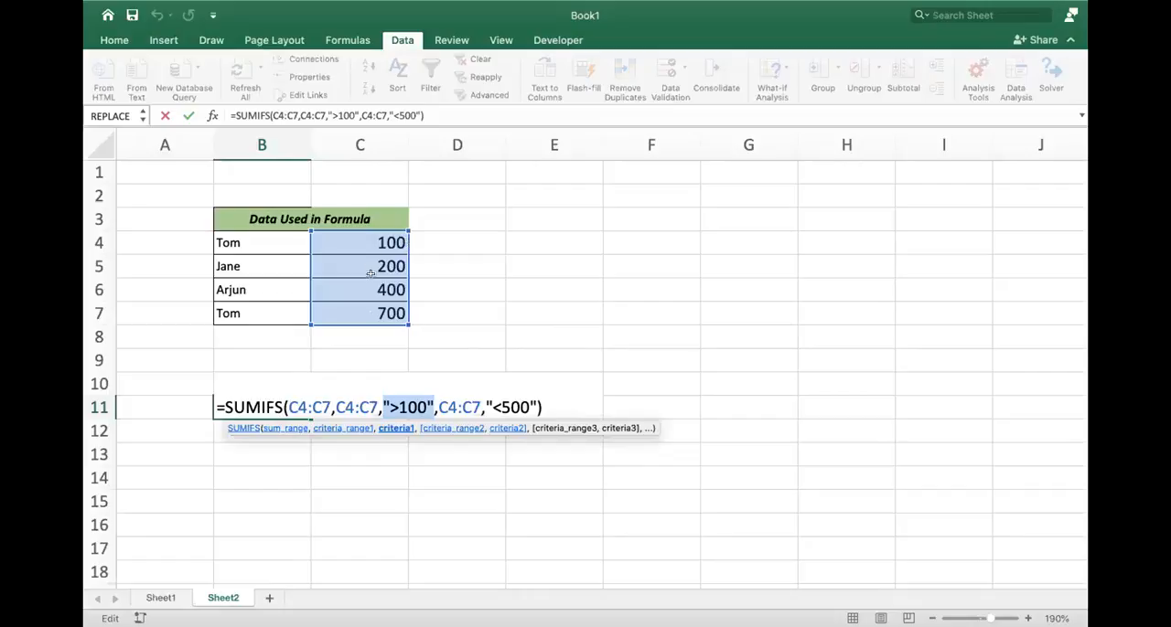
left_click(424, 263)
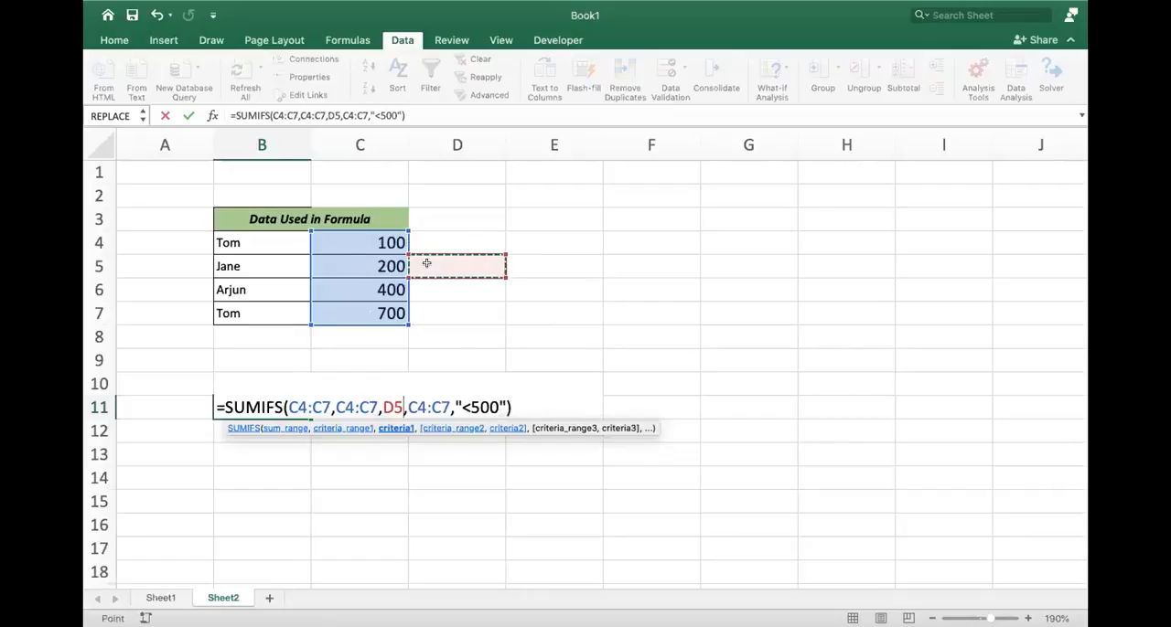
key("ctrl+Return")
- Enter "yes" in D5 and D6 beside the amounts 200 and 400
left_click(419, 264)
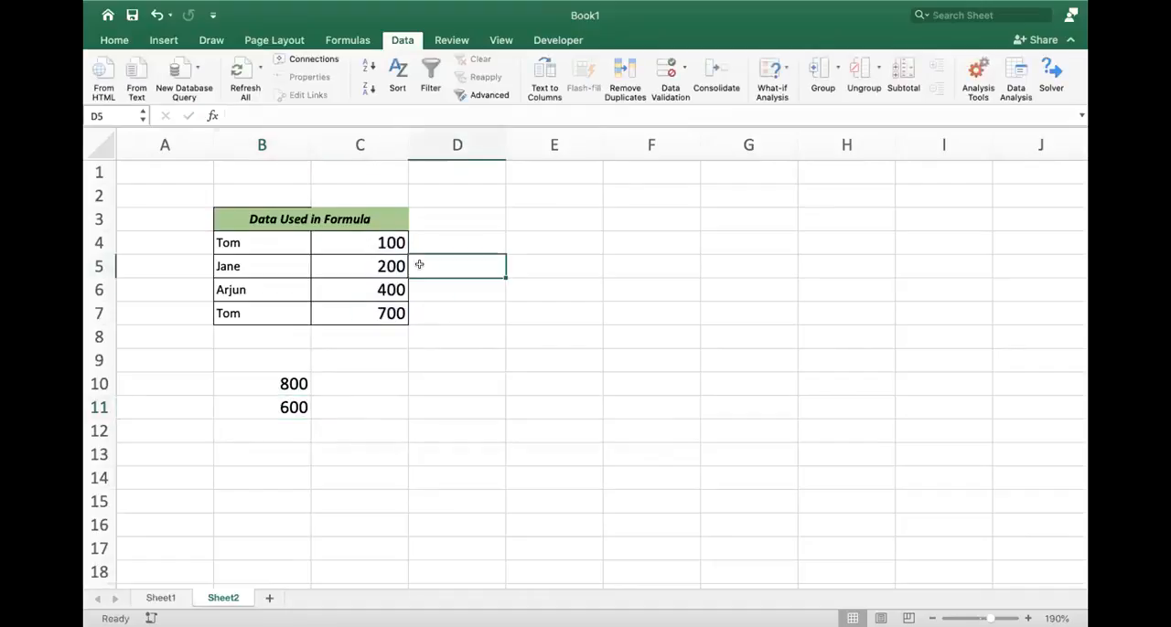
type("yes")
key("Return")
type("yes")
key("Return")
- Review the amounts in column C against the SUMIFS formula and result in B11
key("Left")
key("Up")
key("Up")
key("Up")
key("Down")
key("Down")
key("Down")
key("Down")
key("Down")
key("Down")
key("Down")
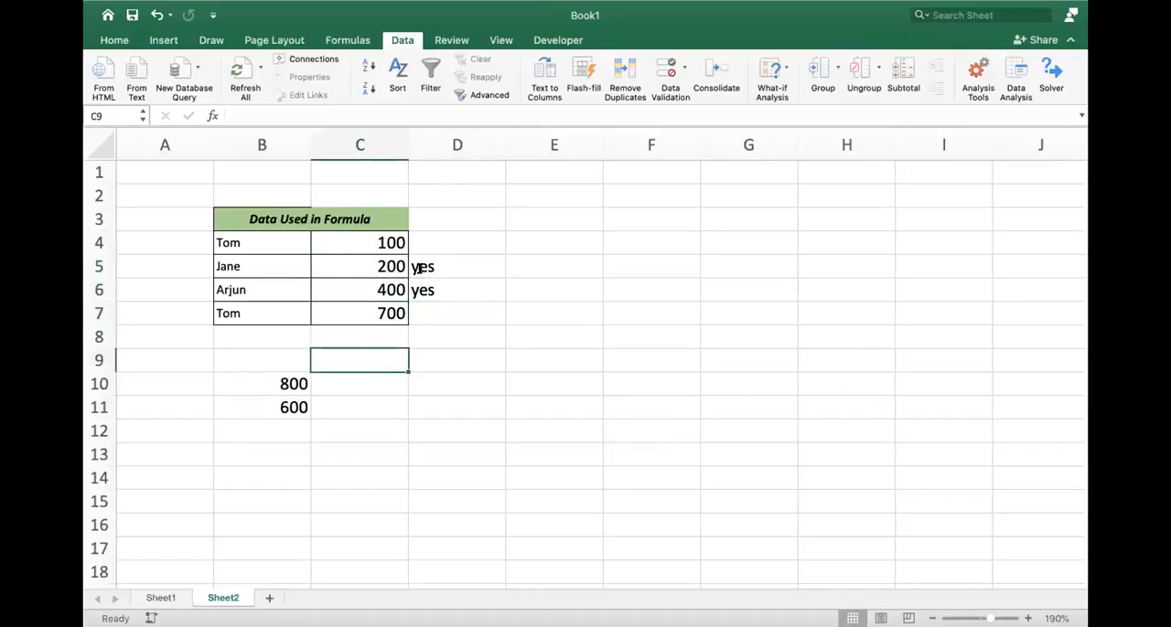
key("Left")
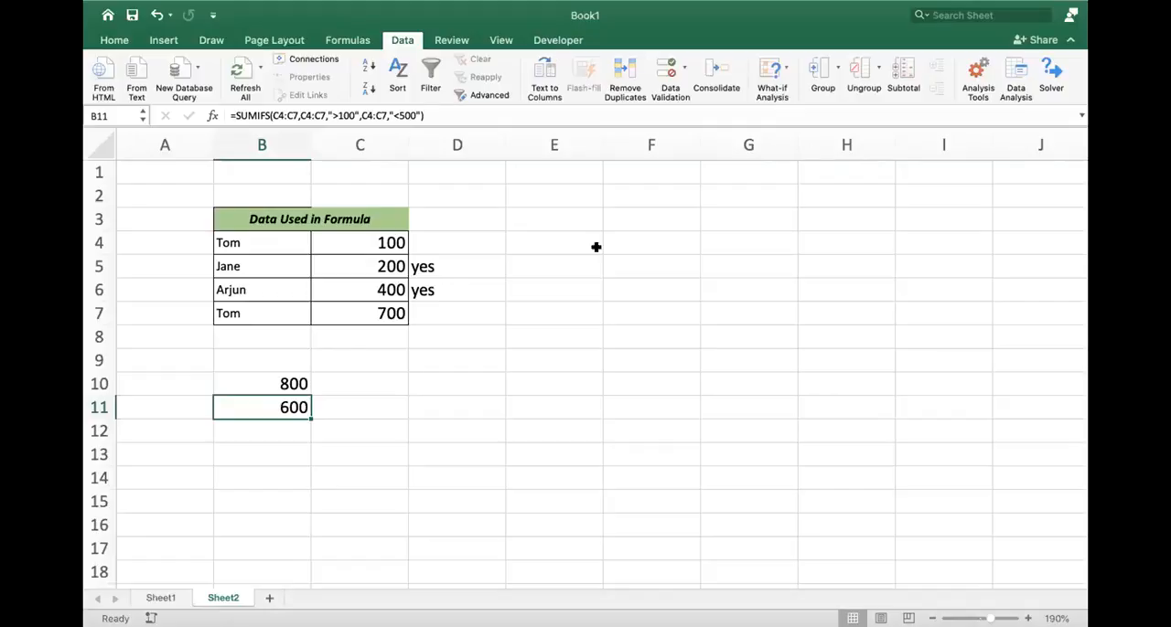
- Start a SUMIFS formula in B12 with C4:C7 as the sum range
left_click(286, 424)
type("=s")
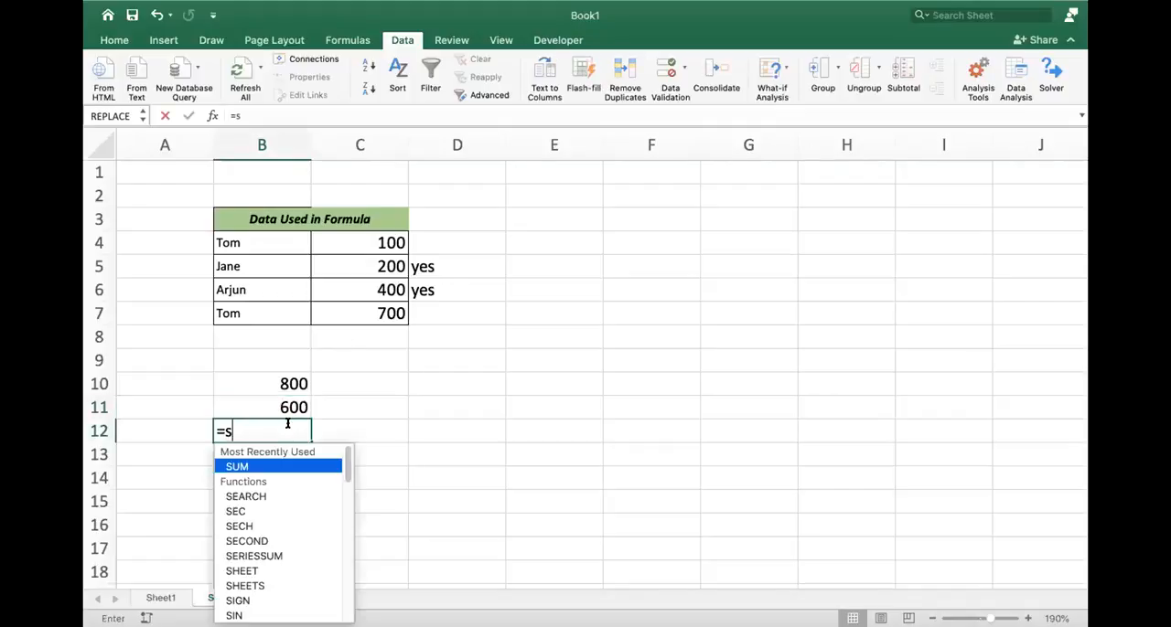
type("umifs(")
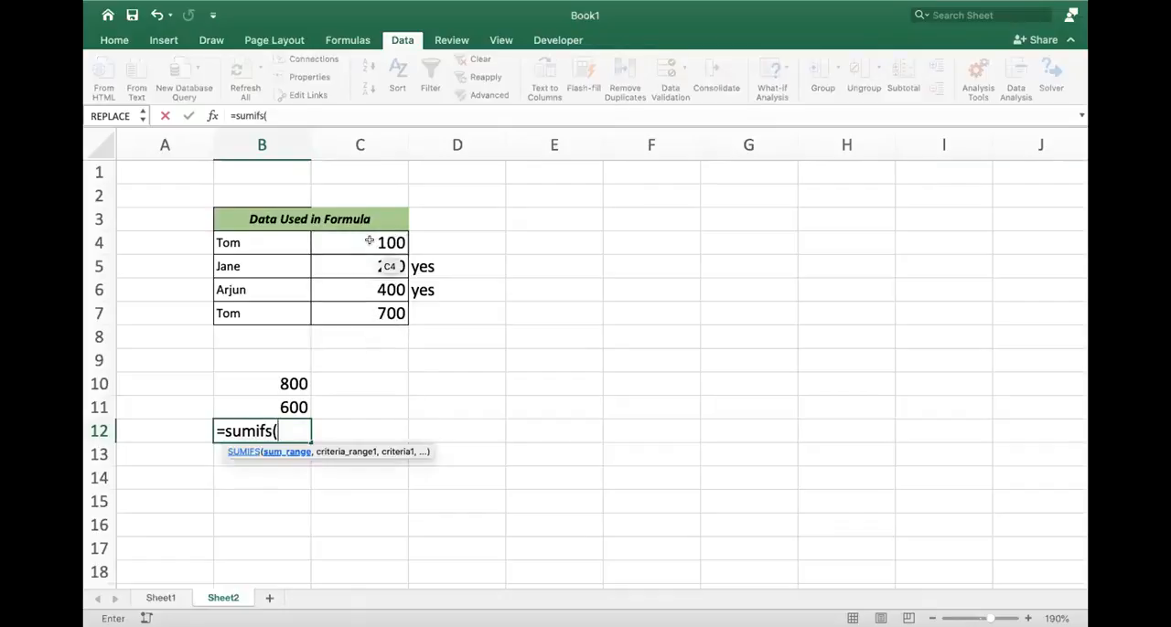
left_click_drag(368, 241, 373, 302)
type(",")
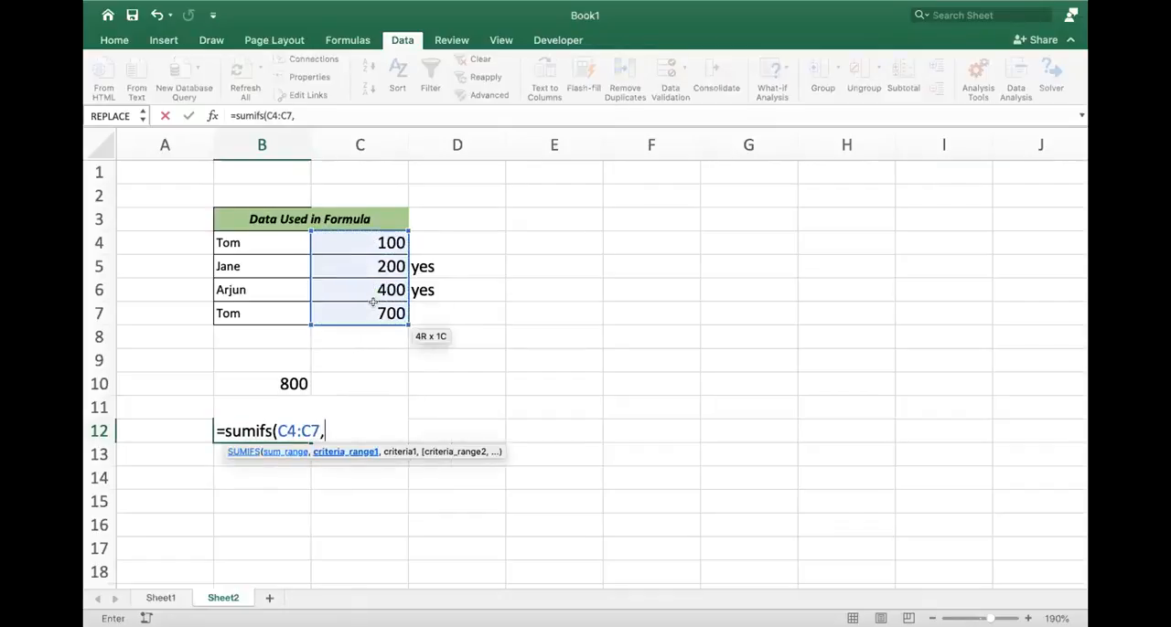
- Add B4:B7 as the first criteria range in B12's SUMIFS formula, with a not-equal criterion for the name in B4
left_click_drag(261, 239, 262, 302)
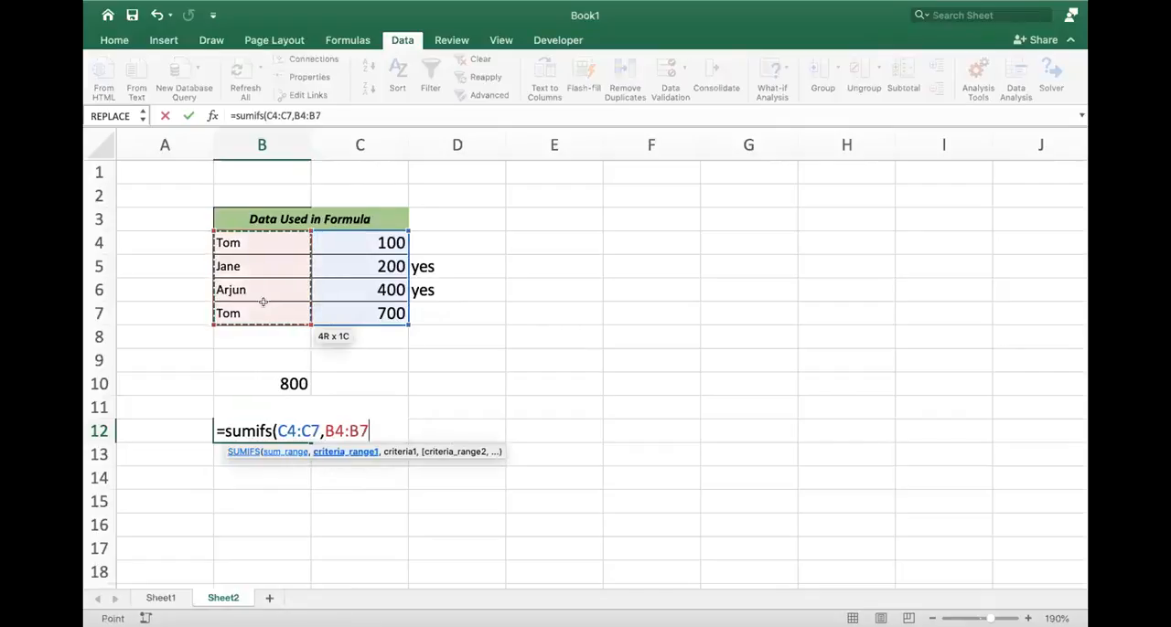
type(",\"<>")
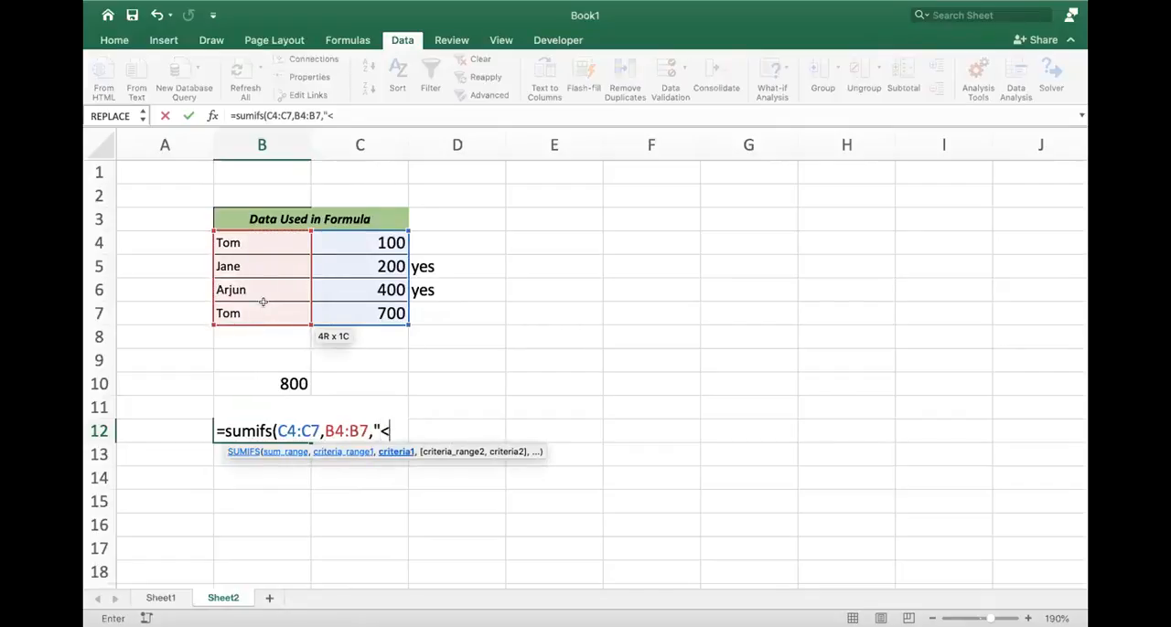
type("Tom\"")
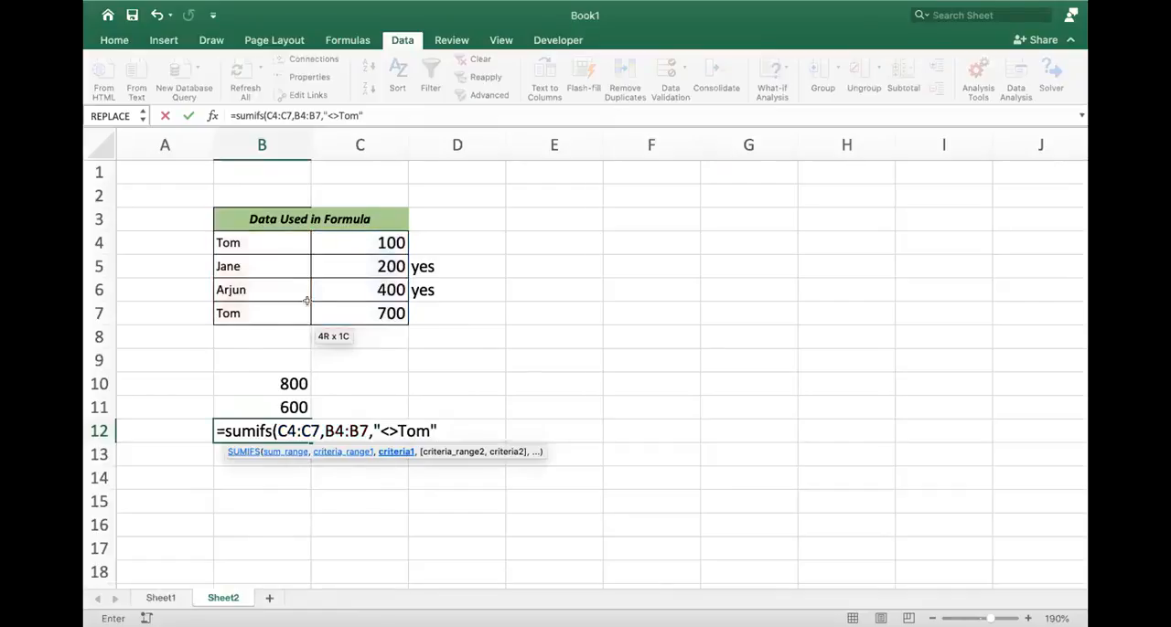
left_click(448, 428)
type(",")
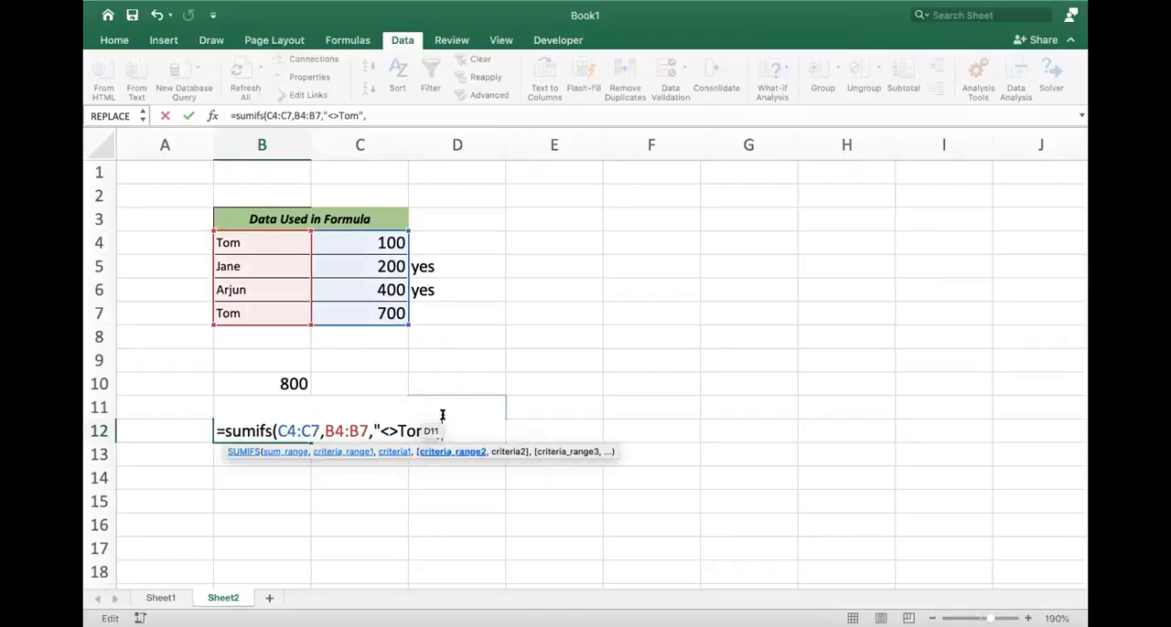
- Add C4:C7 as the second criteria range with the criterion ">100" and complete the SUMIFS formula in B12
left_click_drag(380, 243, 384, 314)
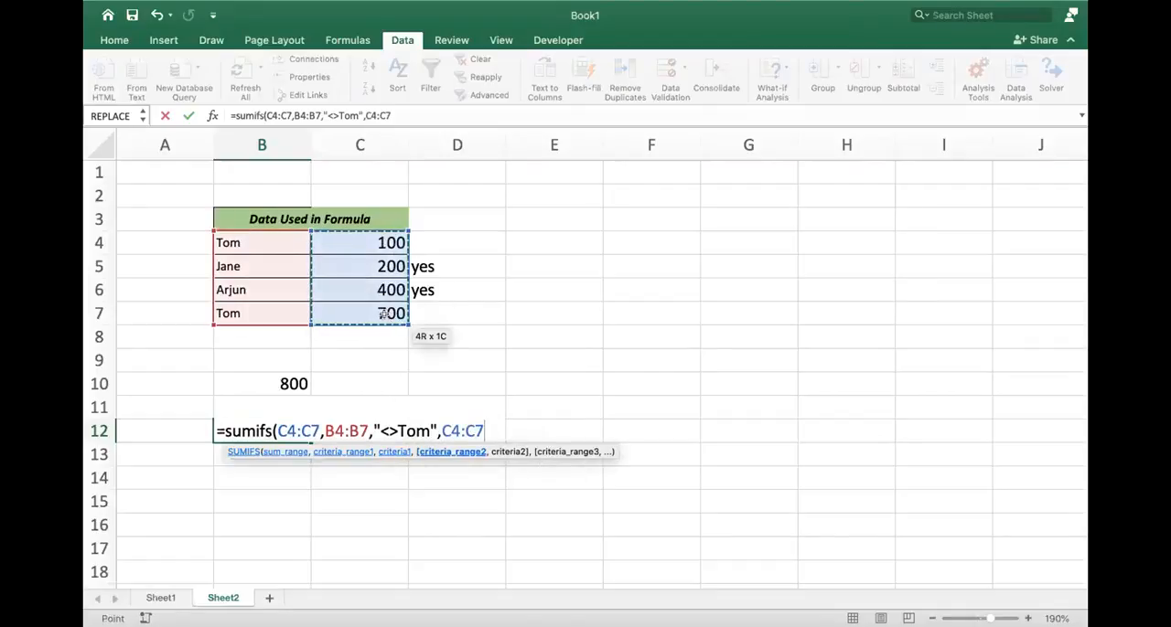
type(">100")
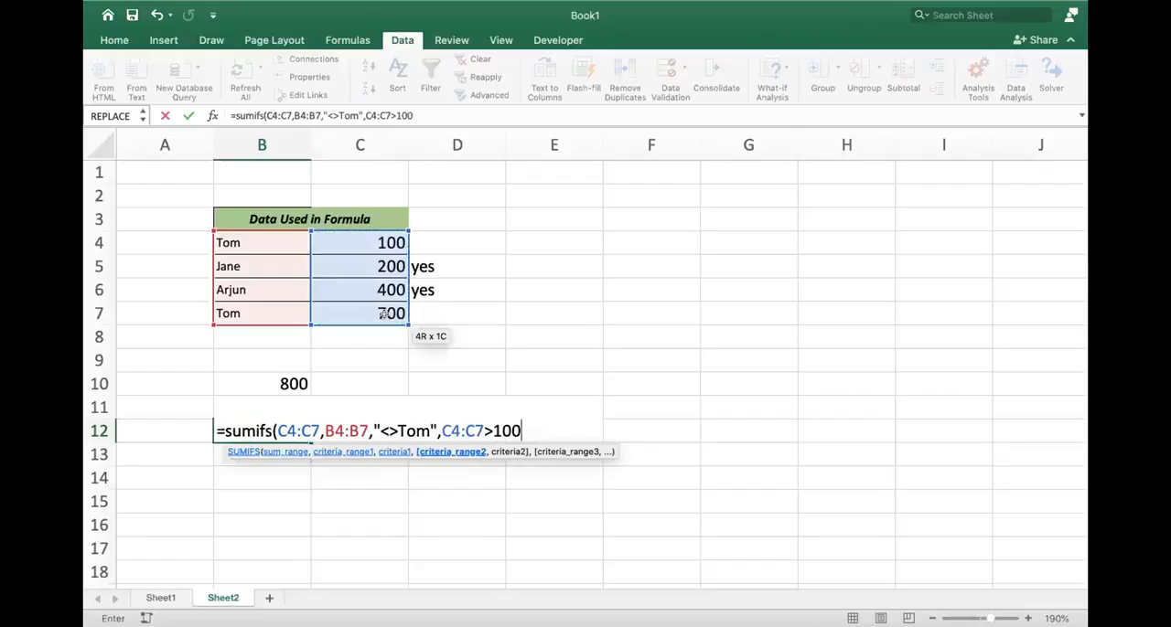
type("\"")
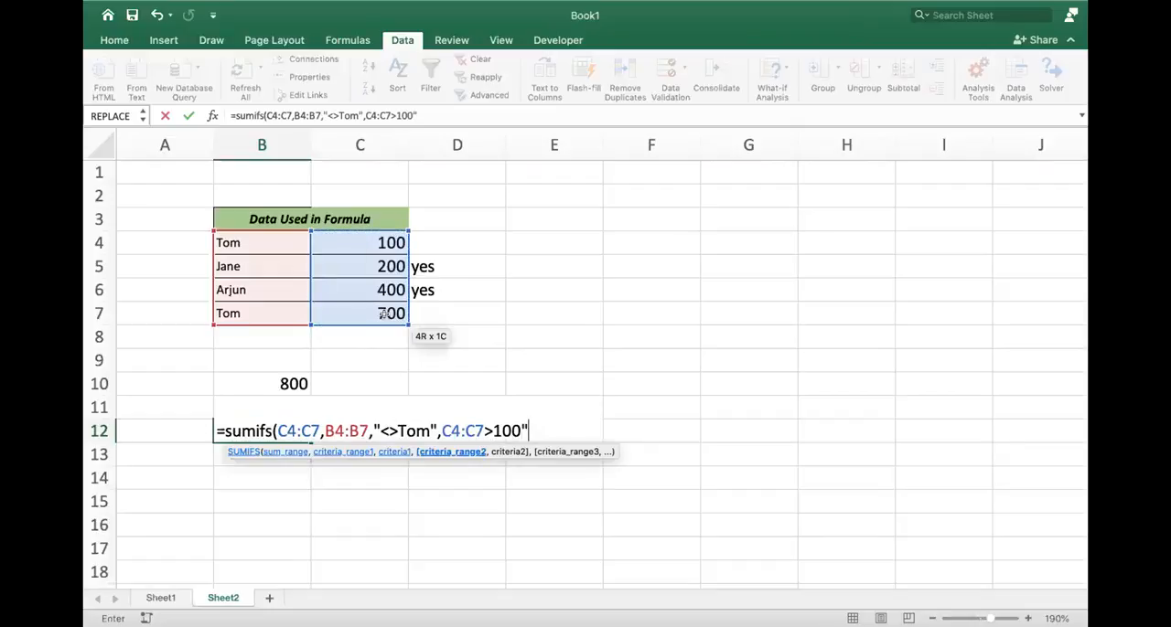
left_click(482, 429)
type(",\"")
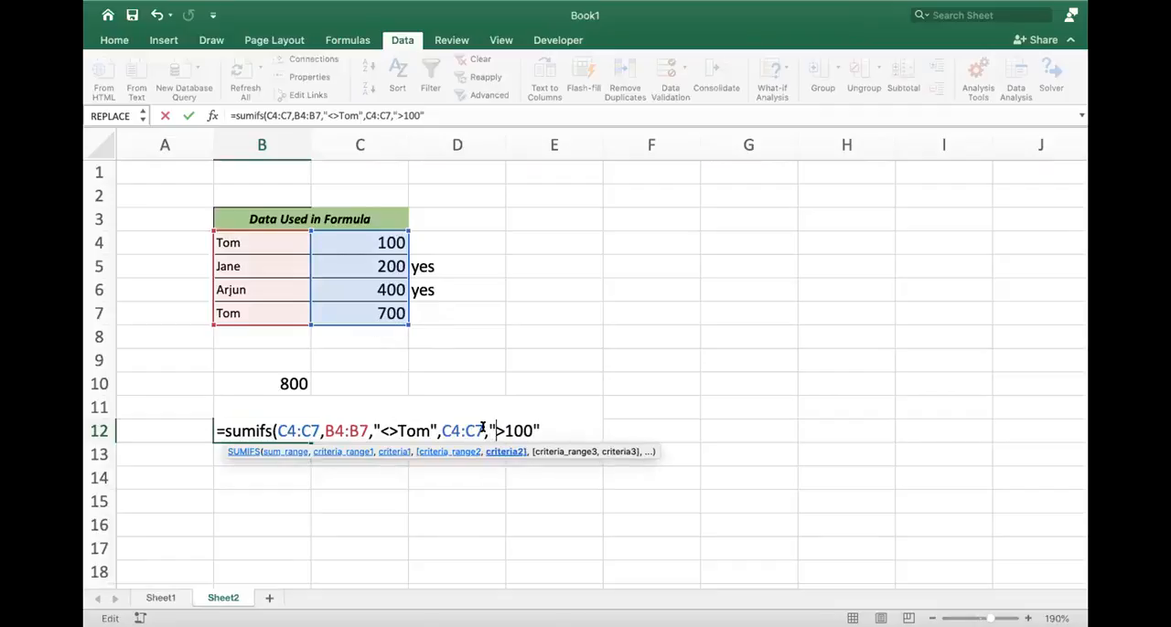
type(")")
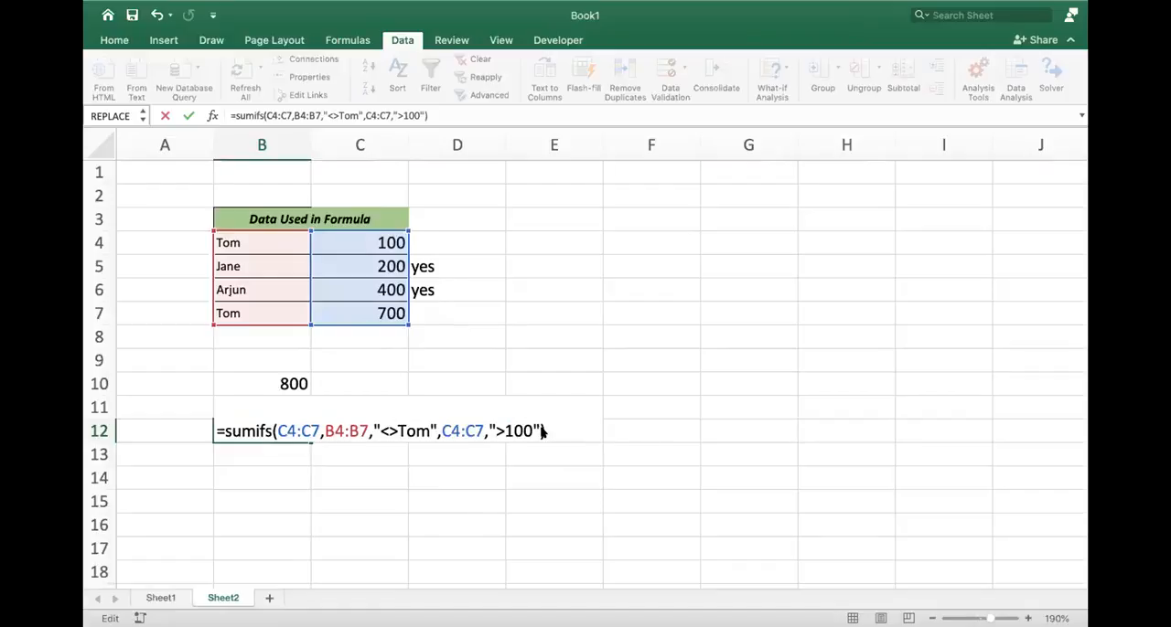
key("Return")
key("Up")
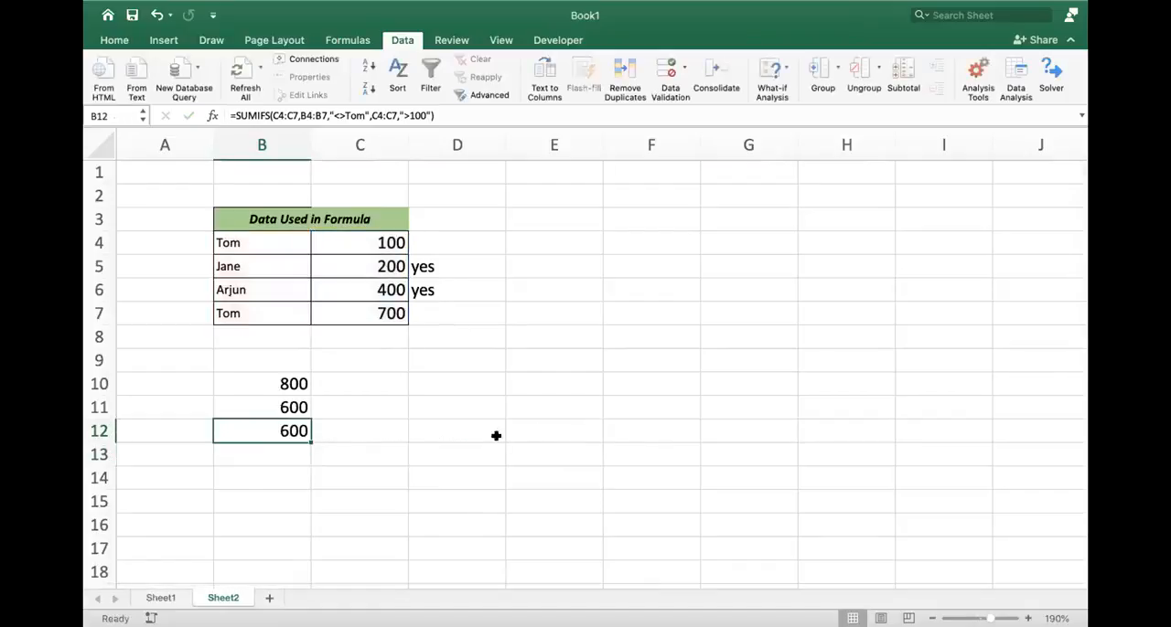
- Set the second criterion of the SUMIFS formula in B12 to ">200"
double_click(284, 428)
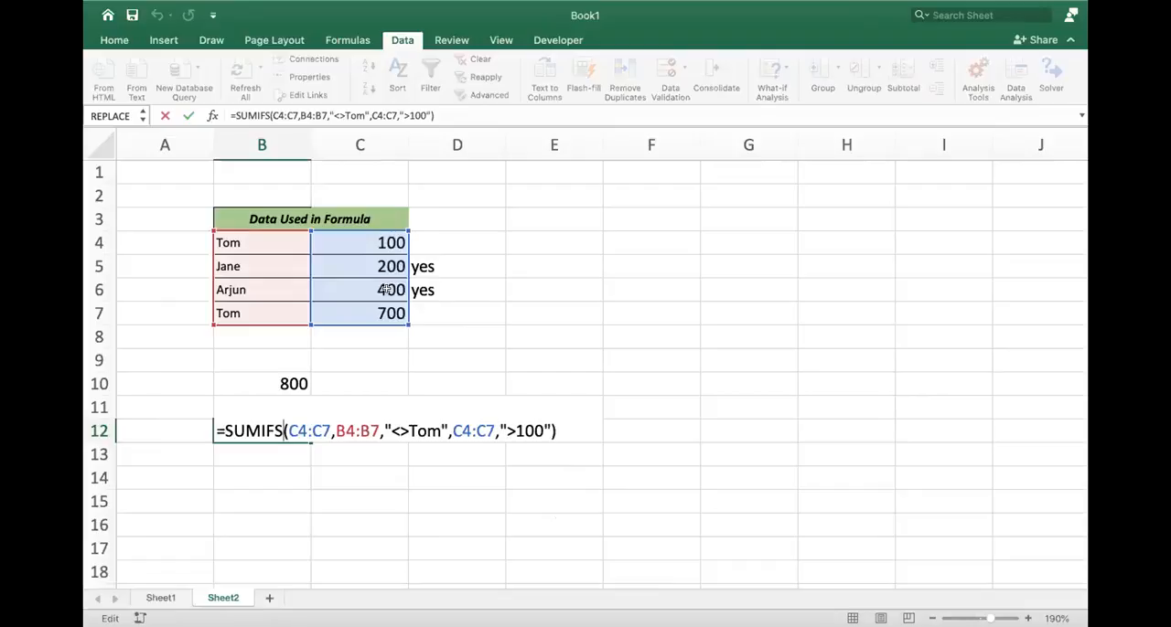
left_click(521, 432)
key("BackSpace")
type("2")
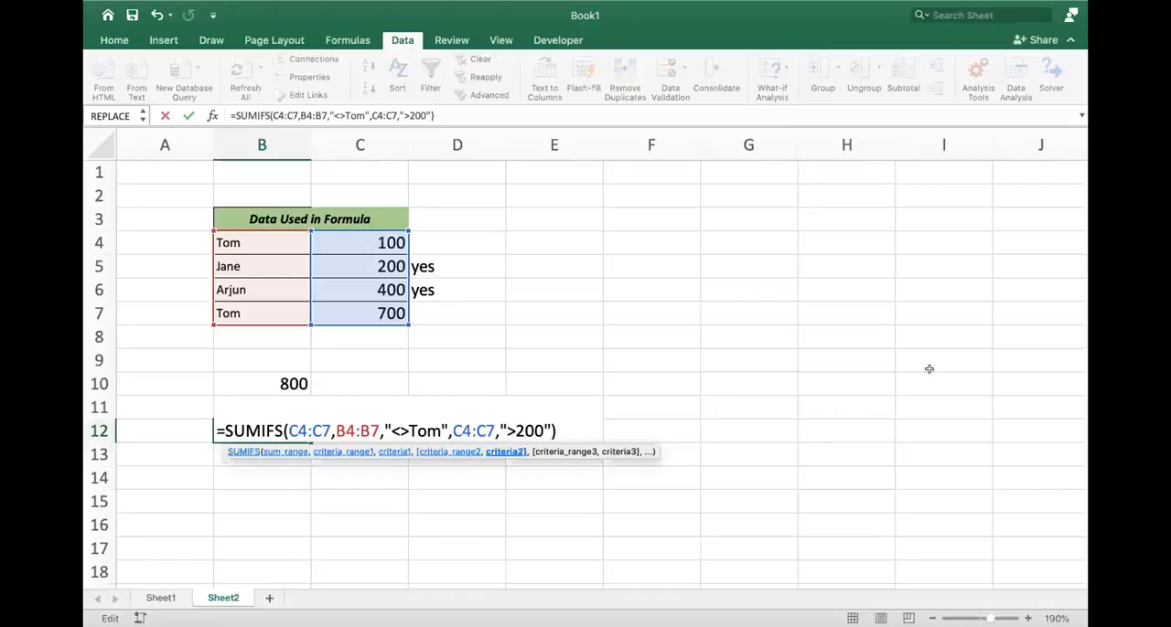
key("Return")
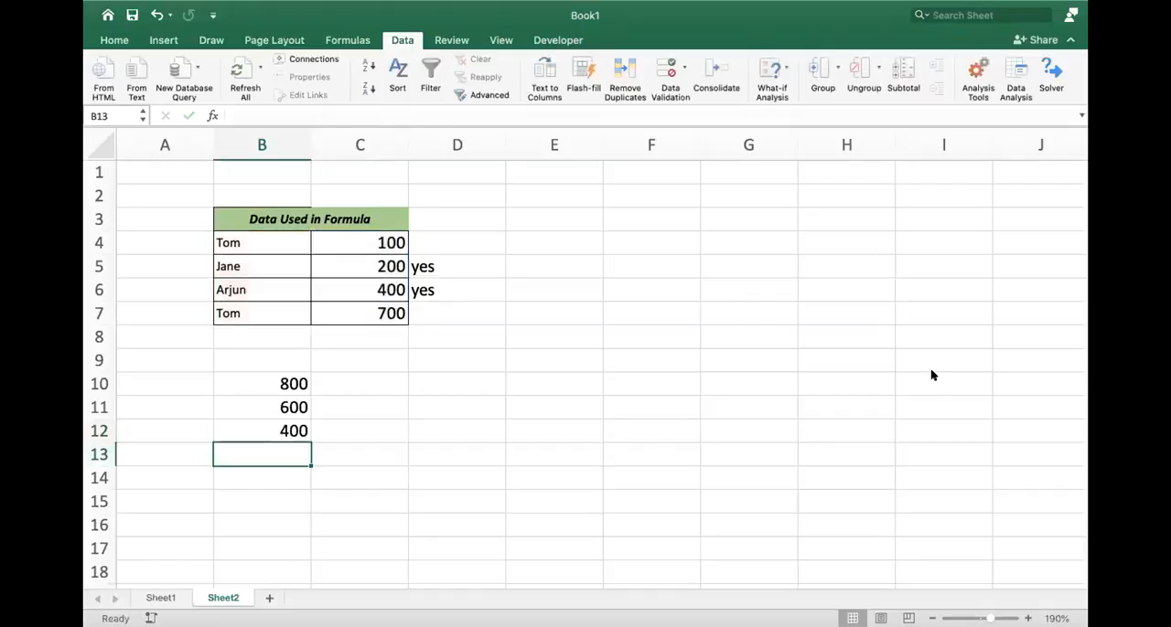
key("Up")
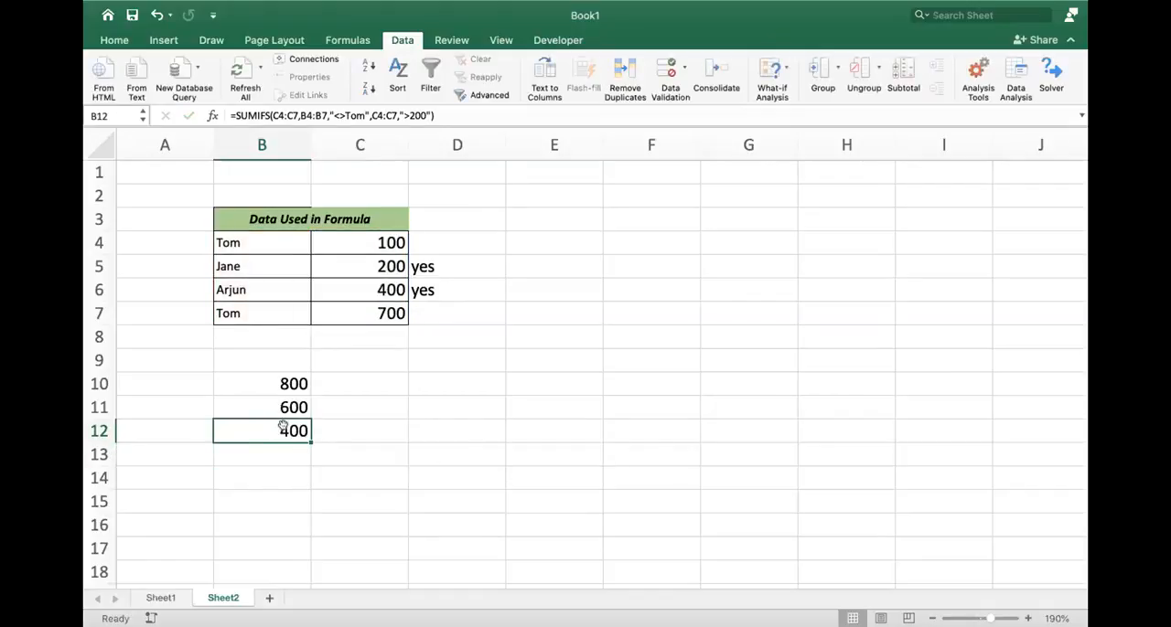
- Review the ranges and criteria in B12's SUMIFS formula and leave the formula as is
double_click(281, 431)
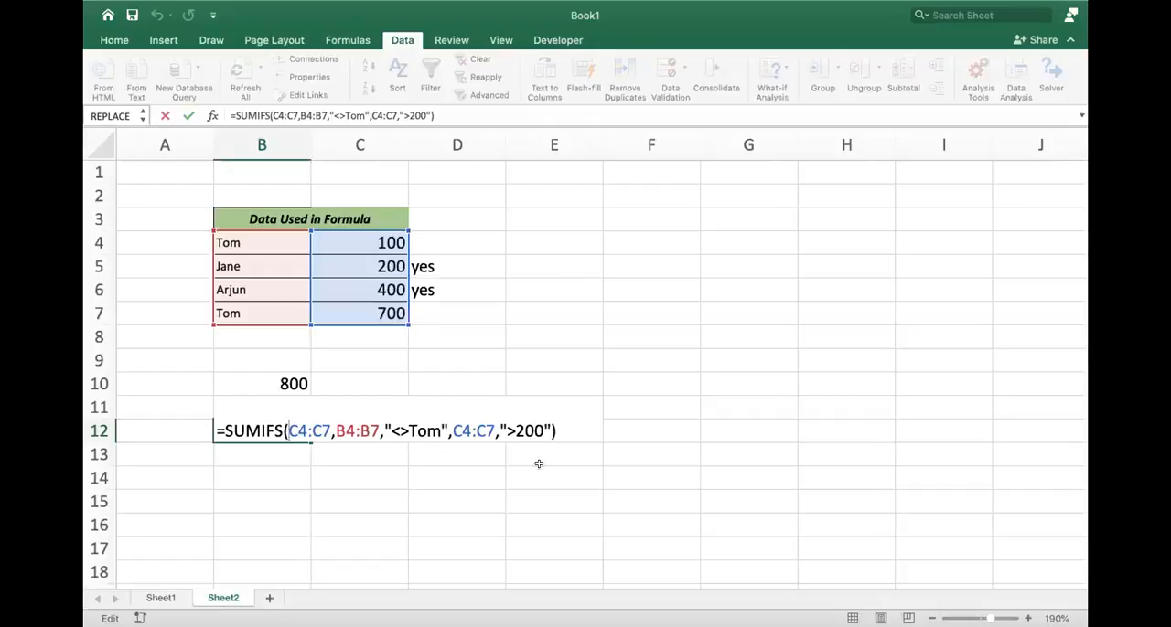
key("Return")
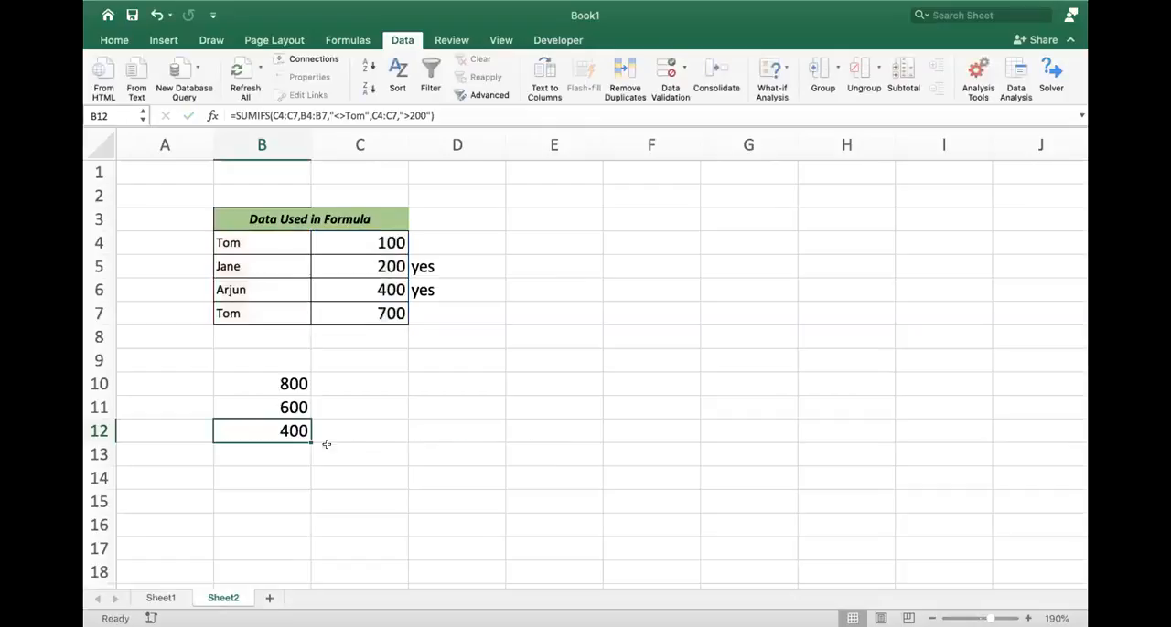
left_click(262, 476)
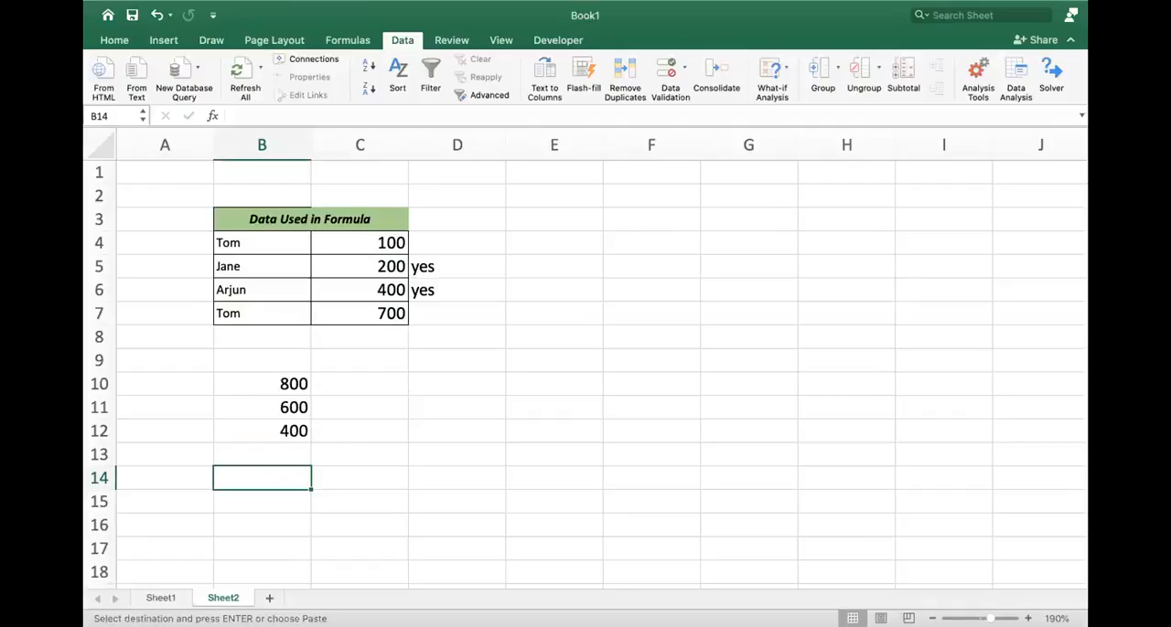
- Add a new worksheet after Sheet2 and paste the copied SUMPRODUCT lesson sheet at A1
left_click(268, 598)
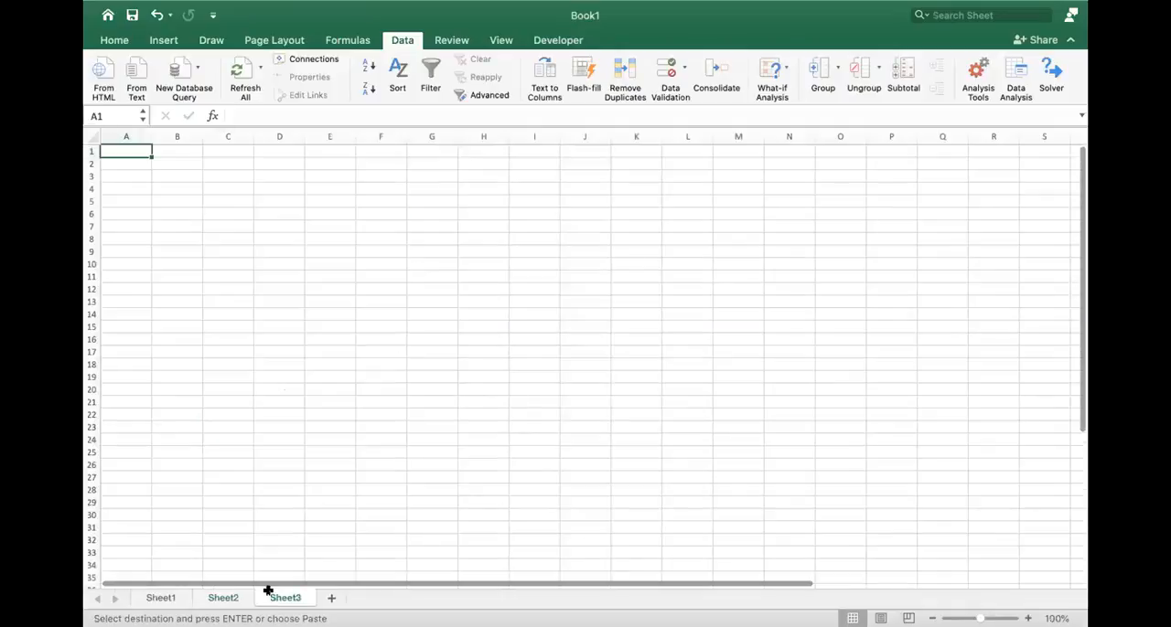
key("super+v")
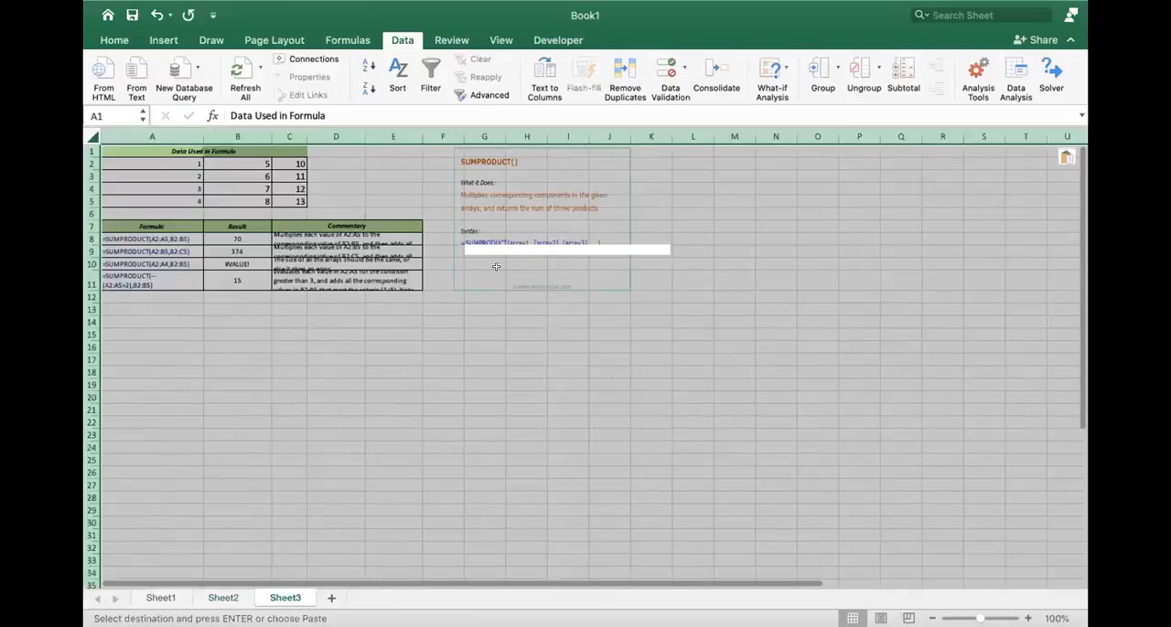
left_click(551, 379)
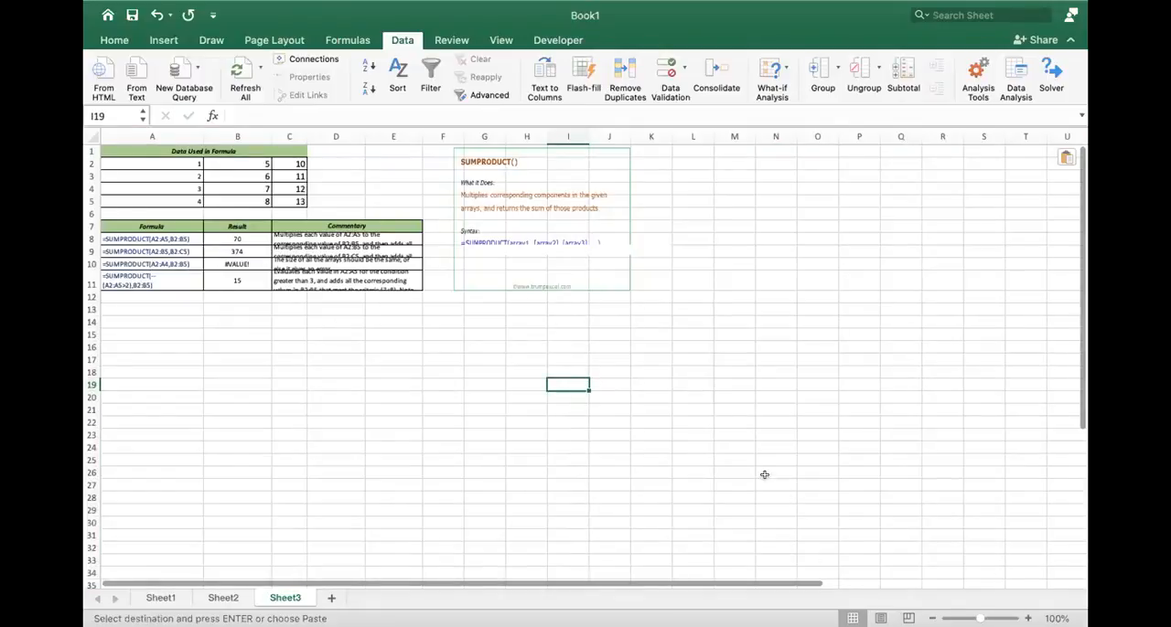
- Remove the pasted lesson content from Sheet3 and paste only the SUMPRODUCT data and formula tables at B2
key("super+a")
key("Delete")
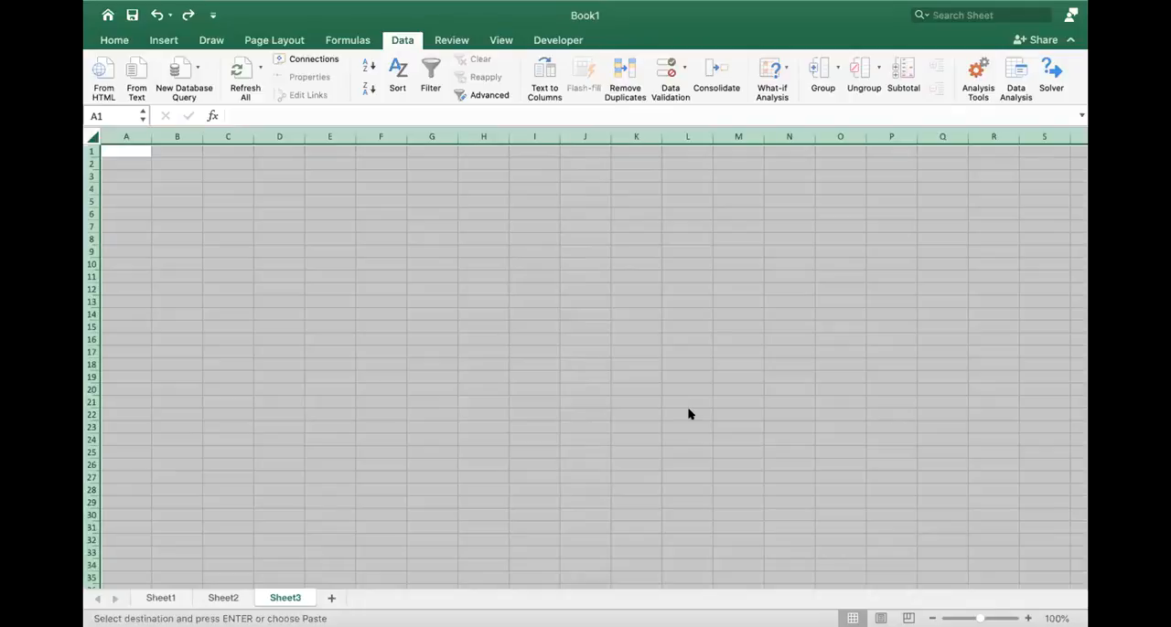
left_click(180, 163)
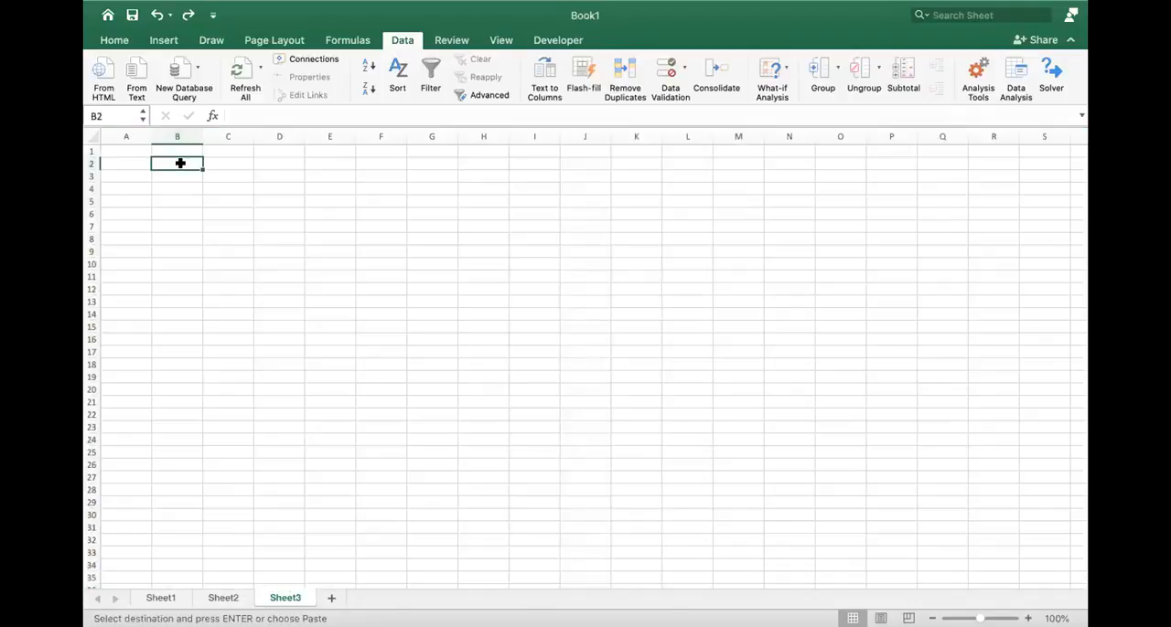
key("super+v")
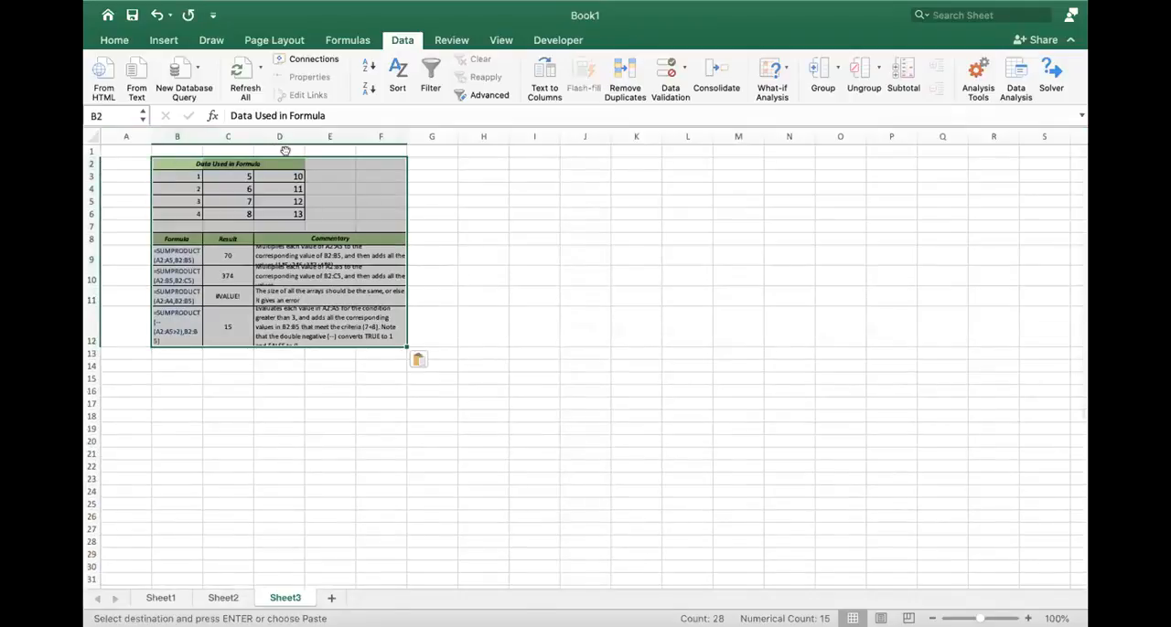
- Narrow columns C and D, and fill the selected SUMPRODUCT tables across to column K
left_click_drag(255, 127, 233, 128)
left_click_drag(284, 127, 245, 127)
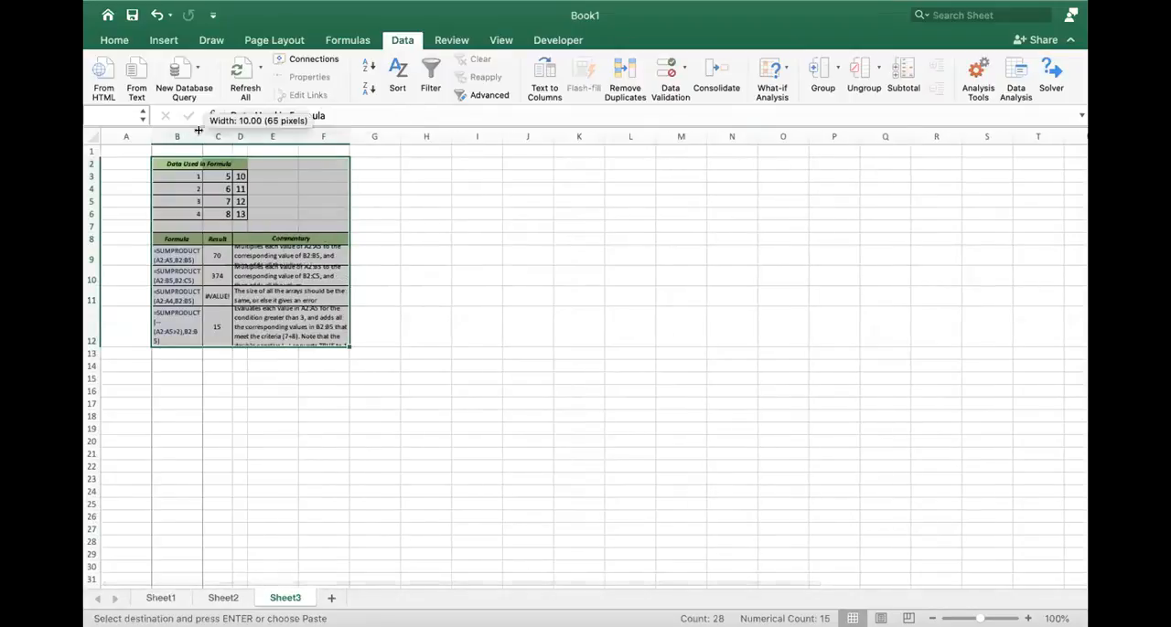
left_click_drag(348, 346, 598, 489)
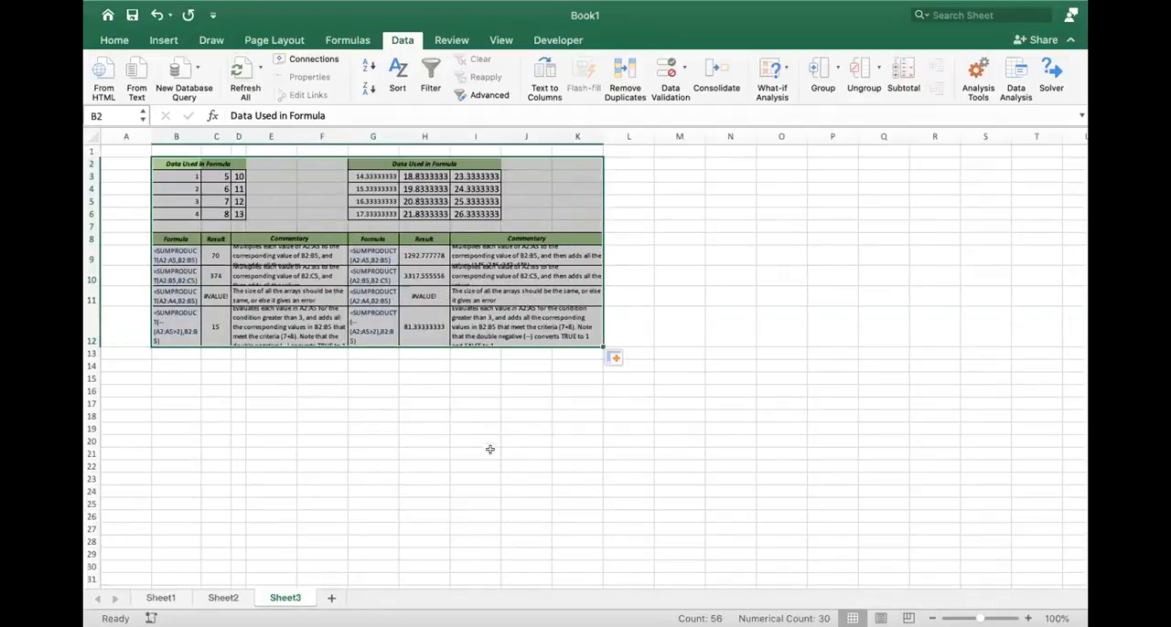
left_click(445, 426)
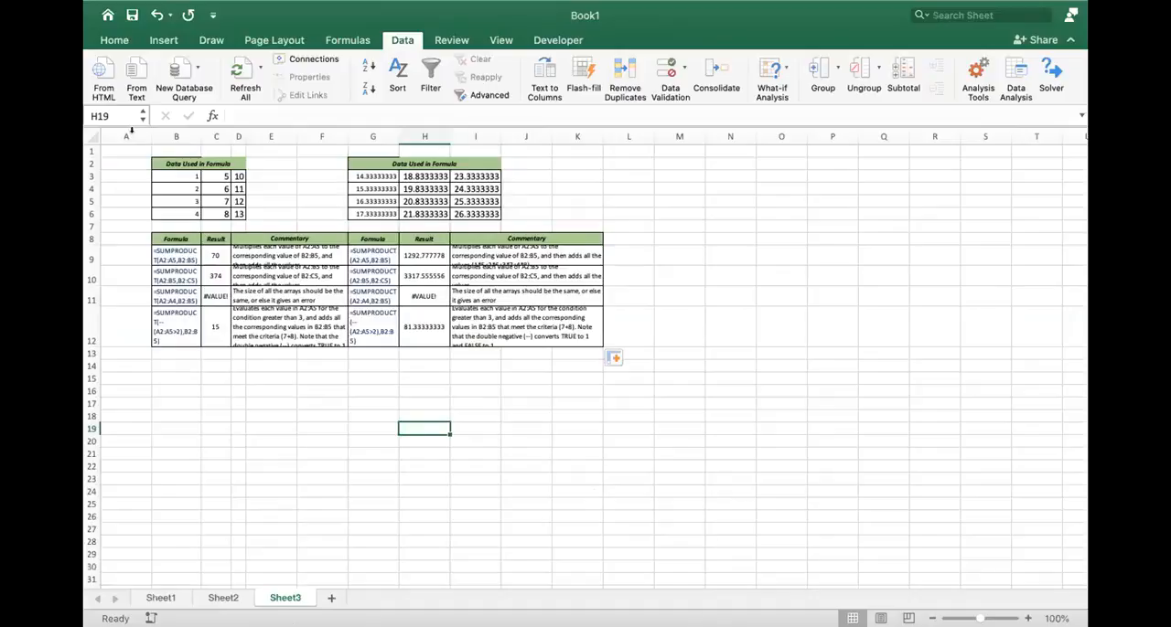
left_click_drag(175, 133, 564, 127)
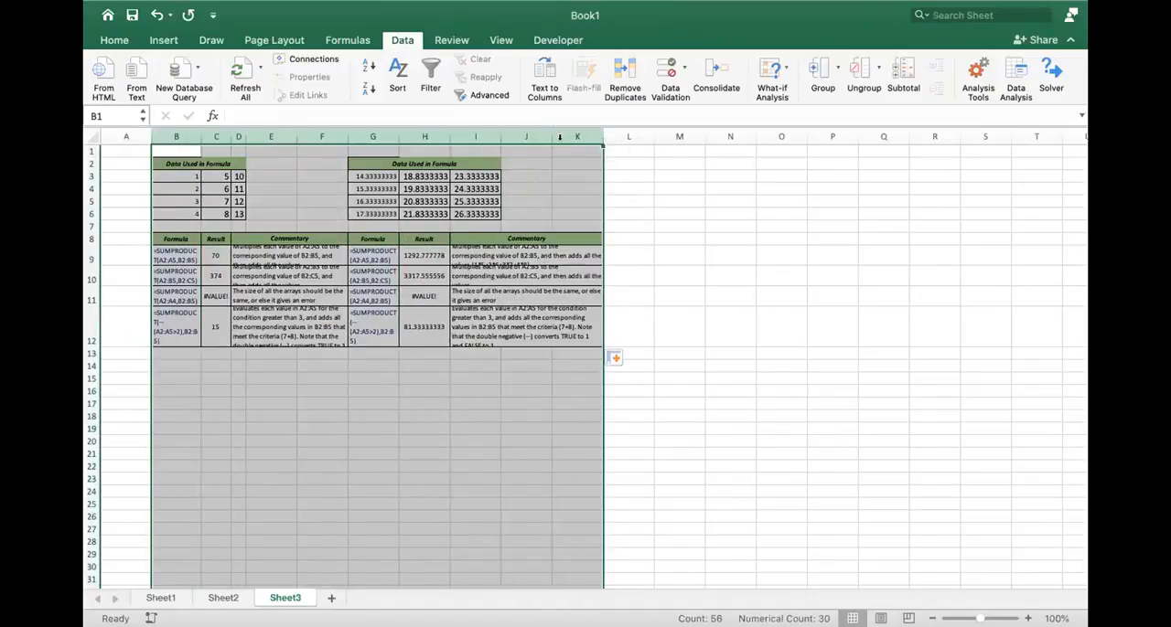
left_click(560, 138)
left_click_drag(174, 136, 593, 138)
left_click(616, 357)
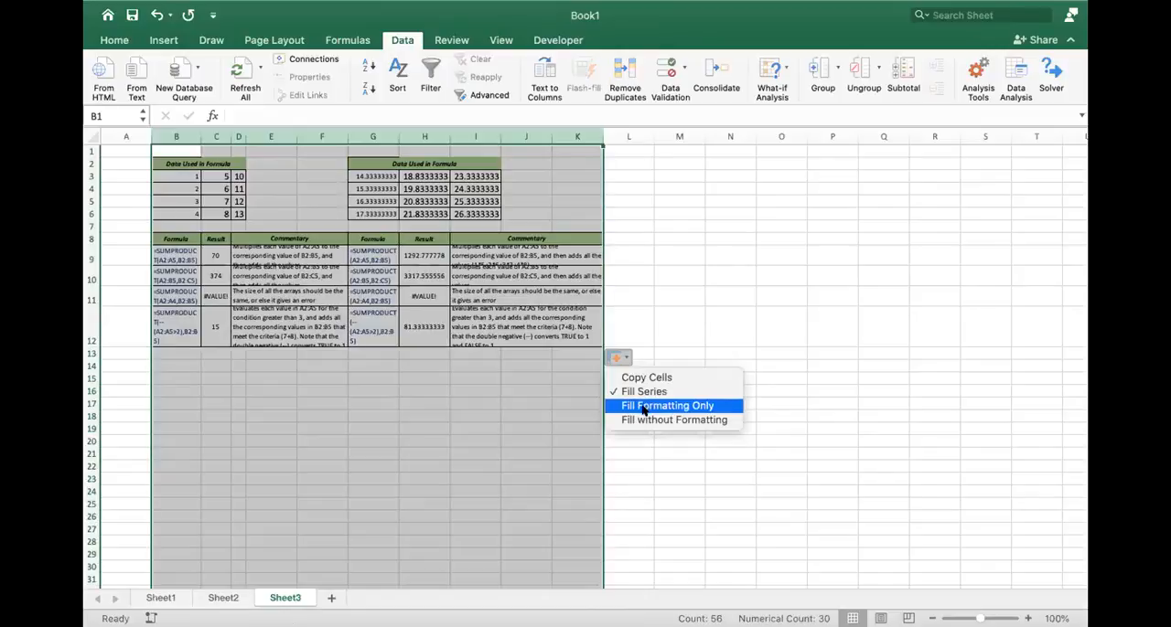
left_click(463, 405)
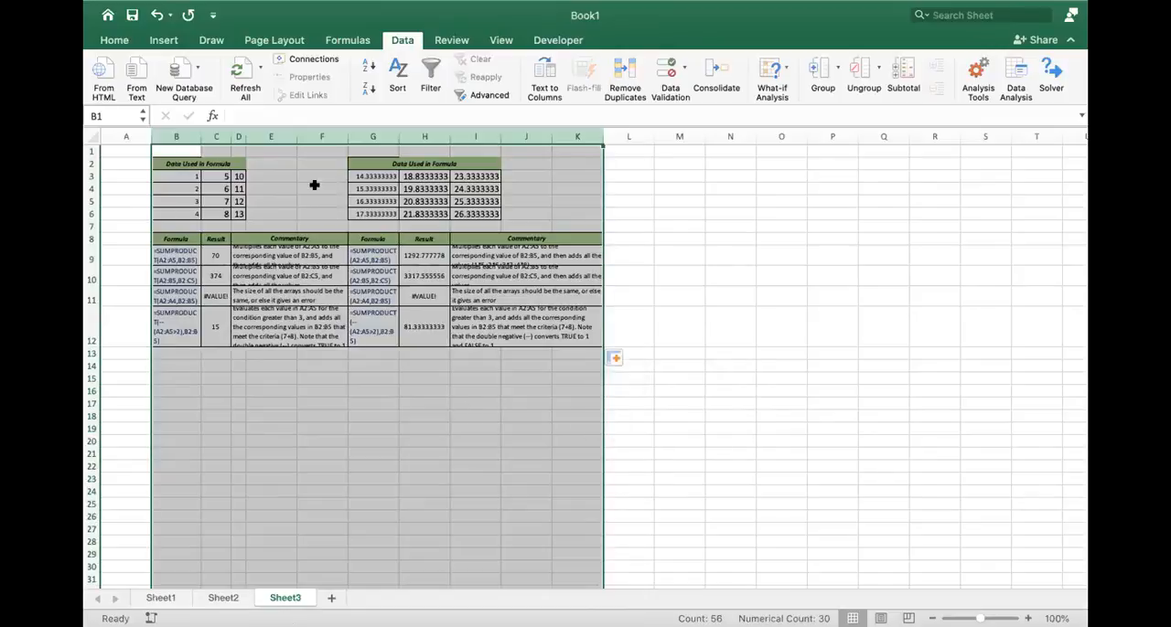
- Check the cut-off commentary in D9 and D10 and apply Format Cells settings to the formula tables in B8:K12
left_click(283, 261)
left_click(285, 277)
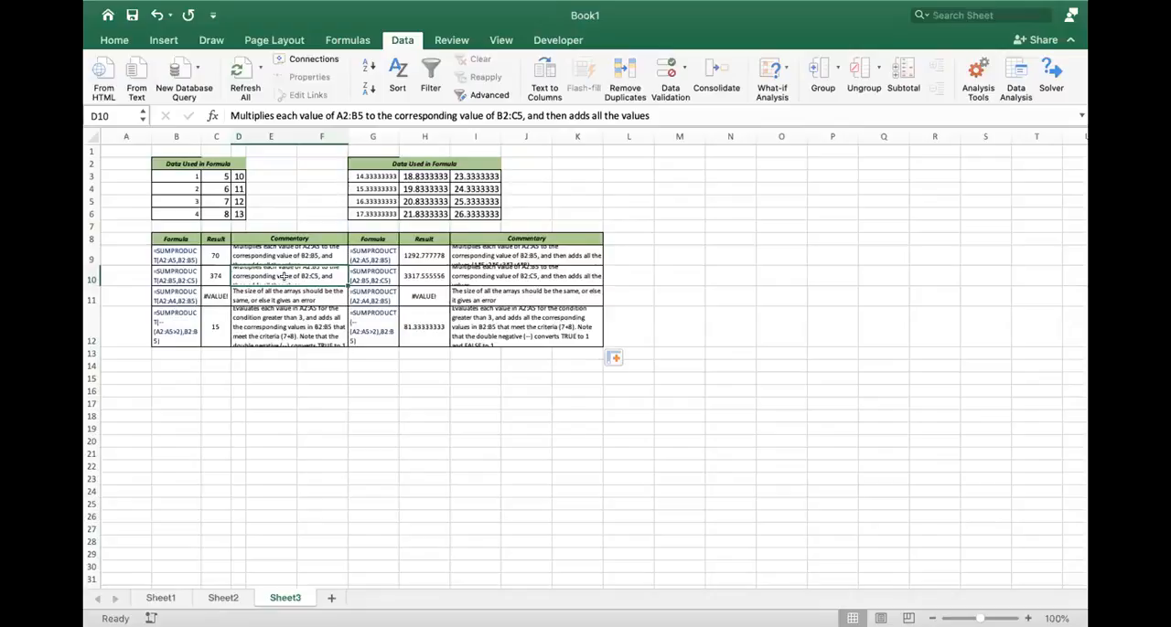
left_click_drag(173, 238, 544, 319)
right_click(526, 318)
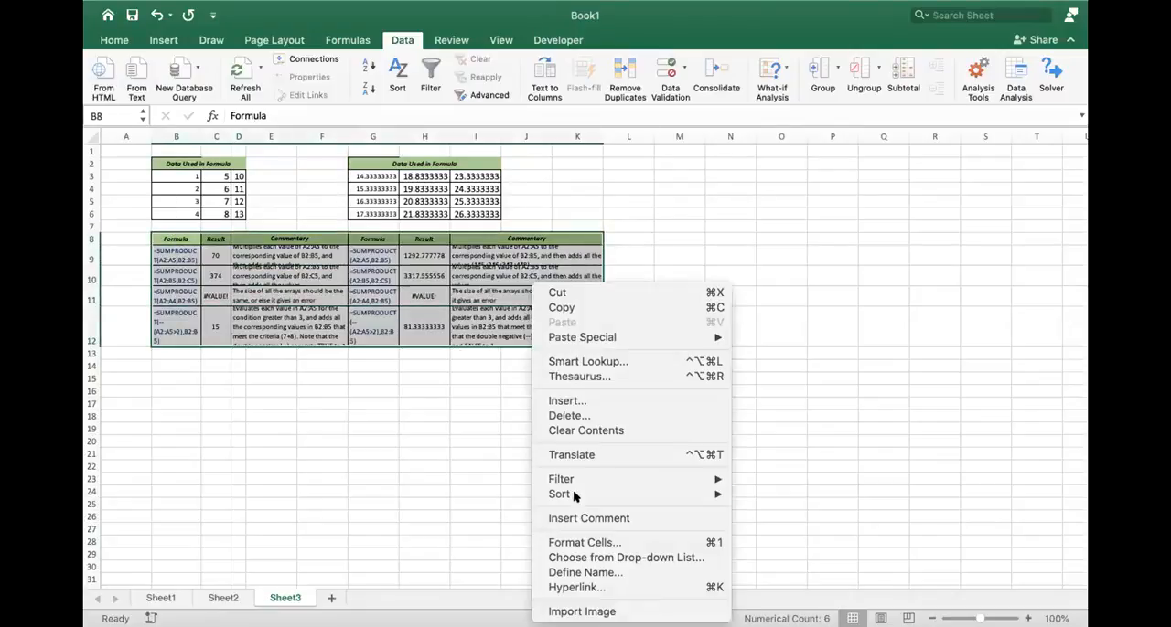
left_click(578, 540)
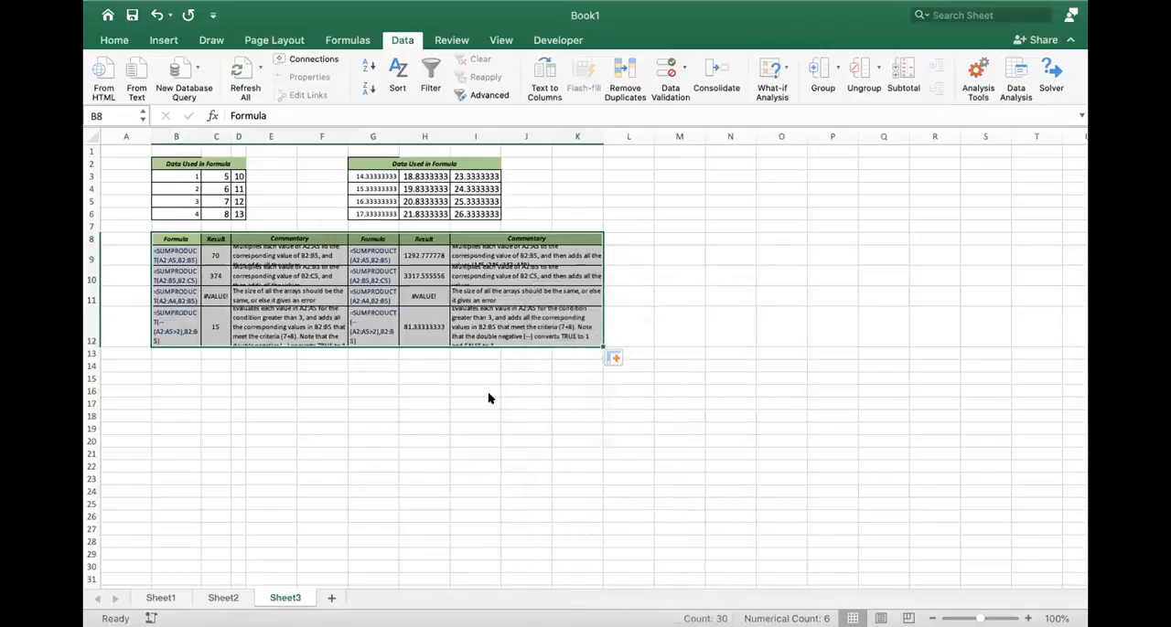
left_click(529, 193)
left_click(390, 466)
left_click(816, 600)
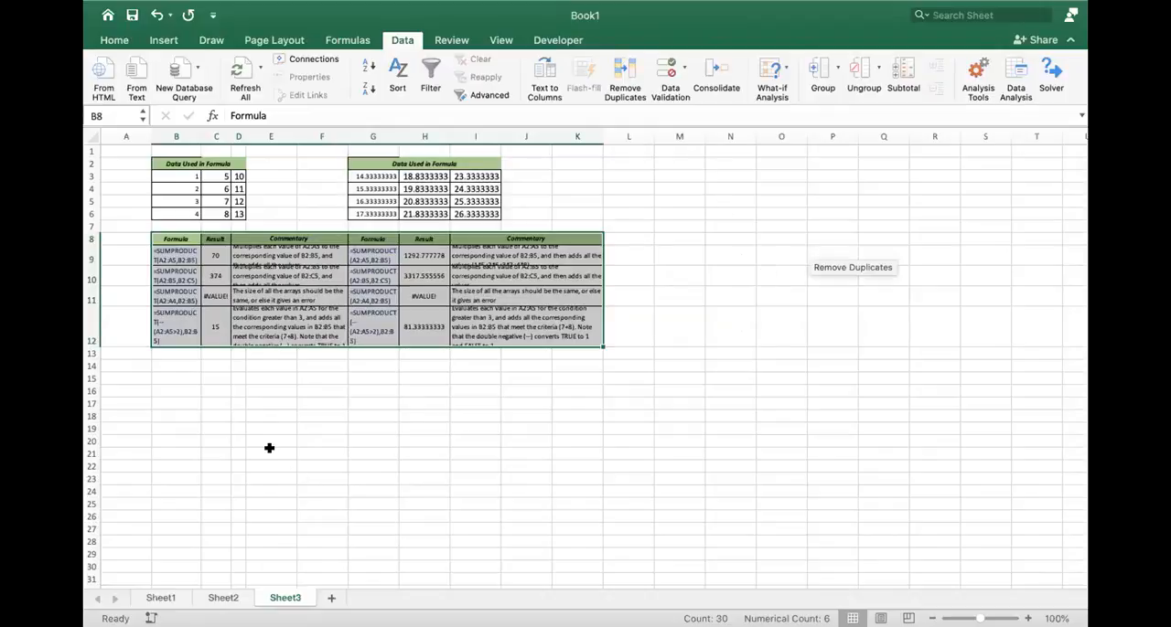
- Increase the heights of rows 9 to 11 so their commentary fits, and select the commentary in D12
left_click_drag(93, 262, 94, 486)
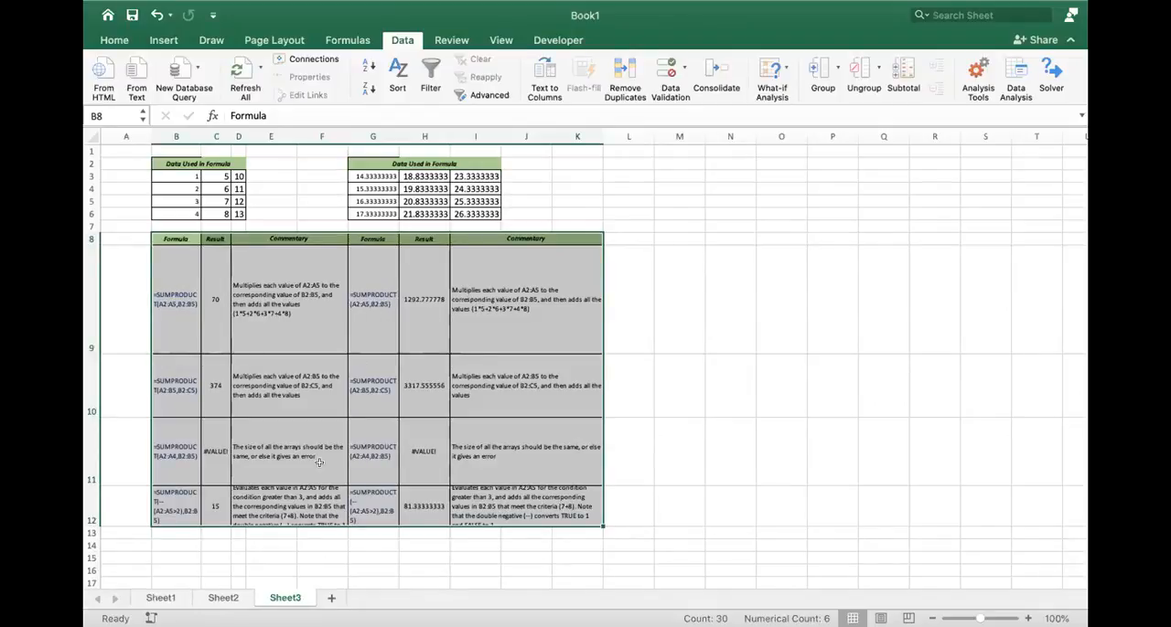
left_click(279, 498)
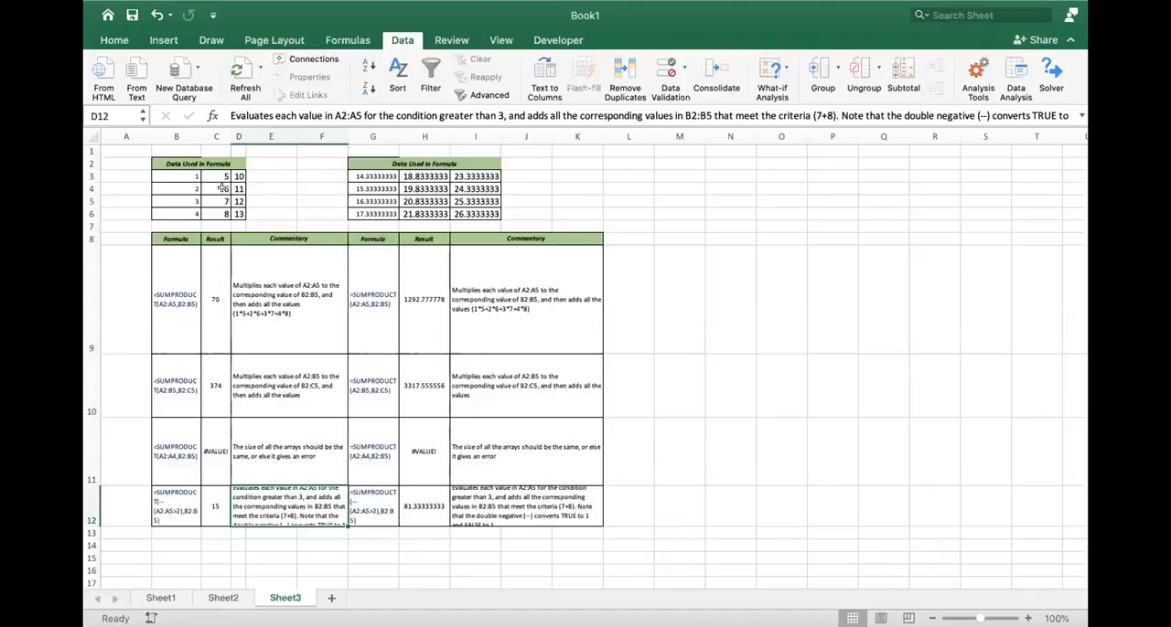
- Highlight the commentary in D12 with a yellow fill, review its full text and slightly widen column F
mouse_move(246, 6)
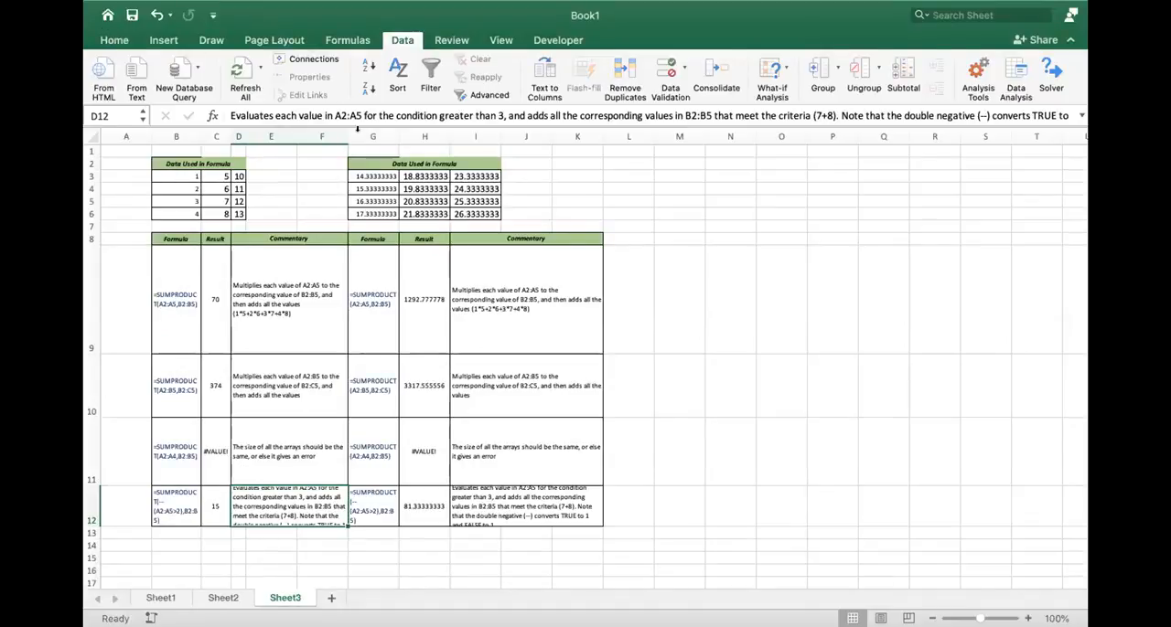
left_click(106, 39)
left_click(296, 88)
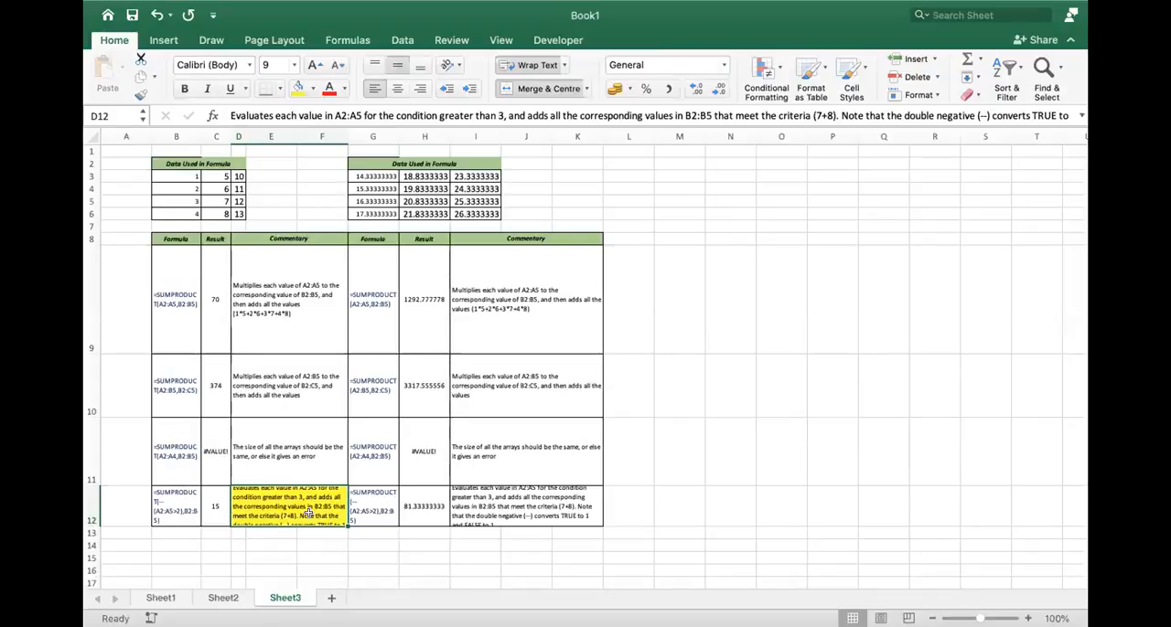
double_click(289, 496)
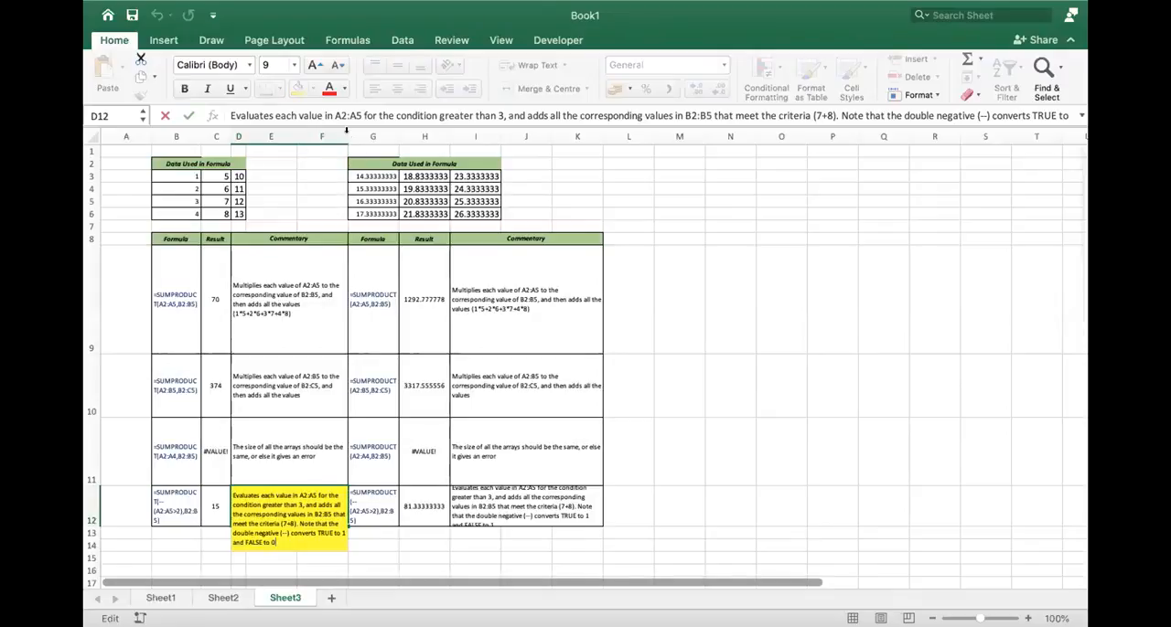
left_click(322, 175)
left_click_drag(345, 128, 343, 126)
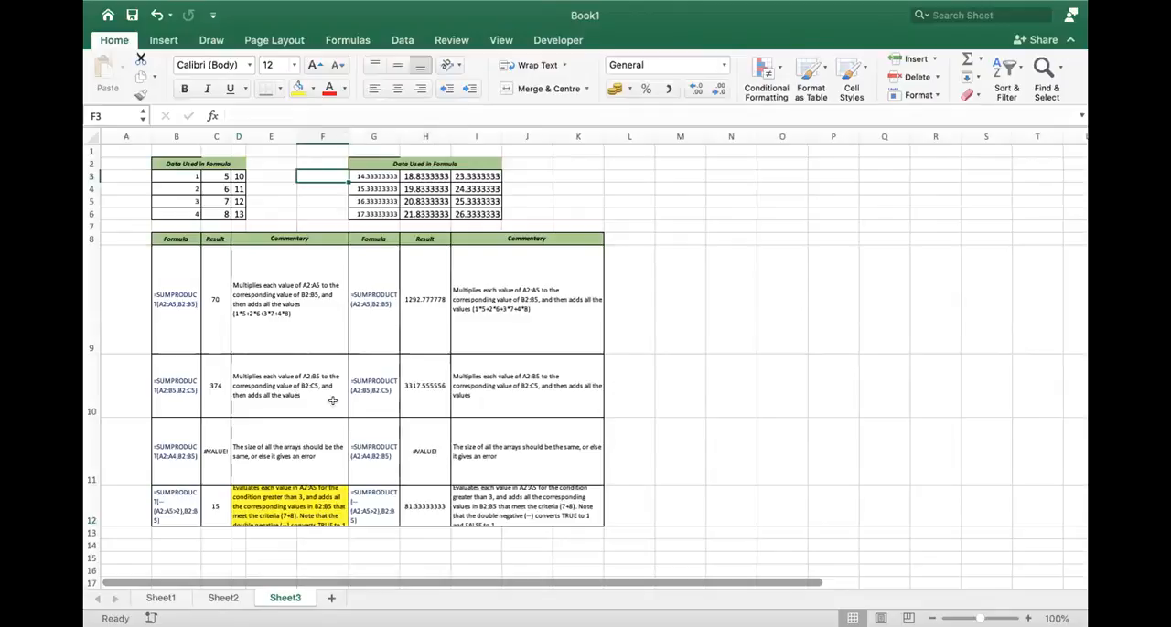
- Reapply wrapped text to D12 in Format Cells and increase the height of row 12 so its commentary fits
left_click(308, 499)
right_click(308, 500)
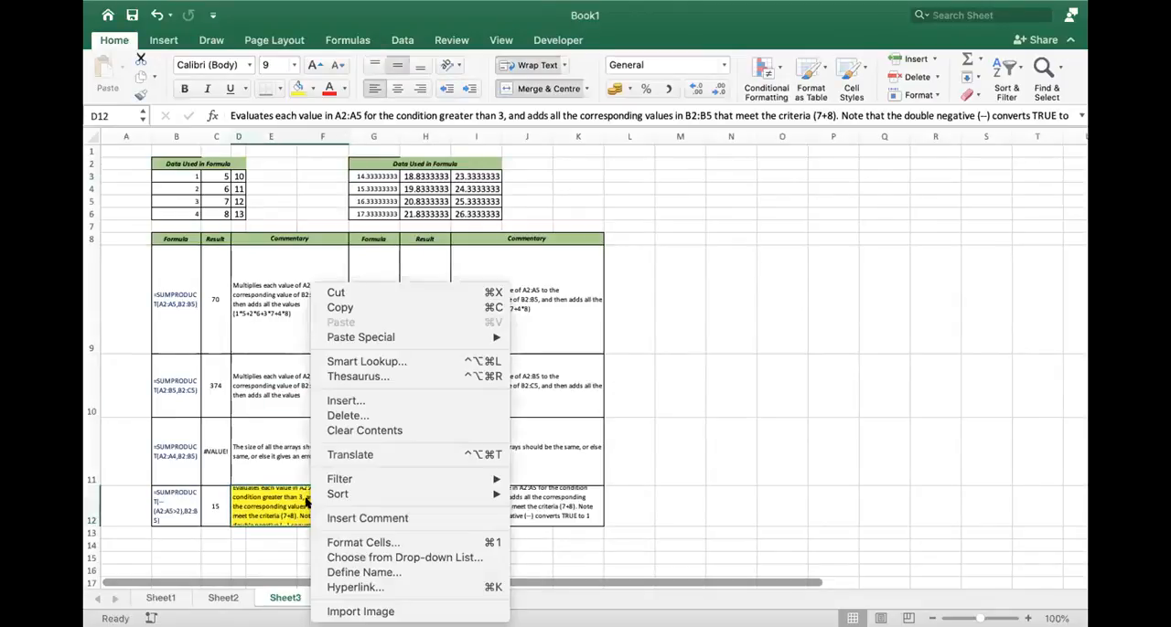
left_click(358, 545)
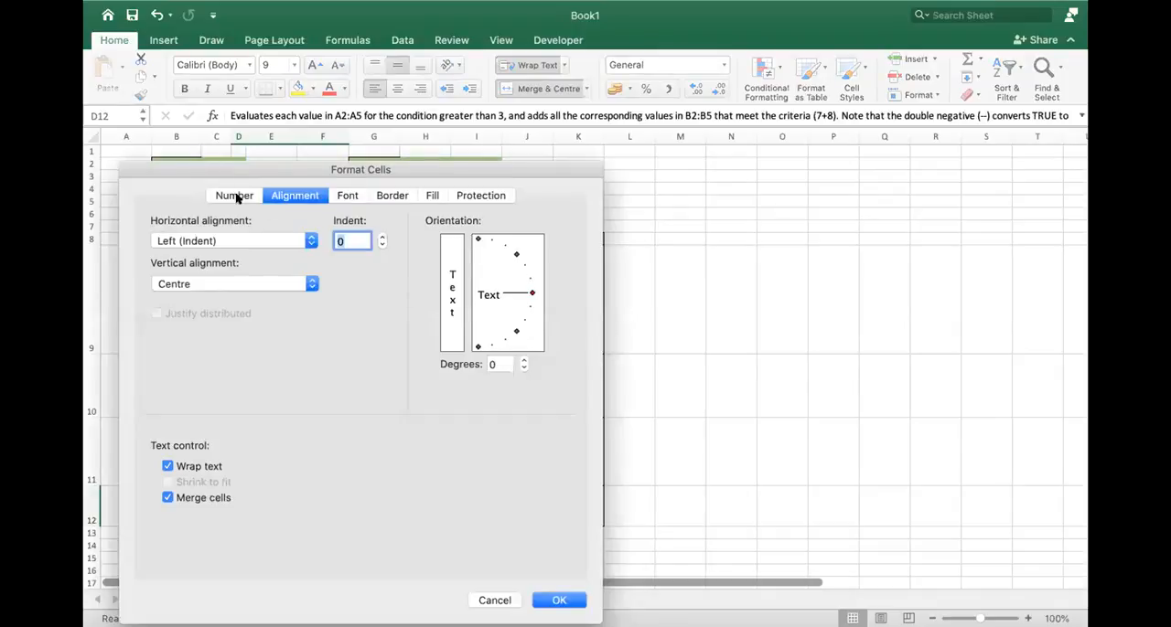
left_click(168, 467)
left_click(168, 467)
left_click(561, 599)
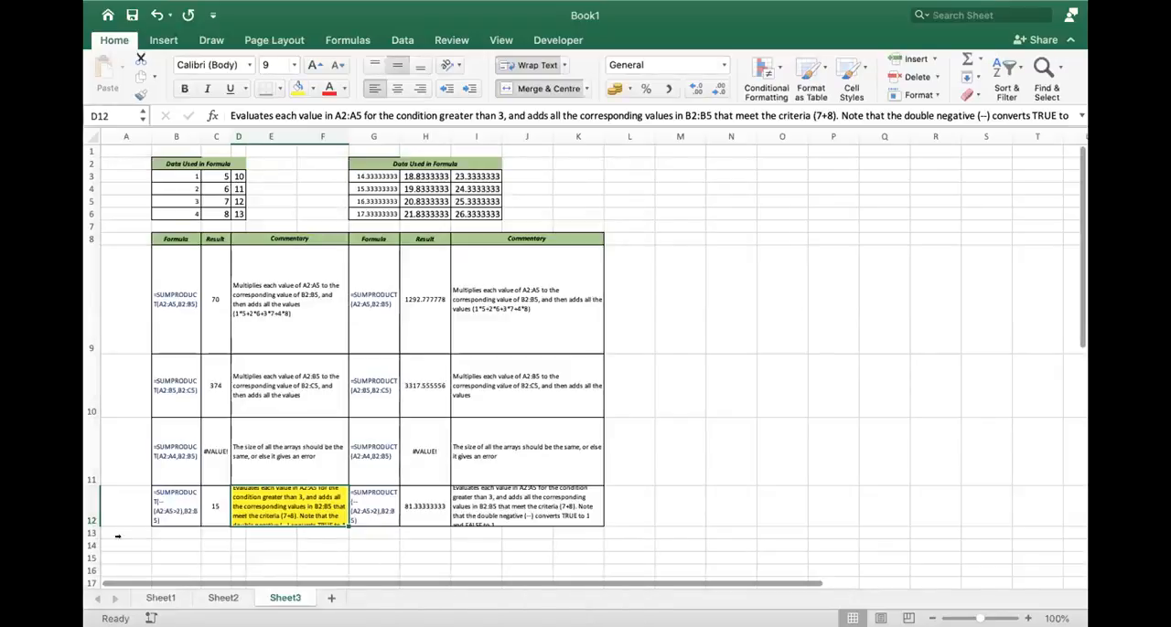
left_click_drag(93, 524, 92, 572)
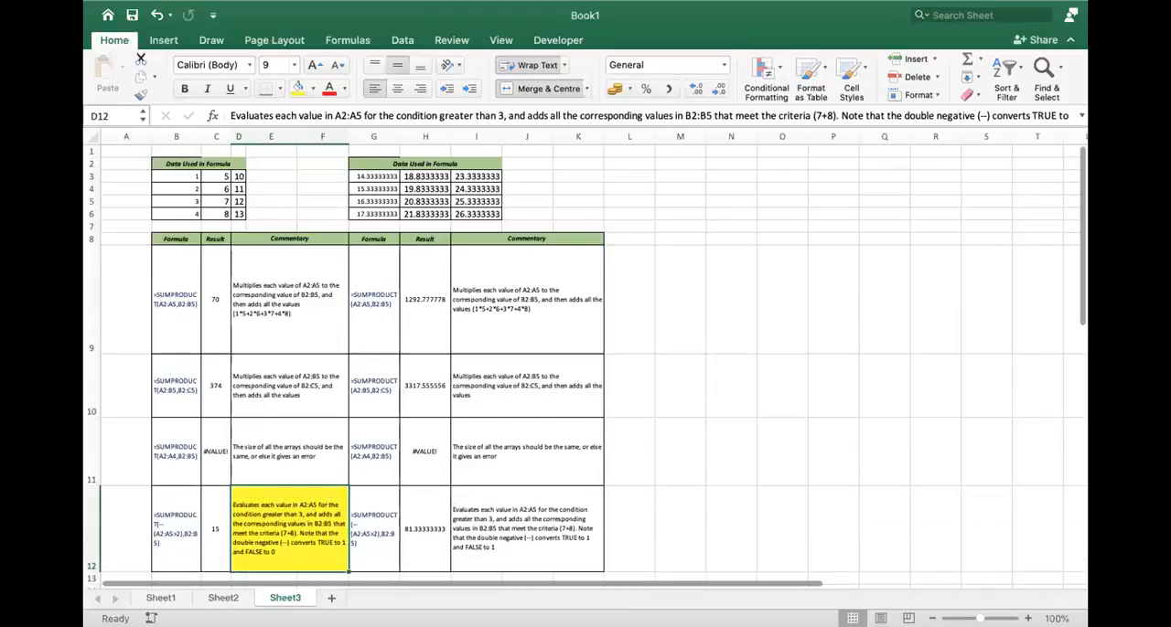
- Apply Wrap text to every cell of Sheet3 and autofit the row heights
scroll(586, 361, "up", 1)
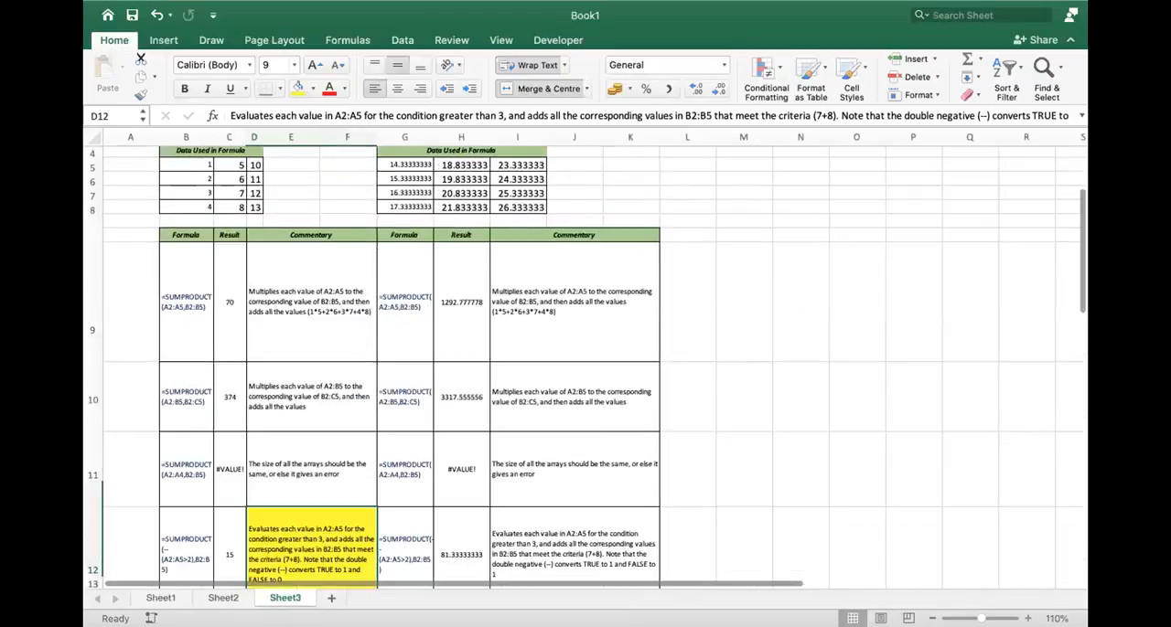
scroll(156, 362, "up", 1)
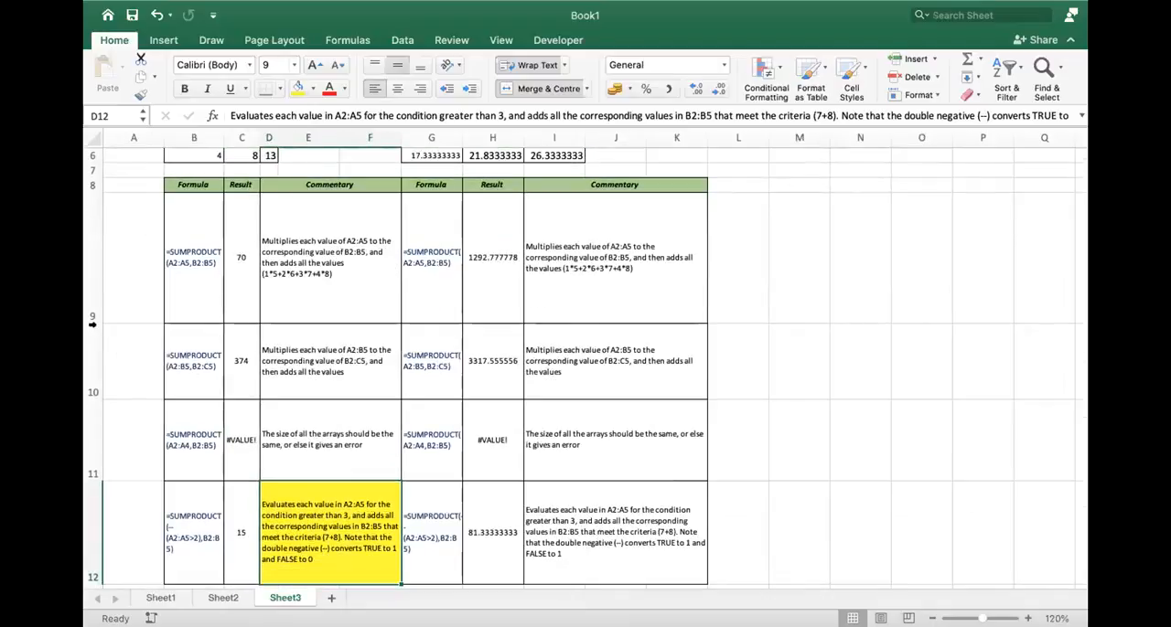
left_click(92, 137)
right_click(92, 137)
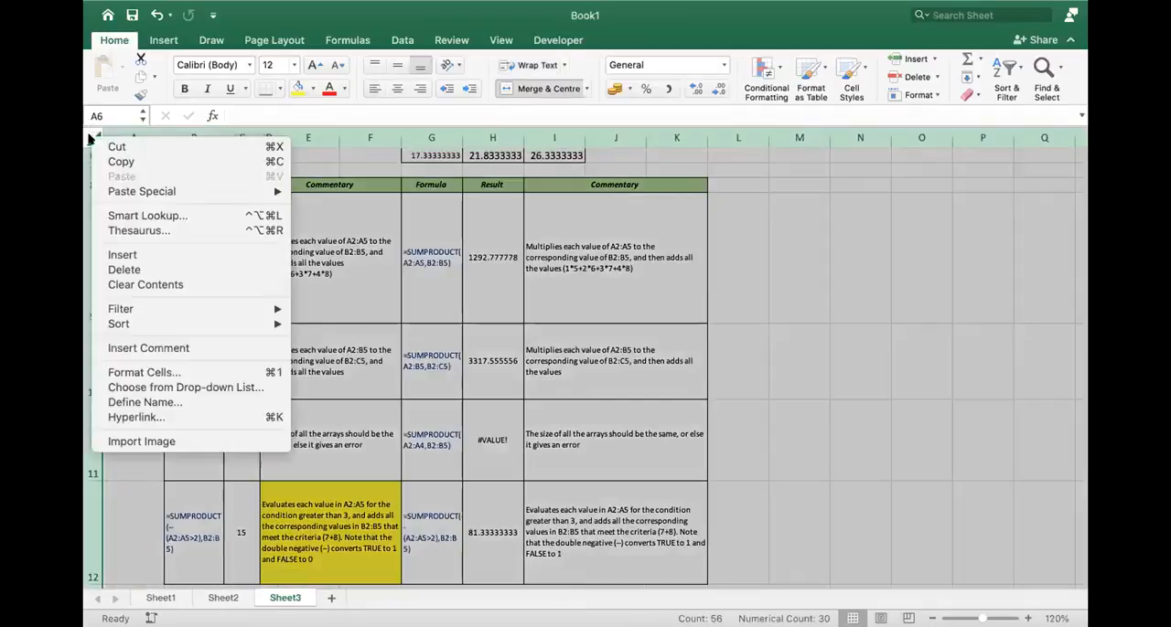
left_click(159, 373)
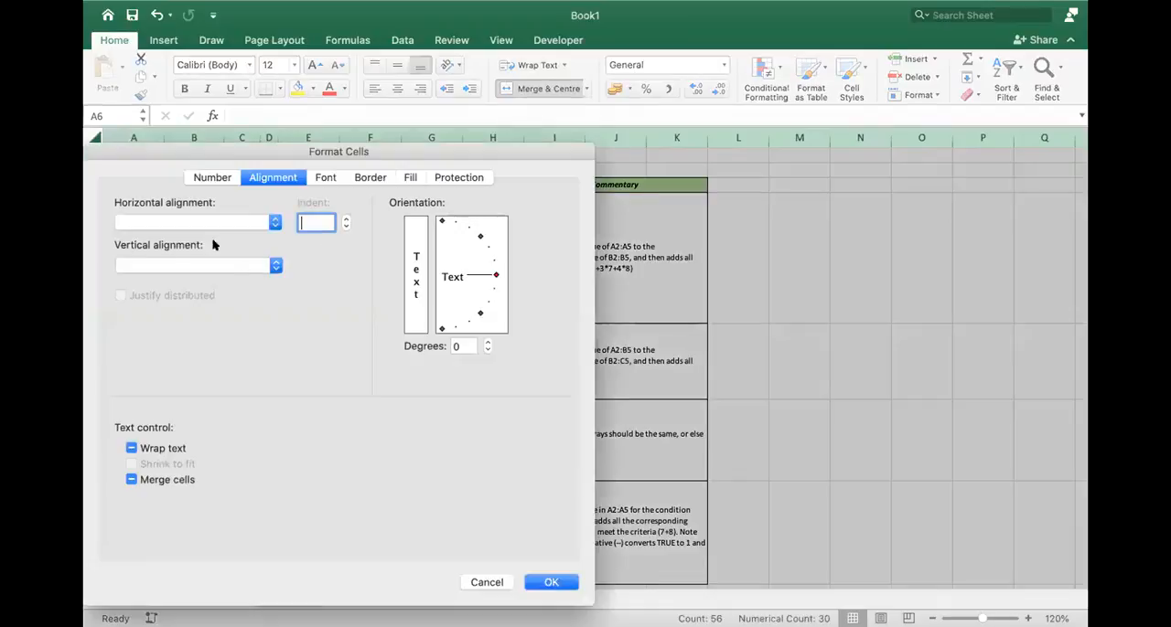
left_click(149, 449)
left_click(551, 582)
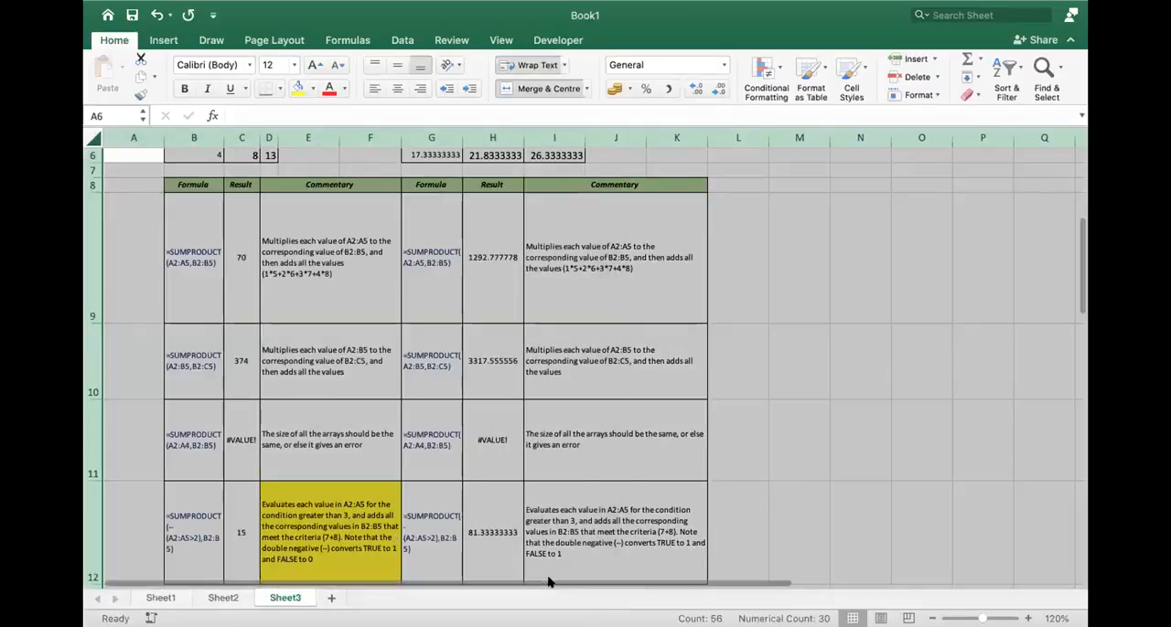
double_click(93, 323)
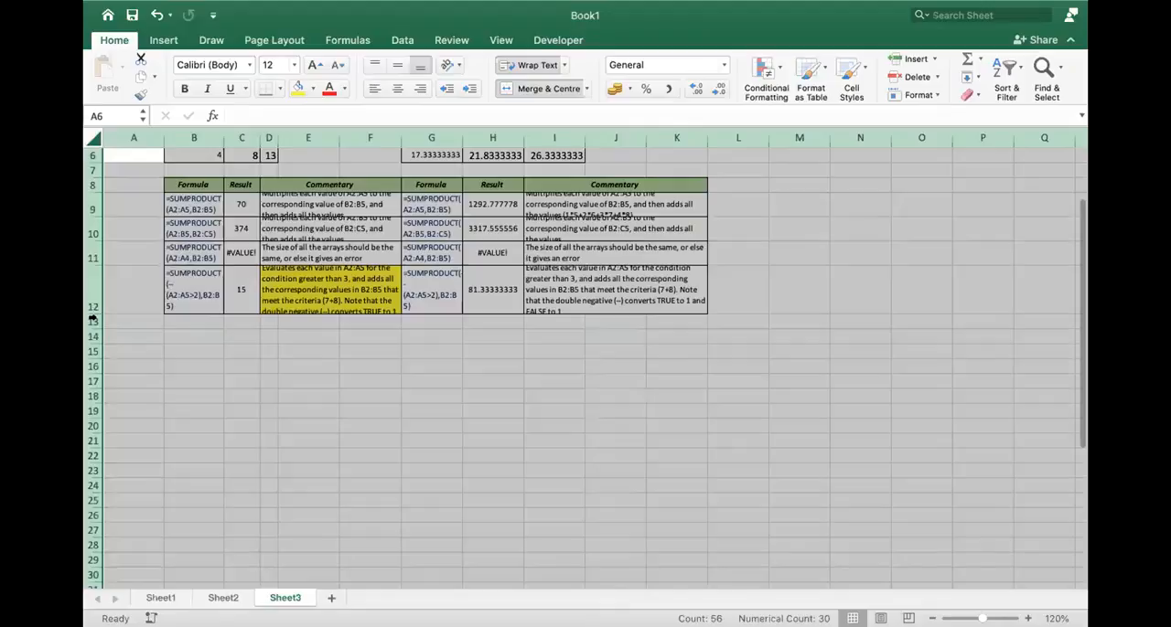
- Select the formula tables in B8:K12 and increase the heights of rows 9 to 12 so the commentary fits
left_click(216, 379)
left_click(195, 179)
mouse_move(195, 179)
left_mouse_down()
mouse_move(489, 240)
mouse_move(649, 302)
left_mouse_up()
left_click_drag(95, 217, 95, 225)
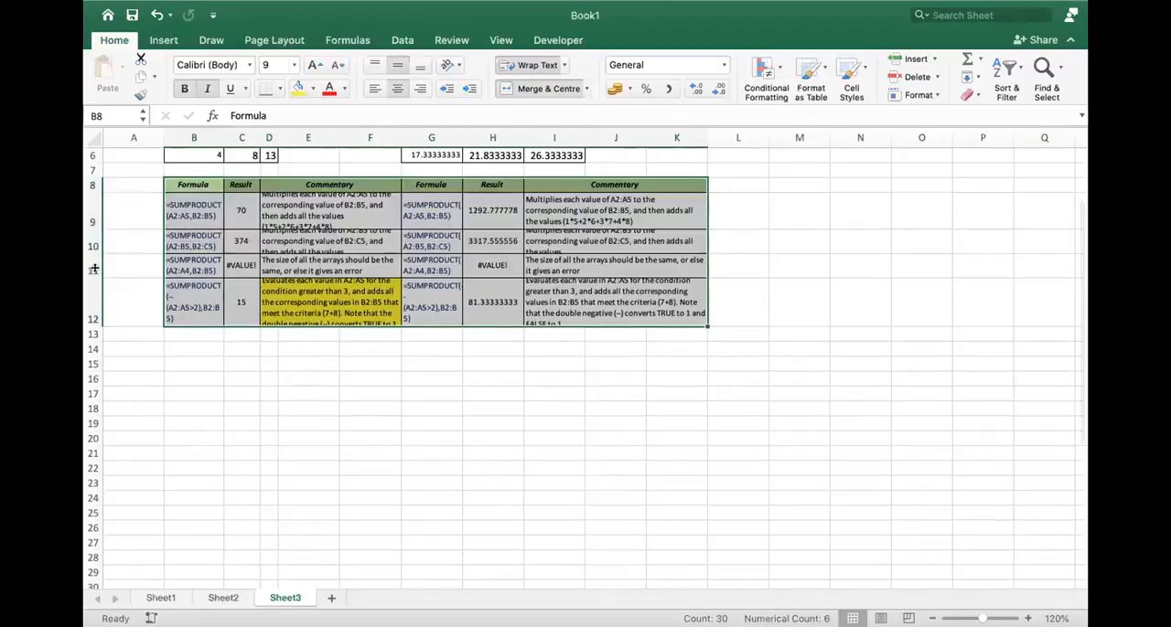
left_click_drag(93, 268, 93, 303)
mouse_move(94, 256)
left_mouse_down()
mouse_move(94, 229)
mouse_move(94, 271)
left_mouse_up()
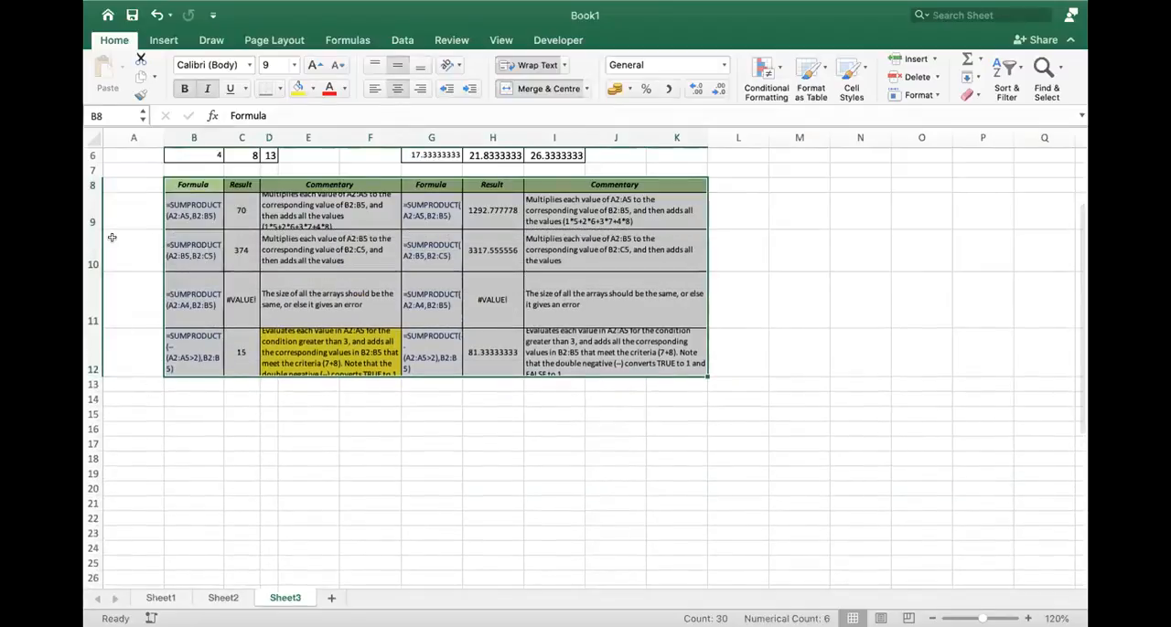
left_click_drag(95, 229, 95, 262)
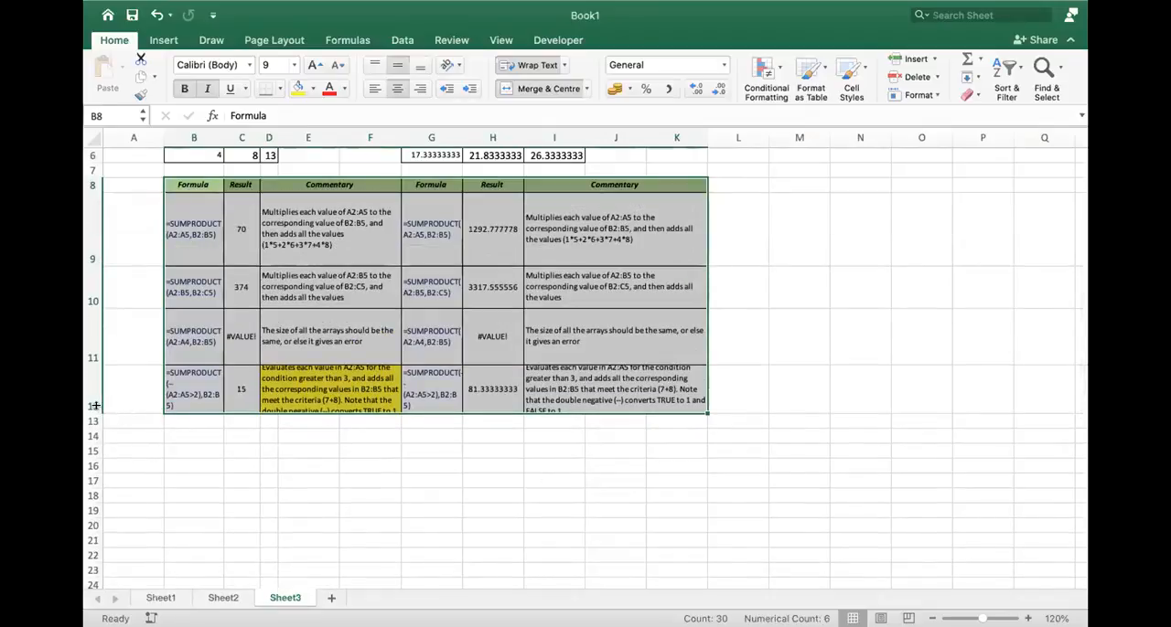
left_click_drag(95, 413, 95, 453)
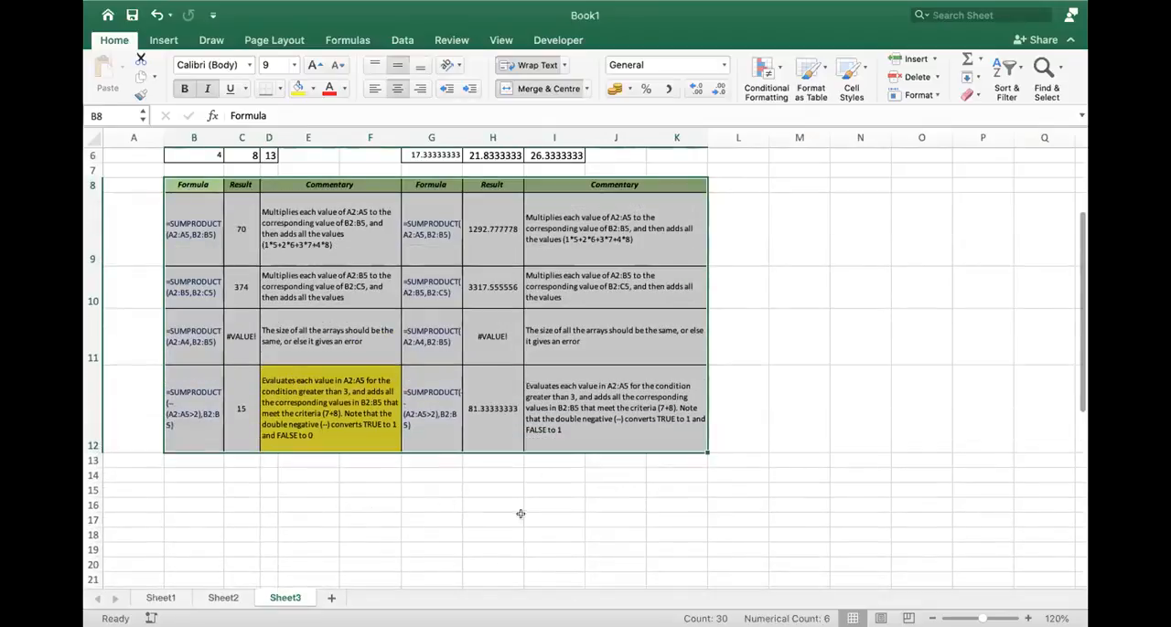
- Review the Format Cells alignment settings of D12 without changing them, and select the commentary in D9:D12
left_click(340, 402)
right_click(340, 402)
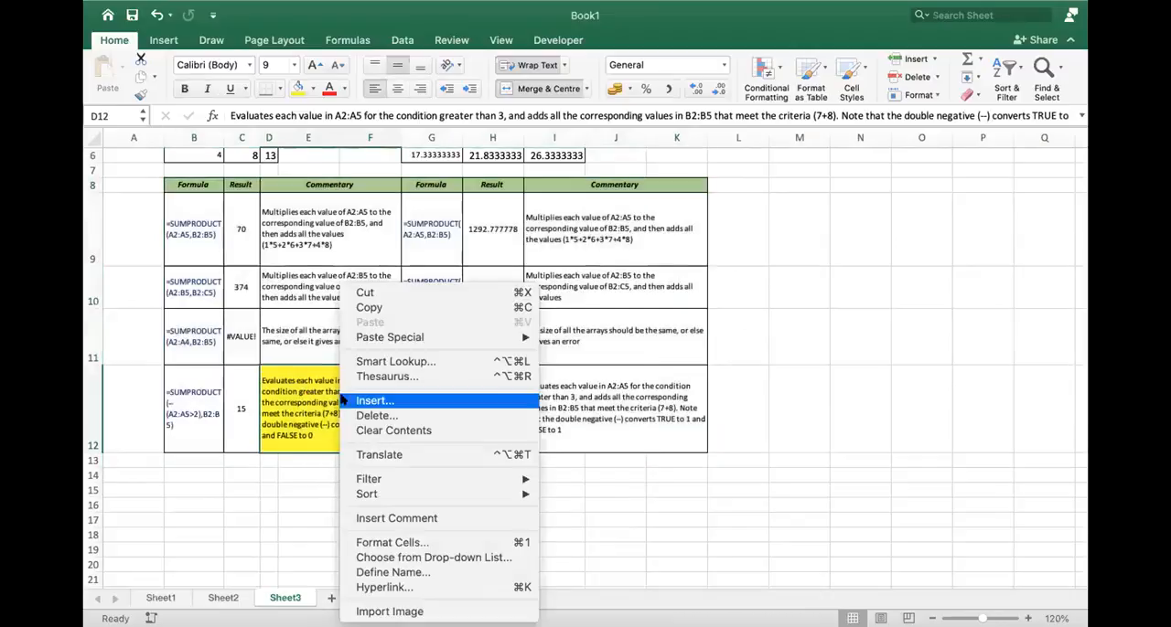
left_click(408, 544)
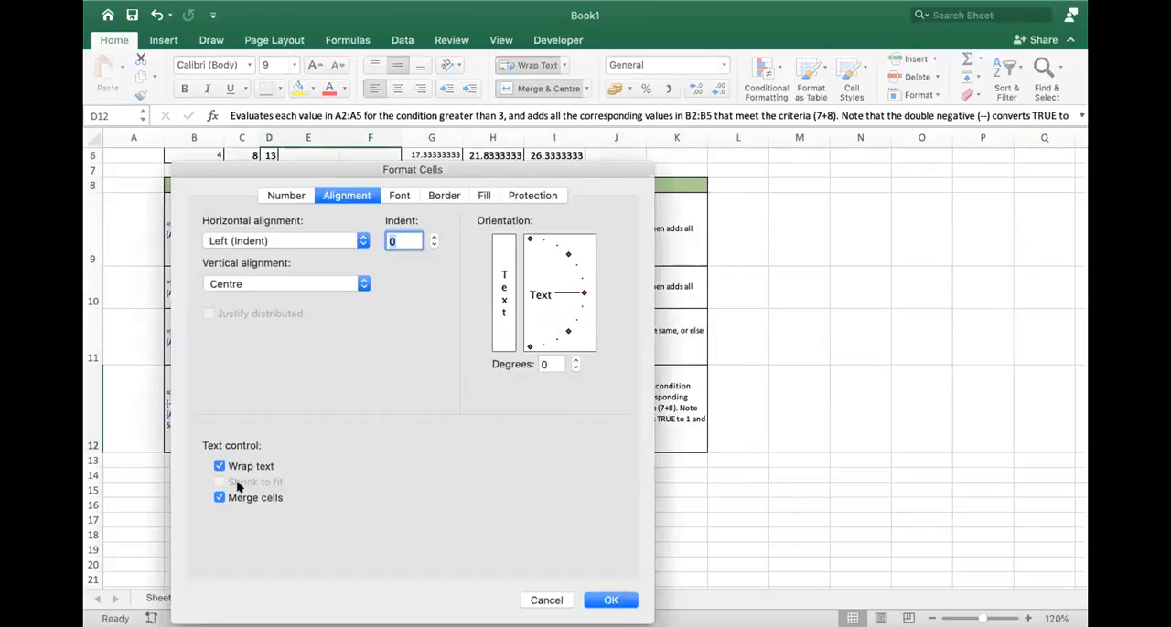
left_click(541, 599)
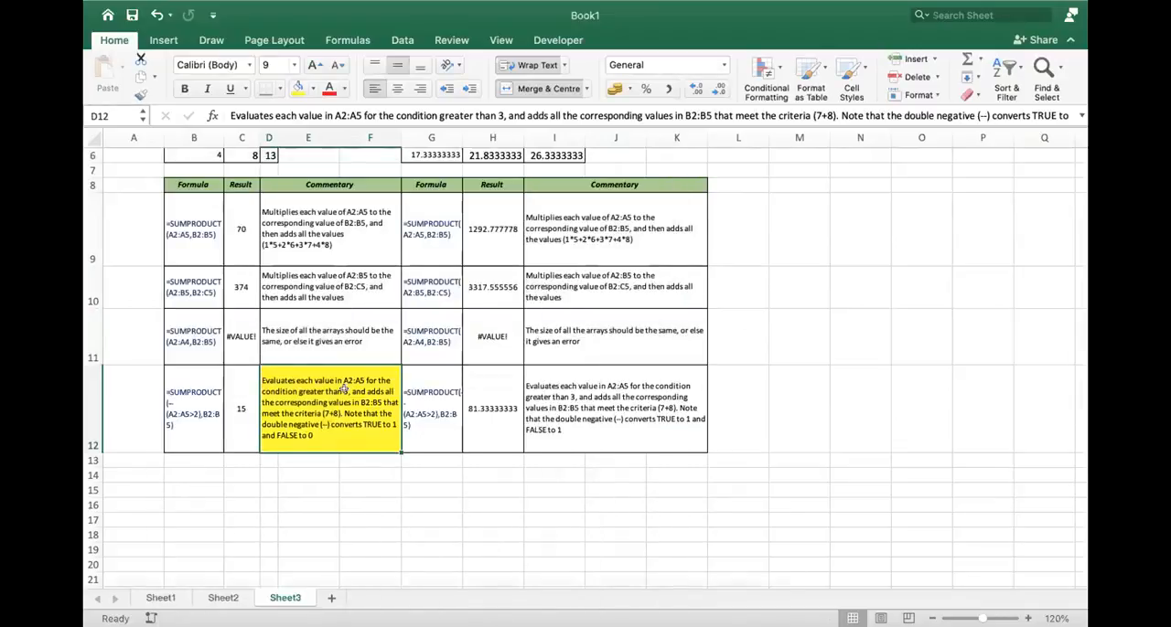
left_click_drag(299, 230, 325, 415)
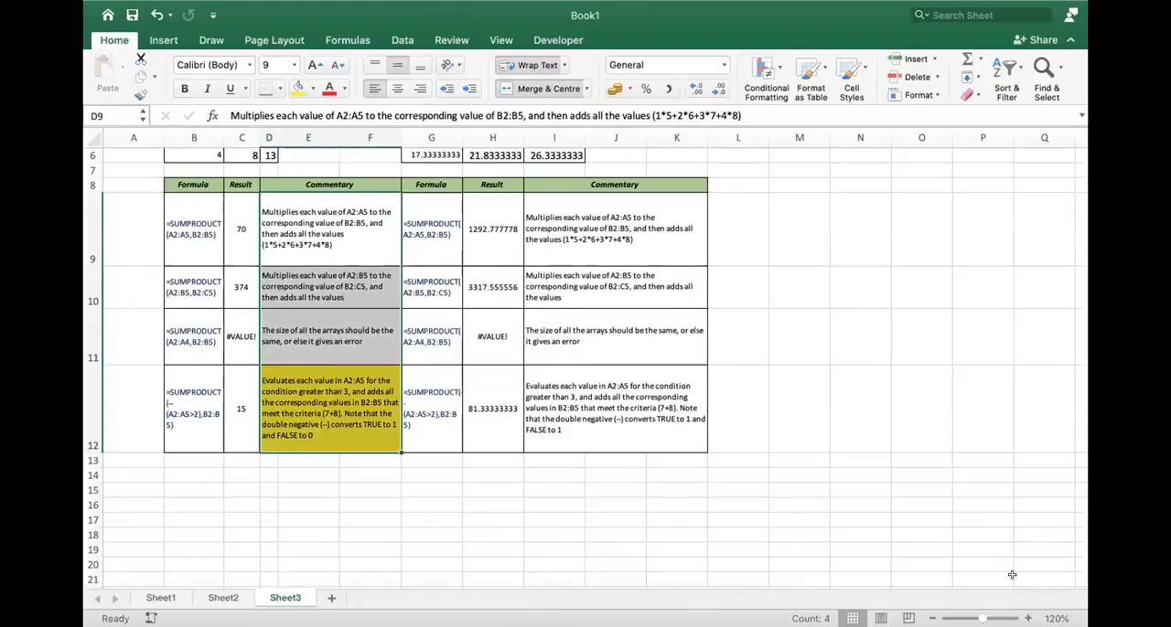
- Examine the SUMPRODUCT formulas in B9 and H9 and the ranges that H9 refers to
scroll(386, 338, "up", 2)
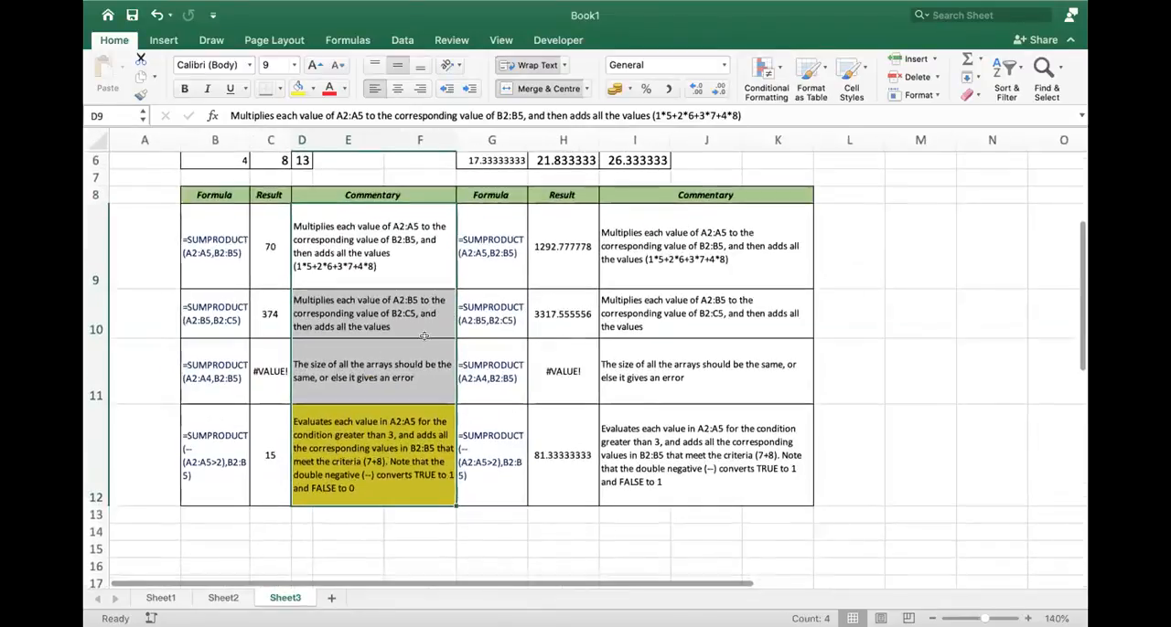
scroll(385, 338, "up", 3)
left_click(291, 337)
left_click(199, 338)
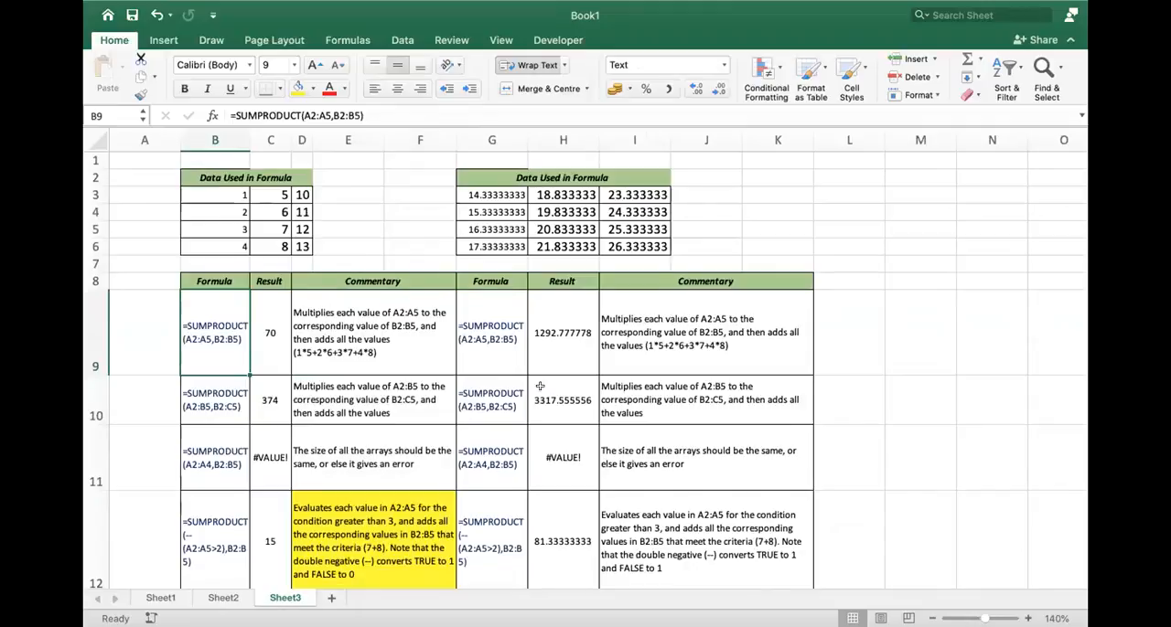
left_click(564, 349)
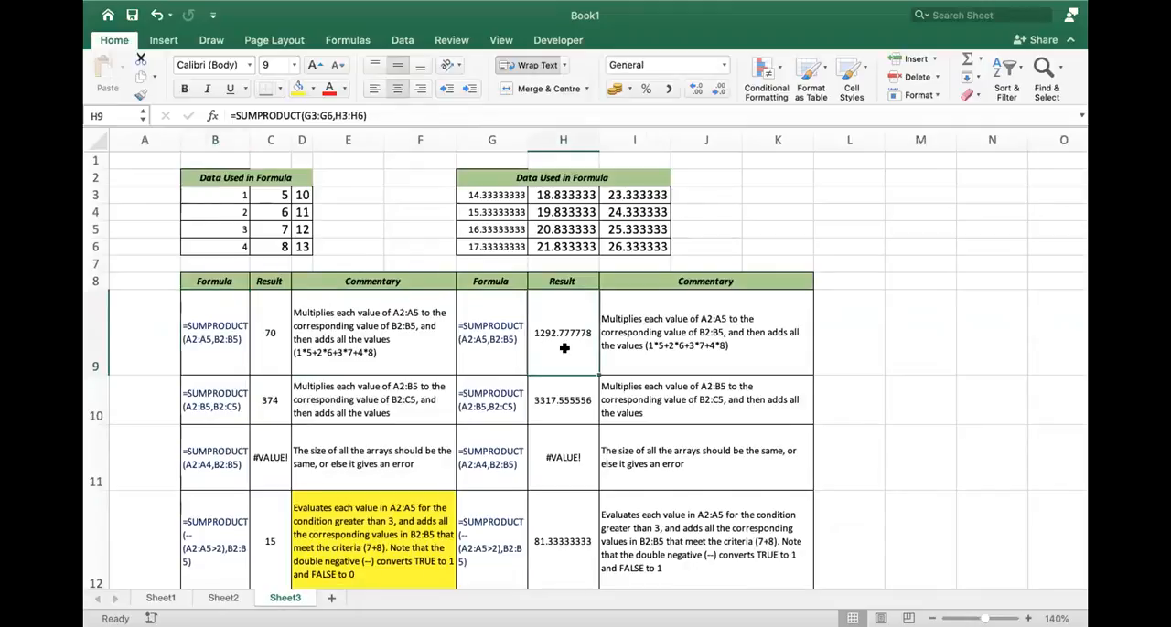
double_click(565, 349)
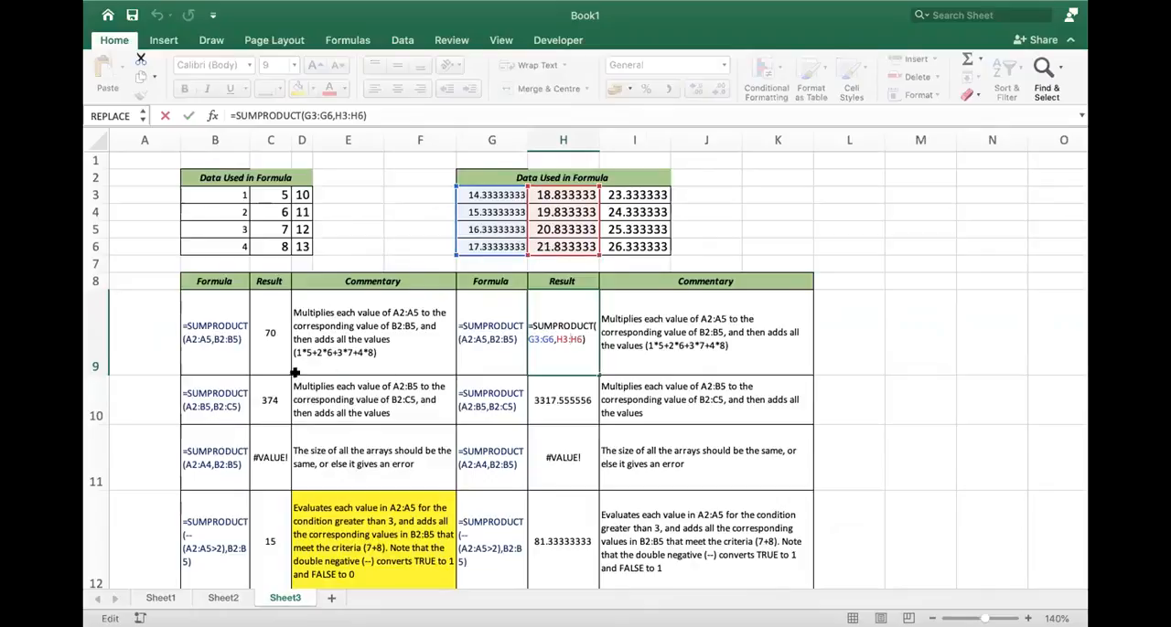
key("Return")
- Inspect the SUMPRODUCT formula in C9 against its commentary and the data in columns B and D
double_click(271, 331)
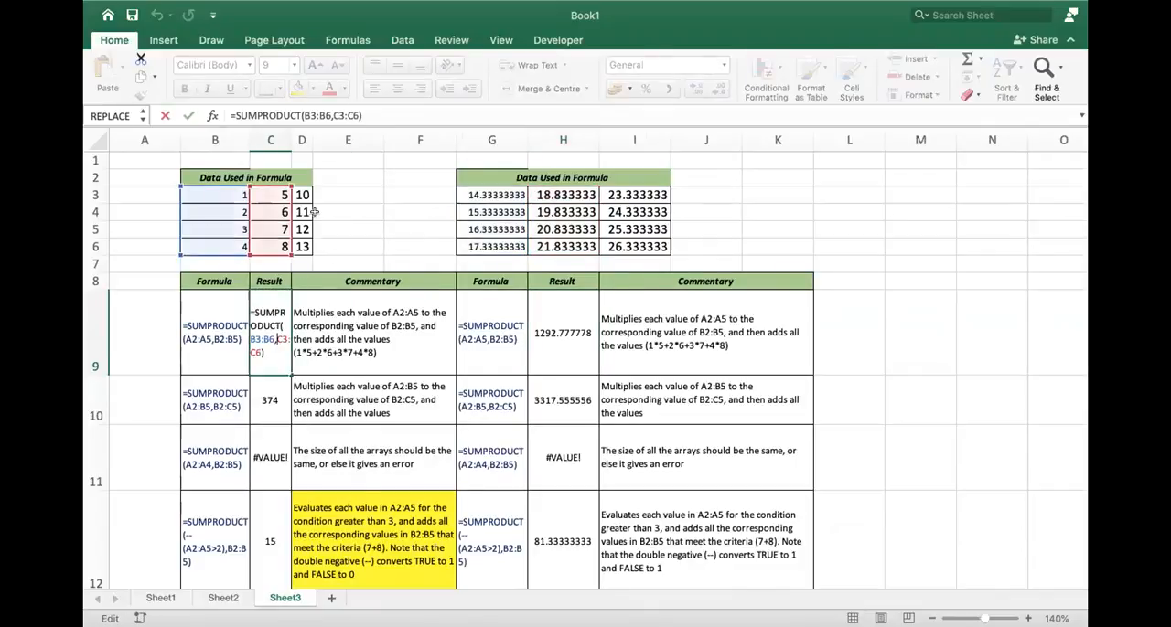
left_click_drag(302, 196, 300, 245)
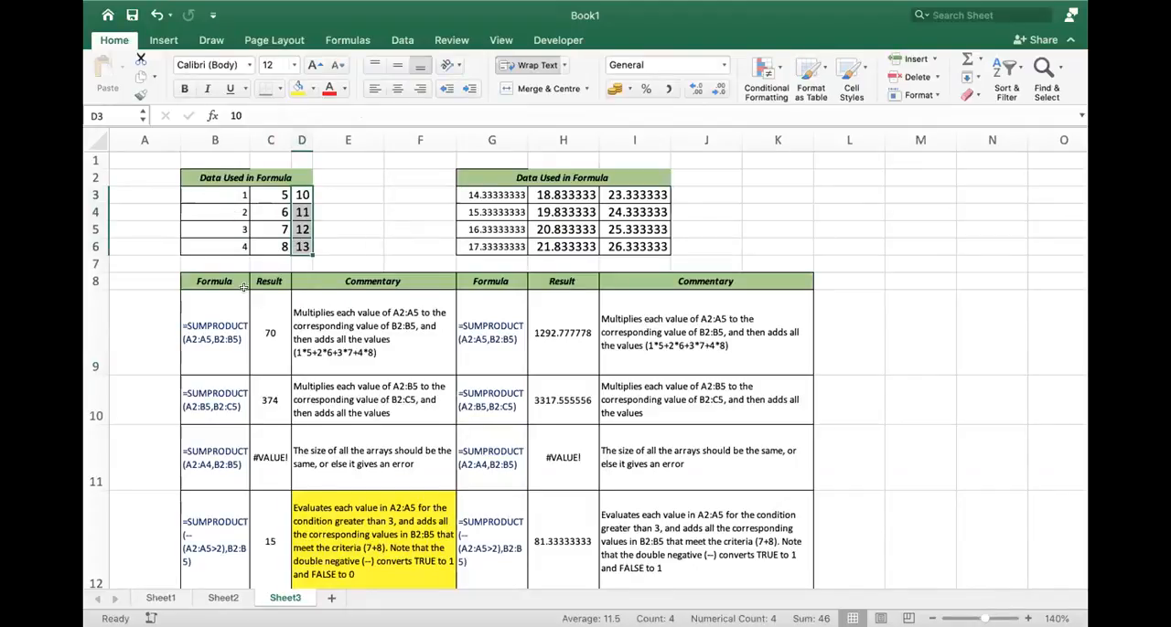
double_click(270, 325)
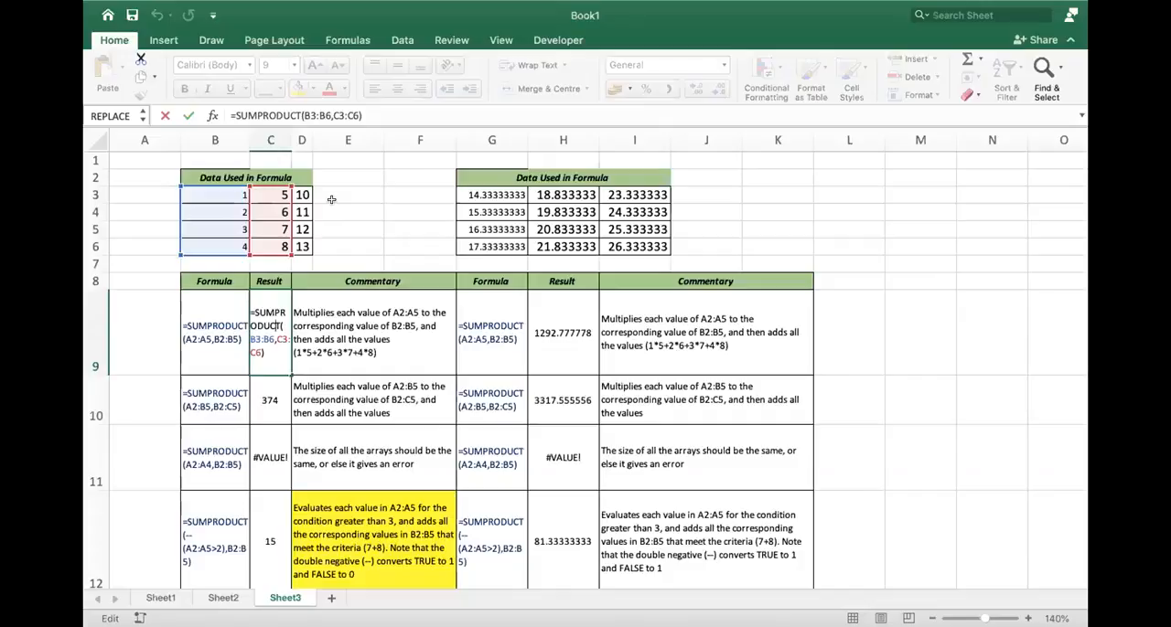
left_click(327, 356)
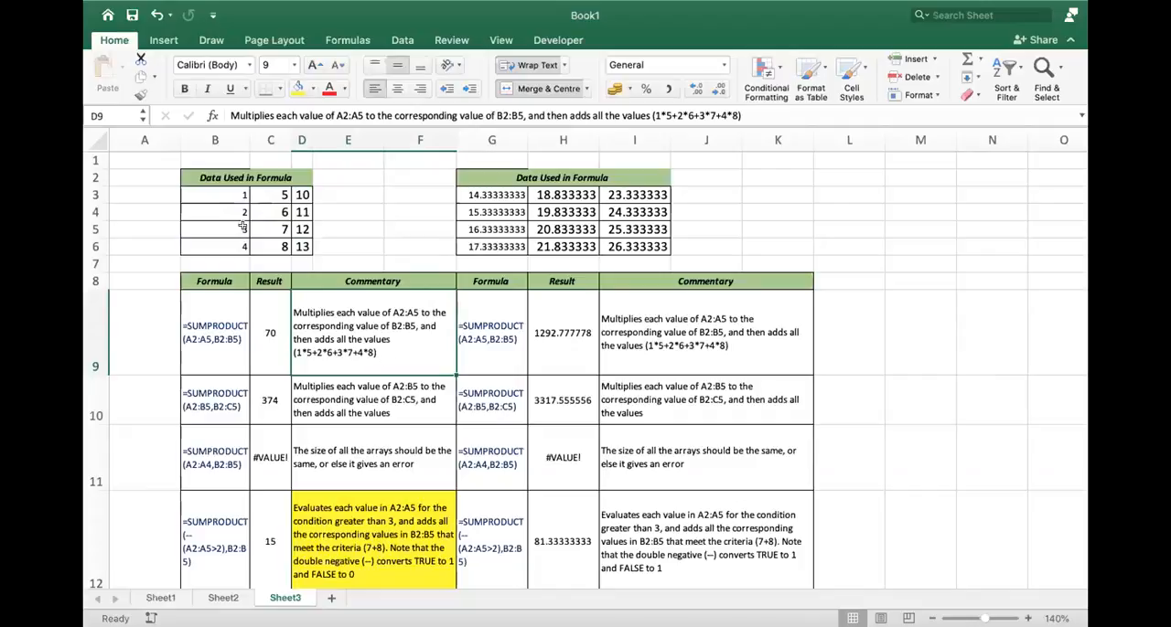
left_click_drag(235, 190, 232, 236)
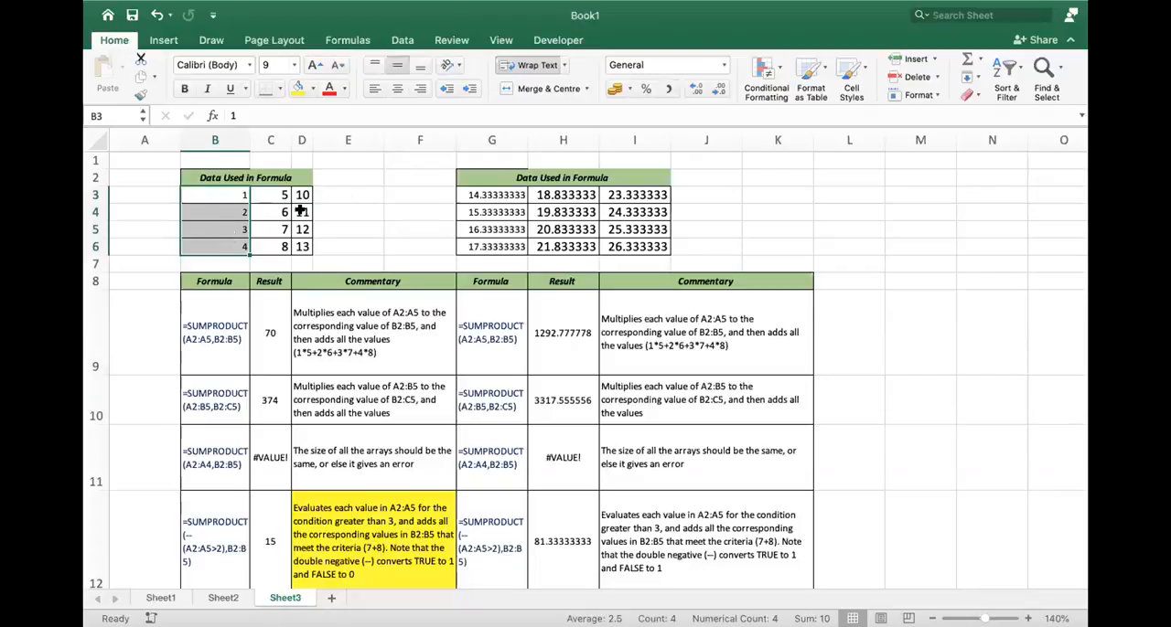
- Compare the paired values in columns B and C with the formula text in B9 and the SUMPRODUCT ranges in C9
left_click(225, 191)
left_click_drag(225, 192, 268, 211)
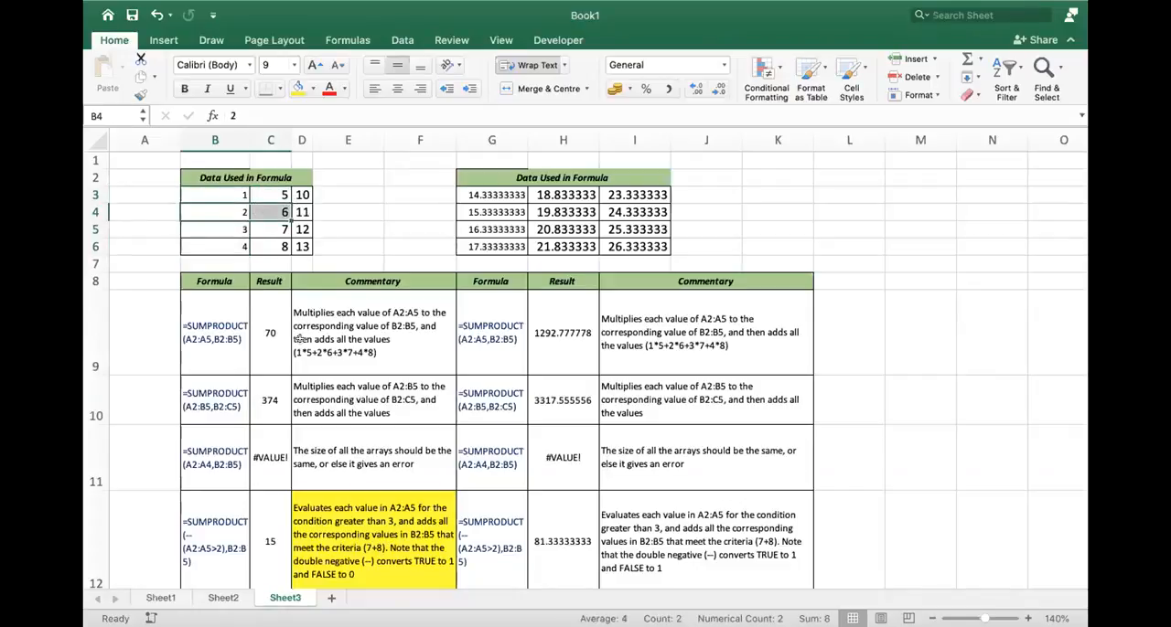
double_click(208, 343)
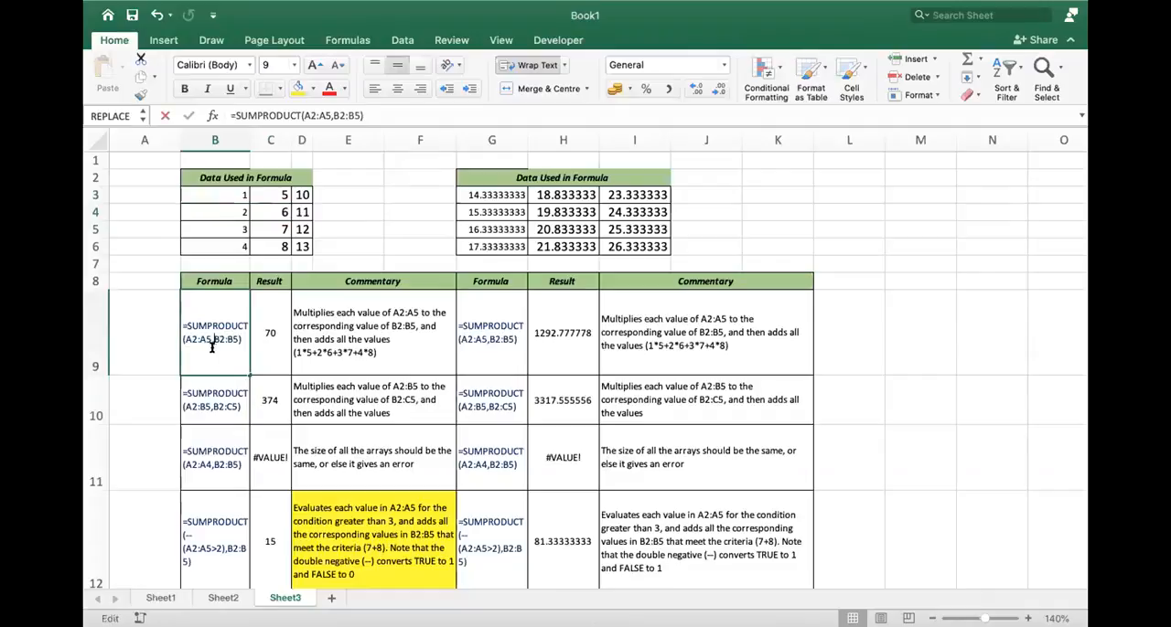
key("Escape")
double_click(269, 335)
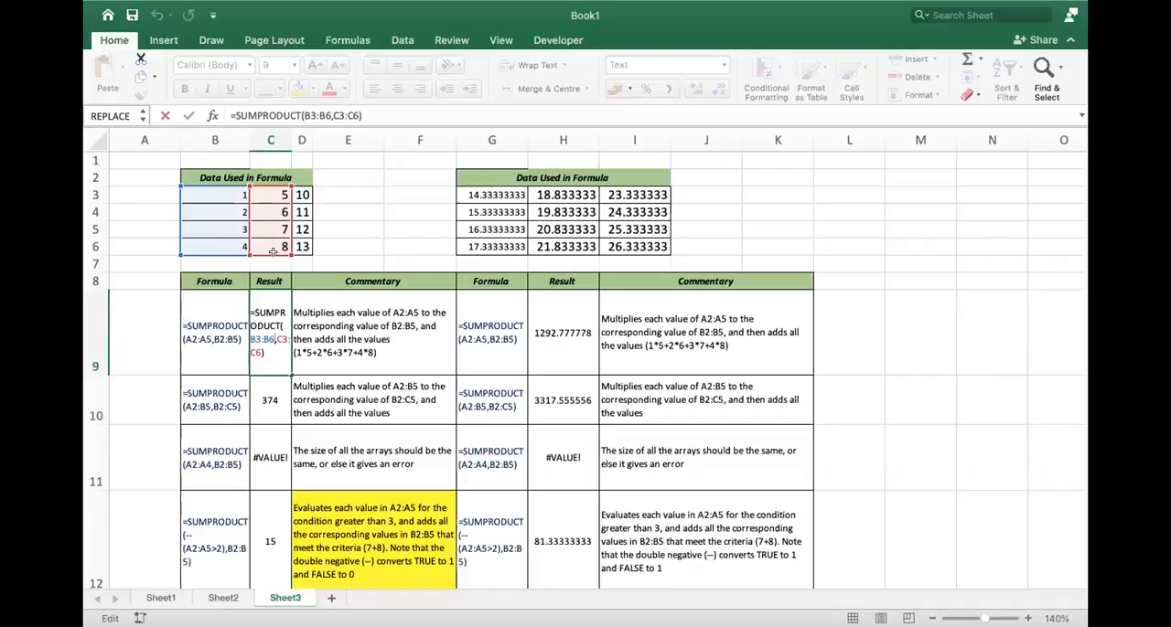
key("Return")
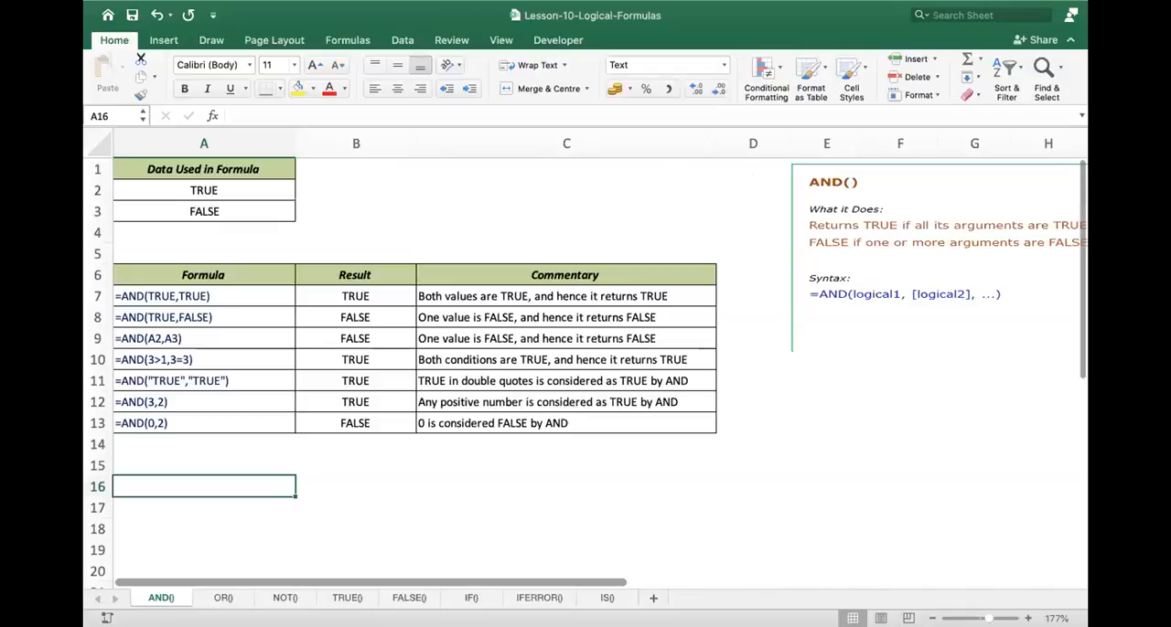
- Examine the AND(TRUE,TRUE) example on the AND() sheet, comparing the formula text in A7 with the live formula in B7
scroll(496, 500, "up", 3)
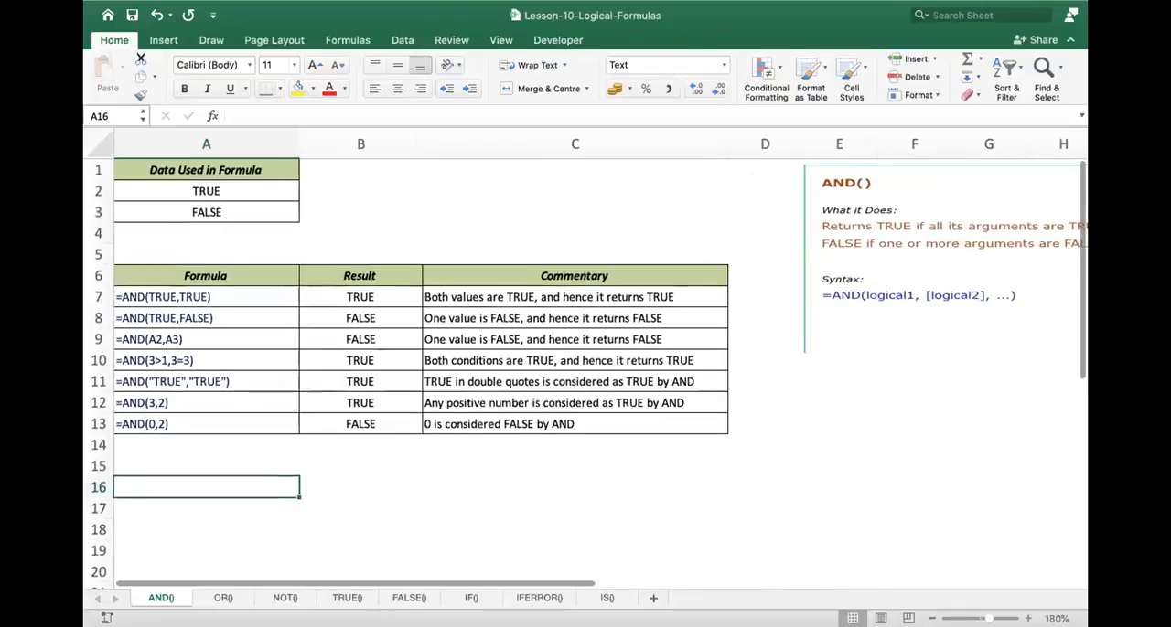
left_click(201, 402)
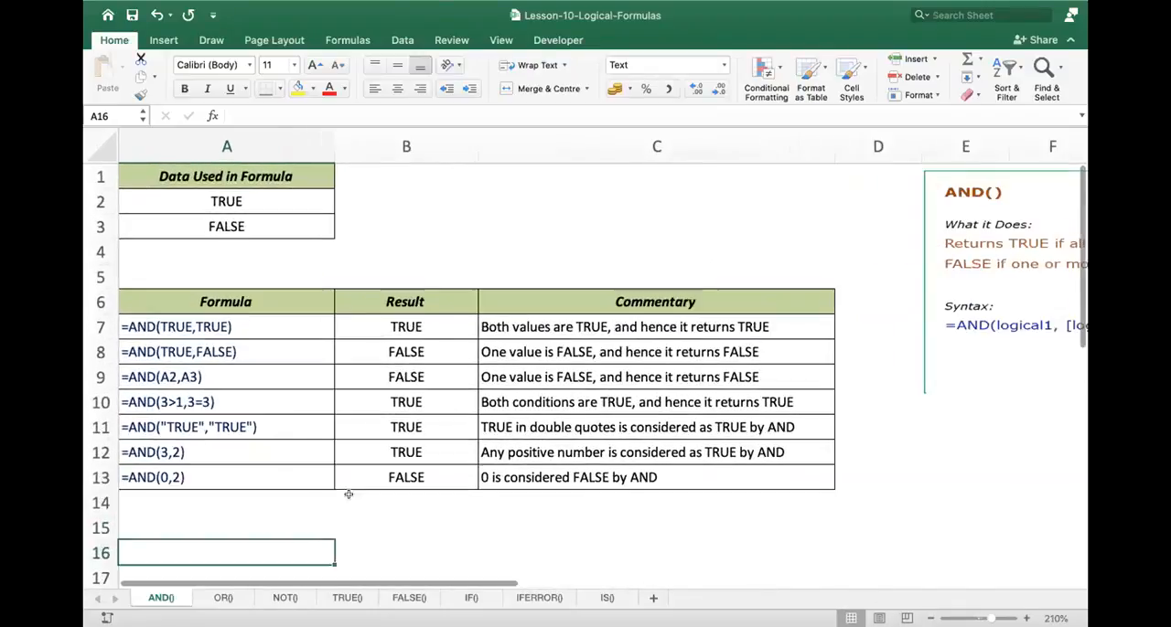
scroll(287, 514, "down", 2)
scroll(286, 513, "up", 2)
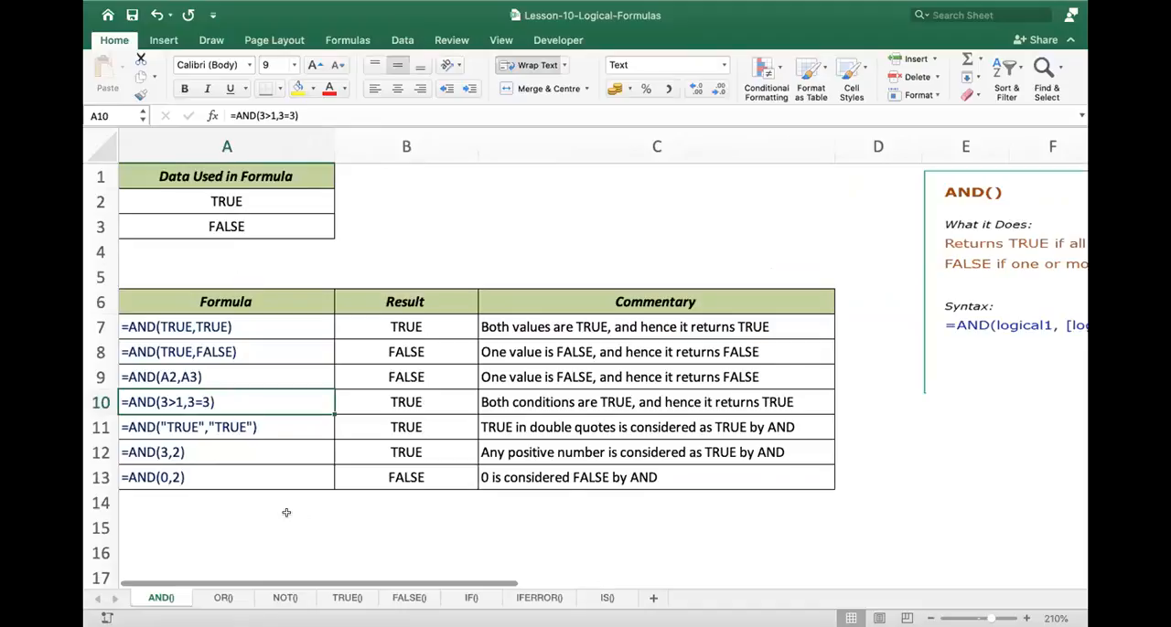
left_click(168, 329)
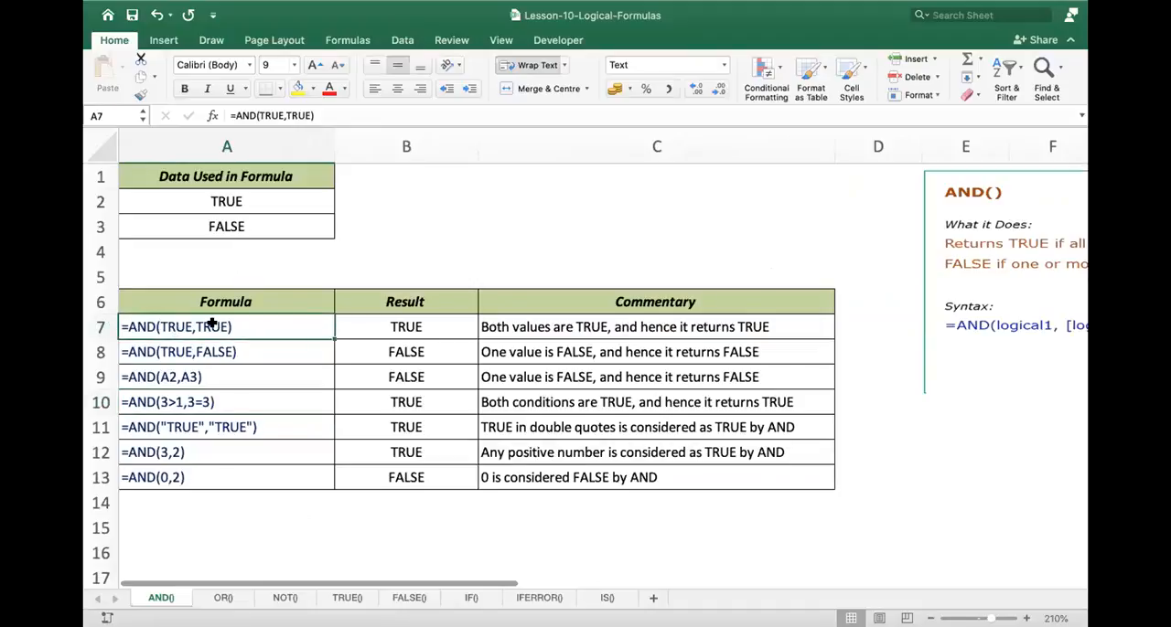
double_click(171, 328)
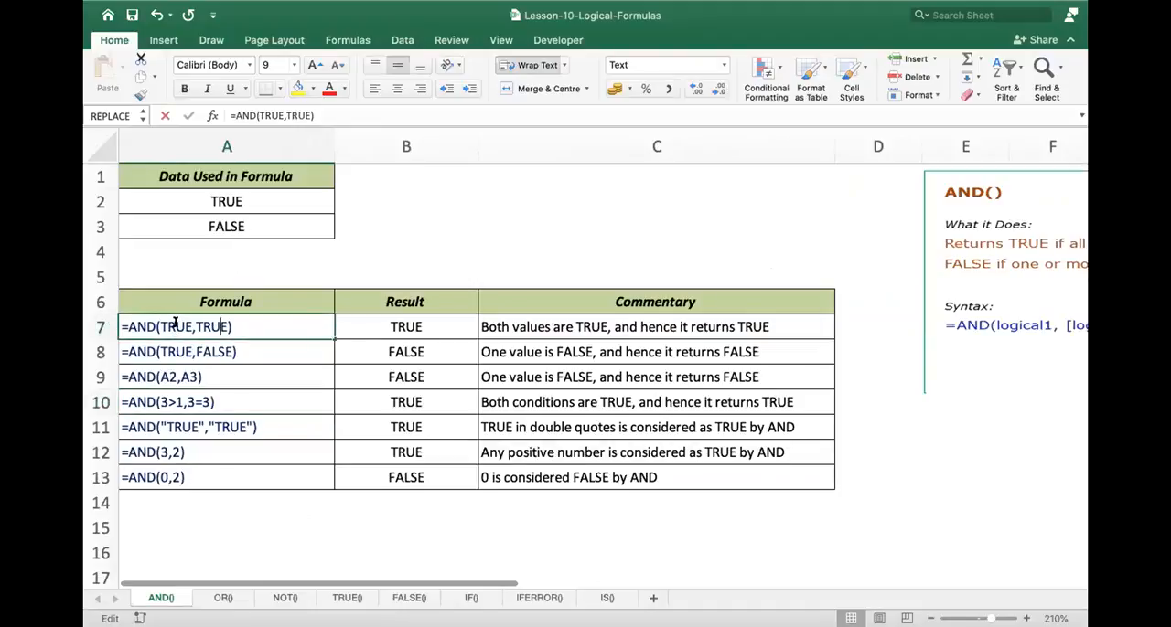
left_click(416, 326)
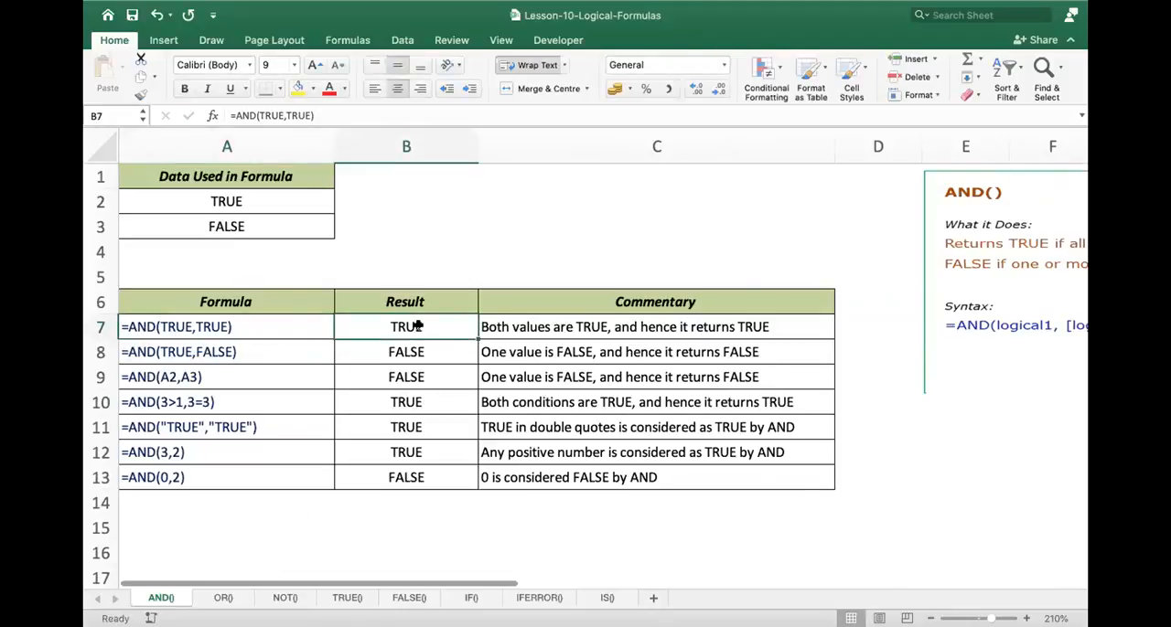
double_click(417, 326)
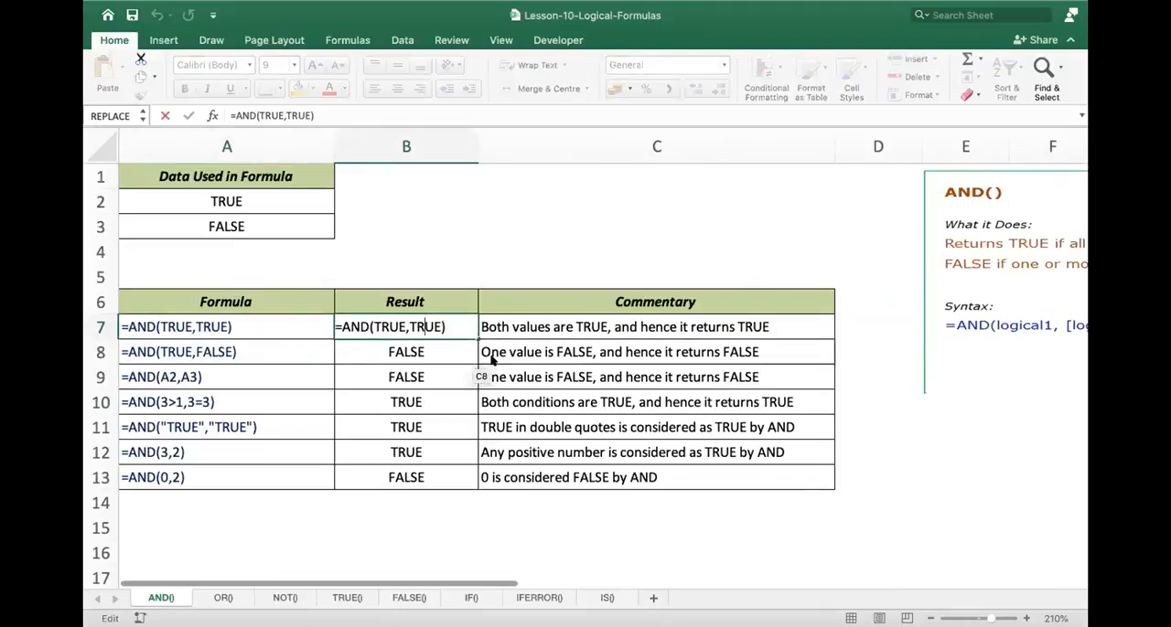
key("Return")
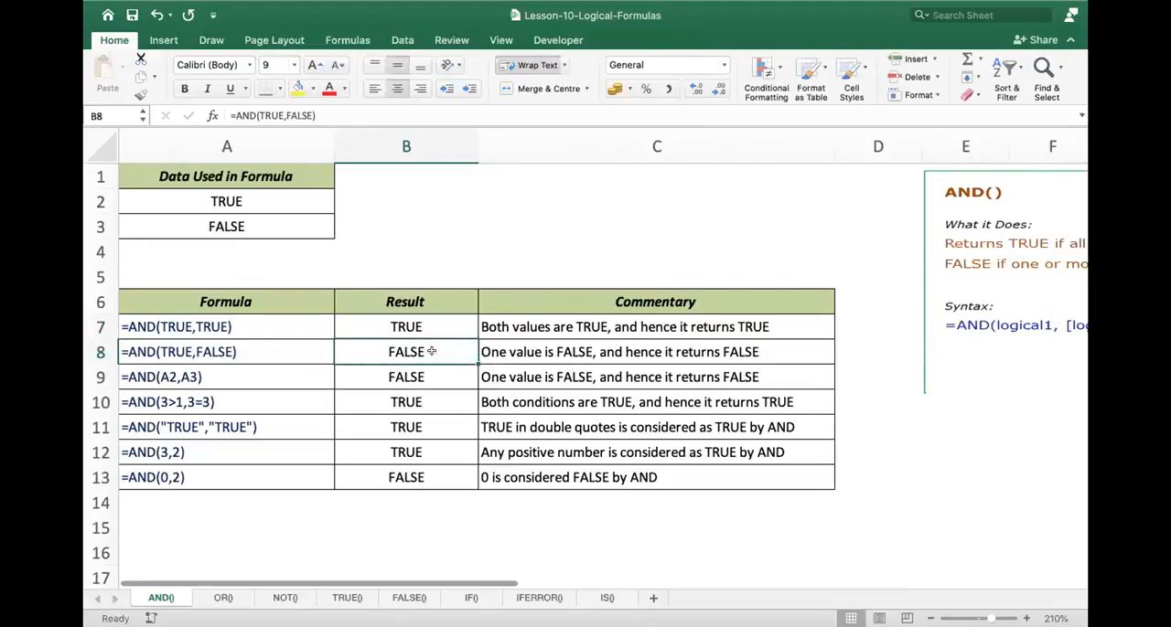
- Inspect the AND(A2,A3) example in row 9 and trace the cells that B9 refers to
double_click(242, 373)
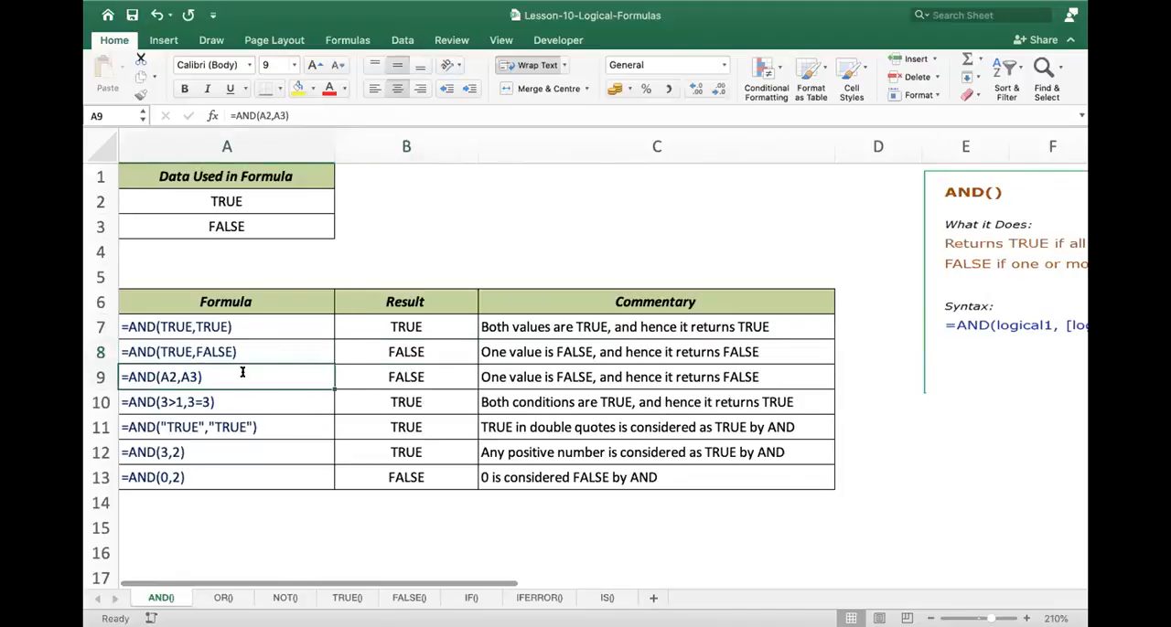
double_click(423, 371)
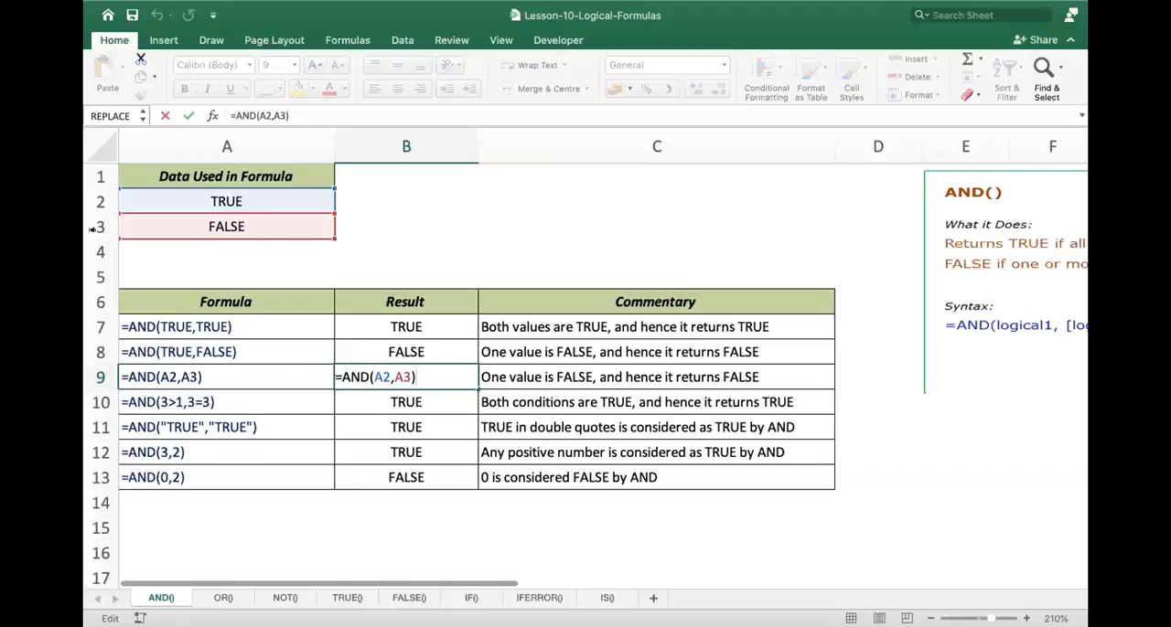
left_click(219, 402)
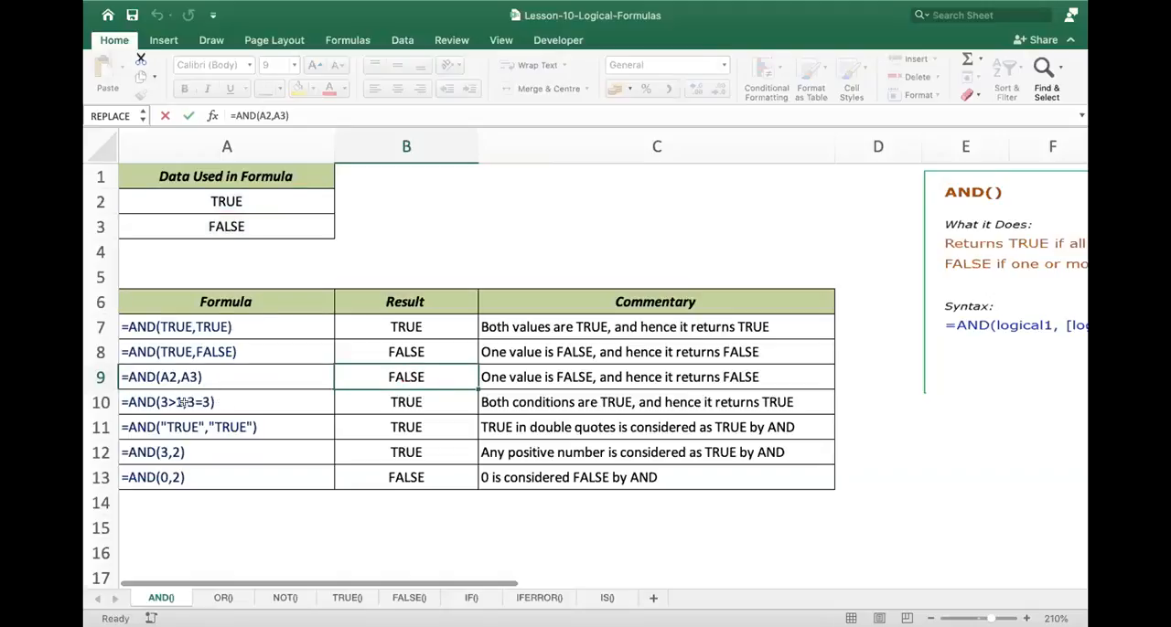
- Inspect the two comparison conditions of the AND example in A10 and the matching formula in B10
double_click(187, 402)
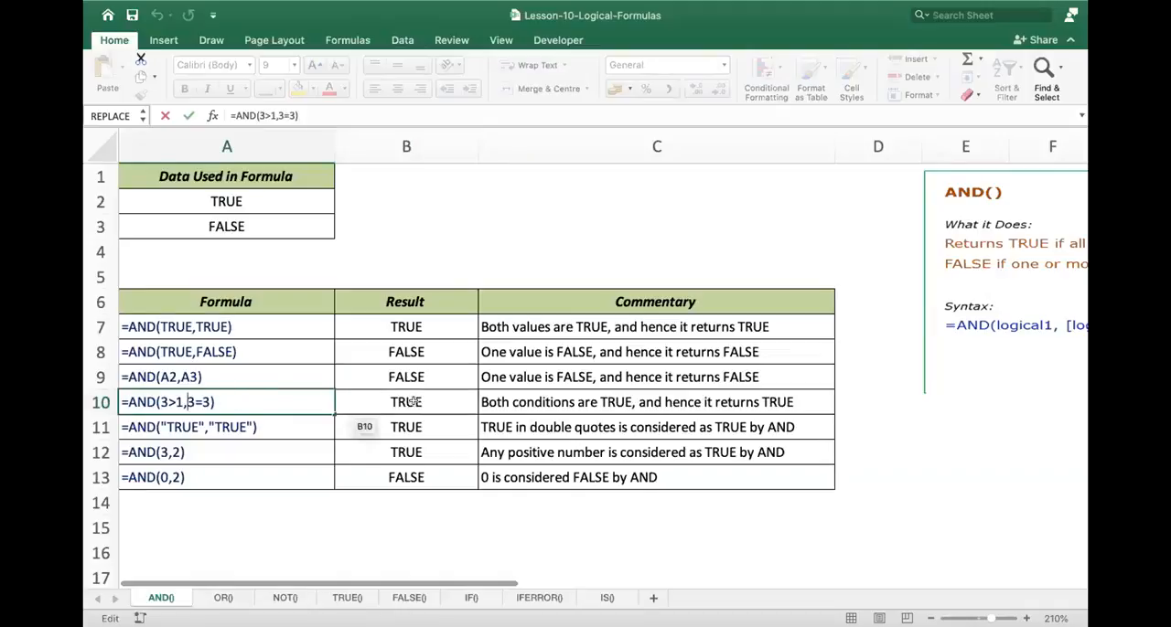
key("Escape")
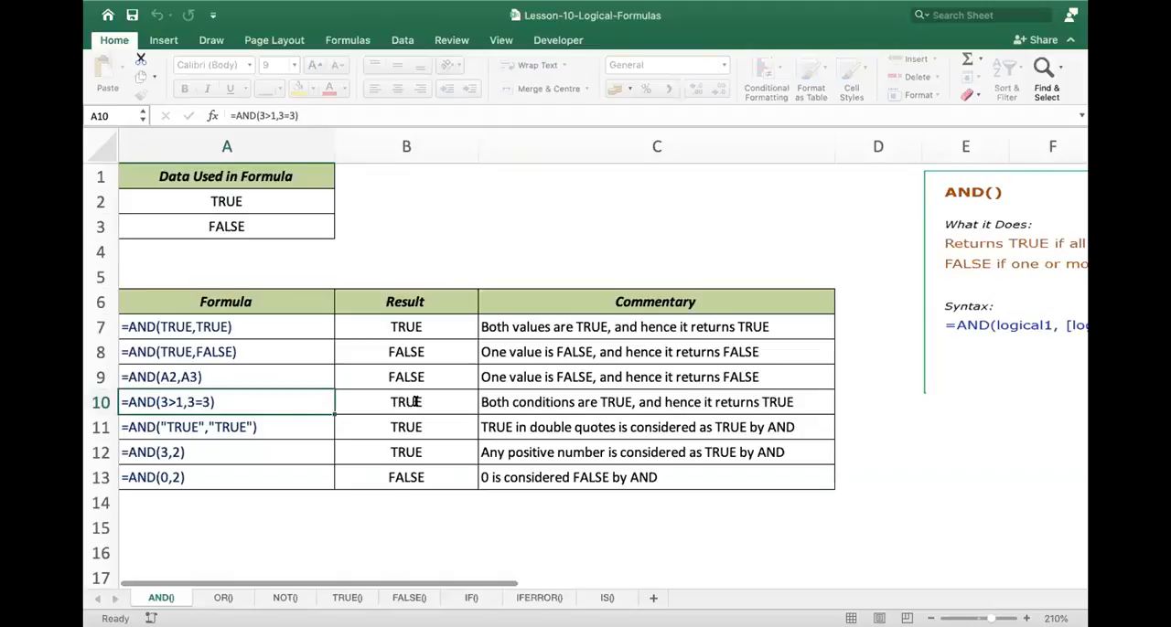
double_click(352, 403)
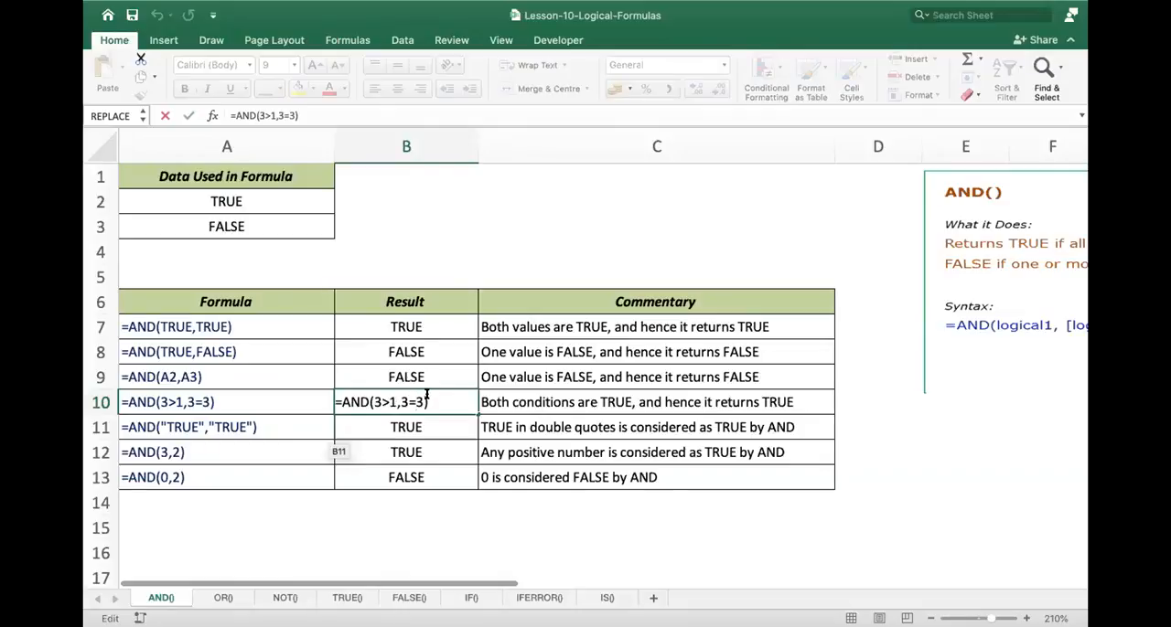
key("Return")
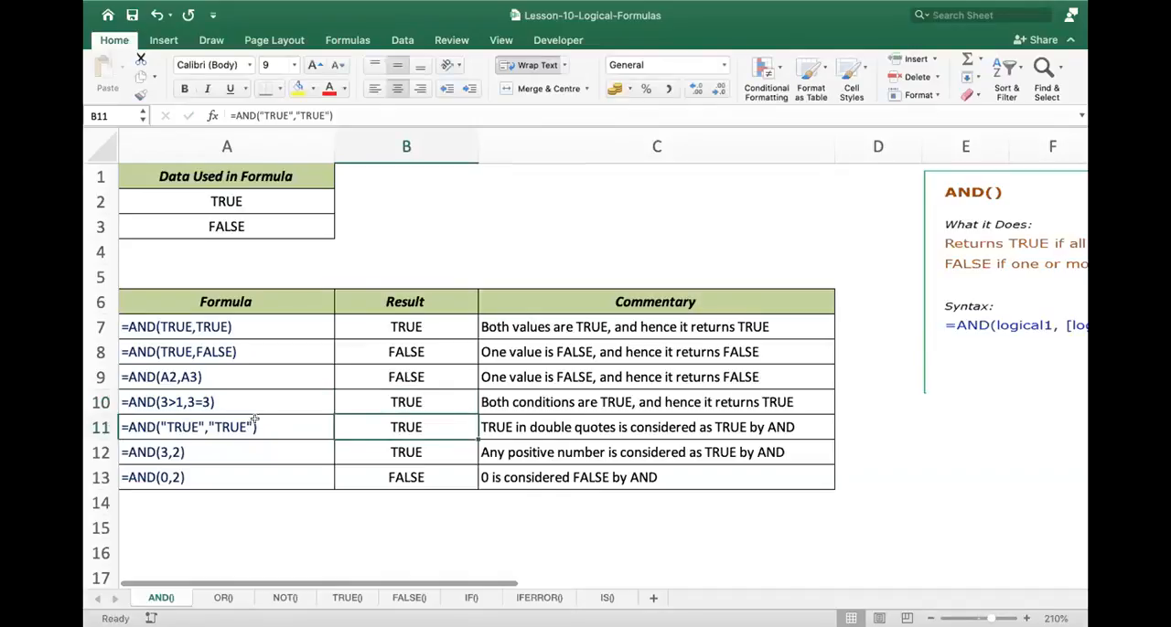
- Review the AND examples with quoted text in row 11 and with numeric arguments in rows 12 and 13
double_click(430, 427)
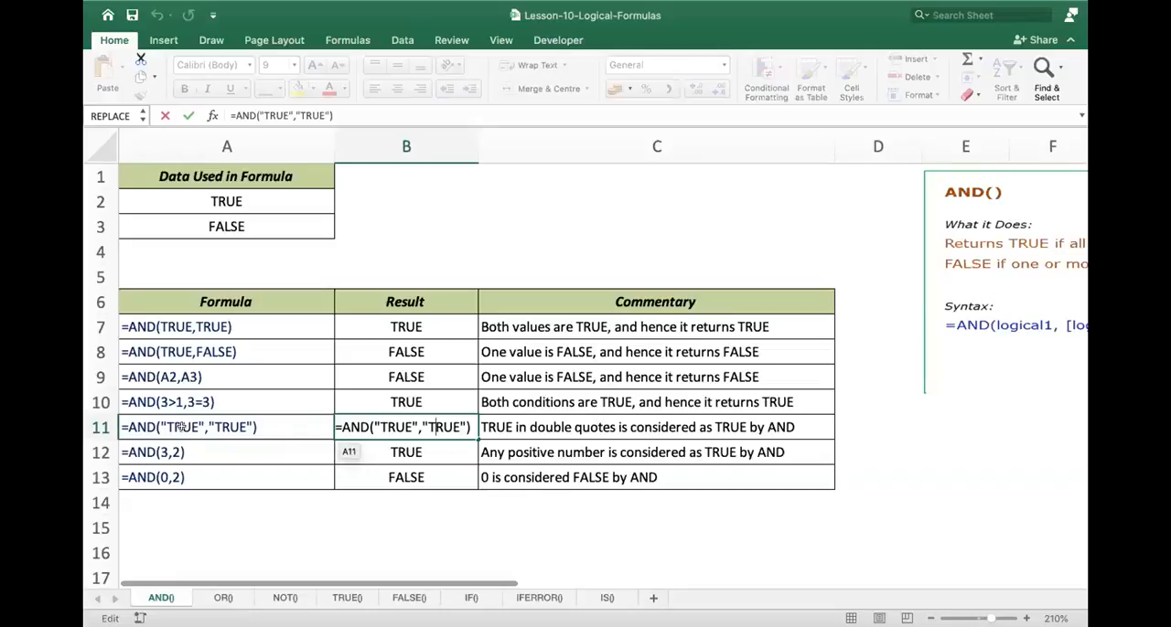
key("Return")
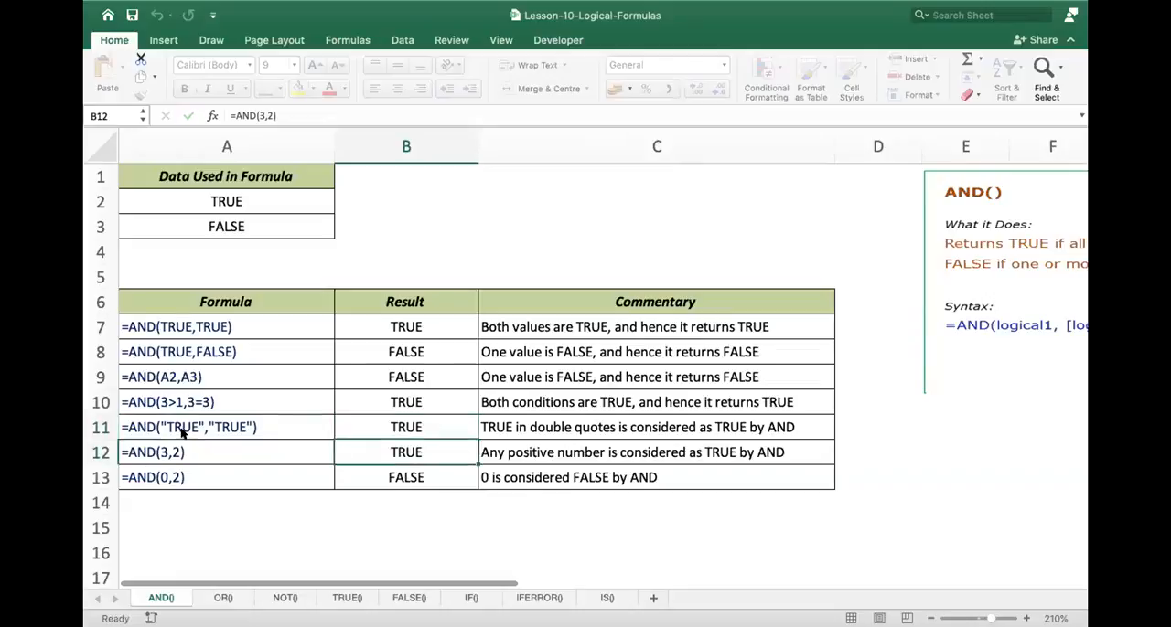
double_click(194, 454)
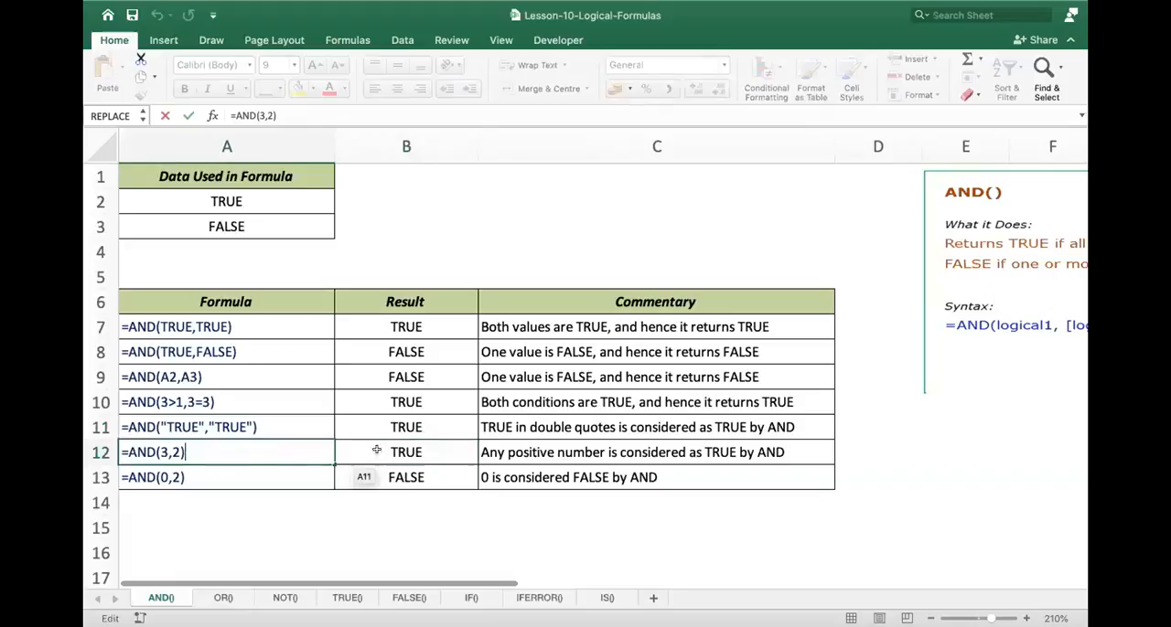
left_click(434, 451)
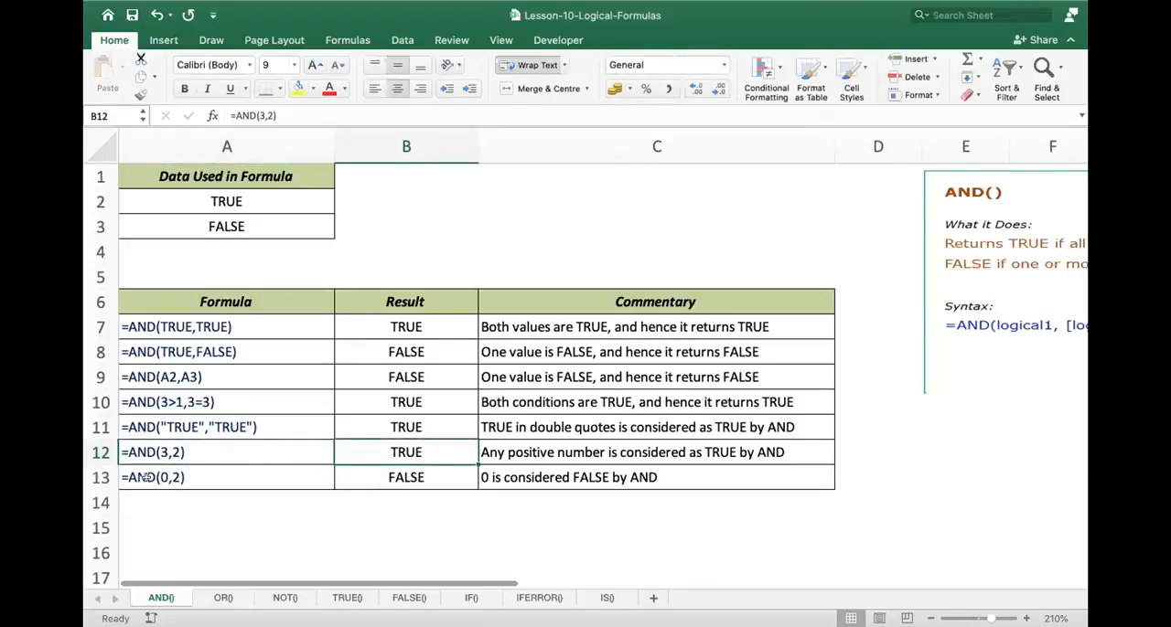
left_click(172, 478)
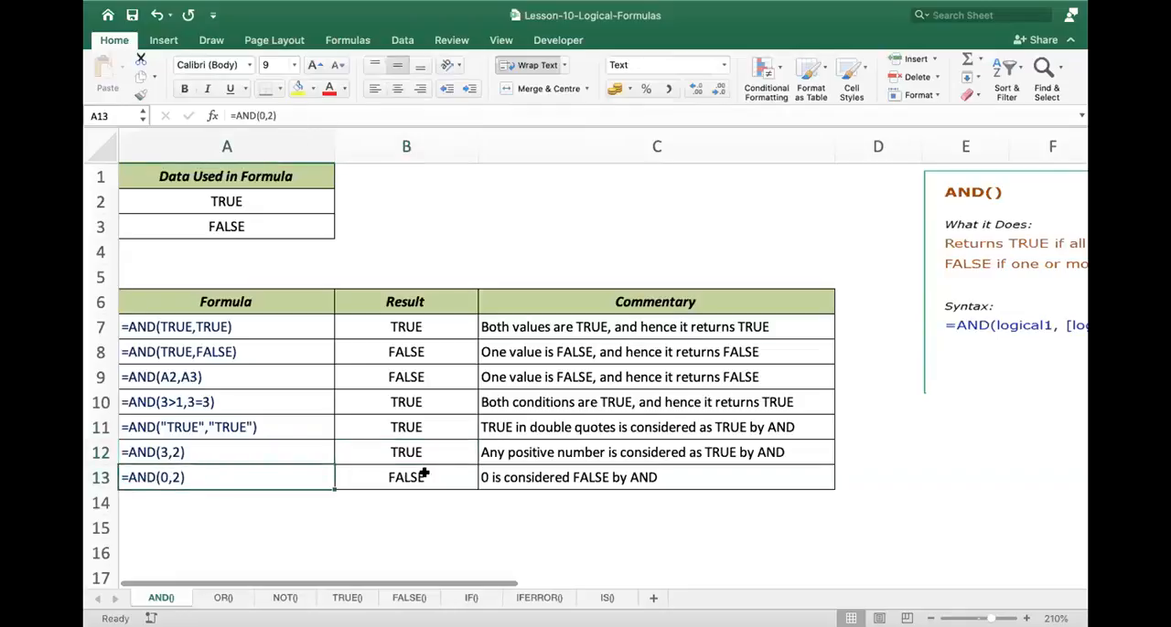
left_click(425, 474)
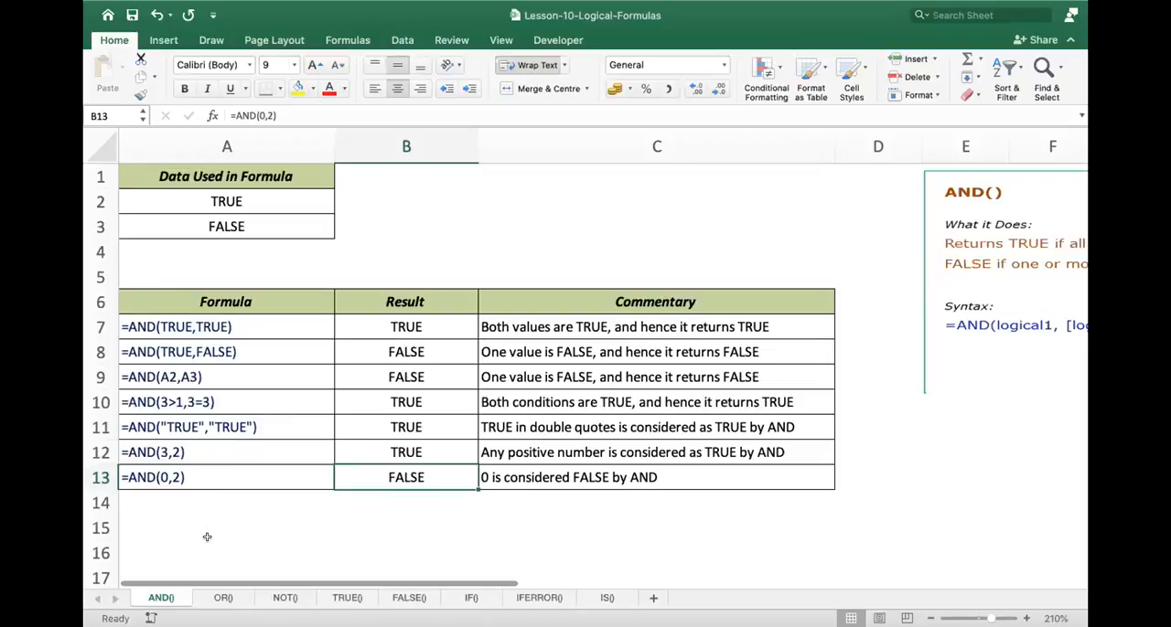
- Open the OR() sheet and examine the OR(TRUE,FALSE) example in A7 and B7
left_click(224, 597)
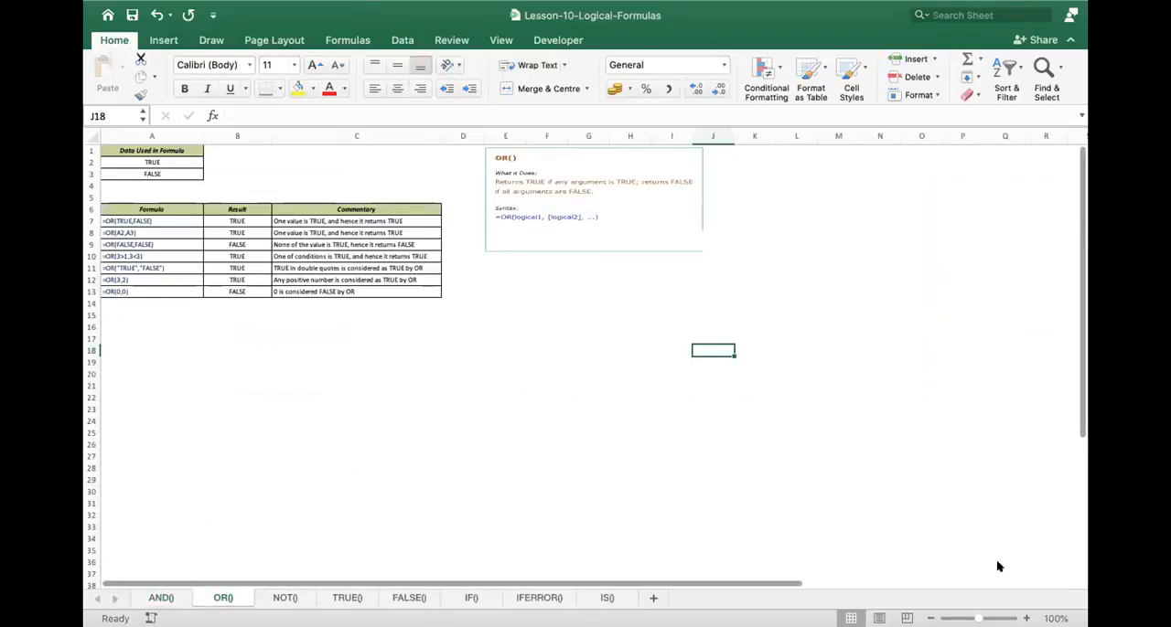
left_click(1026, 619)
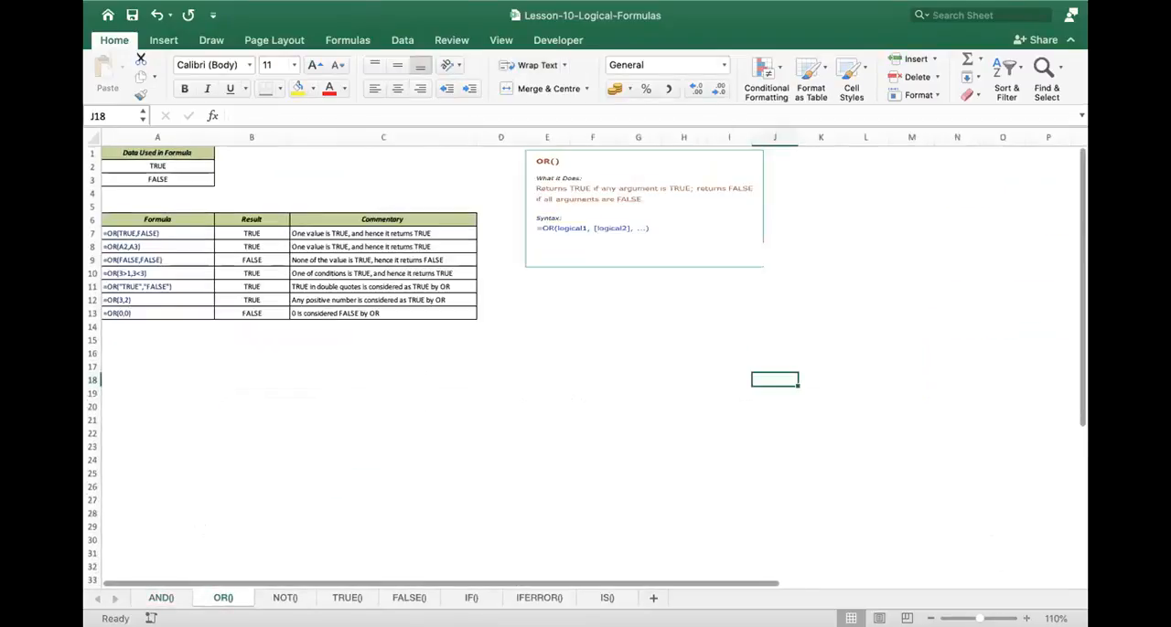
left_click(1026, 619)
left_click(1026, 619)
left_click(1026, 620)
left_click(1026, 619)
left_click(1027, 619)
left_click(1026, 619)
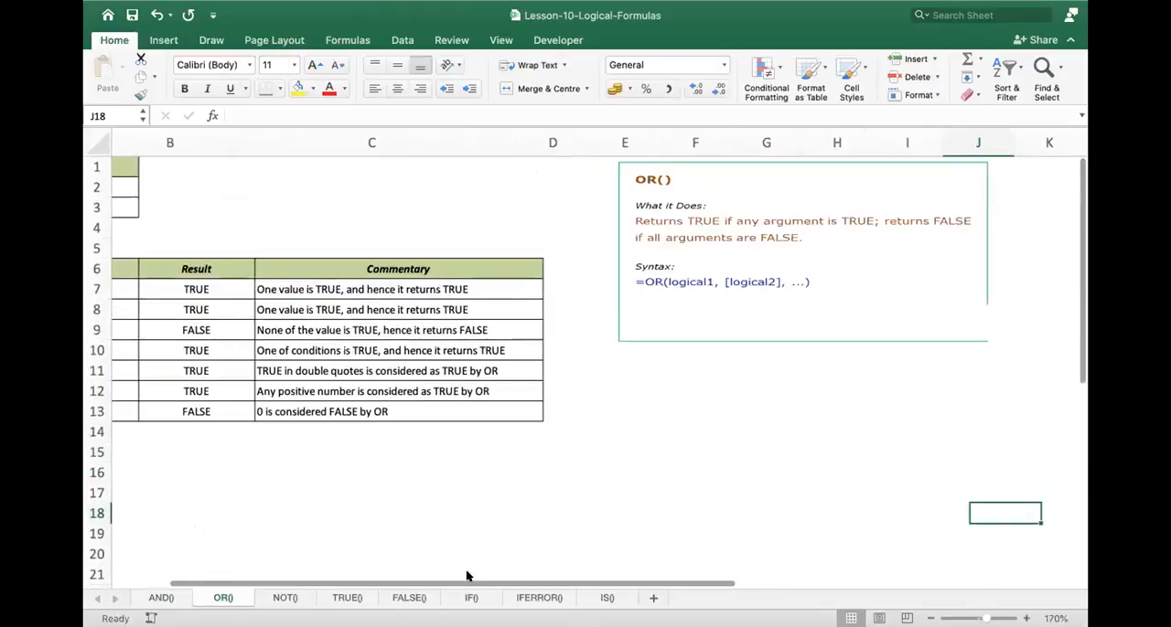
left_click(146, 583)
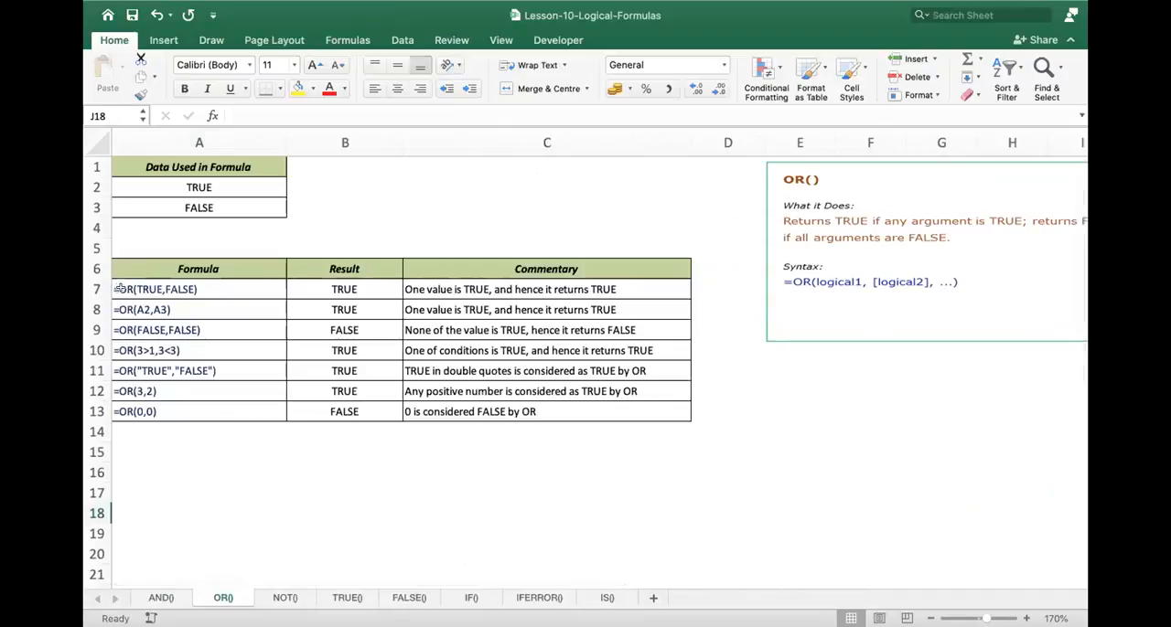
left_click(151, 287)
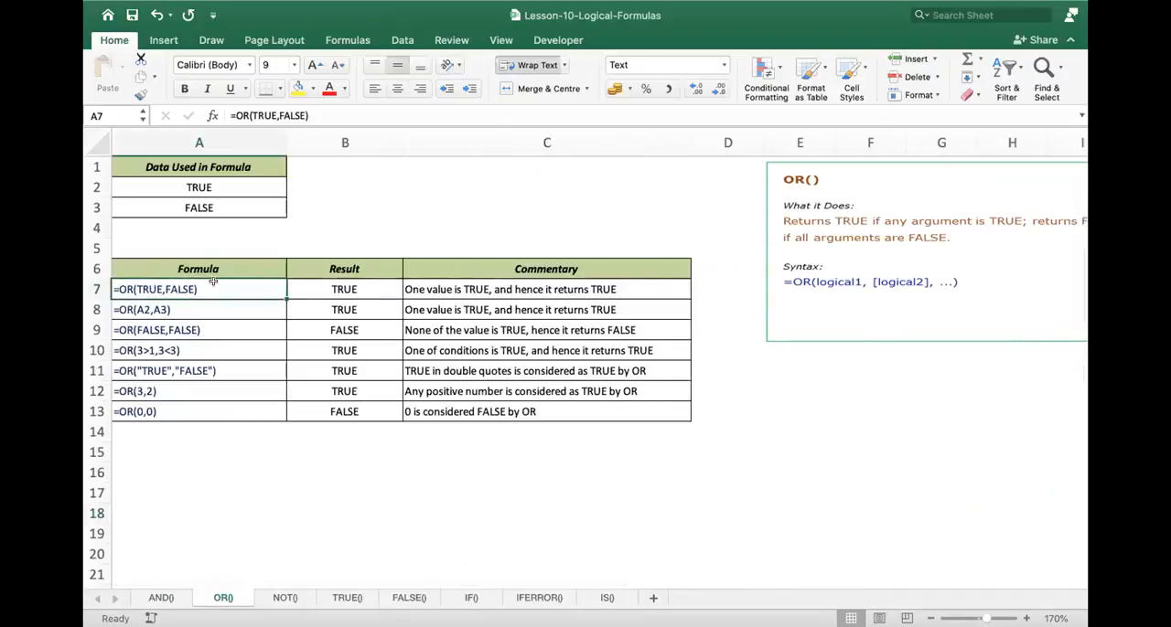
left_click(364, 283)
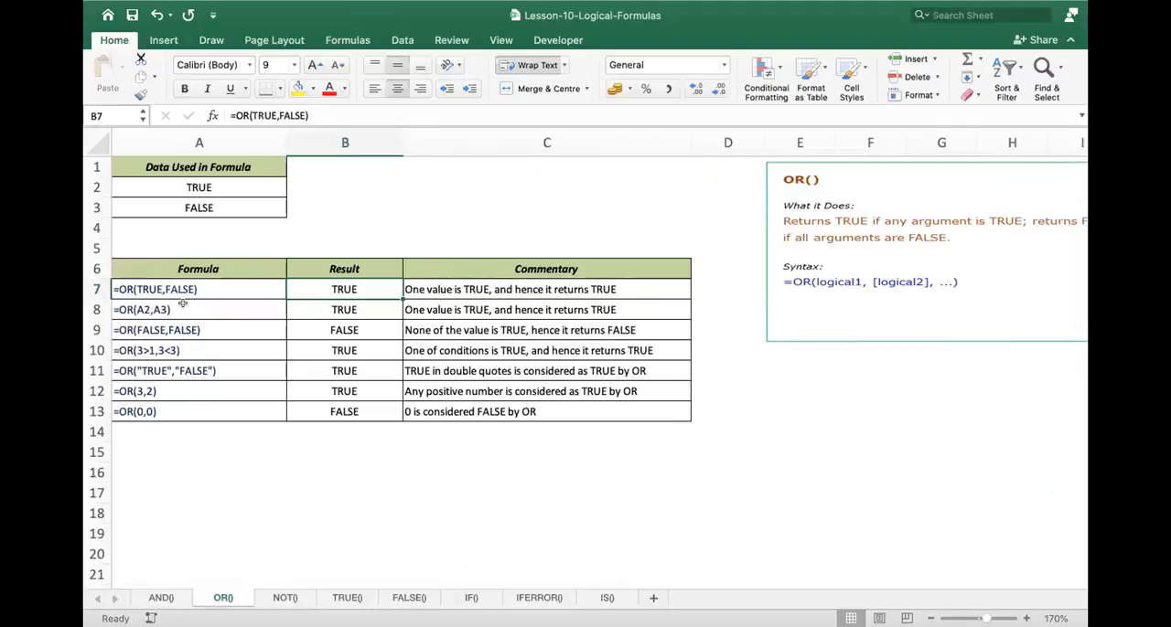
- Inspect the OR(A2,A3) example in row 8 and trace the cells that B8 refers to
double_click(183, 308)
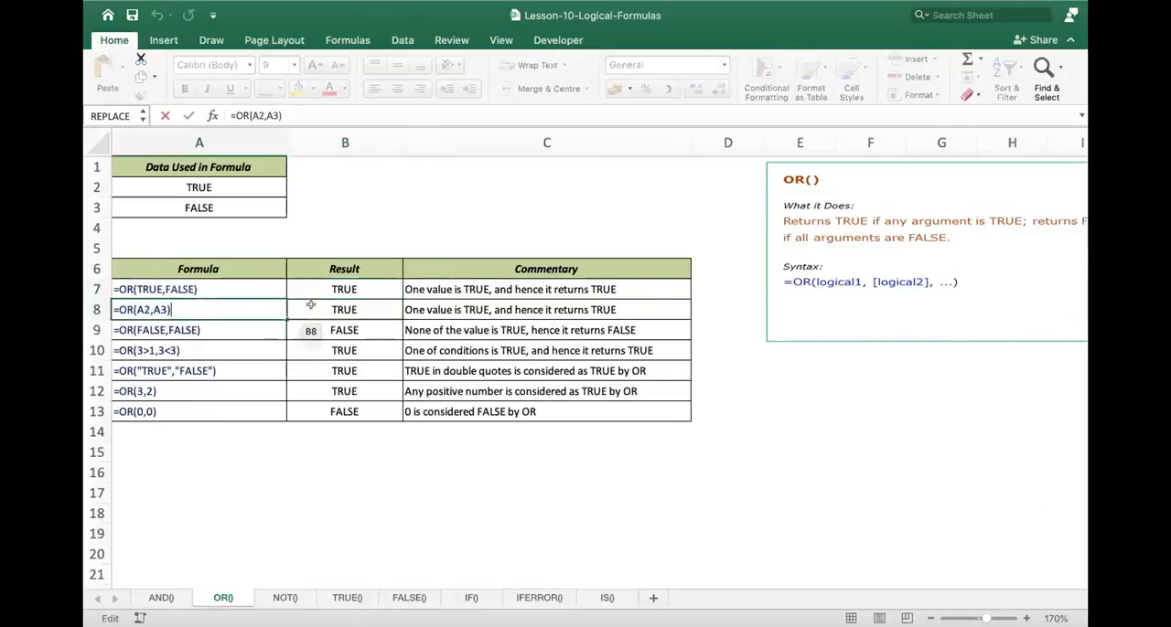
key("Escape")
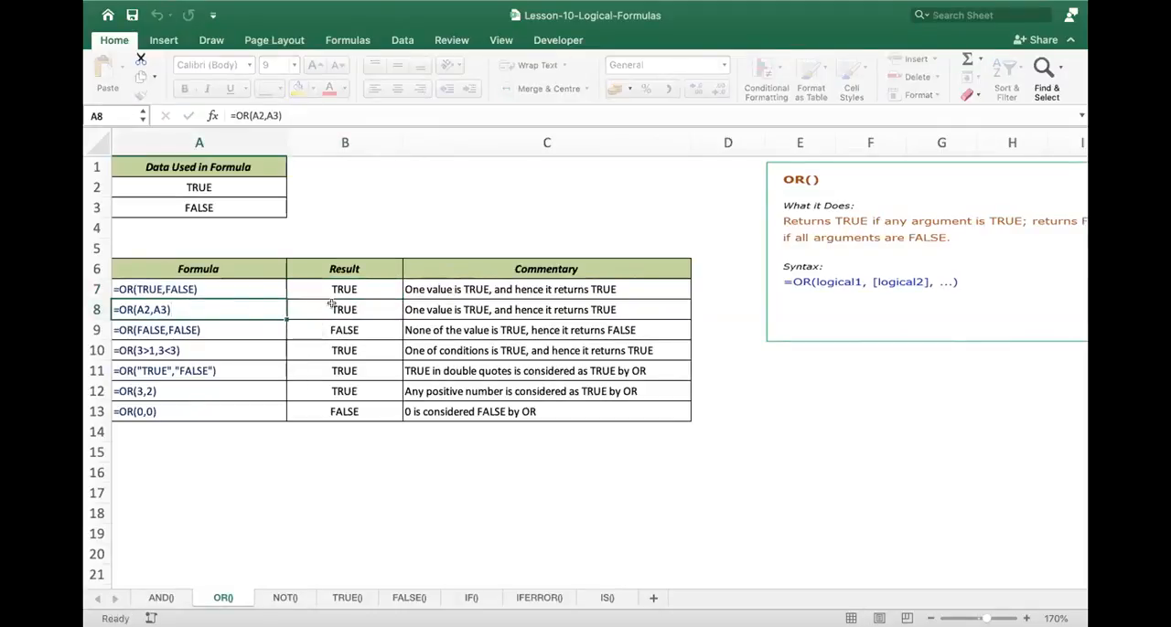
left_click(333, 330)
double_click(346, 310)
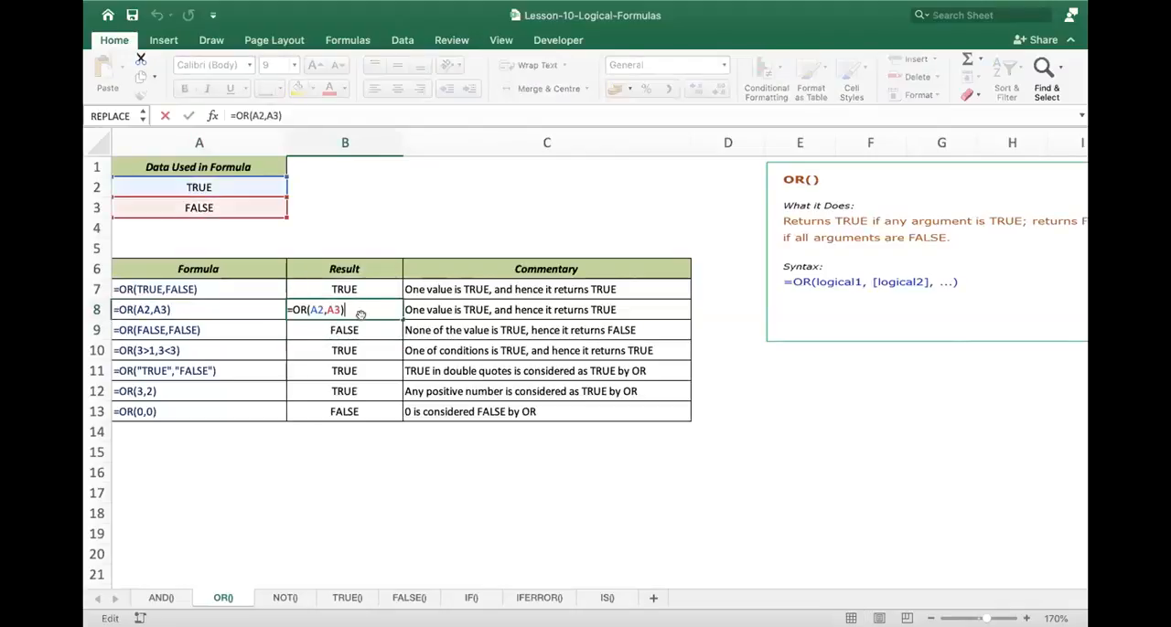
key("Return")
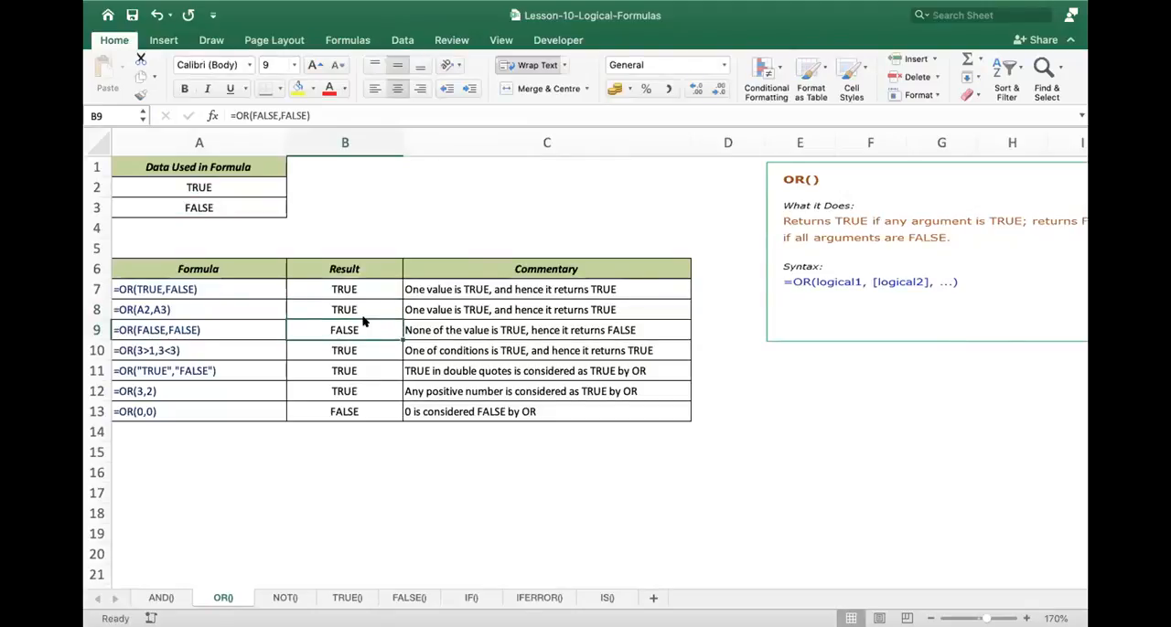
- Inspect the two comparison conditions of the OR(3>1,3<3) example in A10
key("Down")
left_click(149, 350)
double_click(149, 350)
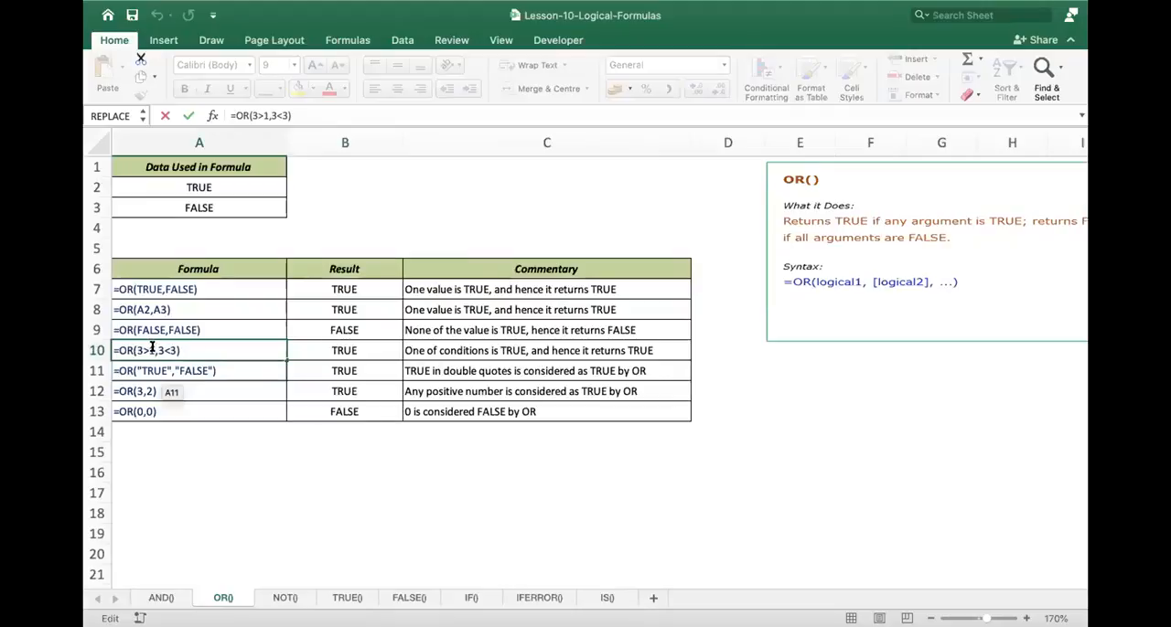
left_click_drag(156, 350, 175, 348)
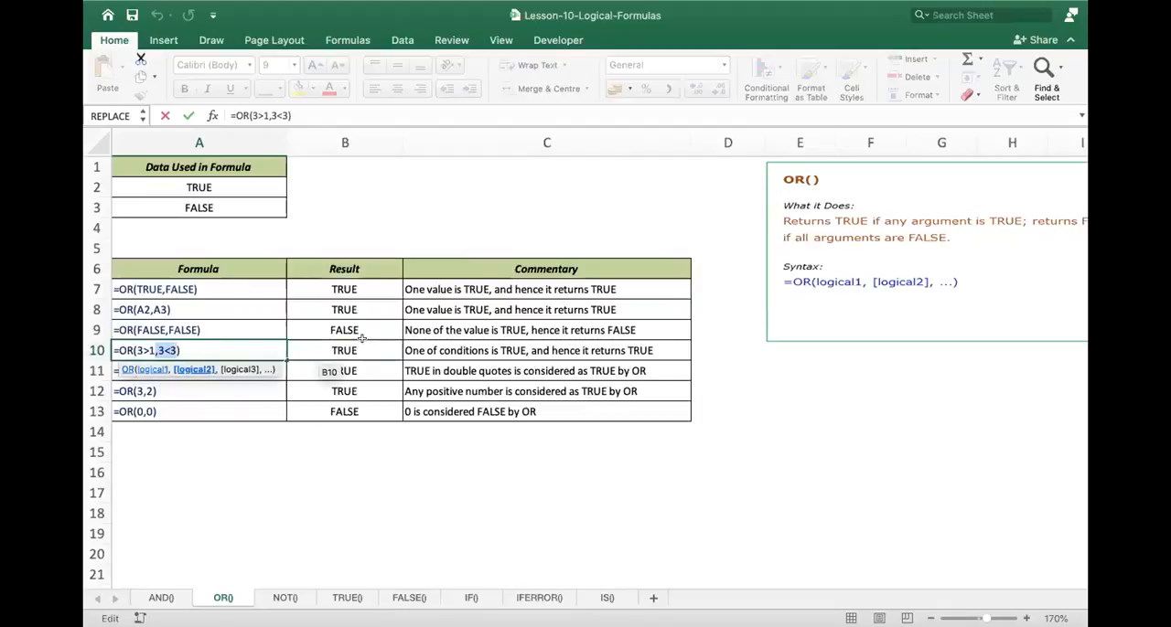
key("Escape")
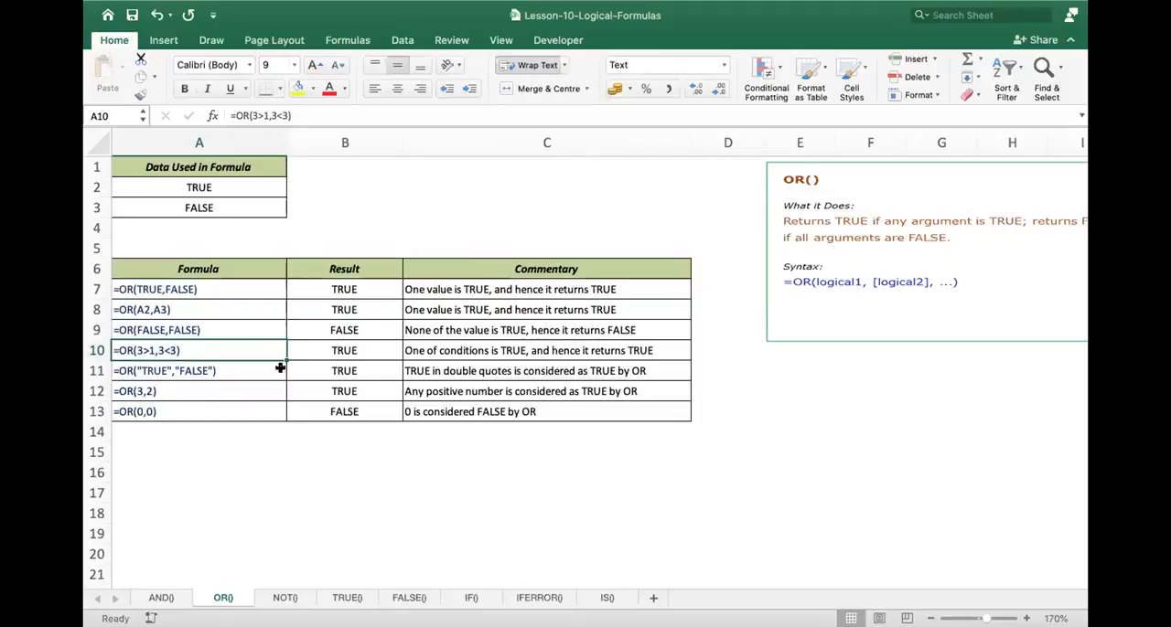
- Review the OR formulas with quoted text in B11 and with numeric arguments in B12 and B13
double_click(348, 369)
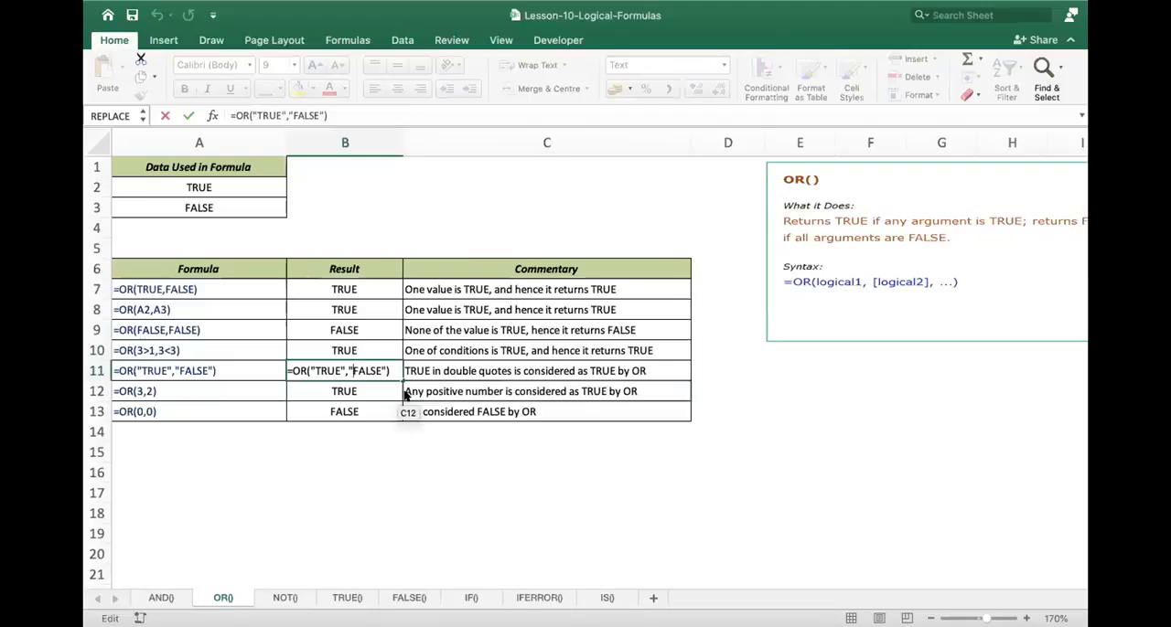
key("Return")
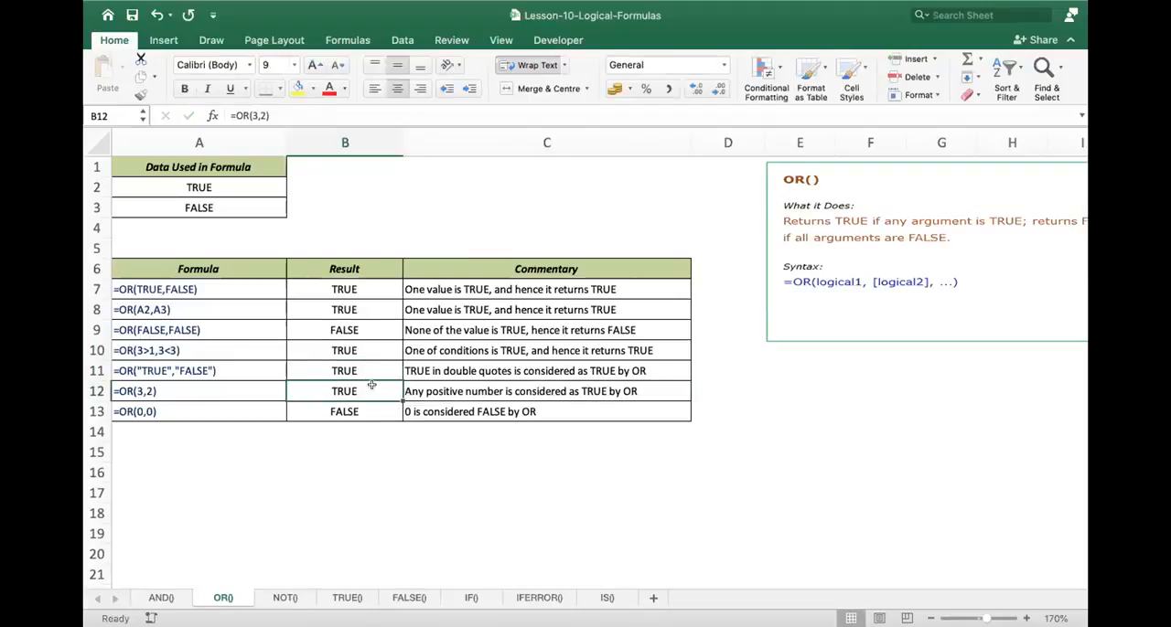
double_click(372, 390)
key("Return")
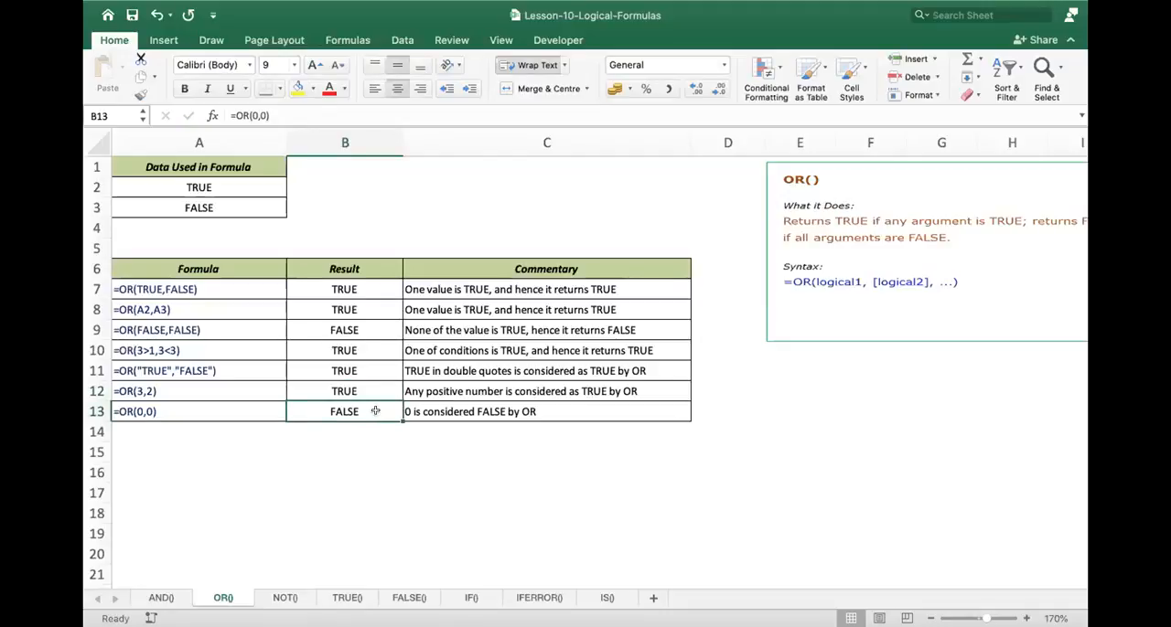
double_click(375, 411)
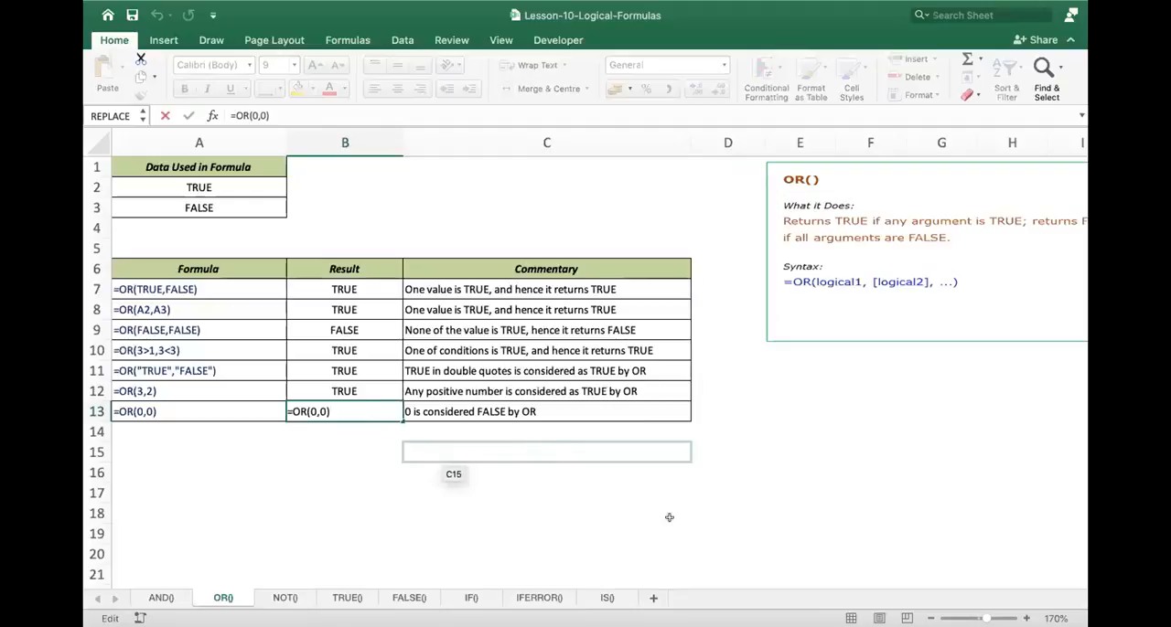
key("Return")
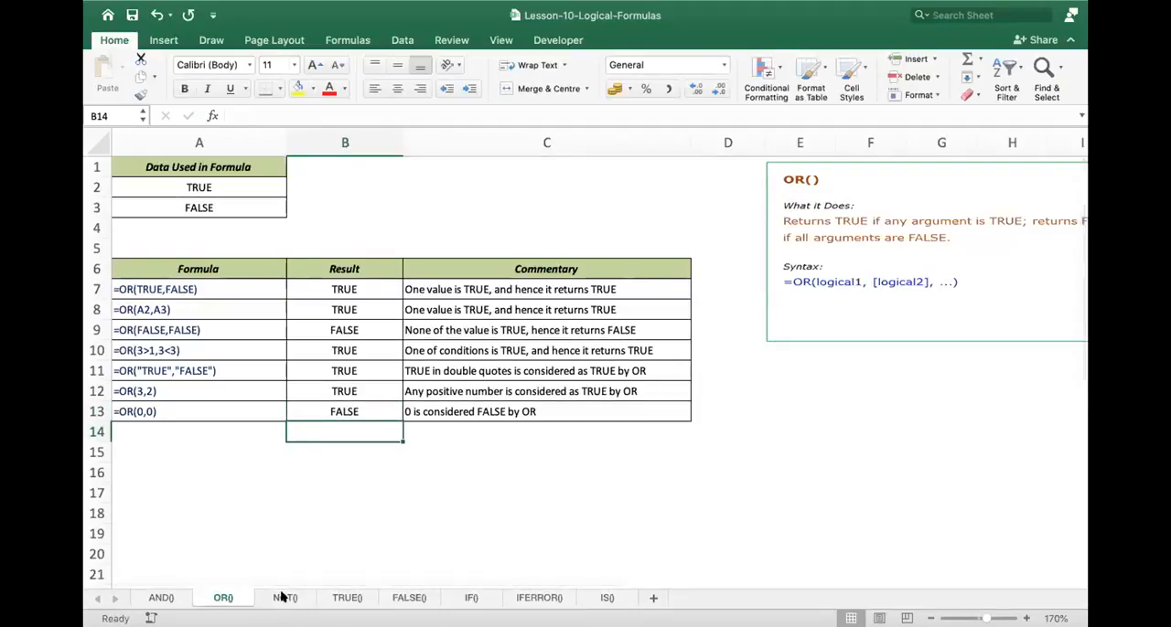
- Open the NOT() sheet and examine its formula table and syntax note
left_click(283, 597)
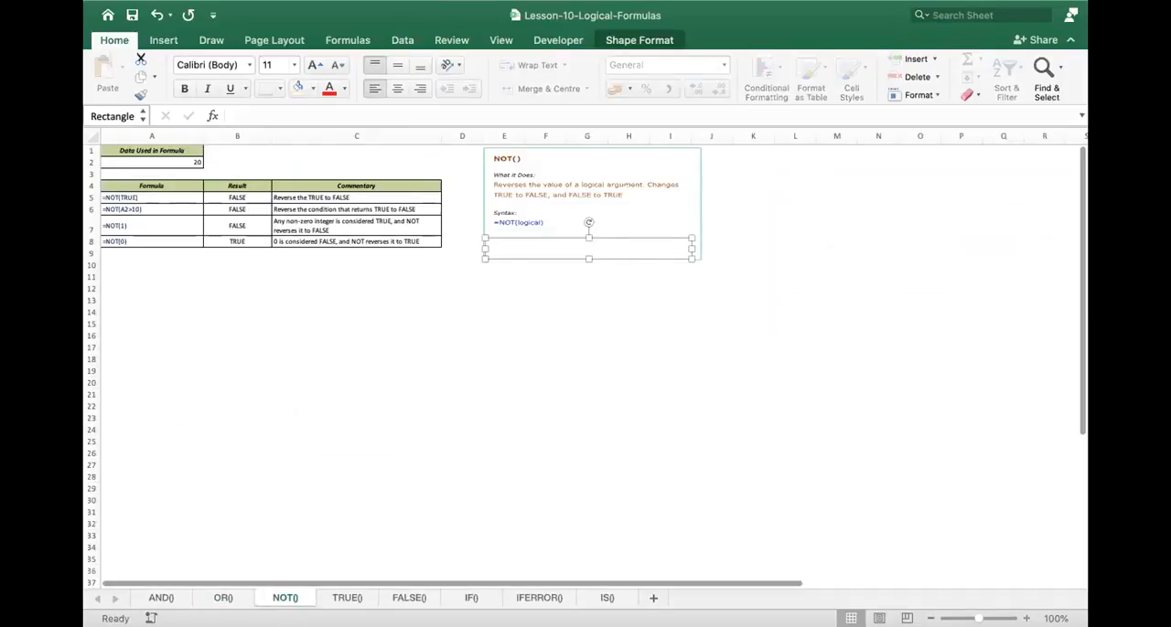
left_click(1026, 619)
left_click(1026, 619)
left_click(1026, 619)
left_click(1026, 619)
left_click(1026, 619)
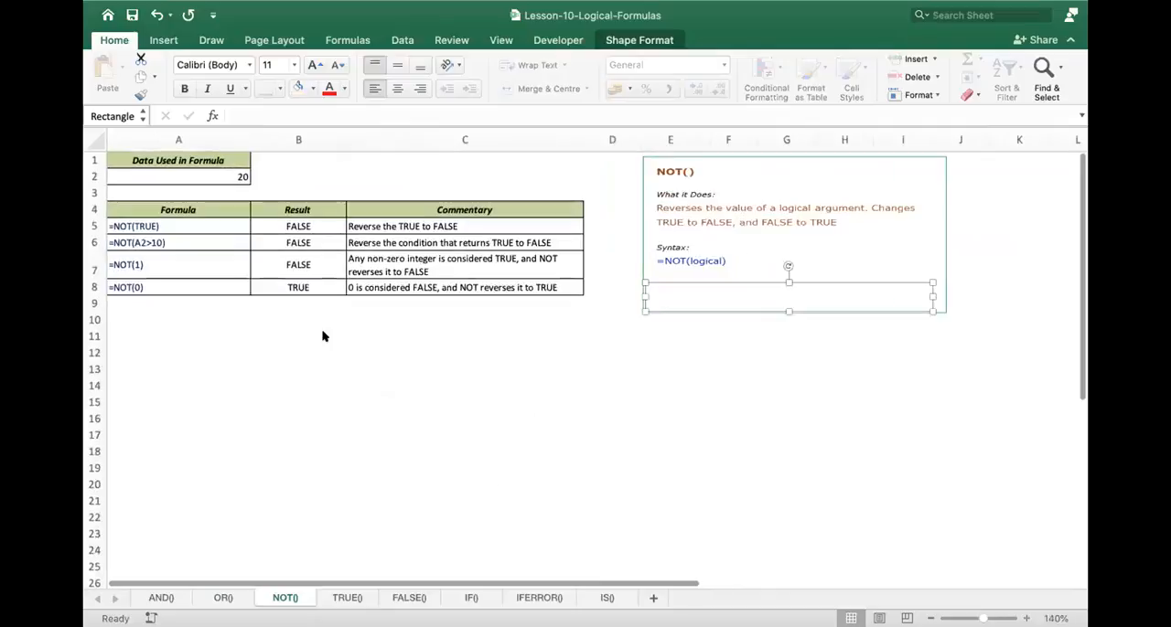
left_click(238, 363)
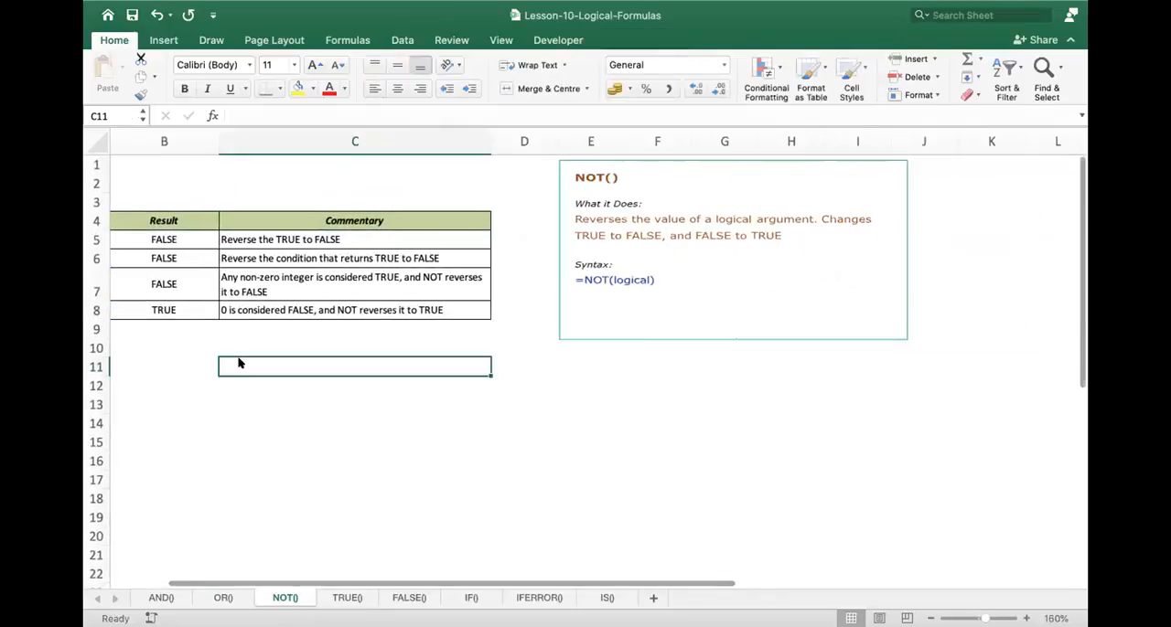
scroll(330, 313, "left", 3)
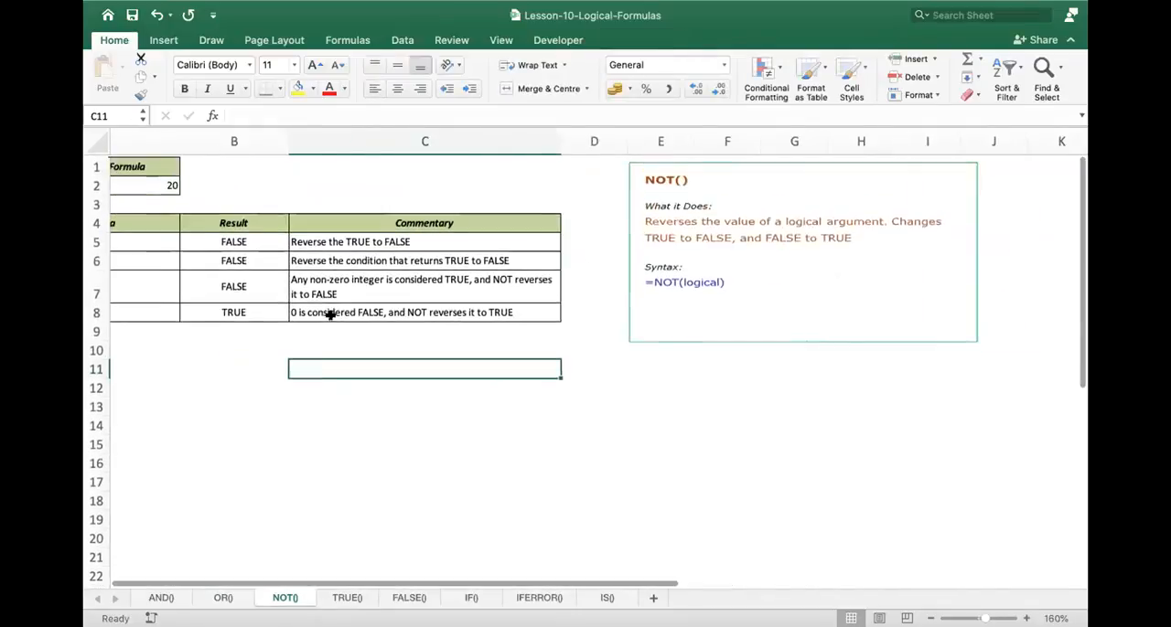
scroll(329, 314, "left", 2)
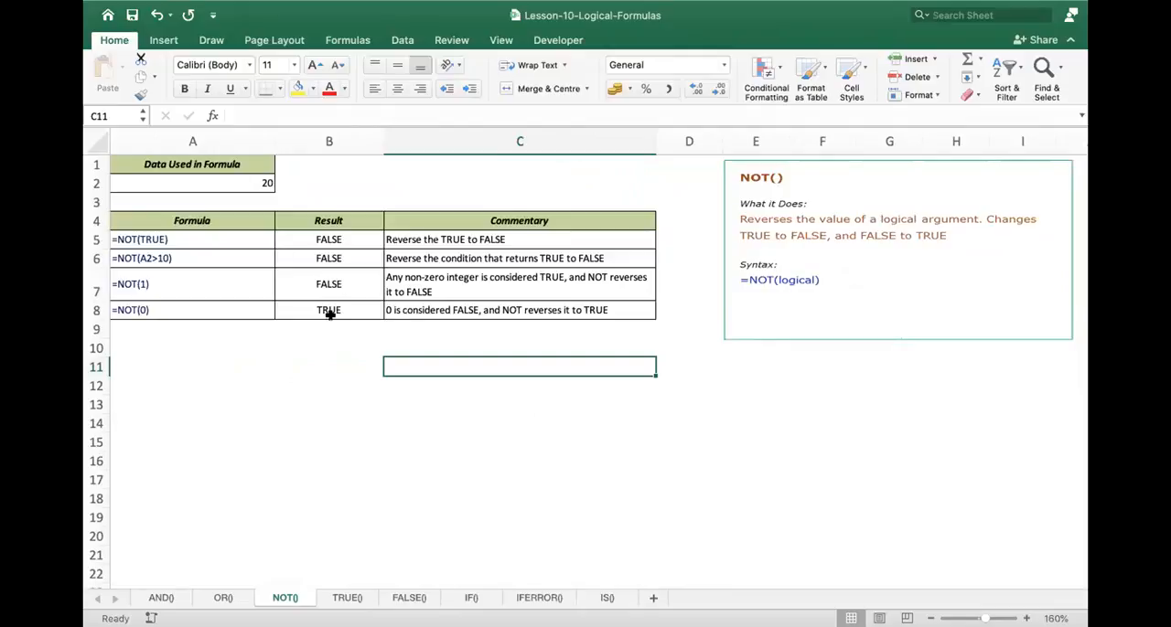
- Inspect the A2>10 condition of the NOT example in A6 and trace the cell that B6 refers to
left_click(159, 252)
double_click(137, 258)
left_click_drag(139, 258, 220, 225)
key("Escape")
double_click(340, 258)
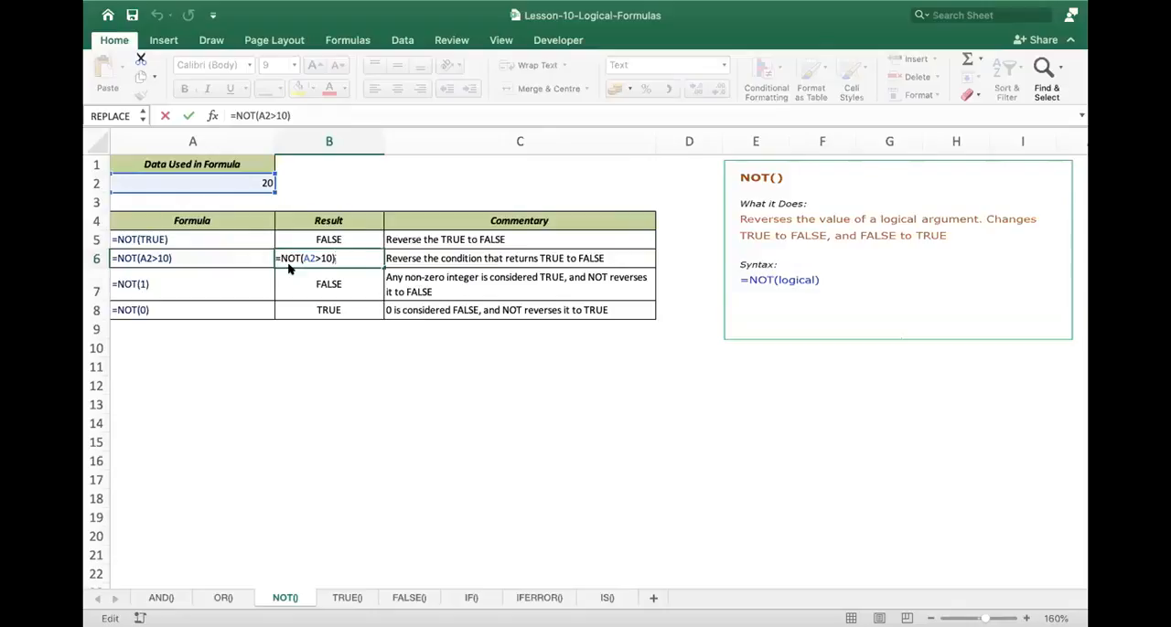
key("Return")
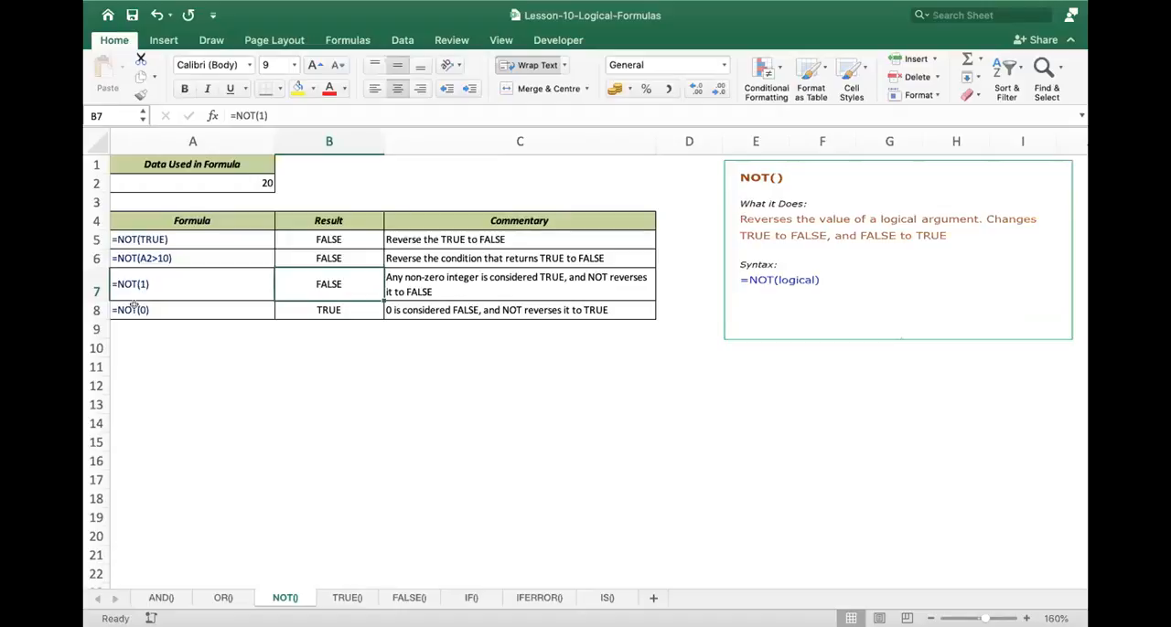
- Review the NOT(0) example in A8 and its formula in B8
left_click(173, 309)
left_click(324, 307)
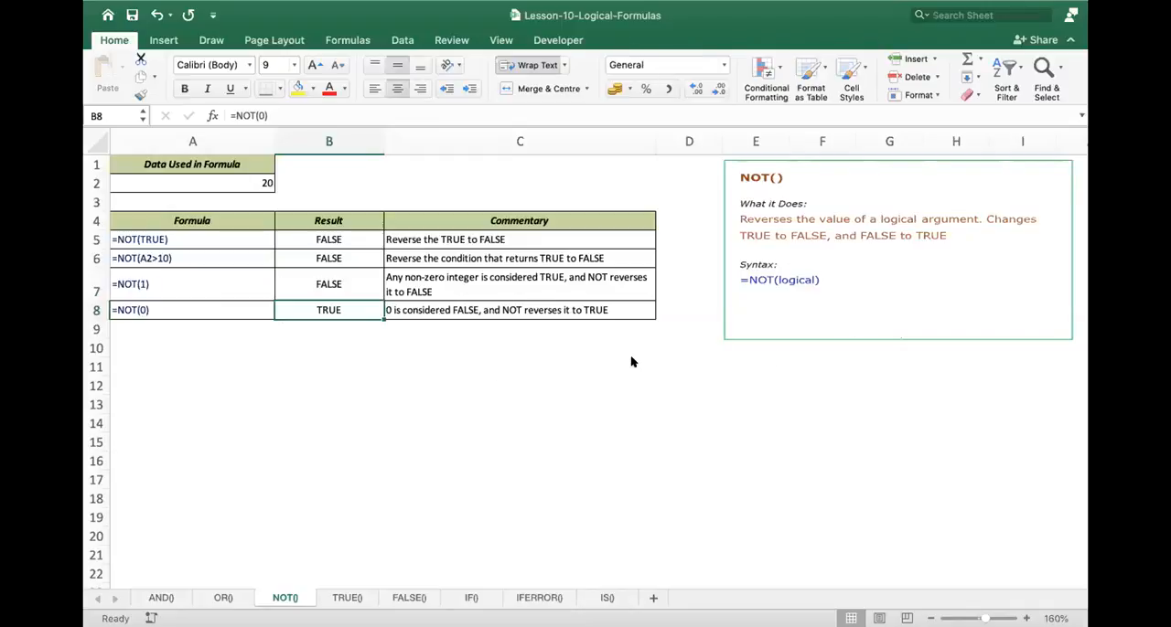
left_click(267, 533)
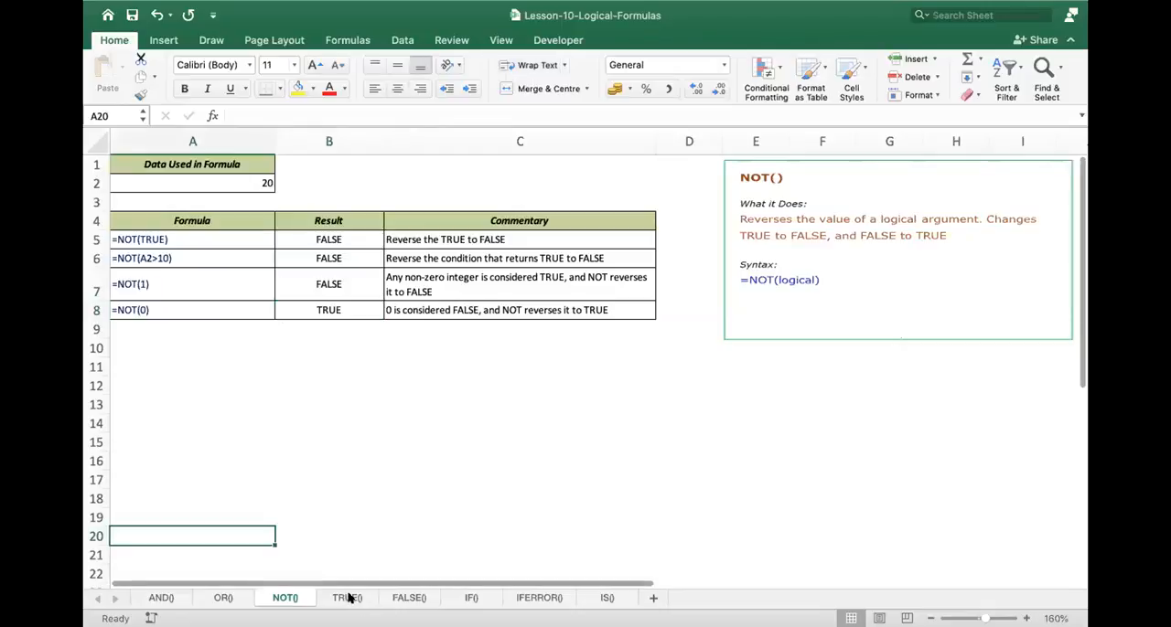
- Open the TRUE() sheet and read its examples with and without parentheses
left_click(347, 598)
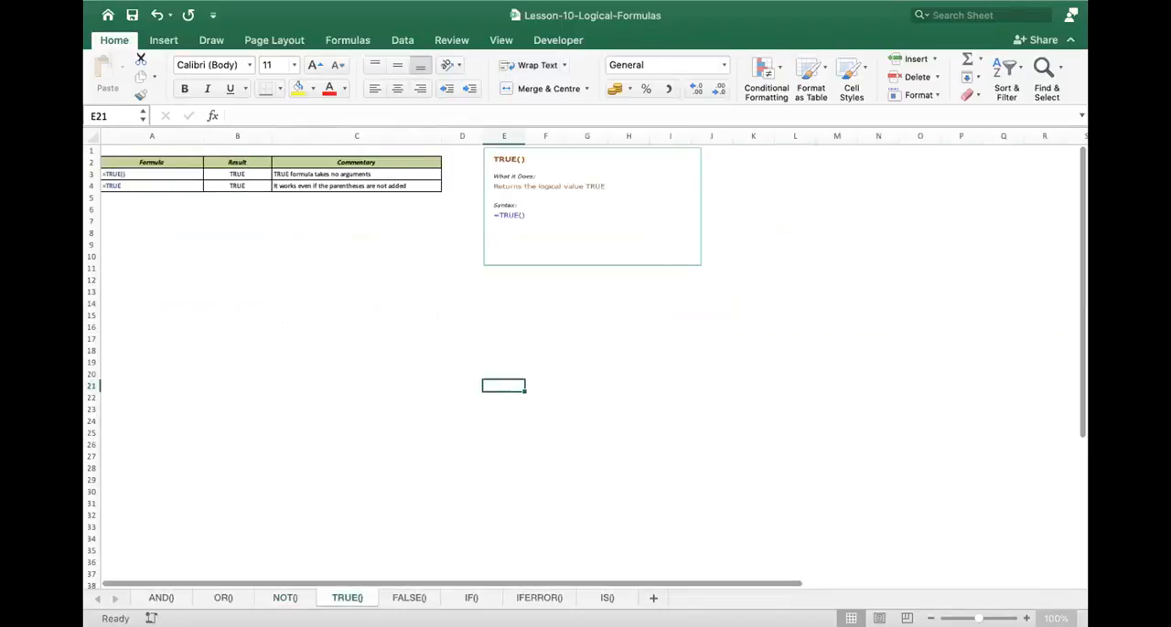
scroll(370, 373, "up", 3)
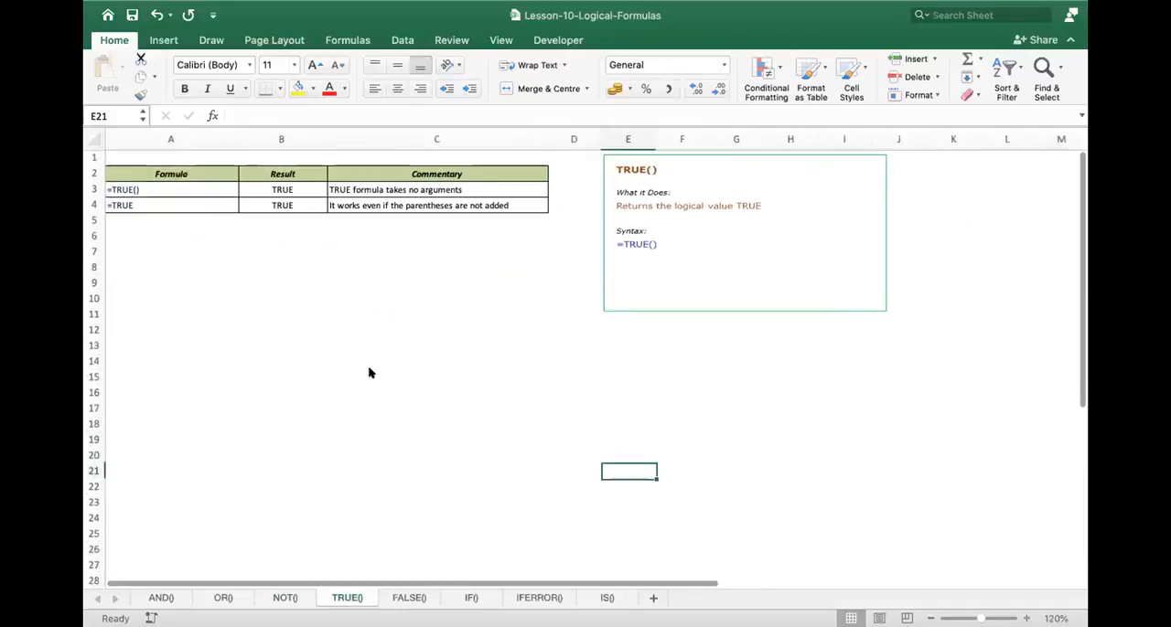
scroll(178, 335, "up", 3)
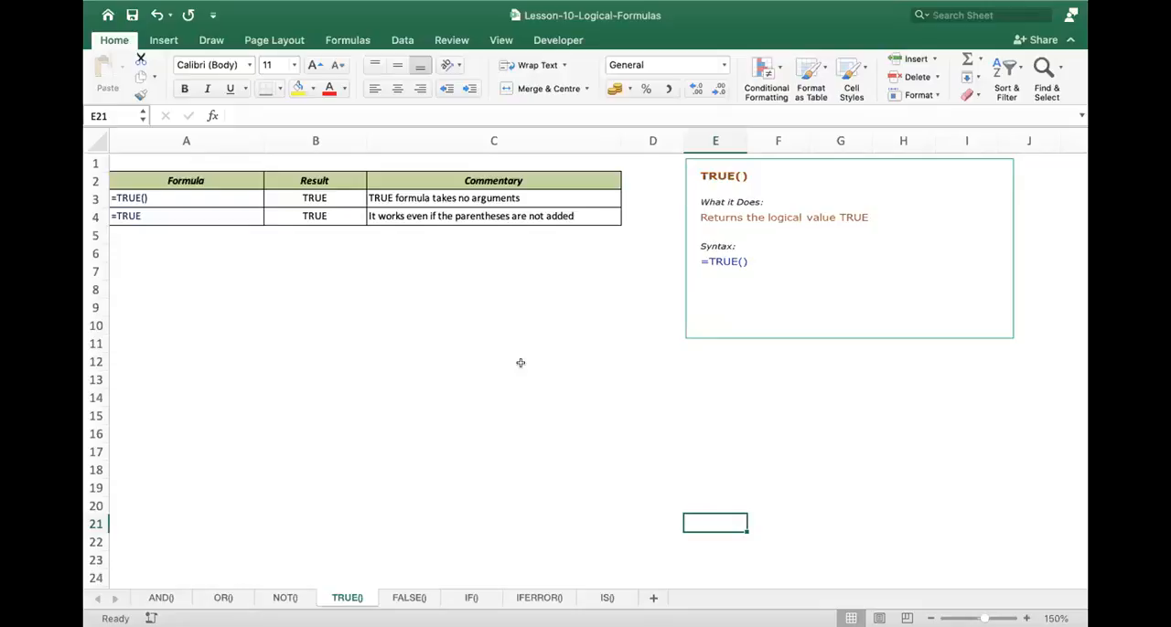
- Open the FALSE() sheet and read its examples and syntax note
left_click(408, 598)
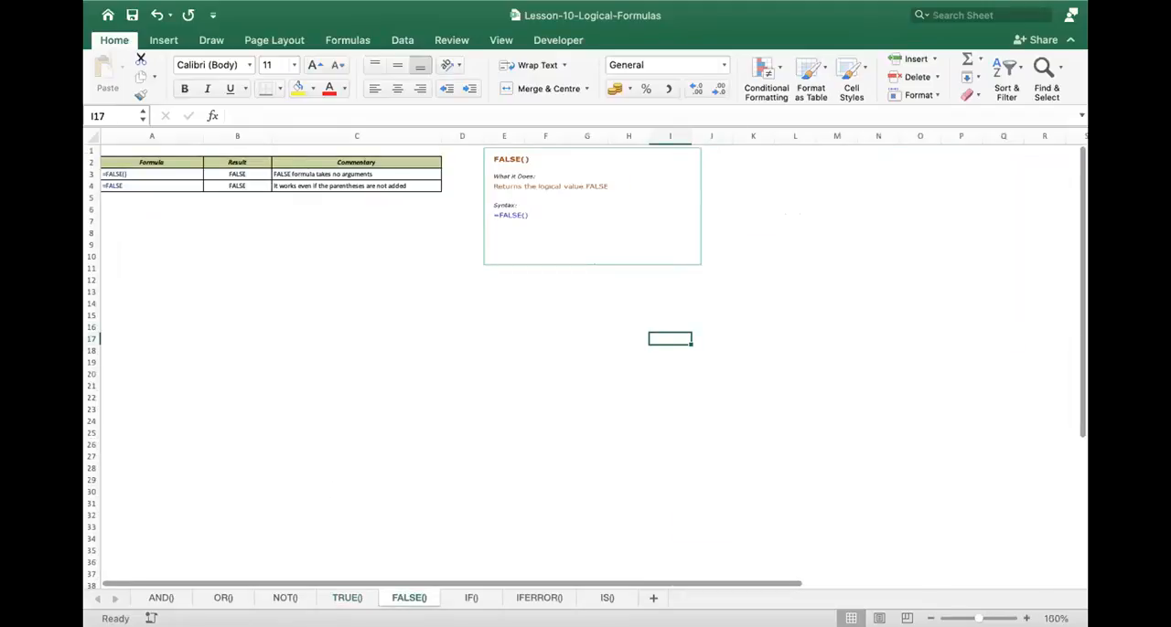
left_click(1027, 619)
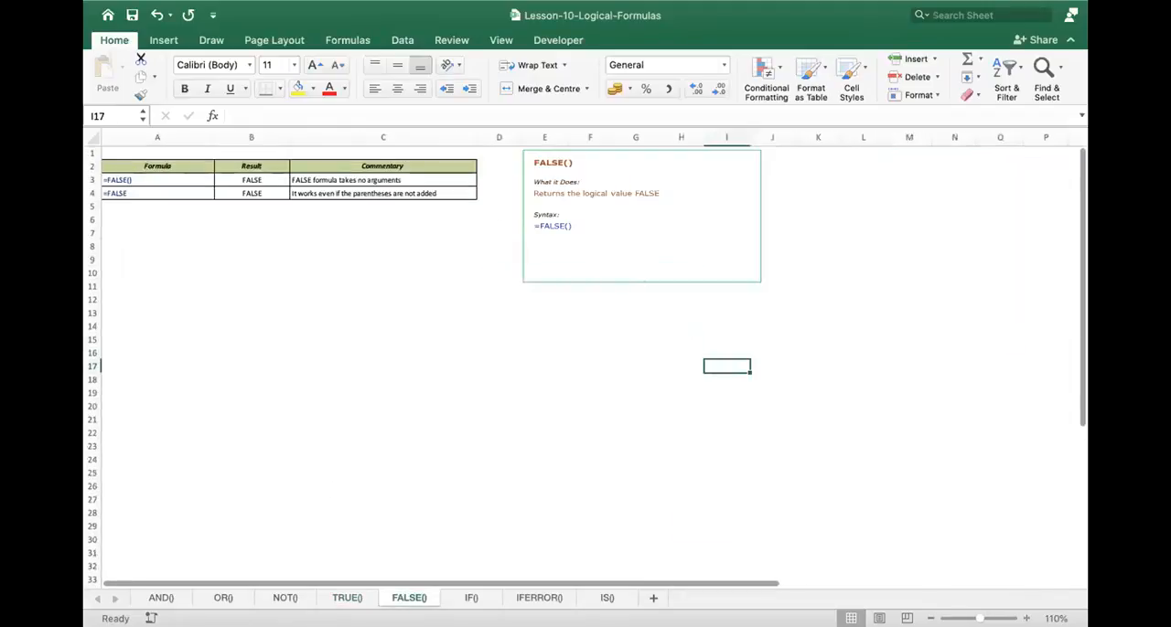
left_click(1026, 619)
left_click(1026, 619)
left_click(1026, 619)
left_click(1026, 619)
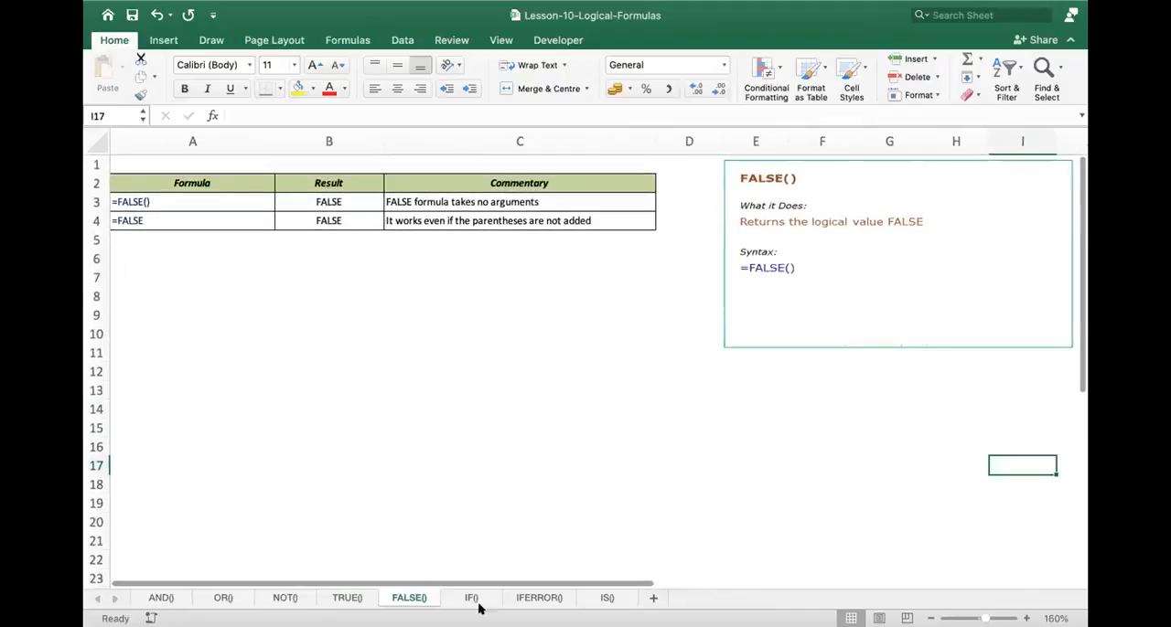
- Open the IS() sheet and trace the cell that the ISBLANK formula in B10 refers to
left_click(605, 597)
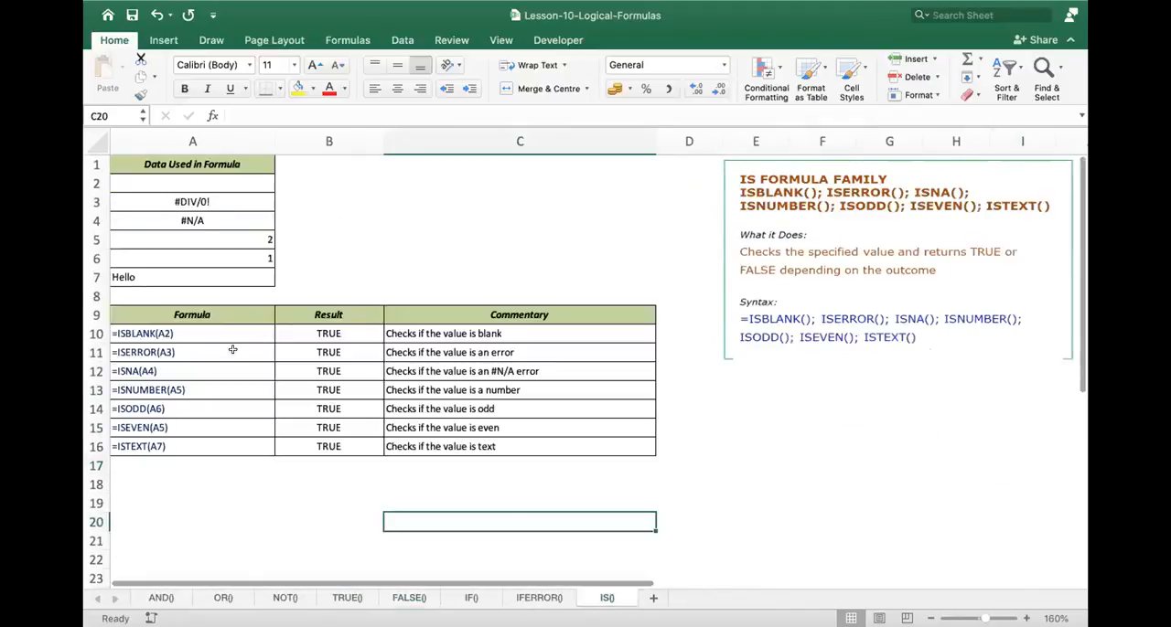
left_click(169, 249)
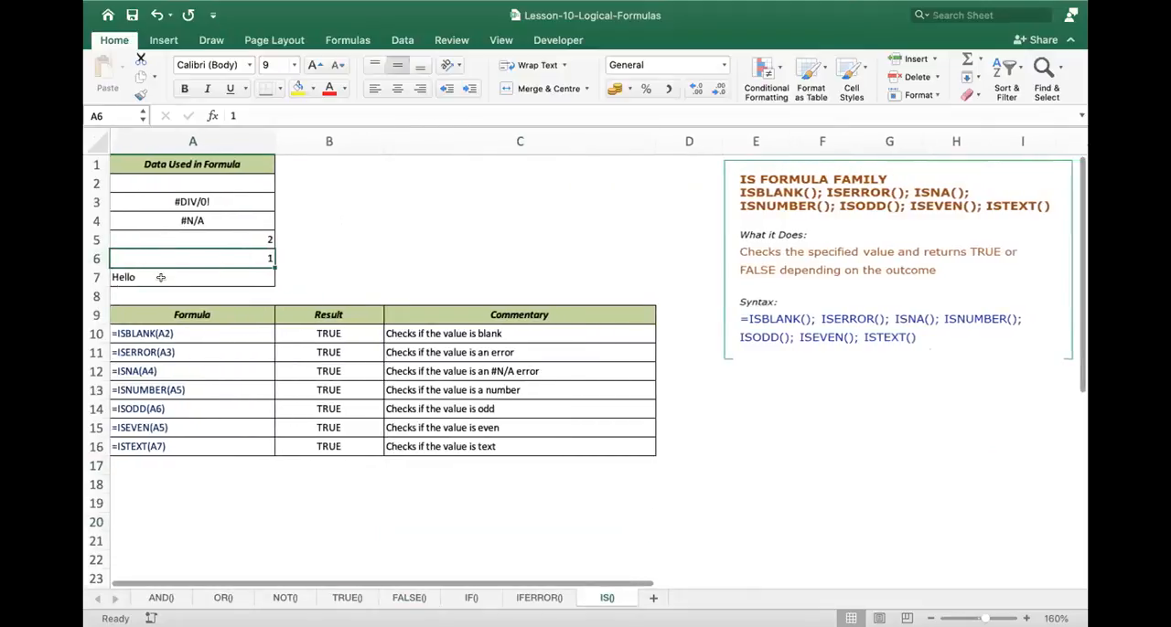
left_click(184, 330)
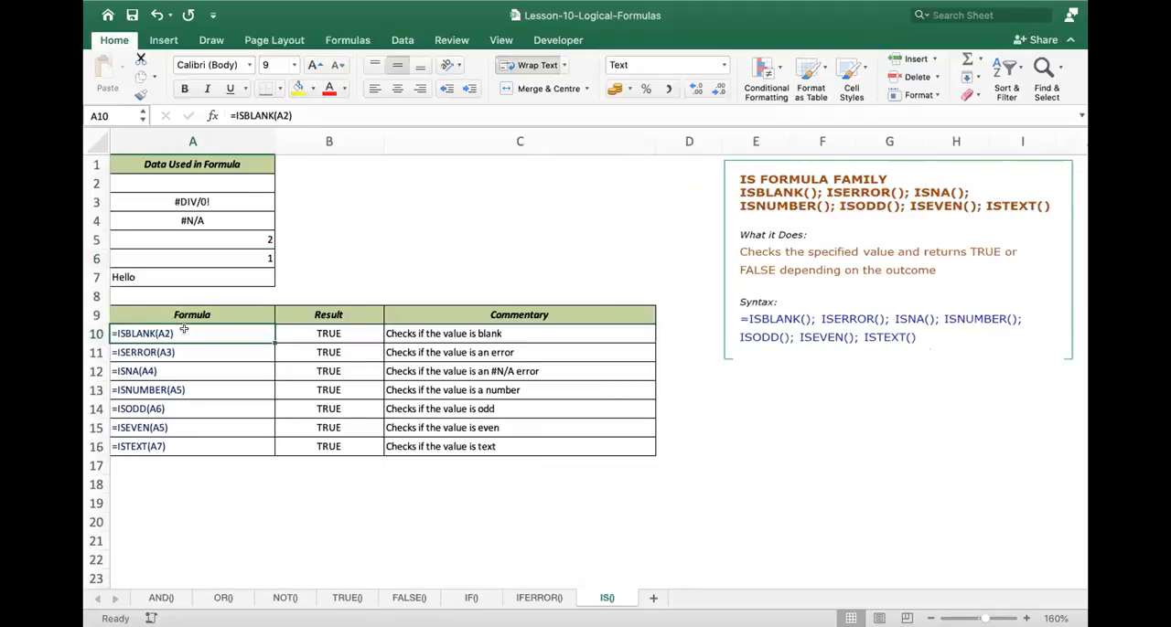
double_click(302, 333)
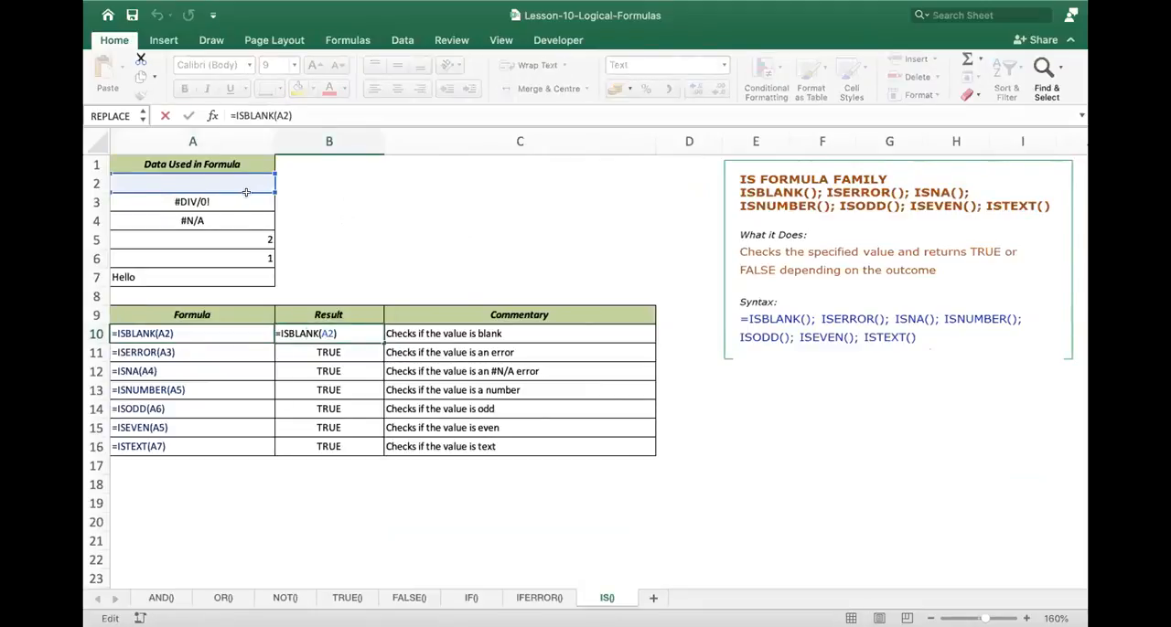
right_click(248, 197)
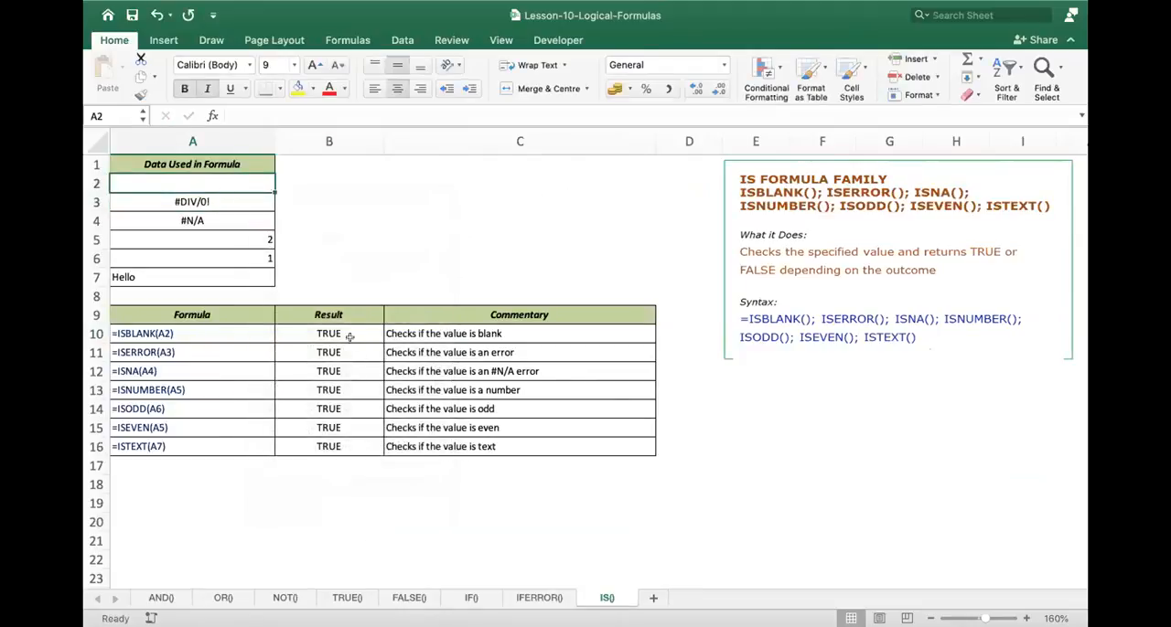
double_click(349, 337)
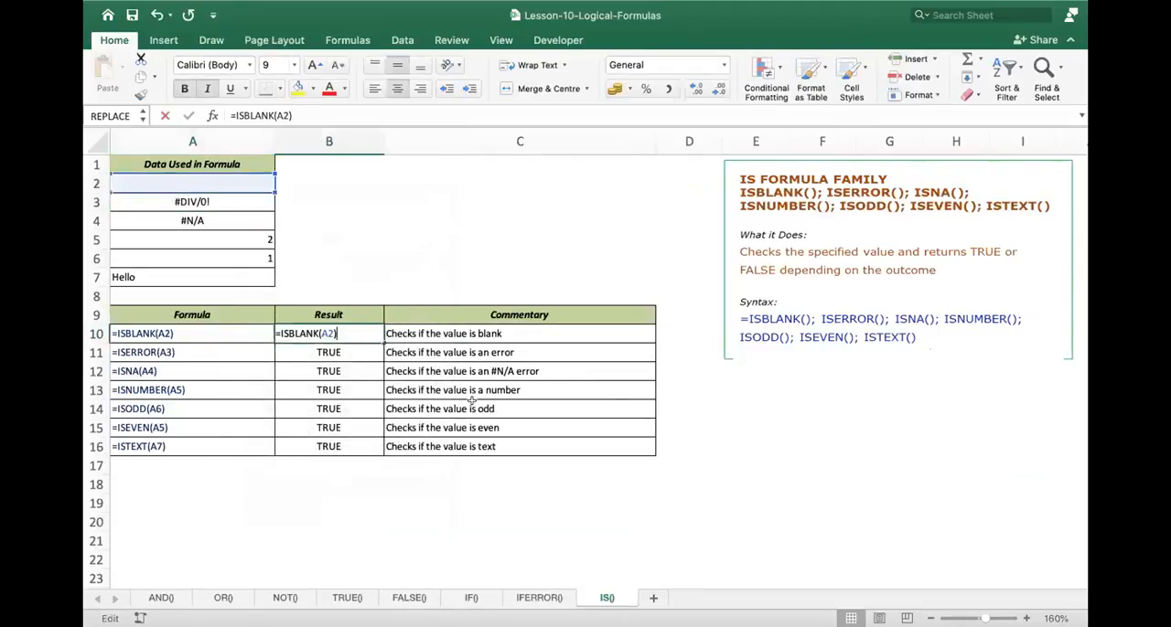
key("Return")
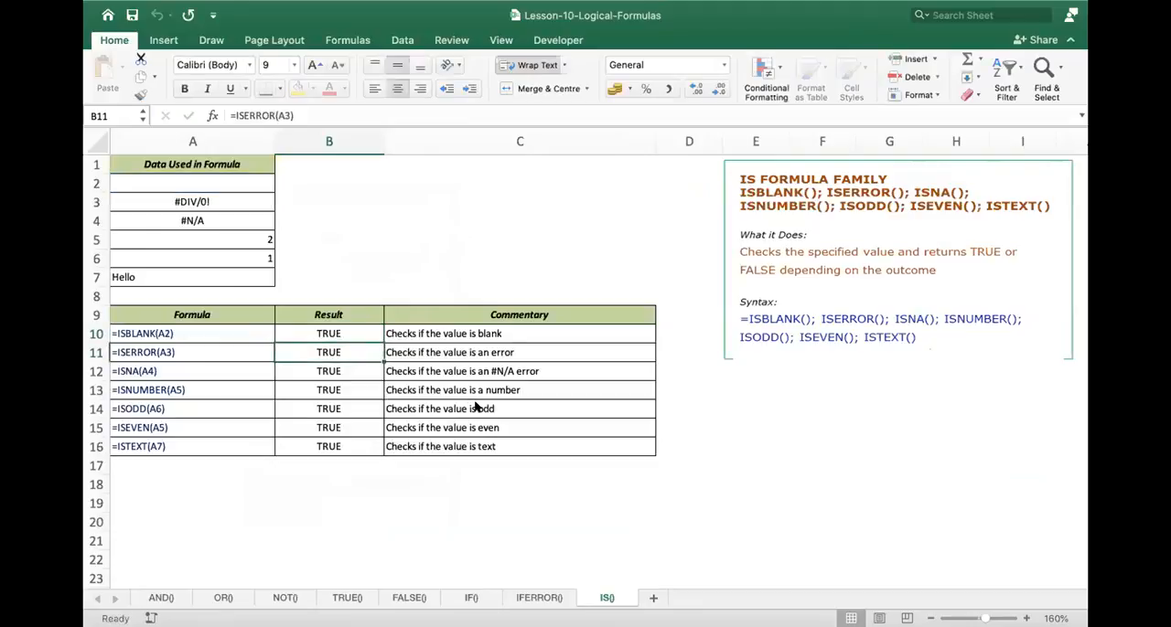
- Inspect the ISERROR formula in B11 and the ISNA formula in B12 with the cells they refer to
double_click(360, 347)
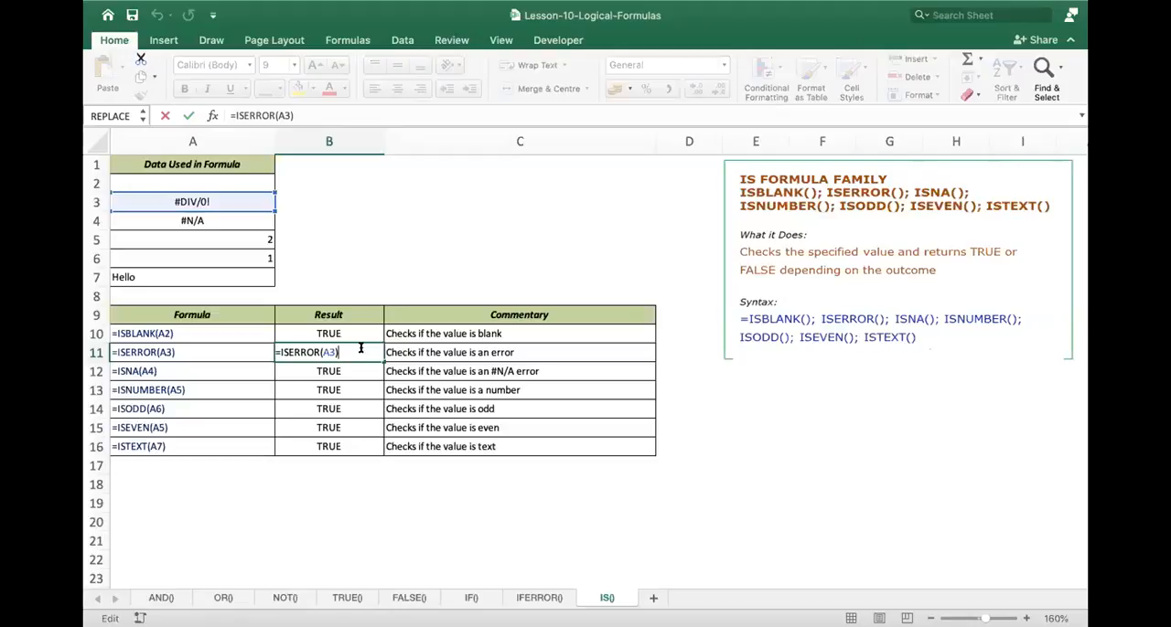
key("Return")
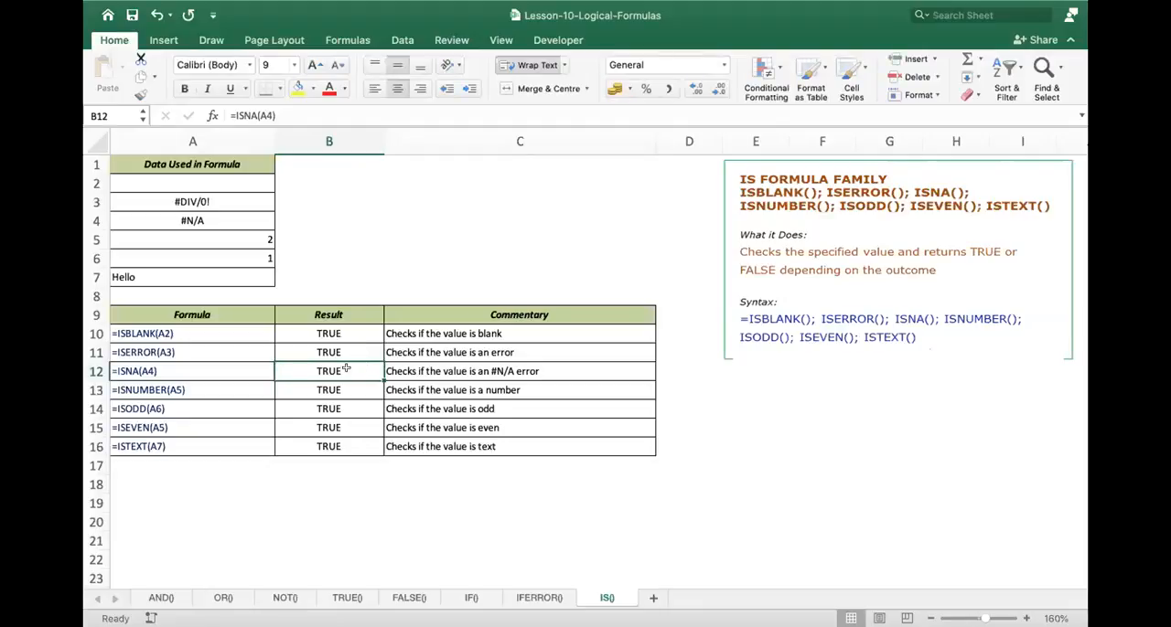
double_click(348, 369)
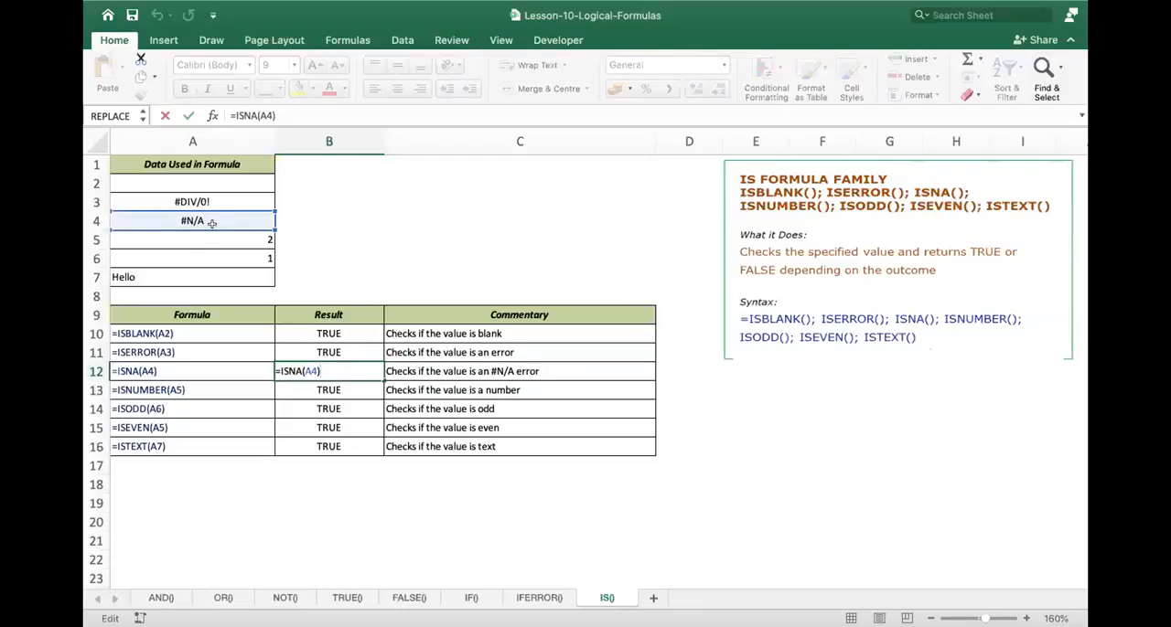
key("Return")
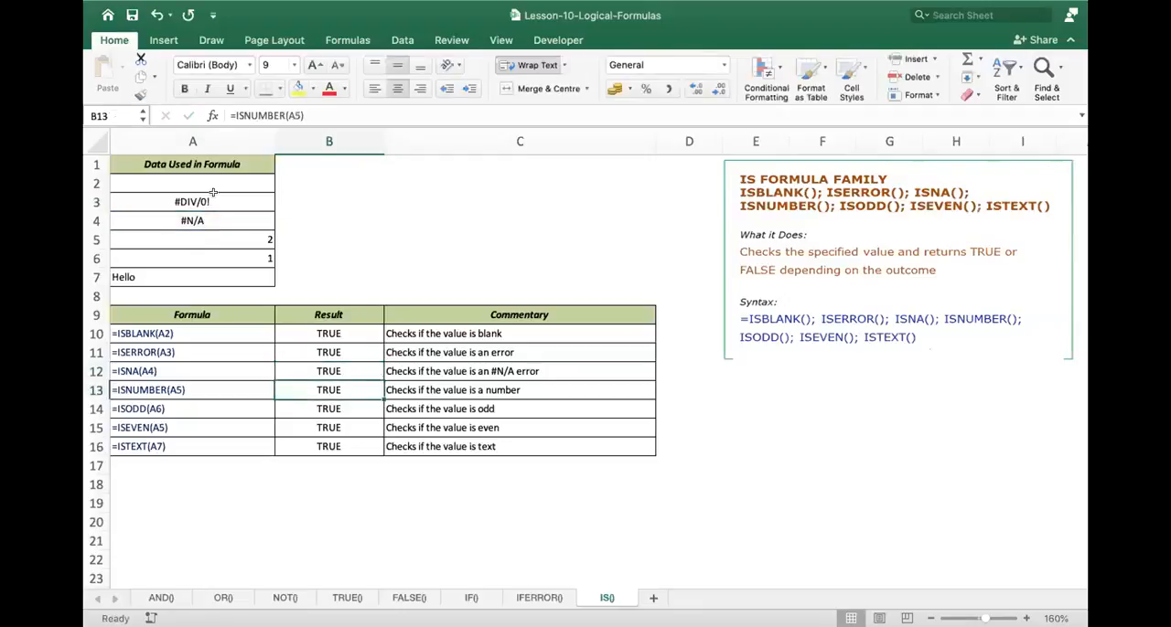
- Enter the test formula =1/0 in cell B3 to demonstrate a division error, and clear the cell again
left_click(213, 200)
left_click(356, 201)
type("=")
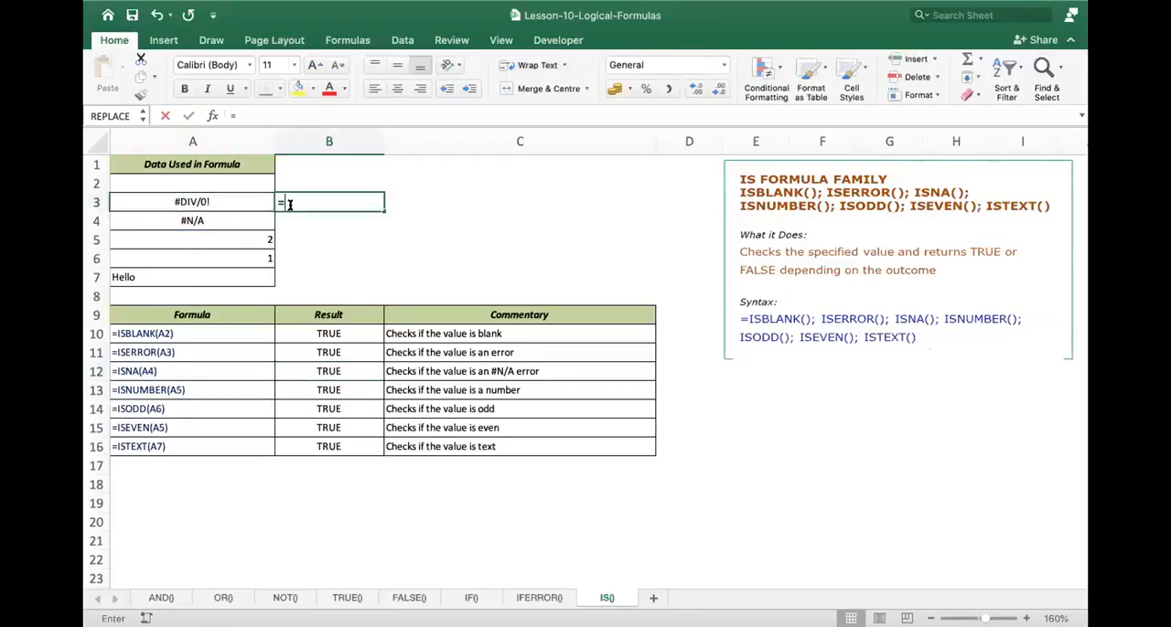
type("1/0")
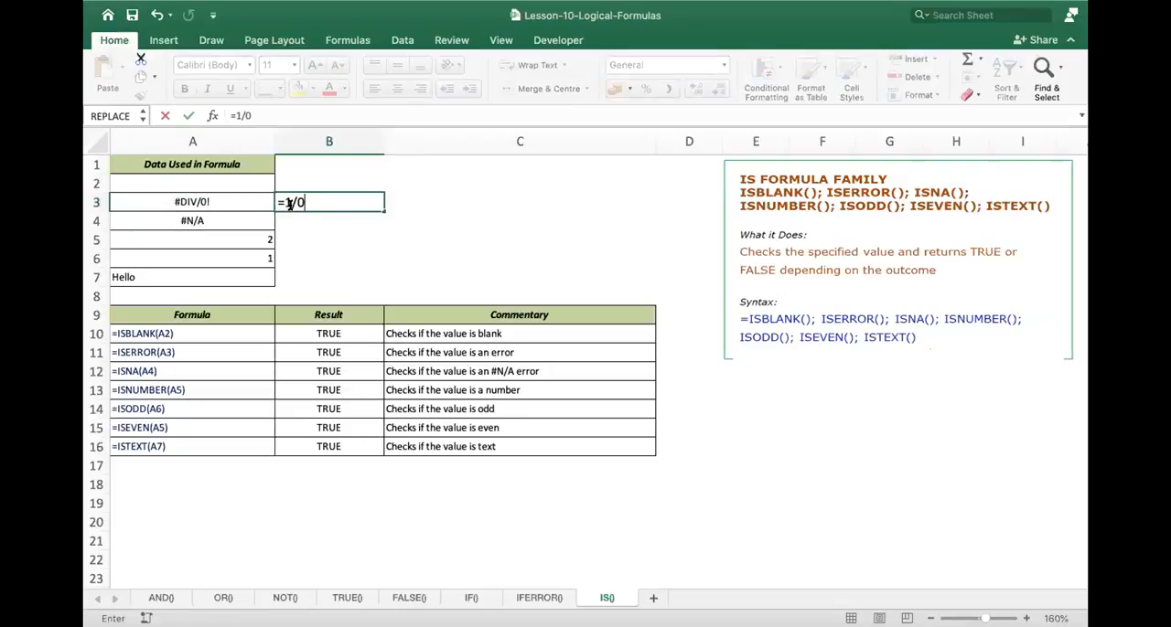
key("Return")
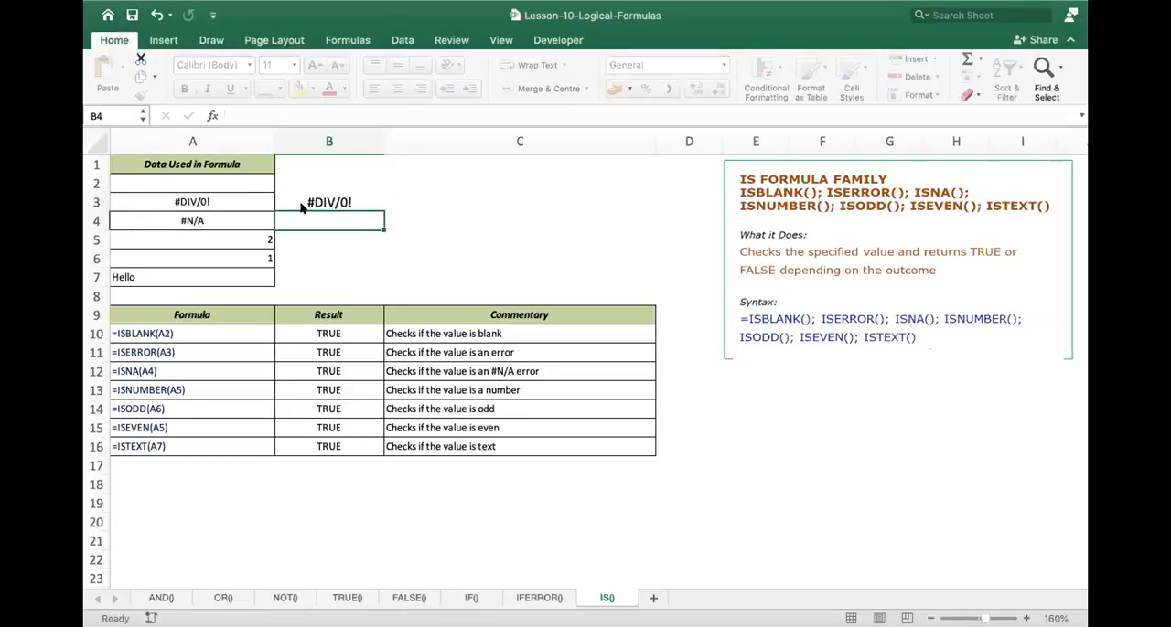
left_click(302, 206)
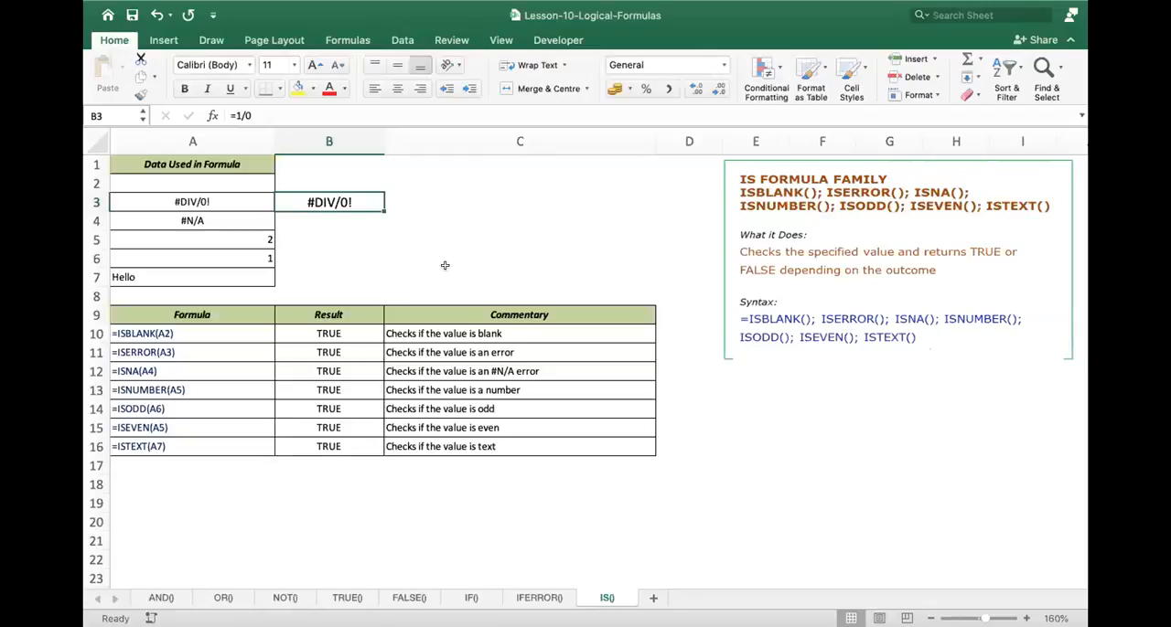
key("Delete")
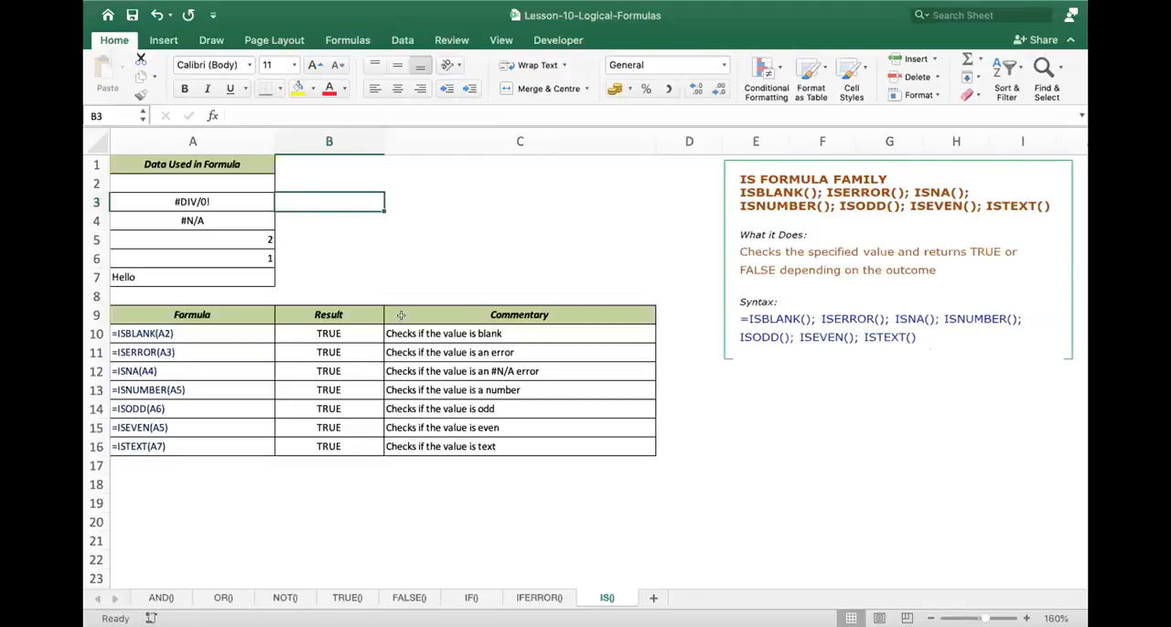
- Inspect the ISNUMBER formula in B13 and the ISODD formula in B14 with the cells they refer to
left_click(350, 390)
double_click(352, 390)
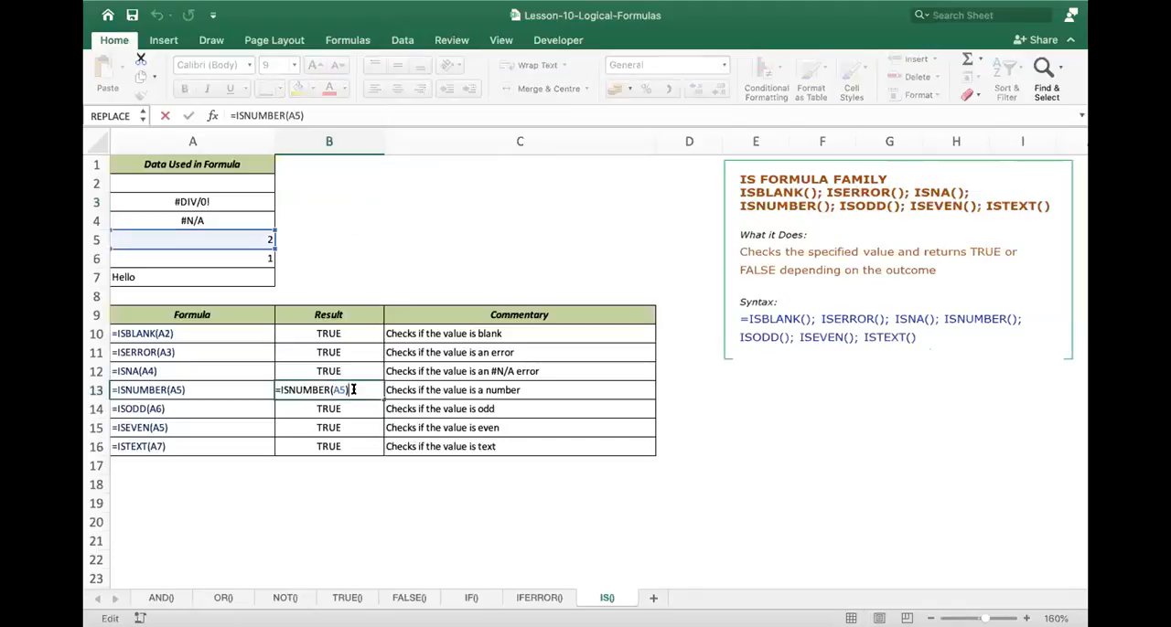
left_click(331, 401)
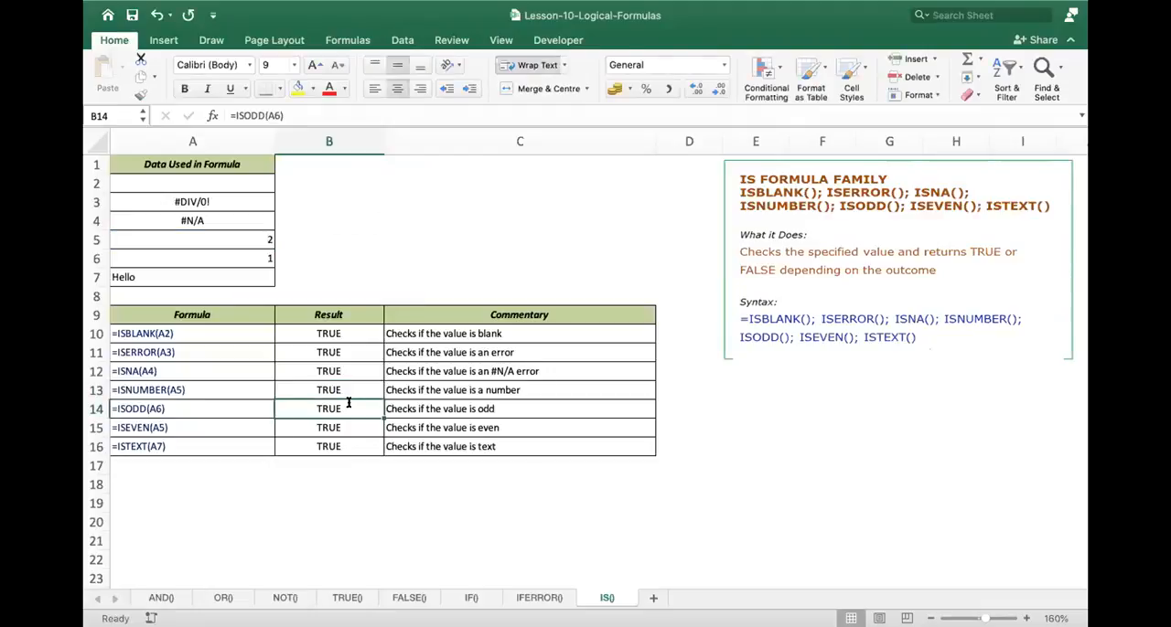
double_click(348, 402)
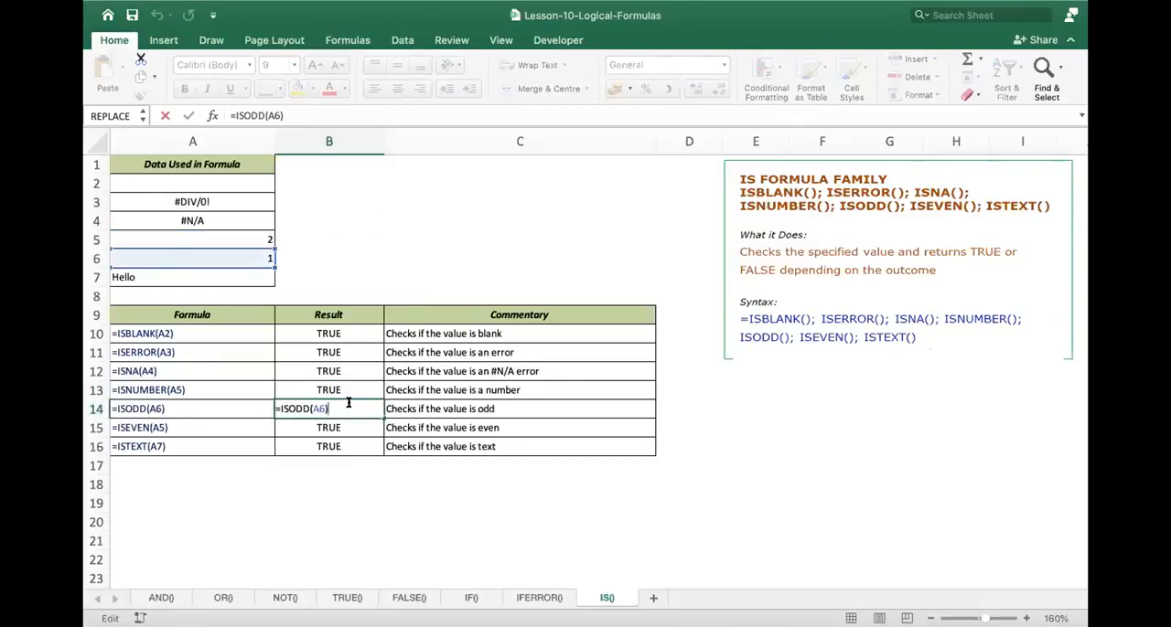
key("Return")
left_click(352, 409)
double_click(350, 406)
key("Escape")
- Change the ISODD formula in B14 to =ISODD(A5) so that it tests the even number
double_click(348, 403)
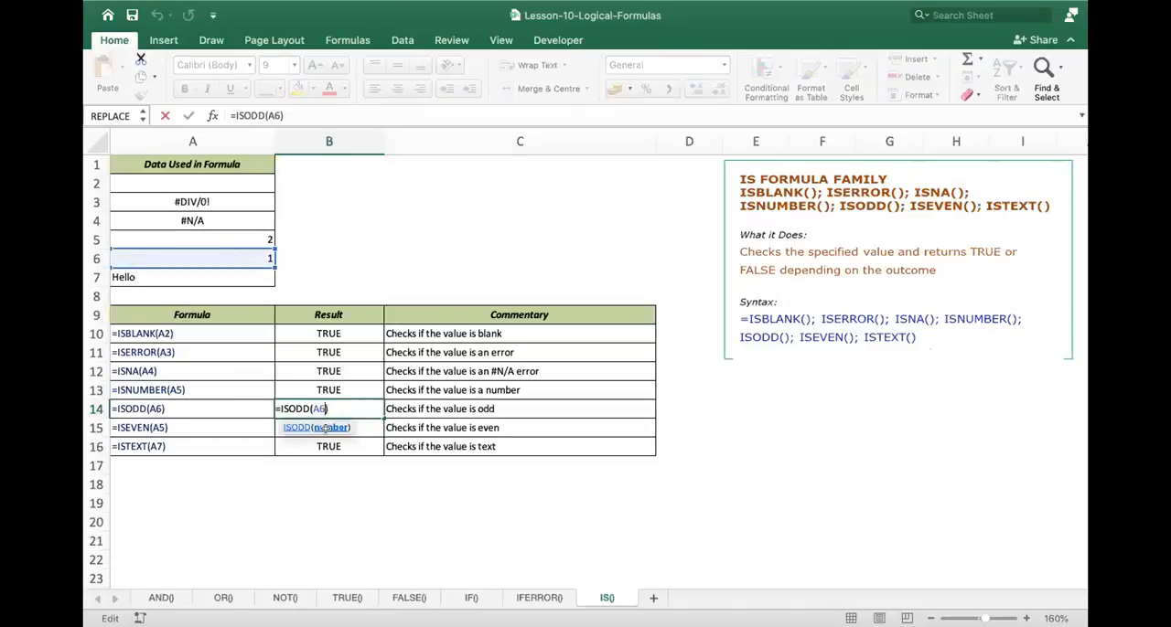
key("BackSpace")
key("BackSpace")
type("A5")
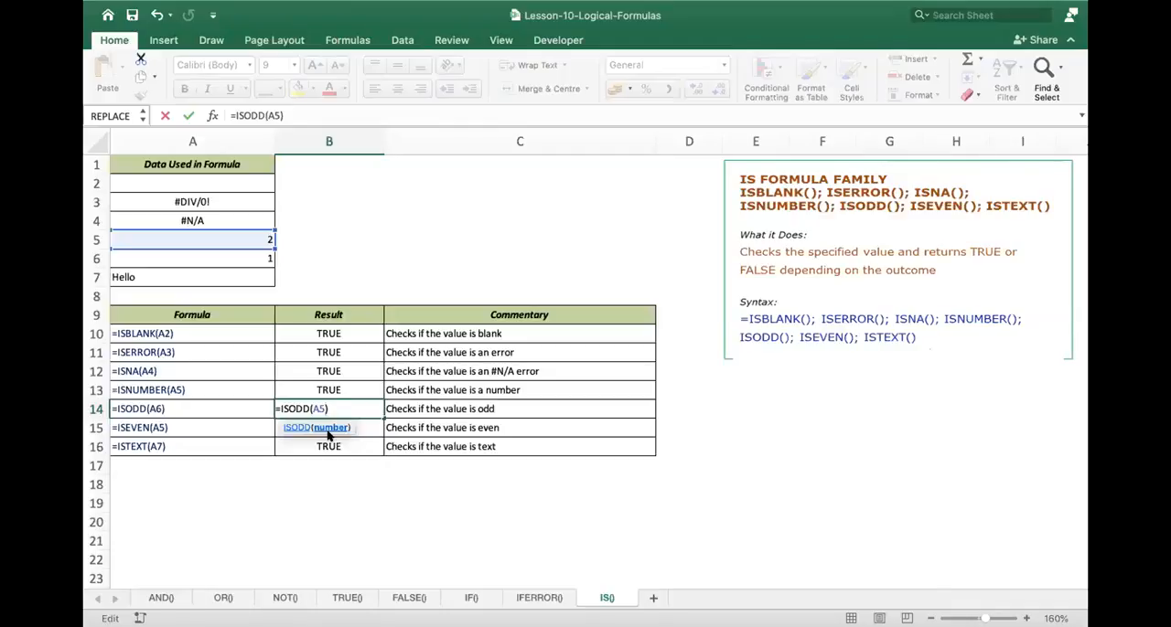
key("Return")
left_click(327, 413)
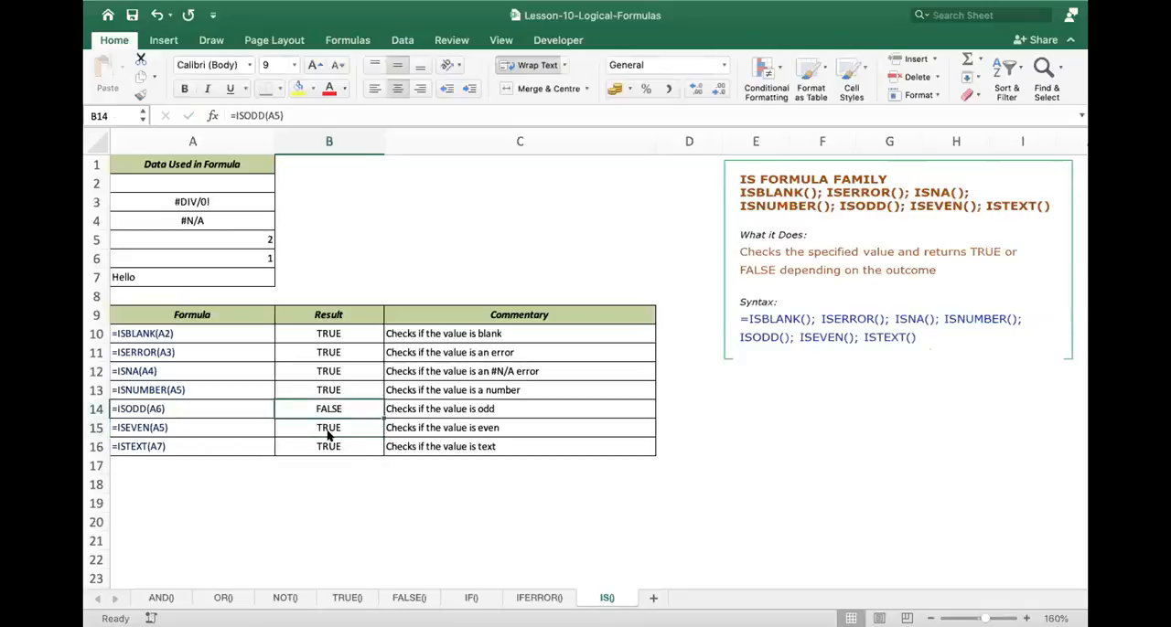
- Restore the formula in B14 to =ISODD(A6)
double_click(346, 409)
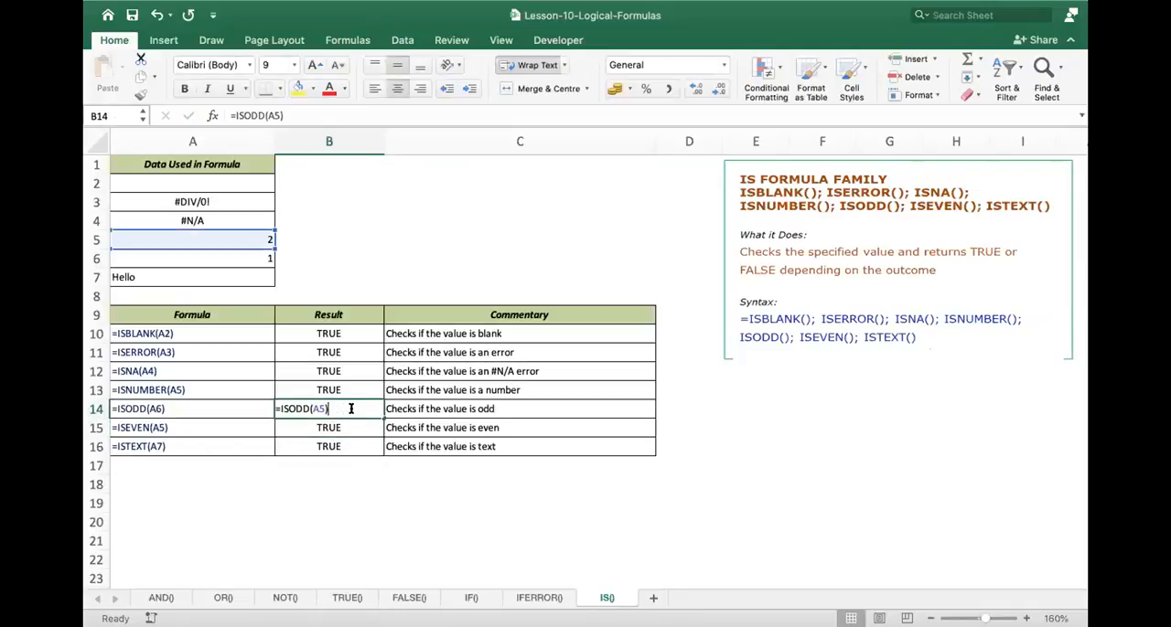
left_click(324, 408)
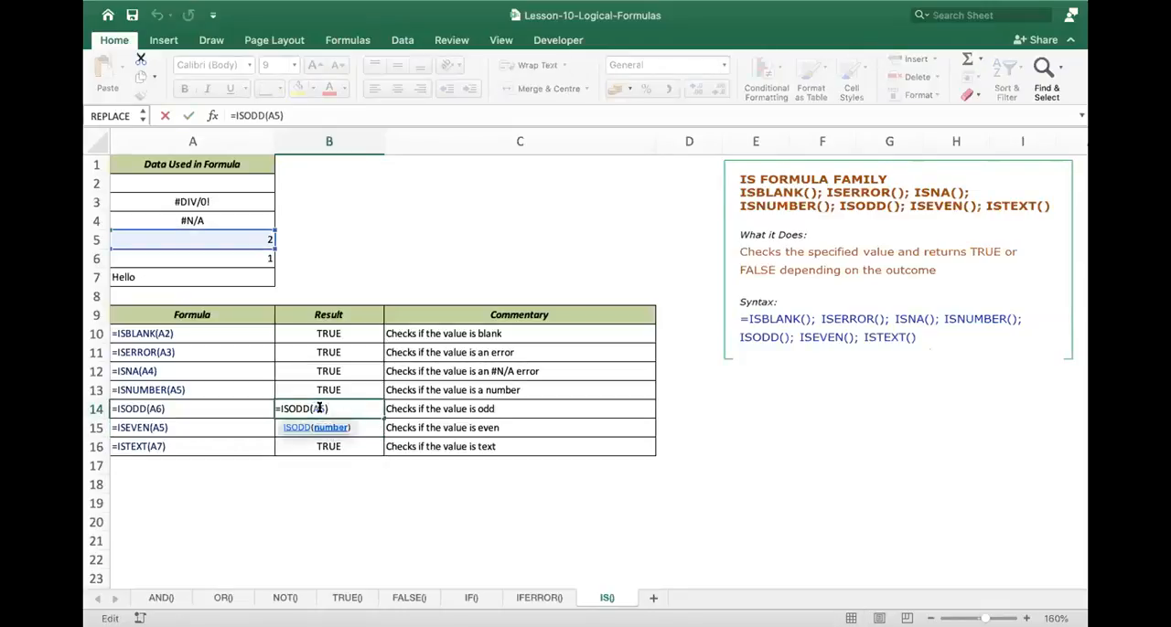
key("BackSpace")
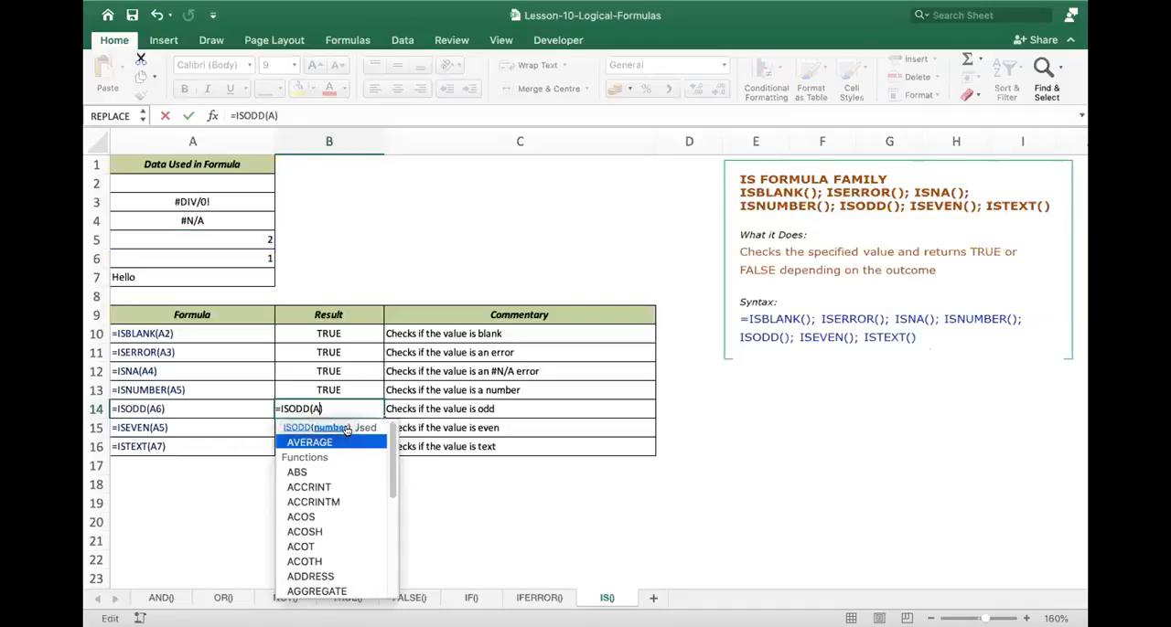
type("6")
key("Return")
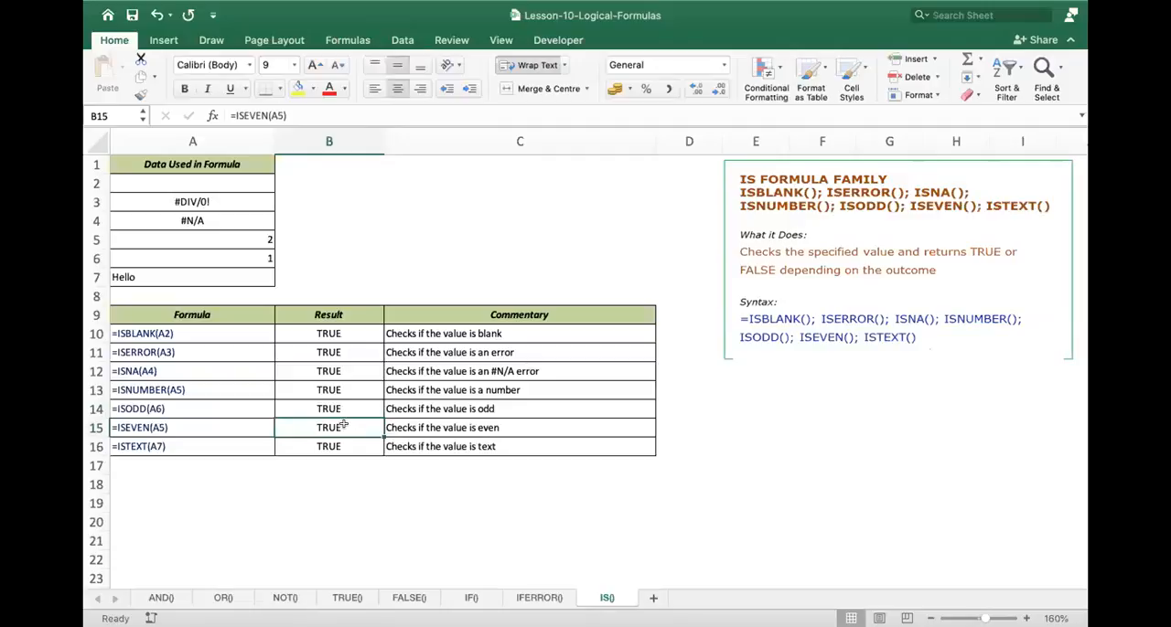
- Inspect the ISEVEN formula in B15 and the ISTEXT formula in B16 with the cells they refer to
double_click(343, 427)
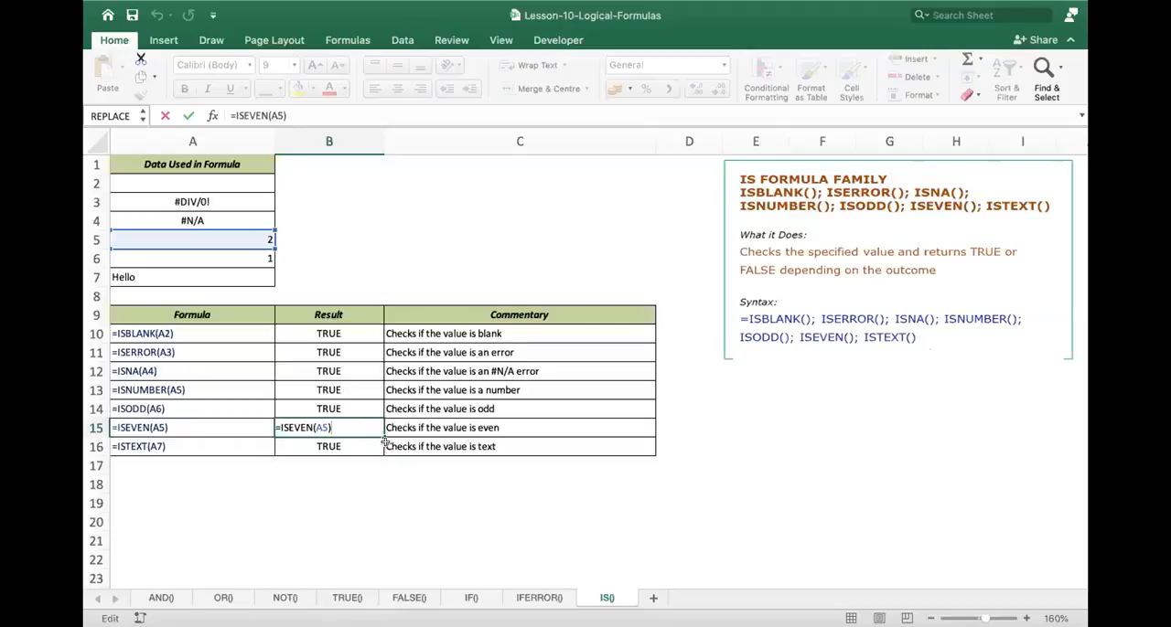
key("Return")
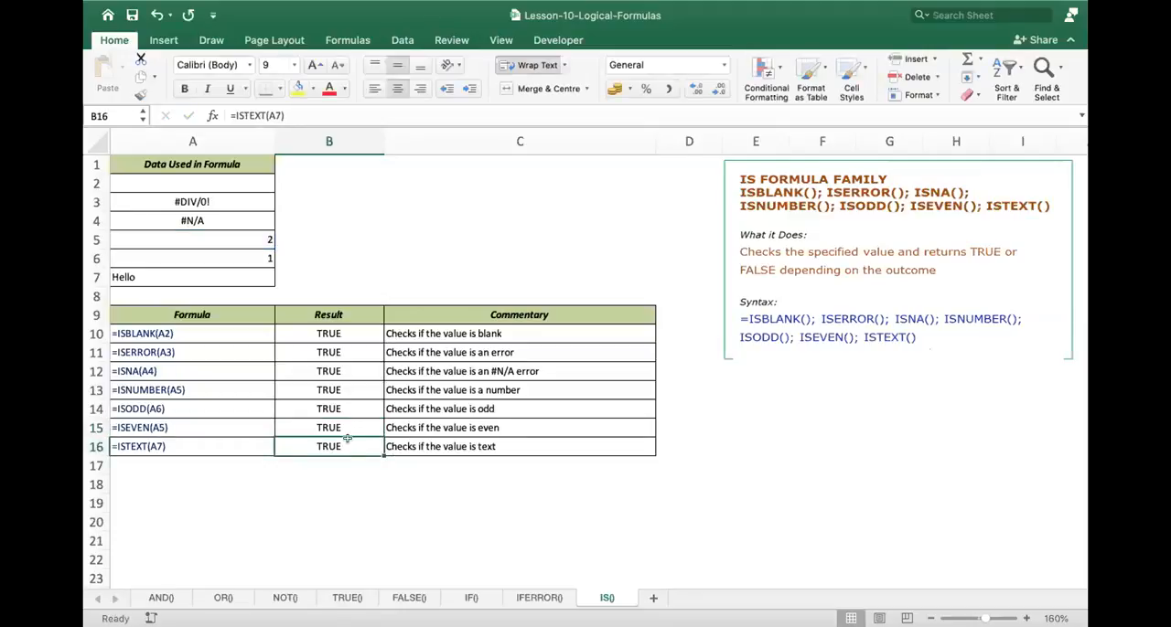
double_click(348, 445)
key("Return")
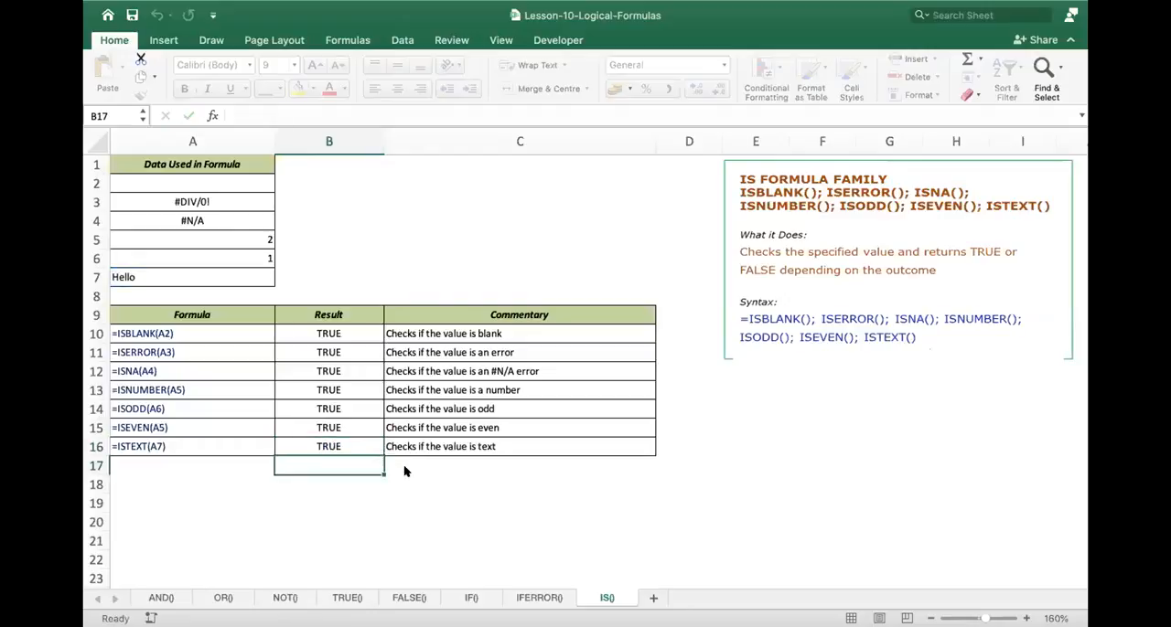
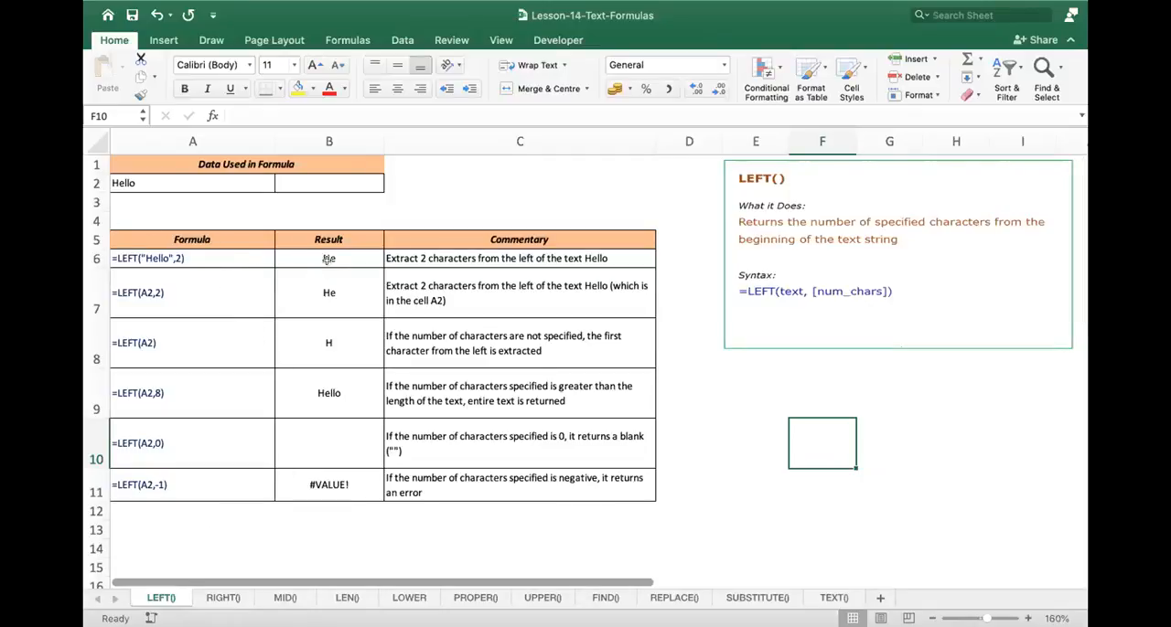
- Inspect the source text in A2 of the LEFT() sheet and the LEFT formula in B6
left_click(181, 180)
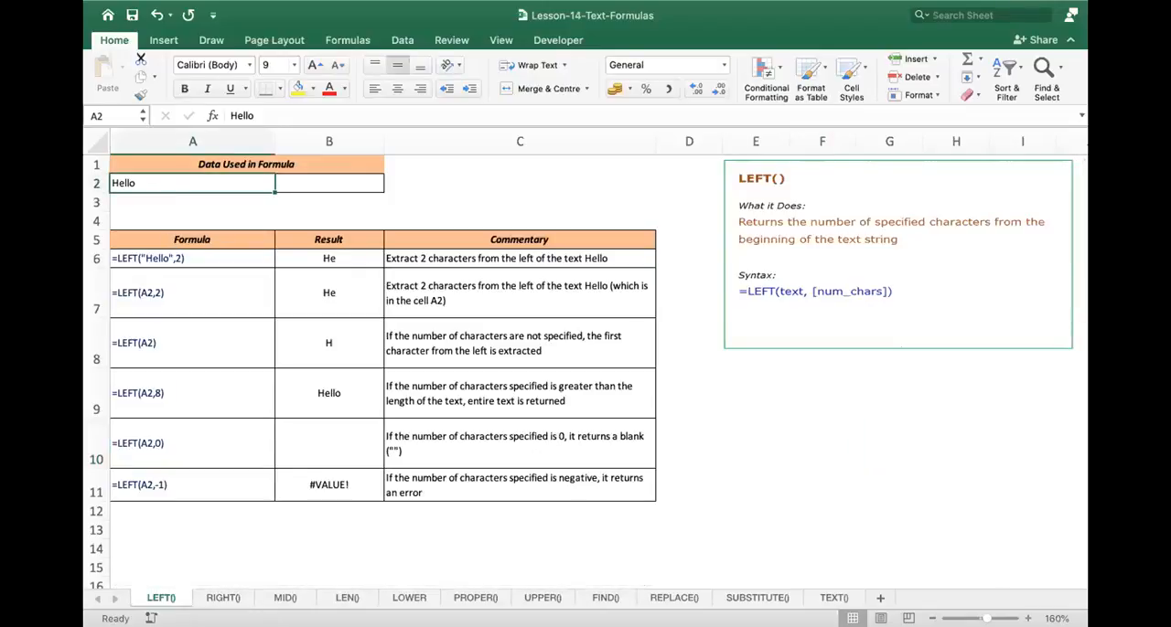
scroll(561, 406, "up", 1)
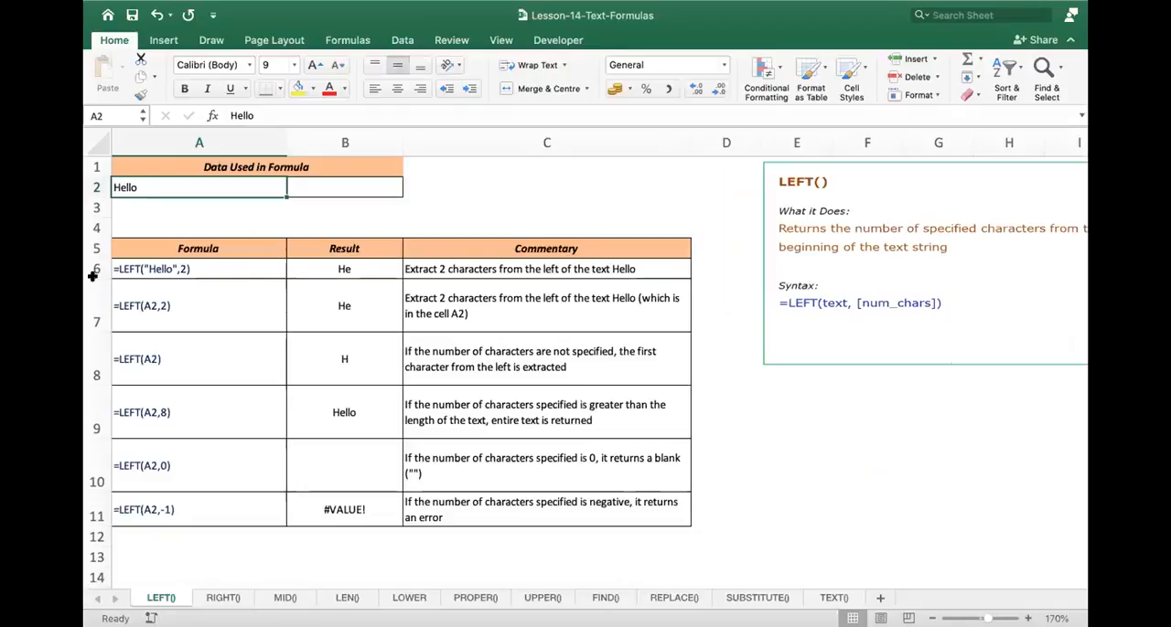
double_click(344, 267)
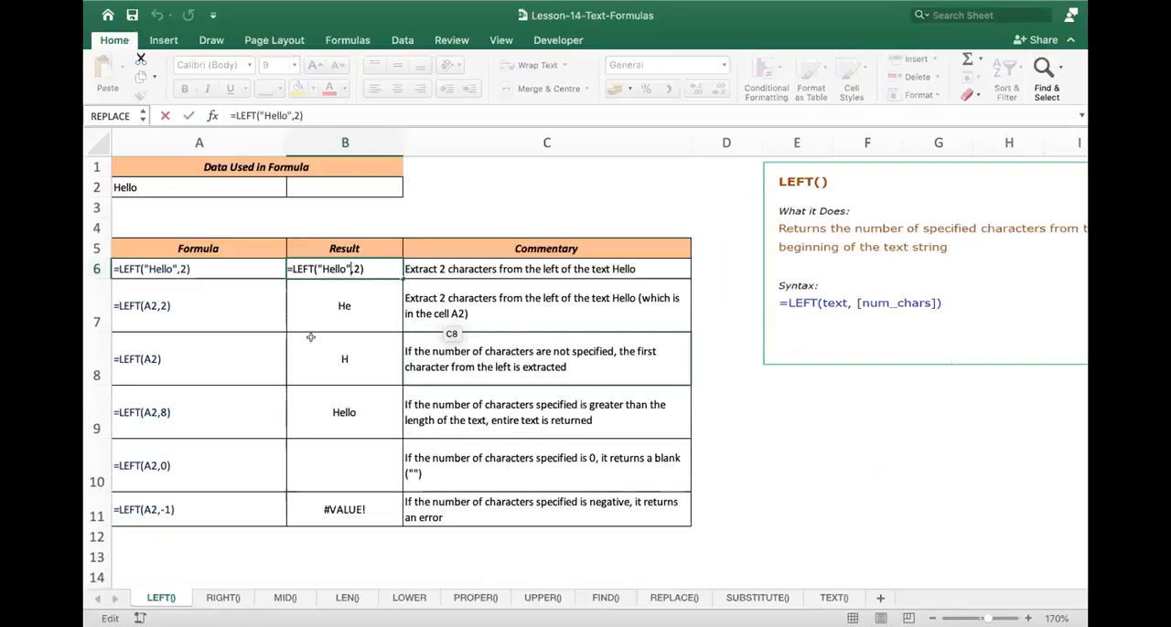
key("Return")
- Inspect the LEFT formulas in B7 and B8 with the cell they refer to
double_click(342, 306)
key("Escape")
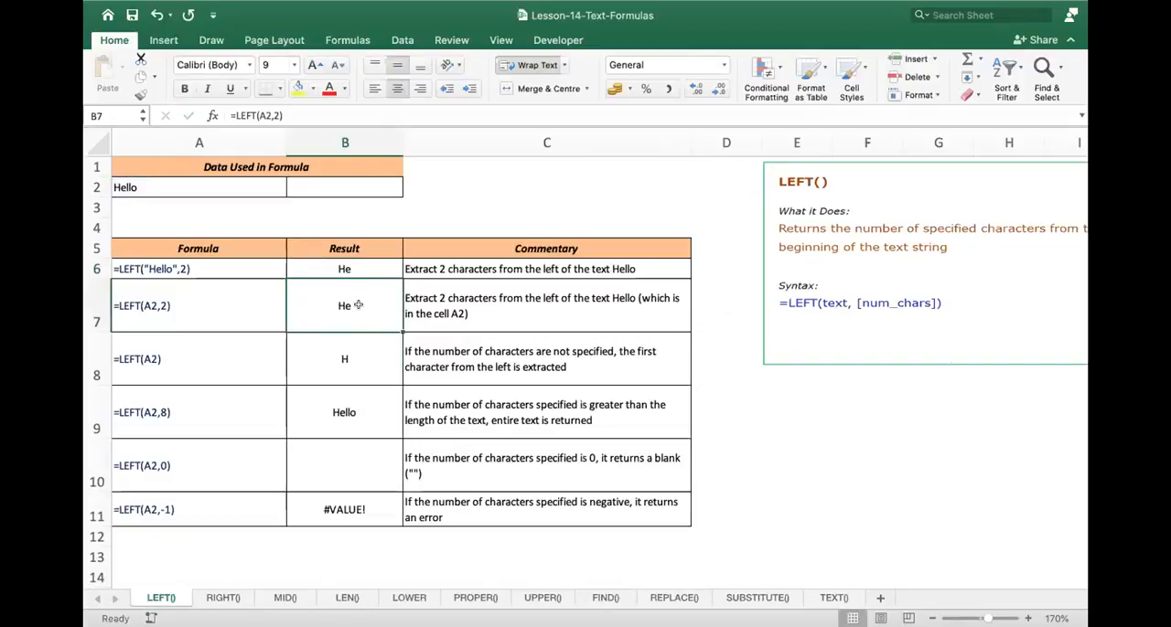
double_click(358, 305)
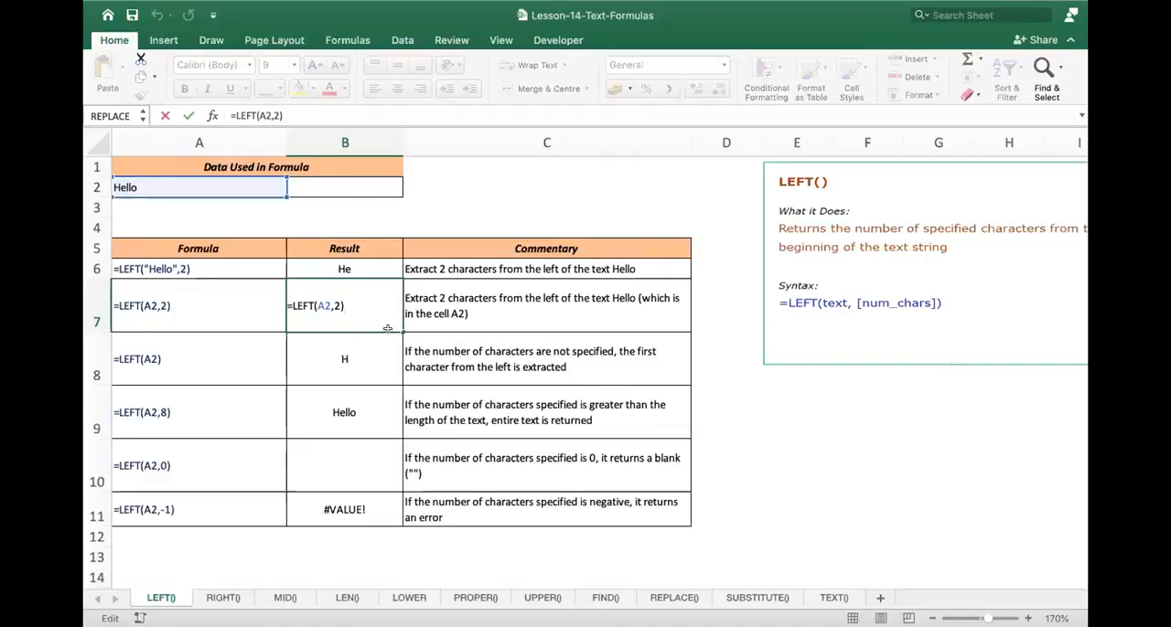
key("Return")
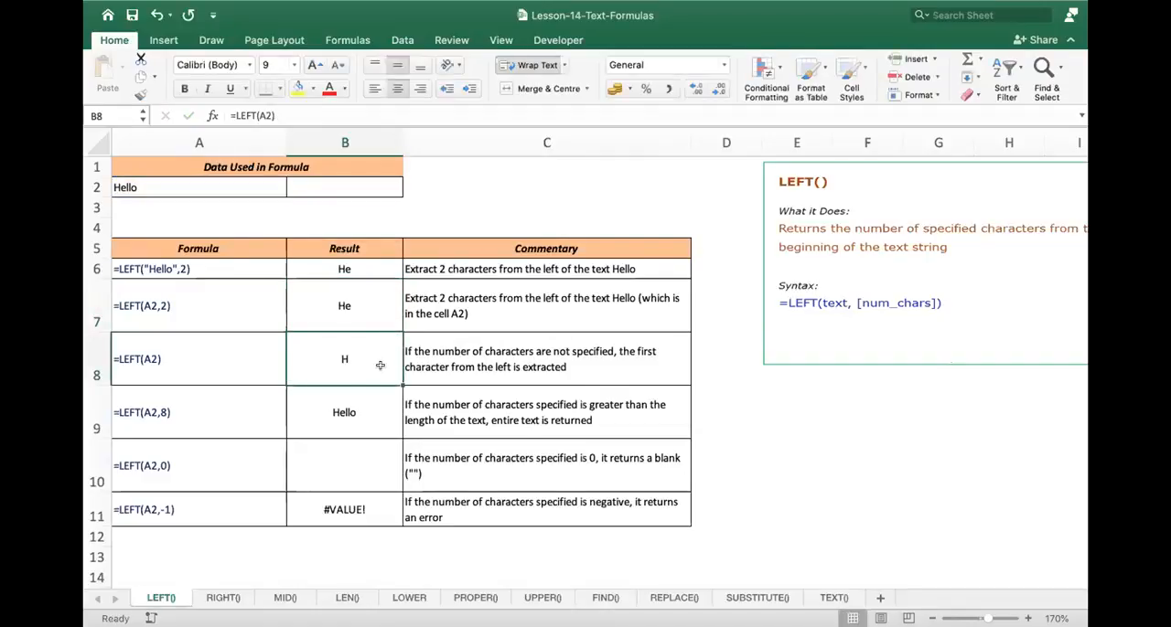
double_click(360, 356)
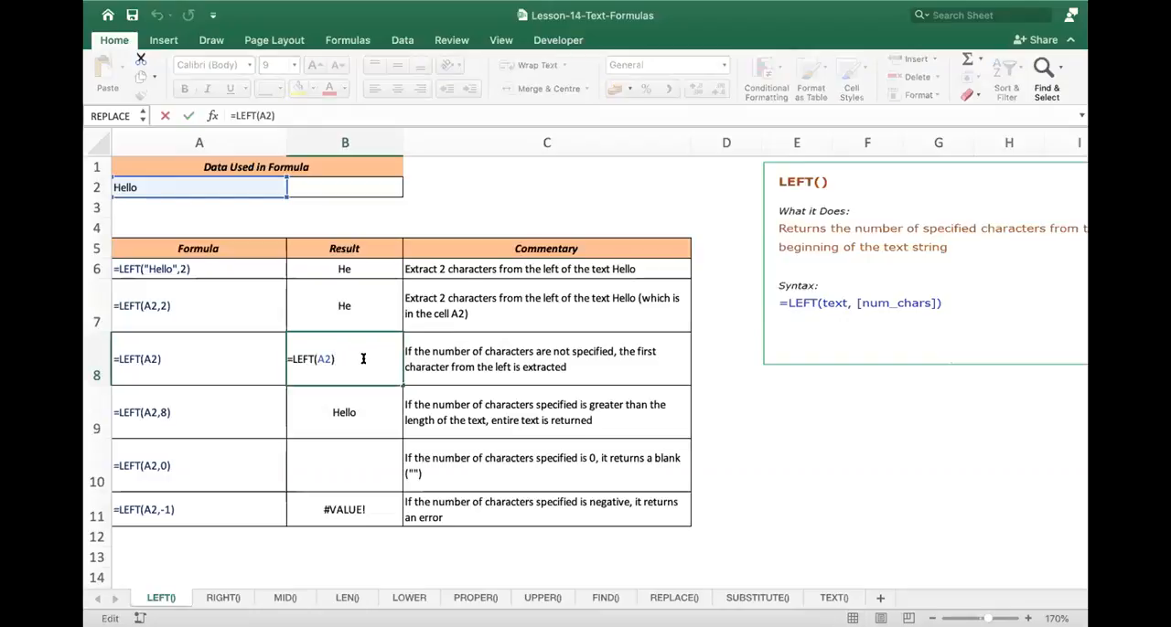
key("Return")
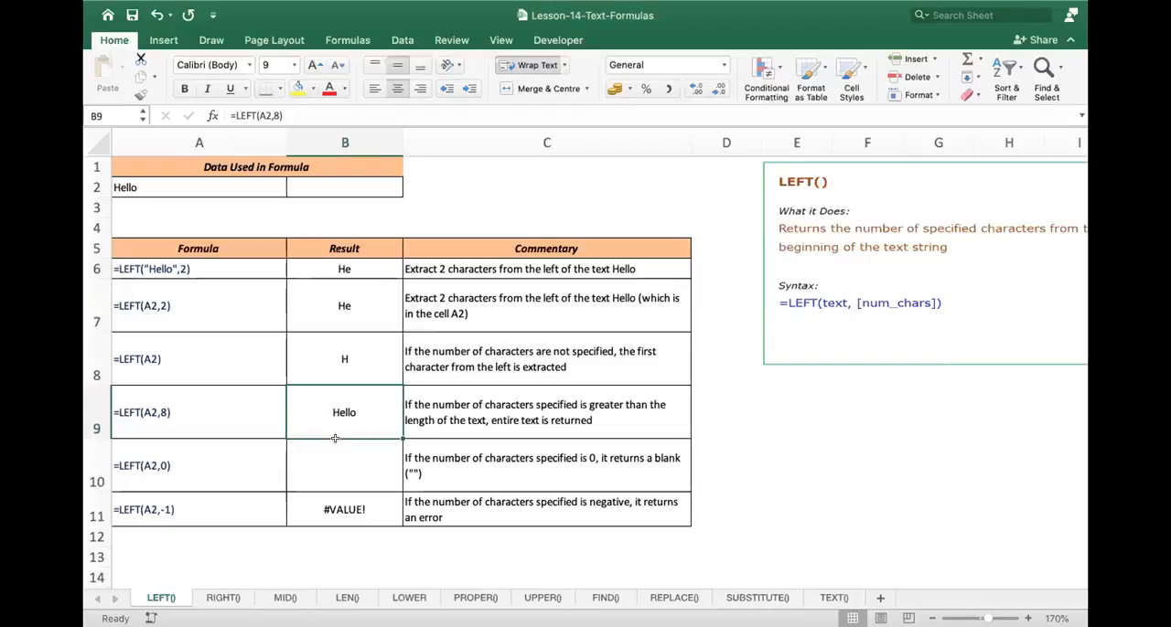
key("Up")
key("Up")
key("Up")
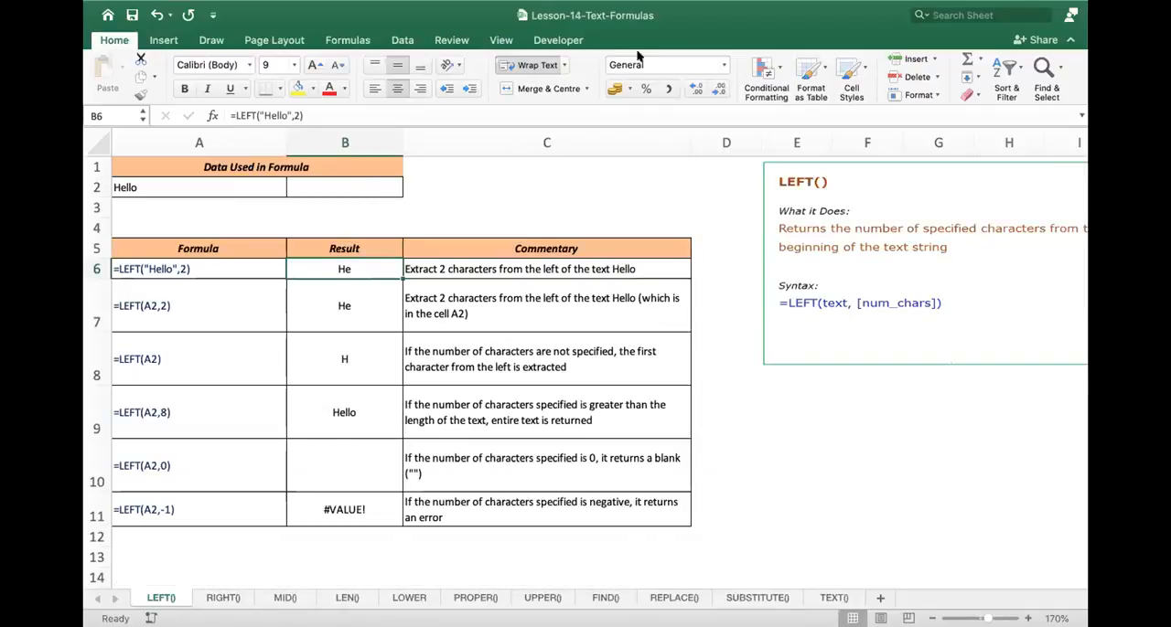
- Replace the source text in A2 of the LEFT() sheet with a person's first name
left_click(628, 503)
left_click(214, 176)
double_click(214, 179)
key("Escape")
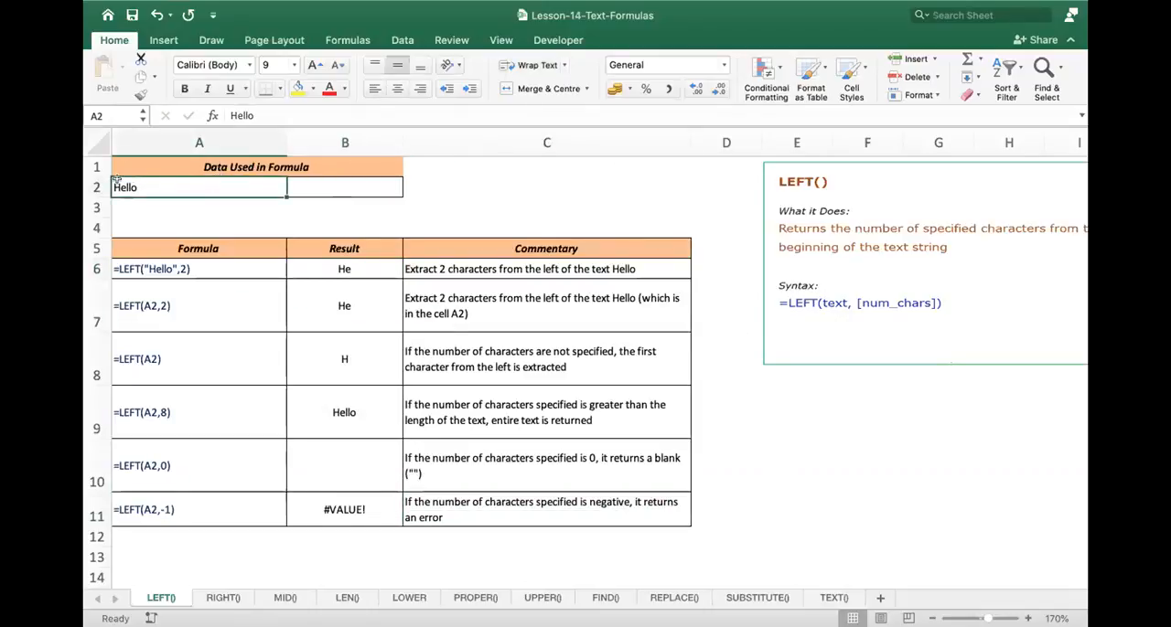
double_click(162, 184)
key("Escape")
double_click(148, 186)
key("BackSpace")
key("BackSpace")
key("BackSpace")
key("BackSpace")
key("BackSpace")
type("Rashi")
key("Return")
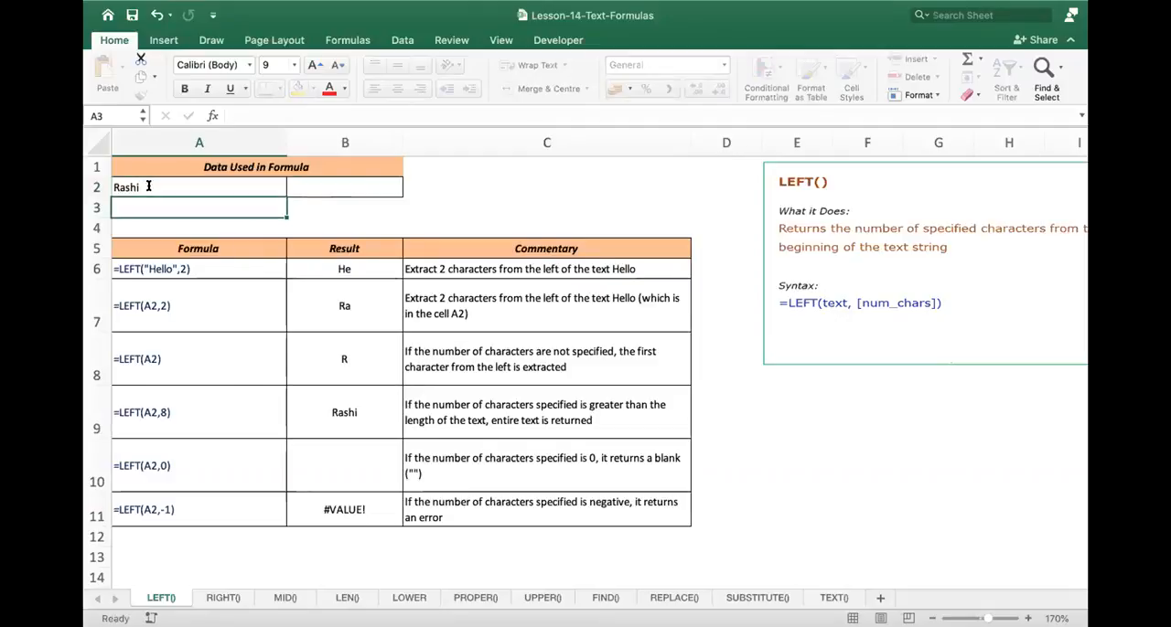
- Compare the hard-coded LEFT formula in B6 with the cell-reference formulas in B7 and B8
double_click(366, 269)
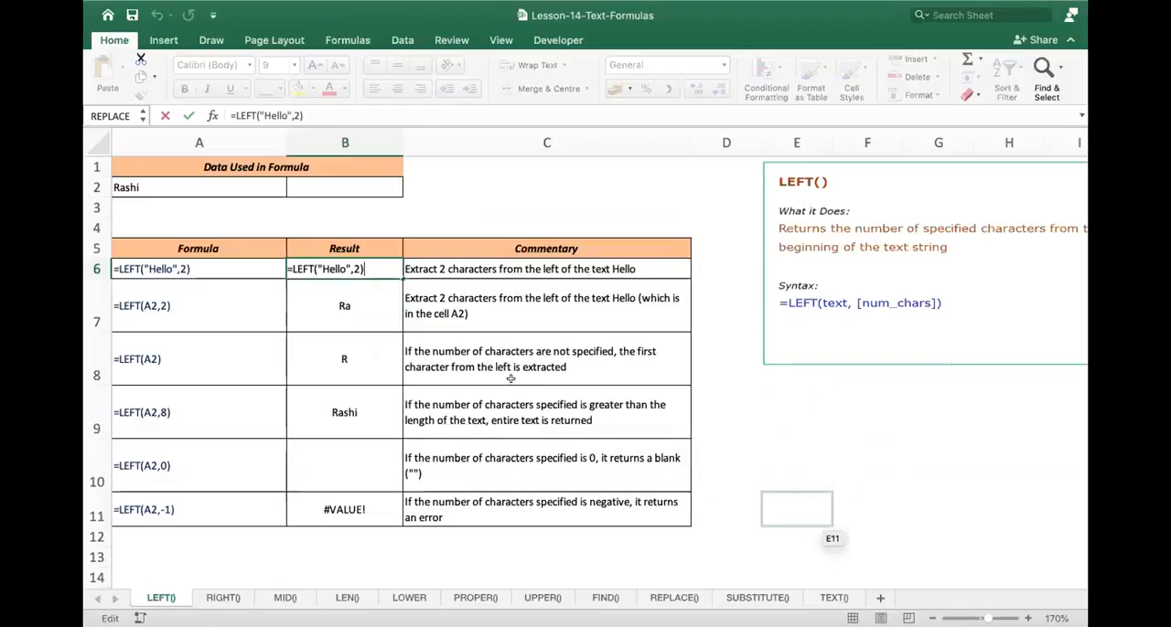
left_click(356, 307)
double_click(356, 307)
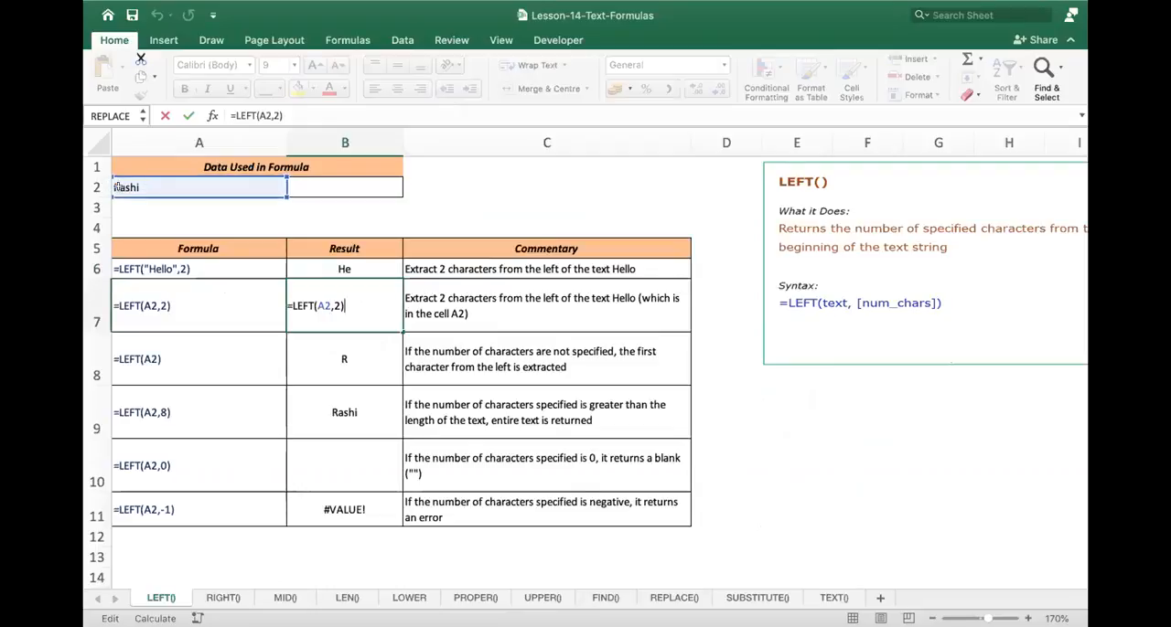
key("Return")
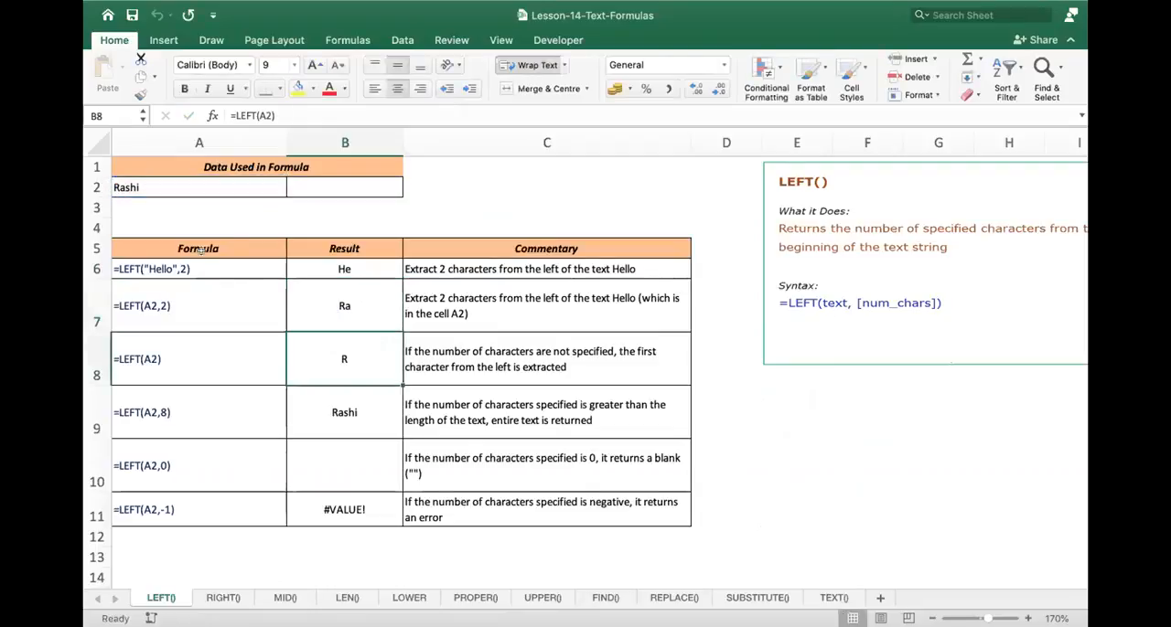
double_click(358, 362)
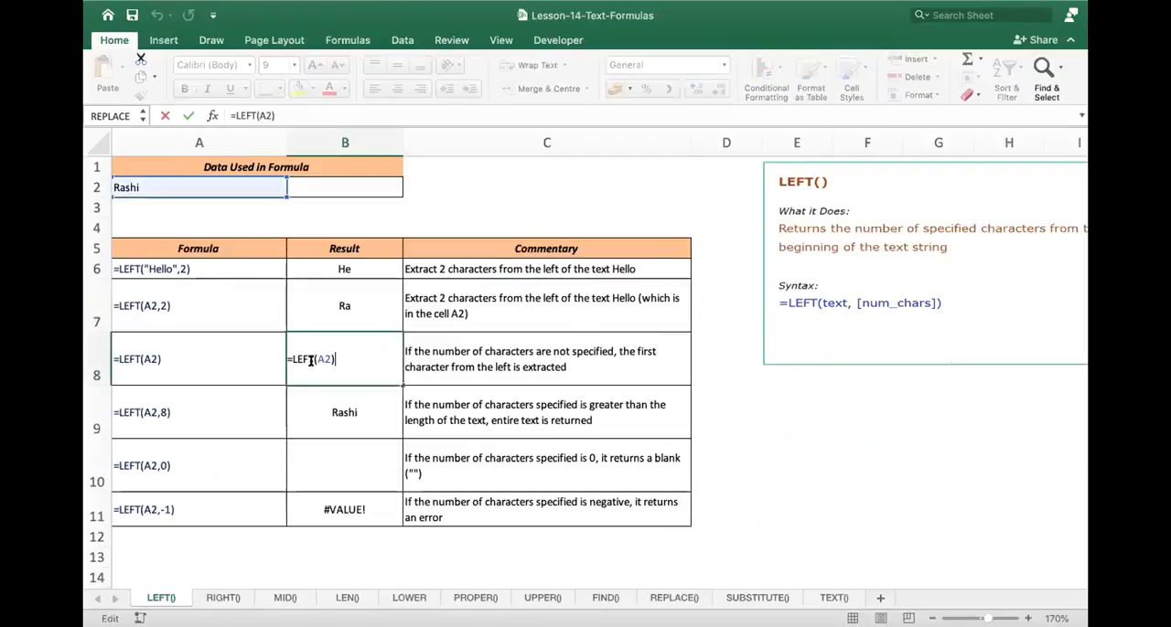
double_click(345, 305)
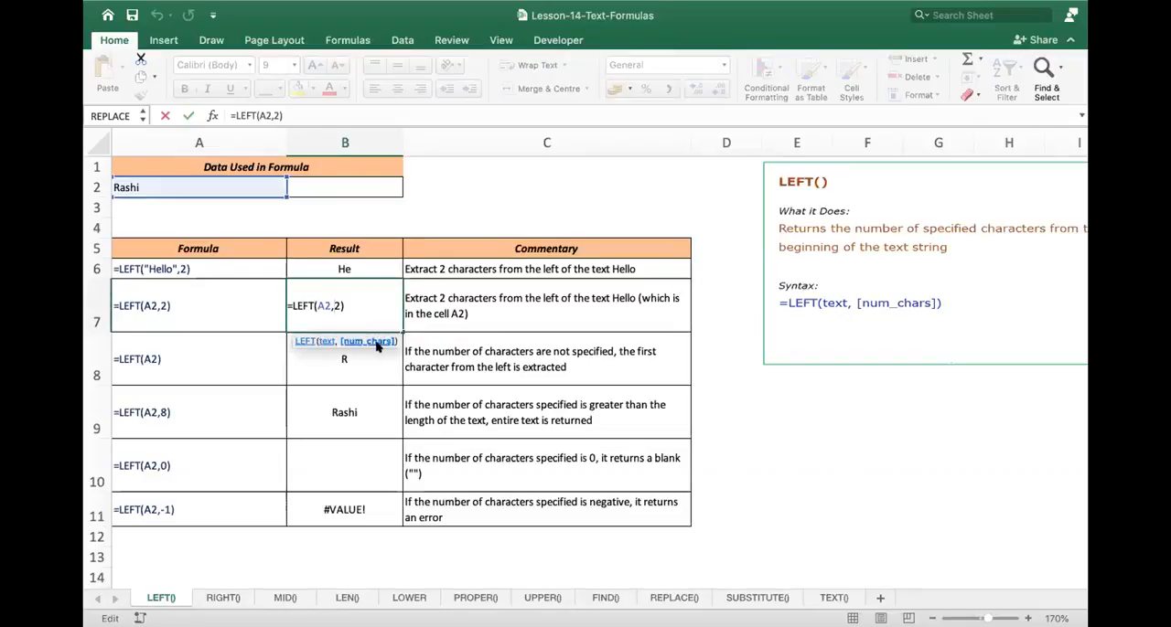
key("Return")
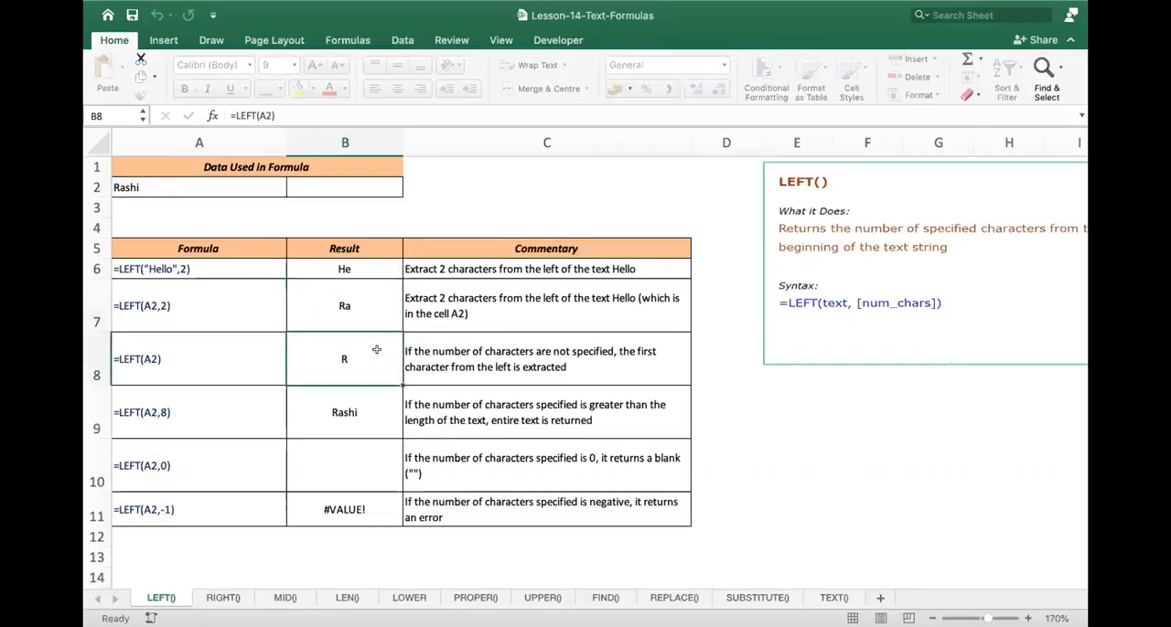
double_click(378, 349)
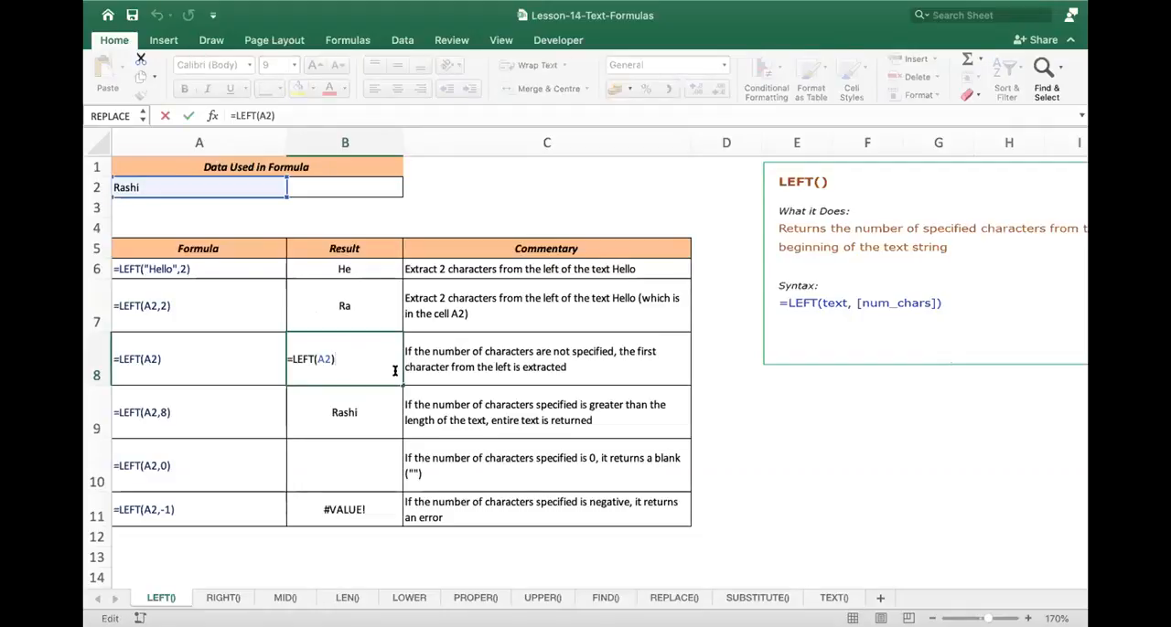
key("Return")
- Inspect the LEFT formulas in B9 and B10, which specify 8 and 0 characters
double_click(364, 413)
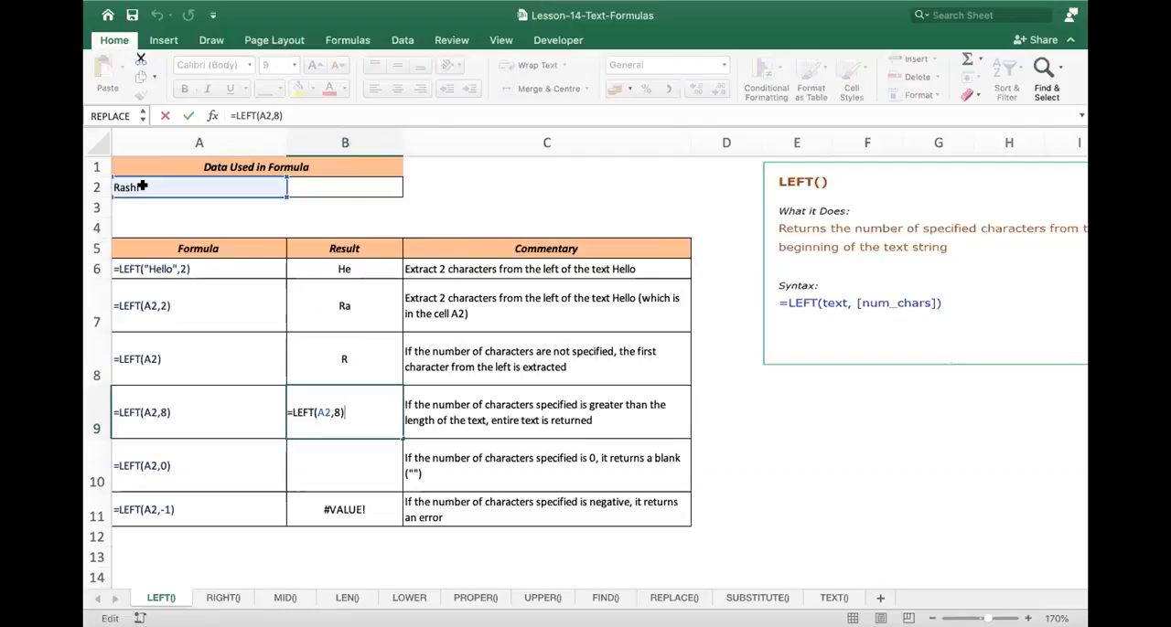
key("Return")
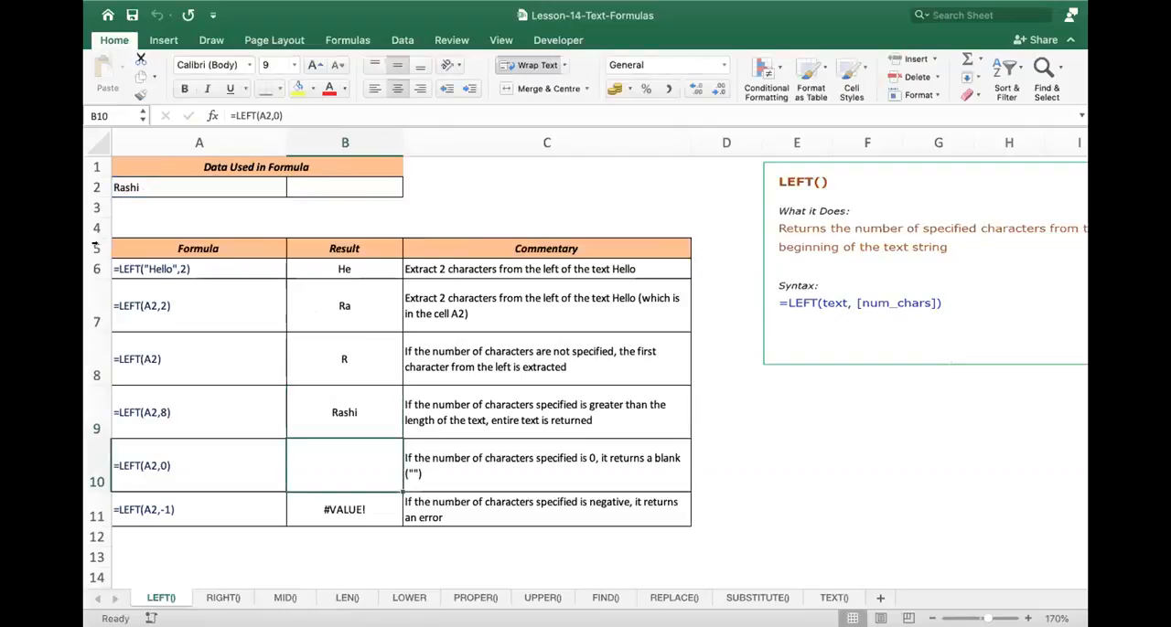
double_click(339, 466)
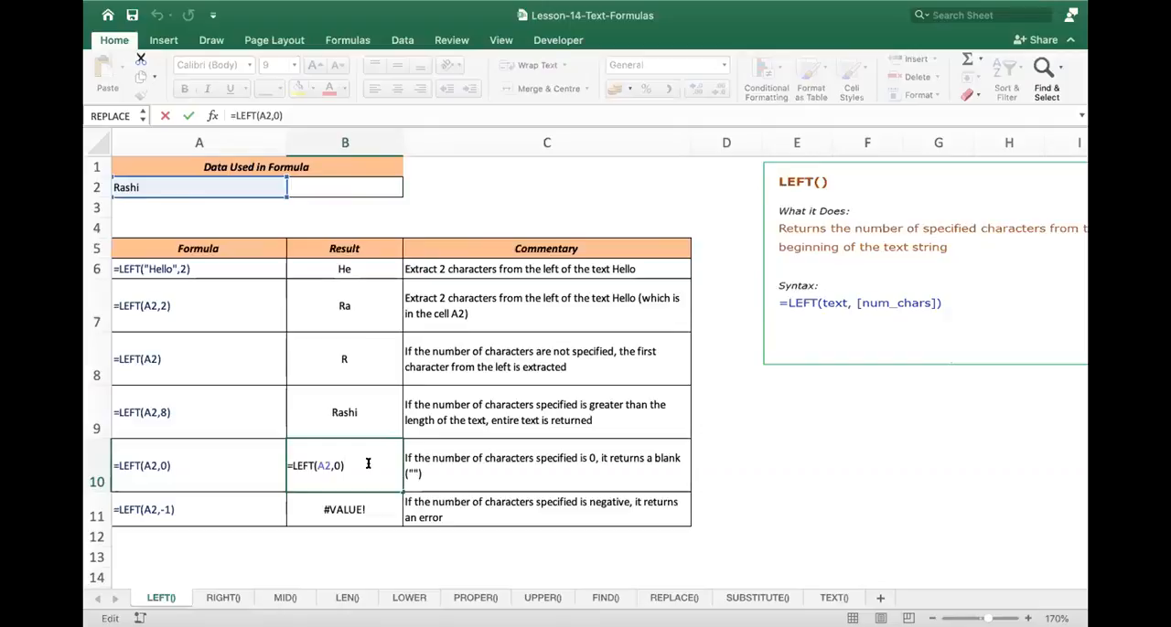
key("Return")
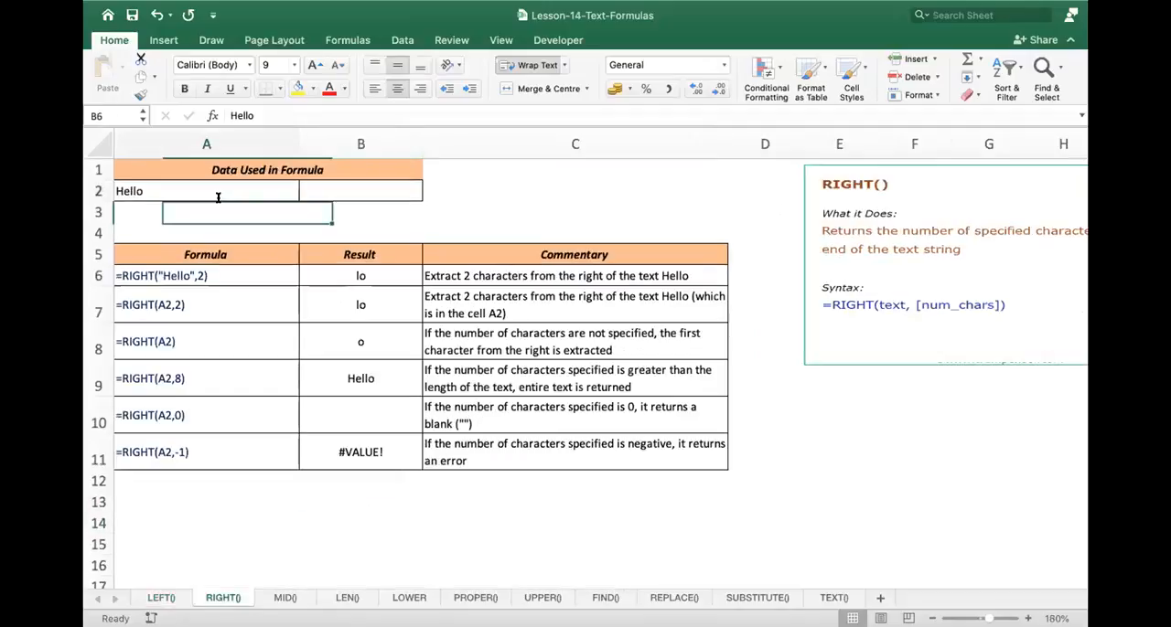
- Replace the source text in A2 of the RIGHT() sheet with the person's first name
type("Rashi")
key("Return")
- Inspect the RIGHT formulas in B7 and B8 with the cell they refer to
left_click(375, 320)
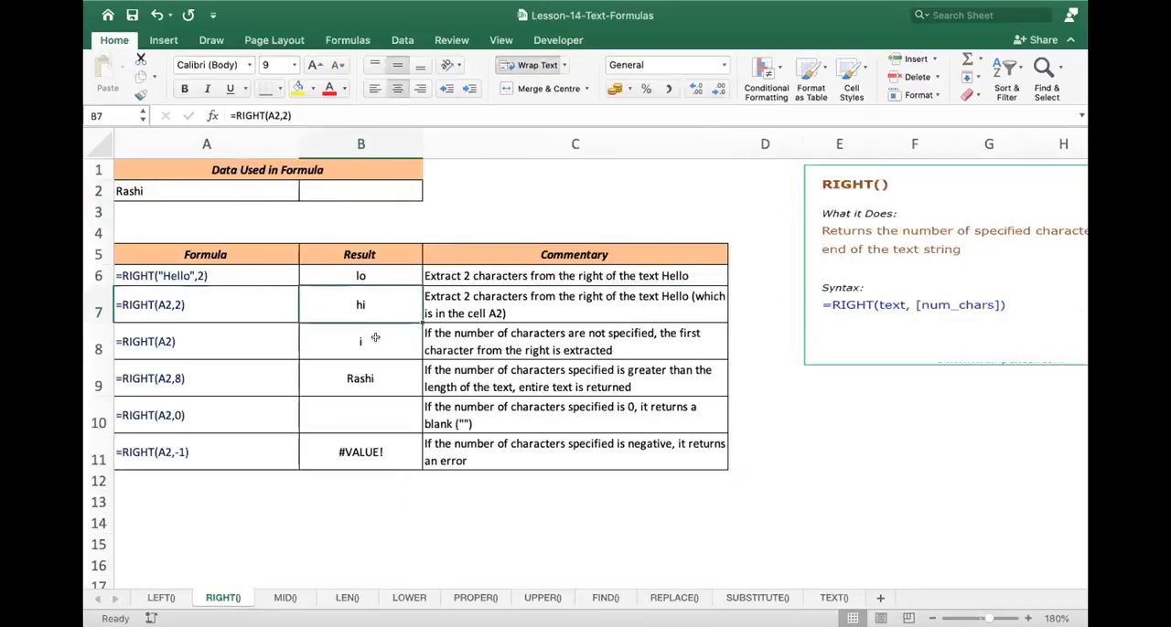
double_click(374, 338)
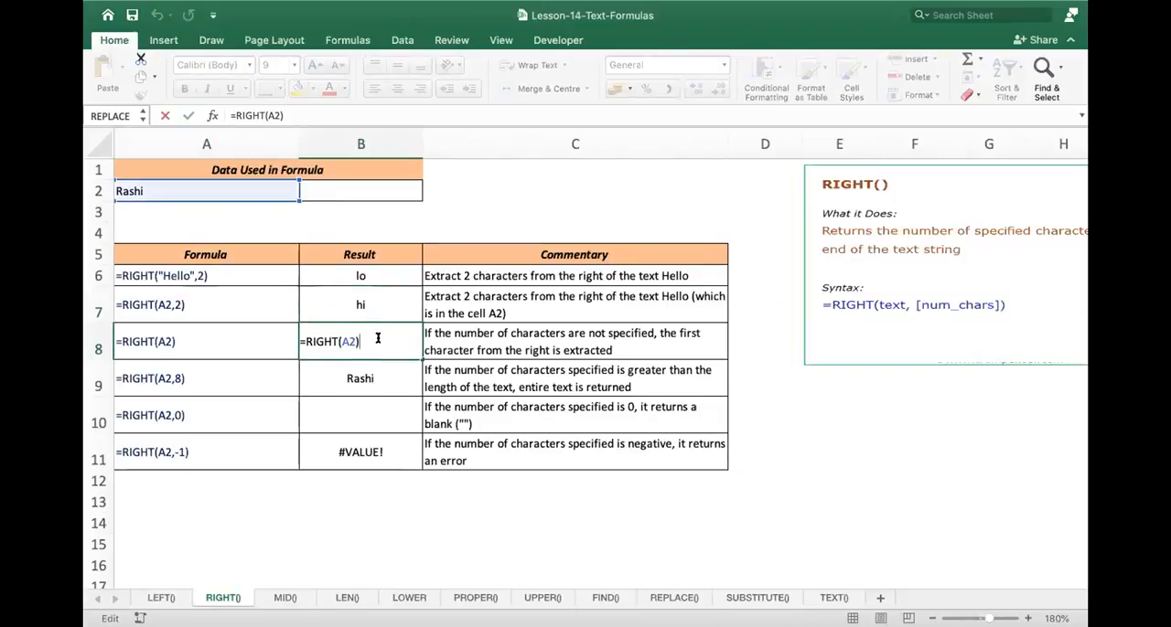
key("Return")
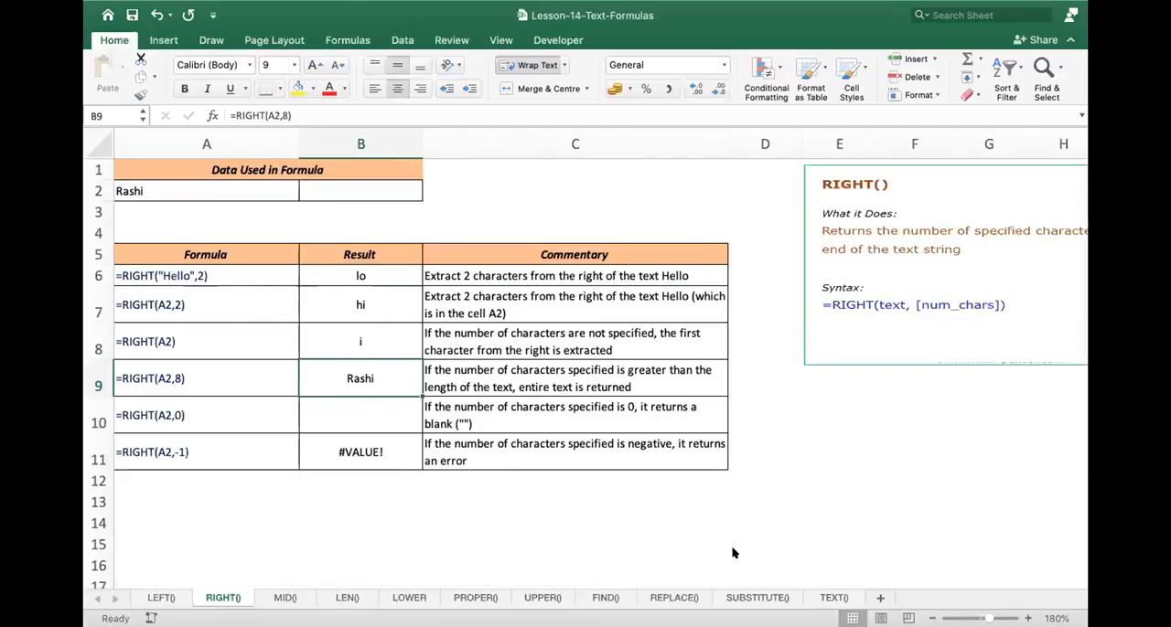
- Add a blank worksheet after the MID() sheet and view the example formulas on the TEXT() sheet
left_click(287, 597)
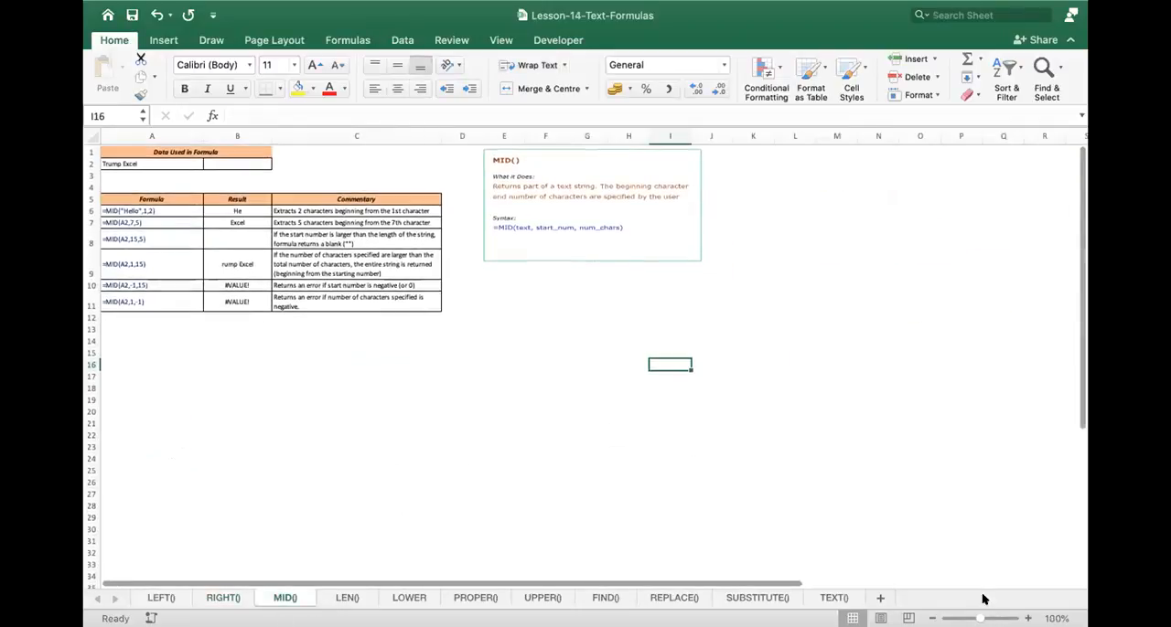
left_click(877, 597)
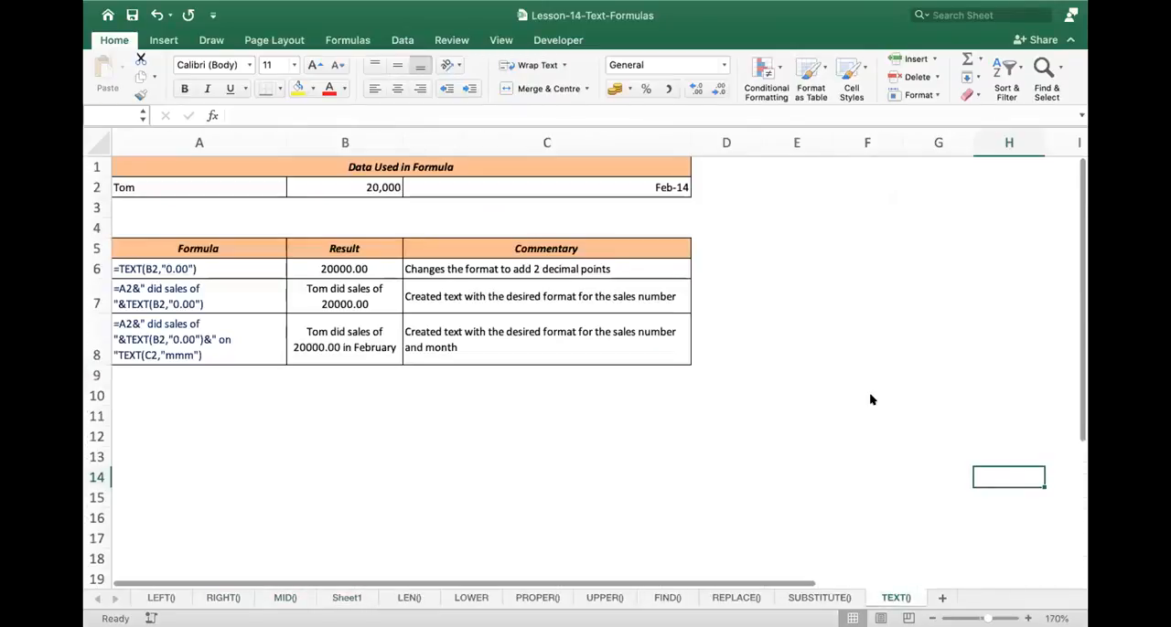
scroll(233, 287, "up", 1)
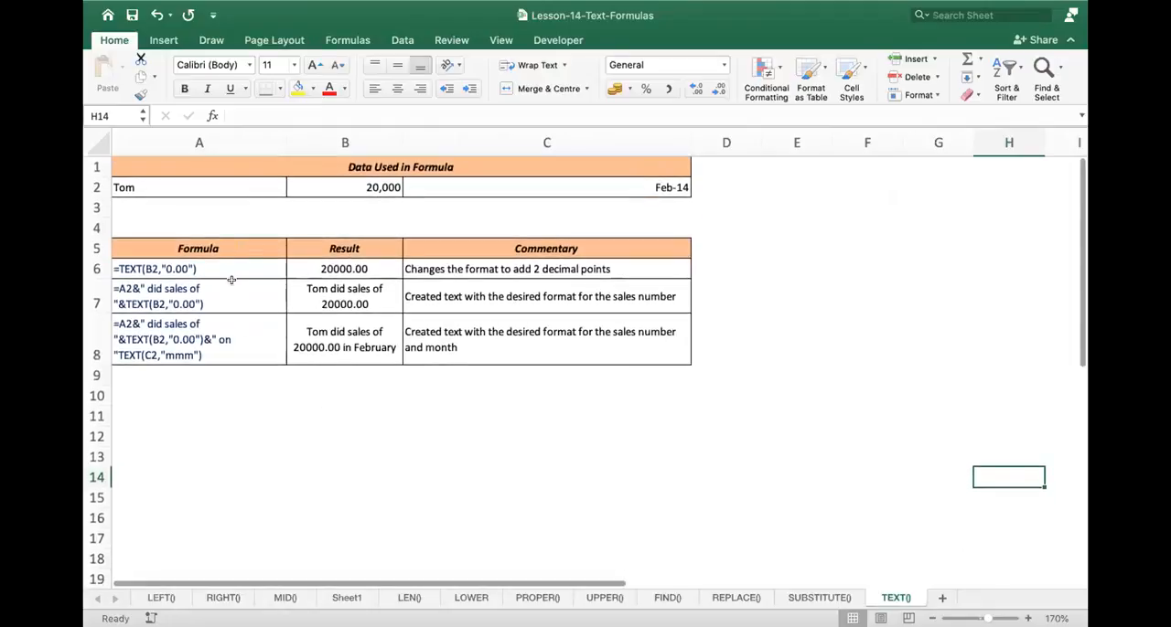
scroll(273, 356, "up", 1)
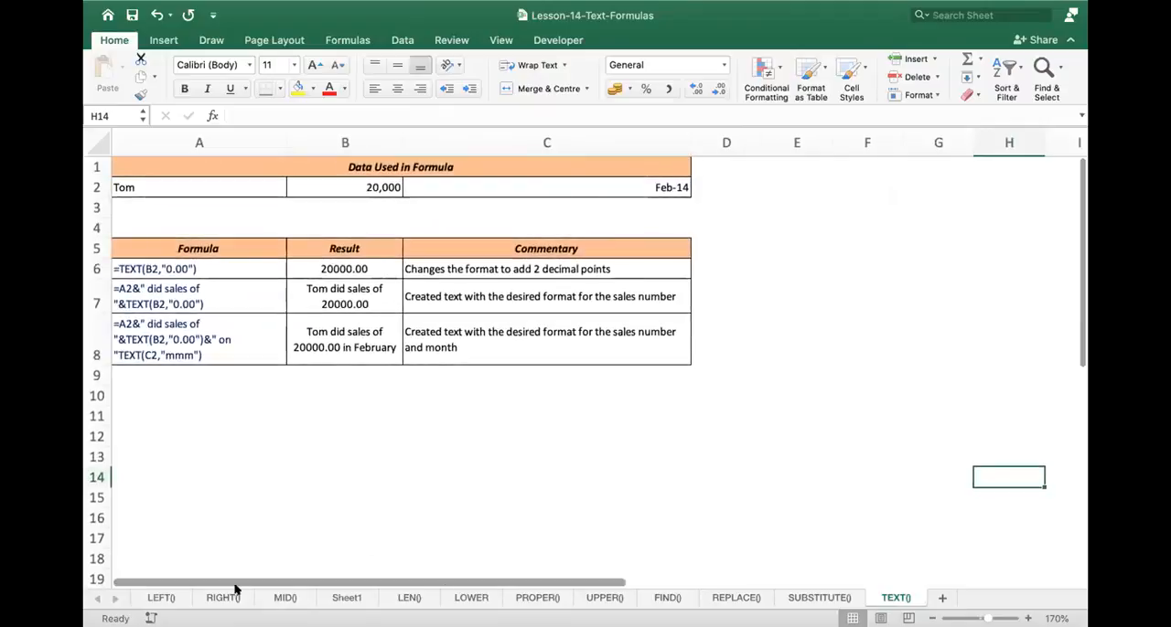
- Replace the source text in A2 of the MID() sheet with the person's full name
left_click(279, 597)
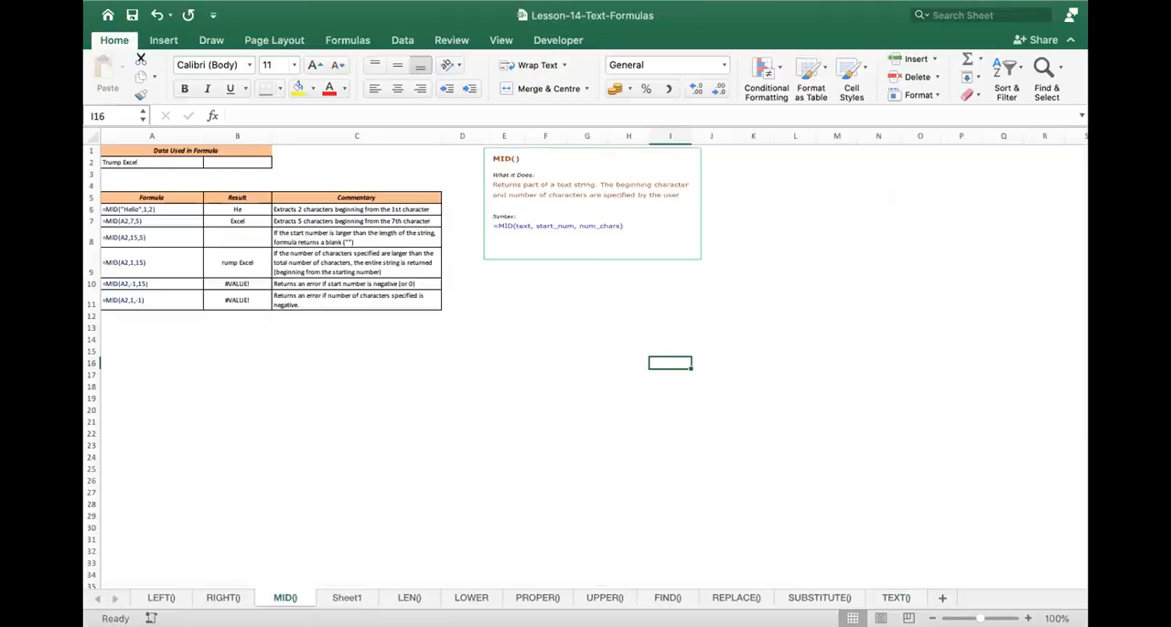
left_click(1028, 619)
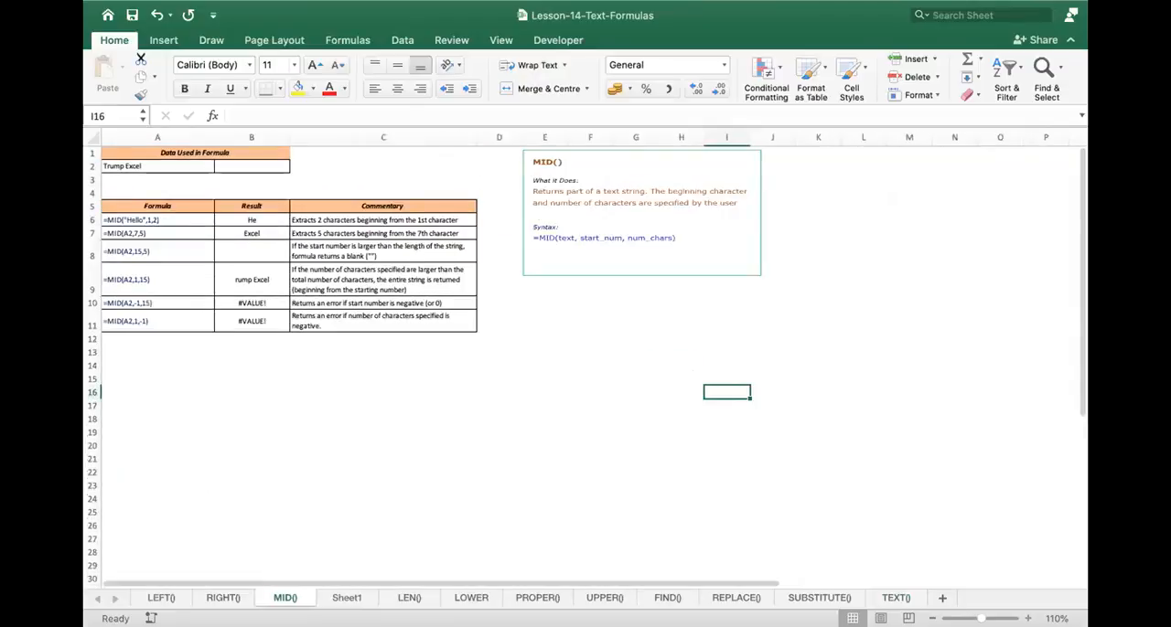
scroll(820, 312, "up", 5)
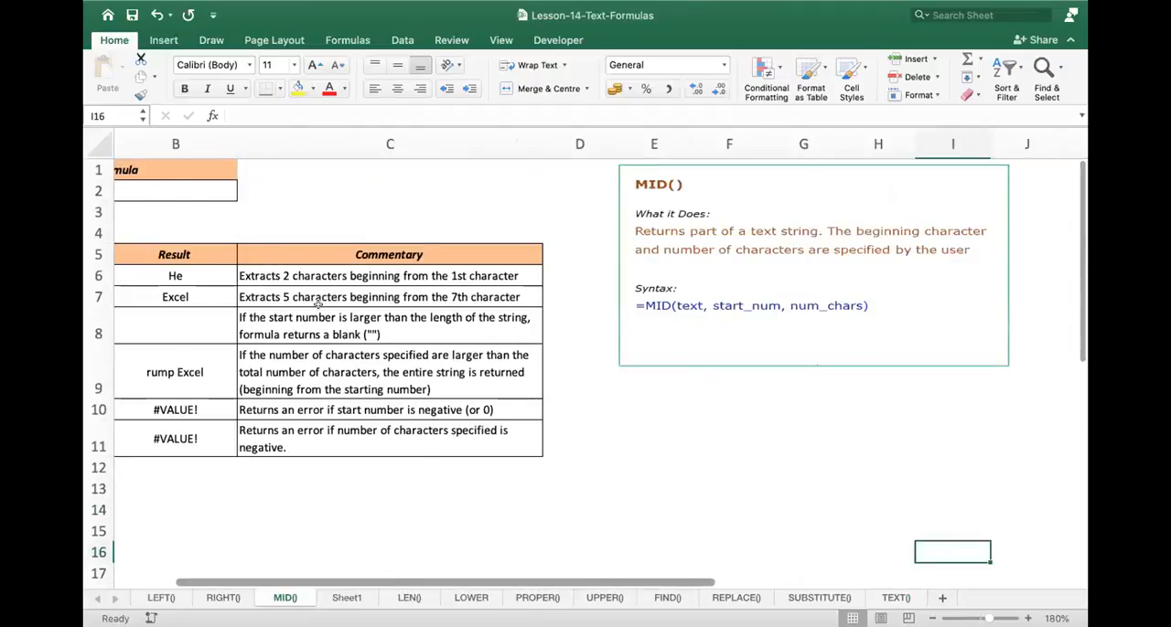
scroll(318, 304, "left", 4)
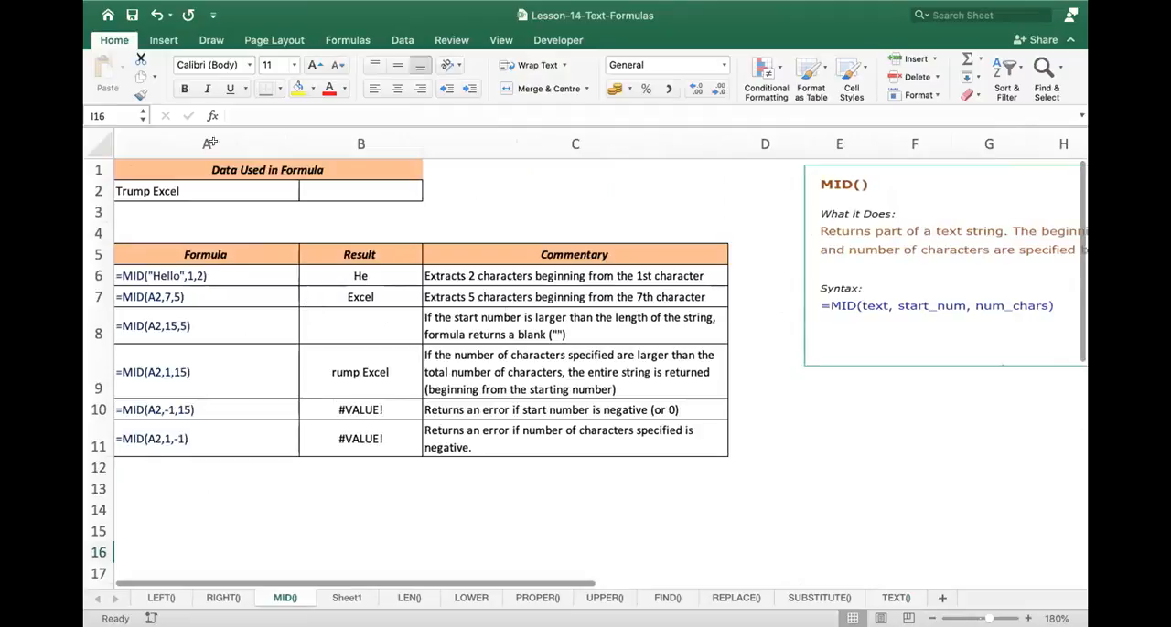
left_click(188, 186)
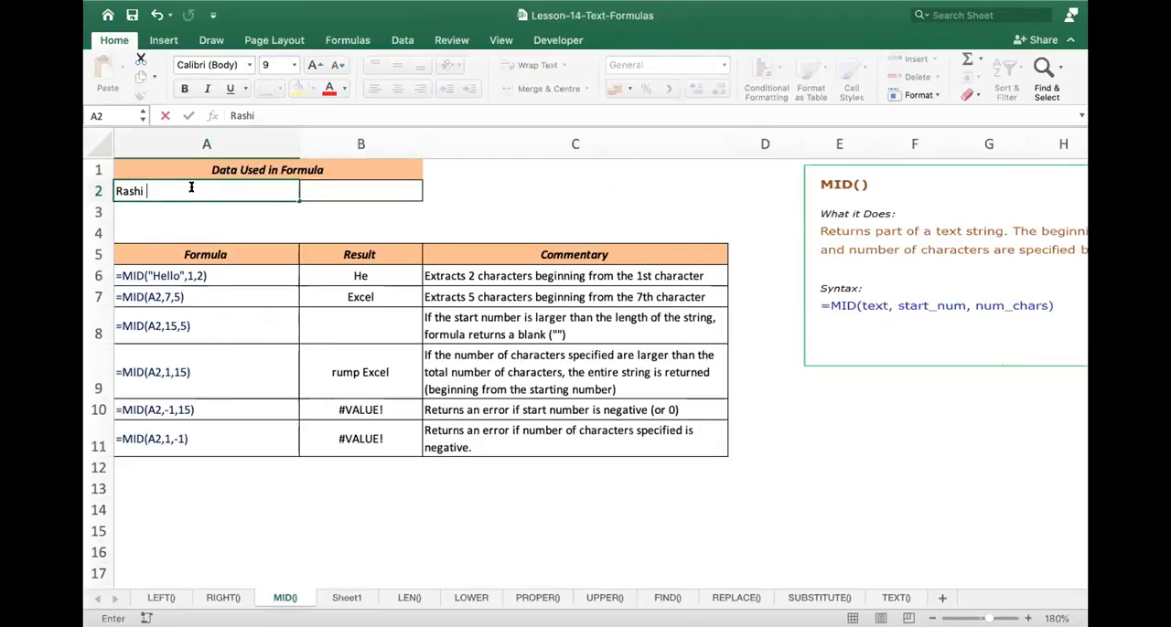
key("Return")
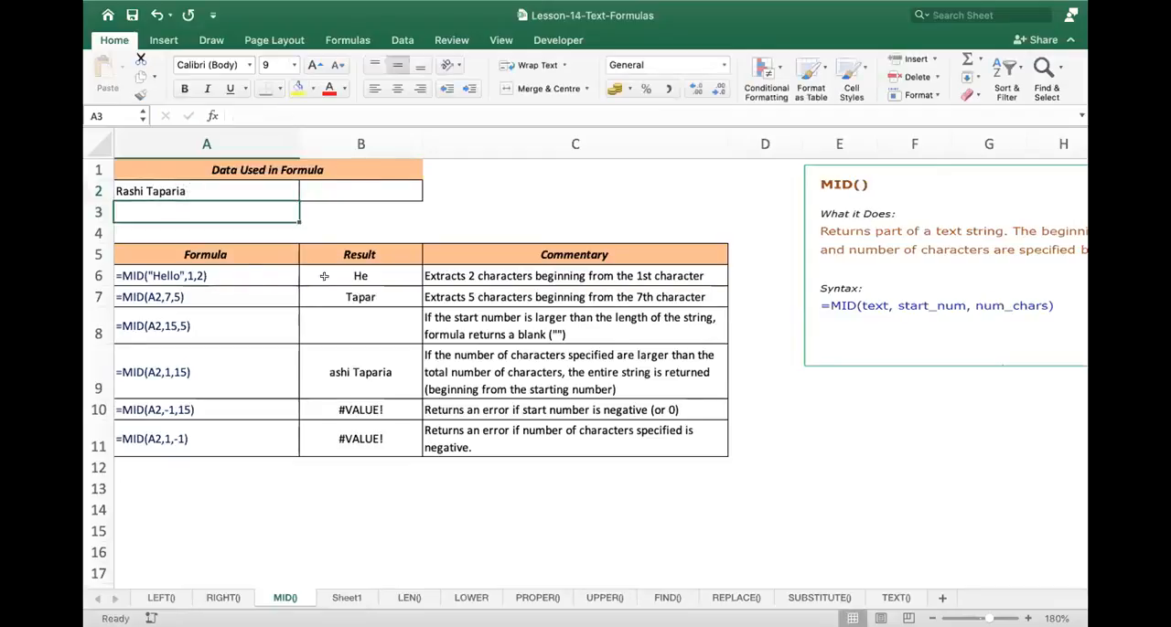
- Inspect the MID formulas in B6 and B7 with the source cell used by the second one
left_click(380, 277)
double_click(366, 275)
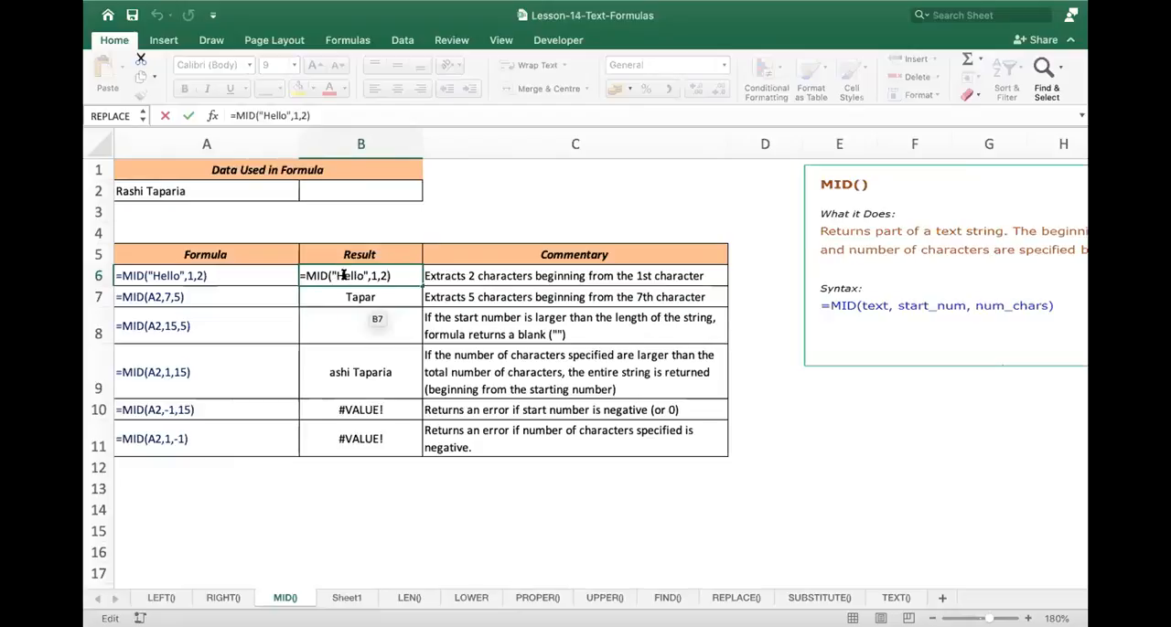
key("Return")
left_click(382, 277)
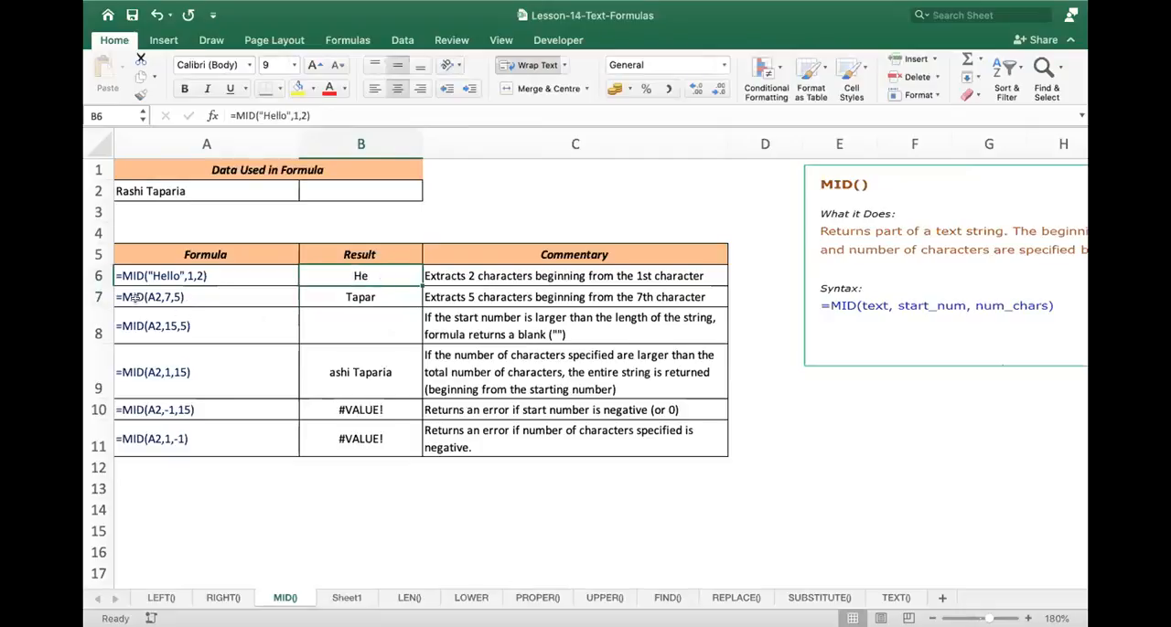
left_click(372, 295)
double_click(372, 295)
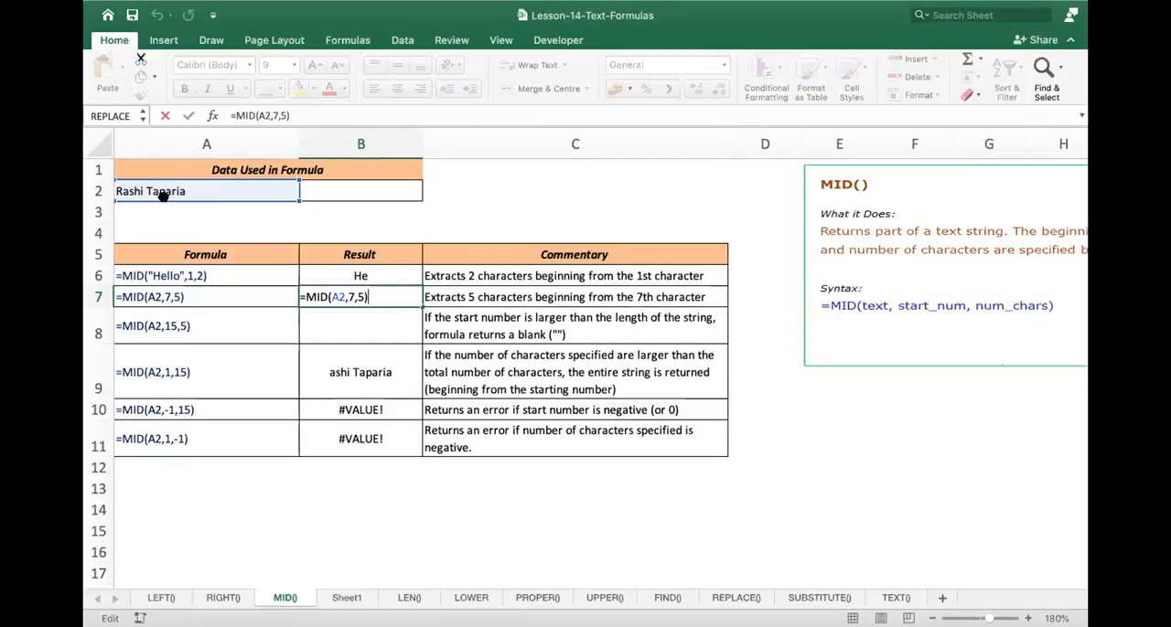
key("Return")
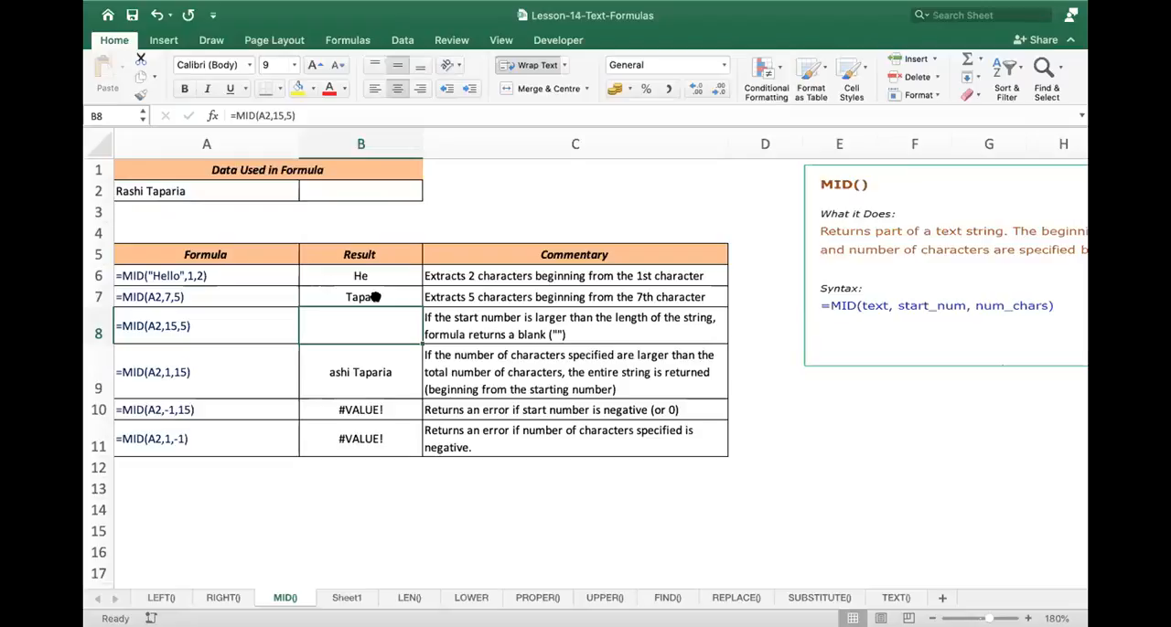
- Enter =MID(A2,10,2) in B12 to extract two characters of the source text starting from the 10th
left_click(361, 466)
type("=m")
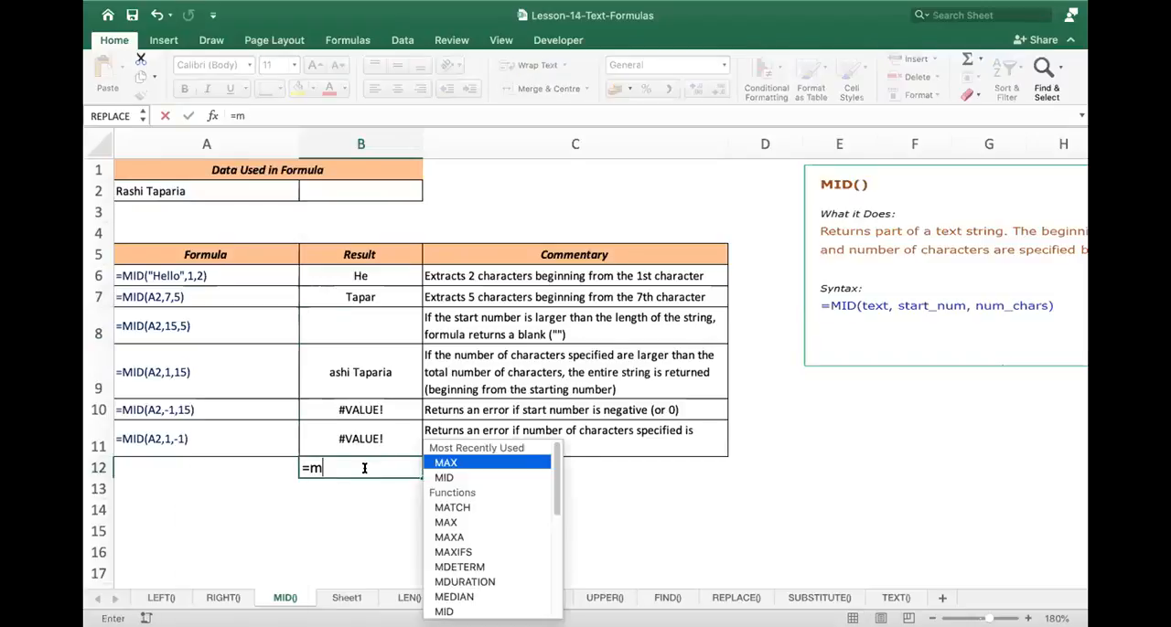
type("id(")
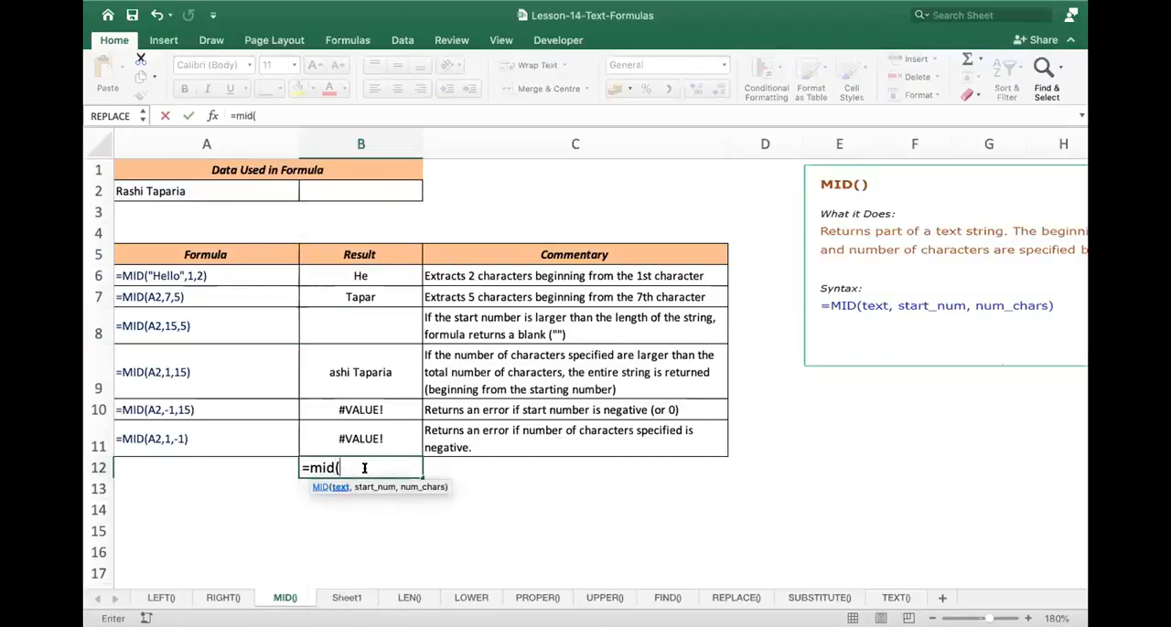
left_click(250, 187)
type(",")
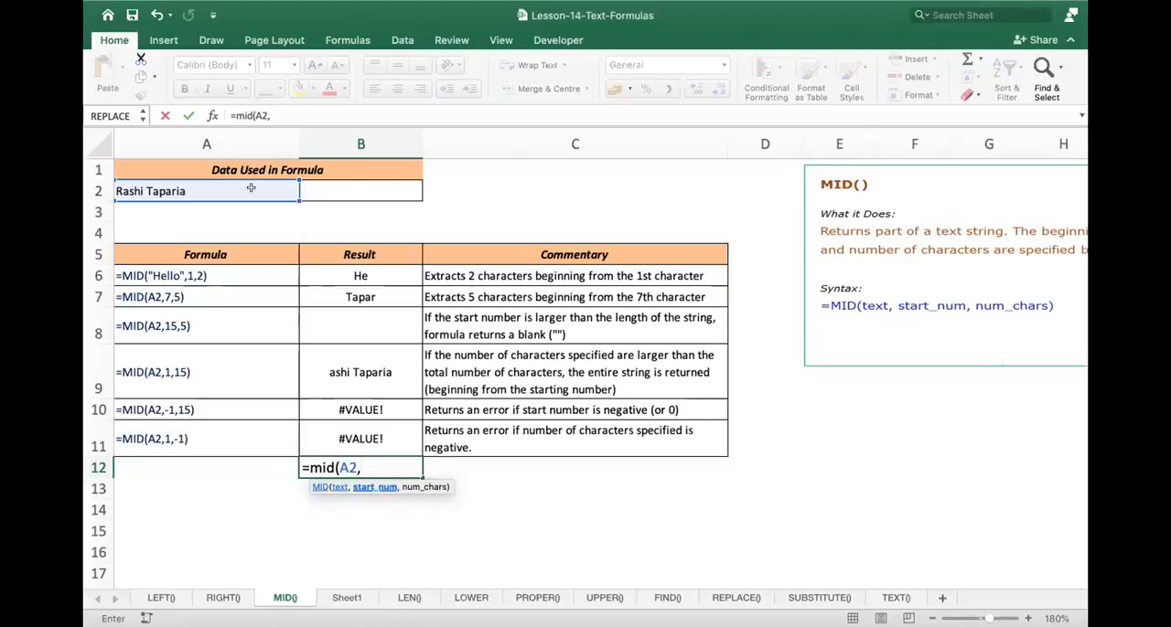
type("10,2)")
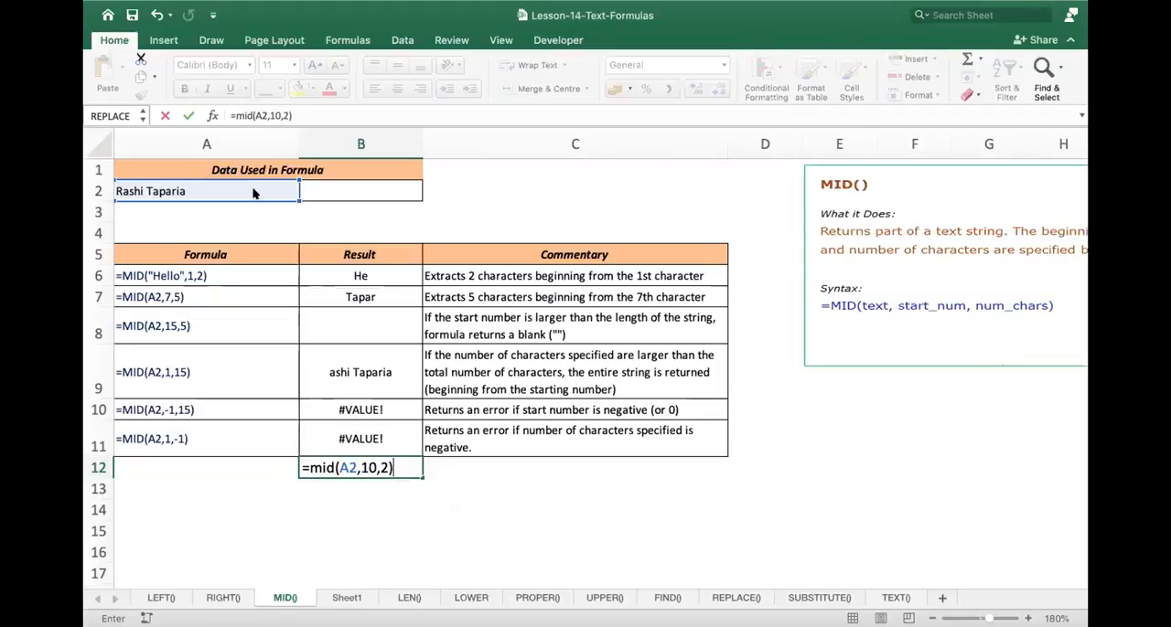
key("Return")
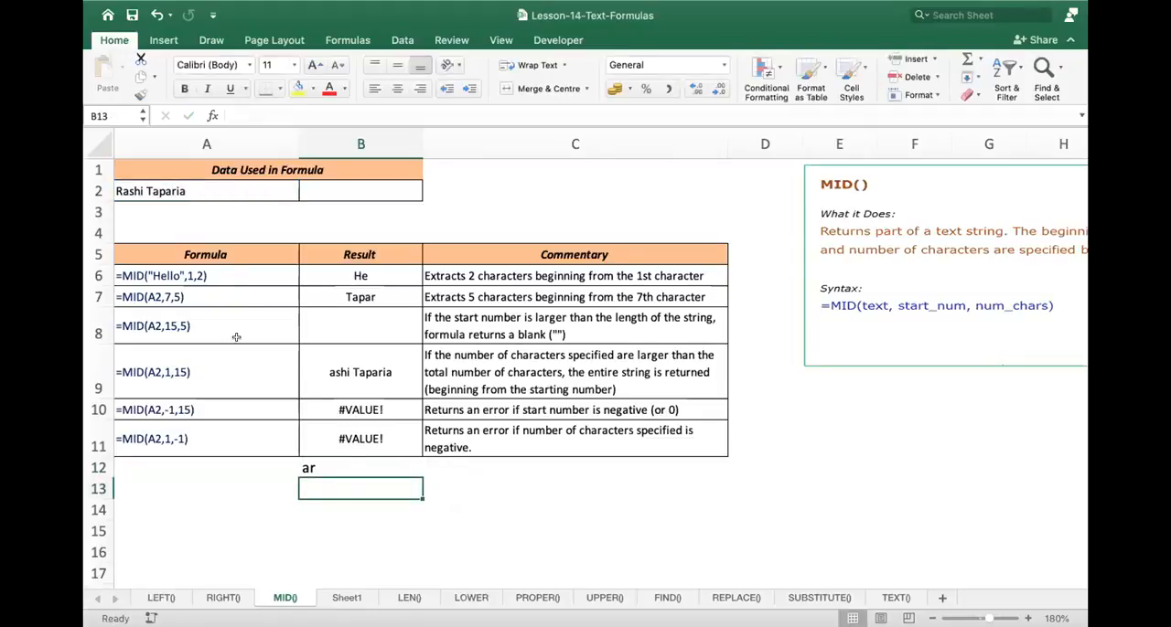
- Set the start number of the MID formula in B12 to 11
double_click(340, 470)
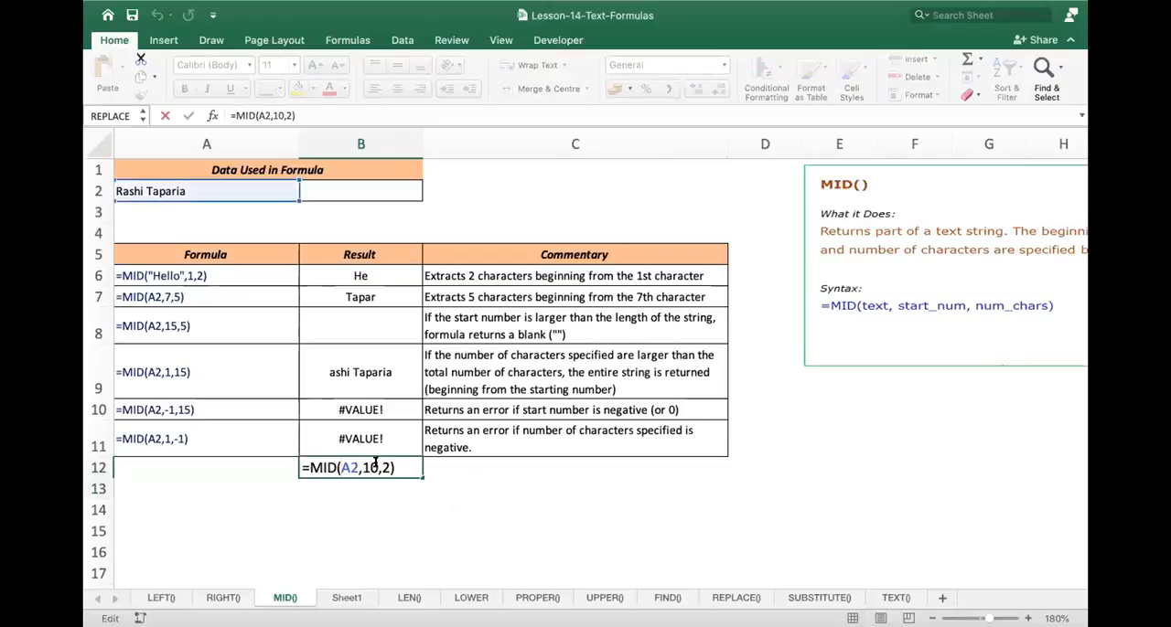
key("BackSpace")
type("1")
key("Return")
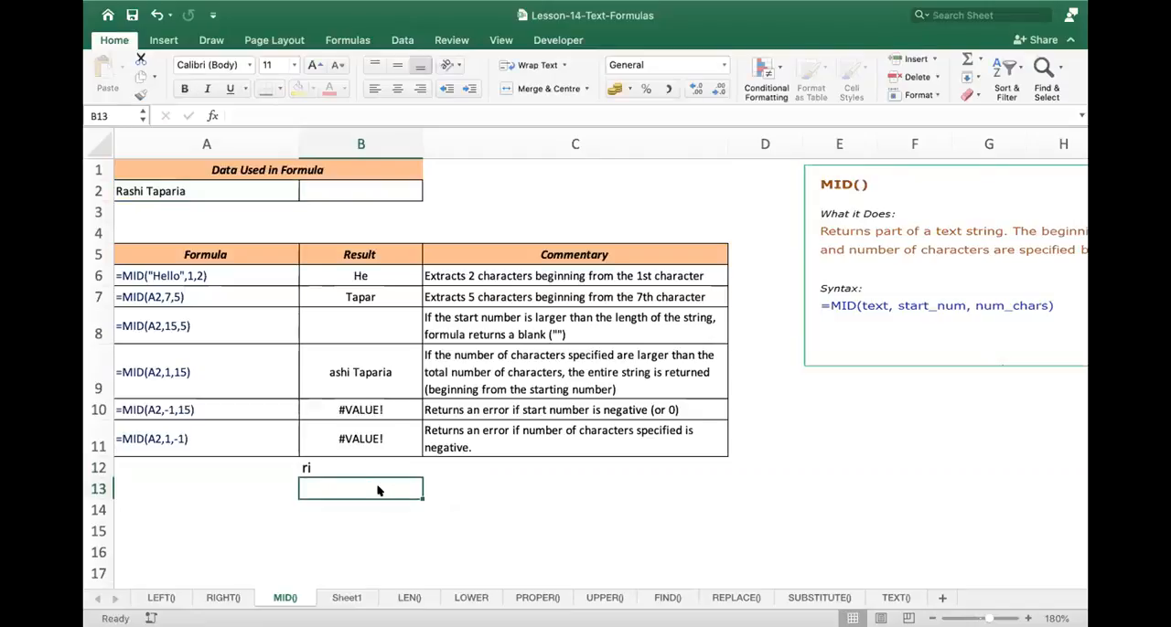
- Set the start number of the MID formula in B12 to 12, giving =MID(A2,12,2)
double_click(376, 468)
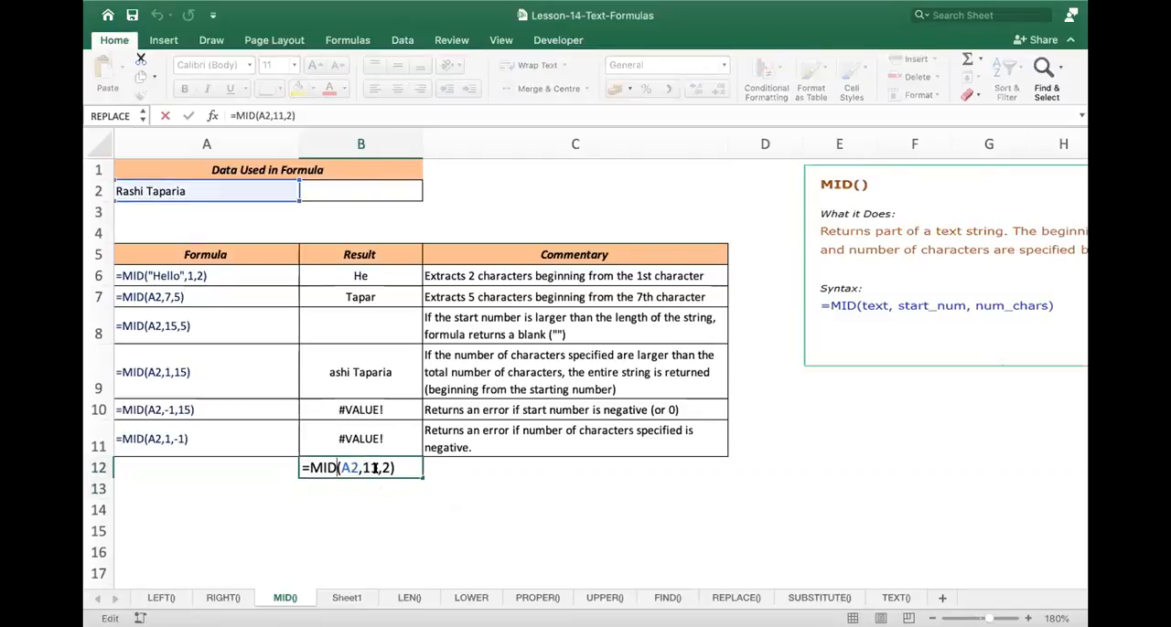
key("BackSpace")
type("2")
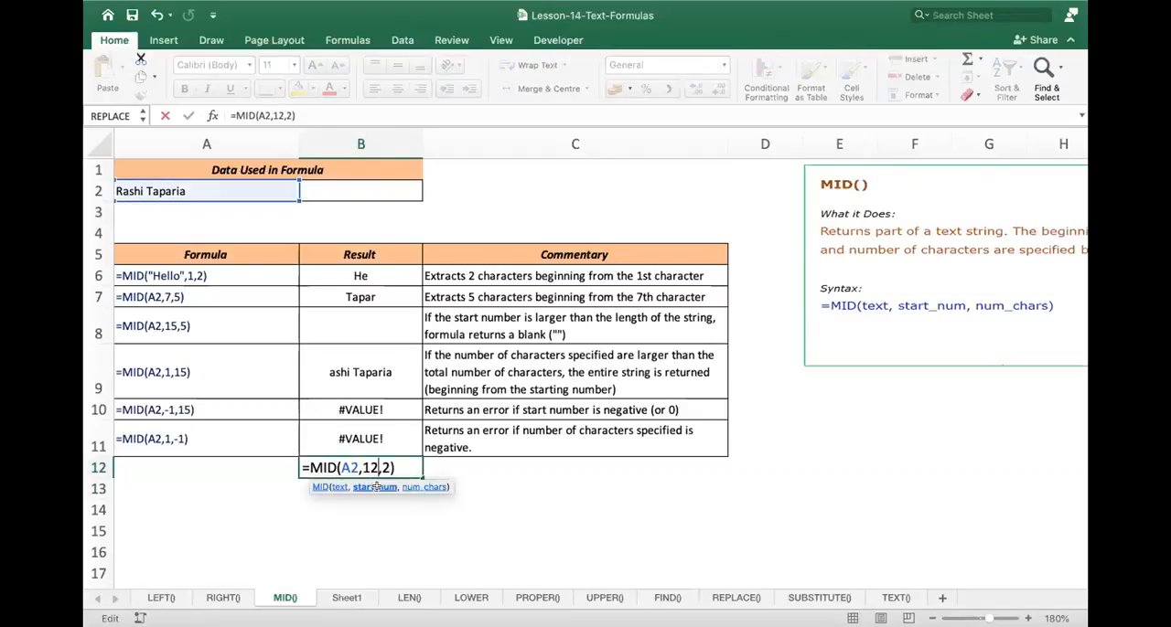
key("Return")
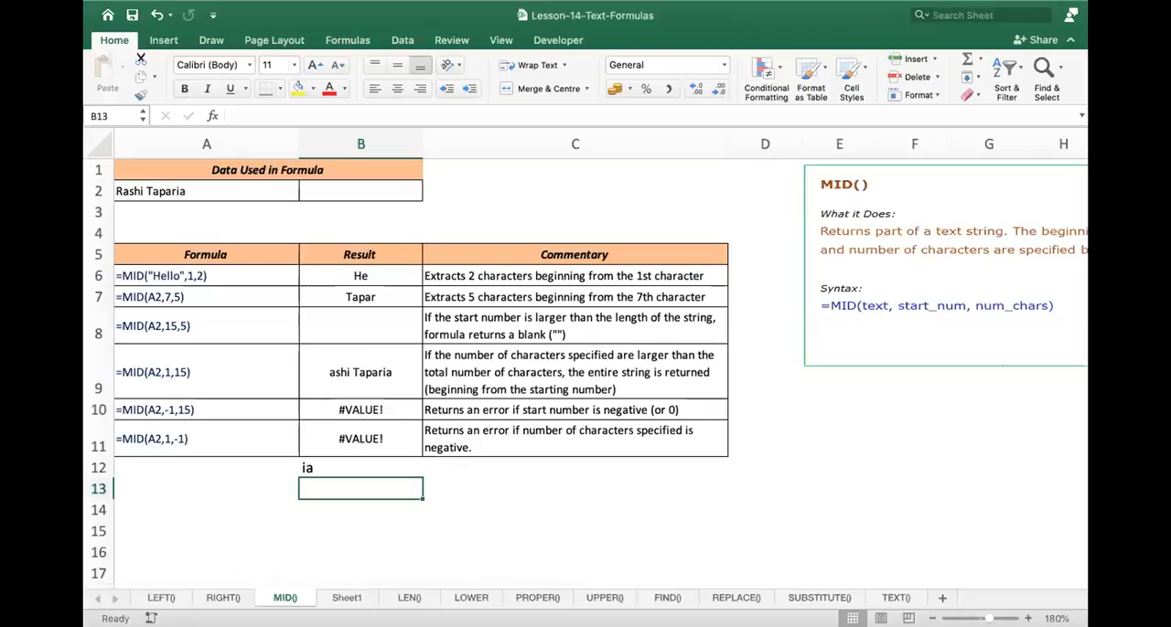
- Count the characters of the source text by entering =LEN(A2) in A3 of the MID() sheet
left_click(409, 598)
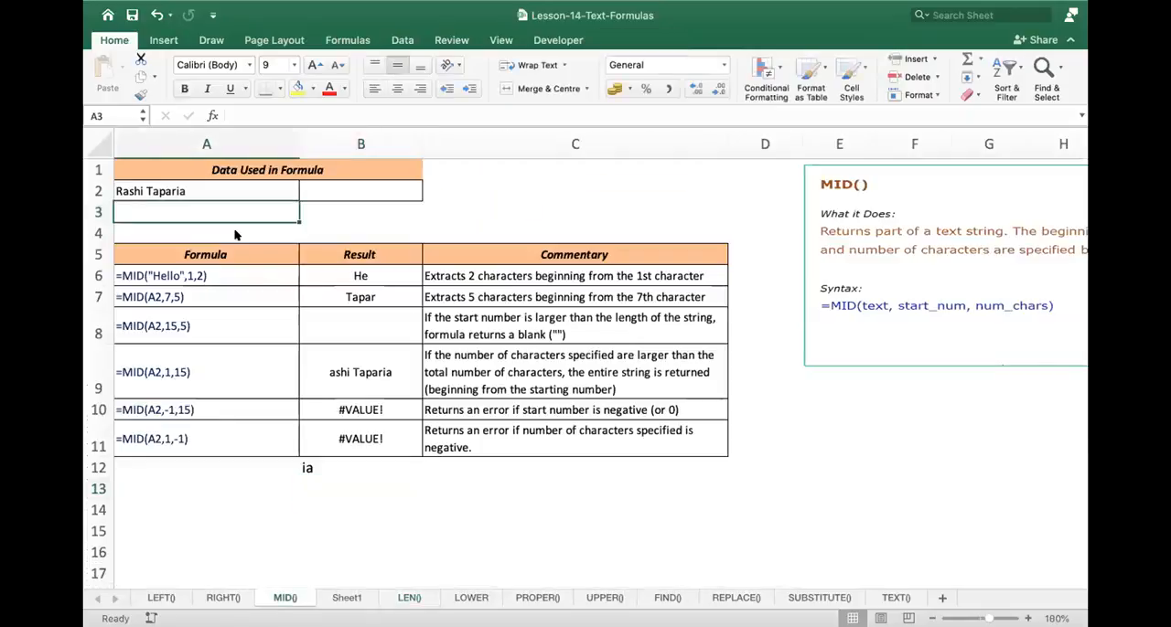
type("=len")
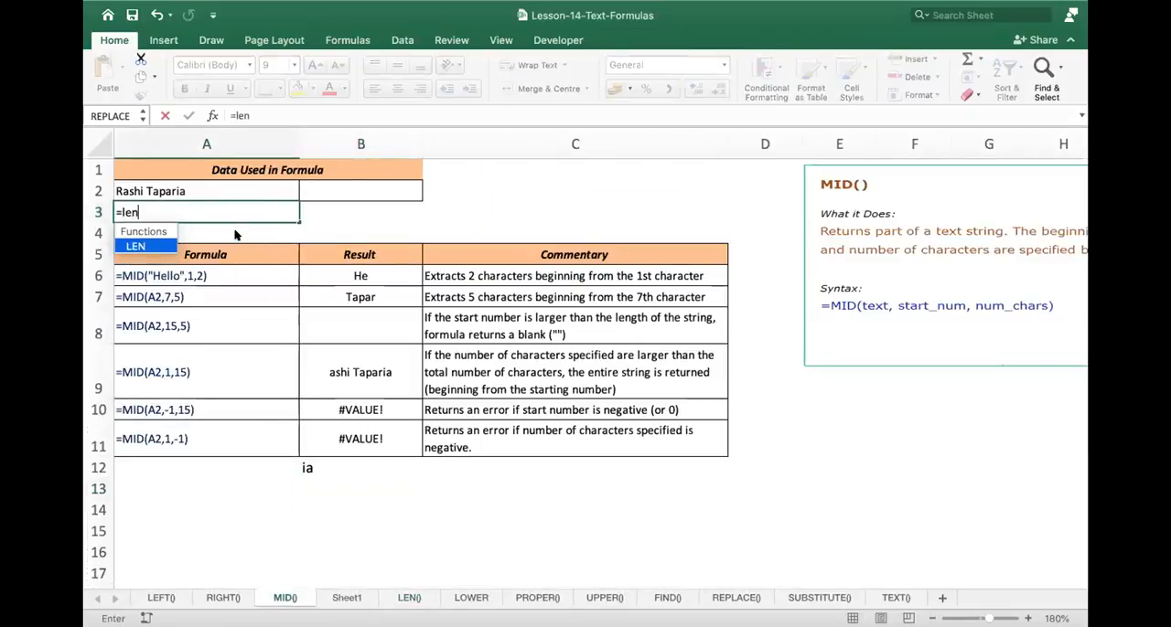
type("(")
left_click(256, 194)
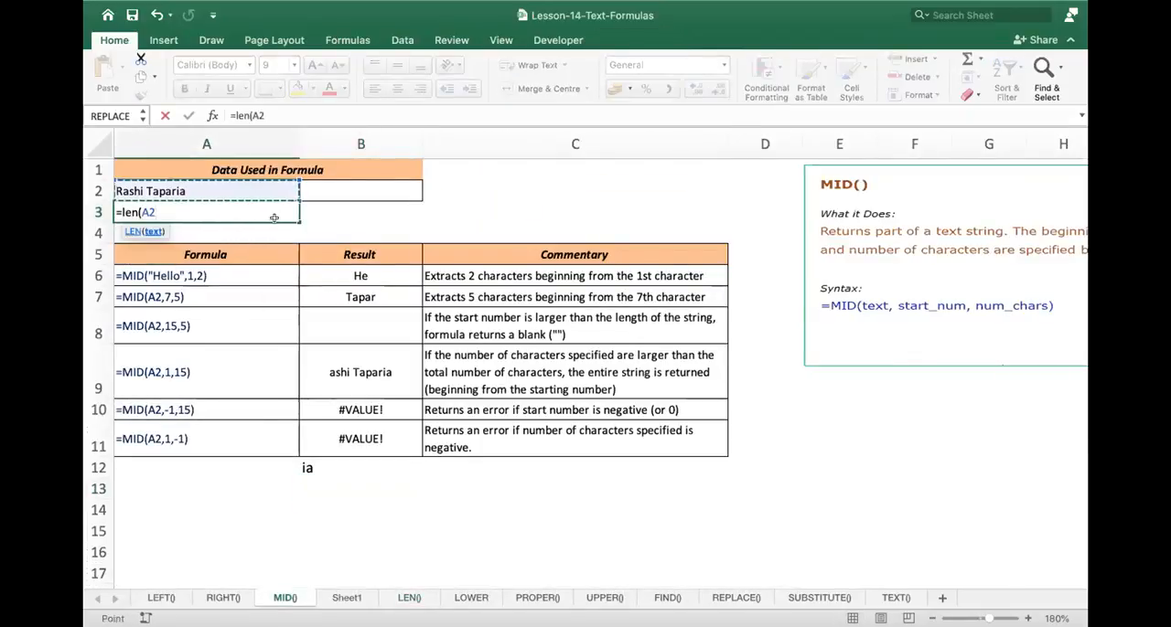
type(")")
key("Return")
- Inspect the LEN formula in A3 with the cell it refers to
left_click(288, 213)
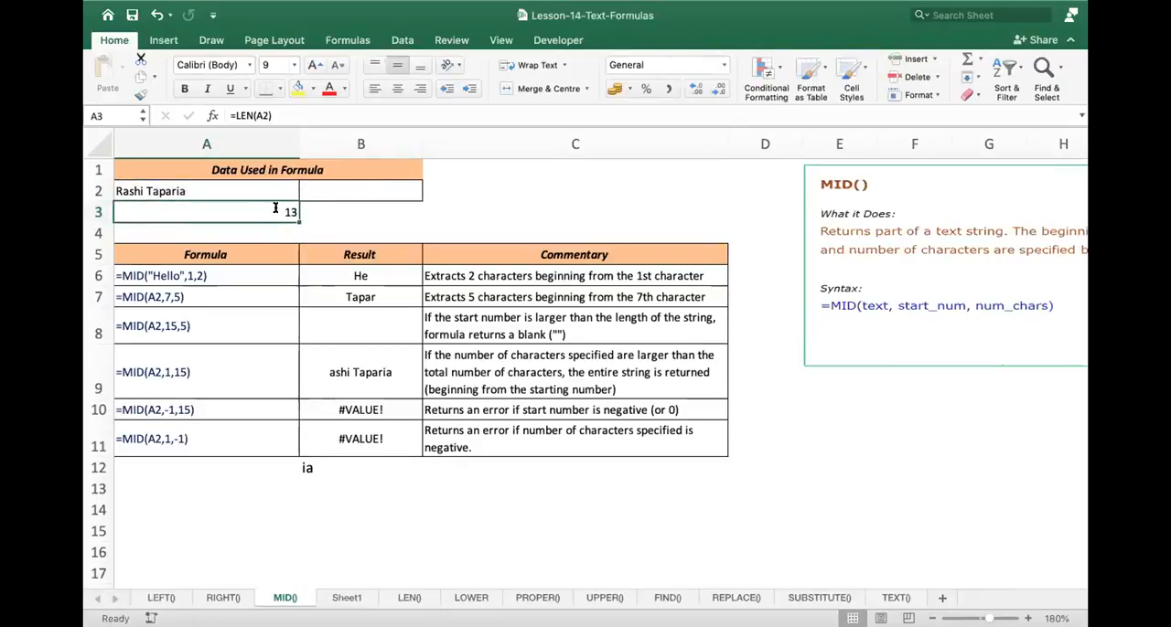
key("F2")
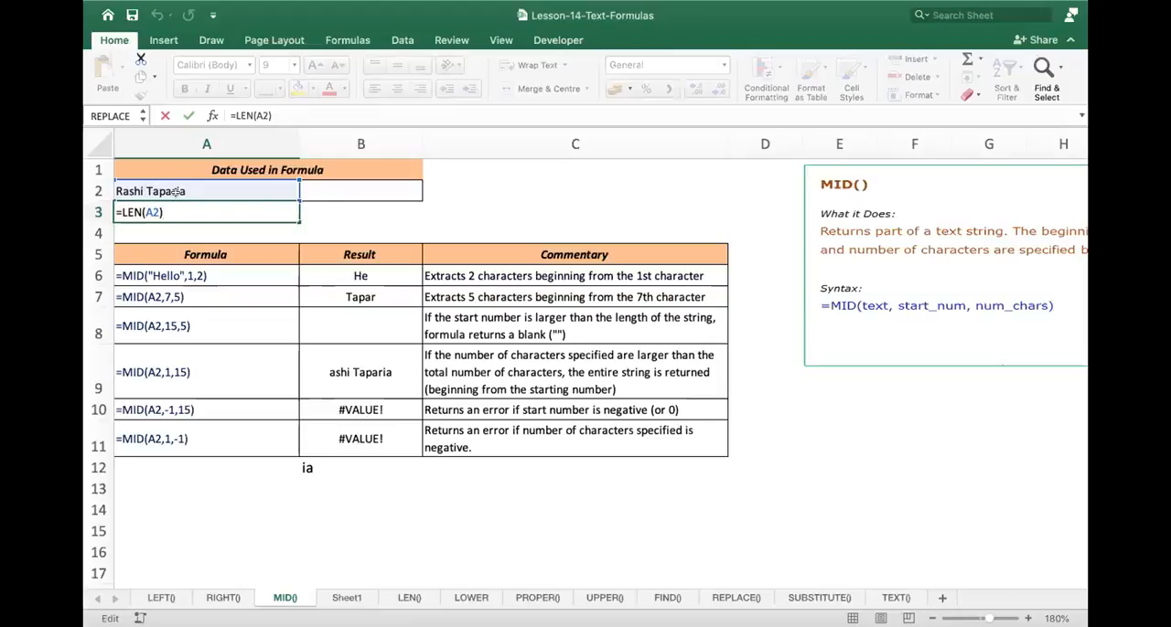
key("Return")
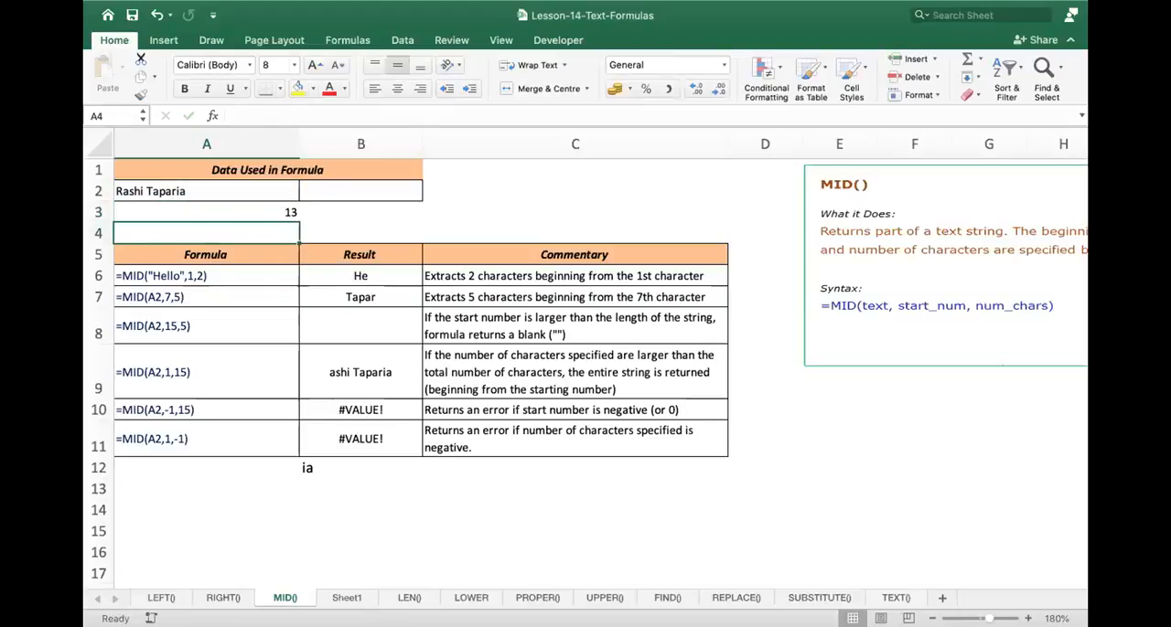
- Review the examples on the LEN() sheet, inspecting the source text in A2 and the formula in B8
left_click(404, 599)
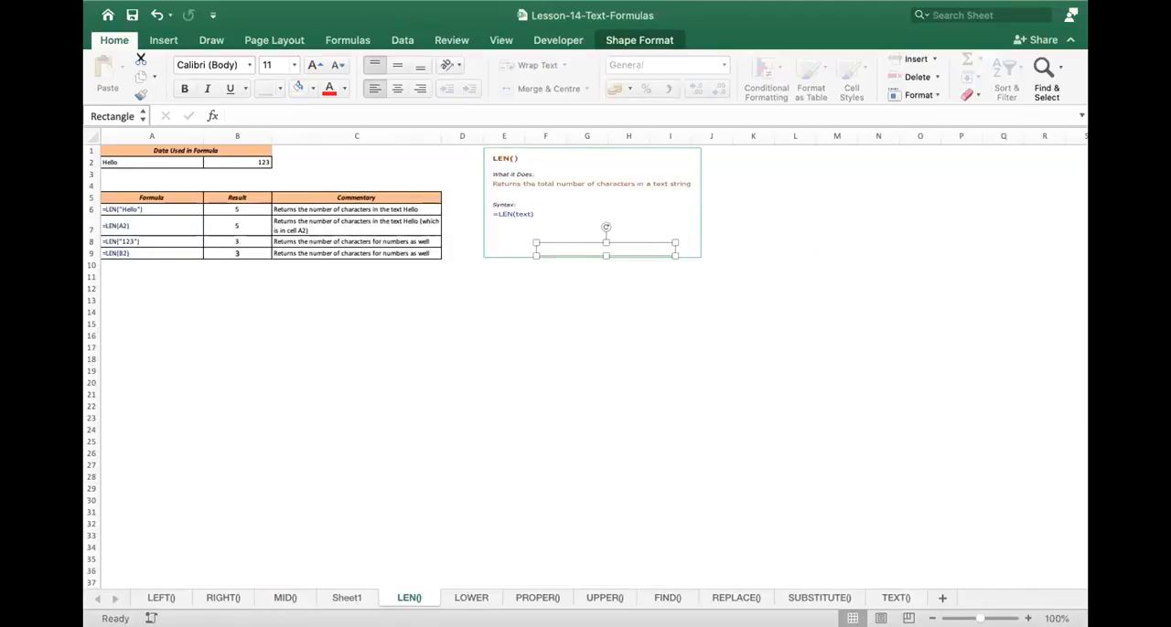
scroll(318, 277, "up", 4)
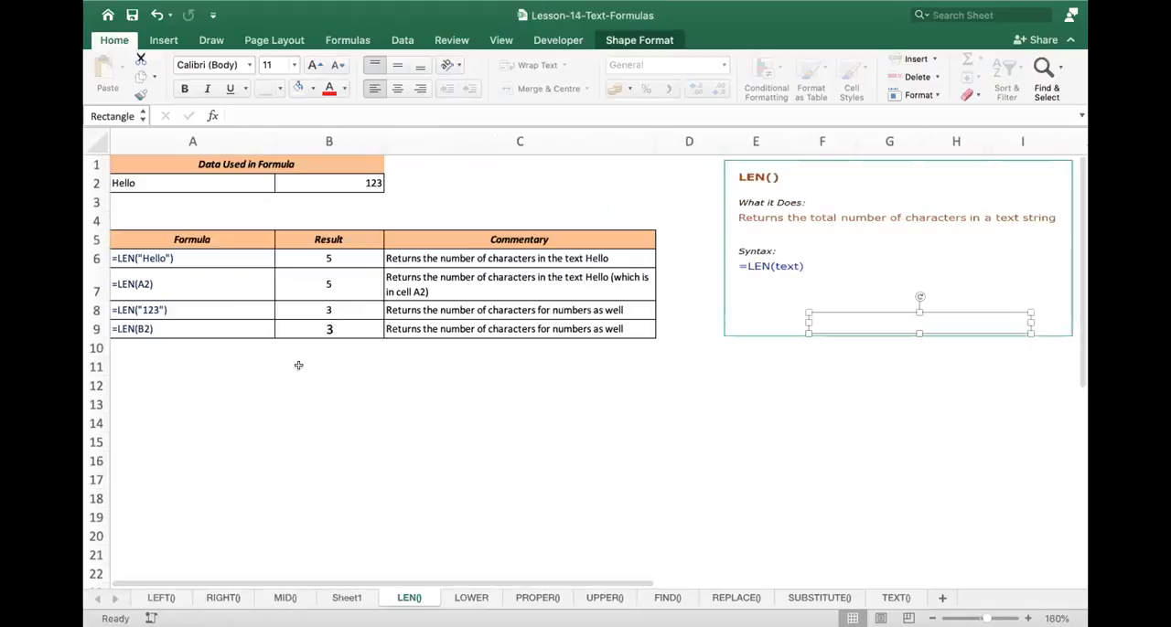
key("Escape")
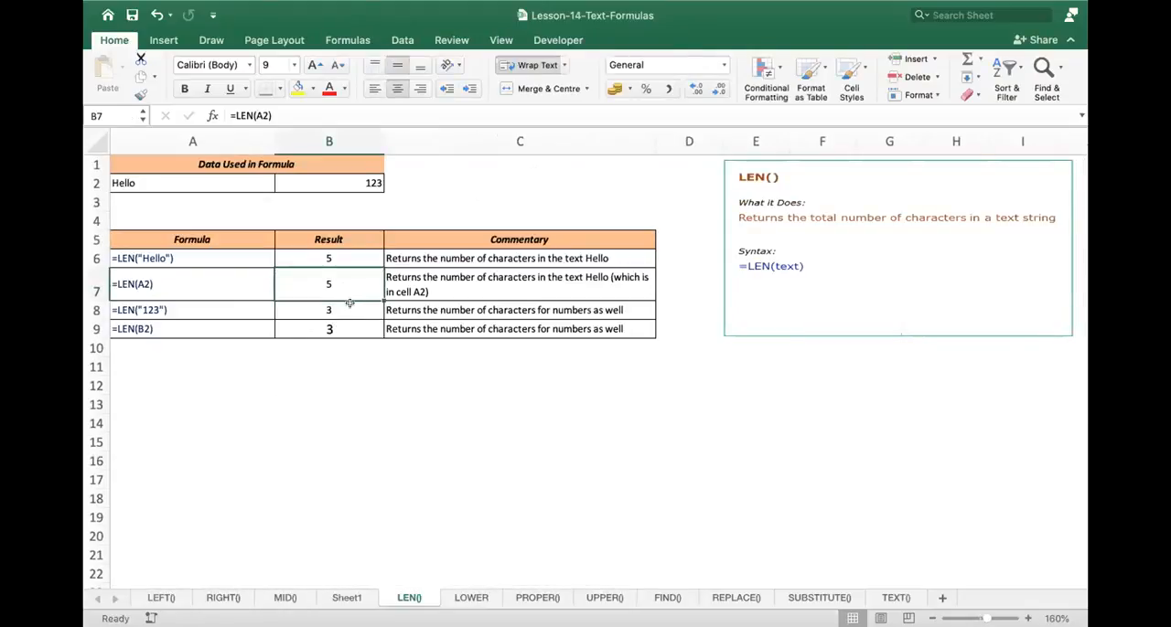
left_click(180, 181)
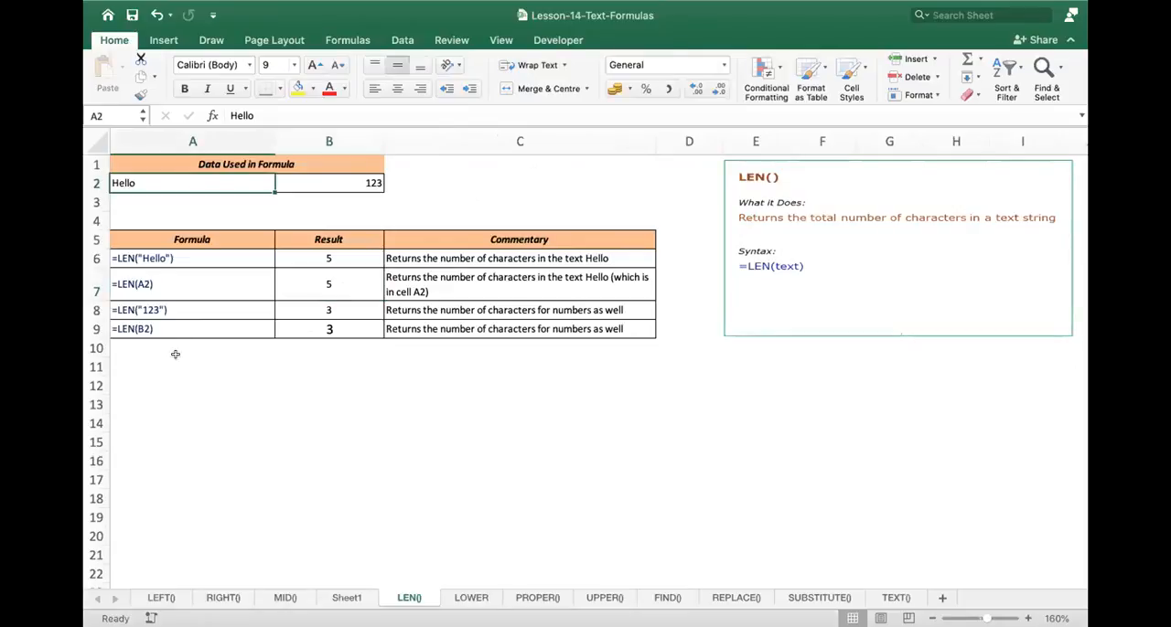
double_click(329, 310)
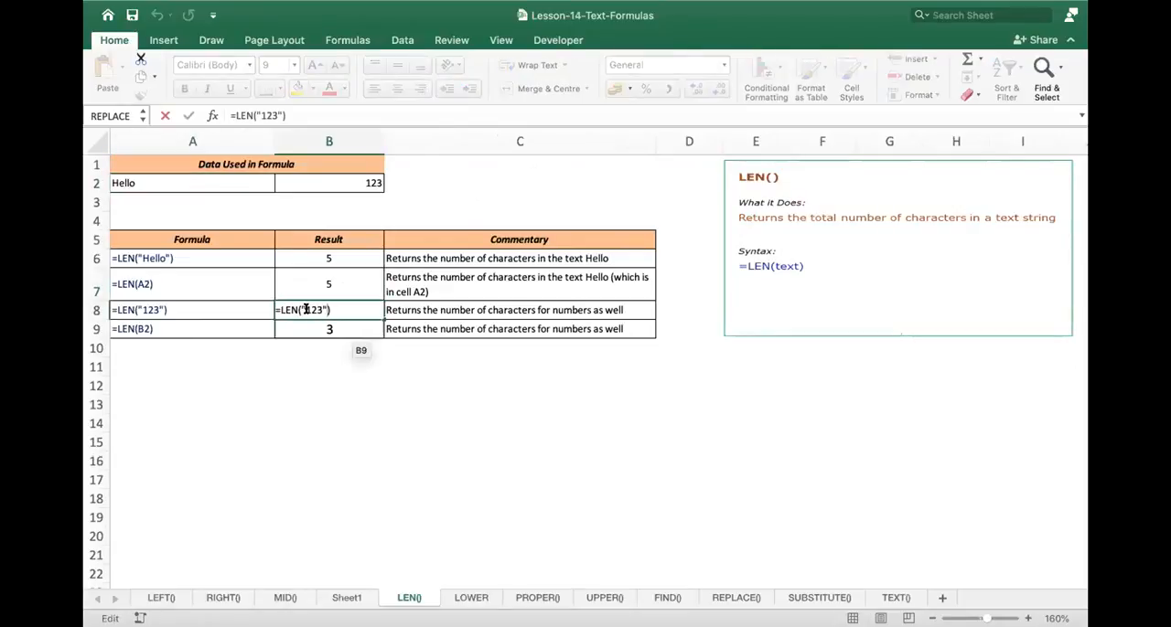
key("Return")
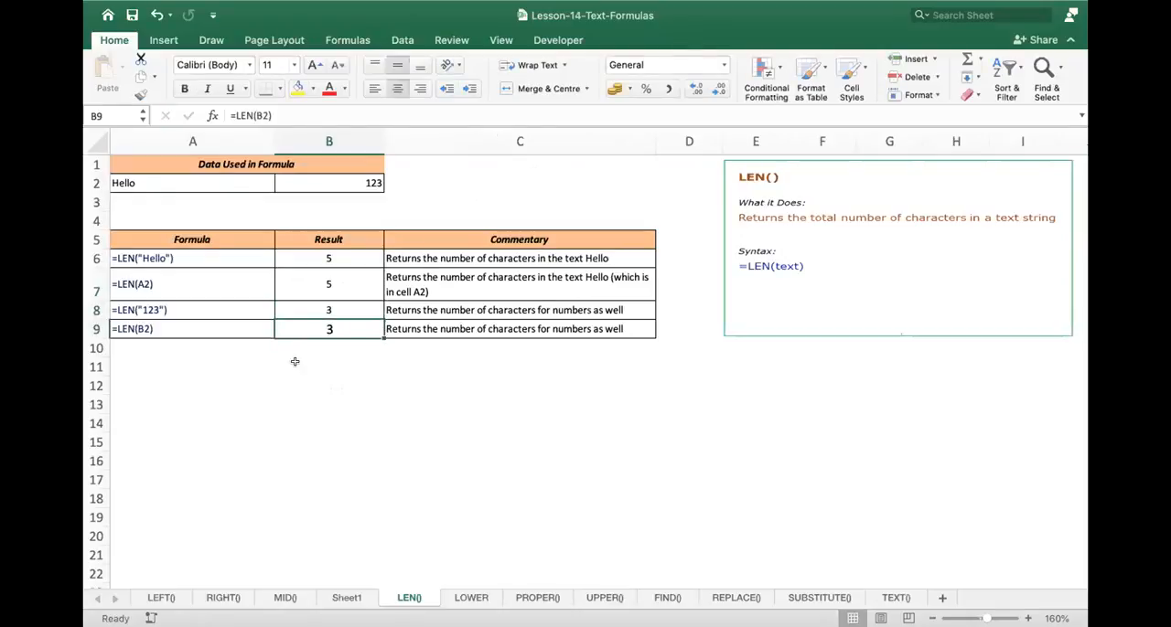
- Extend the number in B2 of the LEN() sheet to 123565 and check the LEN formula in B9
left_click(376, 175)
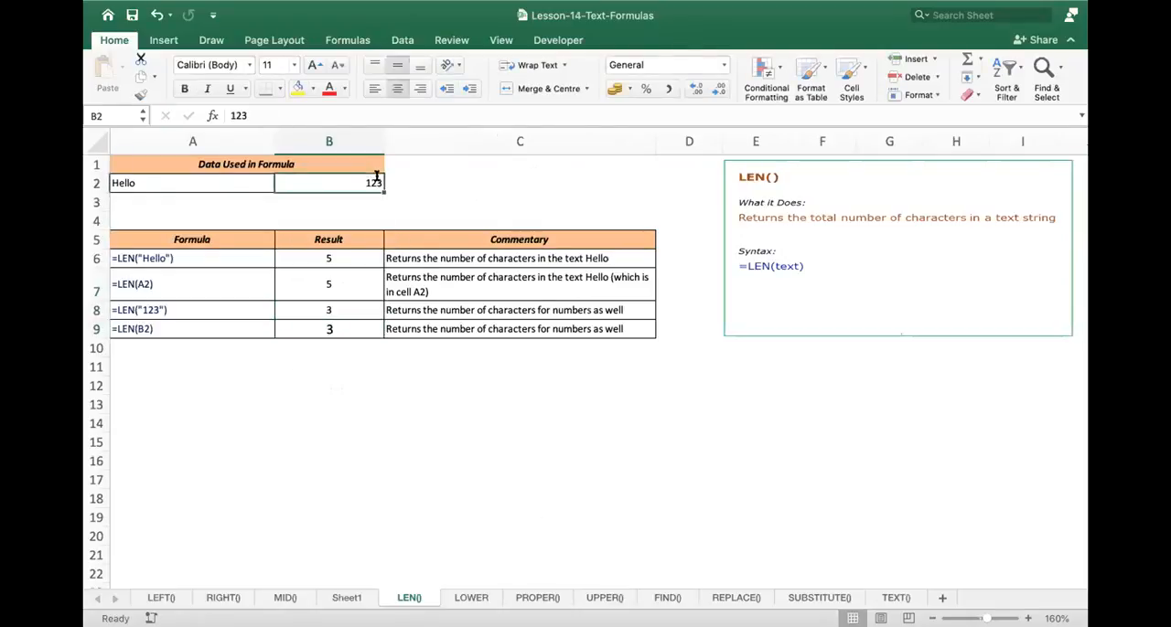
key("F2")
type("565")
key("Return")
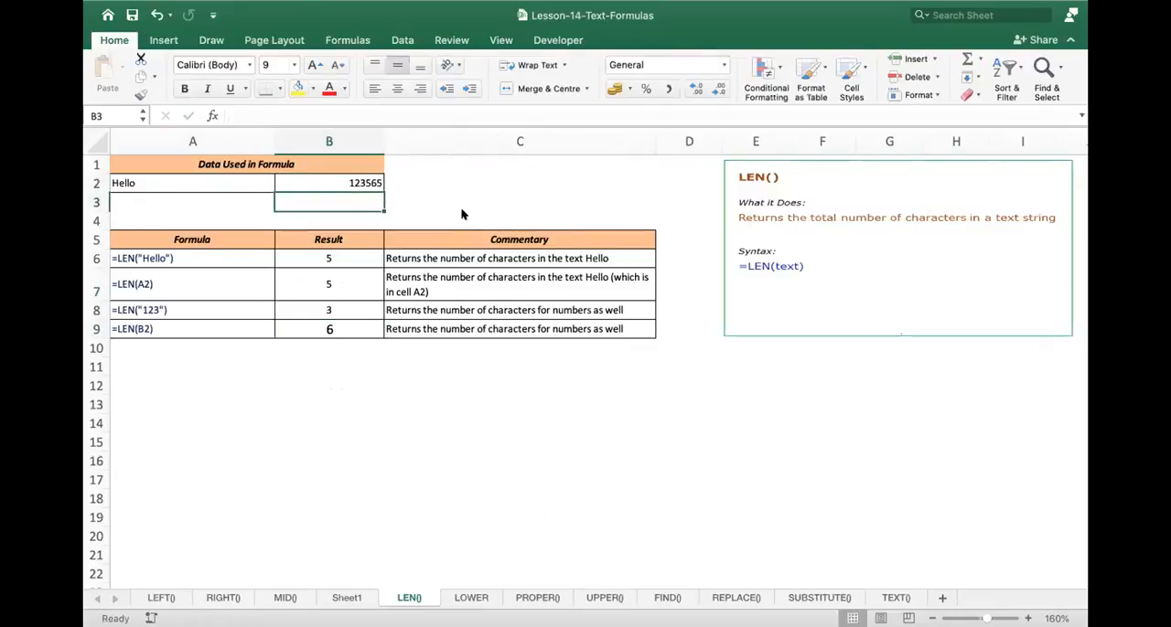
left_click(345, 327)
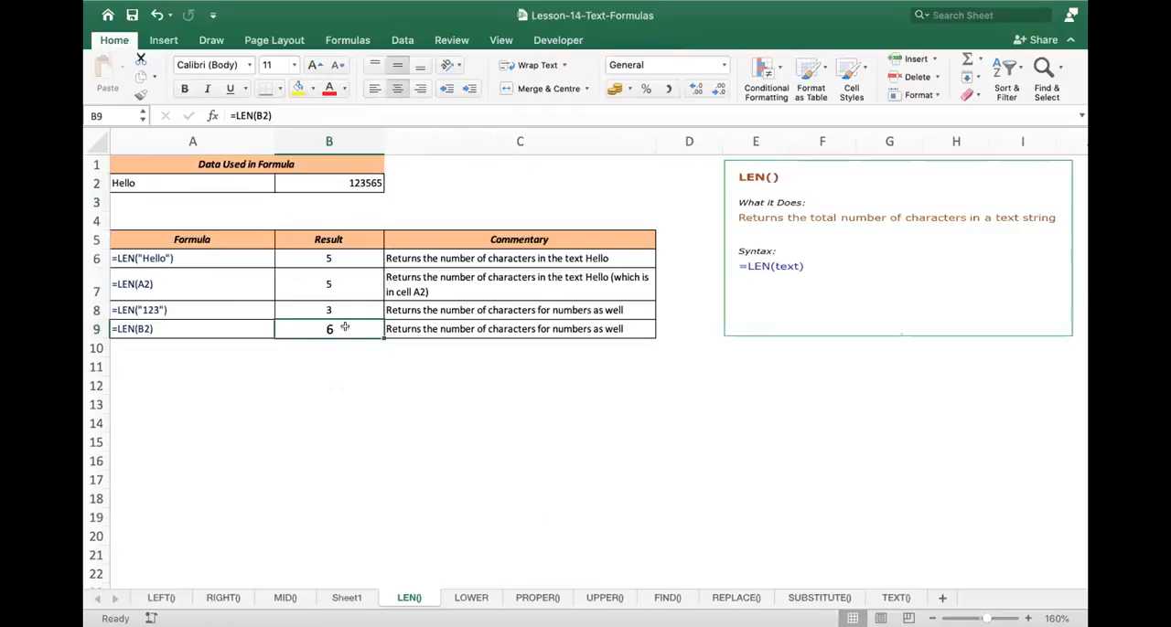
- View the LOWER sheet and its description of the function's purpose and syntax
left_click(469, 597)
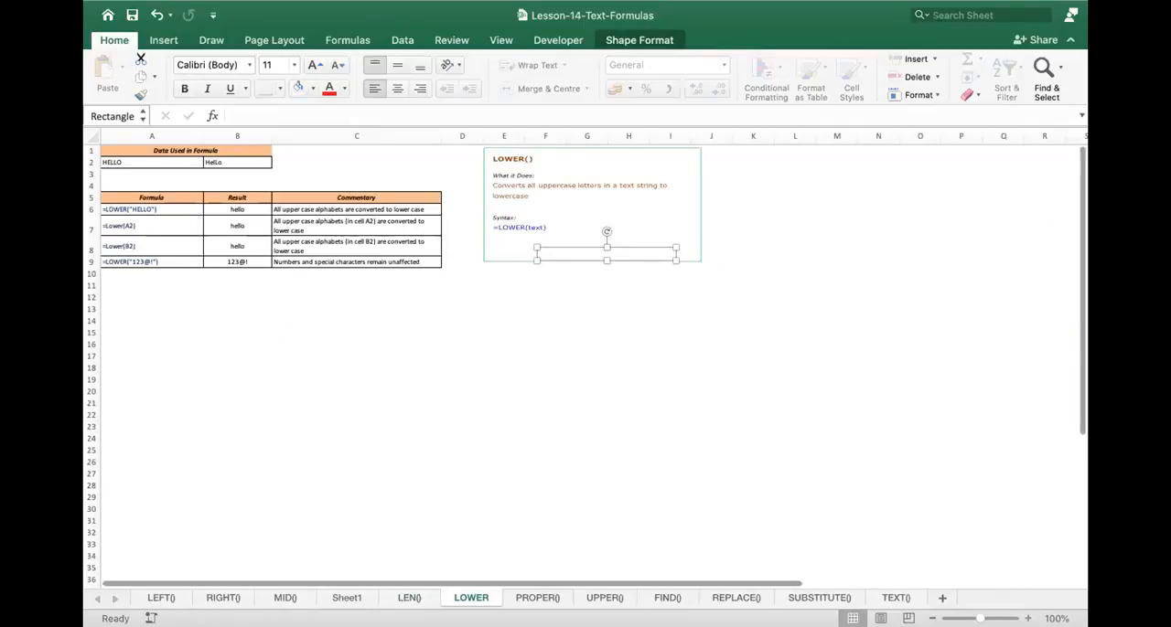
left_click(1028, 620)
left_click(1027, 619)
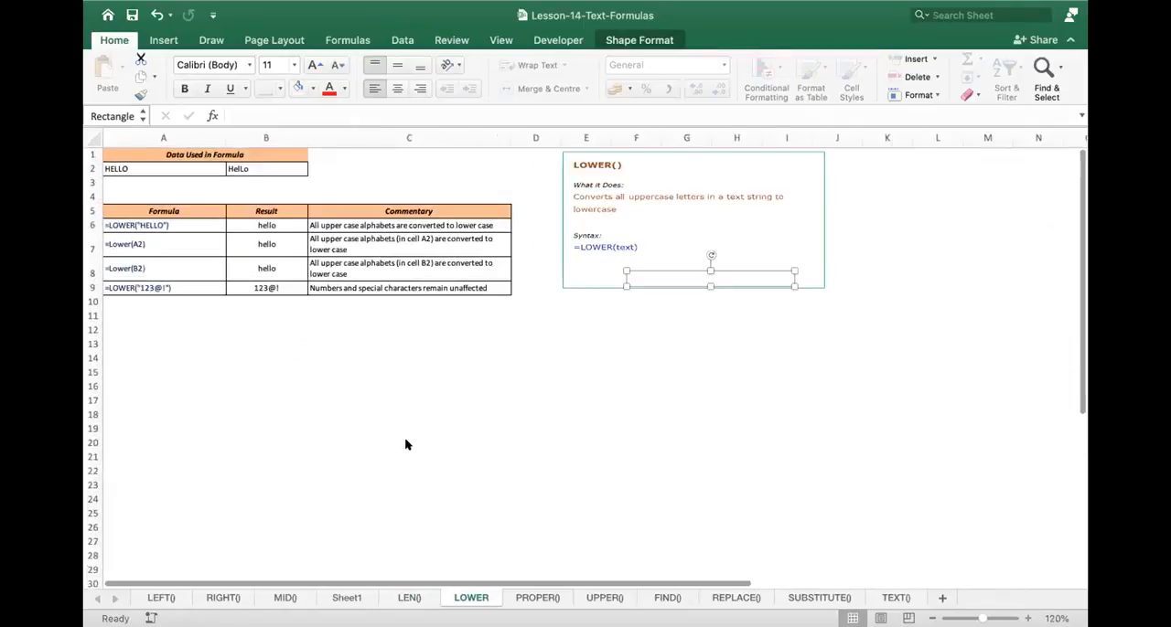
scroll(407, 445, "up", 1)
scroll(487, 388, "up", 5)
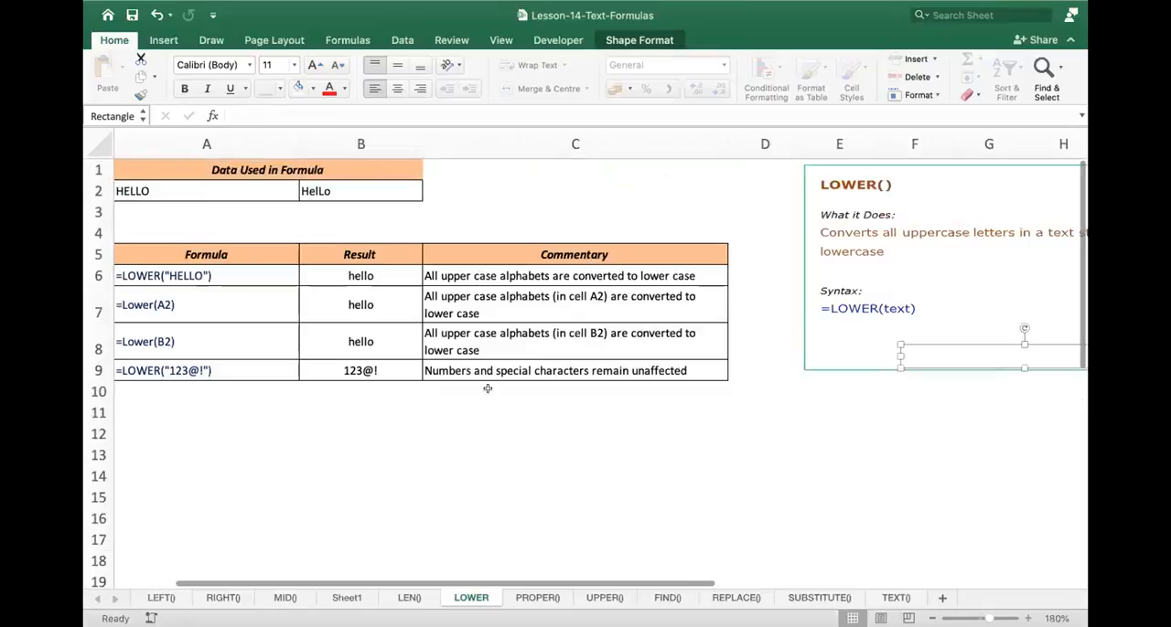
left_click_drag(413, 585, 416, 578)
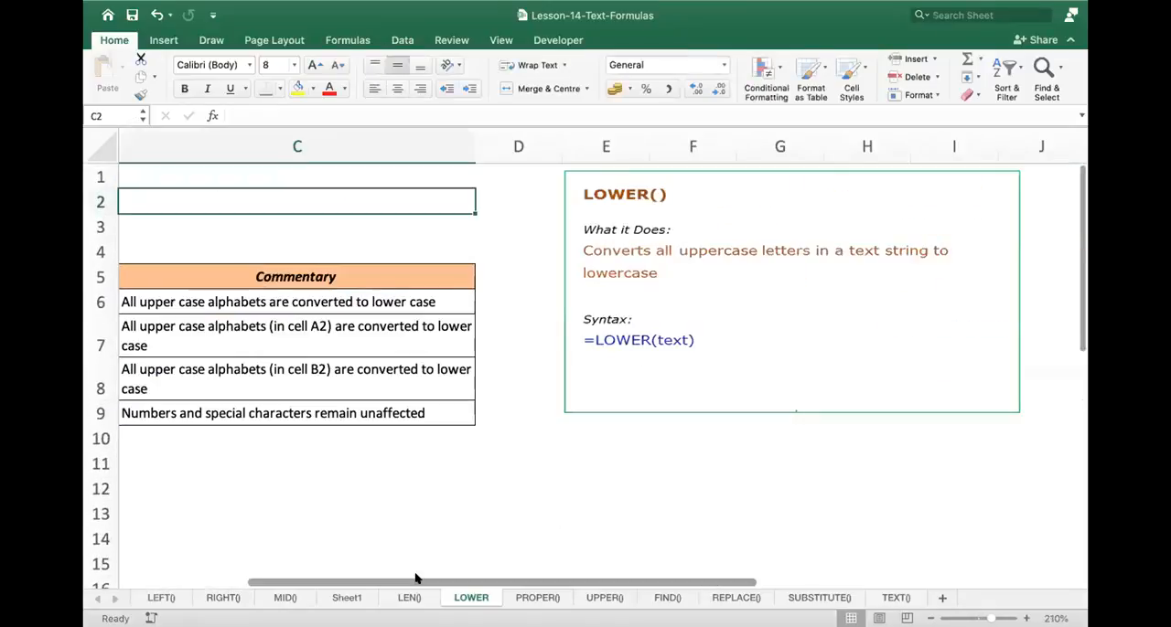
- Review the source data and example table on the LOWER sheet, inspecting the formula in B6
scroll(247, 453, "left", 4)
left_click(269, 194)
left_click(400, 301)
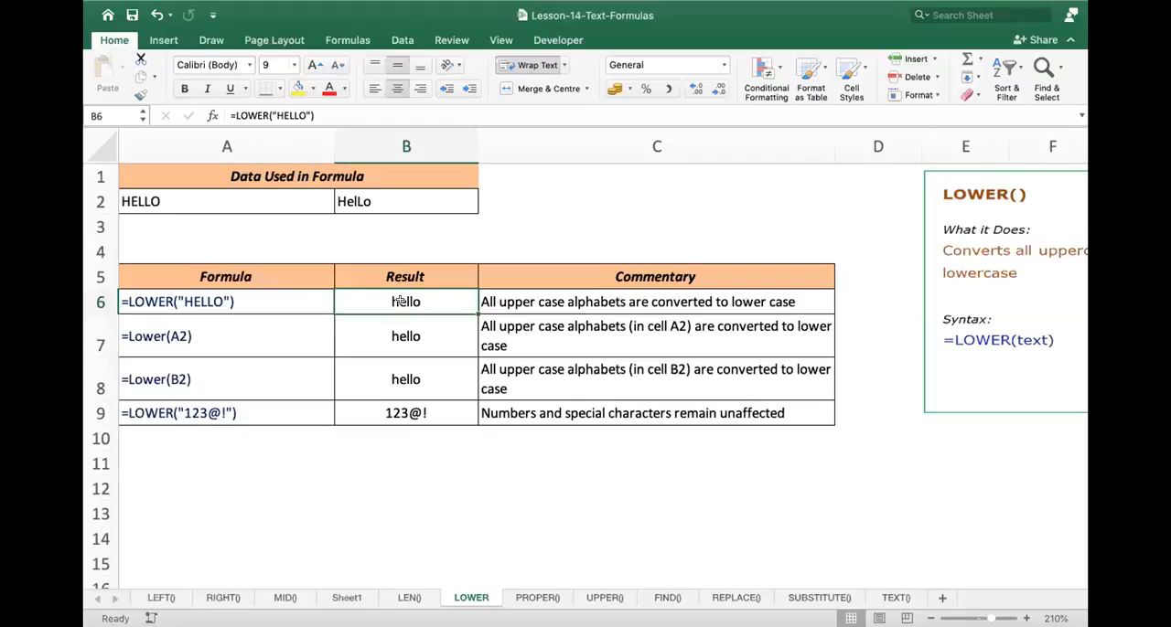
left_click(263, 300)
key("Right")
double_click(432, 301)
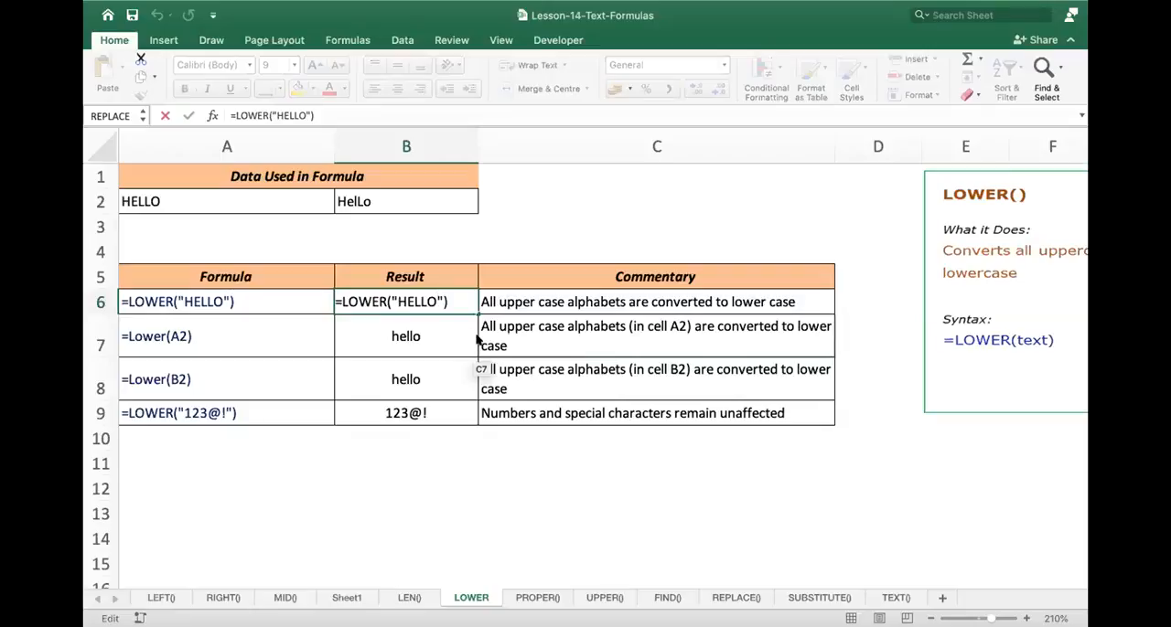
key("Return")
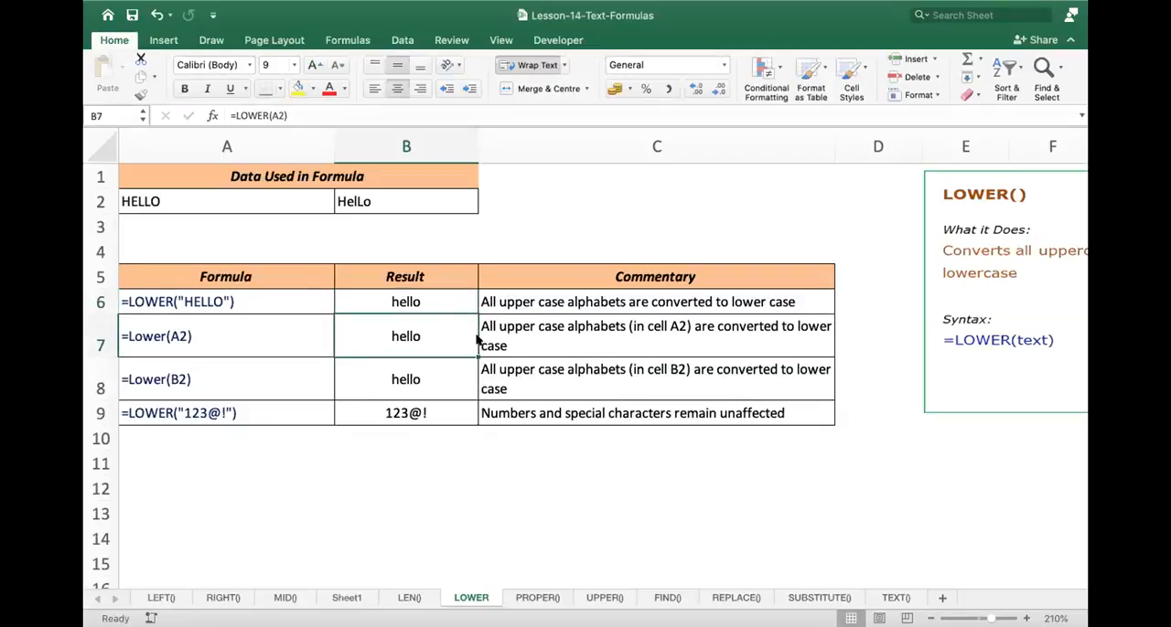
- Inspect the remaining LOWER formulas in B7 to B9 together with the source text in B2
key("Down")
key("Down")
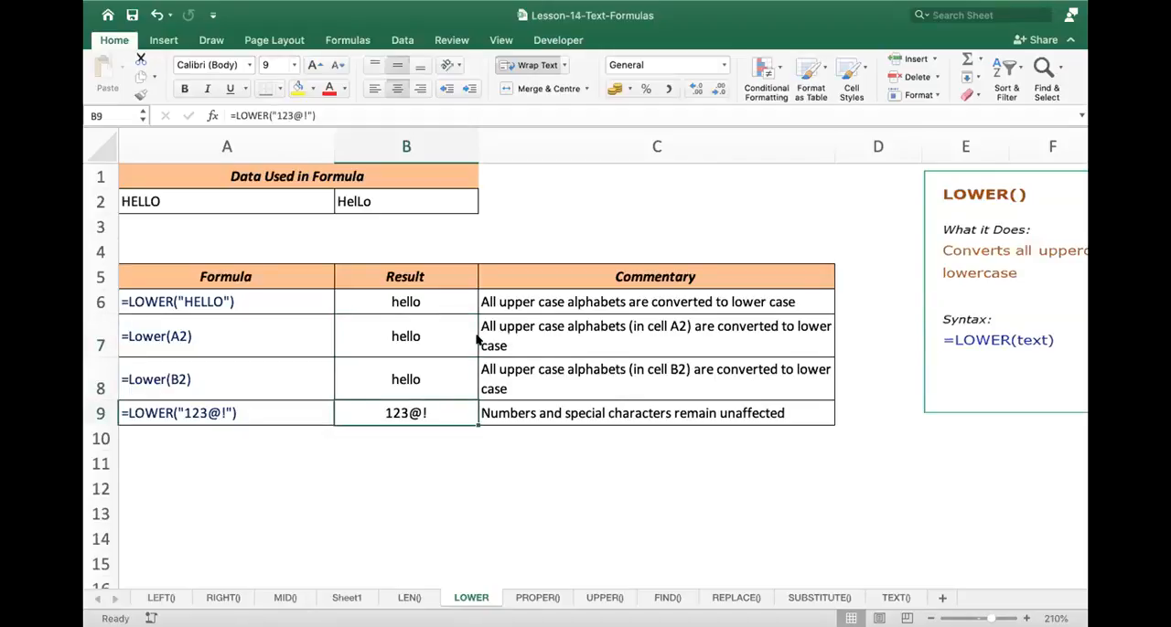
left_click(340, 206)
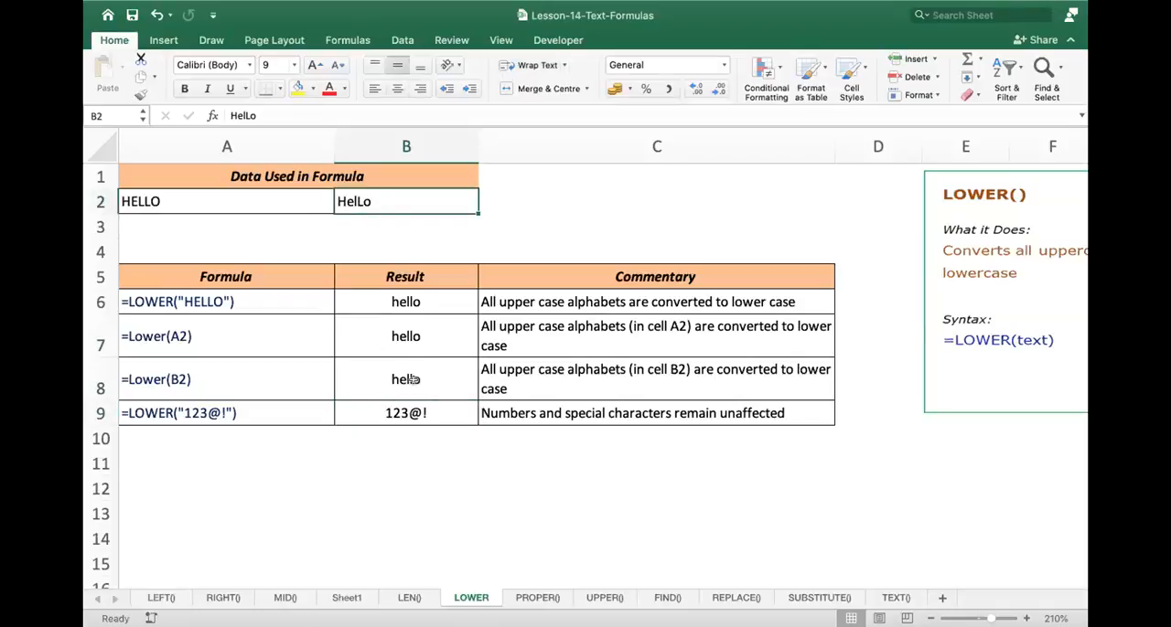
double_click(433, 331)
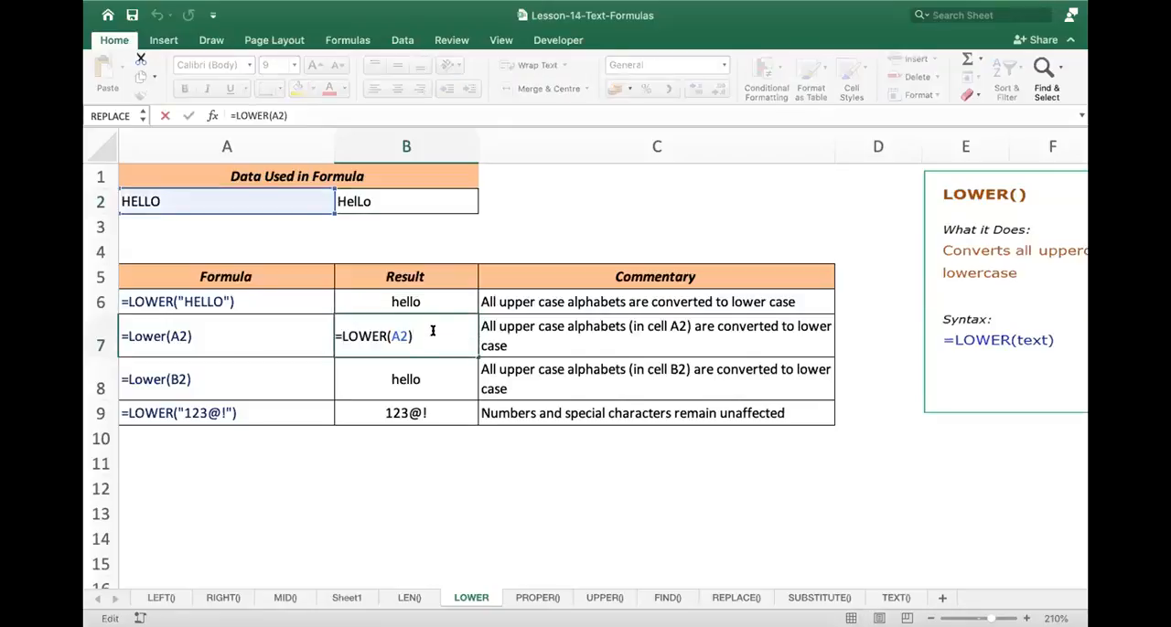
left_click(426, 373)
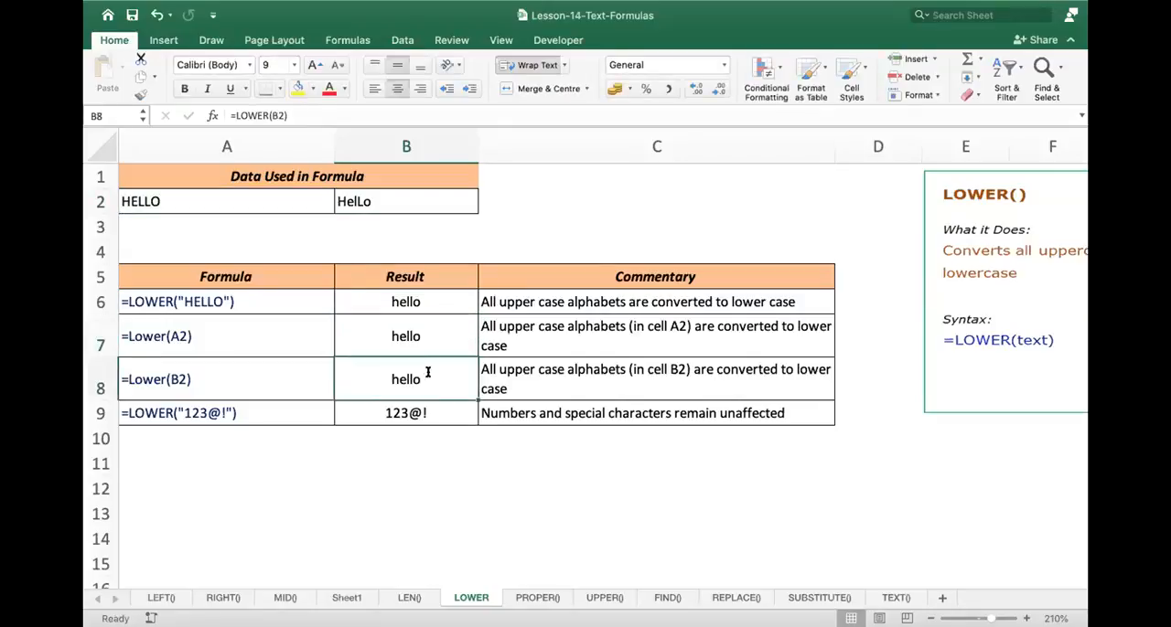
double_click(427, 372)
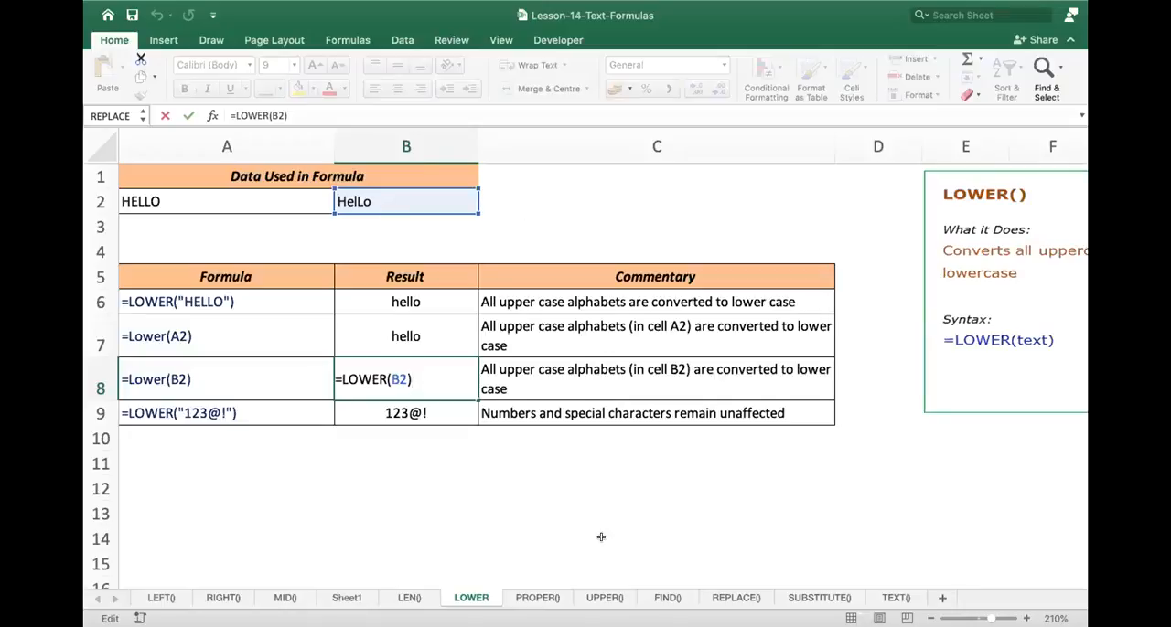
- Enter a first name in mixed upper and lower case in C2 of the UPPER() sheet, with the sheet enlarged to 200%
left_click(606, 598)
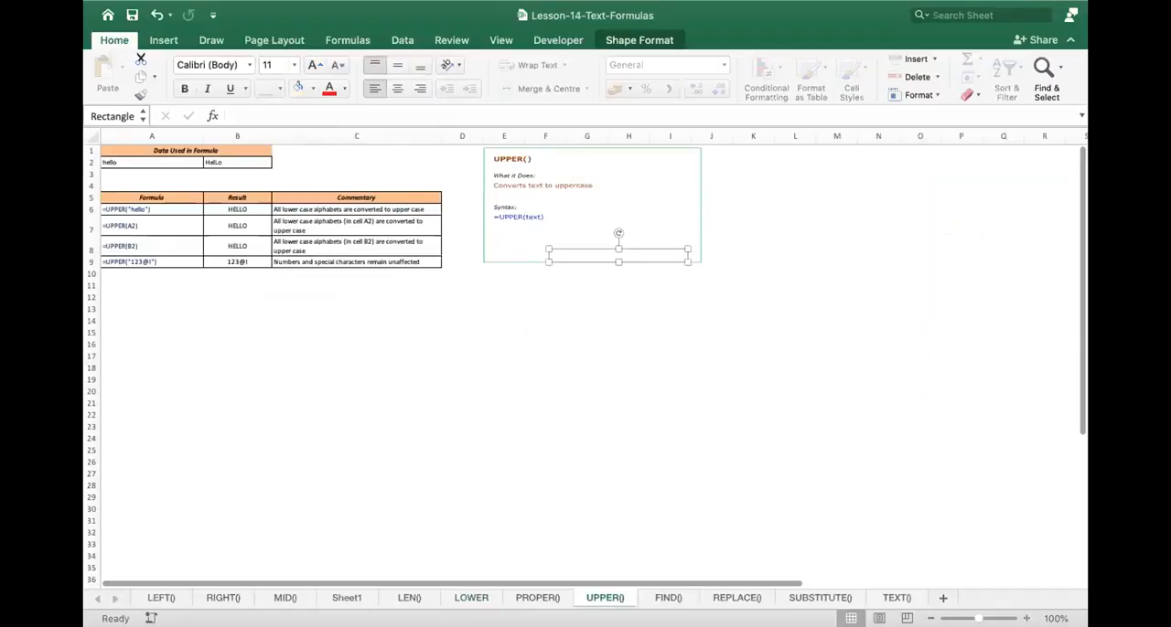
left_click(1026, 619)
left_click(1026, 619)
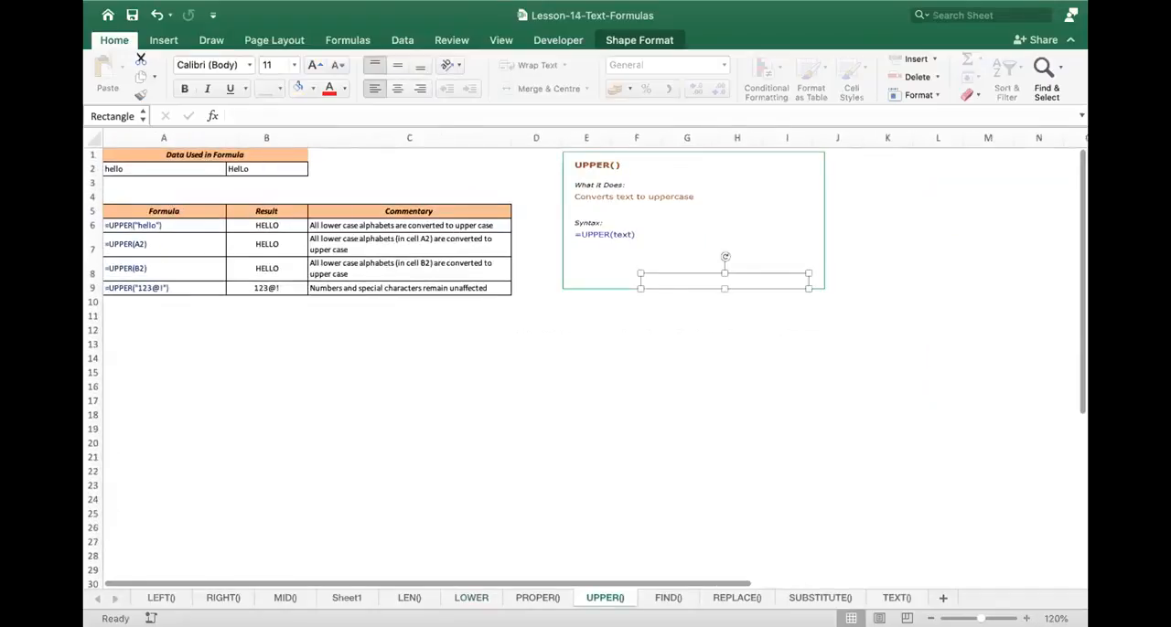
left_click(1026, 619)
left_click(1026, 619)
left_click(1026, 619)
left_click(1026, 619)
left_click(1026, 619)
left_click(1026, 619)
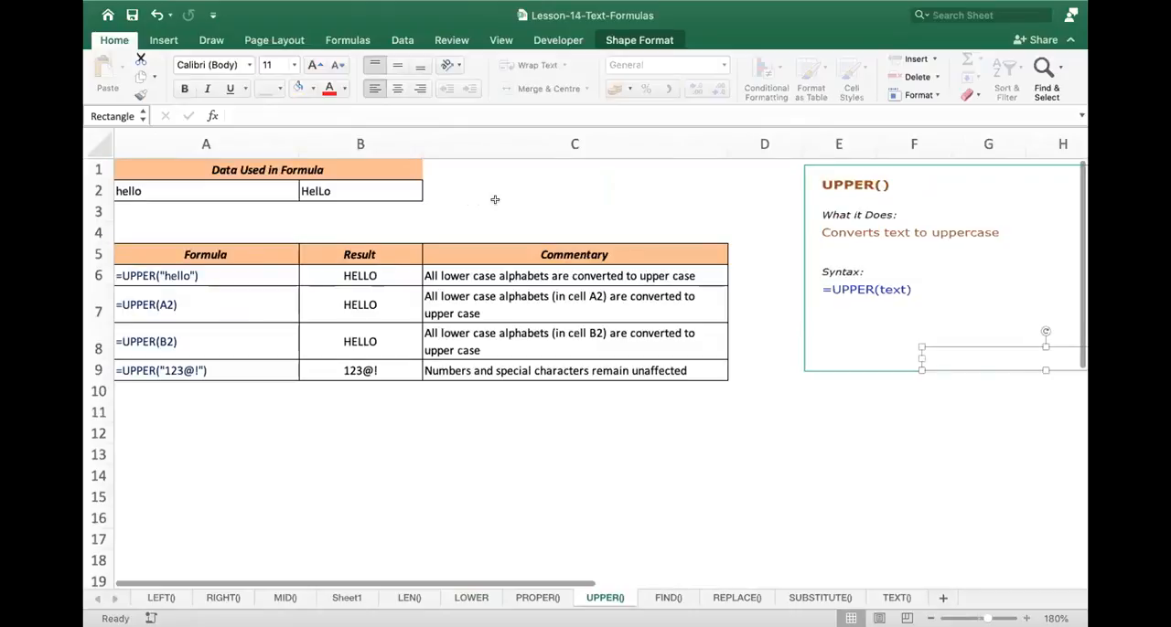
left_click(481, 199)
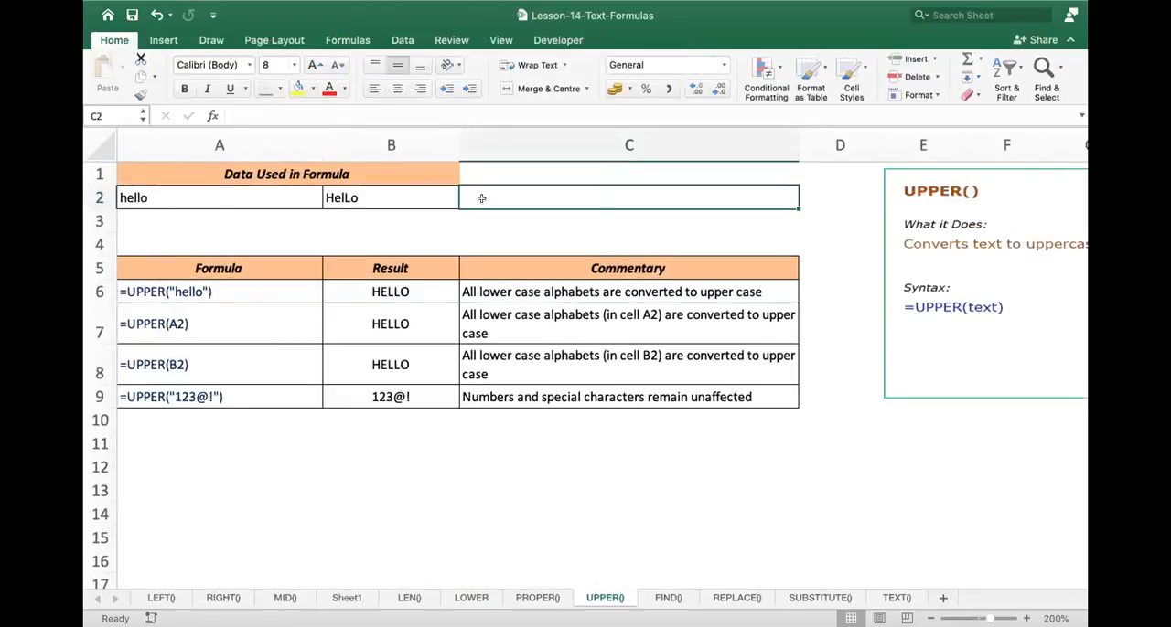
type("Ras")
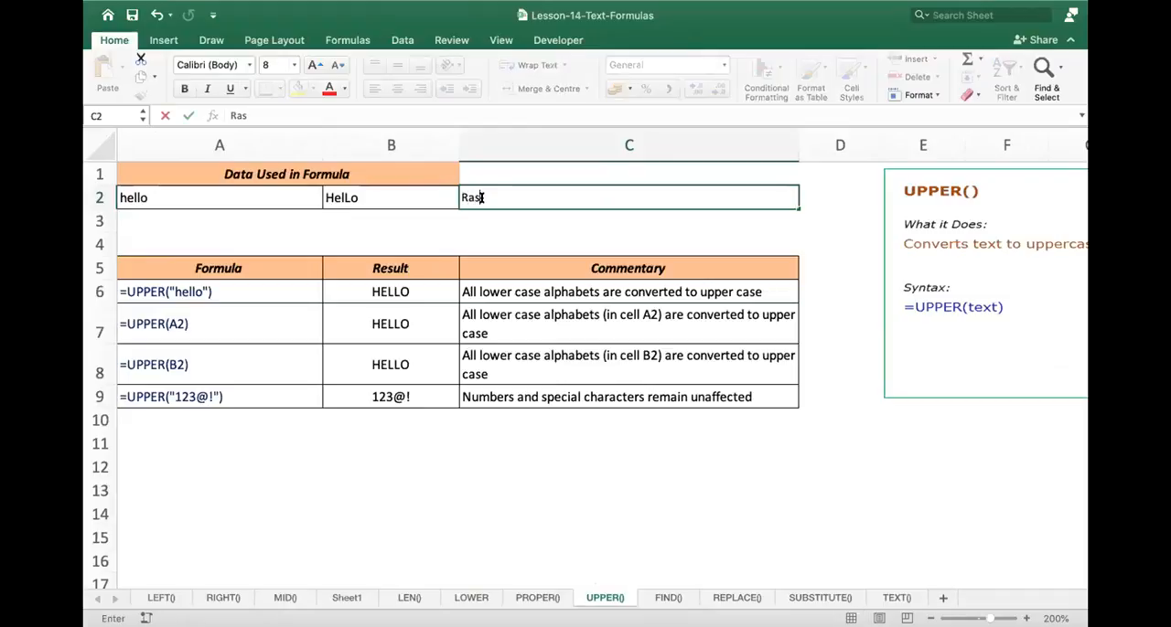
type("HI")
- Enter the formula =UPPER(C2) in C3 to convert the mixed-case name to capitals
left_click(512, 224)
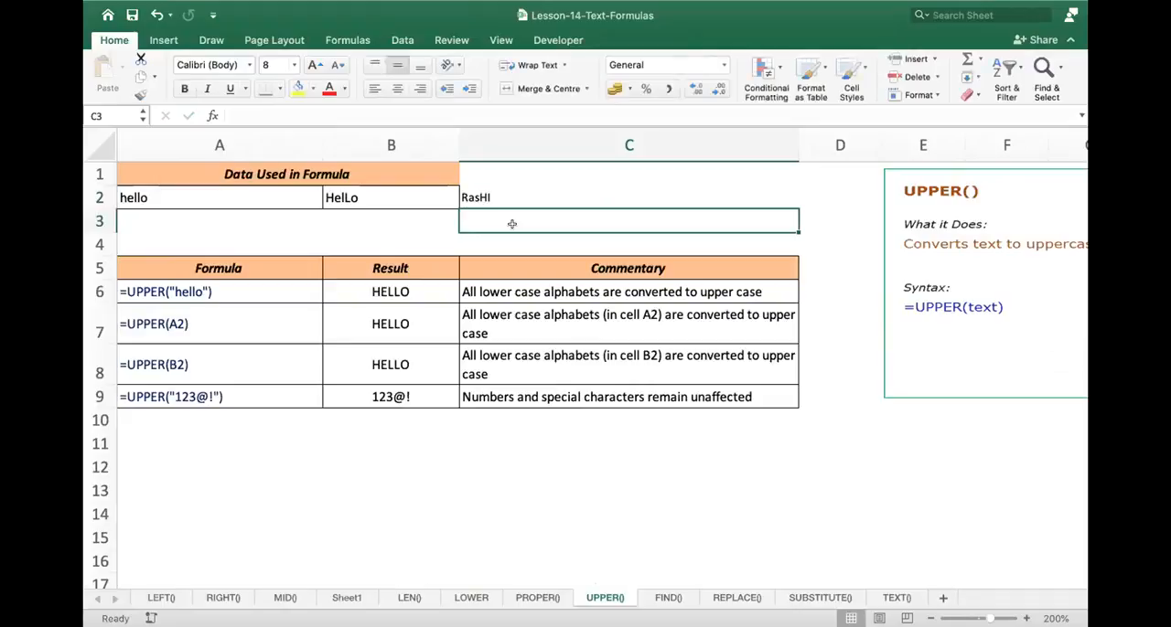
type("=")
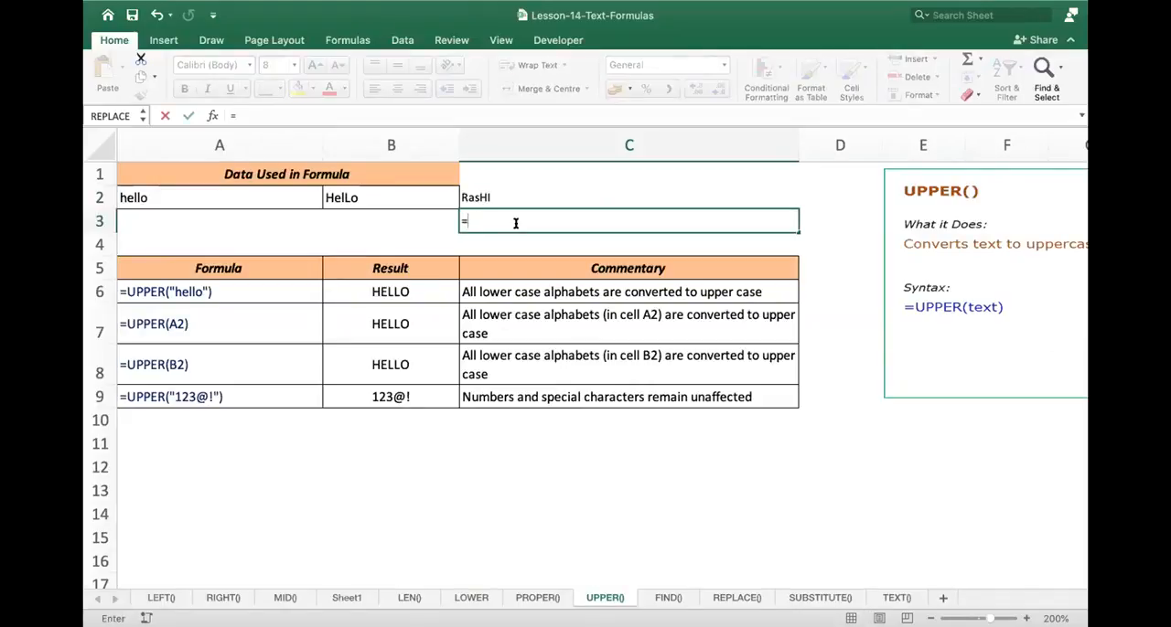
type("upper")
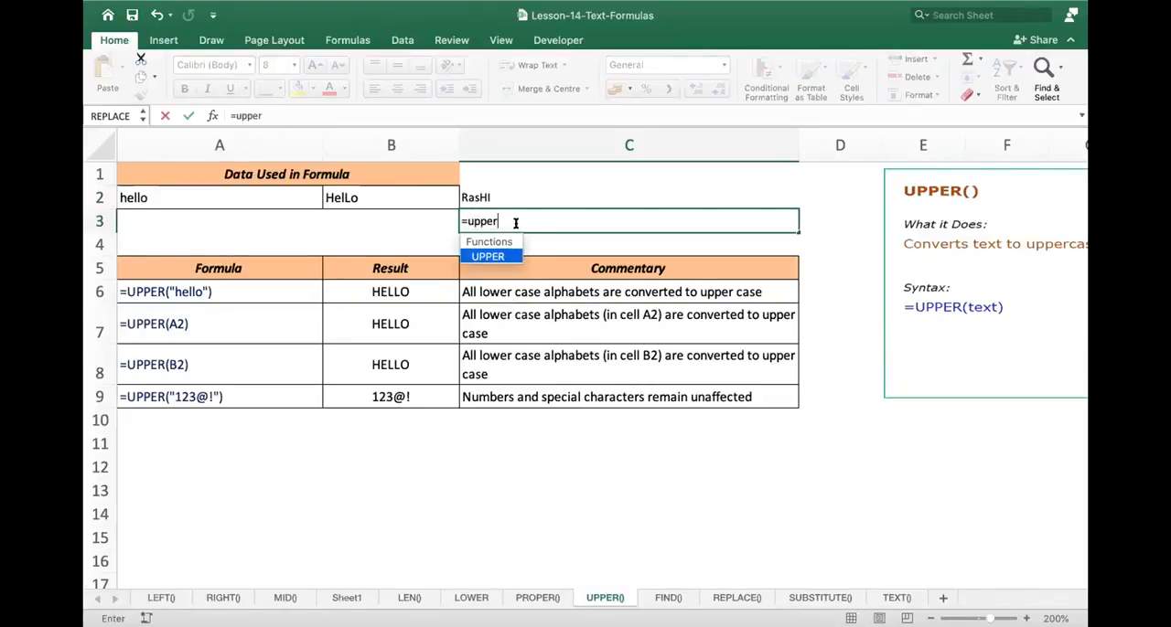
type("(")
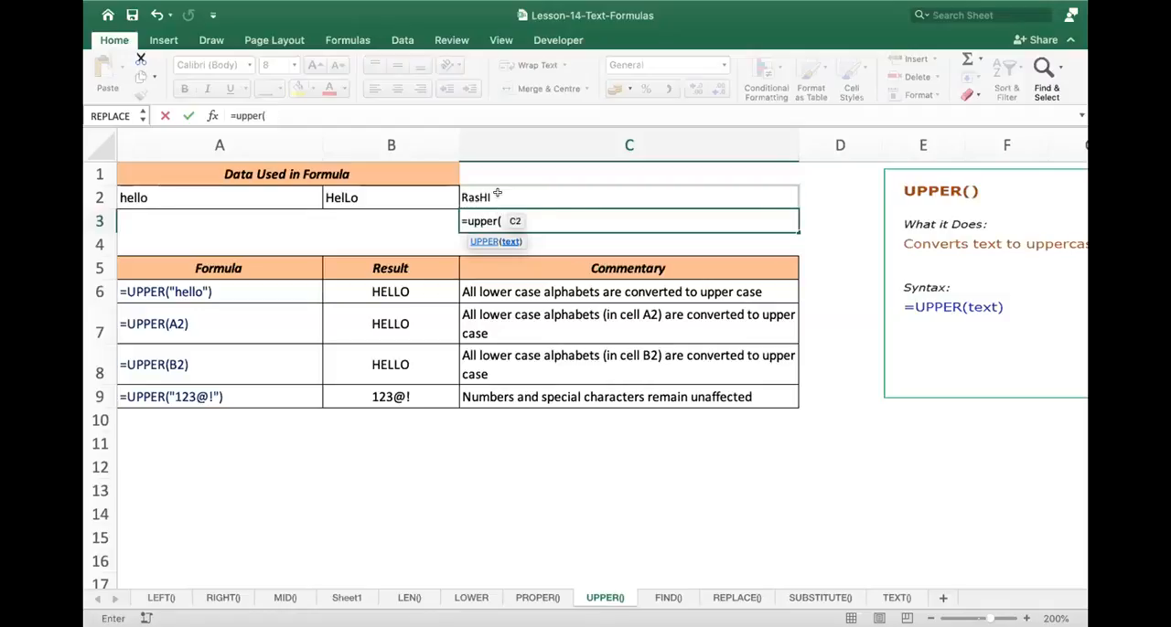
left_click(496, 194)
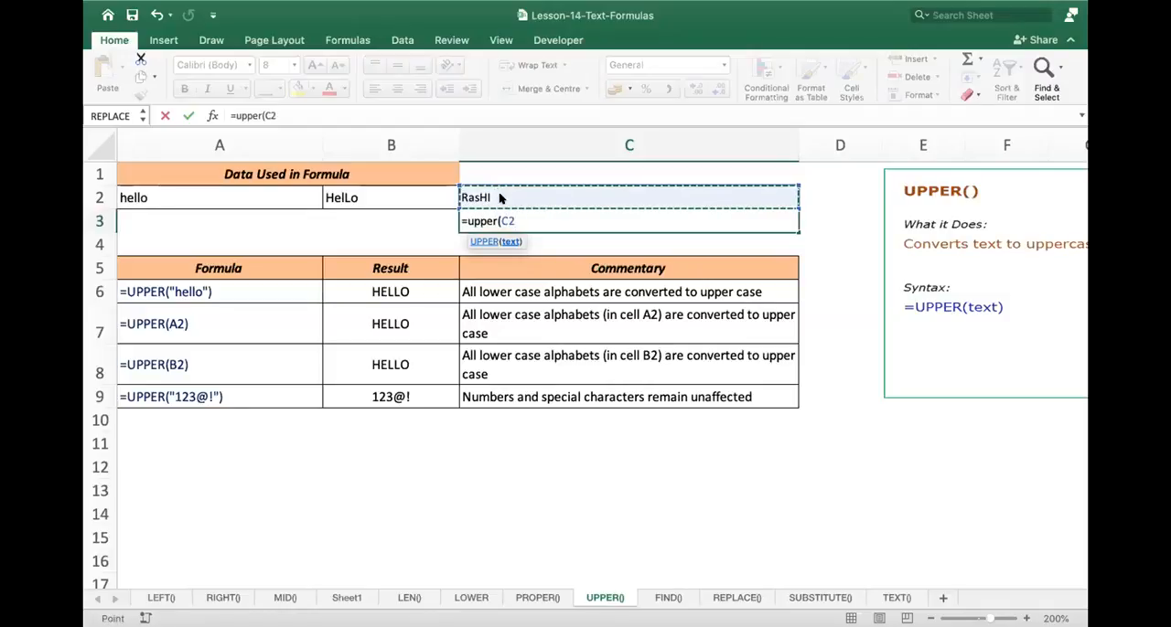
type(")")
key("Return")
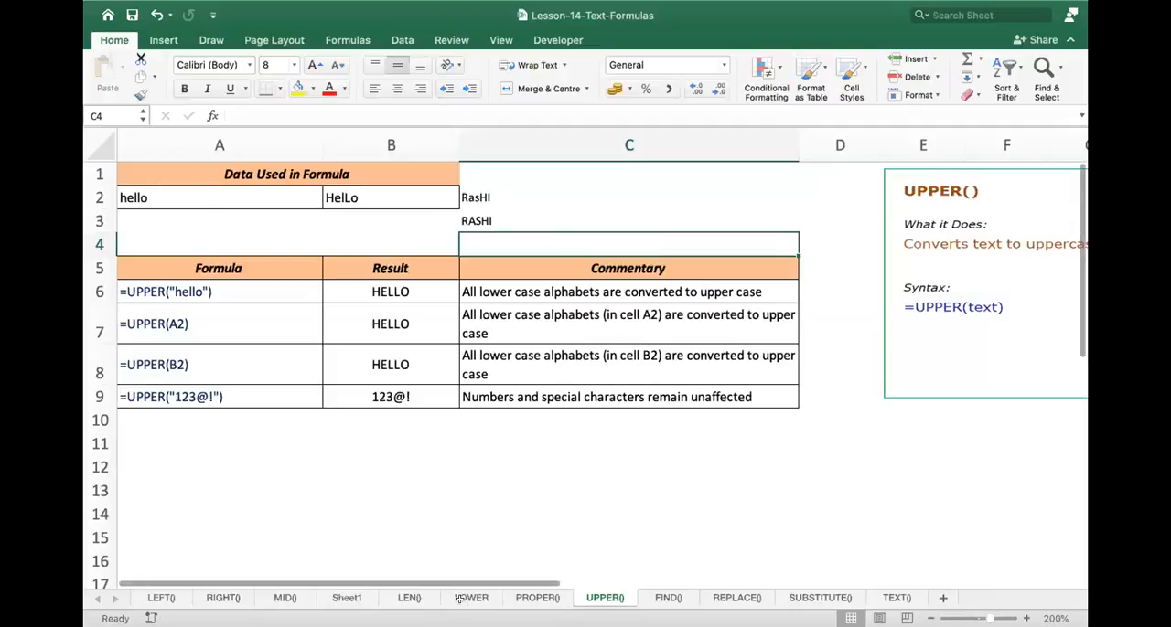
- Replace the text in A2 of the PROPER() sheet with a lowercase first name and check the PROPER formula in B8
left_click(537, 597)
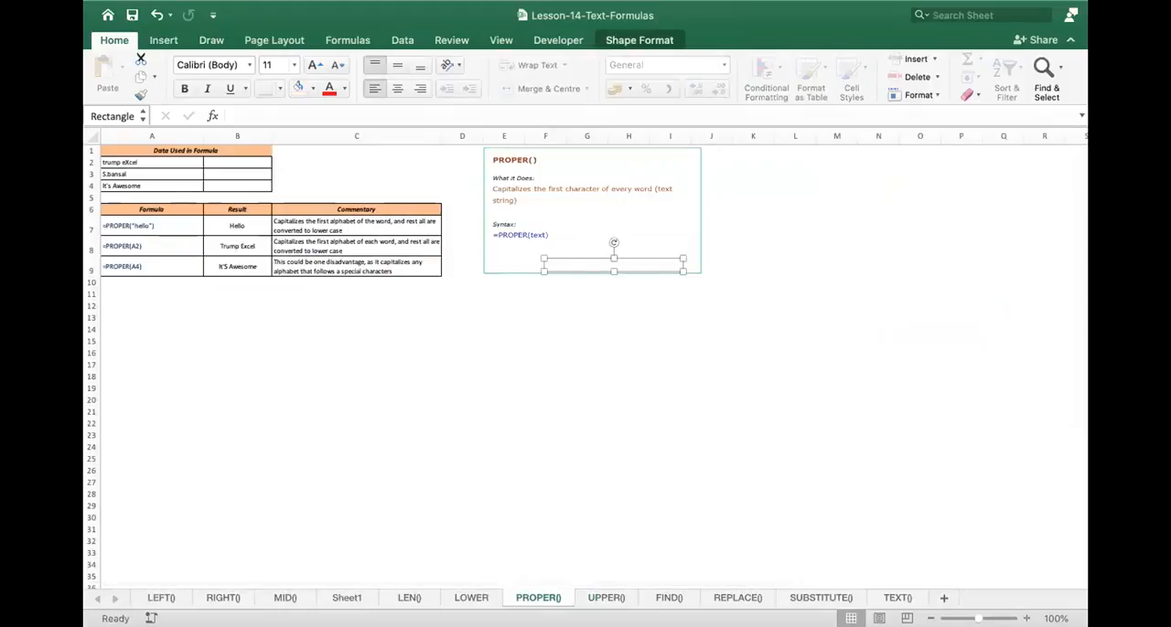
scroll(831, 378, "up", 1)
scroll(823, 256, "up", 1)
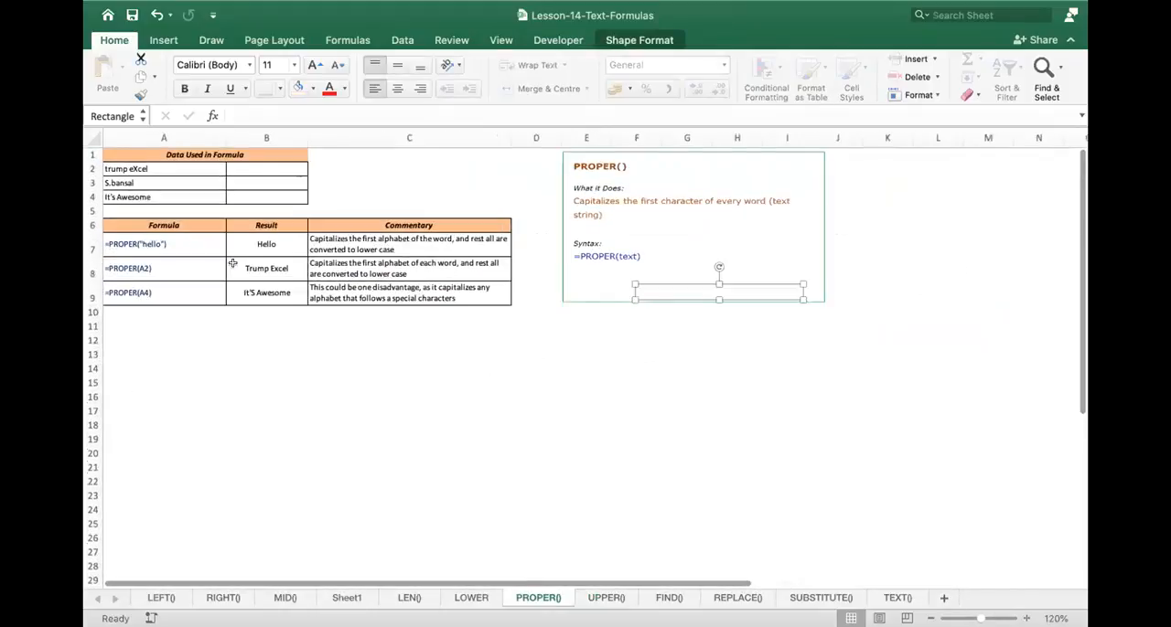
scroll(232, 263, "up", 2)
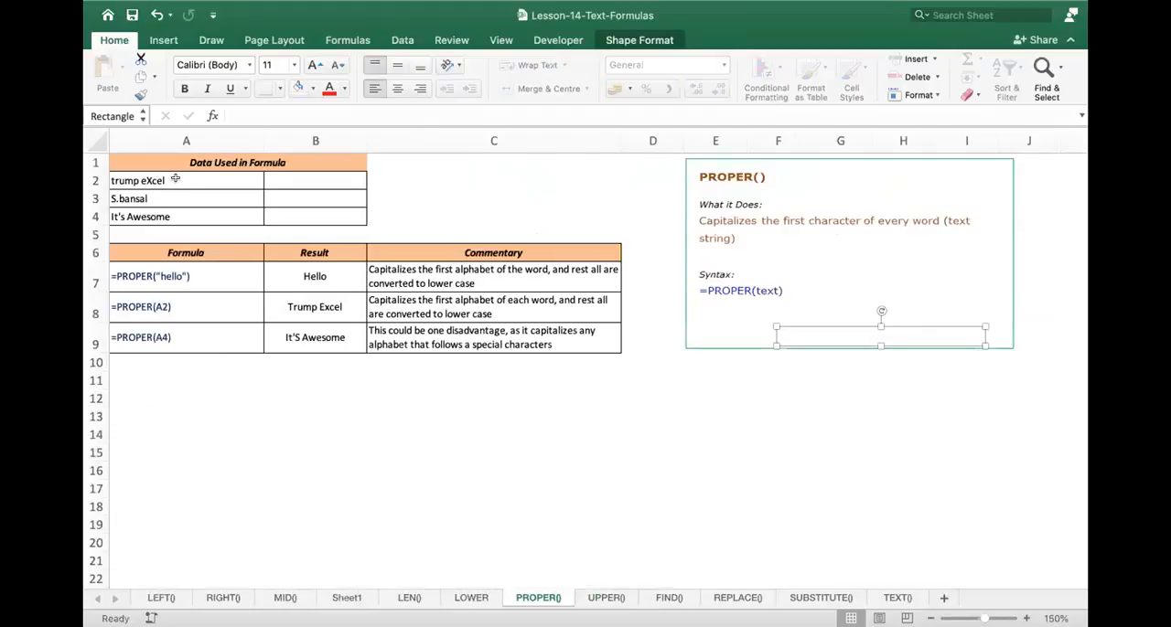
left_click(176, 180)
key("BackSpace")
key("Return")
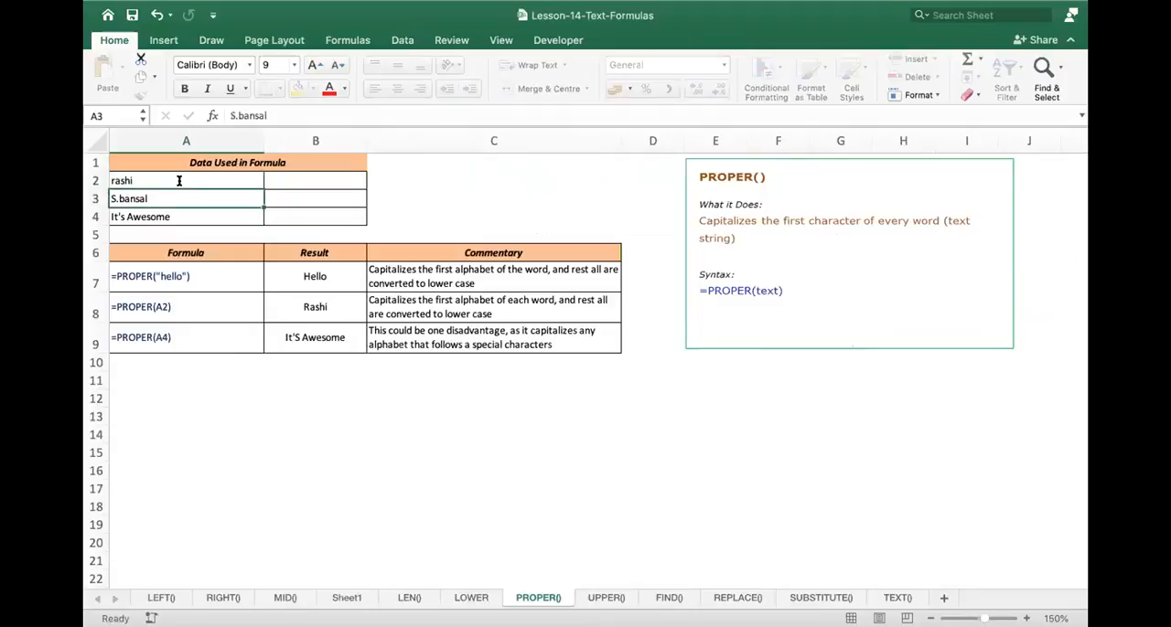
double_click(312, 309)
key("Escape")
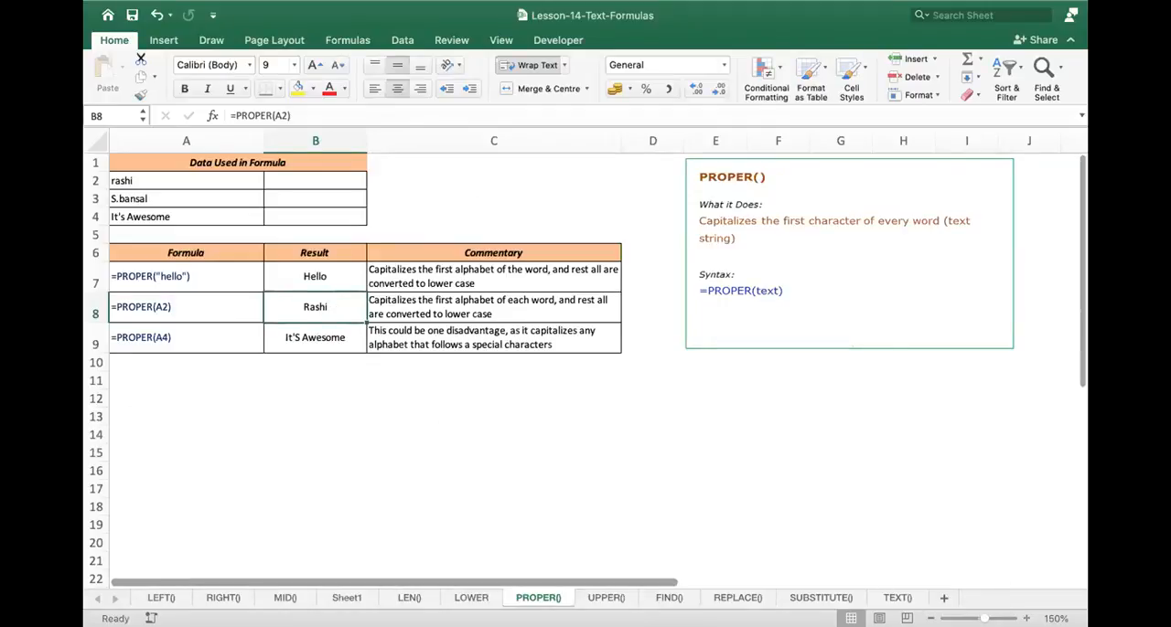
- Inspect the source text in A4 and the PROPER formula in B9 that refers to it
scroll(174, 229, "up", 3)
left_click(176, 231)
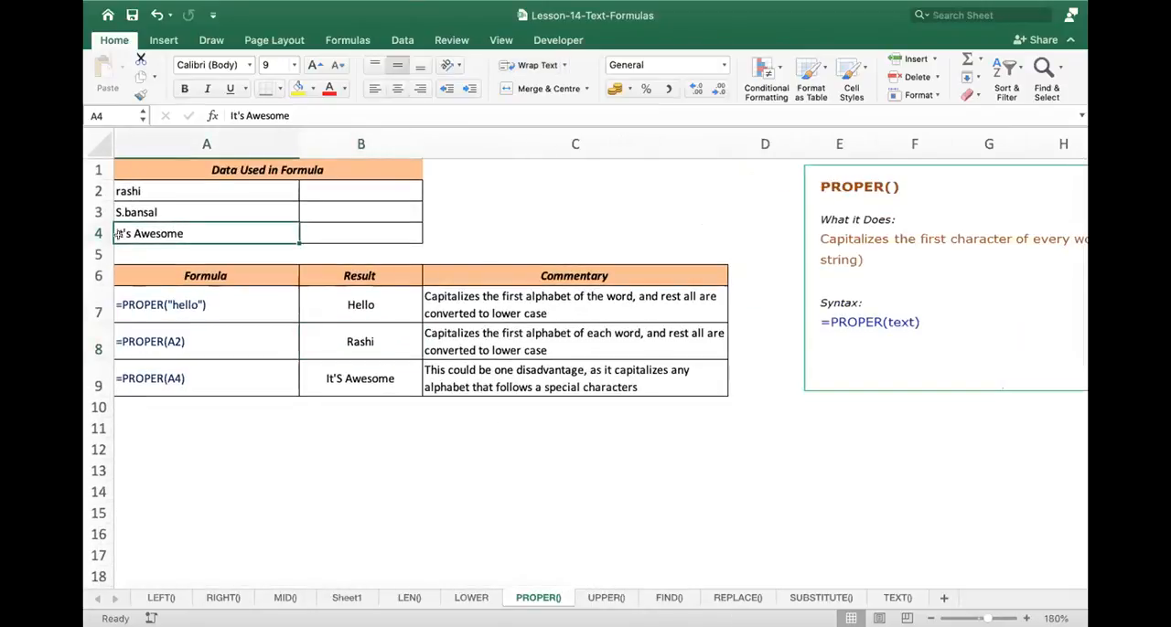
double_click(366, 378)
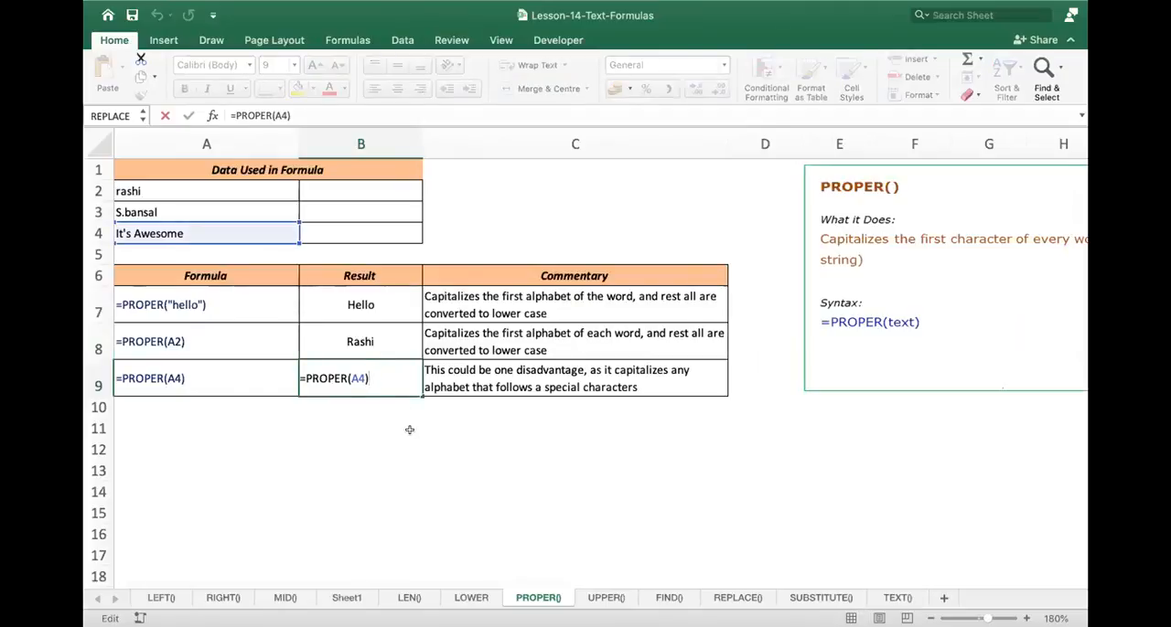
key("Return")
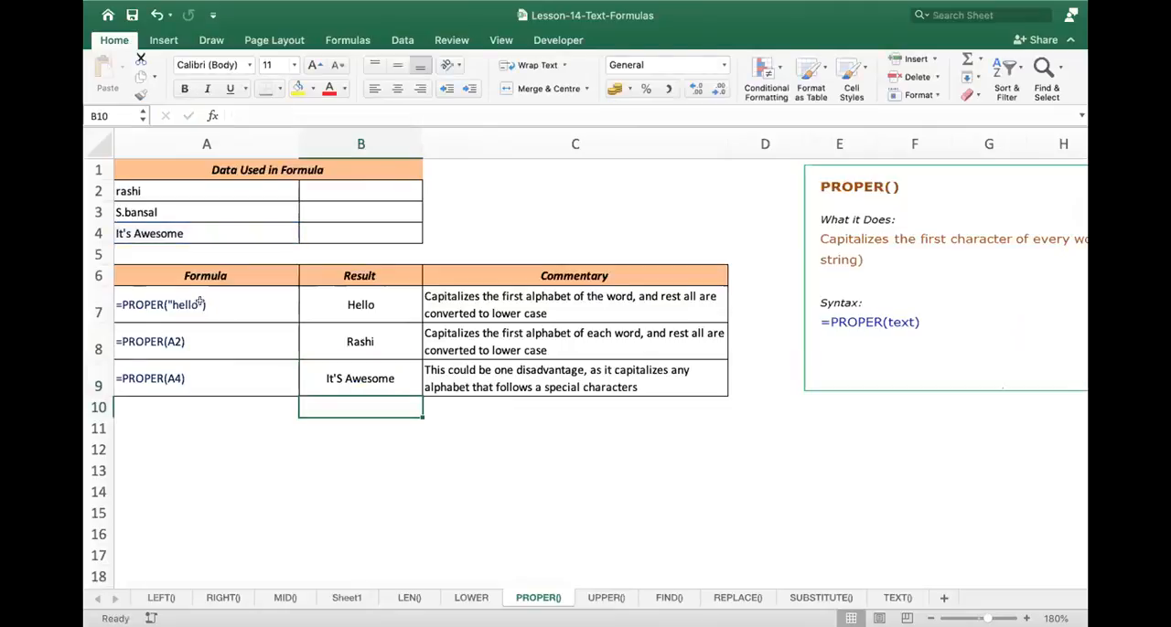
- Inspect the PROPER formulas in B7 and B8, comparing the quoted text argument with the cell reference
left_click(274, 306)
double_click(358, 305)
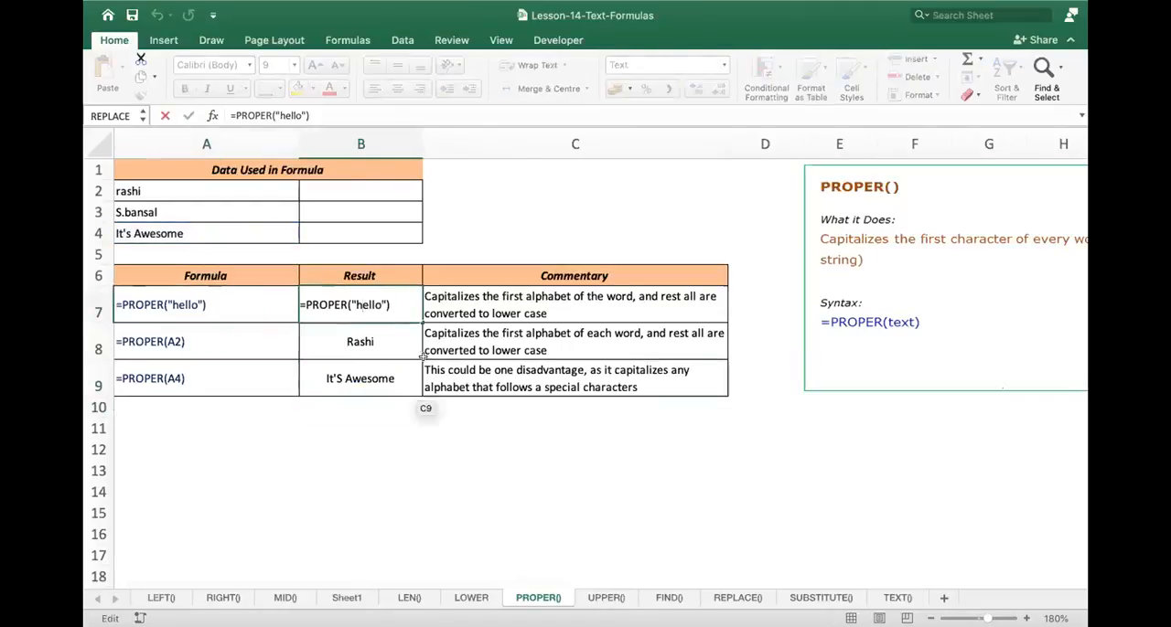
key("Return")
key("Up")
key("Down")
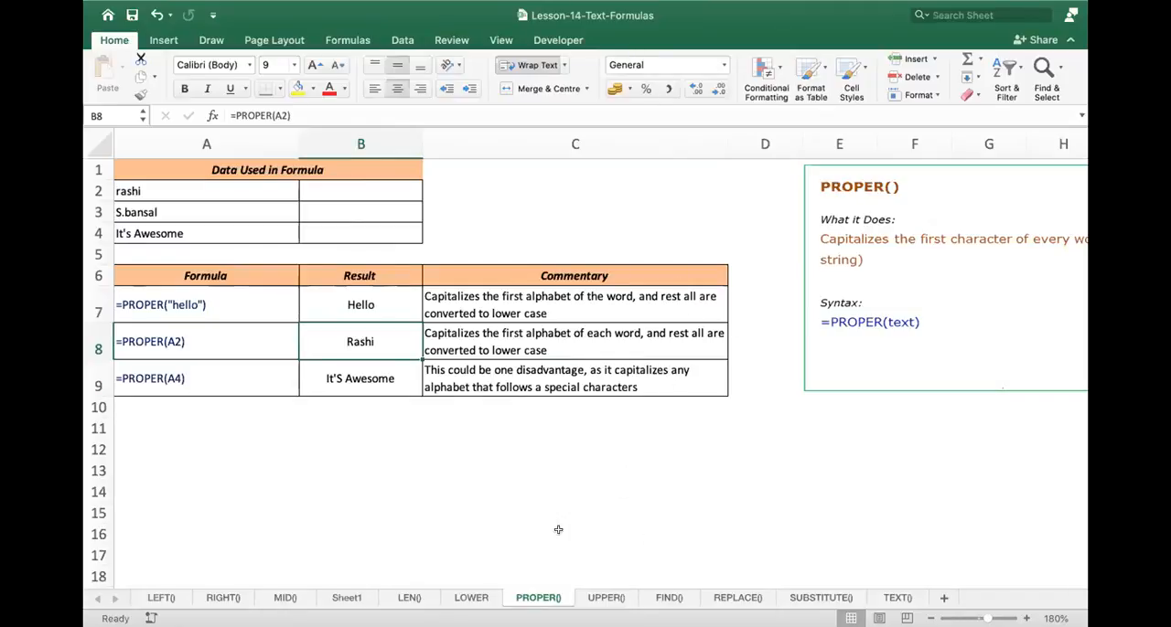
left_click(473, 516)
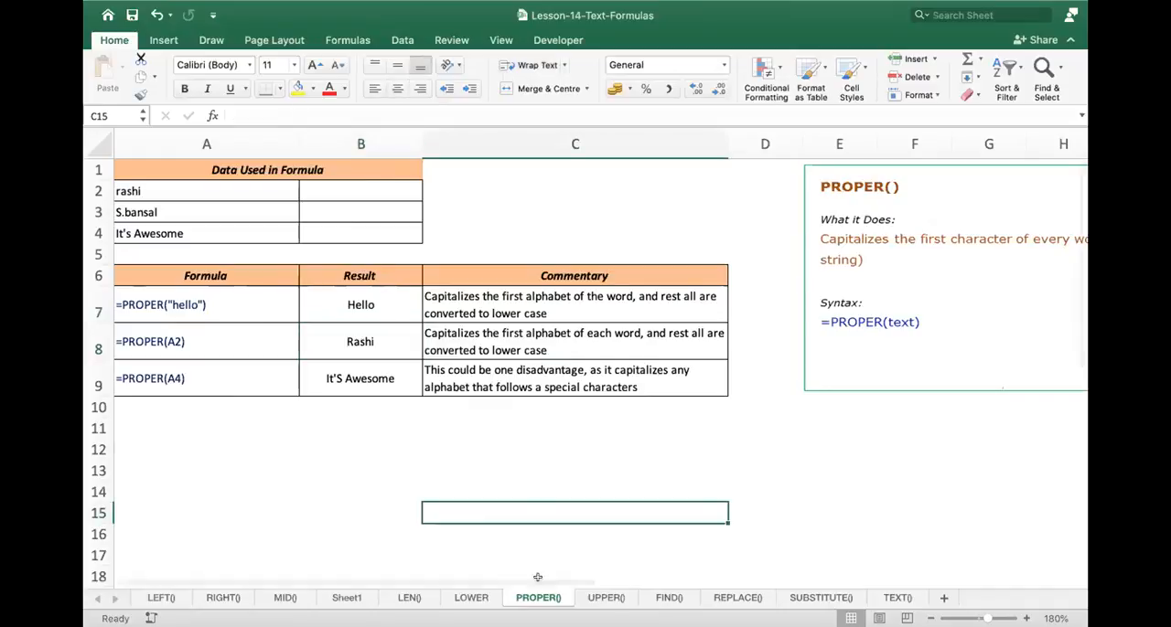
- View the FIND() sheet's syntax description and examples enlarged to 140%, and return to the PROPER() sheet
left_click(667, 598)
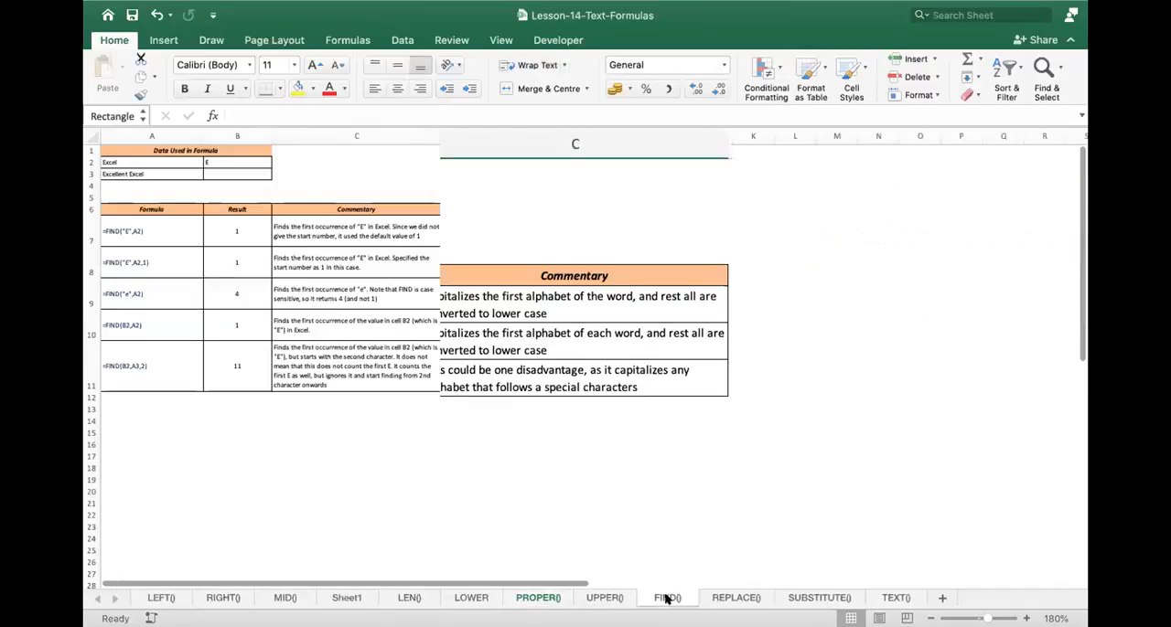
left_click(1026, 619)
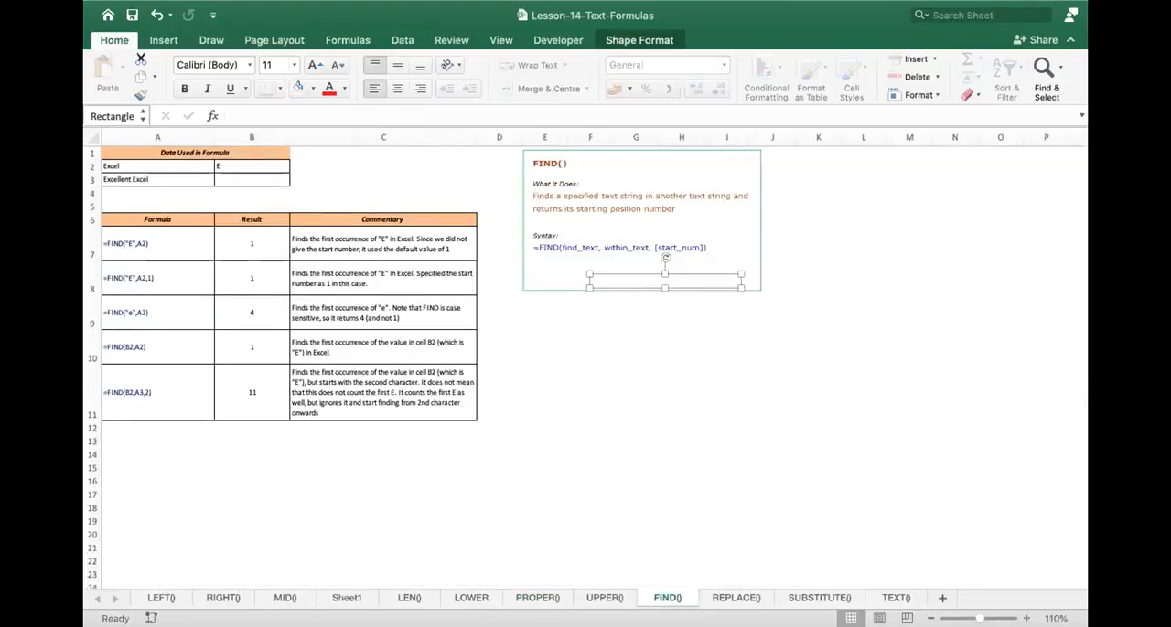
left_click(1026, 619)
left_click(1026, 619)
scroll(293, 504, "up", 1)
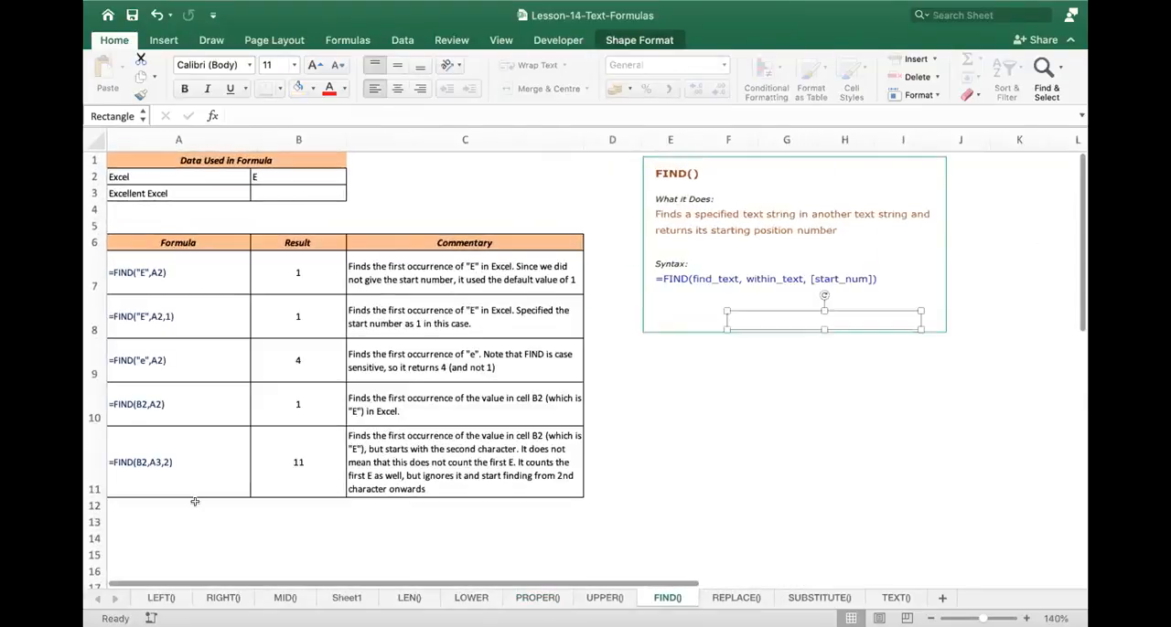
left_click(195, 503)
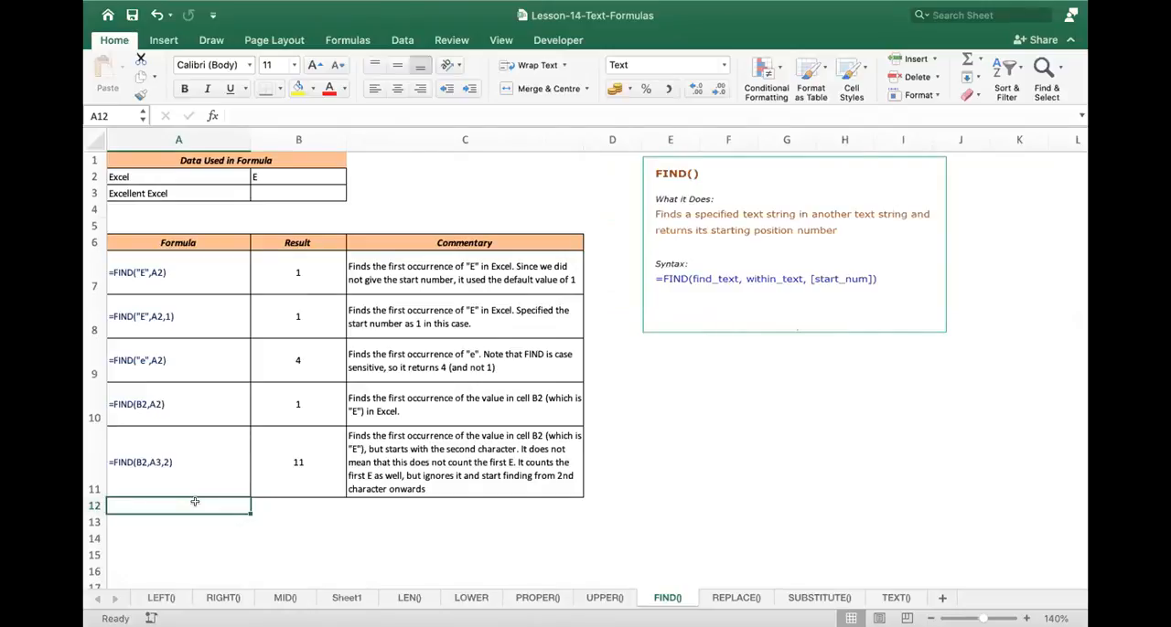
left_click(527, 597)
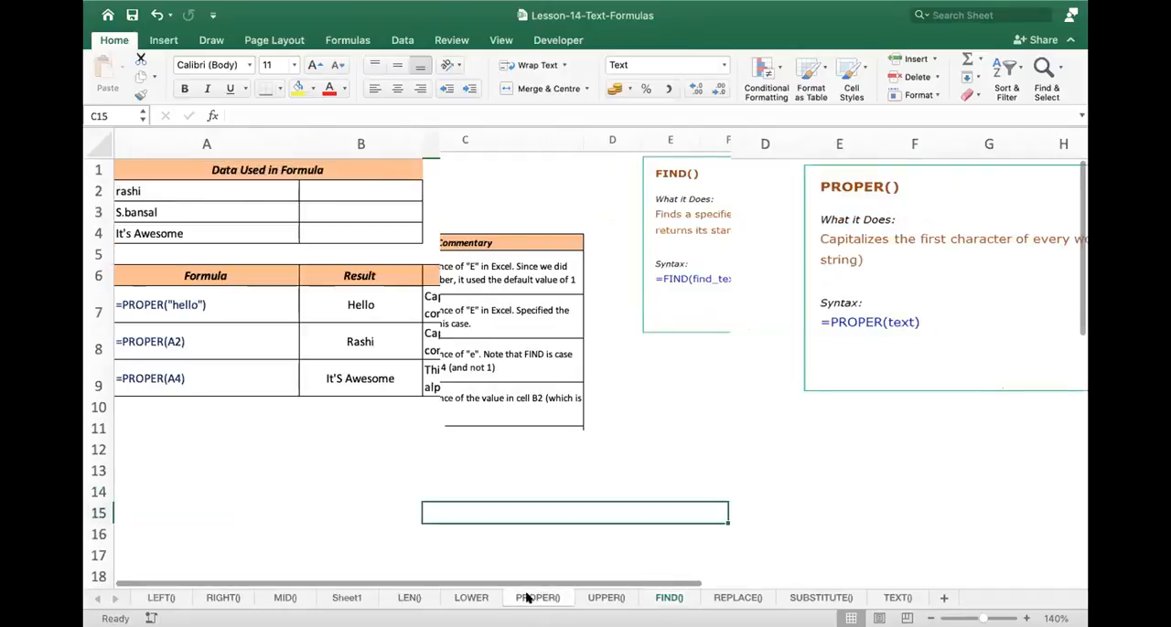
- Add a lowercase surname after the first name in A2 of the PROPER() sheet
left_click(228, 192)
double_click(240, 196)
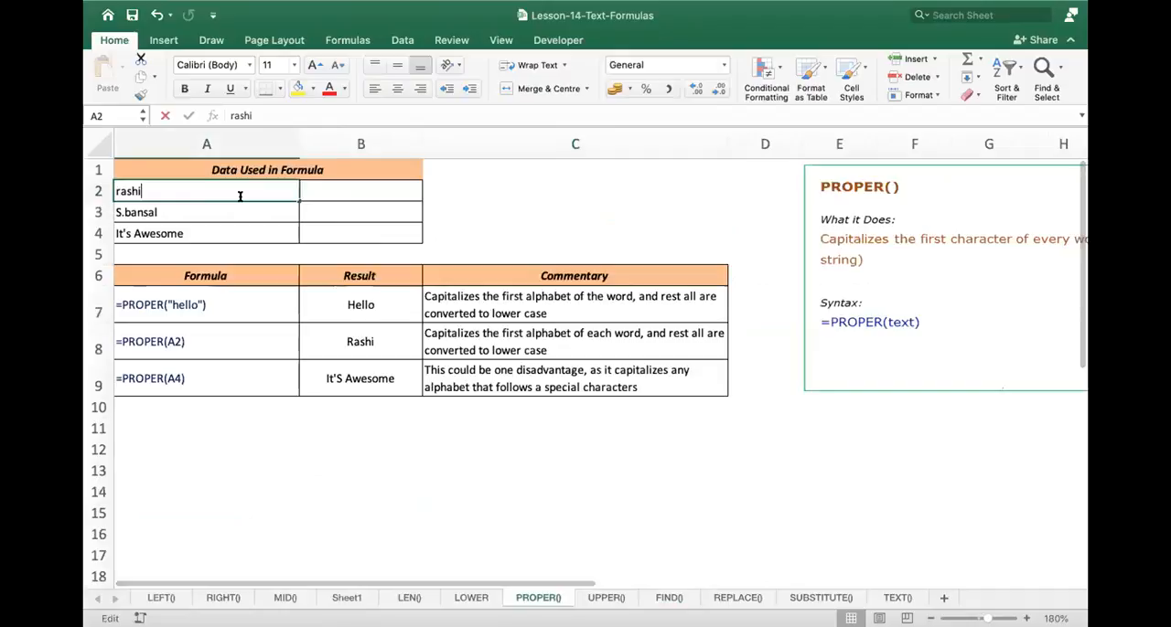
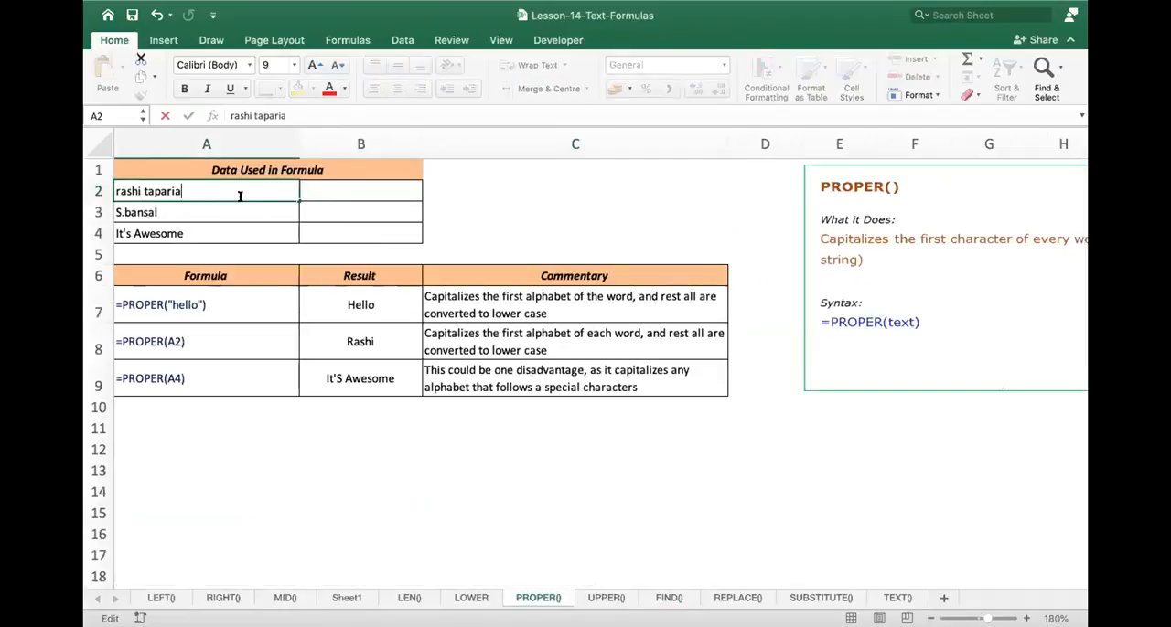
key("Return")
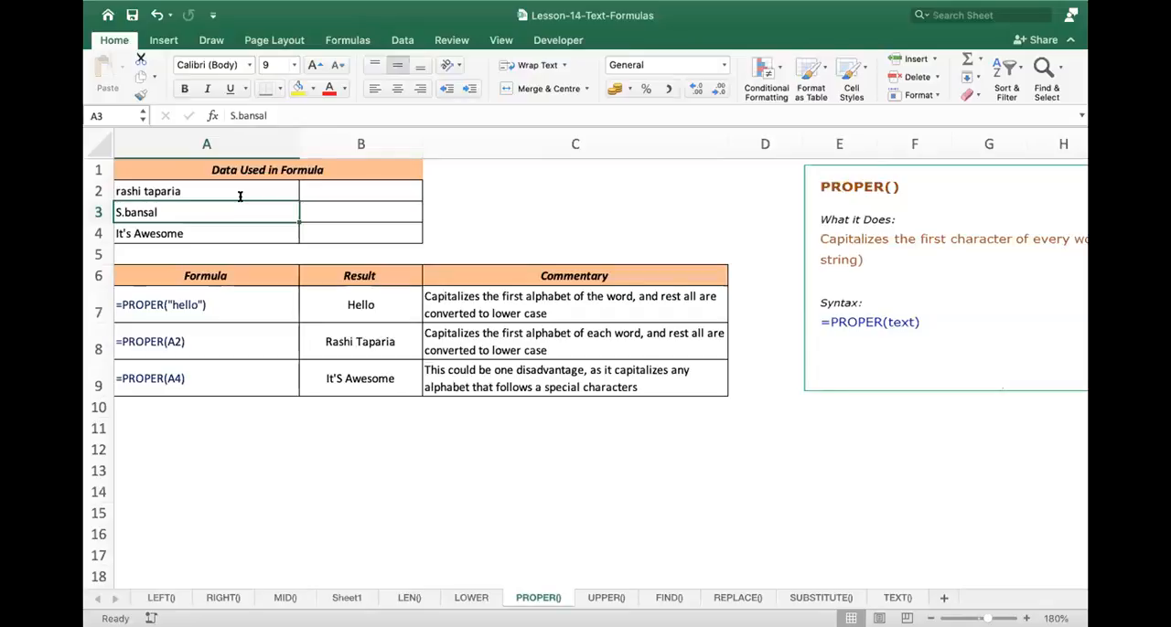
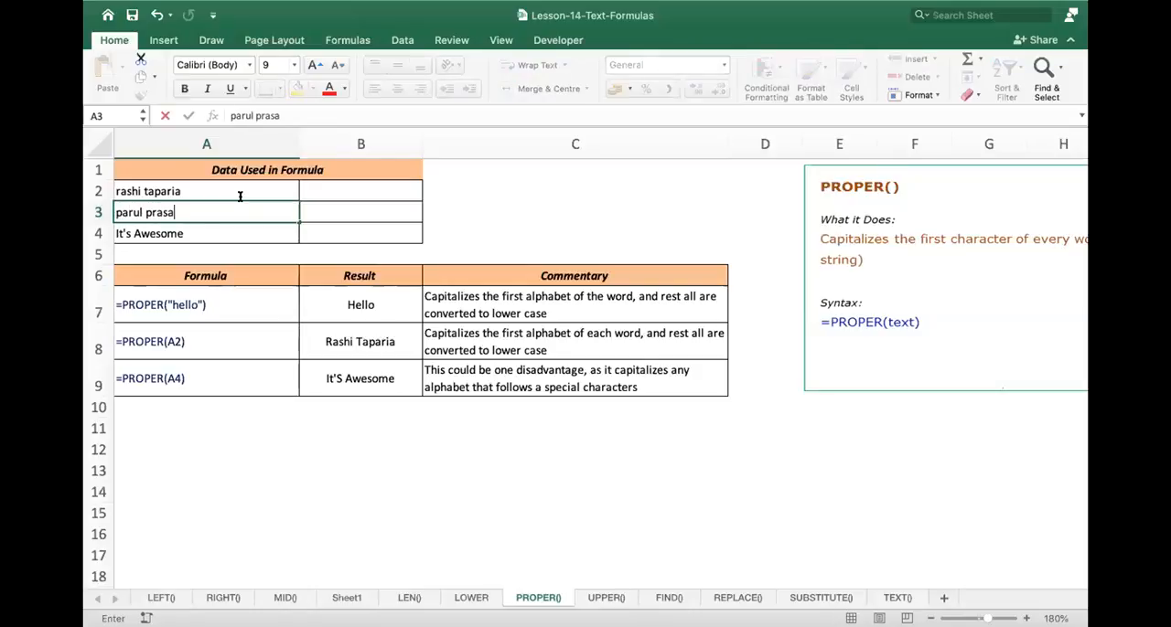
- Replace the text in A3 with another person's full name in lowercase
key("Return")
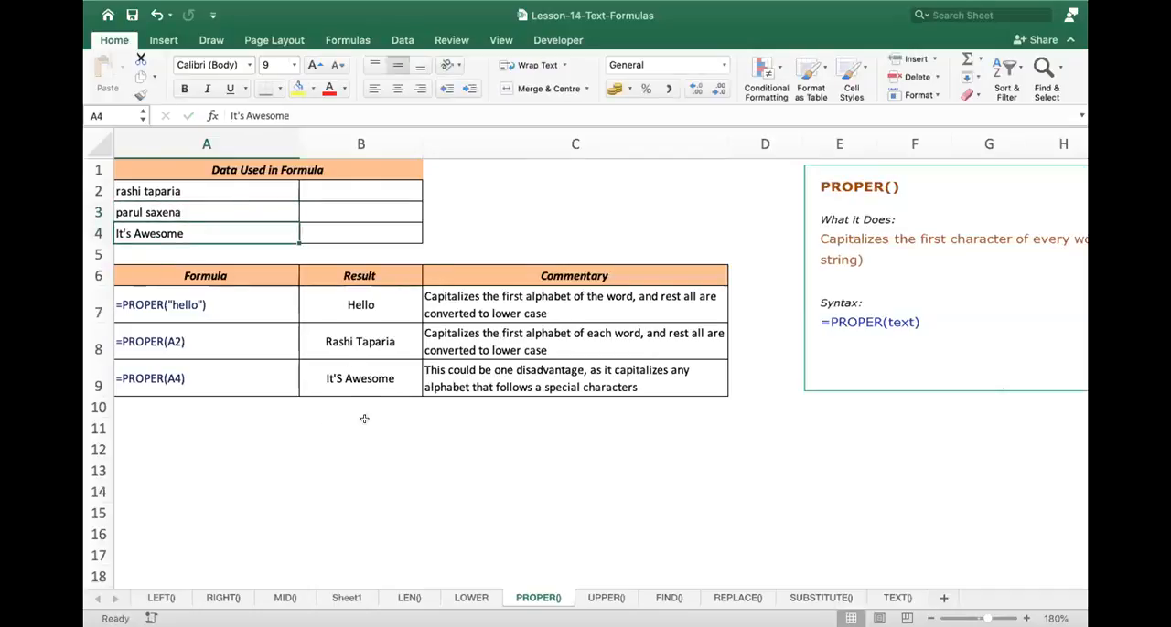
- Check the PROPER formula in B8 and enter a PROPER formula in B10 that refers to A3
double_click(370, 344)
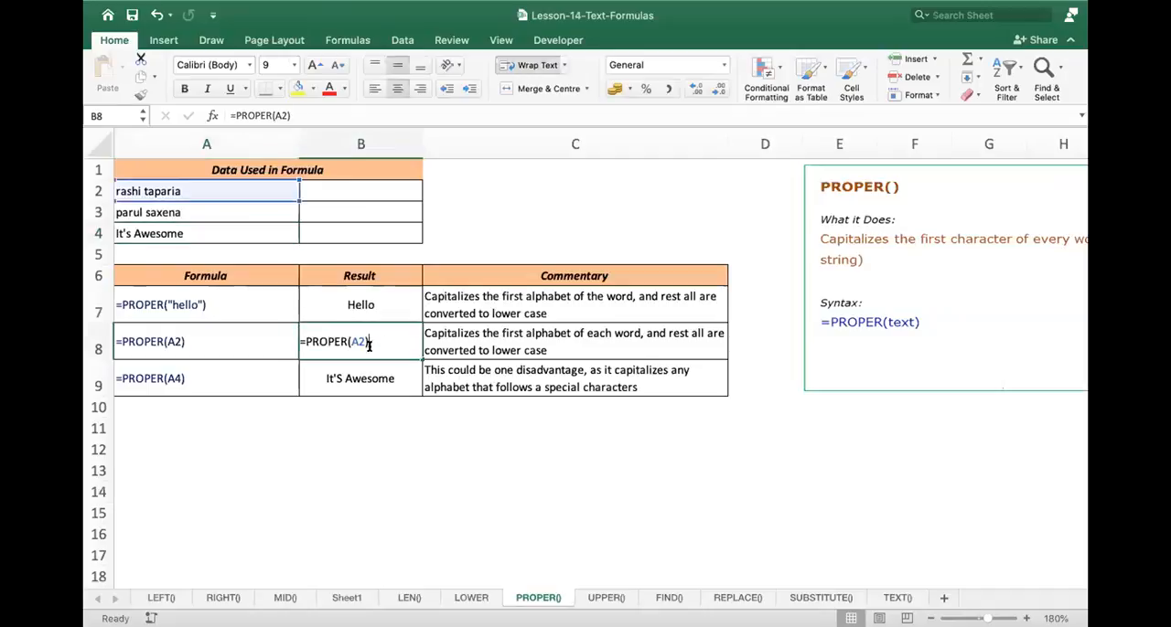
key("Escape")
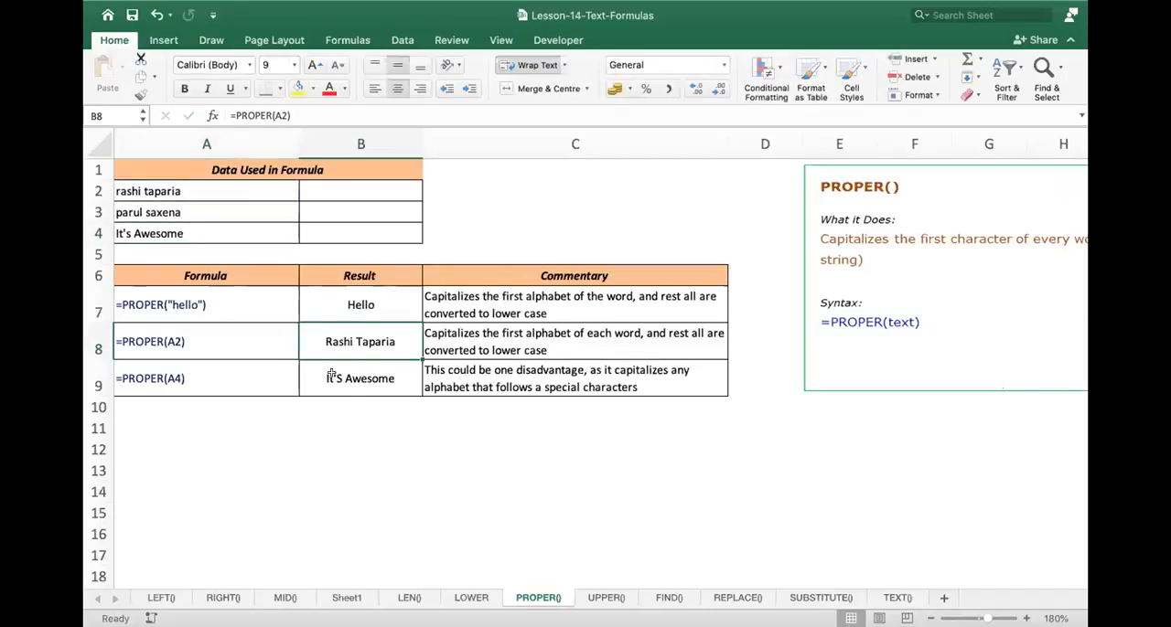
left_click(352, 409)
type("=")
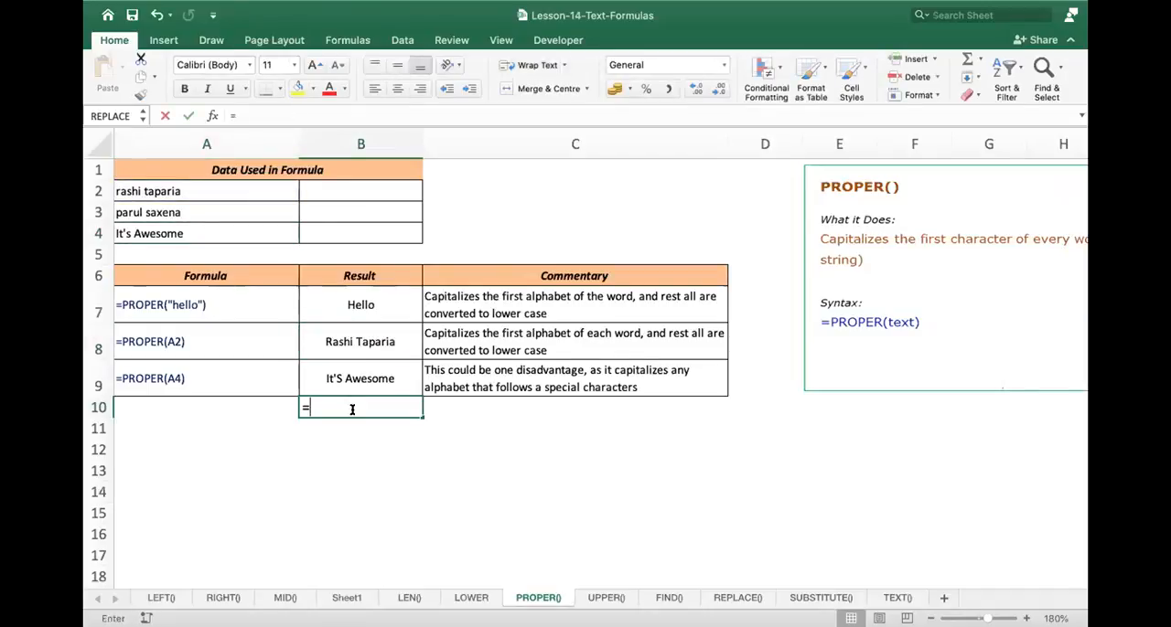
type("proper")
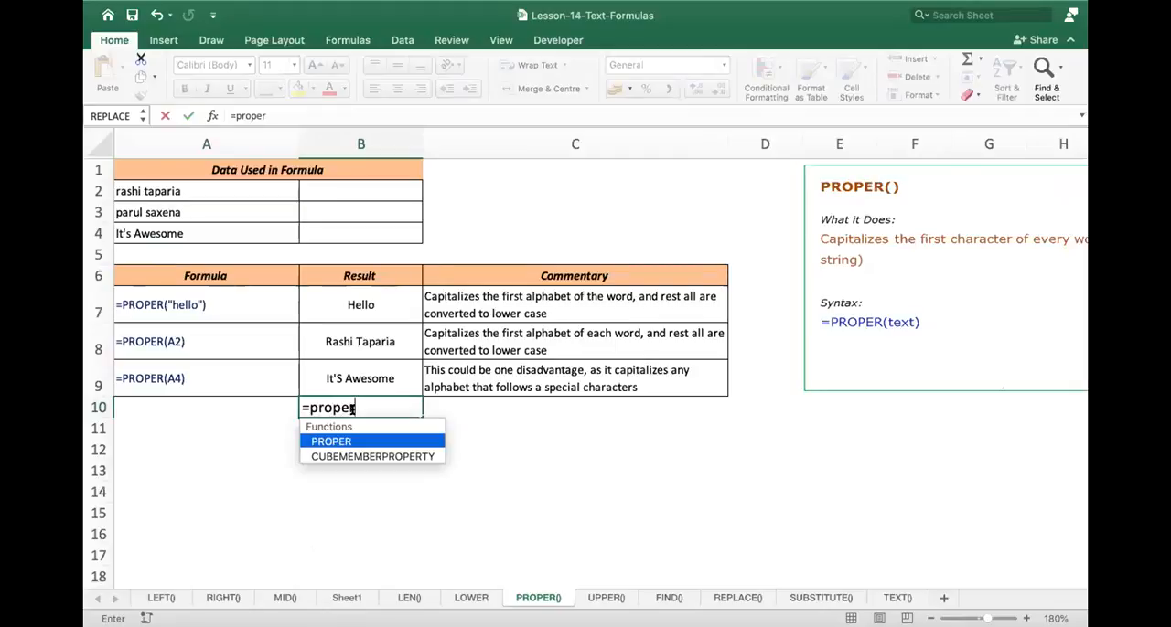
type("(")
left_click(241, 217)
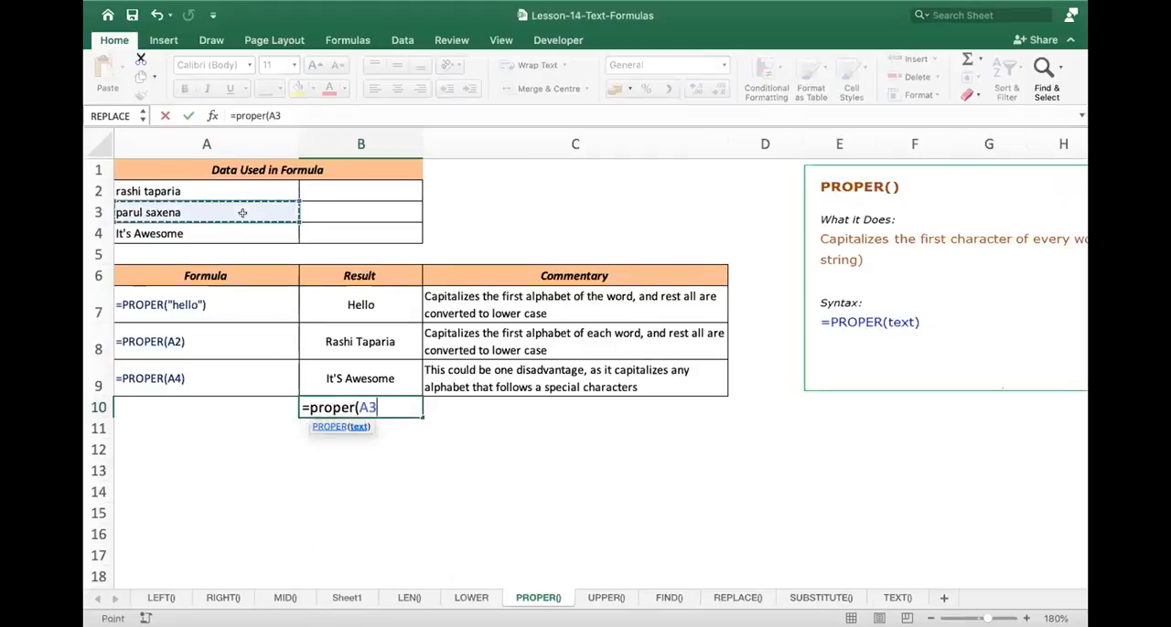
key("Return")
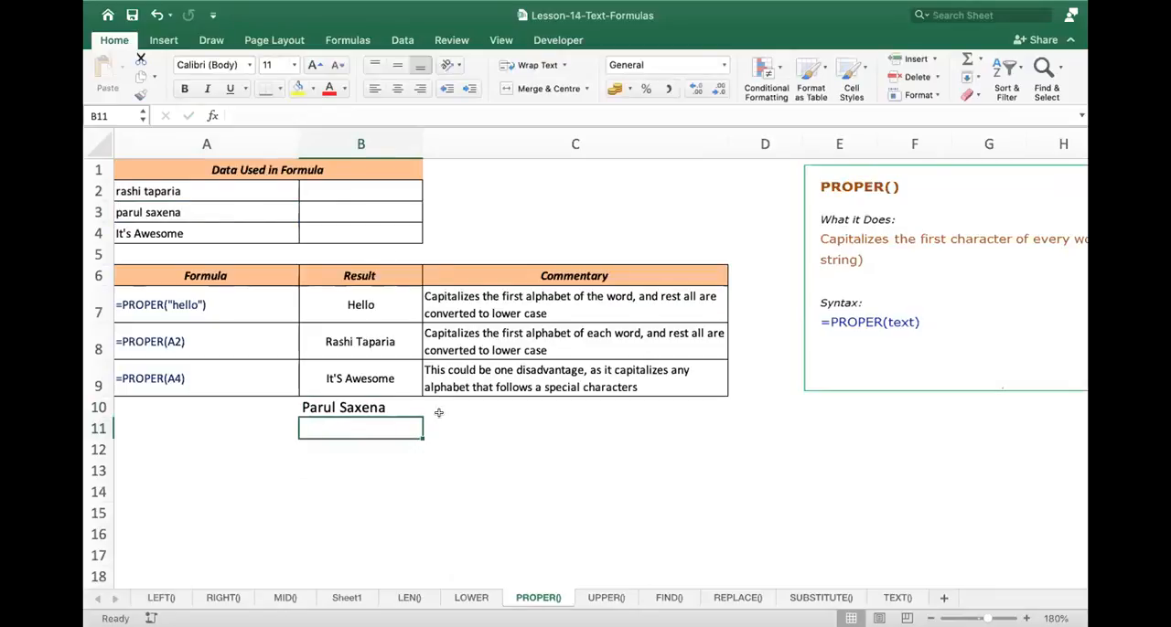
- On the FIND() sheet, change the search text in B7's formula to lowercase "e"
left_click(669, 599)
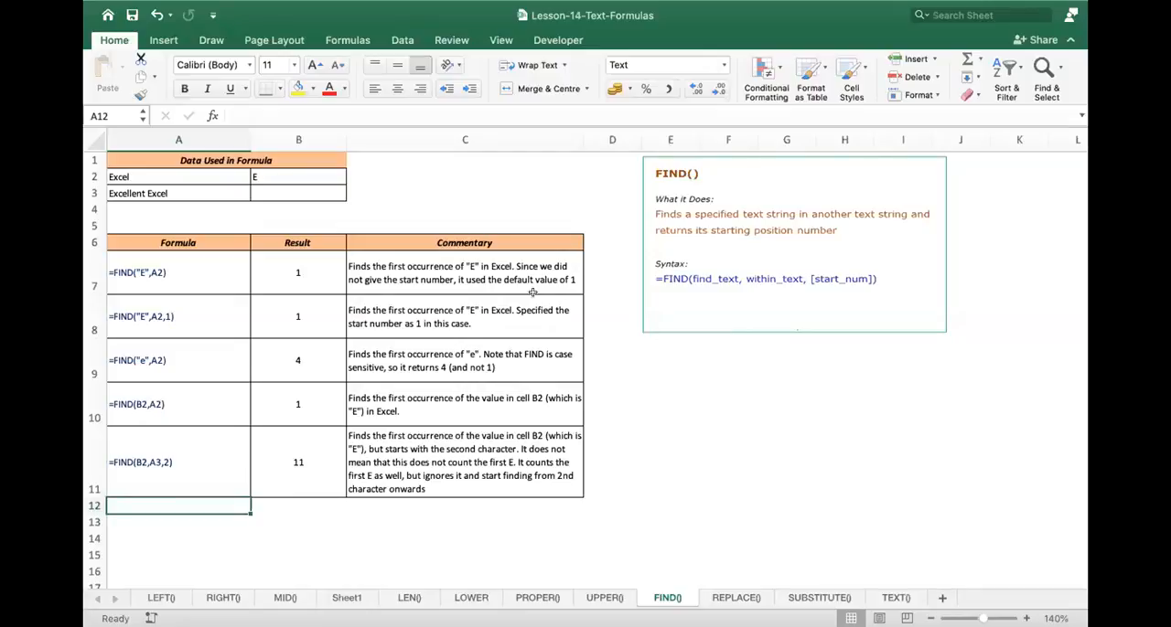
double_click(308, 271)
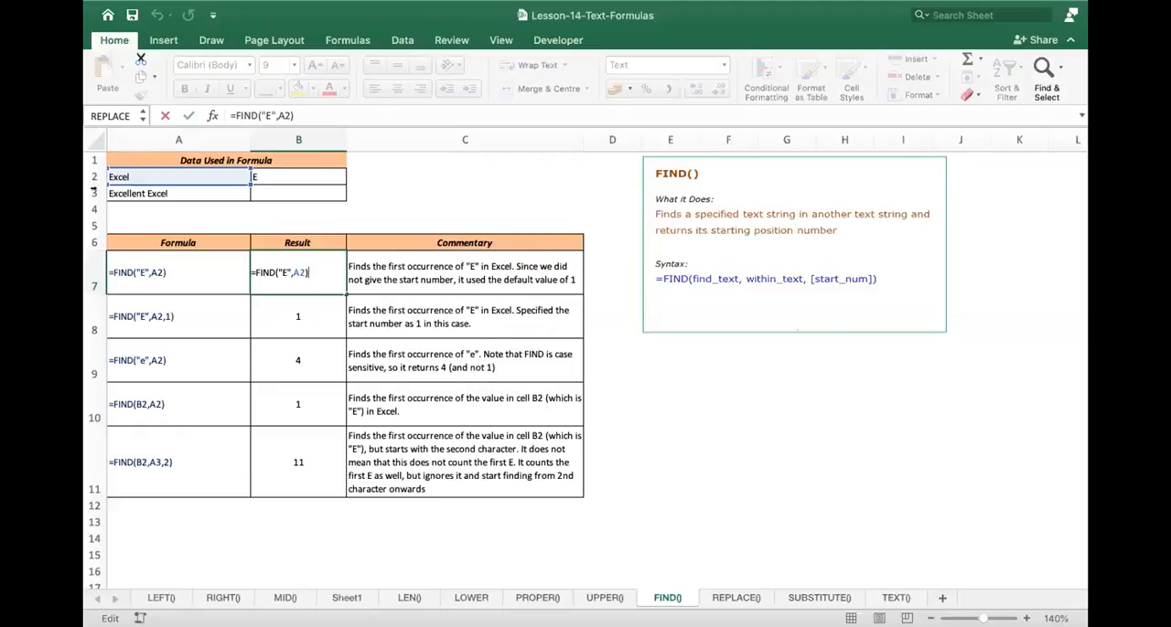
key("Left")
key("Left")
key("Left")
key("Left")
key("Left")
key("BackSpace")
type("e")
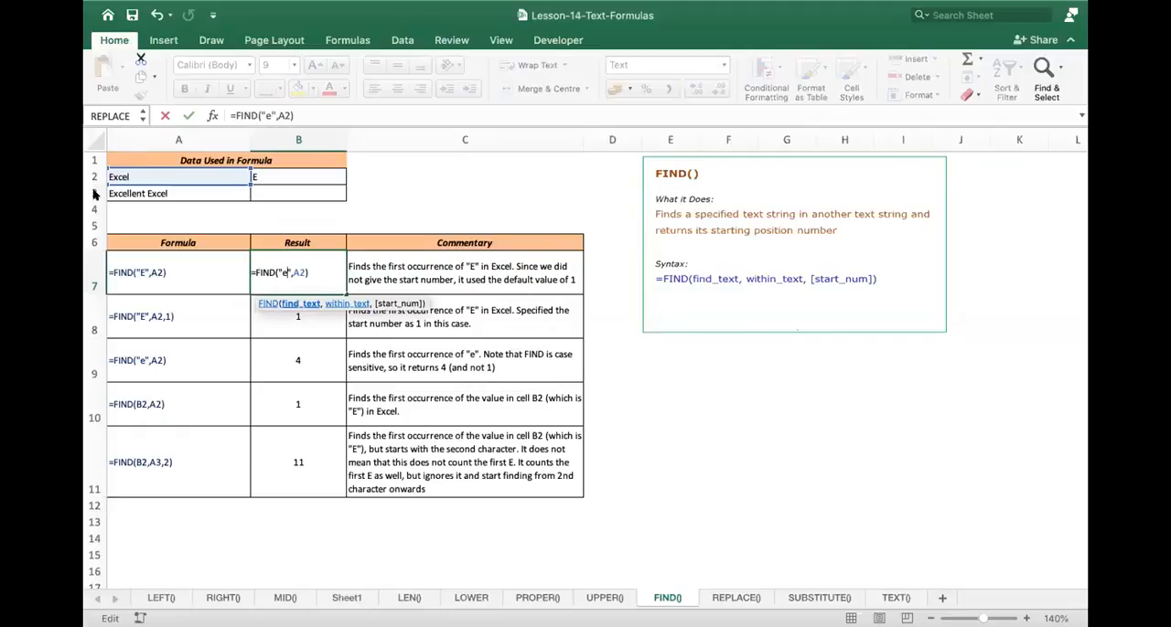
key("Return")
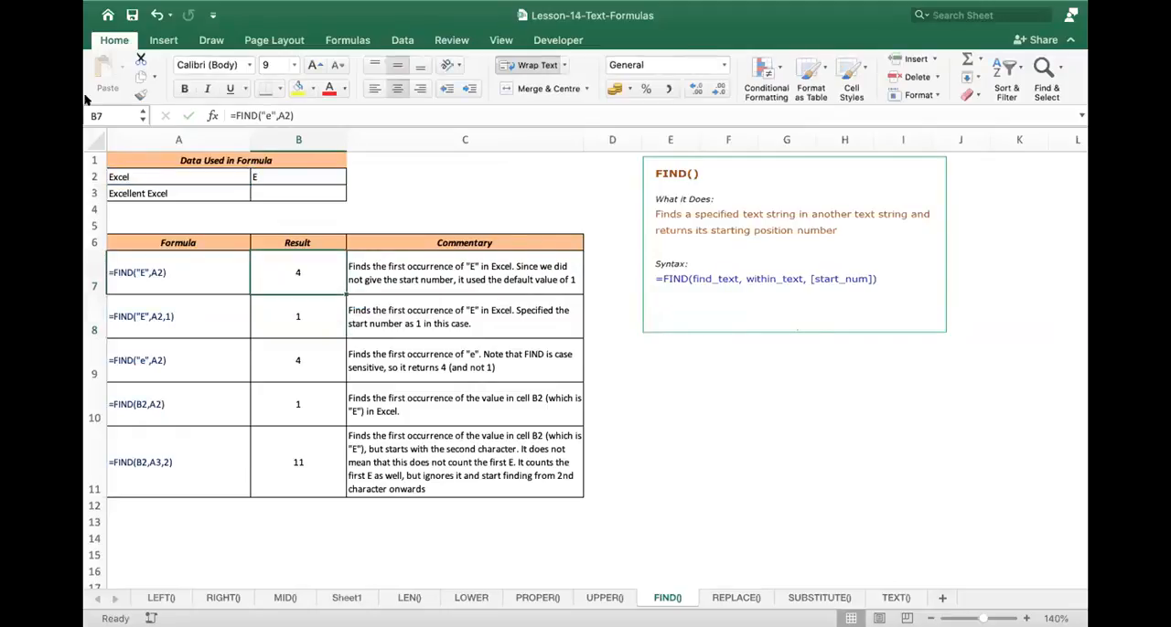
- Set the search text in B7's FIND formula back to uppercase "E"
double_click(298, 273)
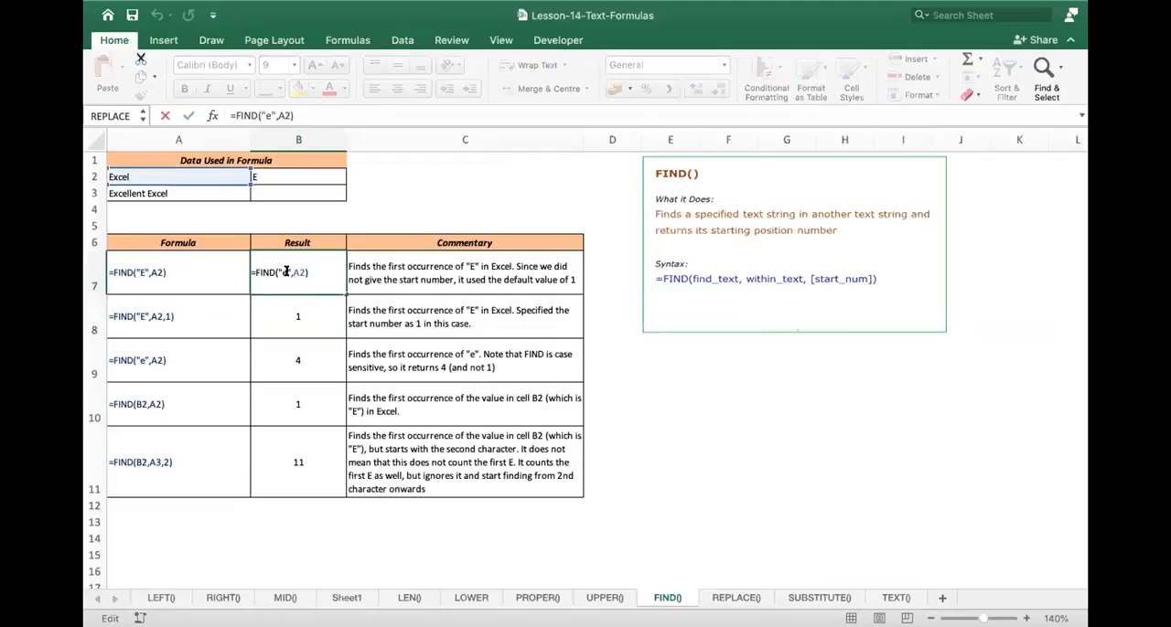
left_click(286, 273)
key("BackSpace")
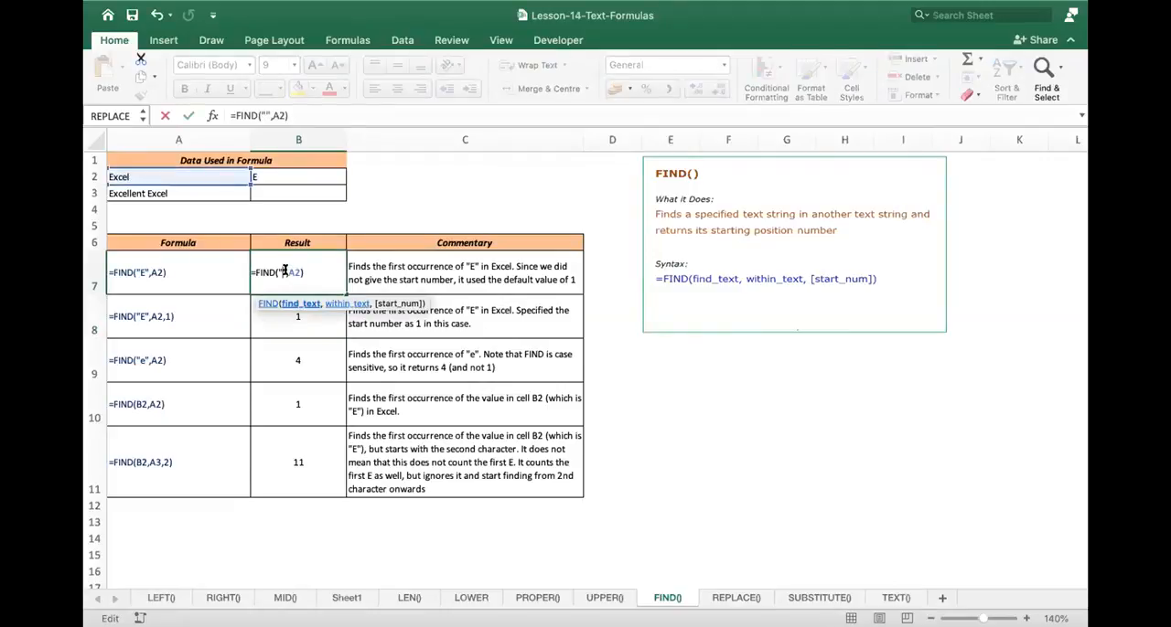
type("E")
key("Return")
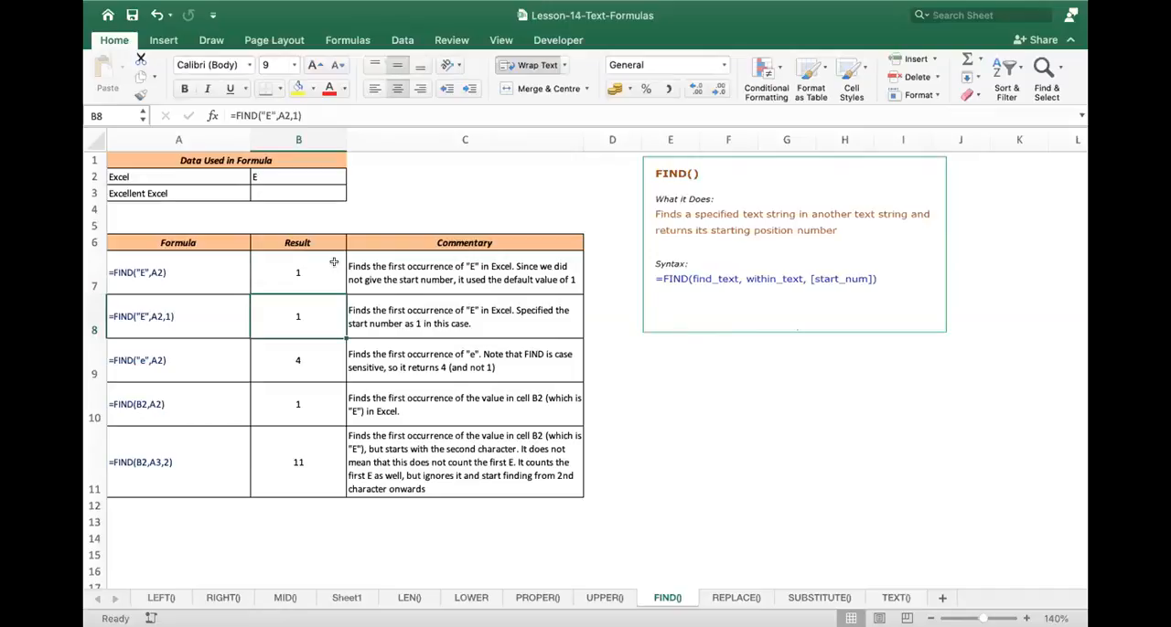
- Compare the FIND formulas in B7 and B8, examining the optional start_num argument in B8
double_click(314, 314)
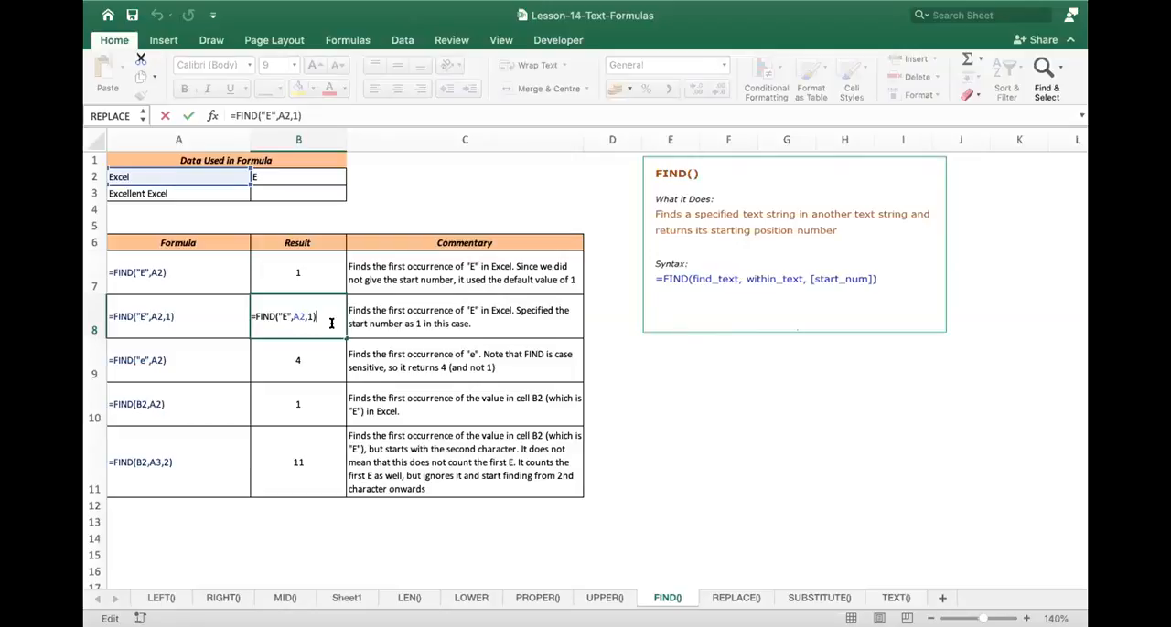
key("Return")
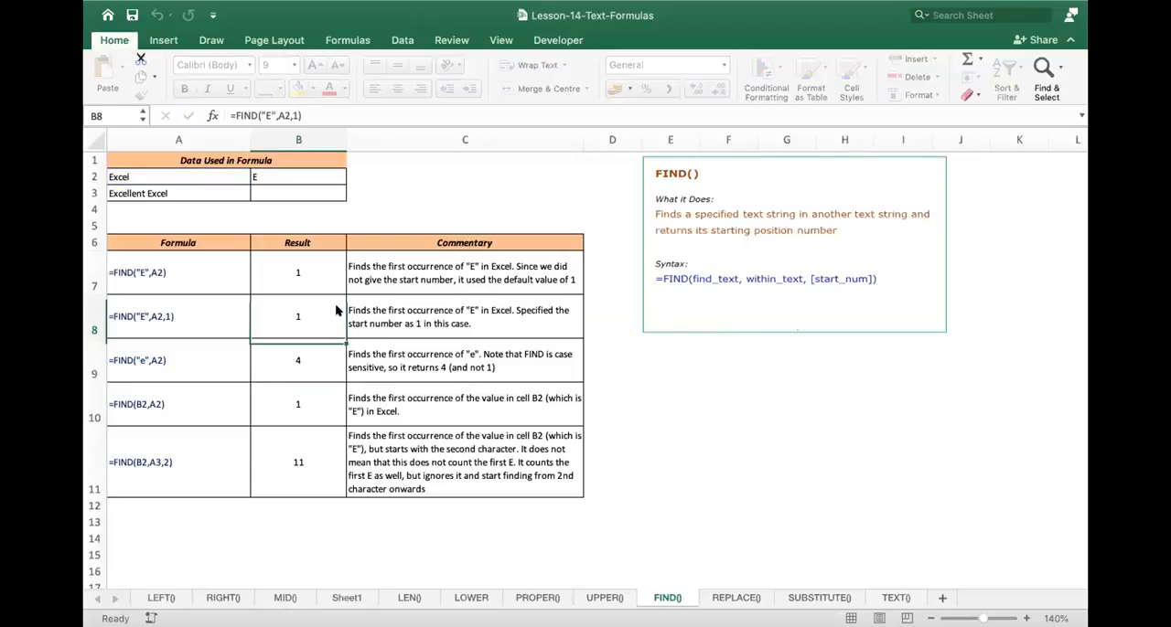
left_click(316, 269)
double_click(308, 272)
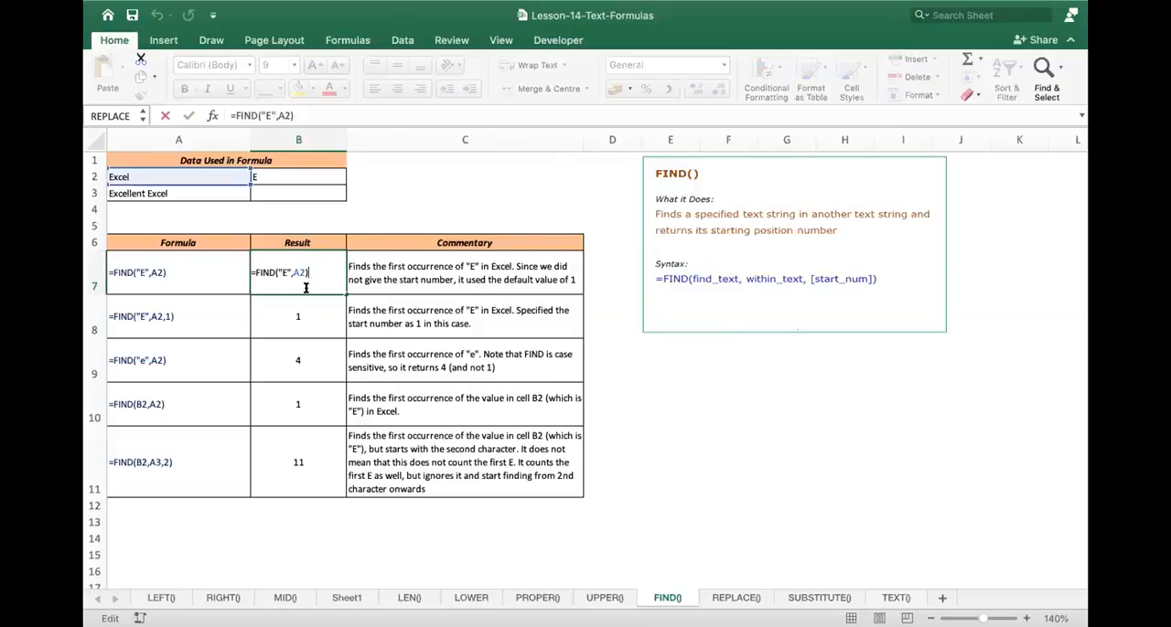
left_click(319, 305)
double_click(319, 305)
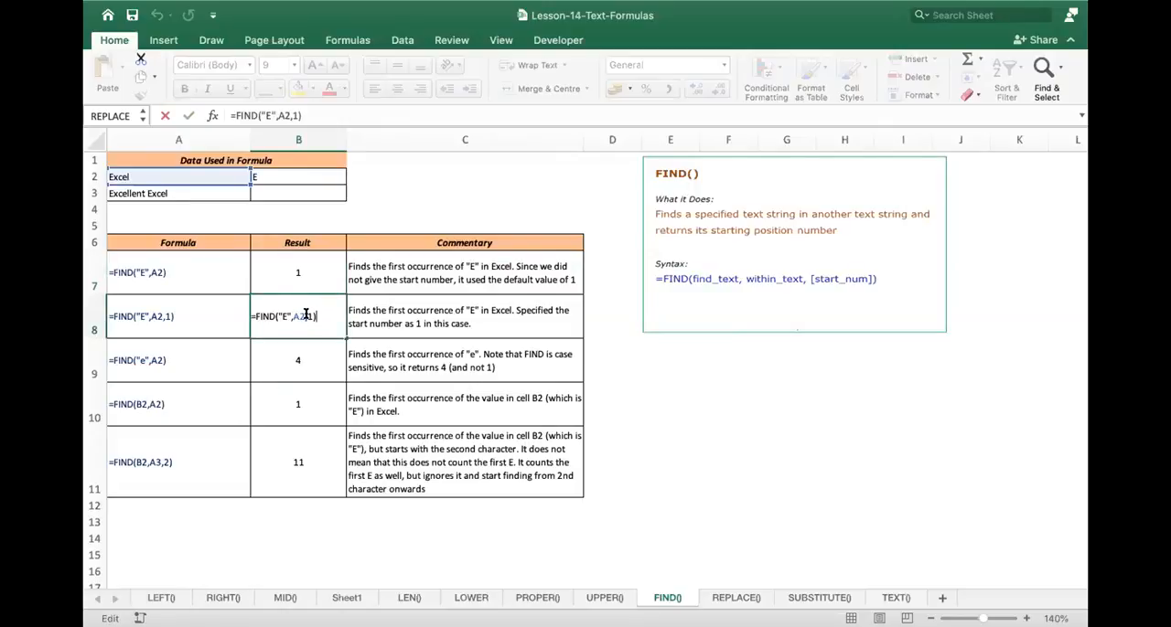
left_click(307, 316)
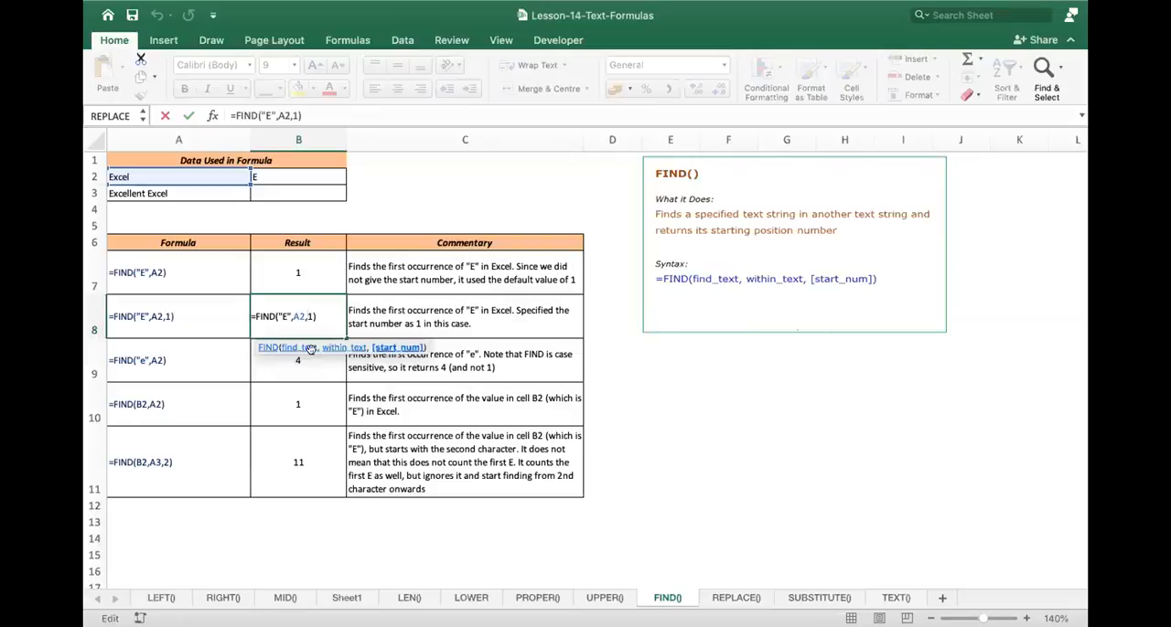
left_click(381, 348)
key("Return")
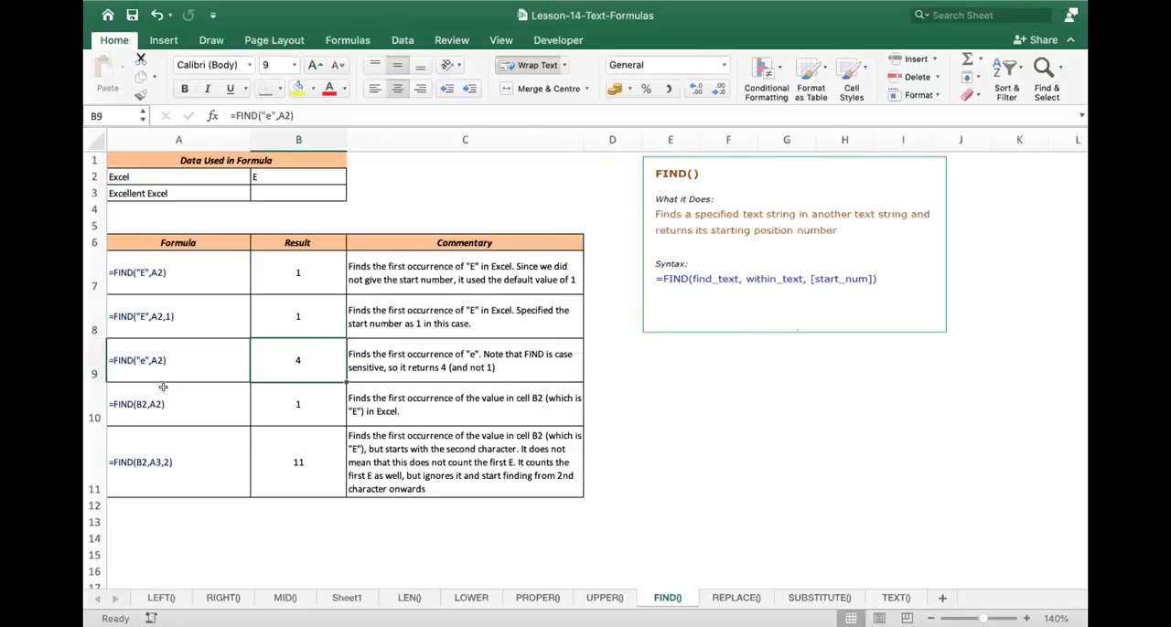
- Inspect the FIND formulas in B9, B10 and B11 with their cell references, and the source text in A3
double_click(302, 359)
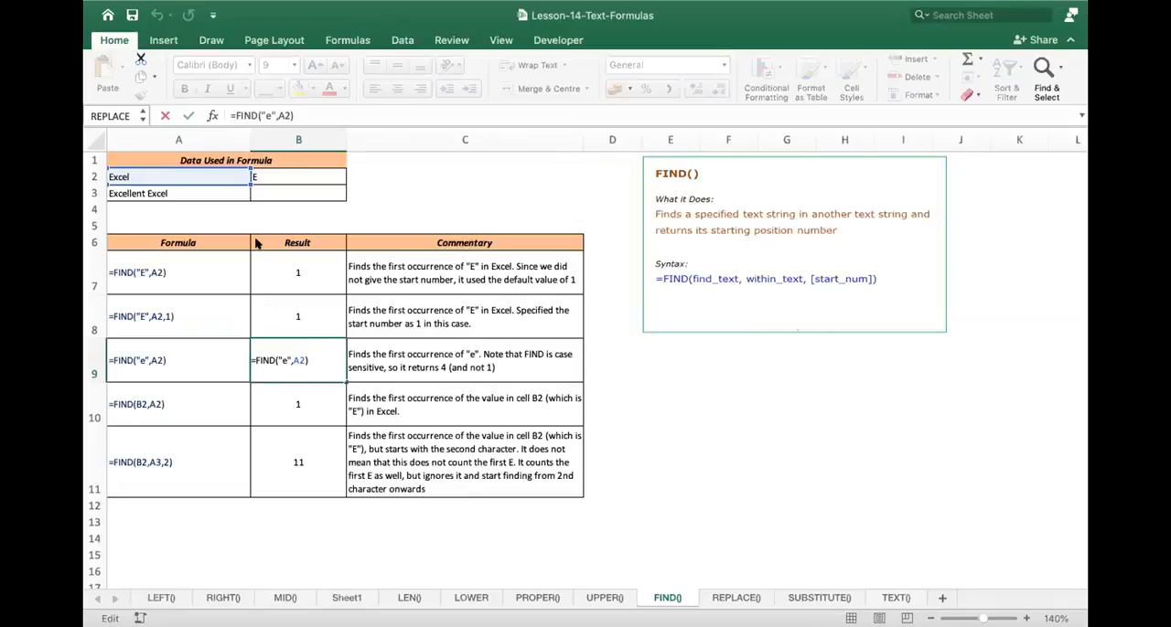
key("Return")
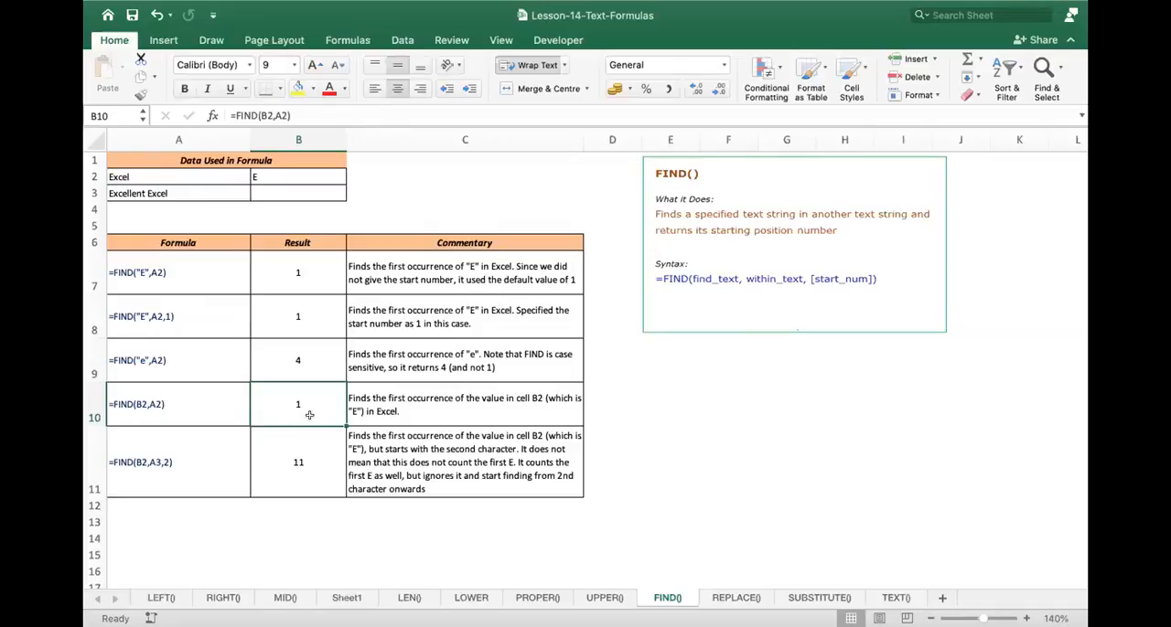
double_click(314, 404)
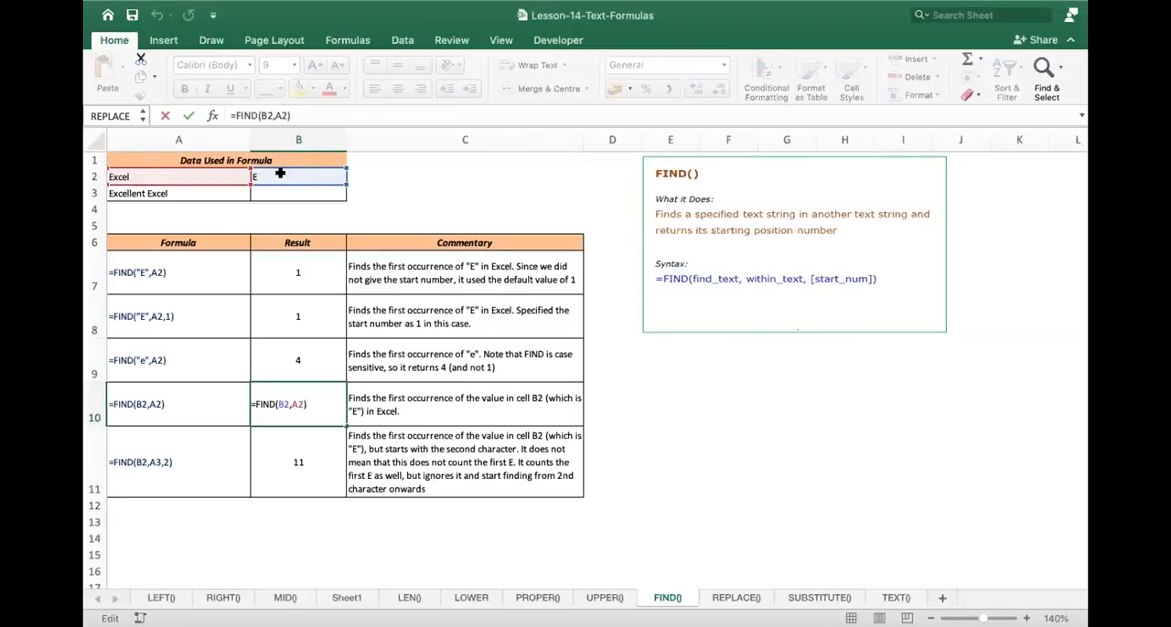
key("Return")
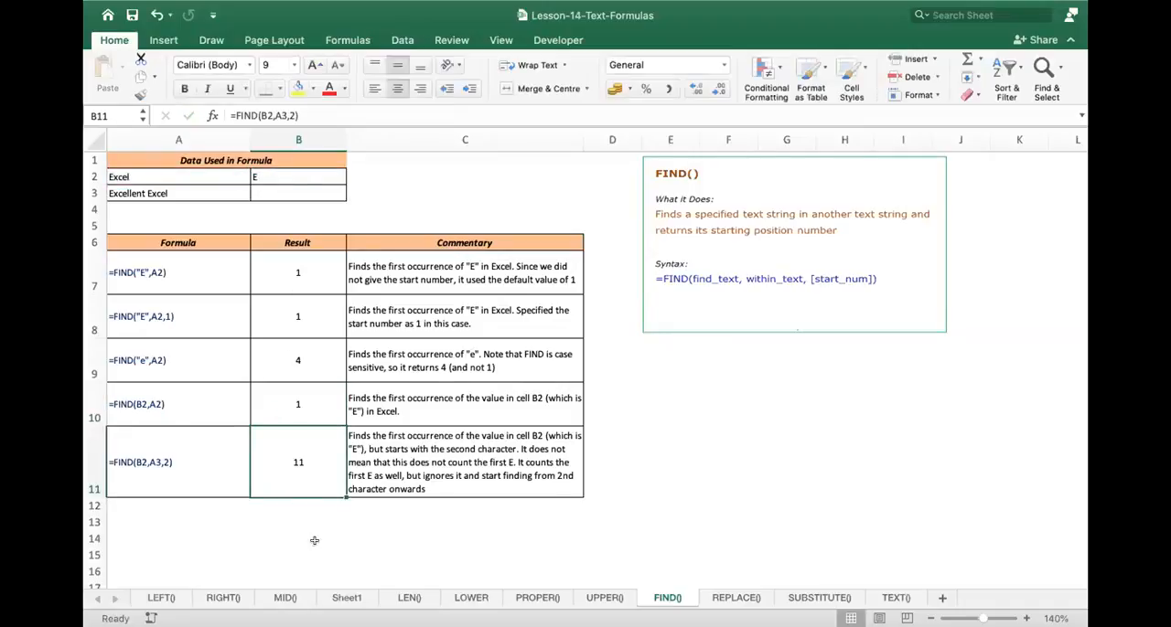
double_click(307, 458)
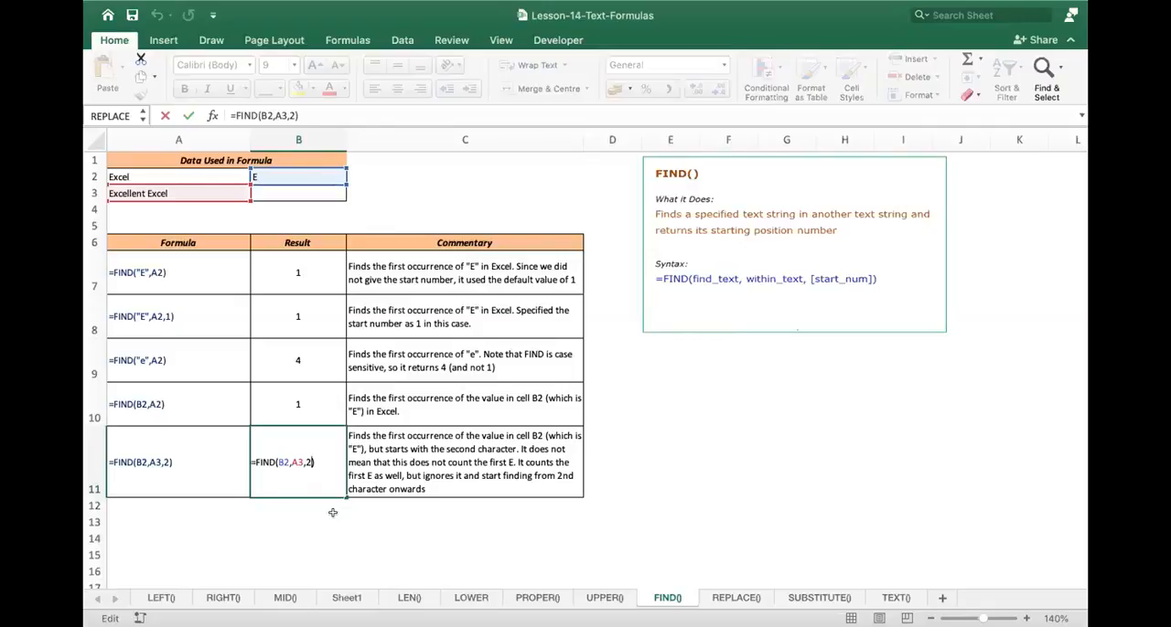
key("Return")
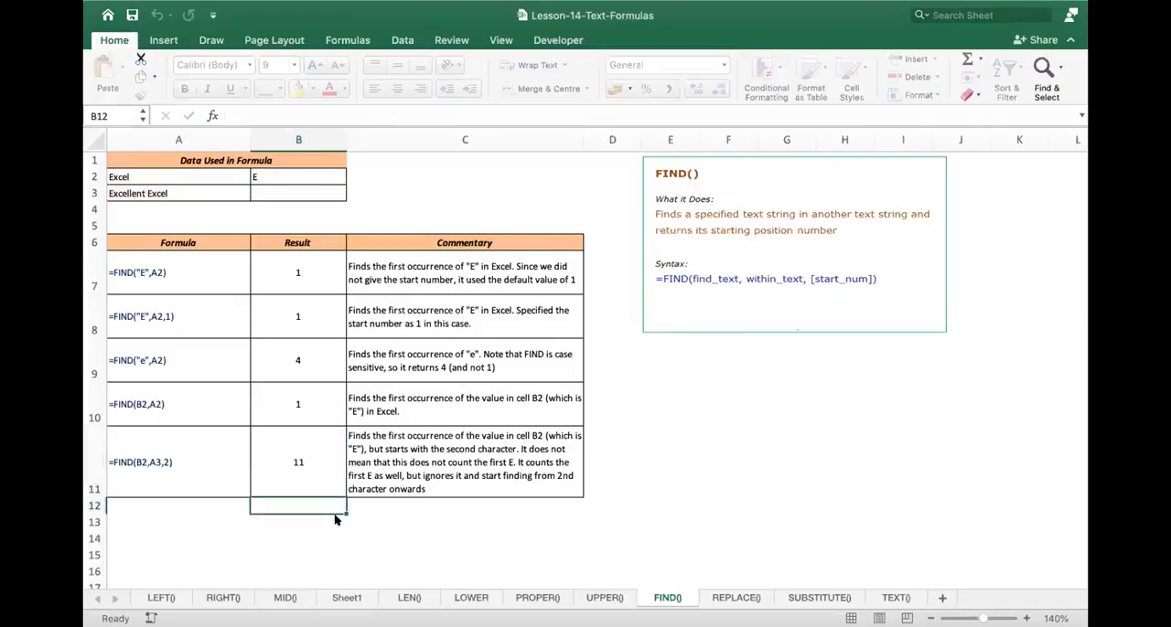
double_click(150, 195)
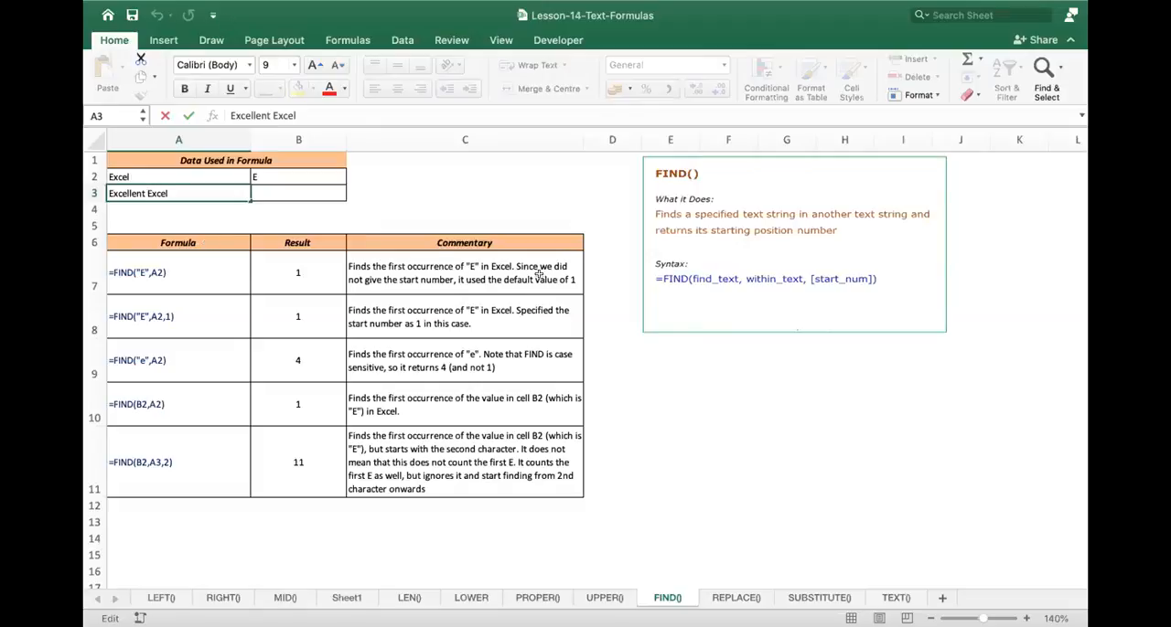
- Open the REPLACE() sheet, deselect the rectangle shape and enlarge the view to 110%
left_click(735, 597)
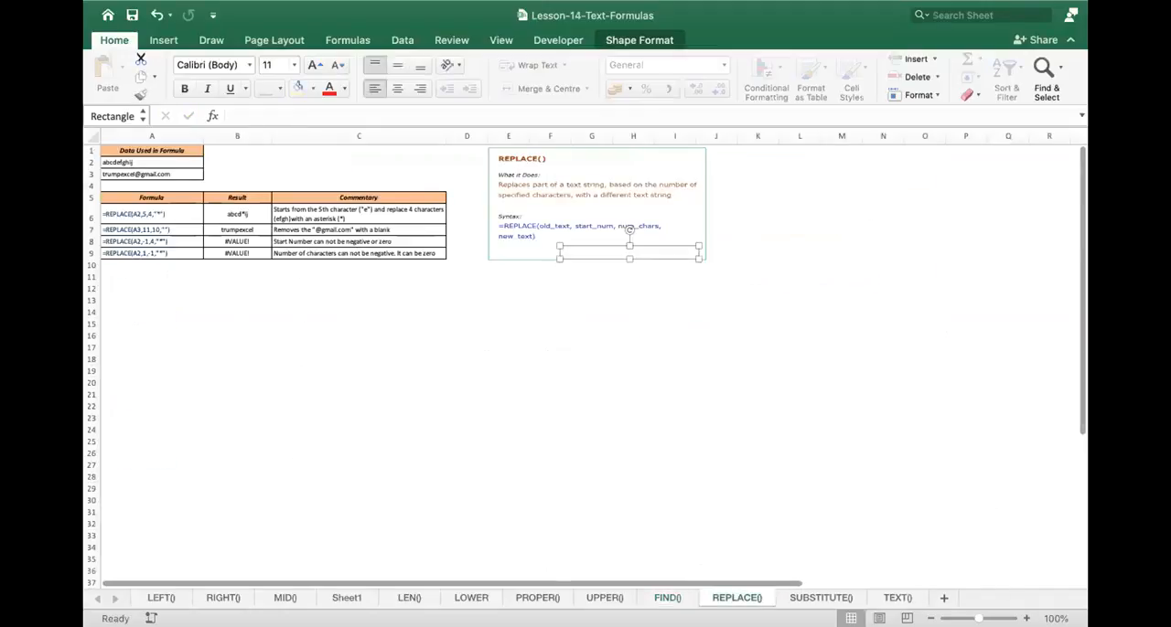
left_click(928, 426)
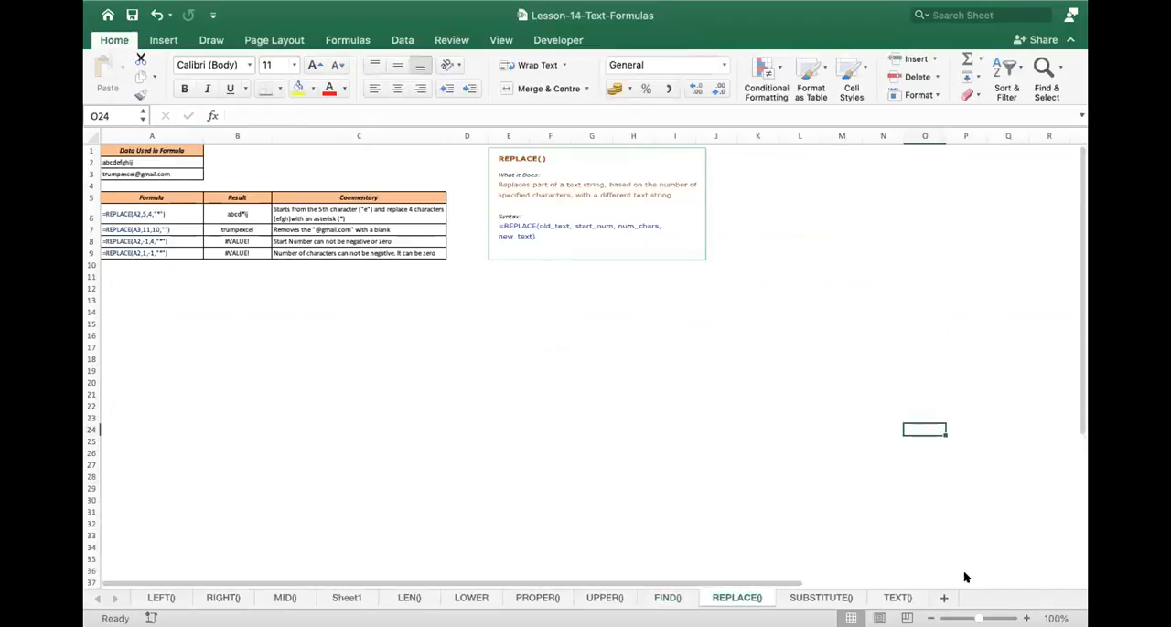
left_click(1026, 619)
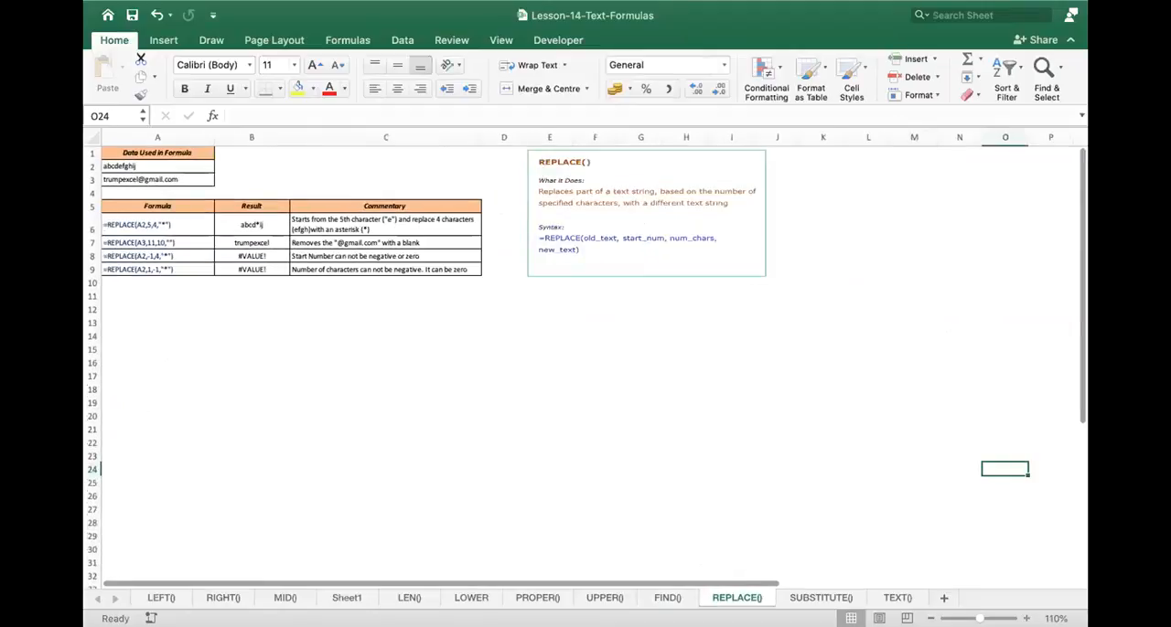
left_click(1026, 619)
left_click(1026, 619)
left_click(1026, 619)
left_click(1026, 619)
left_click(1026, 619)
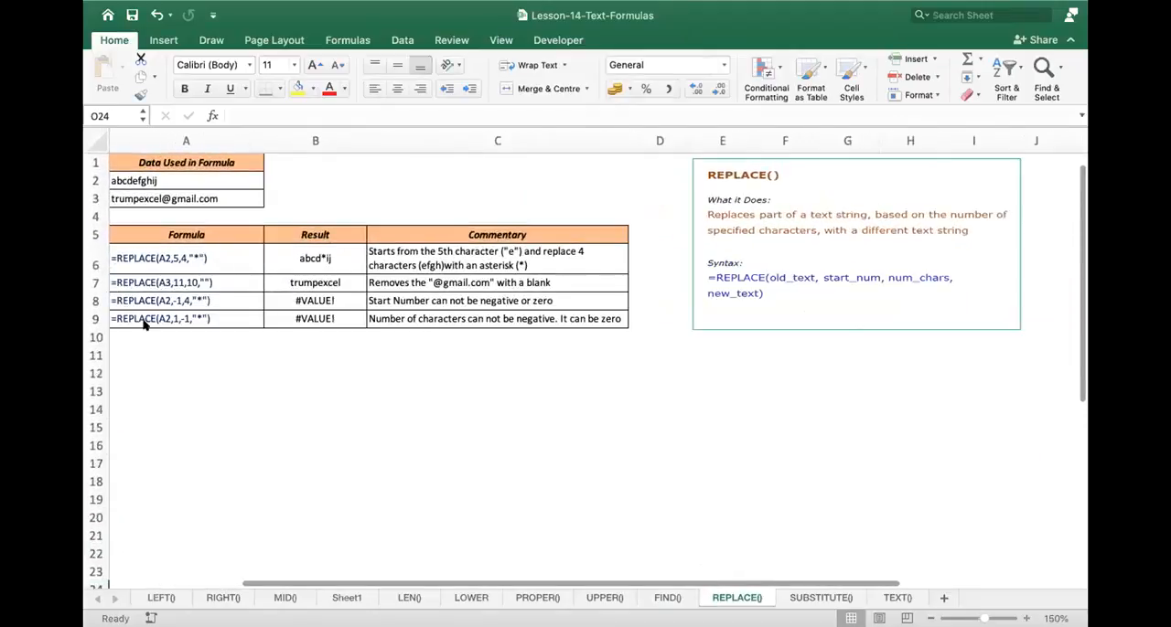
scroll(338, 328, "up", 3)
scroll(339, 327, "left", 3)
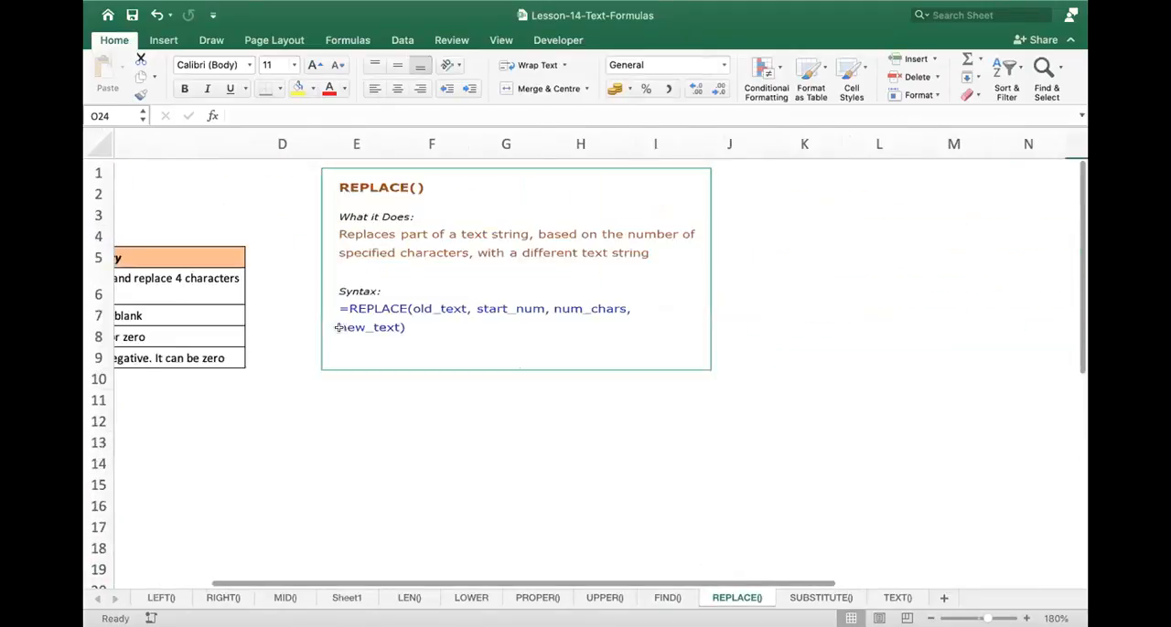
scroll(338, 328, "left", 3)
left_click(174, 210)
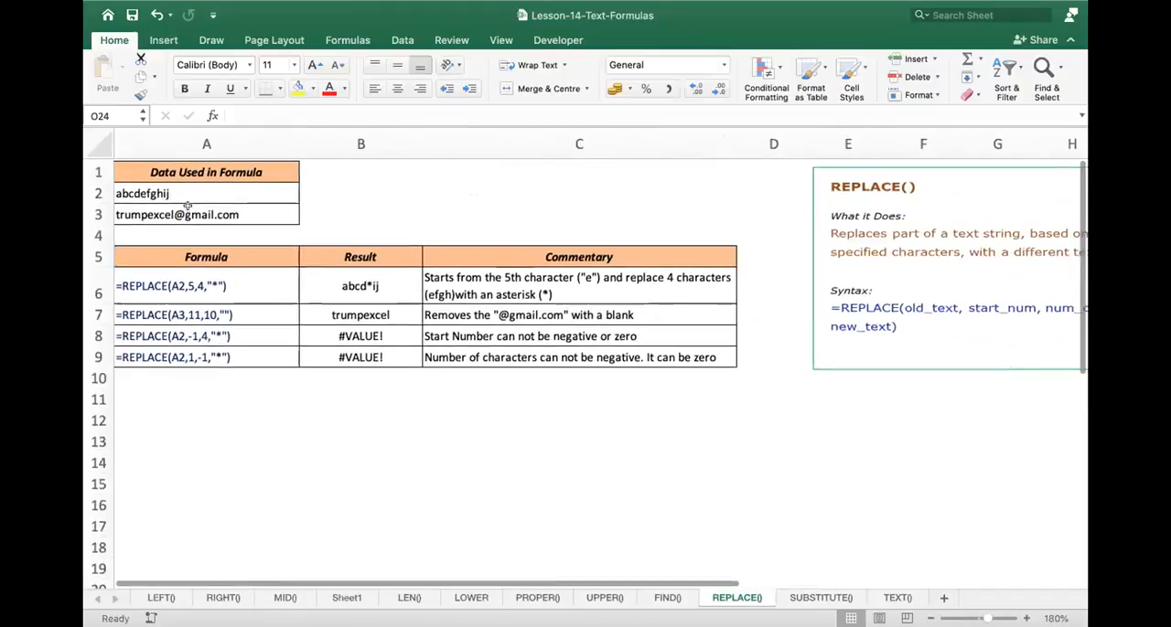
double_click(174, 210)
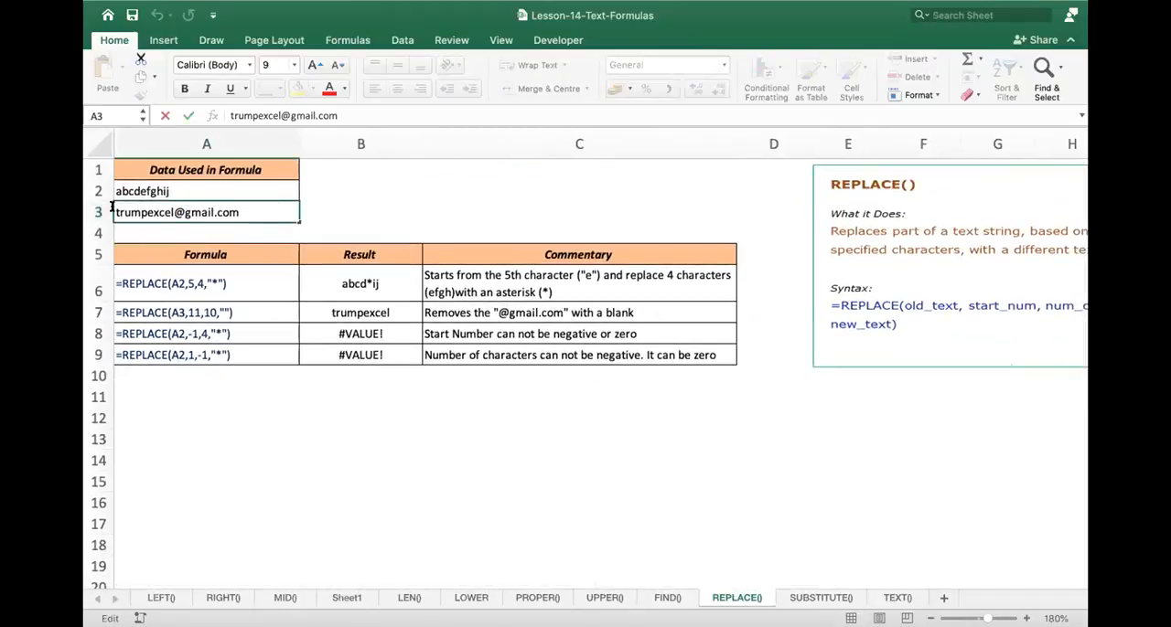
left_click_drag(173, 210, 92, 208)
type("lpa")
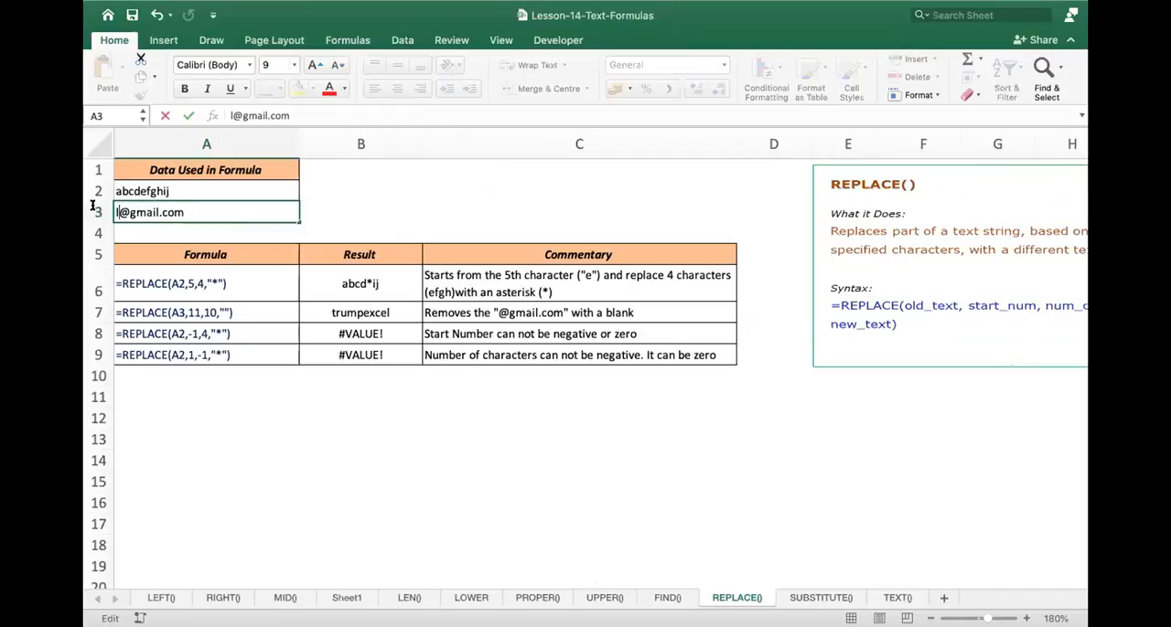
type("rul")
key("BackSpace")
key("BackSpace")
key("BackSpace")
key("BackSpace")
key("BackSpace")
key("BackSpace")
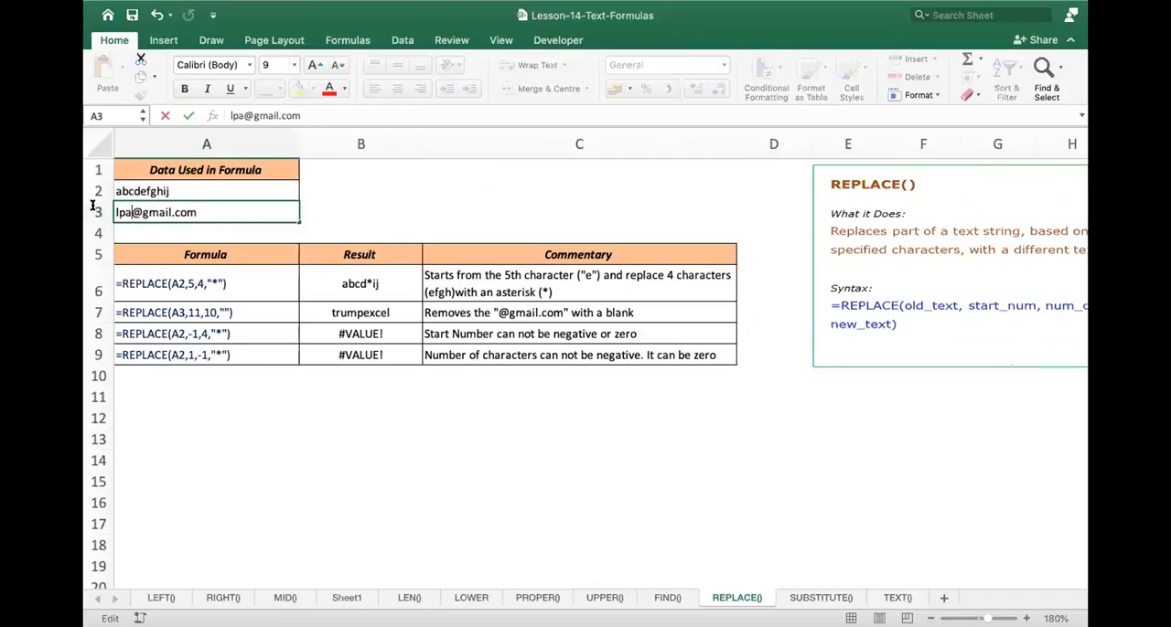
type("rashi")
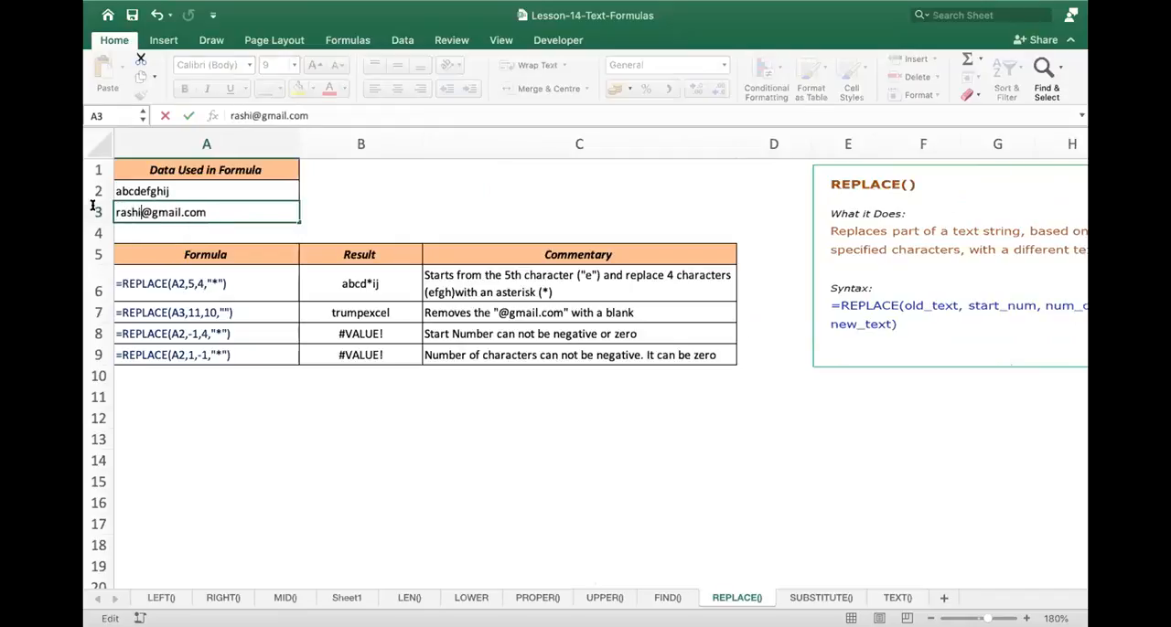
key("Return")
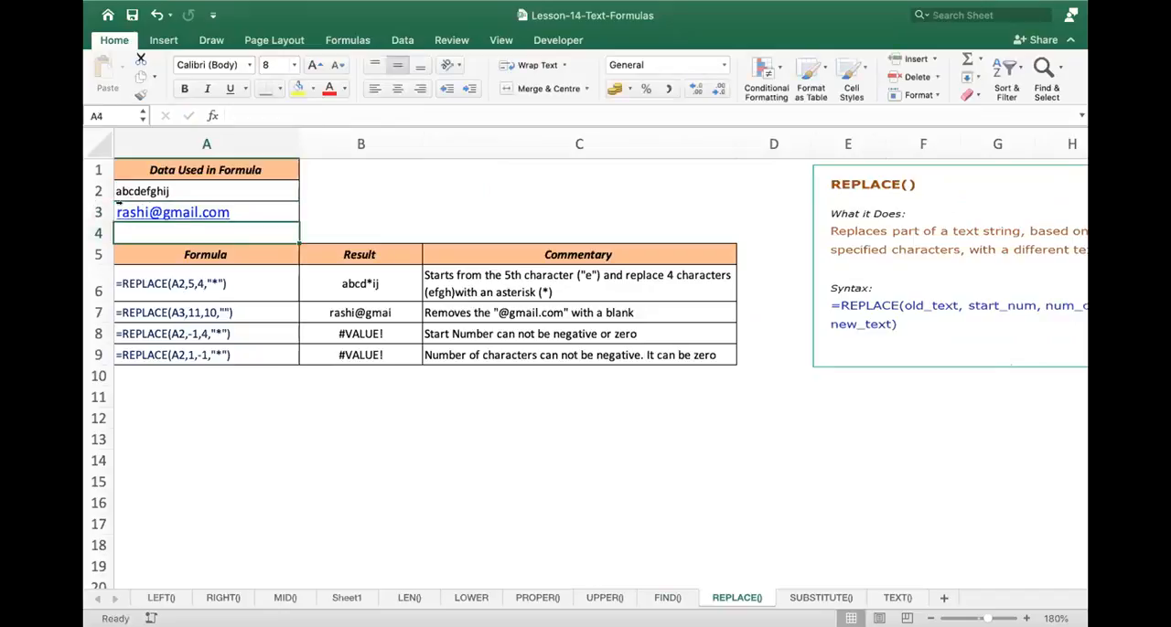
left_click(295, 417)
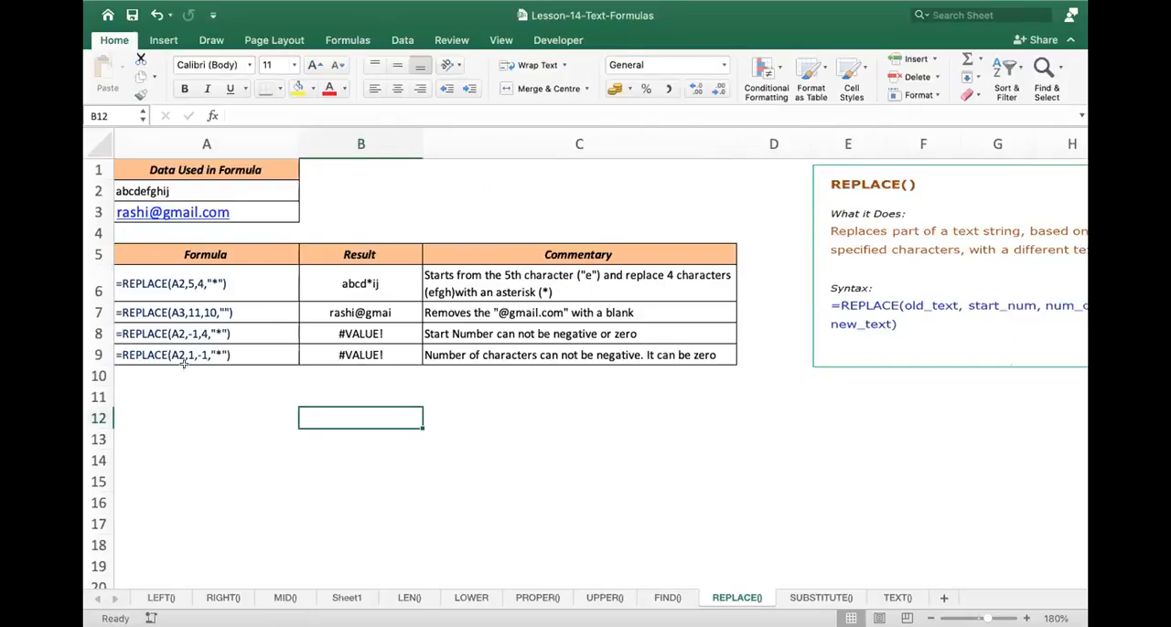
- Examine the REPLACE formula in B6 against its source text in A2 and its written form in A6
double_click(358, 277)
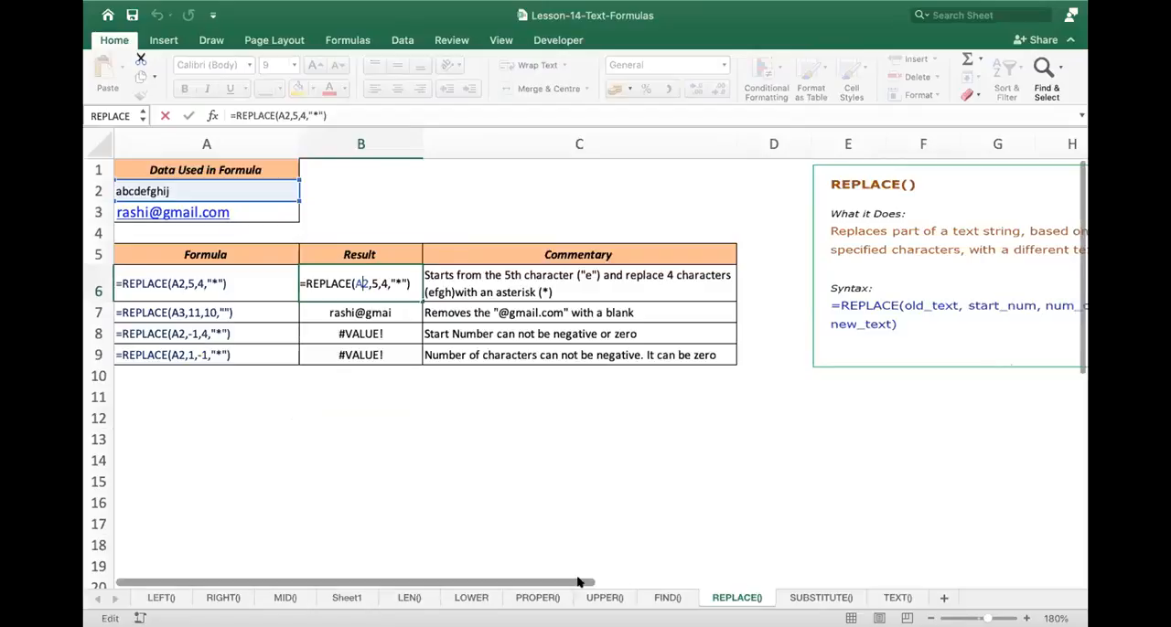
left_click_drag(585, 581, 476, 561)
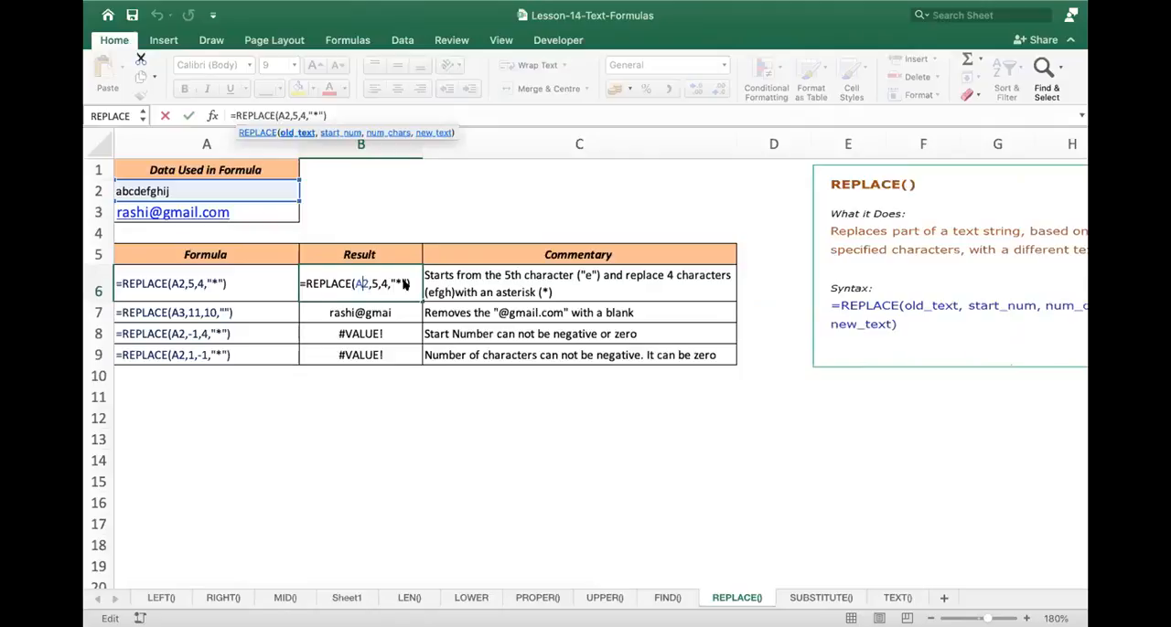
key("Return")
double_click(355, 286)
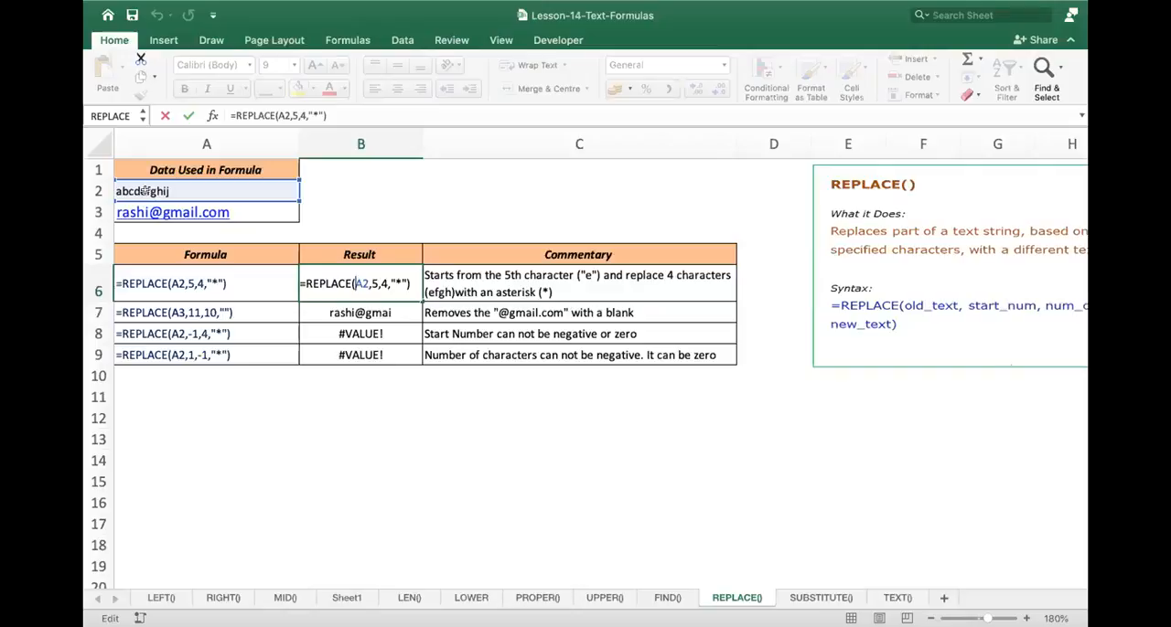
key("Return")
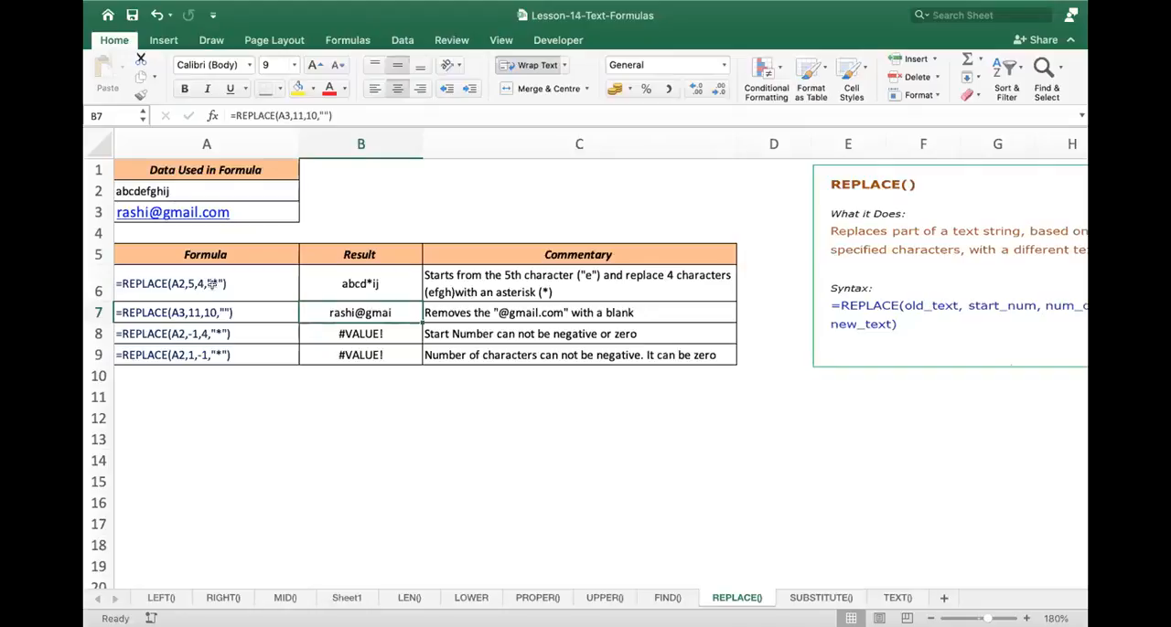
left_click(387, 288)
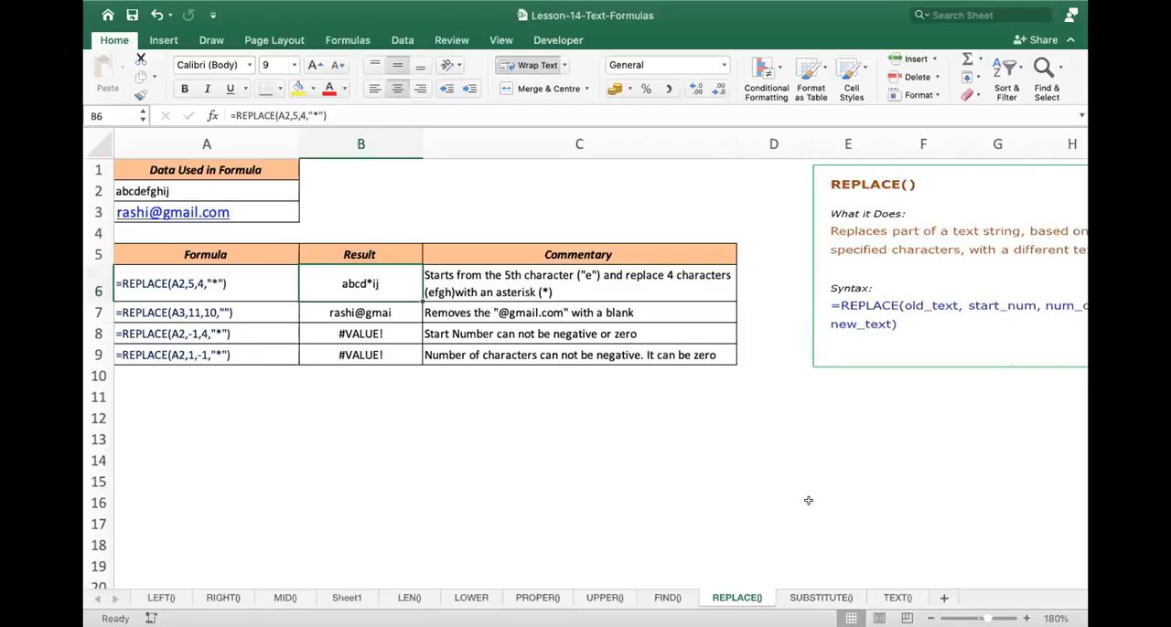
left_click(213, 284)
left_click(359, 282)
key("Escape")
double_click(359, 282)
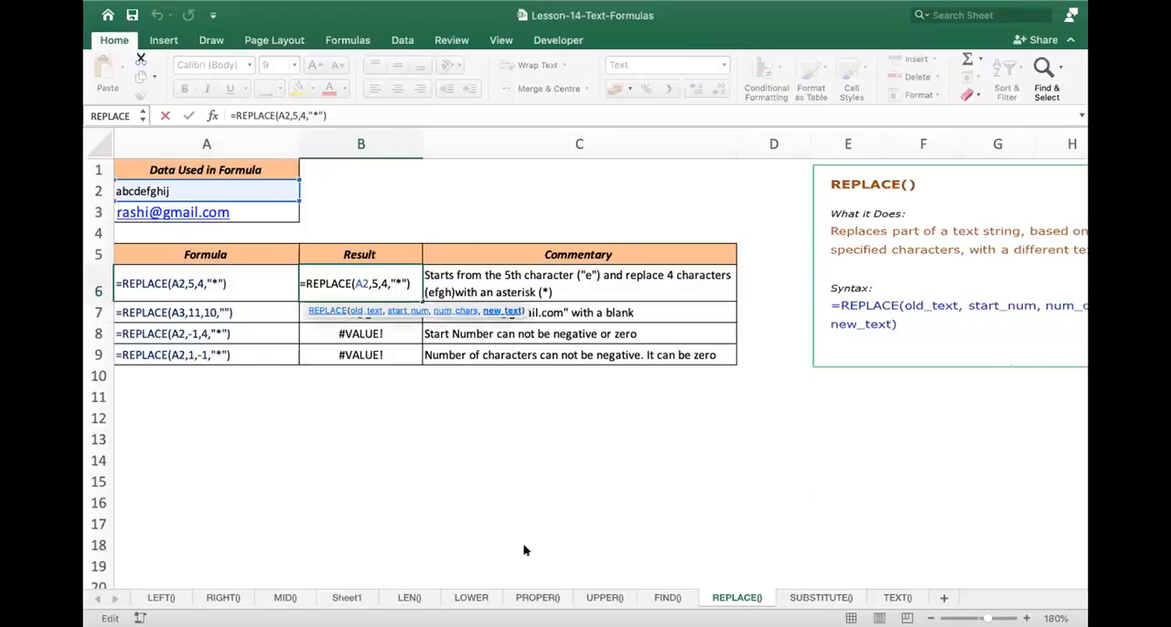
key("Return")
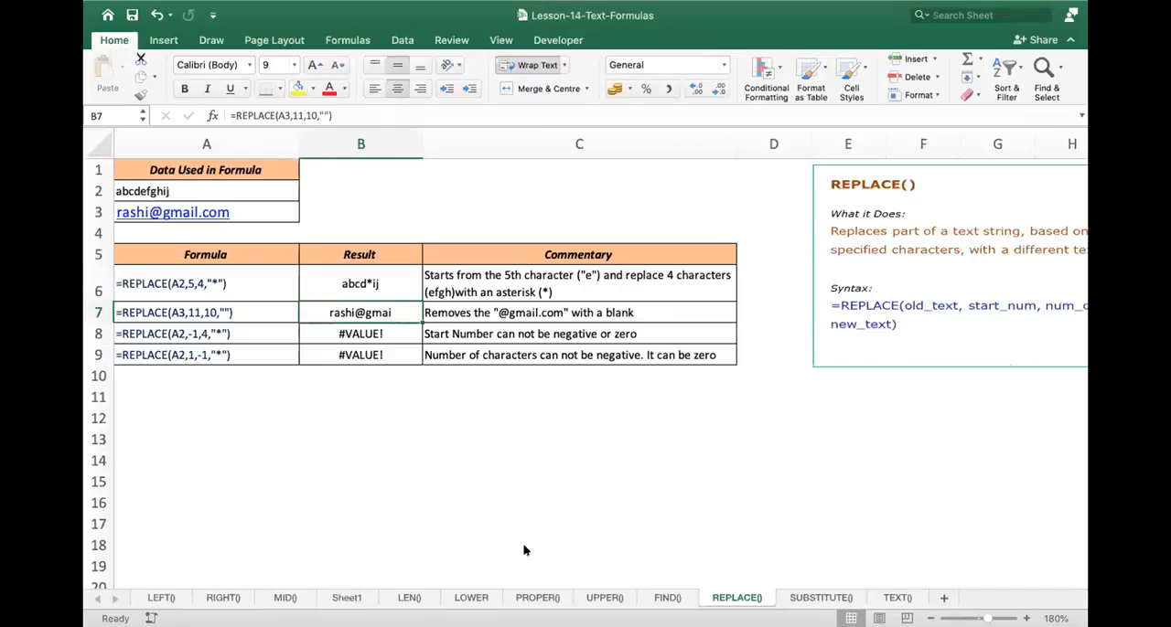
- Review the start_num and new_text arguments of the REPLACE formula in B6, leaving the formula unedited
double_click(374, 281)
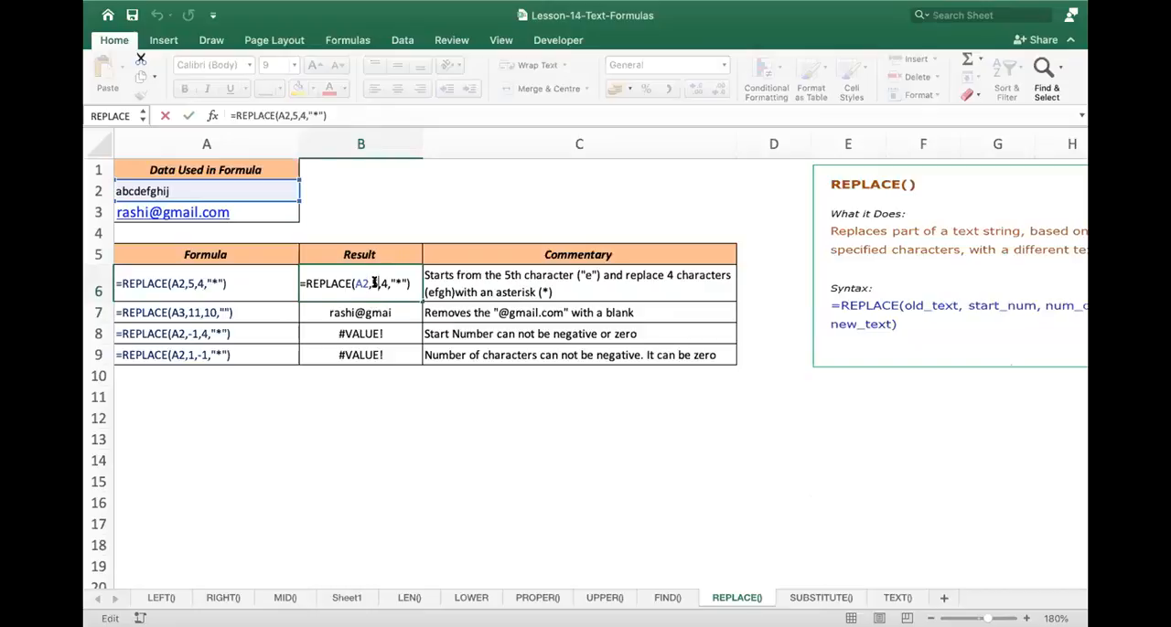
left_click(376, 282)
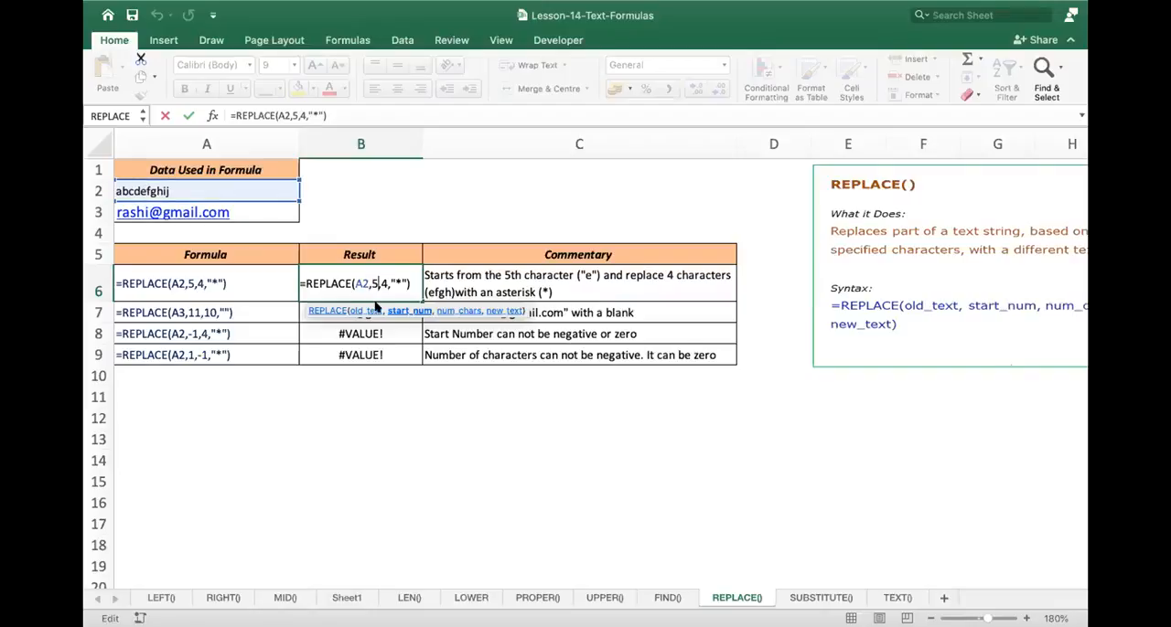
left_click(404, 284)
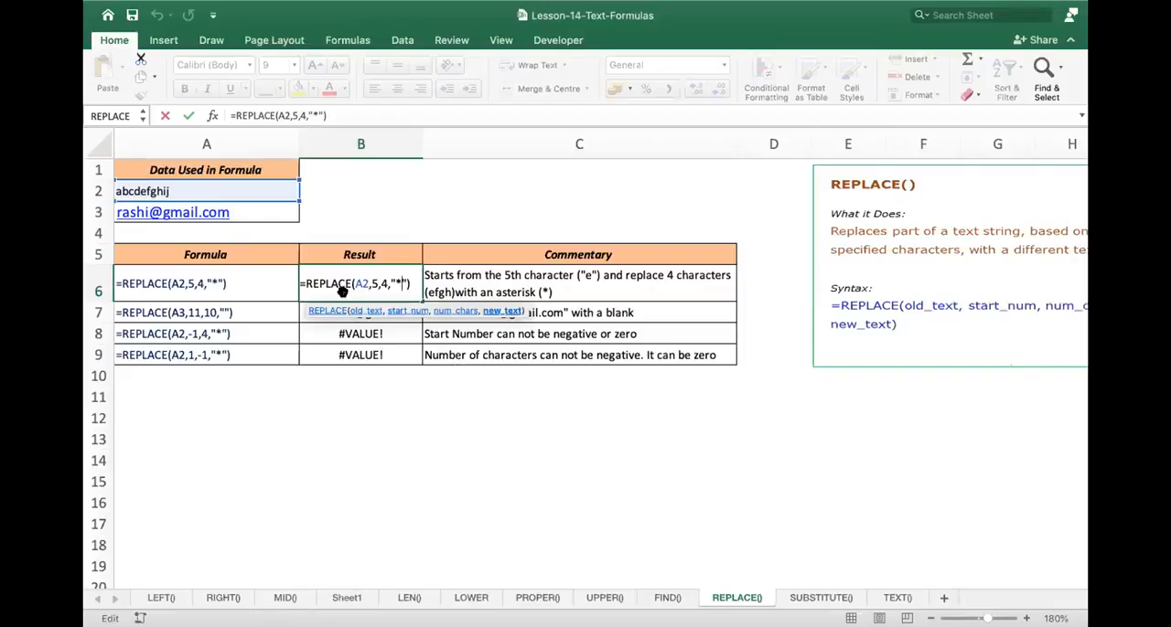
key("Return")
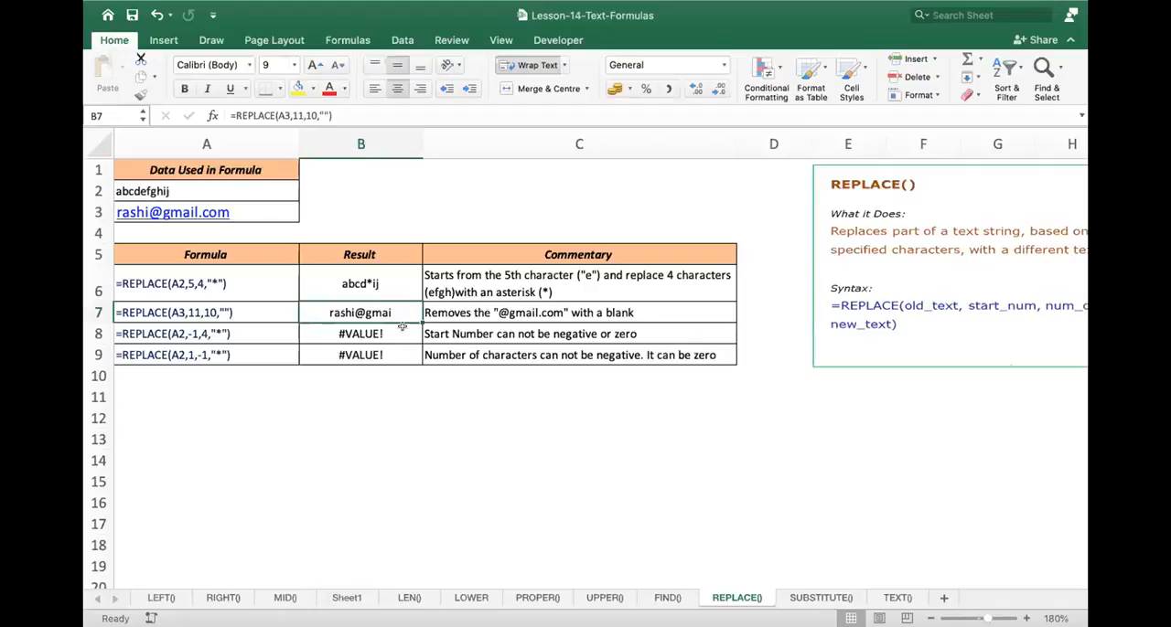
key("Up")
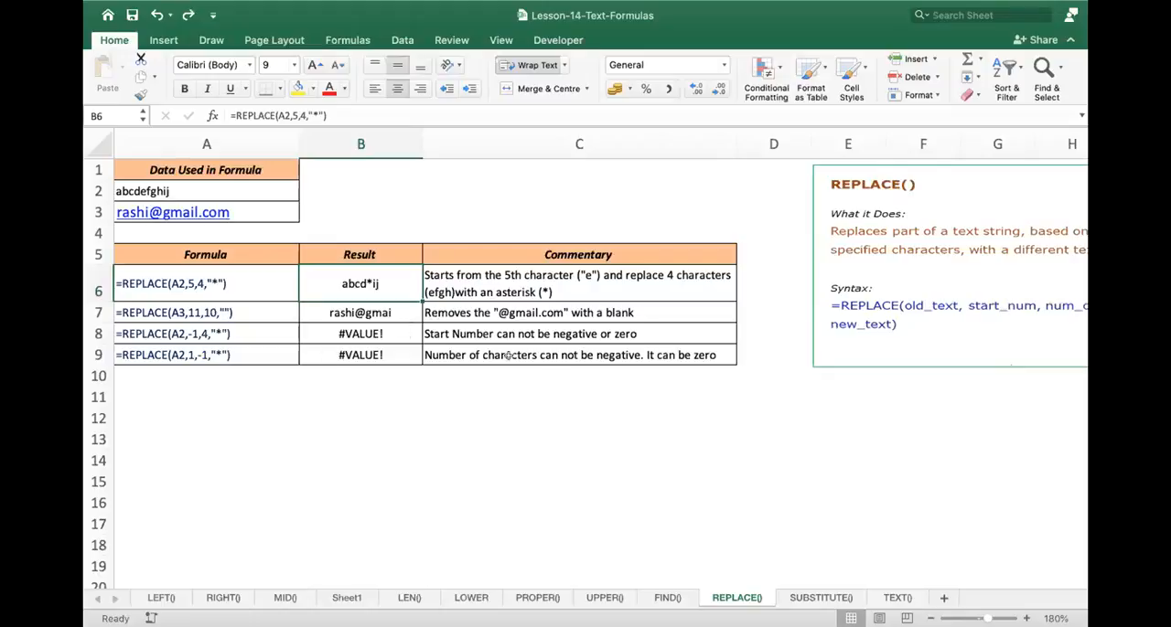
- Inspect the commentary in C8 and the REPLACE formula in B7 that refers to A3
left_click(623, 326)
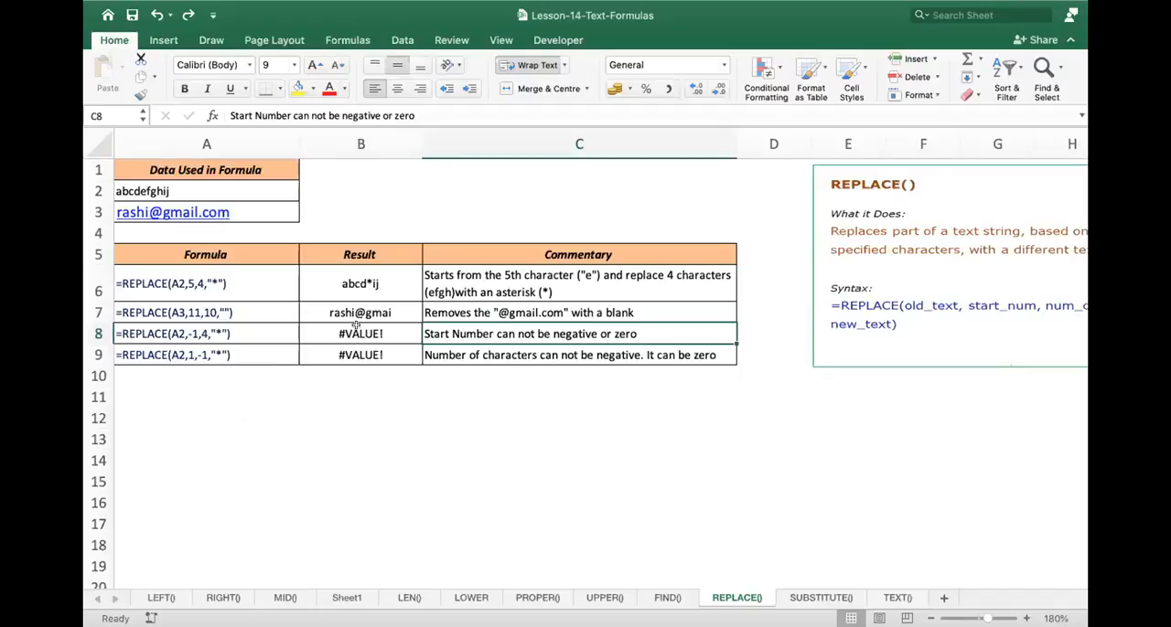
double_click(393, 312)
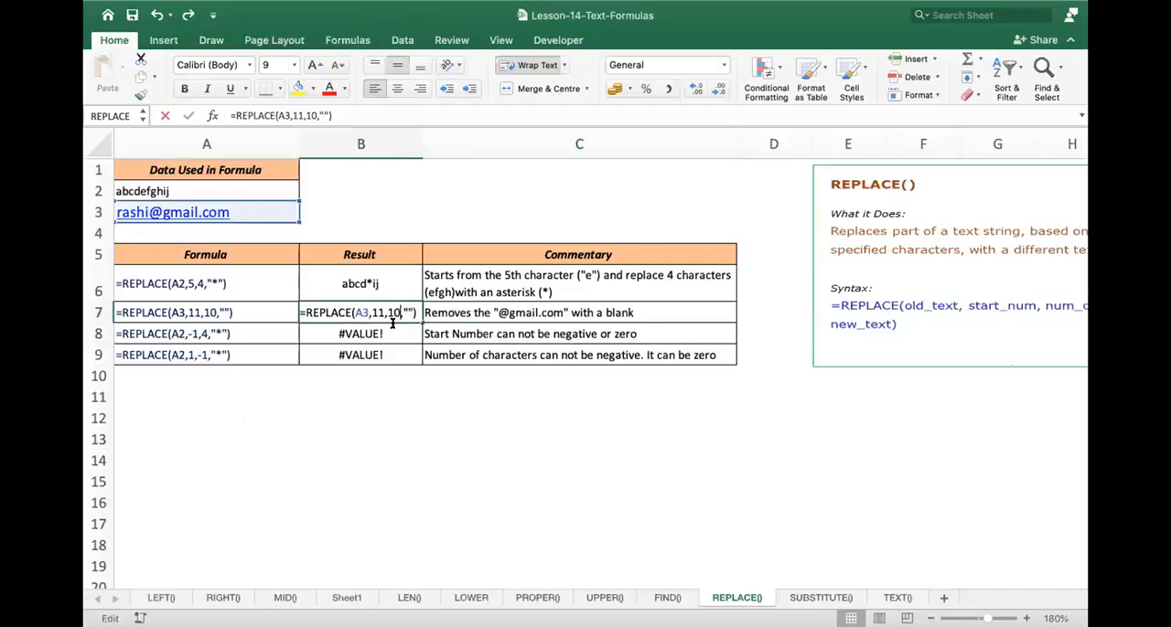
left_click(358, 460)
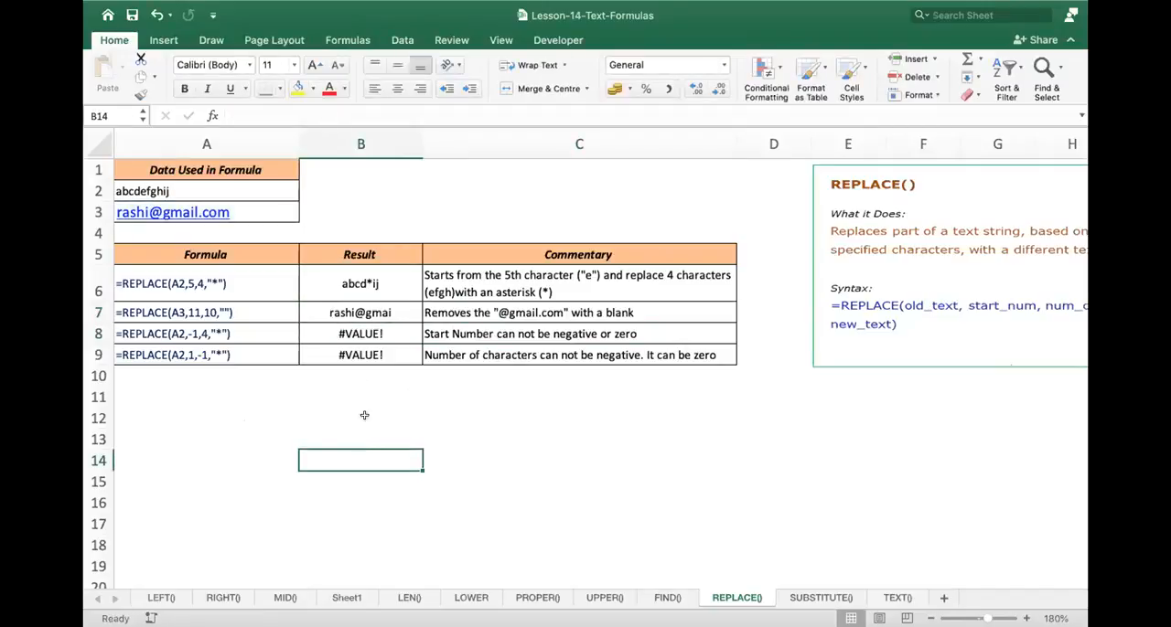
- Enter =REPLACE(A3,-1,3,"hhh") in B12 to test a negative start number on the e-mail text
left_click(365, 417)
type("=")
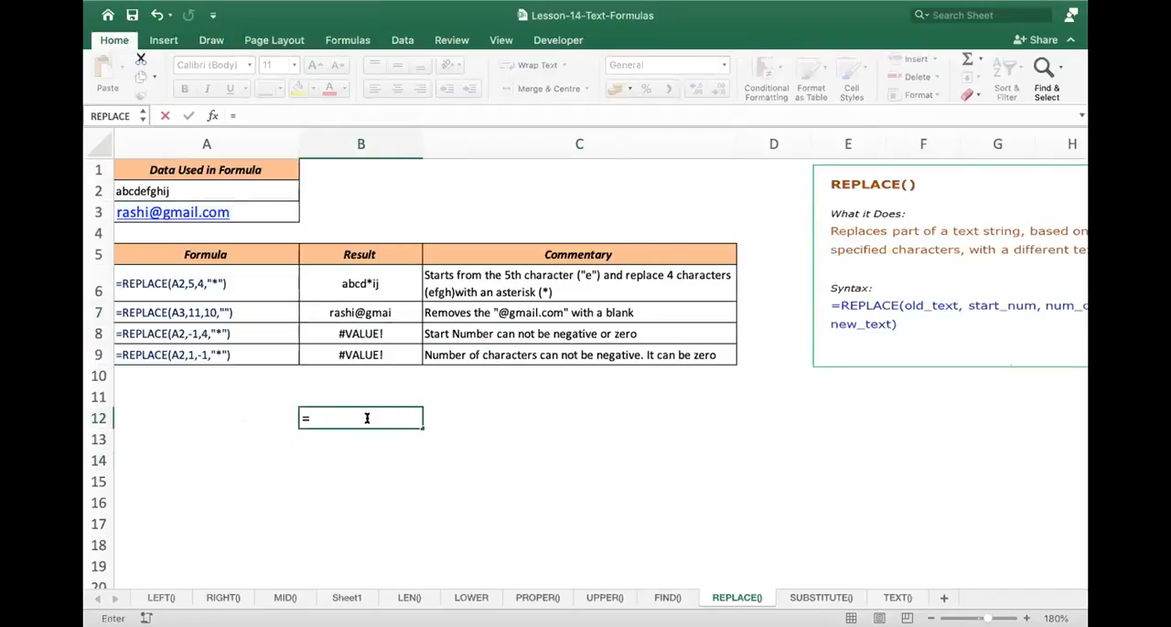
type("replac")
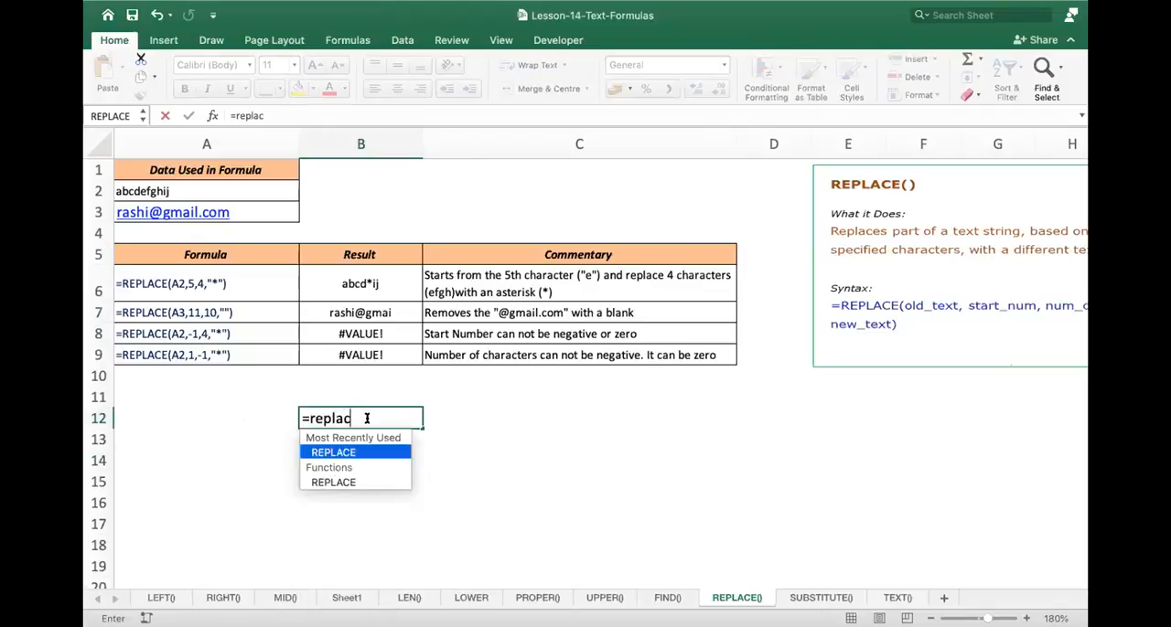
type("e(")
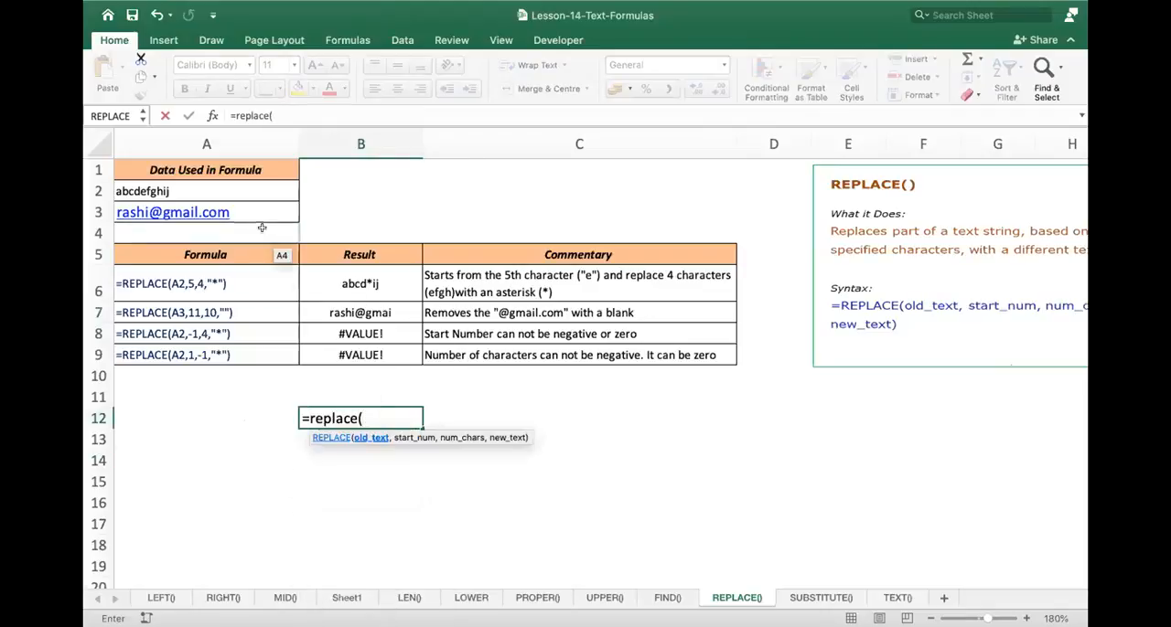
left_click(199, 207)
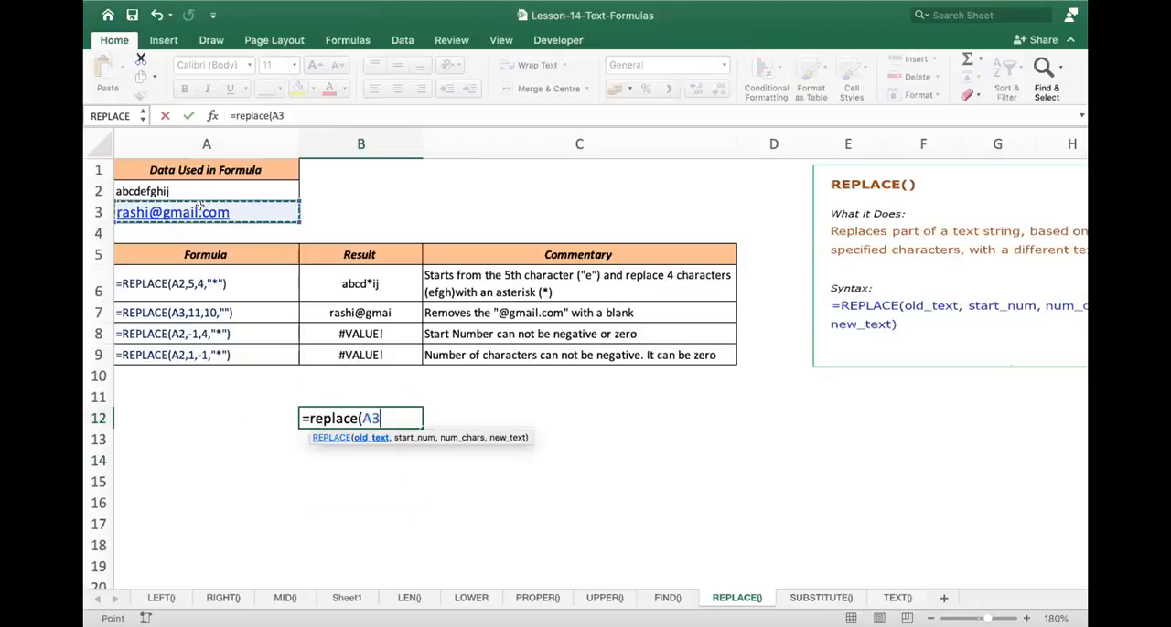
type(",-1")
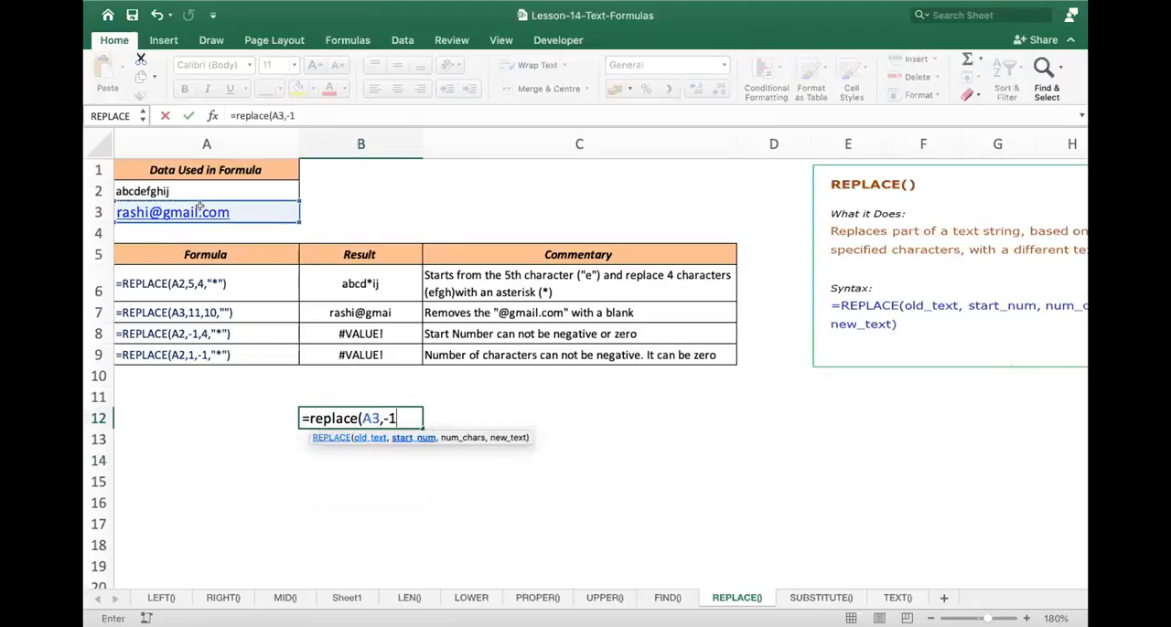
type(",3,")
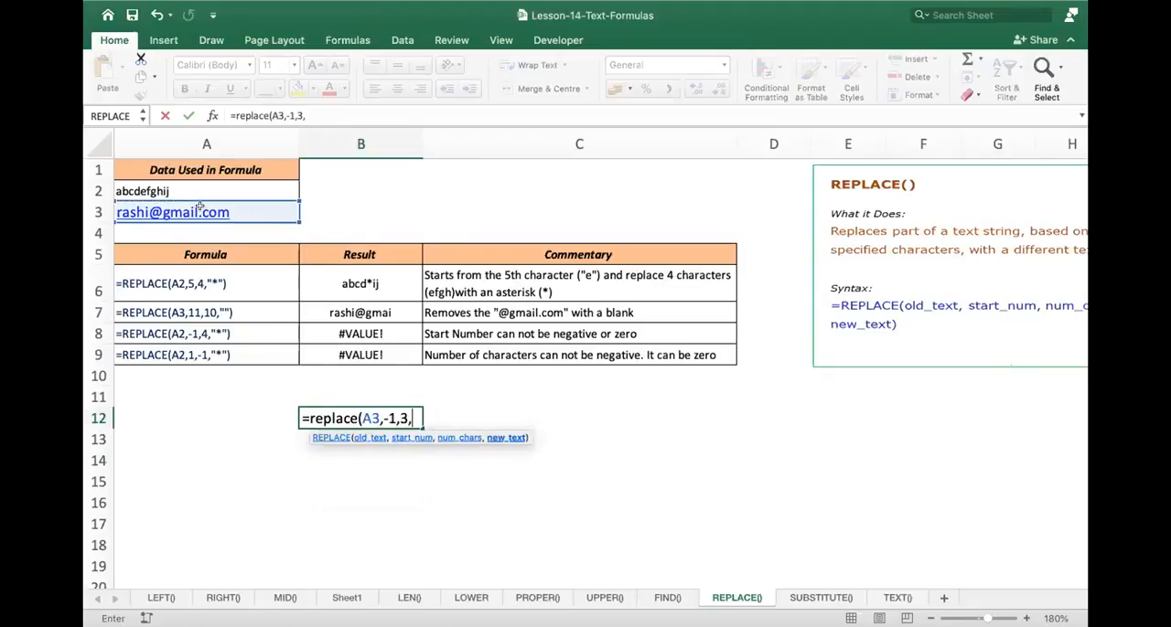
type("\"")
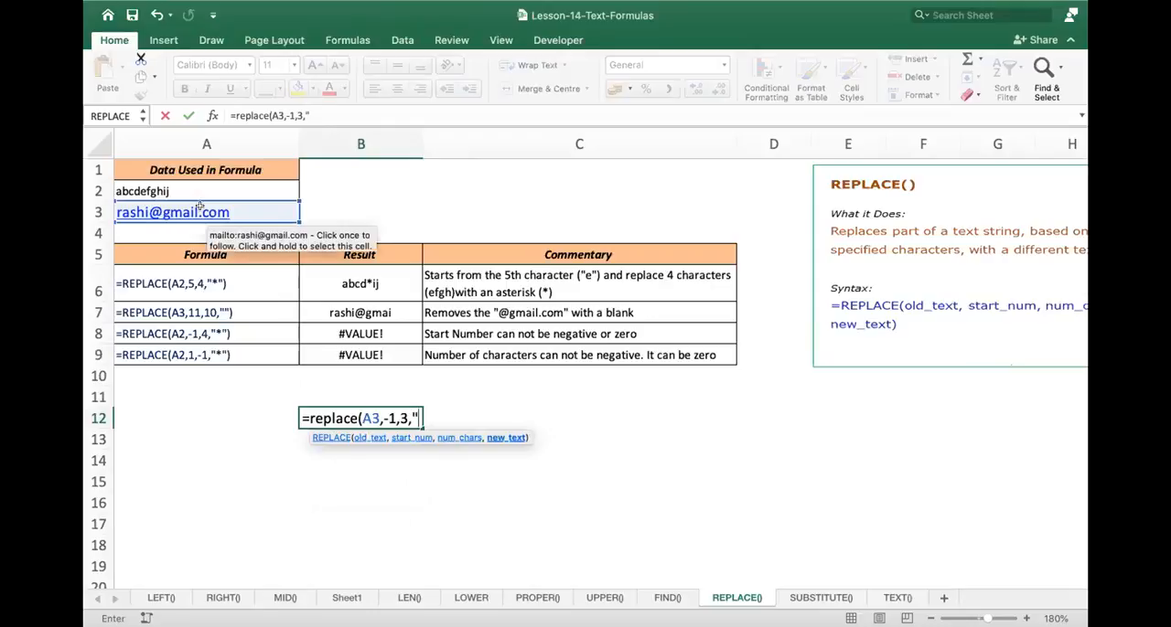
type("hhh\")")
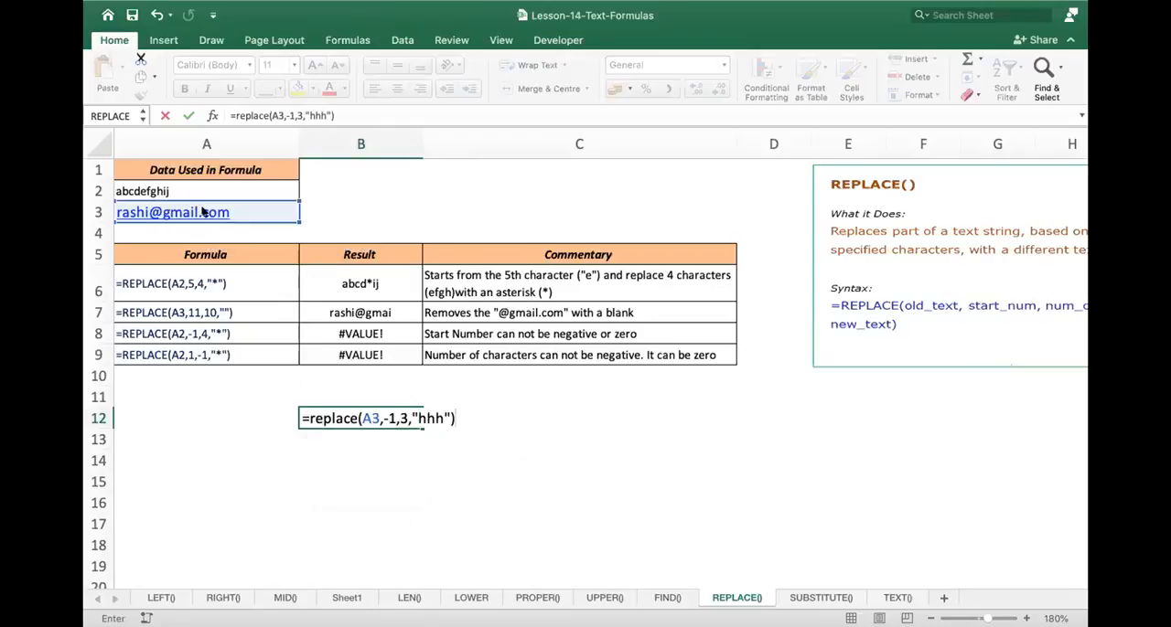
key("Return")
key("Up")
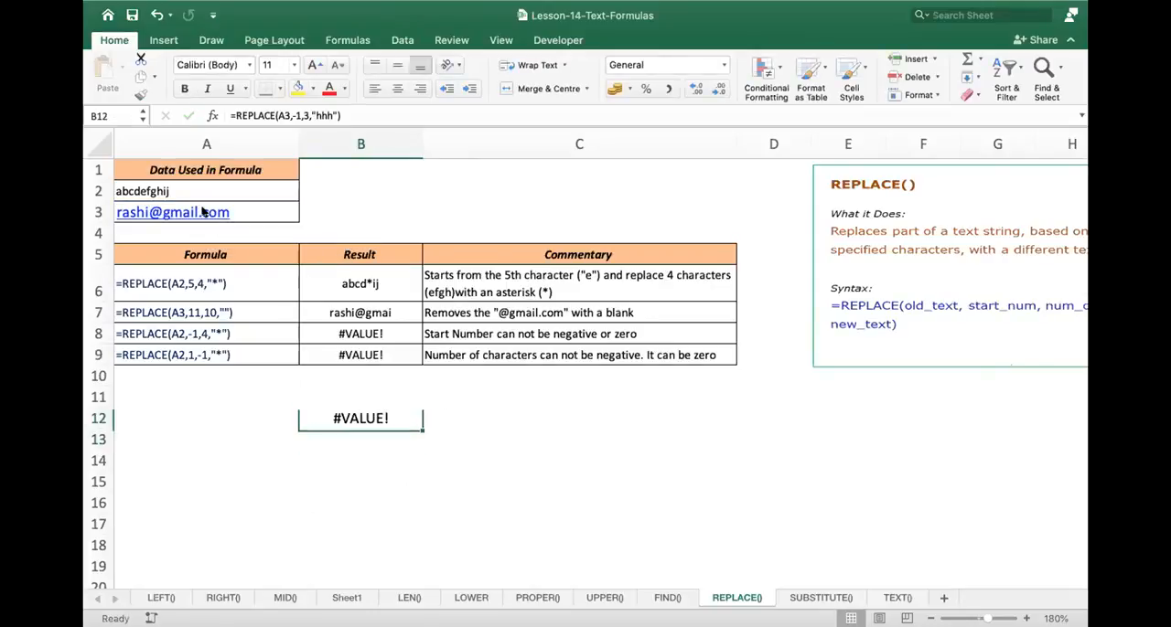
- Review the start_num argument of the REPLACE formula in B12, leaving the formula unchanged
double_click(368, 414)
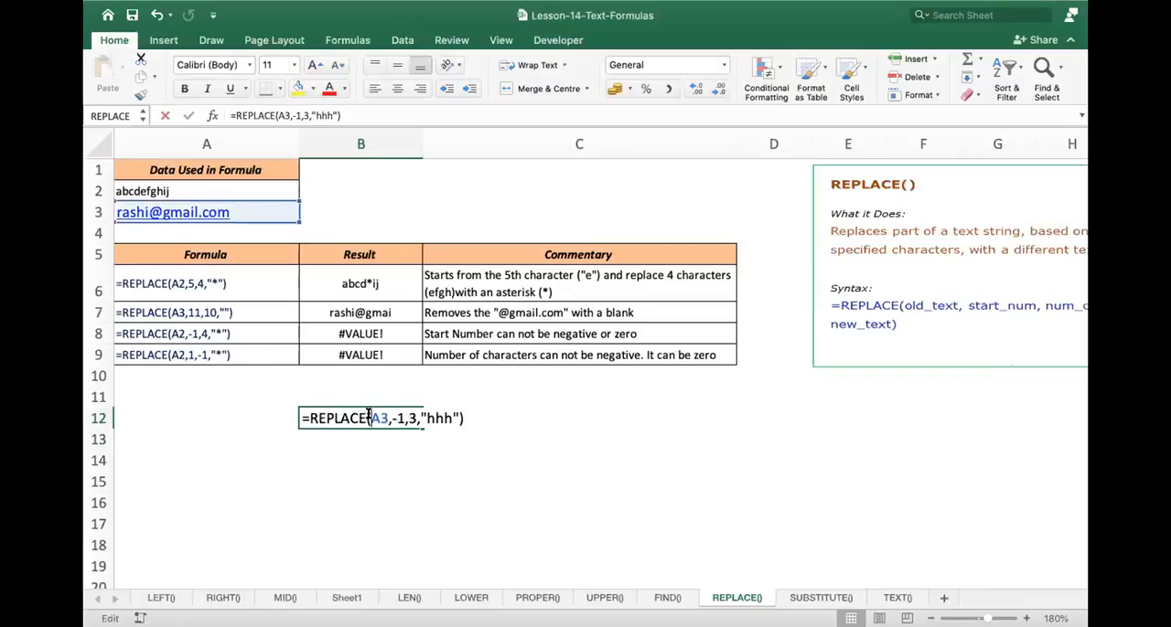
key("Right")
key("Right")
key("Right")
key("Right")
key("Right")
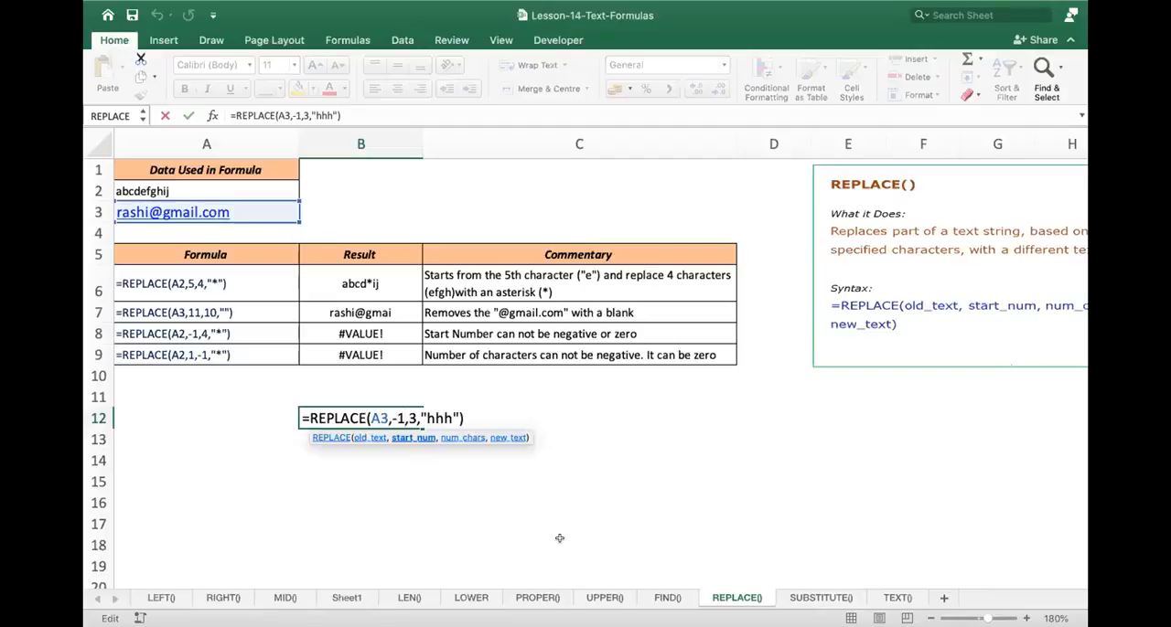
left_click(798, 513)
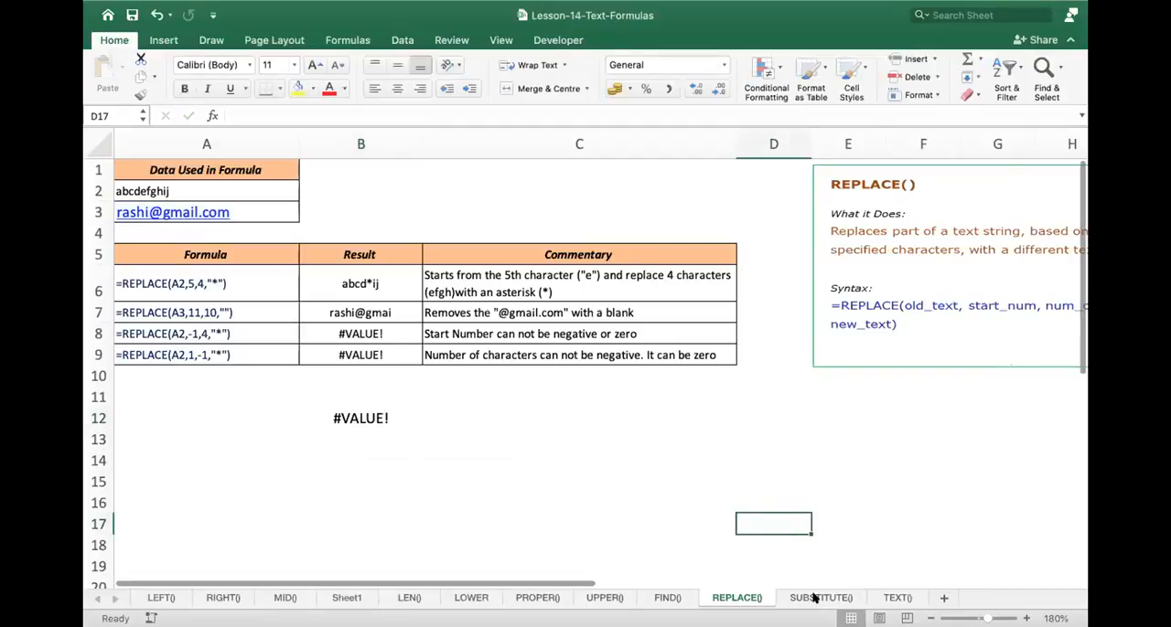
- Enlarge the SUBSTITUTE() sheet to 120% zoom and open the TEXT() sheet
left_click(814, 597)
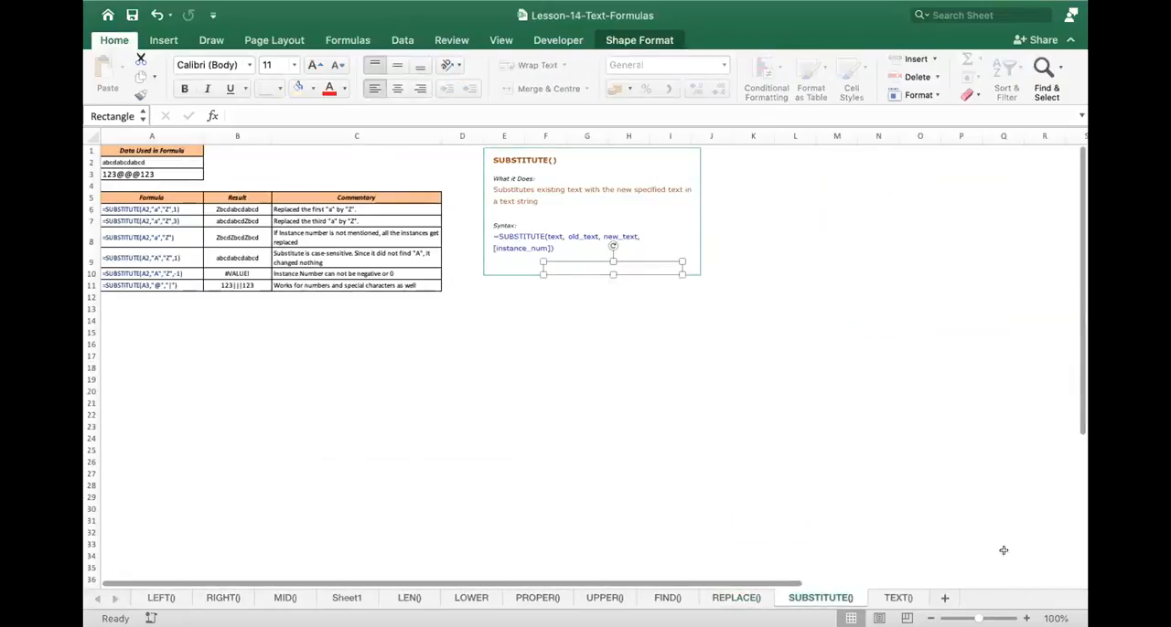
left_click(1027, 619)
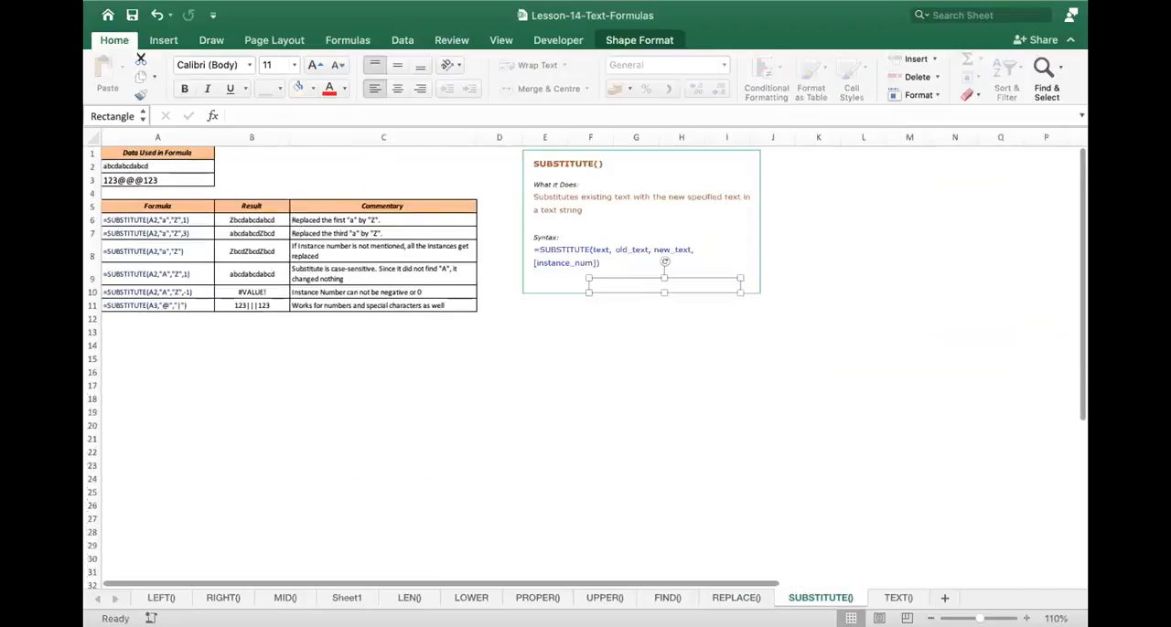
left_click(1026, 620)
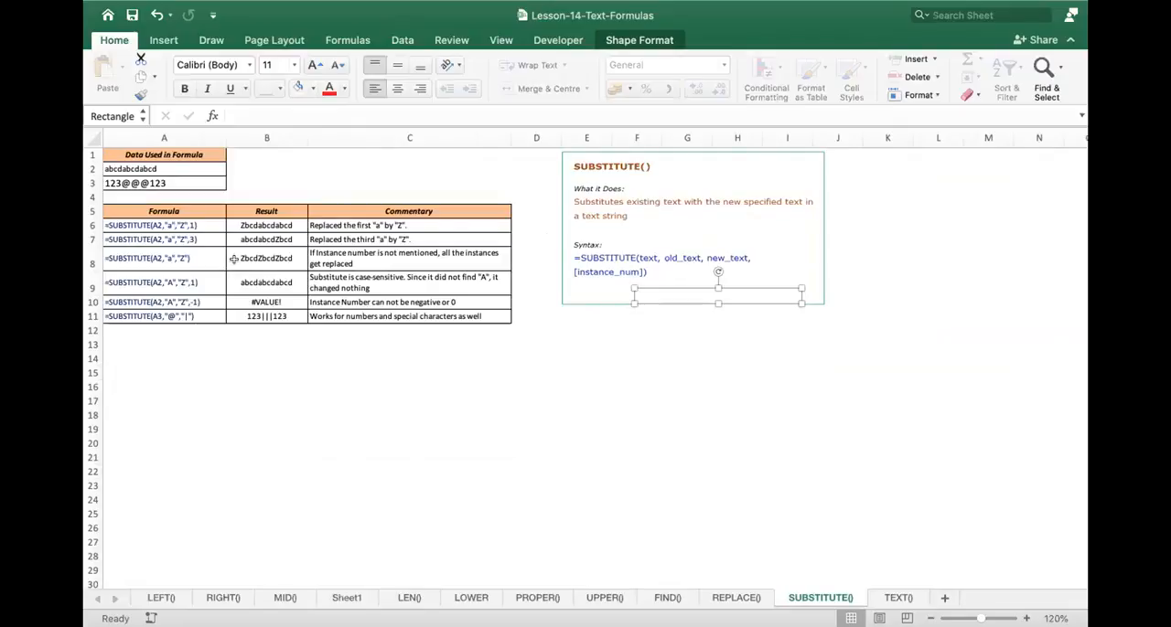
left_click(894, 597)
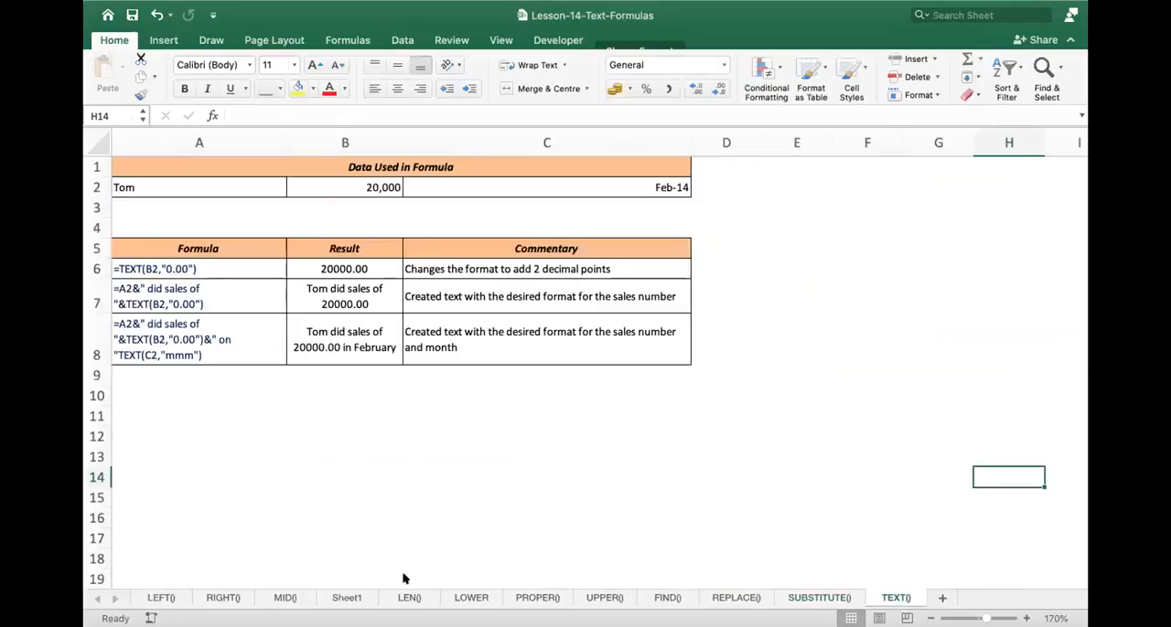
left_click(197, 400)
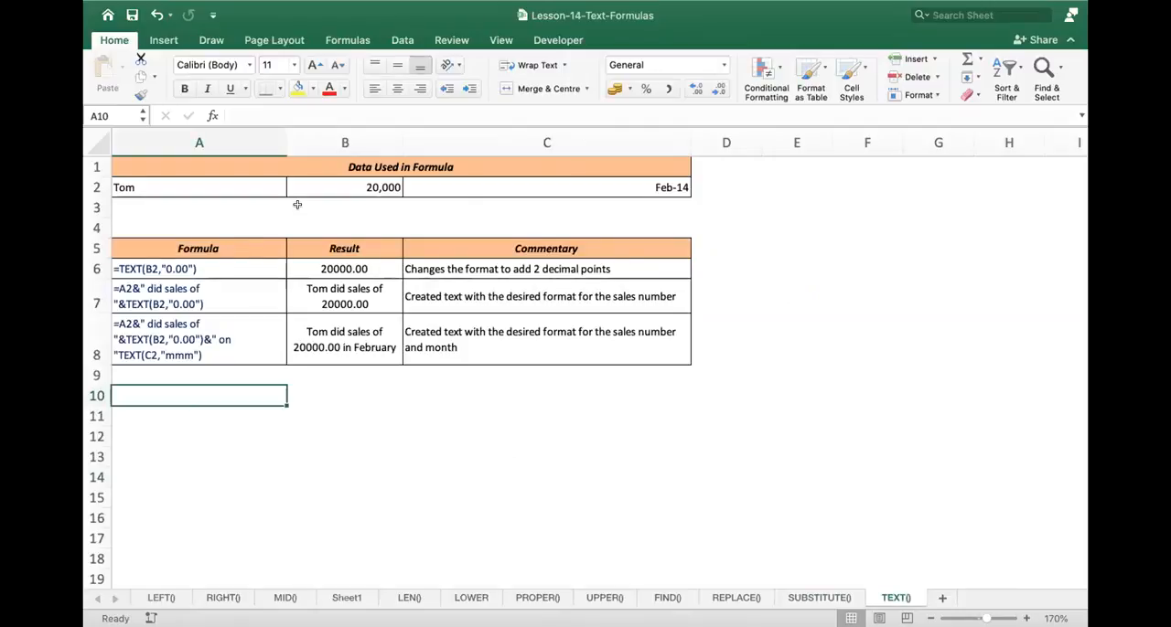
double_click(228, 395)
type("&")
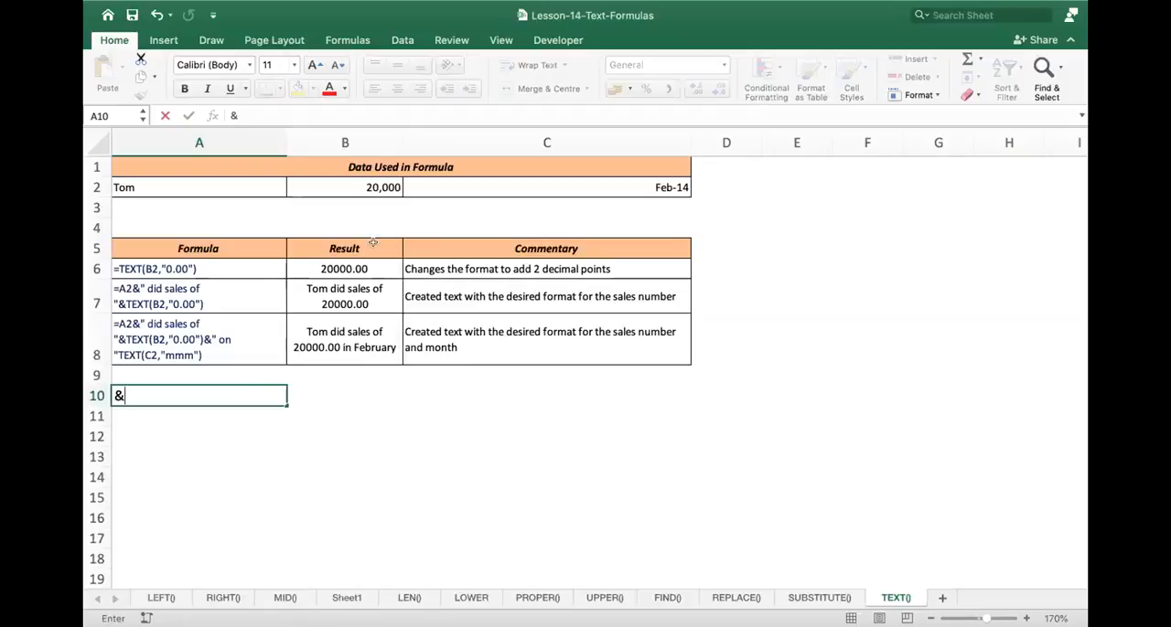
key("Escape")
- Inspect the source values in A2, B2 and C2 and the combined TEXT formula in B8 that refers to them
left_click(217, 186)
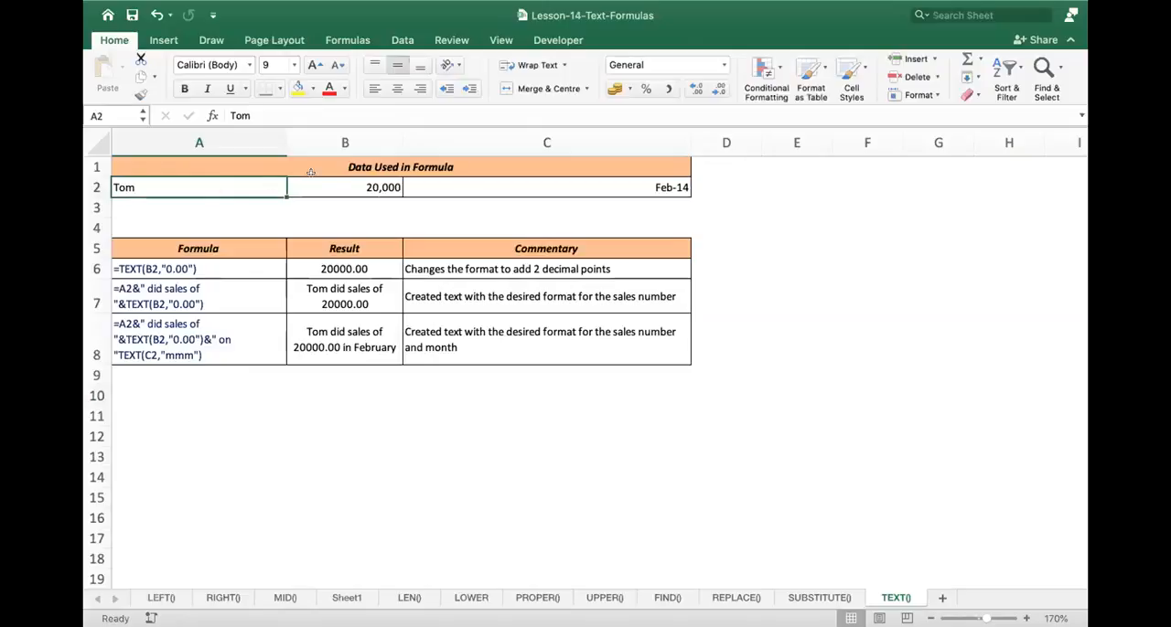
left_click(362, 178)
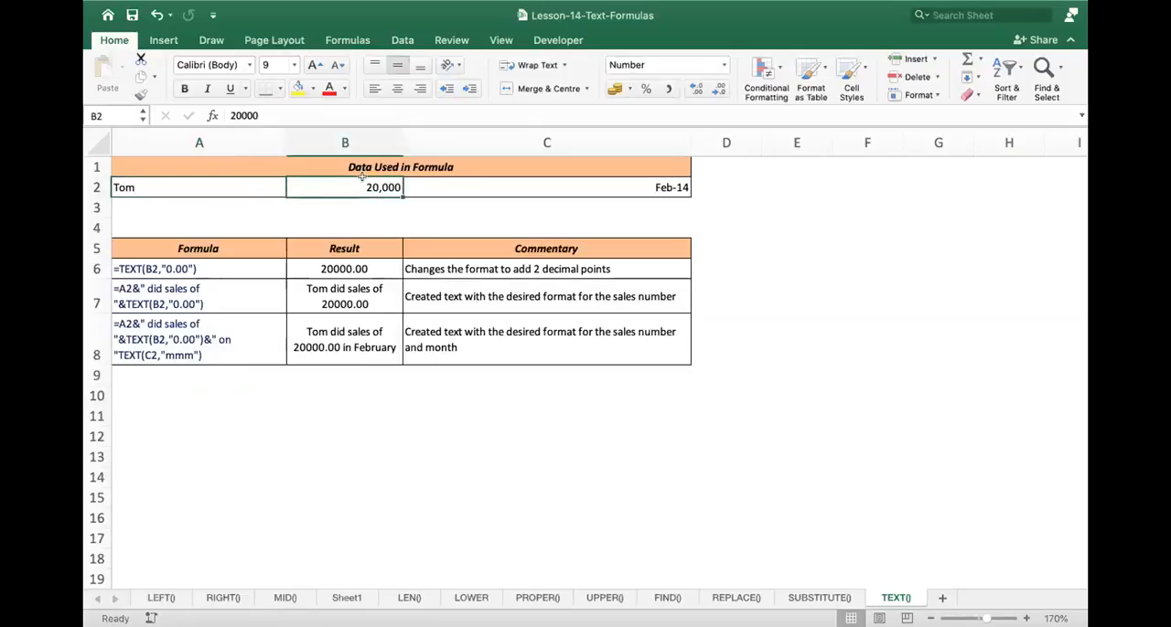
left_click(505, 186)
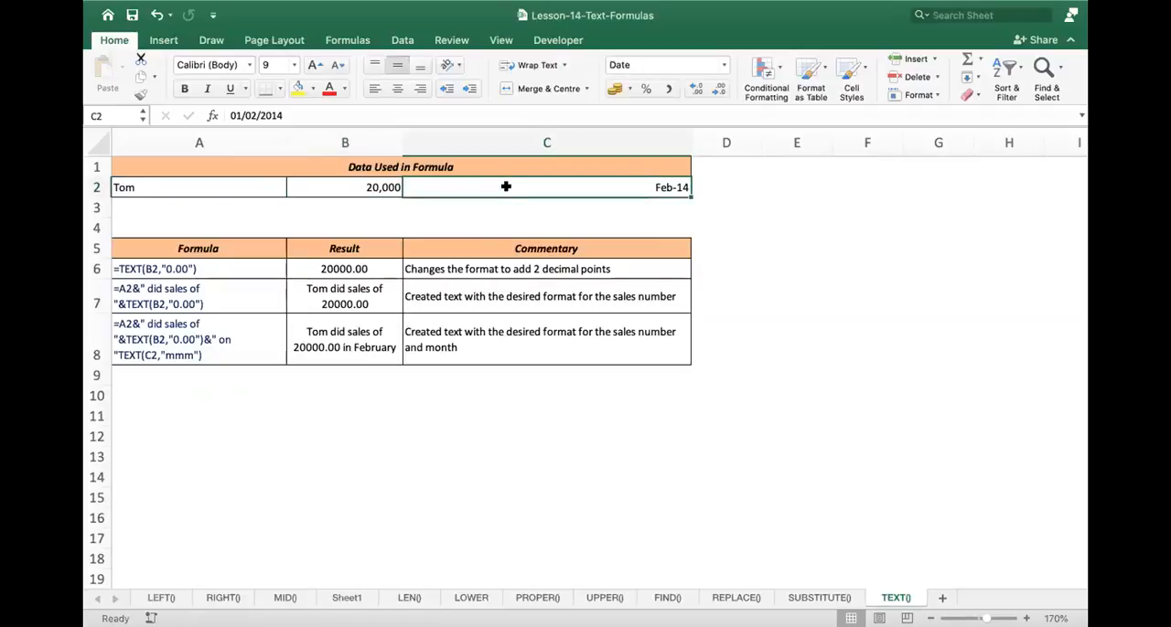
double_click(349, 338)
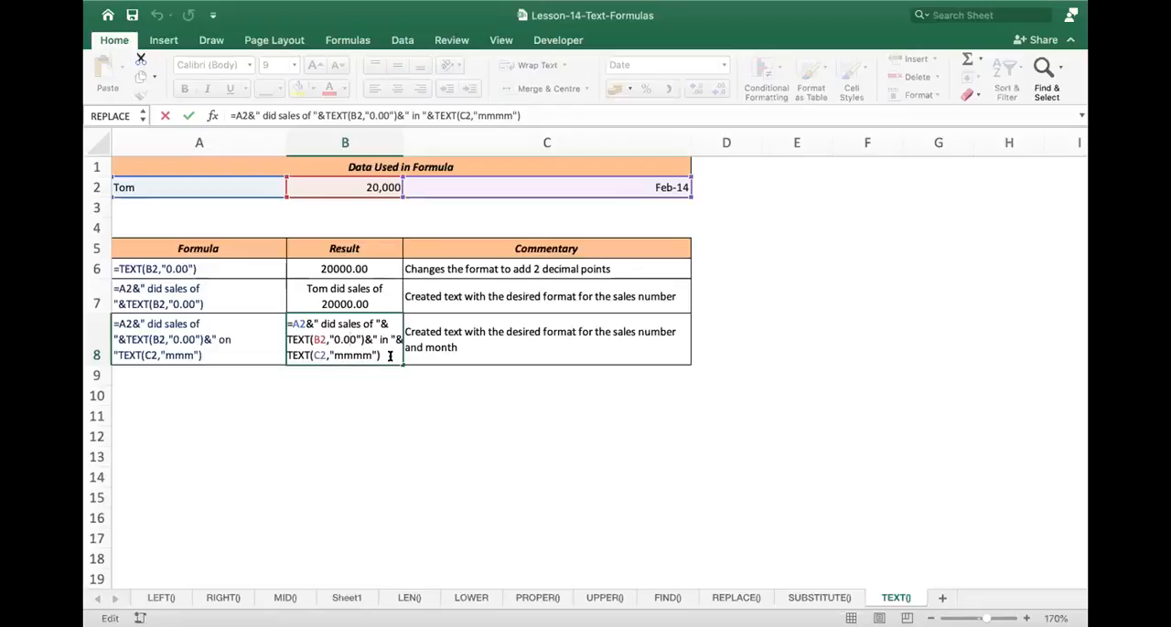
key("Return")
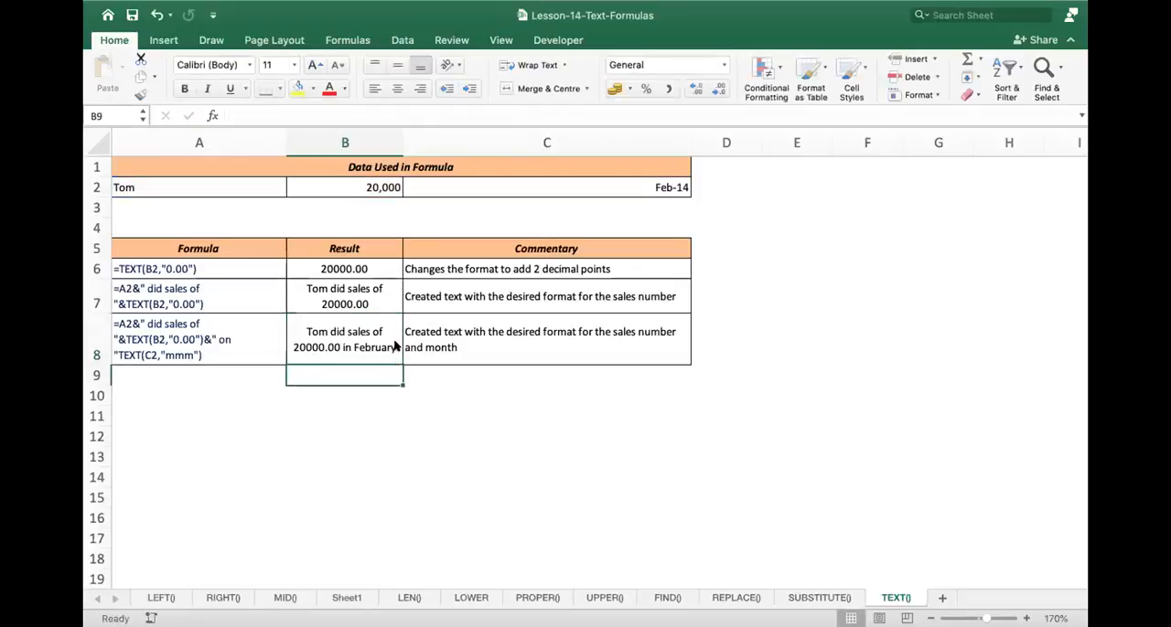
left_click(364, 330)
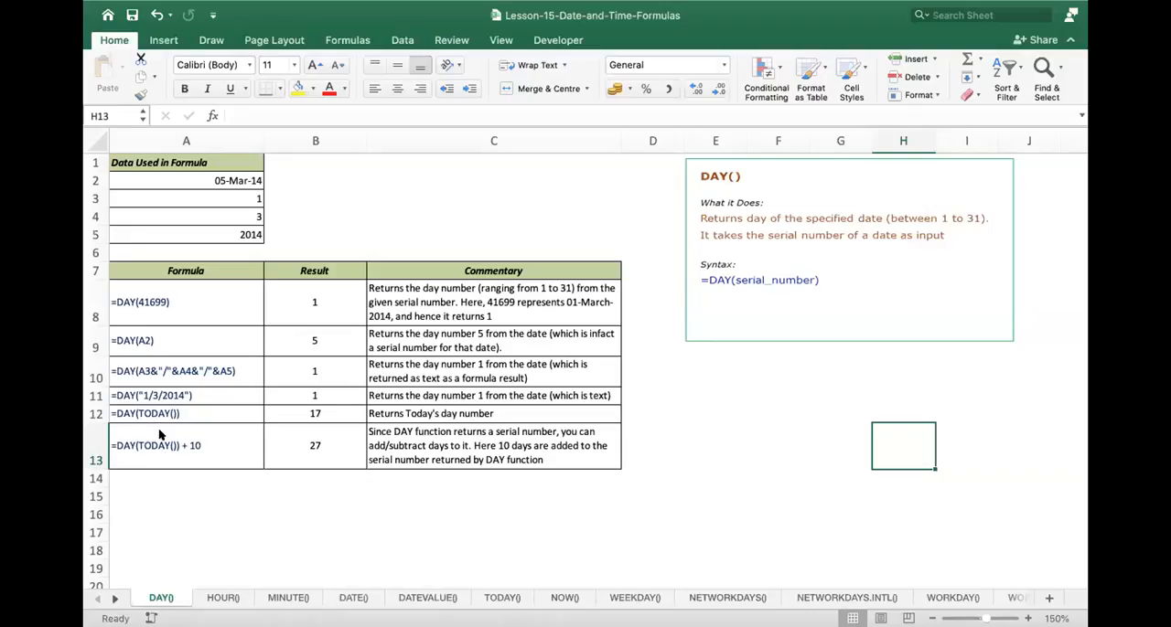
- On the DAY() sheet of the Lesson-15-Date-and-Time-Formulas workbook, enter =TODAY() in C3
left_click(157, 435)
left_click(261, 282)
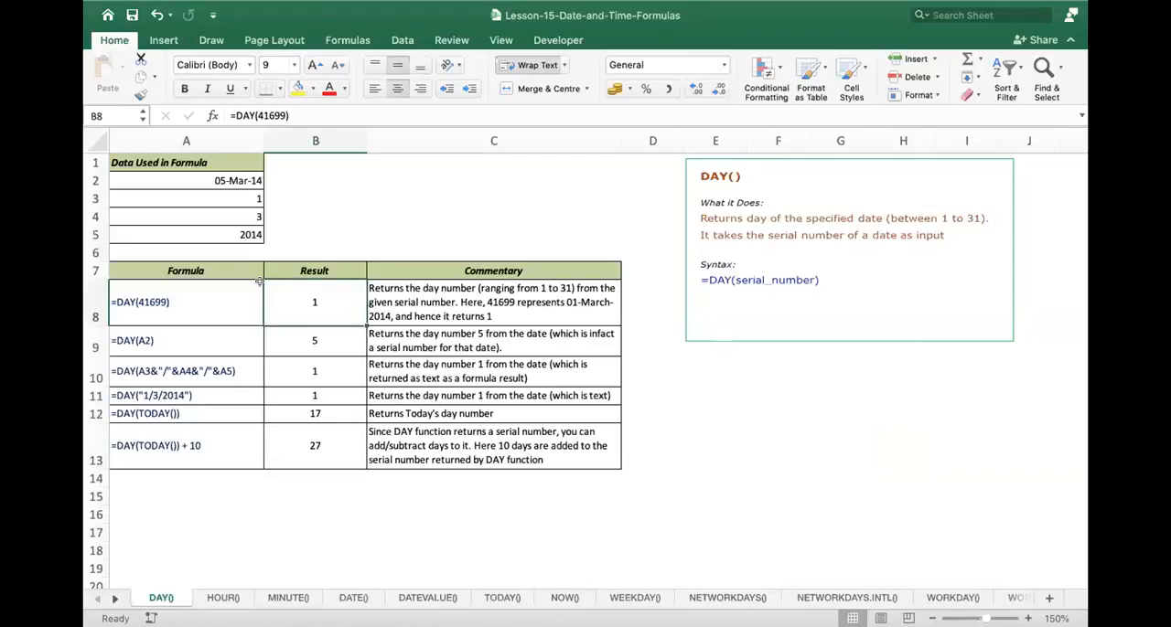
left_click(426, 196)
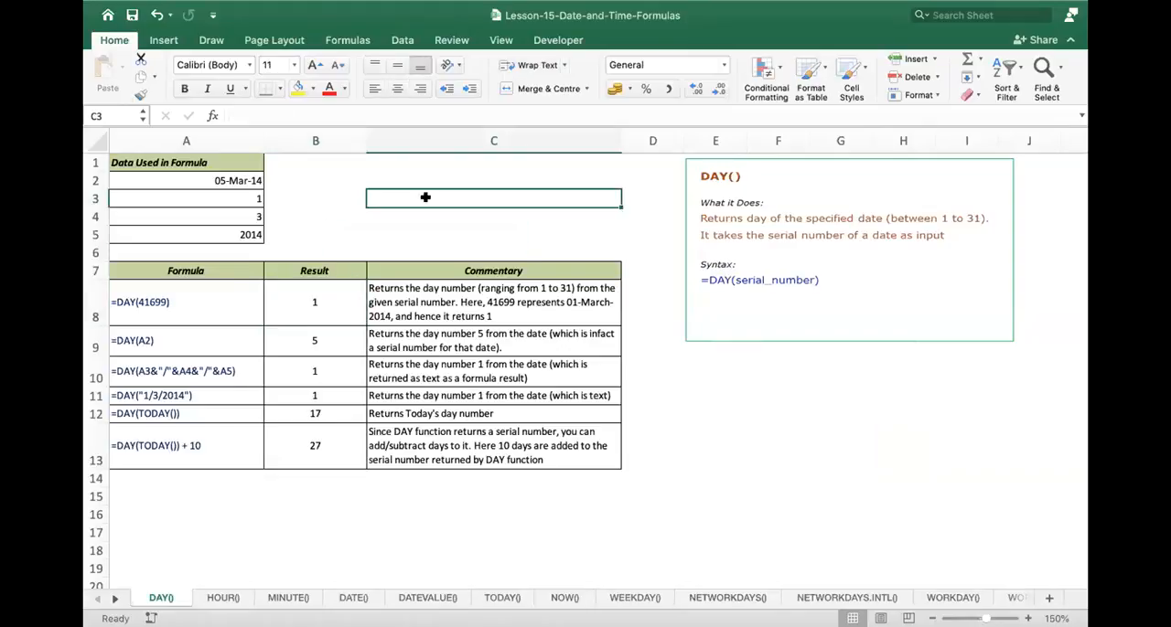
type("=today")
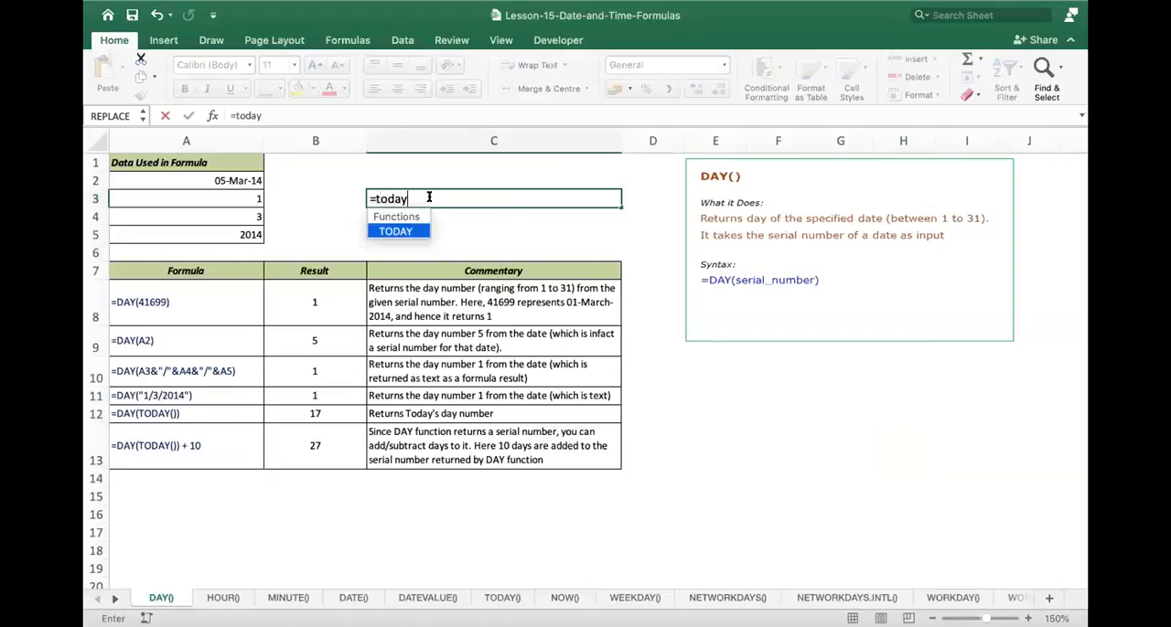
type("()")
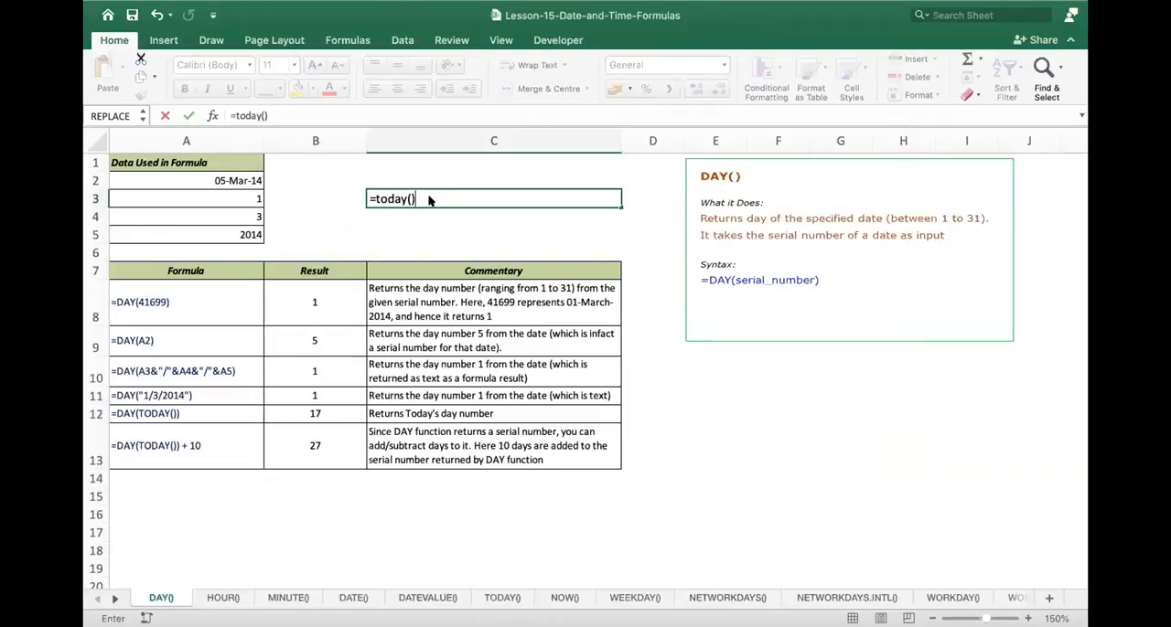
key("Return")
left_click(428, 200)
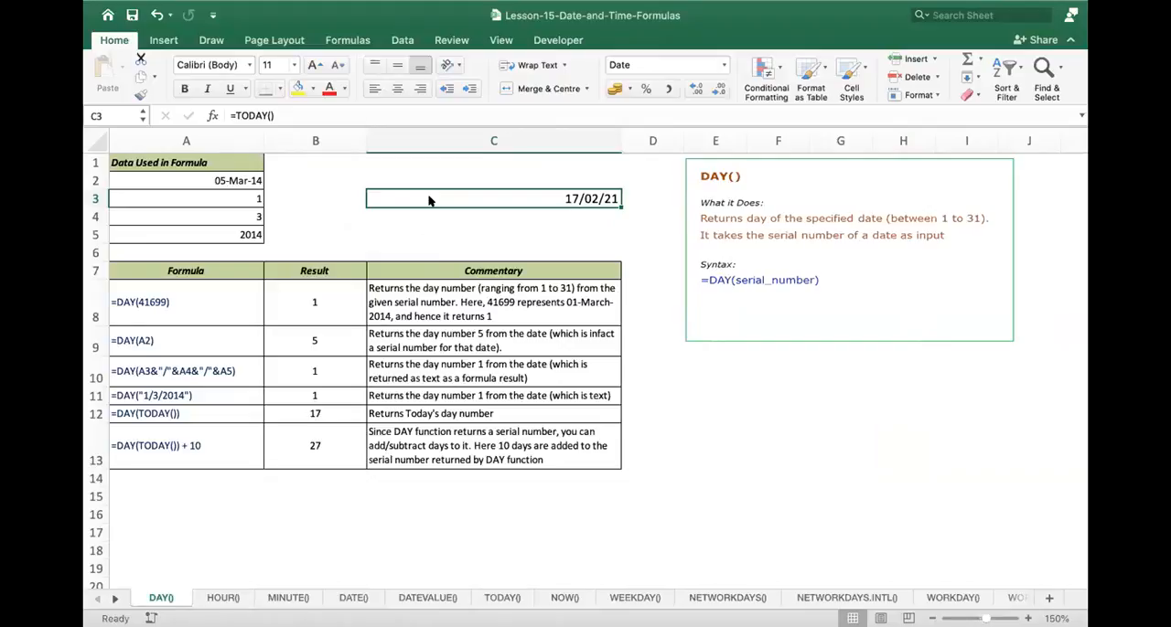
- Look through the source data in column A, starting from the date in A2, and the written DAY formulas in A8 and A9
key("Left")
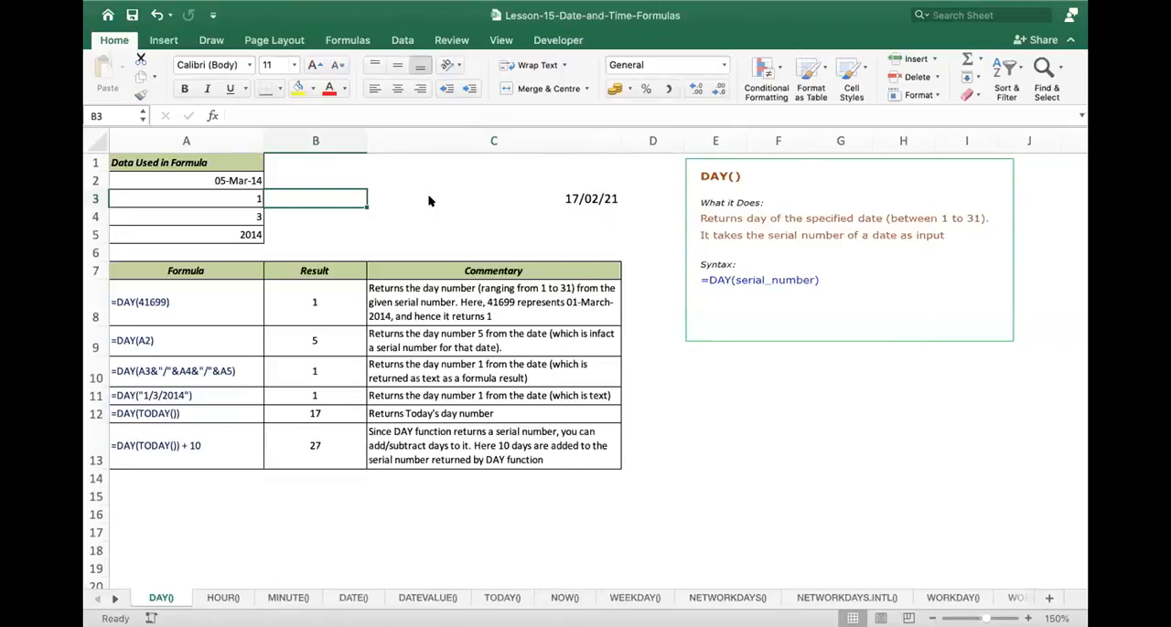
key("Right")
key("Left")
key("Left")
key("Up")
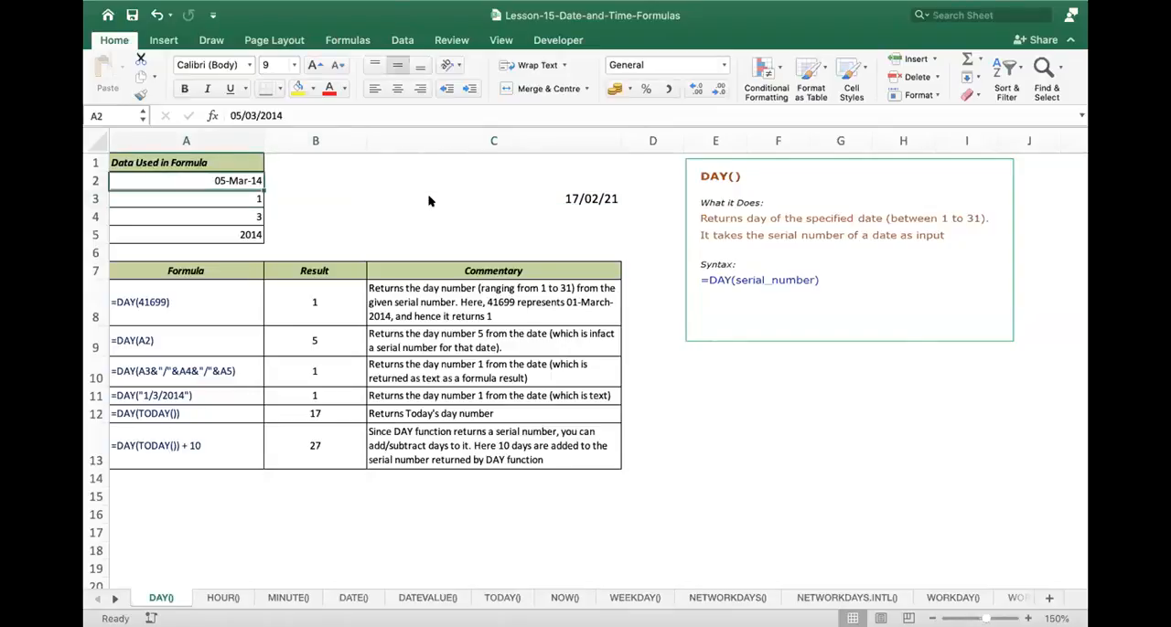
key("Down")
key("Down")
key("Down")
key("Down")
key("Down")
key("Down")
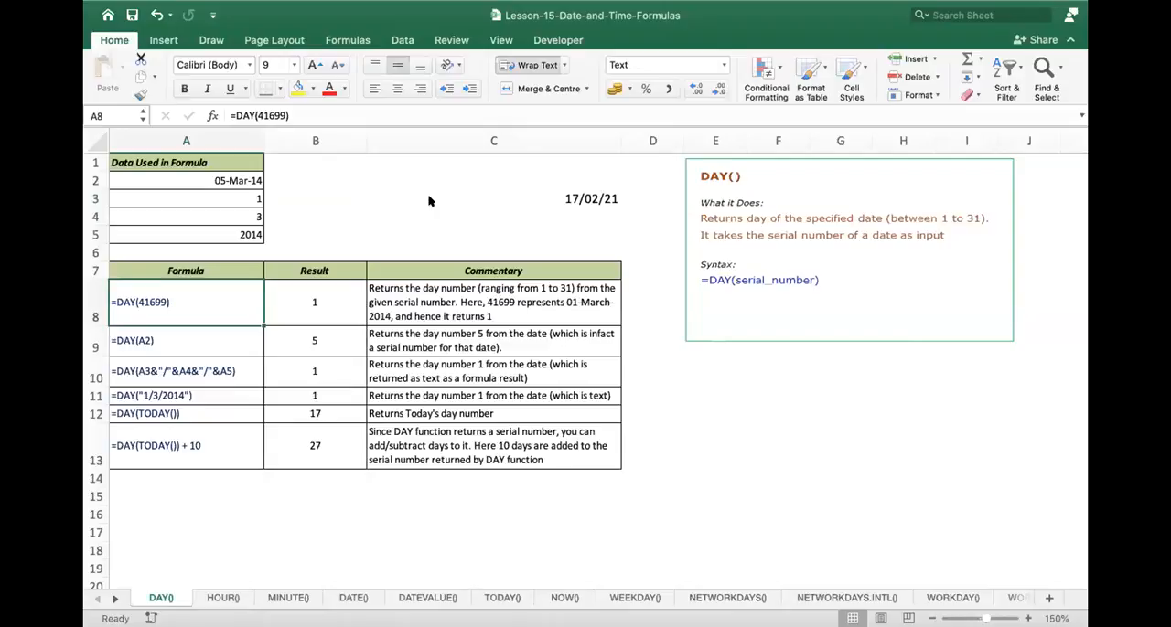
key("Down")
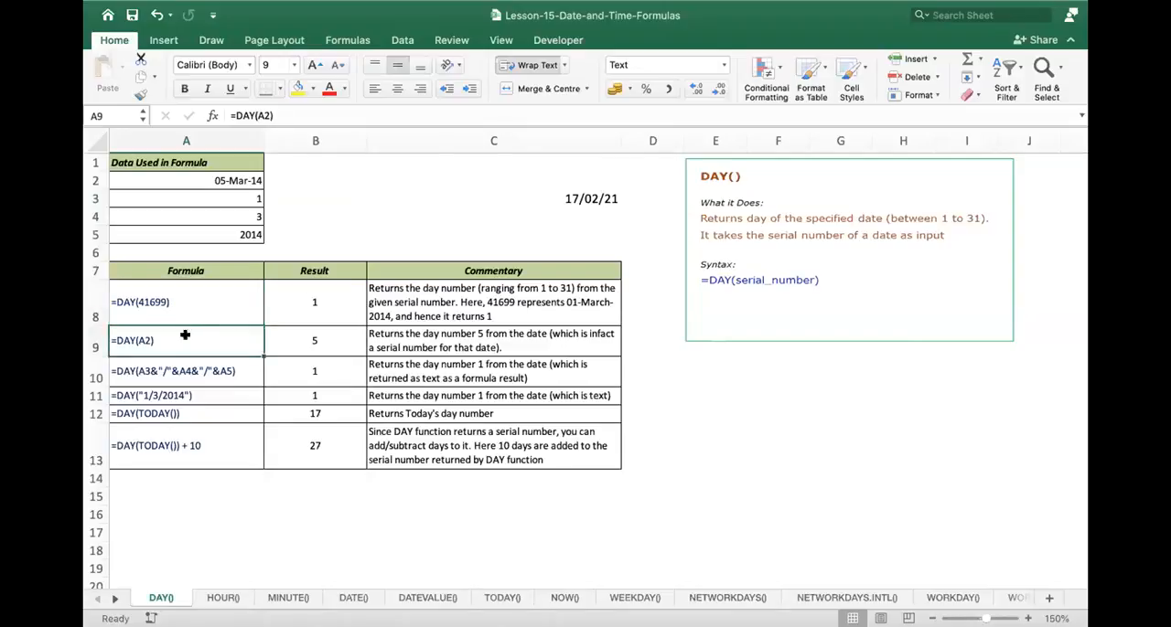
- Examine the written DAY formula in A9 and the matching formula in B9 against the date in A2
double_click(185, 338)
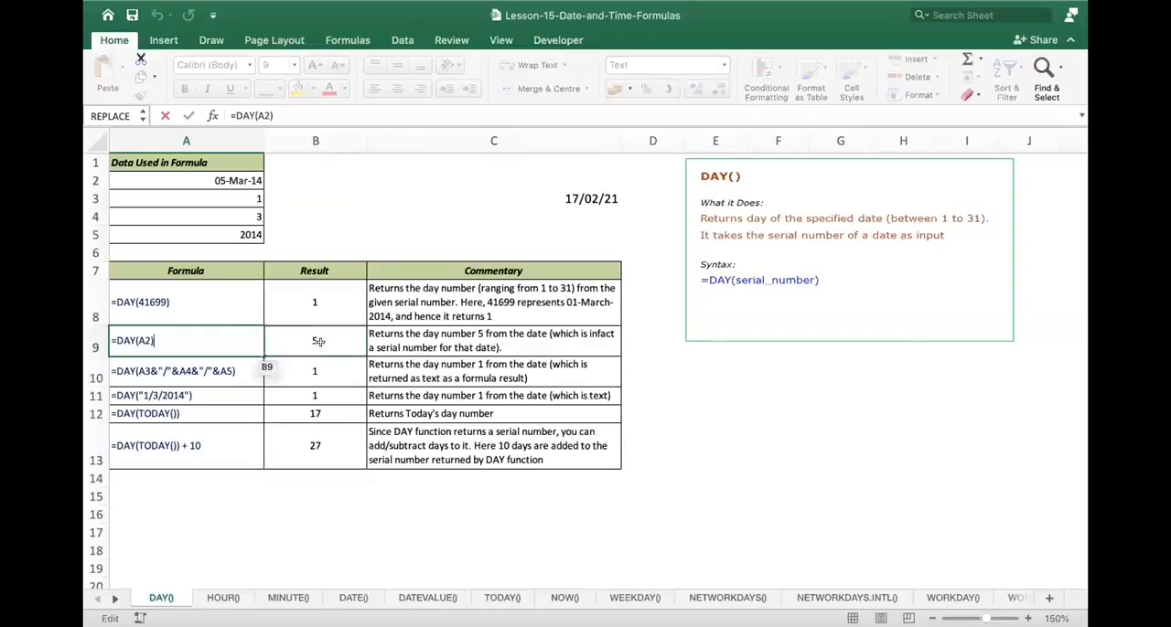
key("Escape")
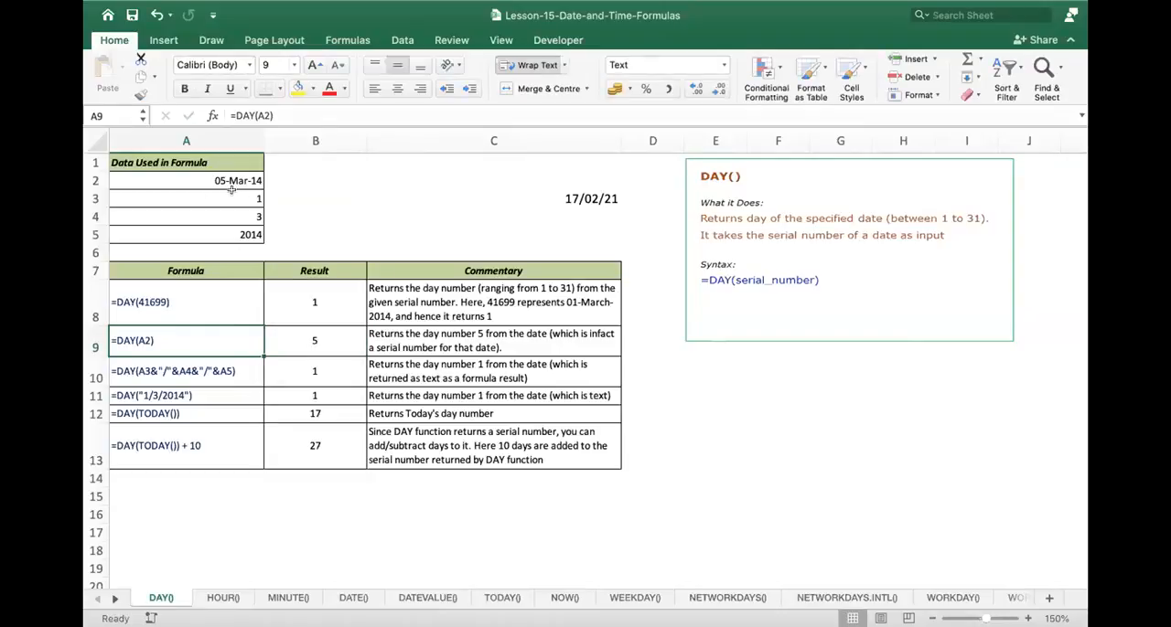
left_click(320, 334)
double_click(320, 334)
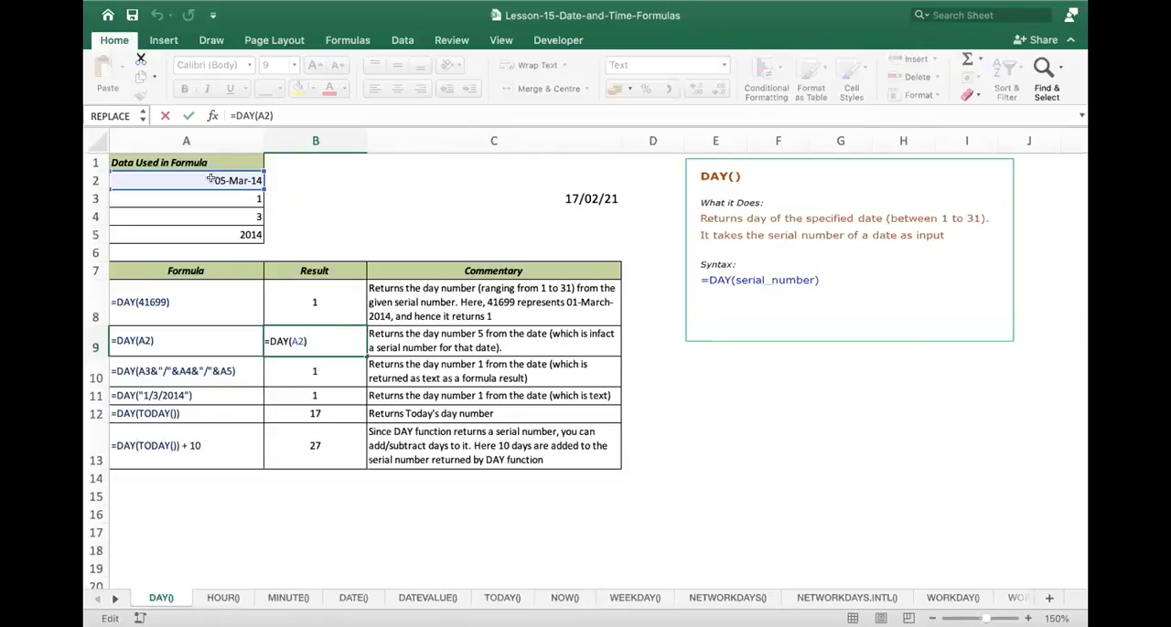
key("Return")
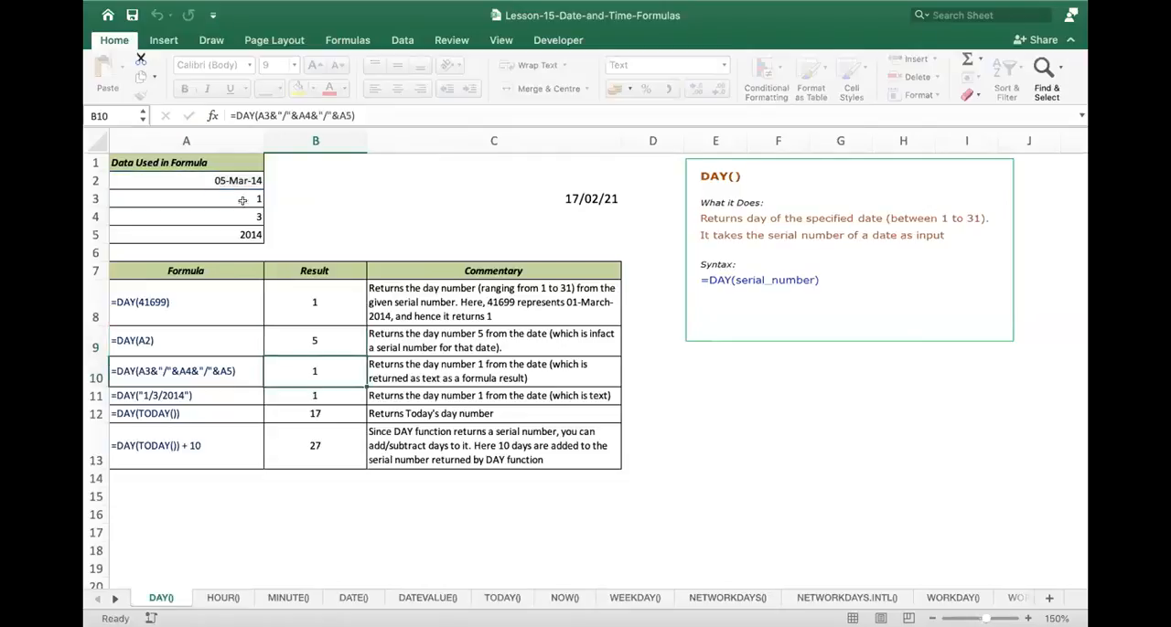
- Inspect the DAY formula in B10 that joins A3, A4 and A5, and the written DAY(TODAY()) example in A12
double_click(311, 373)
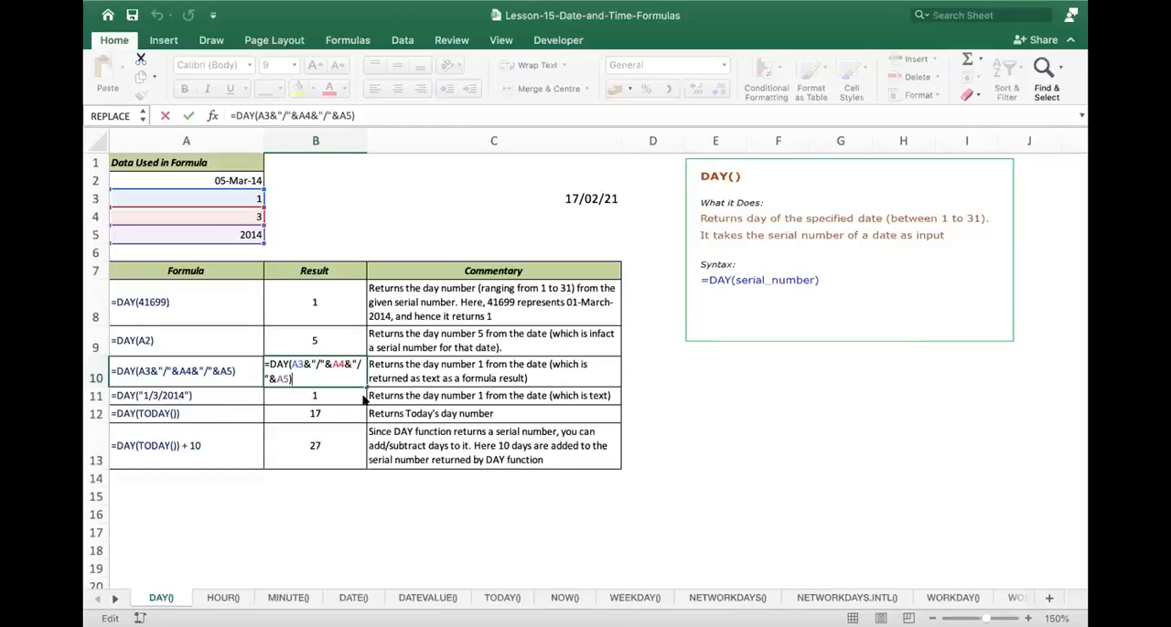
key("Return")
double_click(193, 413)
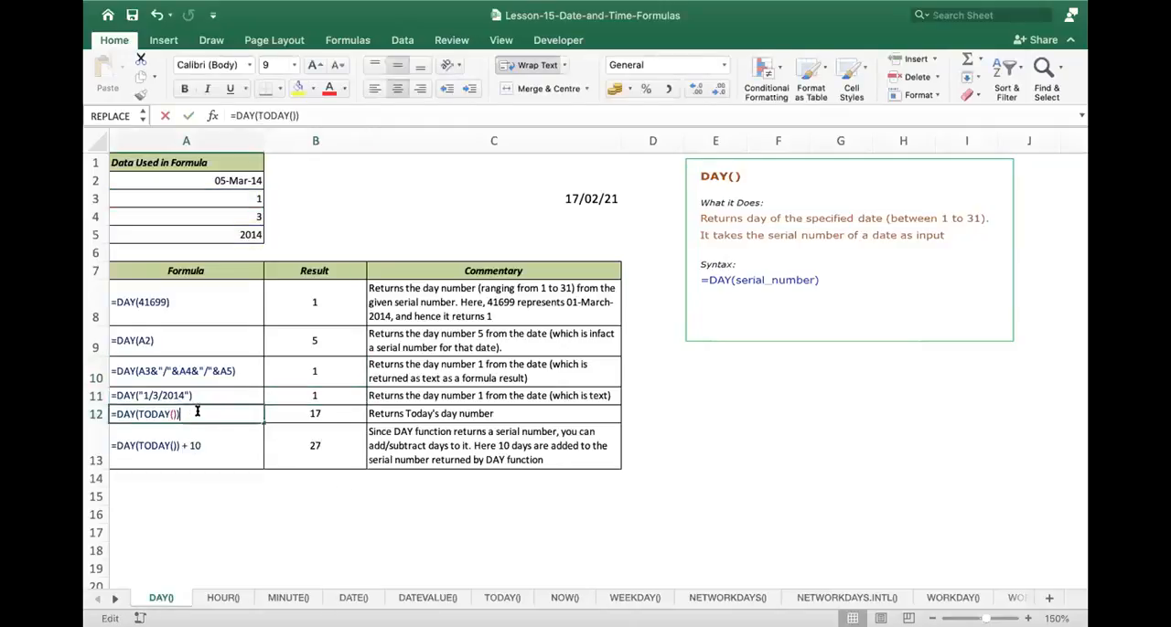
key("Escape")
- Wrap the TODAY formula in C3 in the DAY function so it reads =DAY(TODAY())
double_click(572, 194)
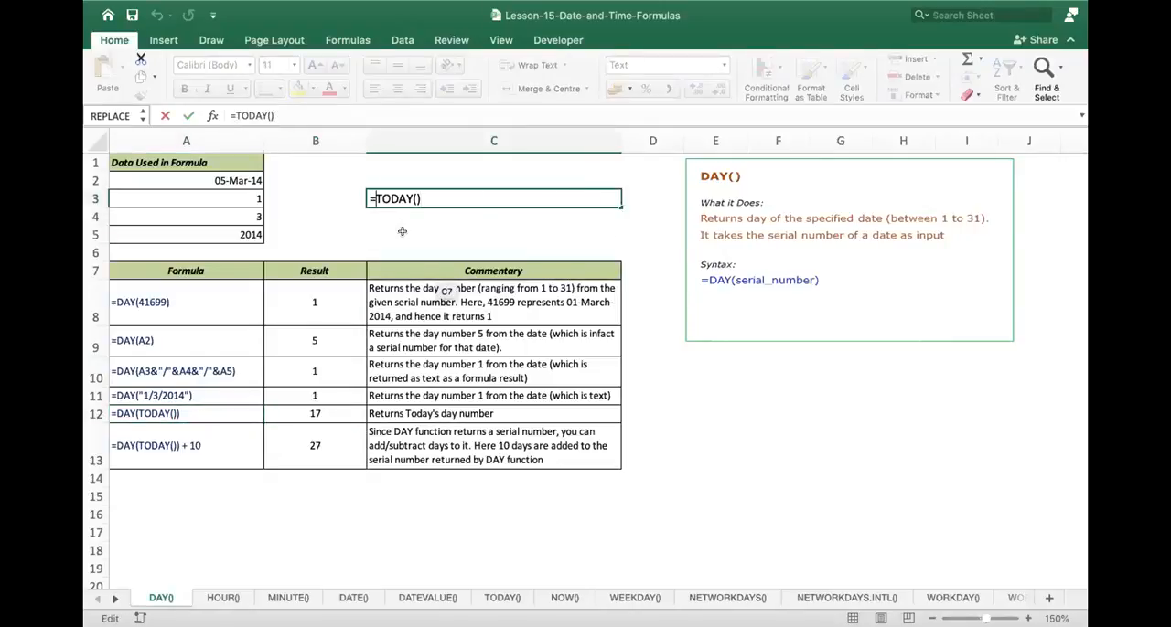
type("day(")
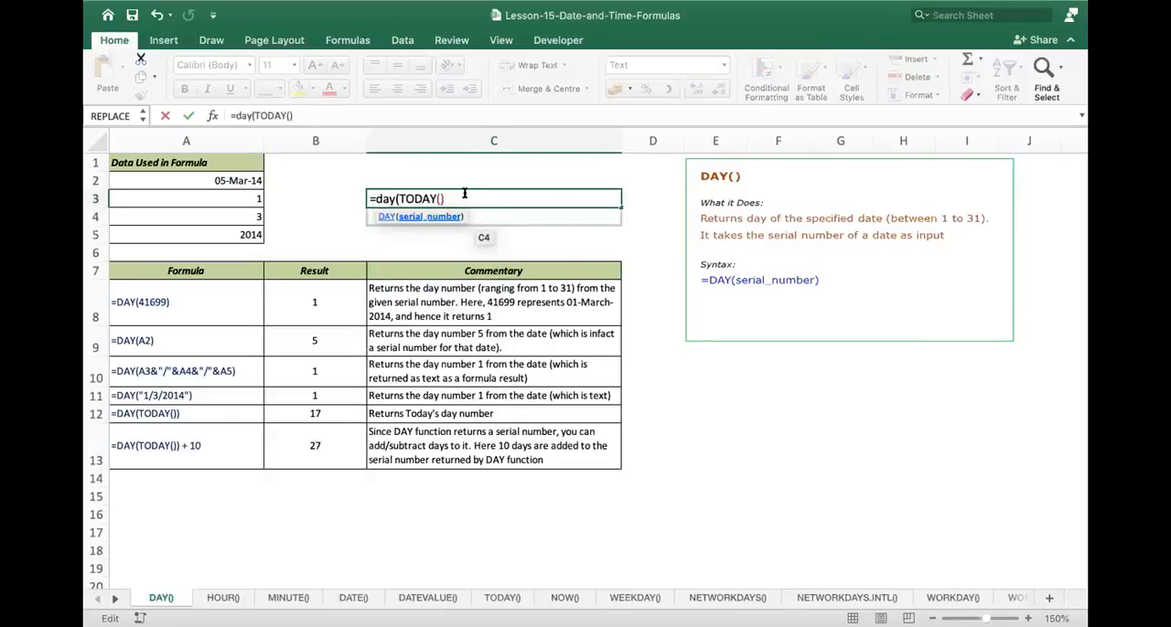
type(")")
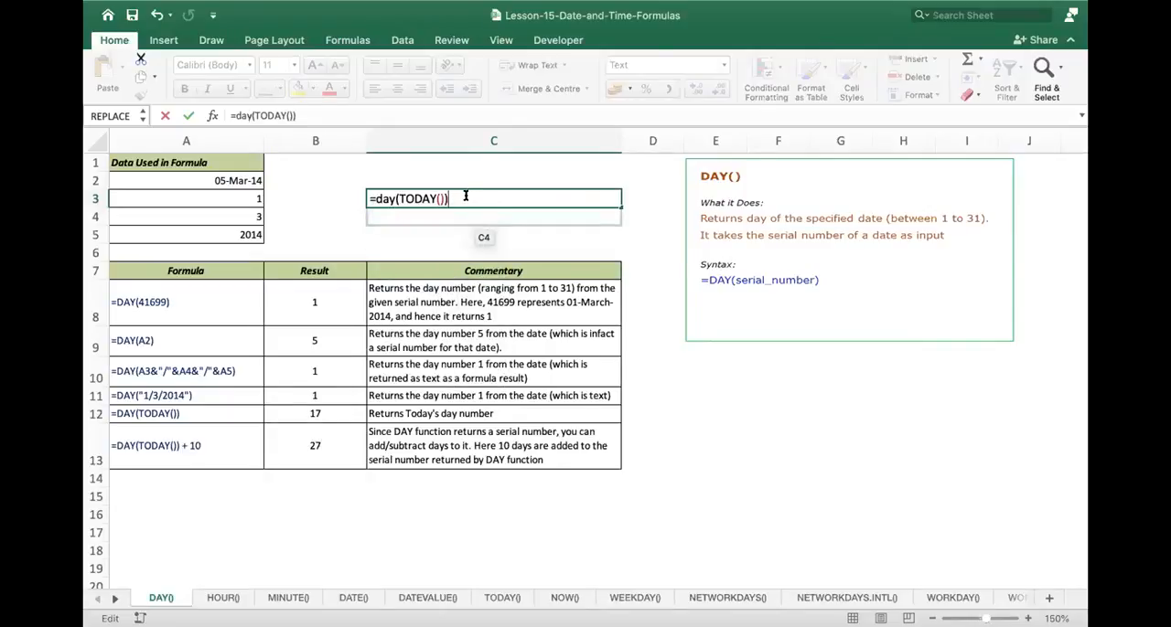
key("Return")
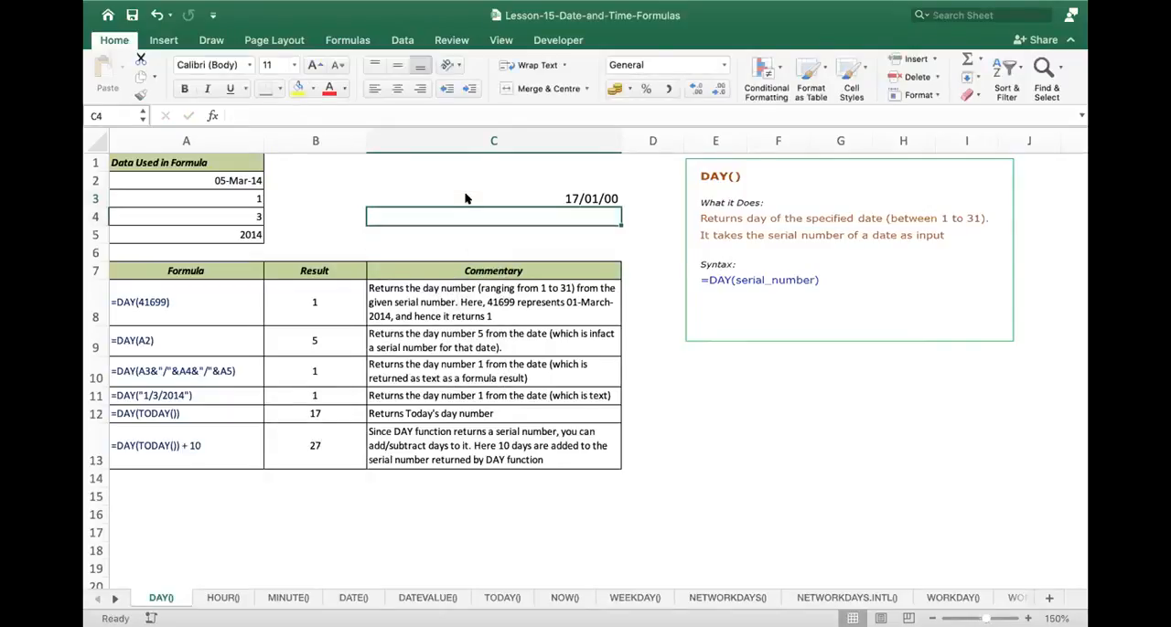
left_click(589, 199)
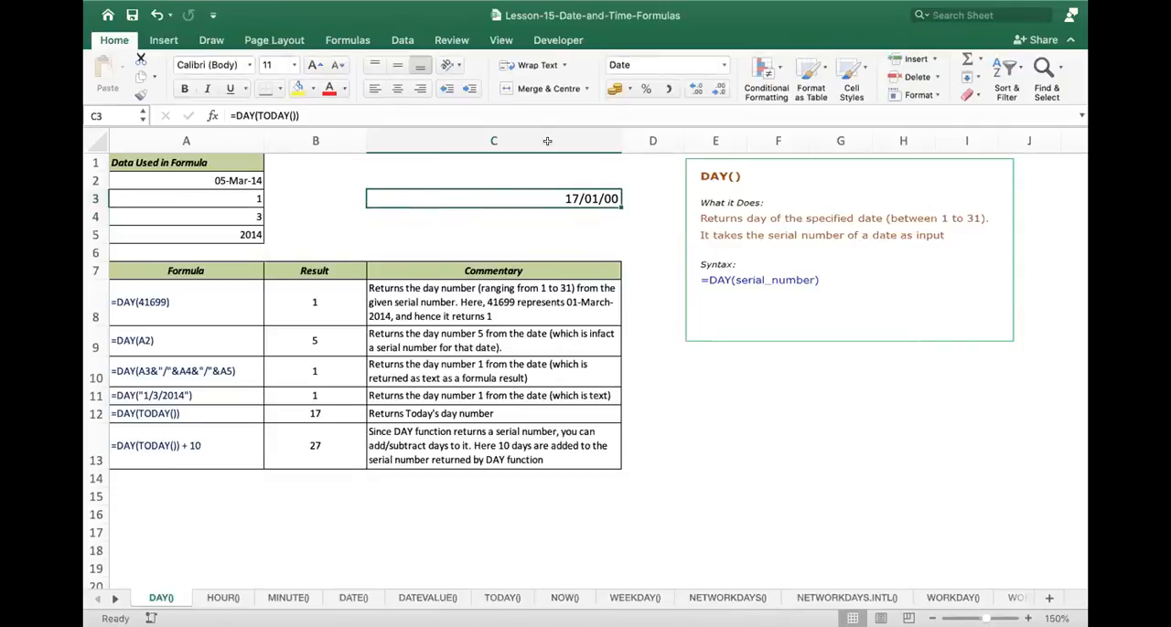
- Check the formula in B12, and change the formula in B13 to =DAY(TODAY()) - 10
double_click(335, 413)
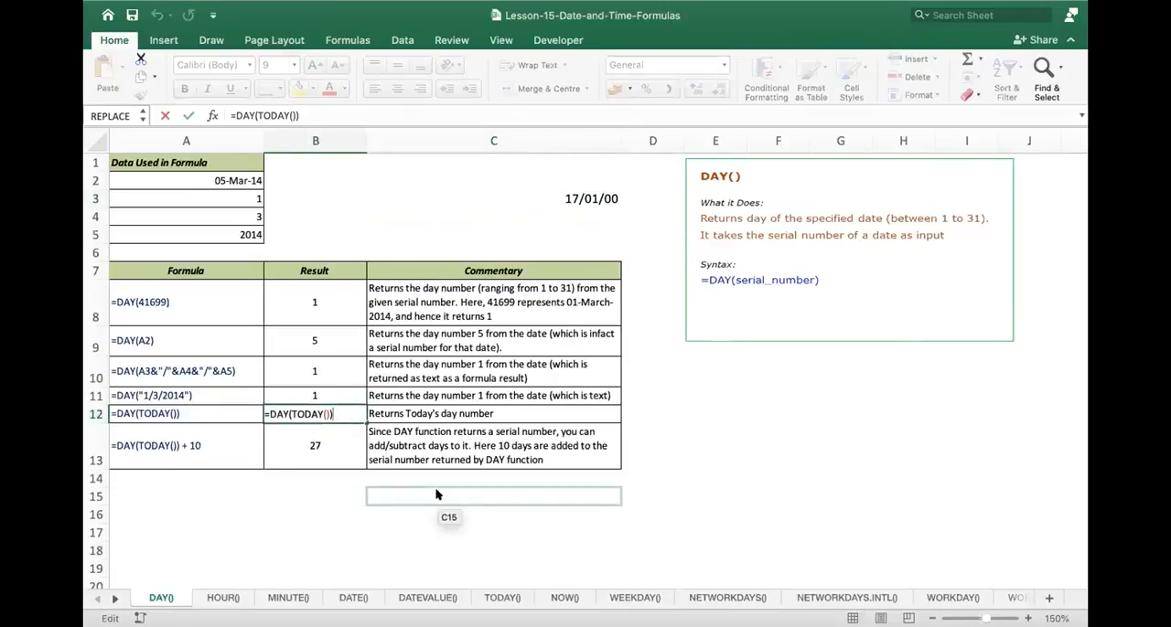
key("Return")
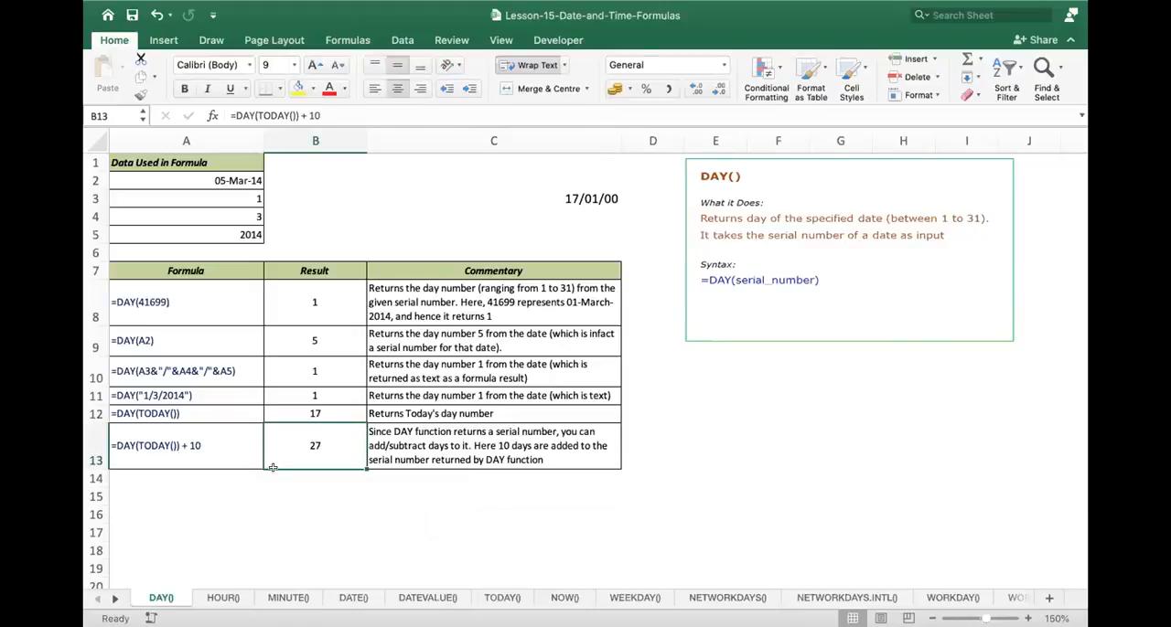
double_click(341, 446)
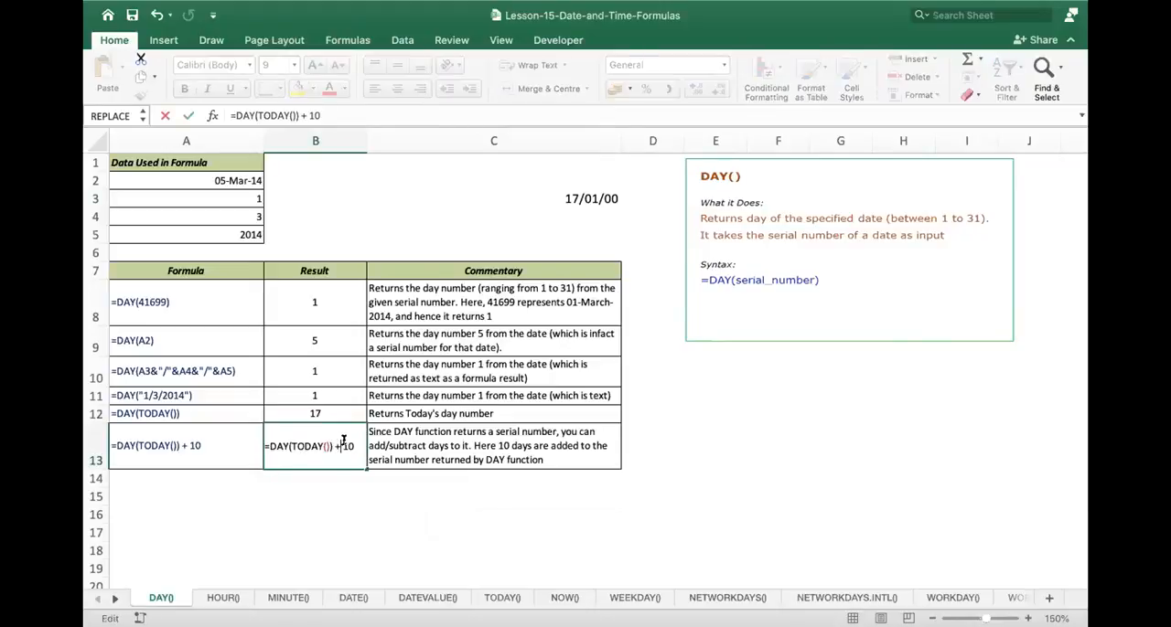
left_click_drag(343, 441, 347, 453)
key("BackSpace")
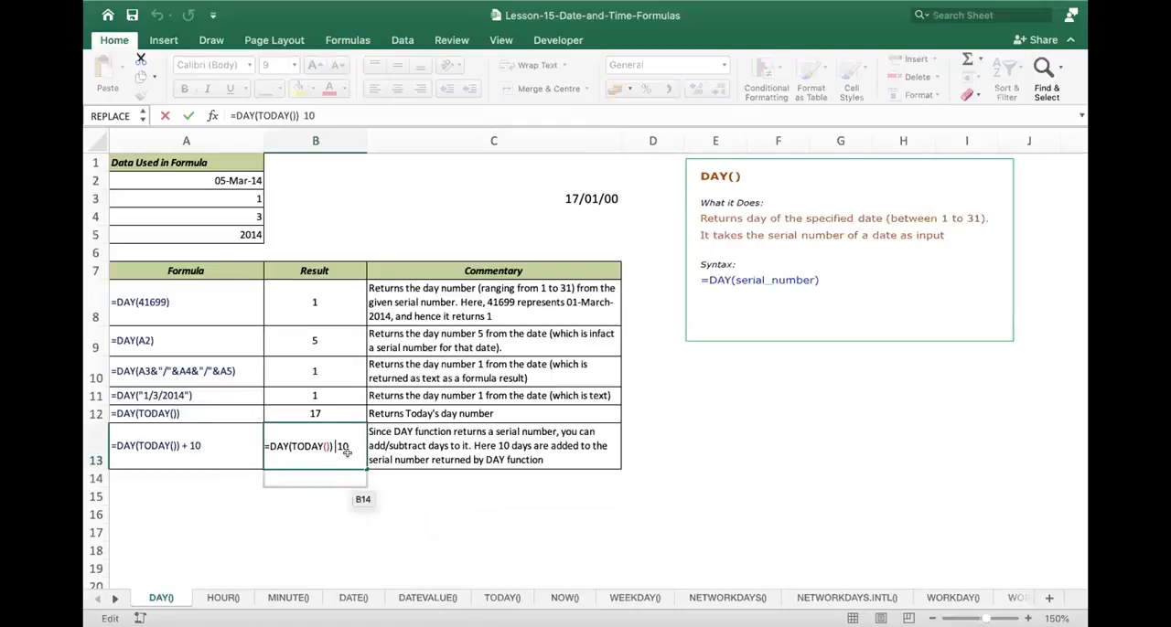
type("-")
key("Return")
left_click(320, 435)
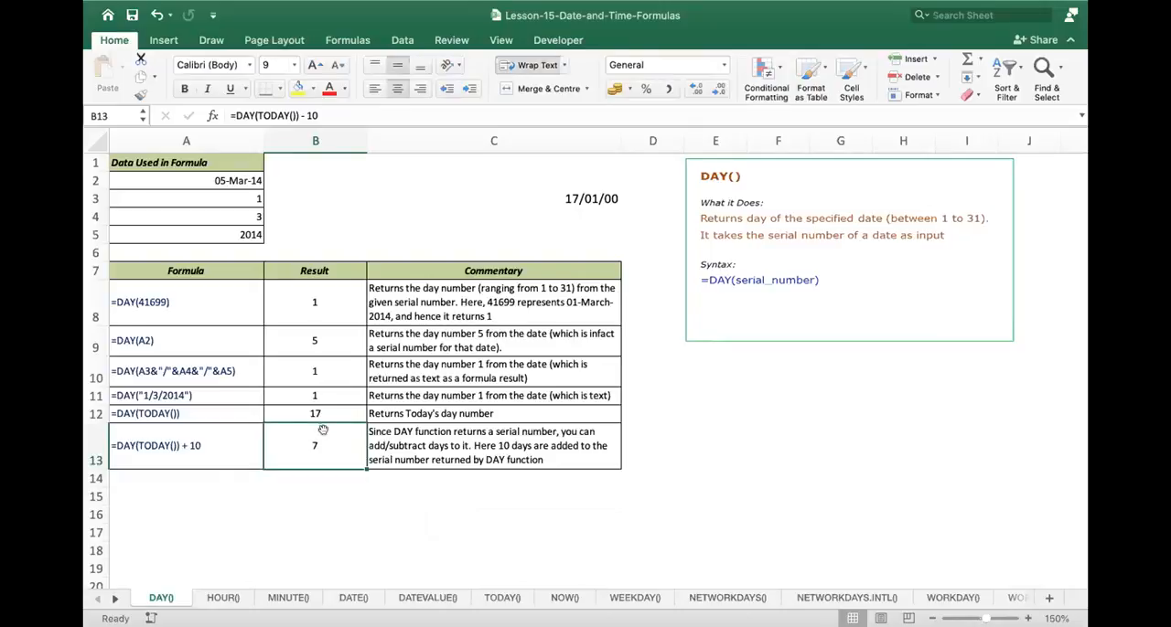
- Try to turn the subtraction in the B13 formula back into an addition
double_click(329, 444)
key("BackSpace")
key("BackSpace")
type("+")
key("BackSpace")
key("Return")
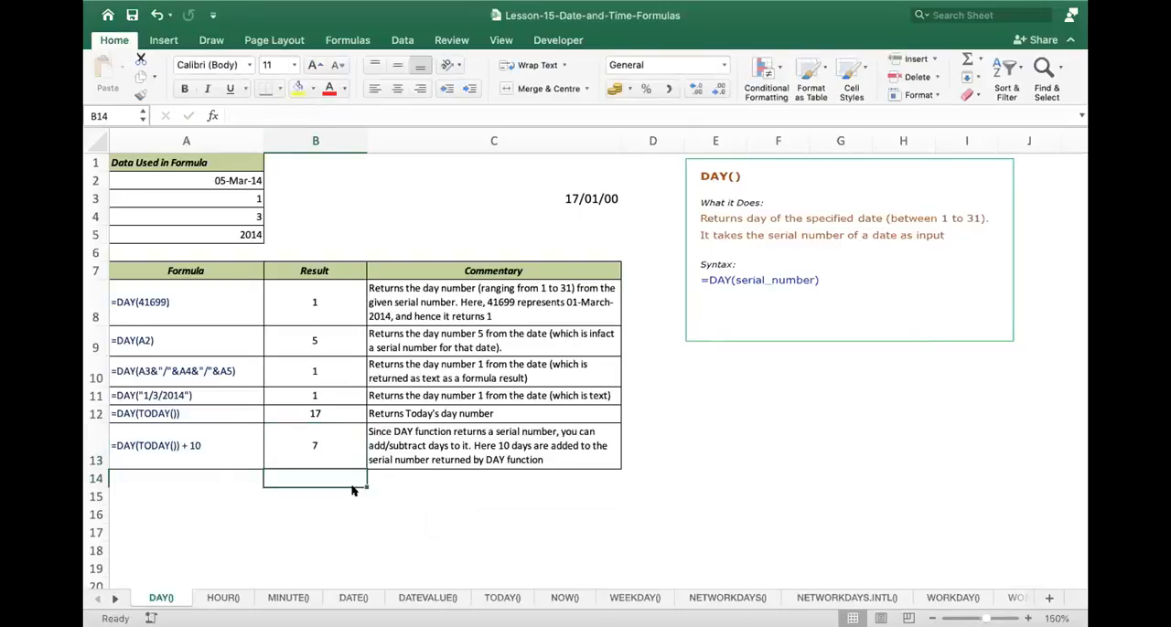
key("Up")
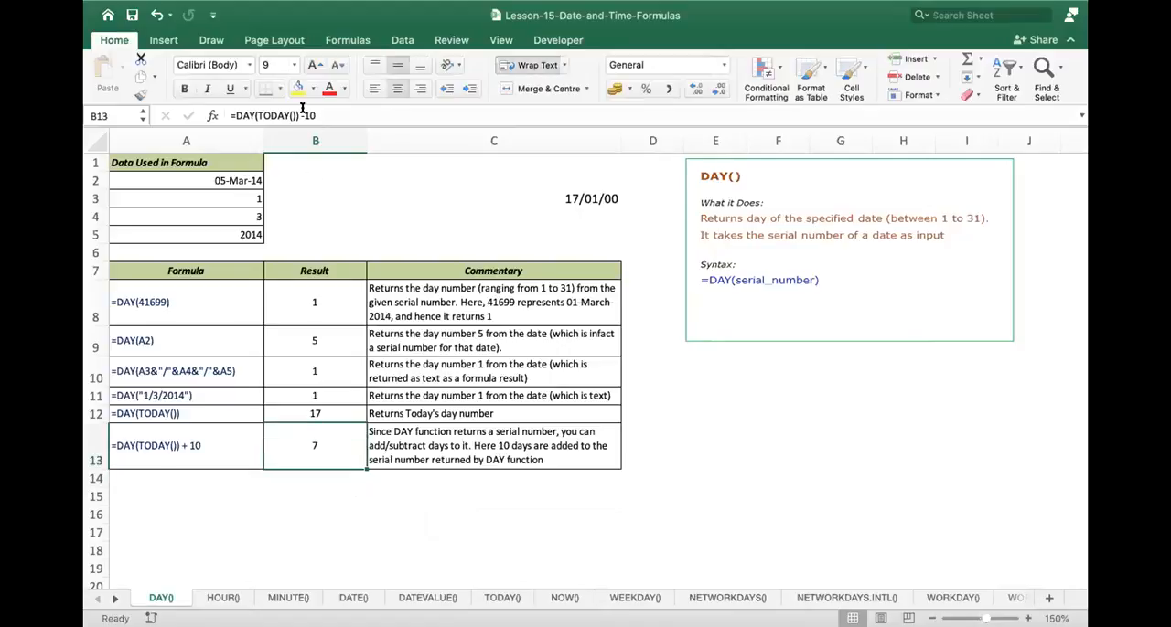
- Set the formula in B13 to =DAY(TODAY()) +15
double_click(322, 446)
left_click(340, 446)
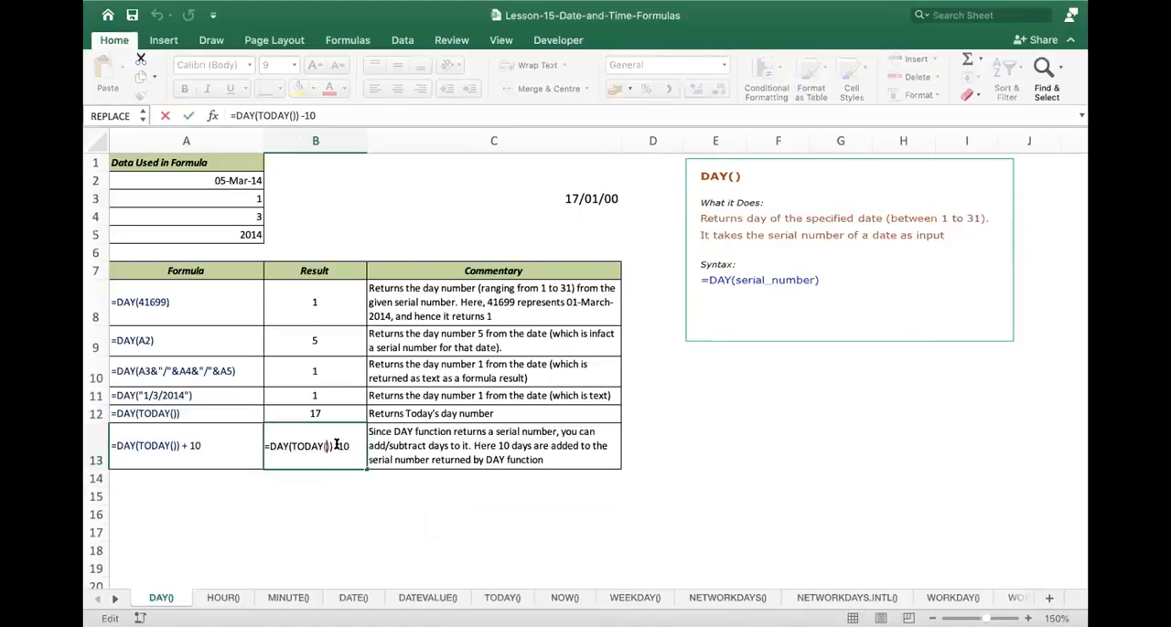
key("BackSpace")
type("+")
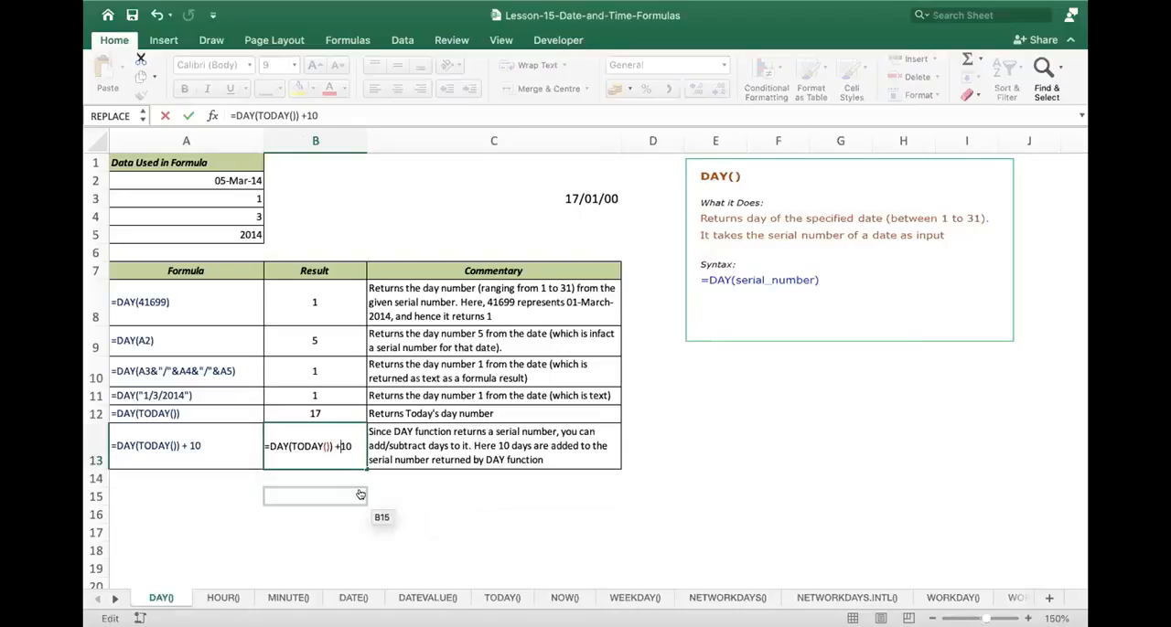
key("BackSpace")
type("5")
key("Return")
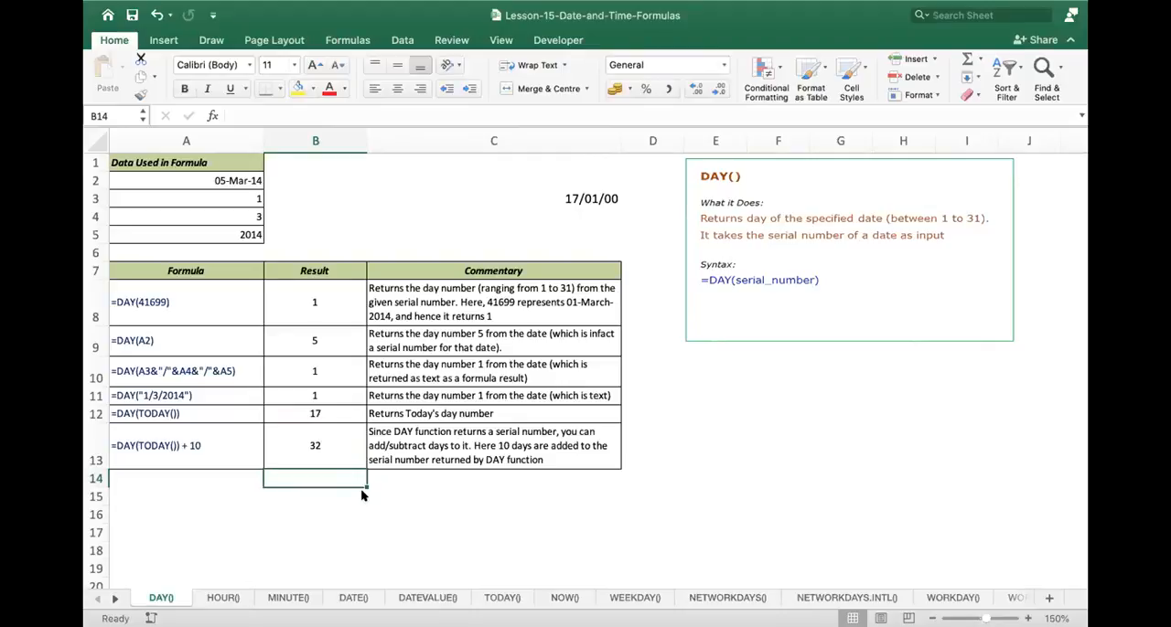
- Look over the HOUR() sheet at a readable size, and open the MINUTE() sheet
left_click(220, 598)
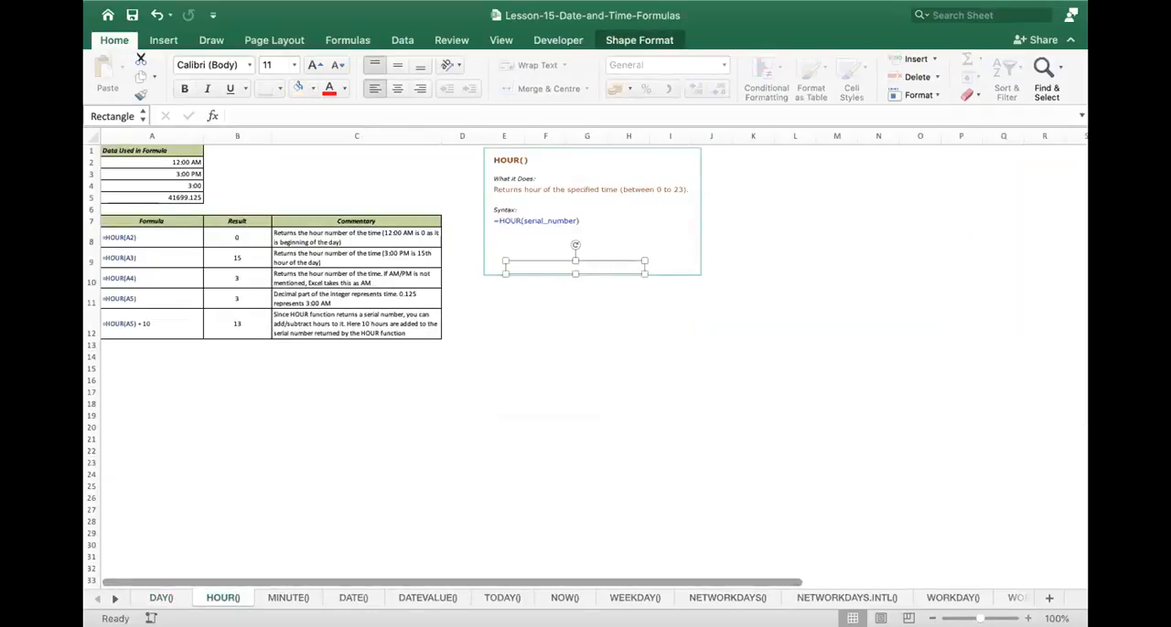
left_click(1028, 620)
left_click(1028, 619)
left_click(1028, 619)
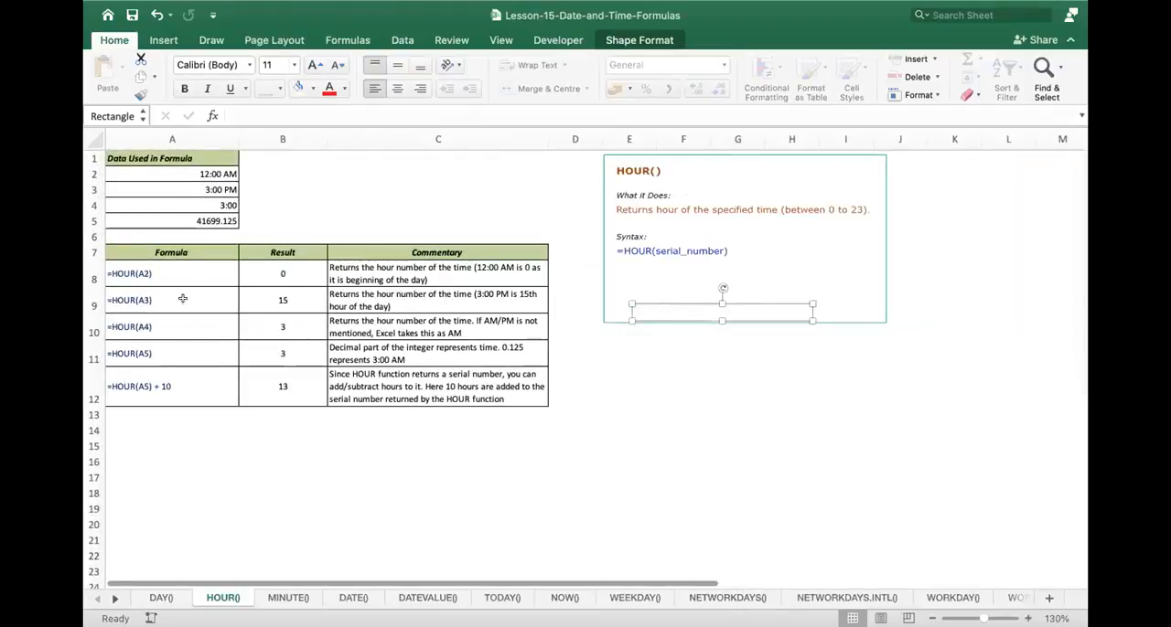
left_click(288, 597)
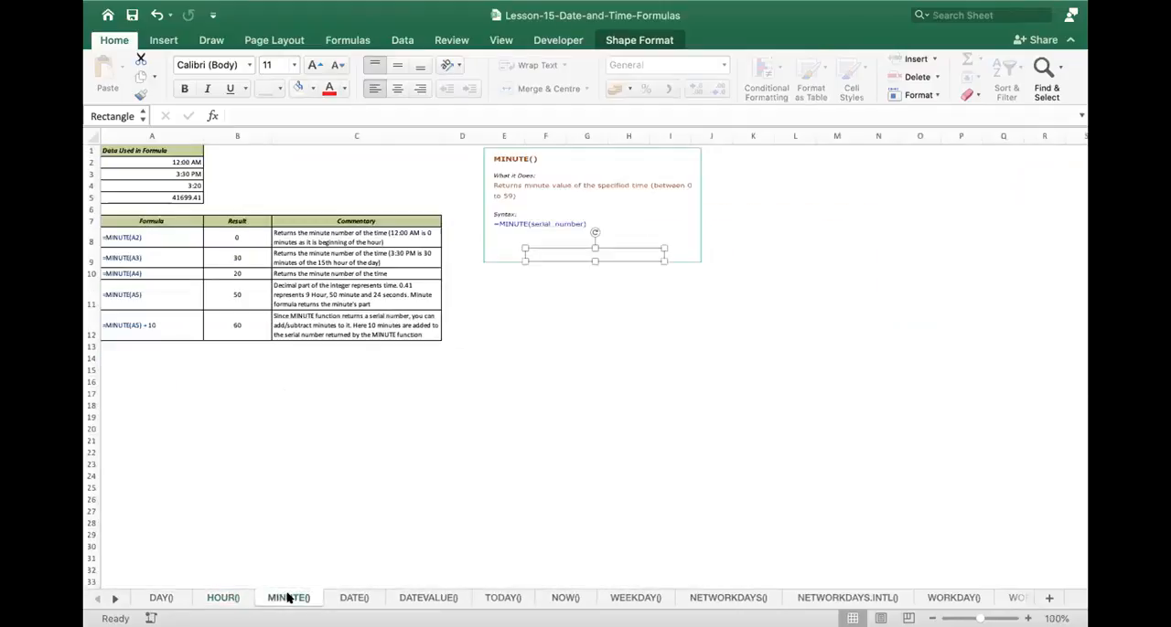
- Open the DATE() sheet and look through the DATE results in B9 to B14
left_click(351, 596)
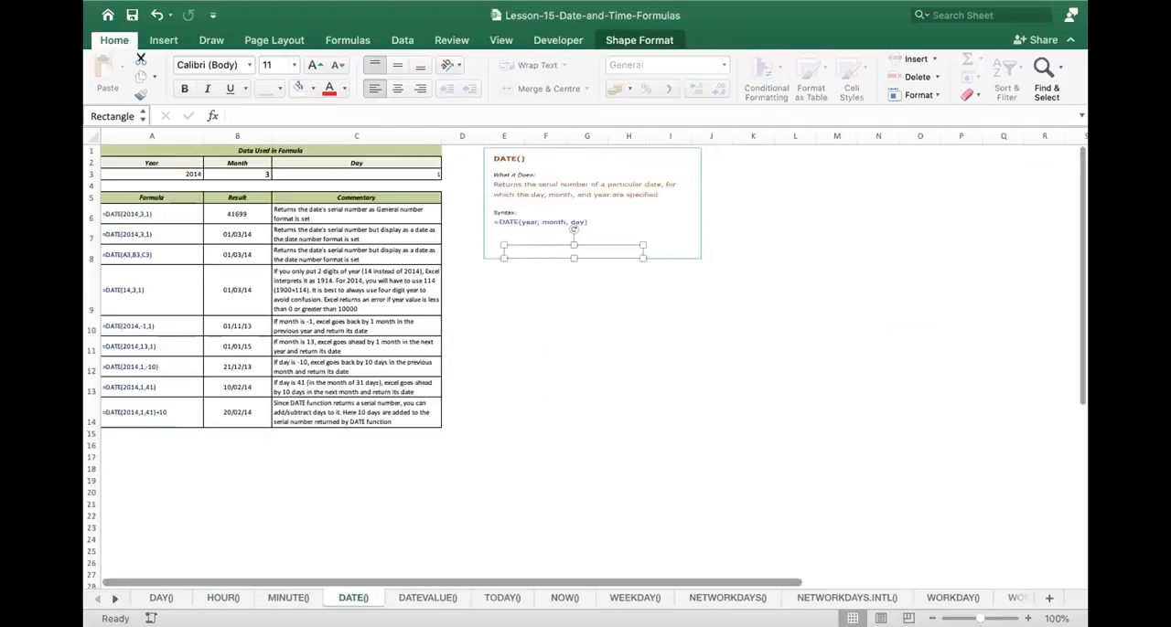
left_click(1028, 619)
left_click(1028, 618)
left_click(1028, 619)
left_click(1028, 618)
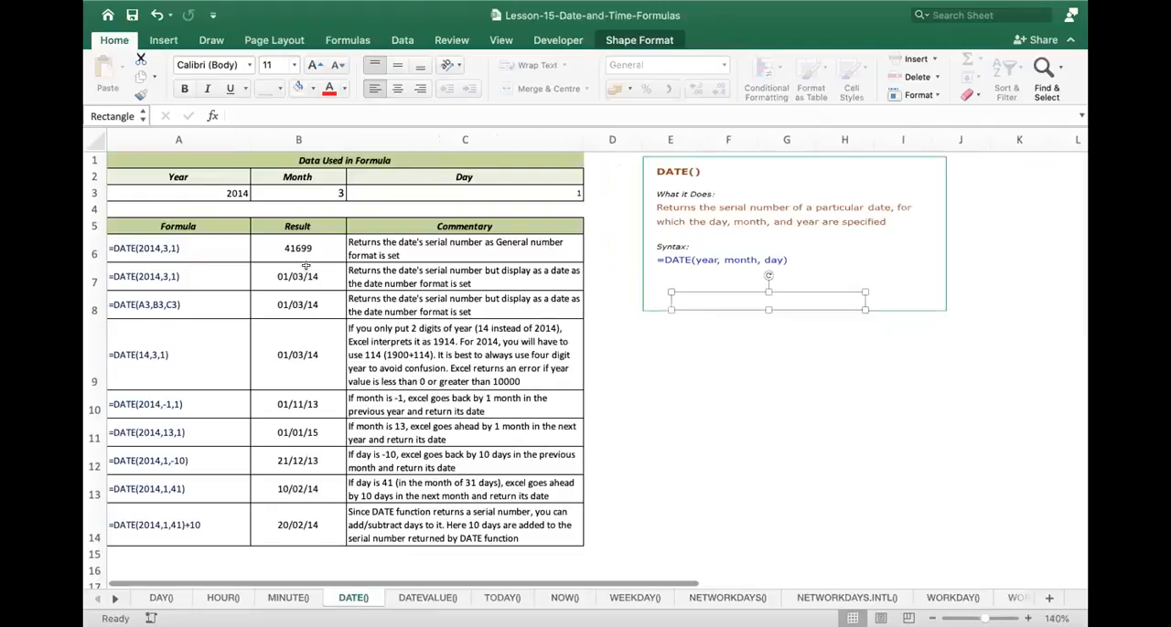
left_click(322, 331)
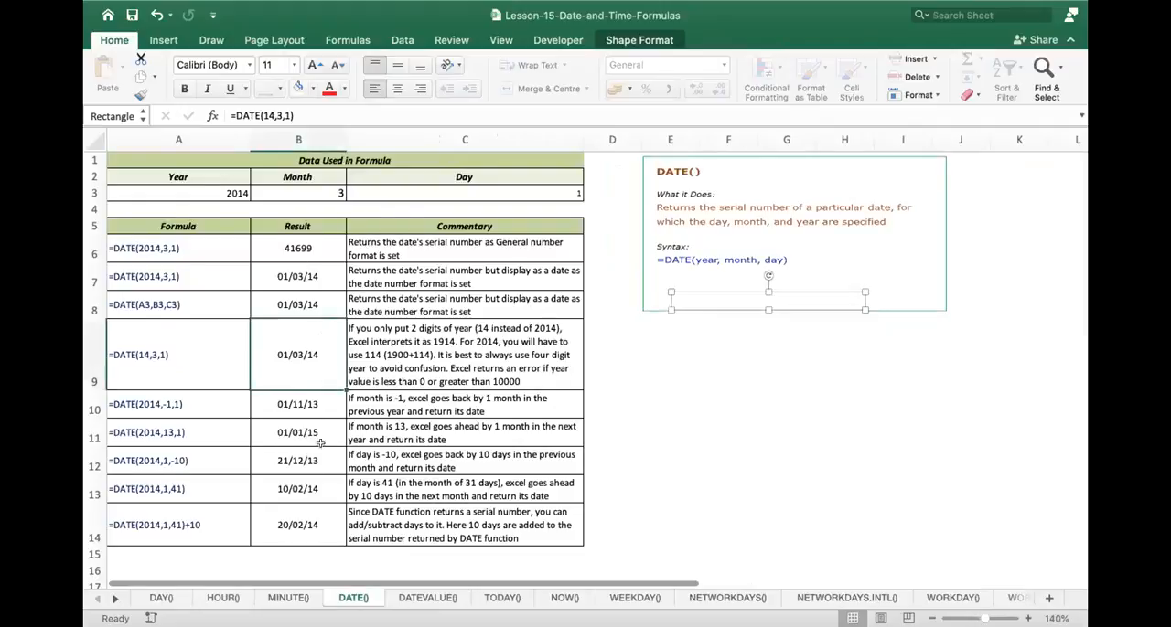
left_click_drag(320, 443, 311, 524)
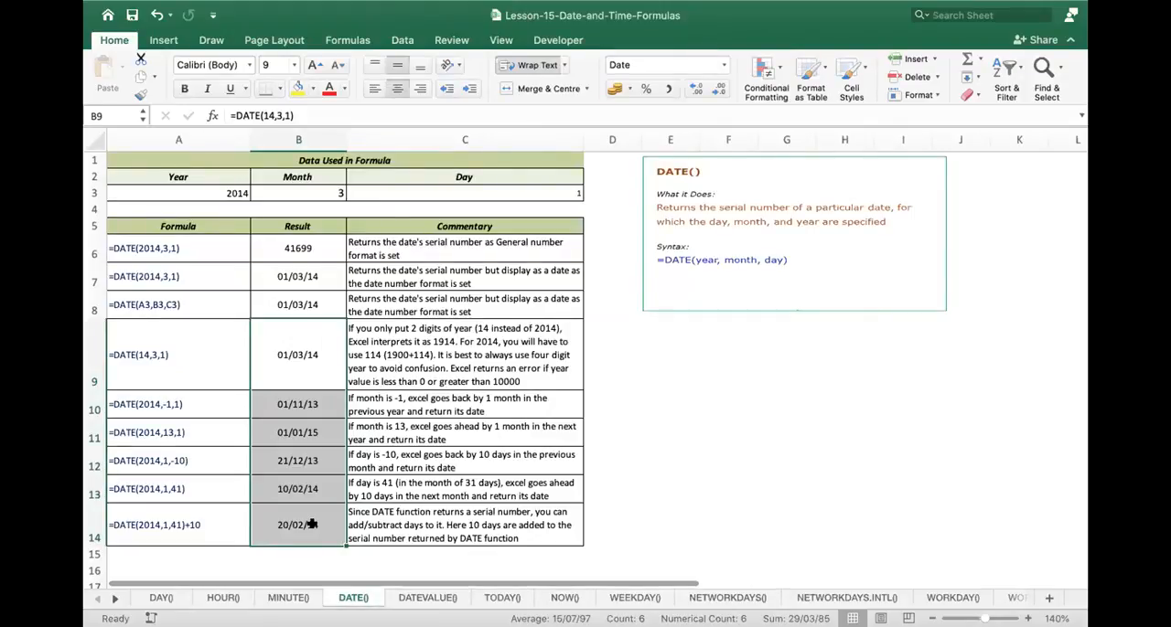
- Open the DATEVALUE() sheet and inspect the formula behind the first result in B6
left_click(429, 597)
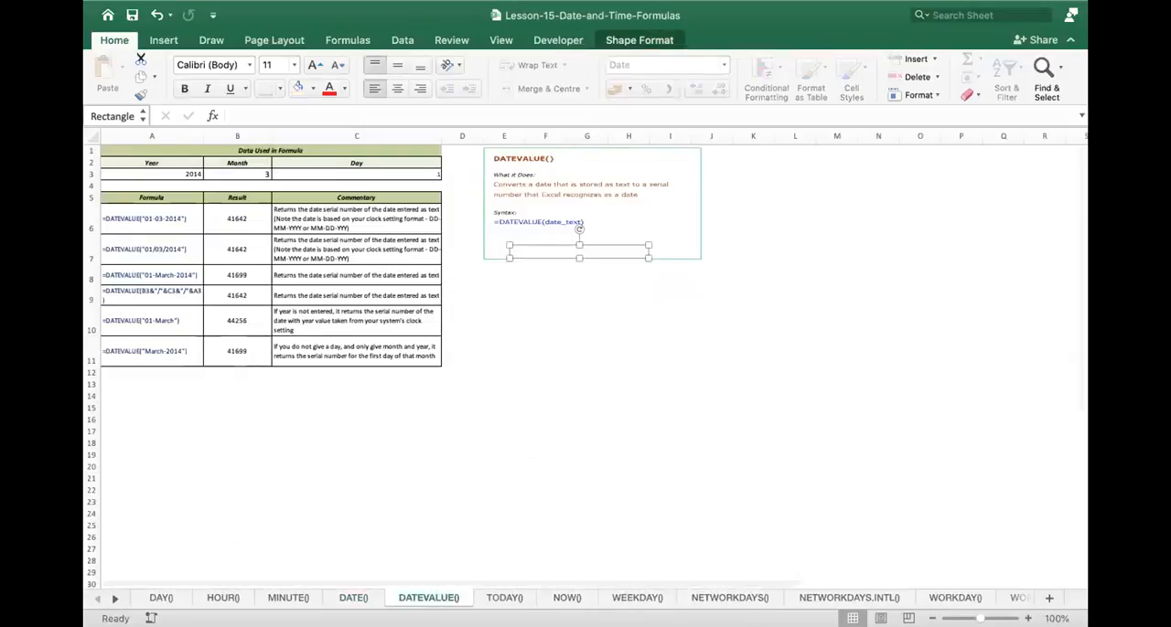
left_click(1027, 619)
left_click(1027, 618)
left_click(1027, 618)
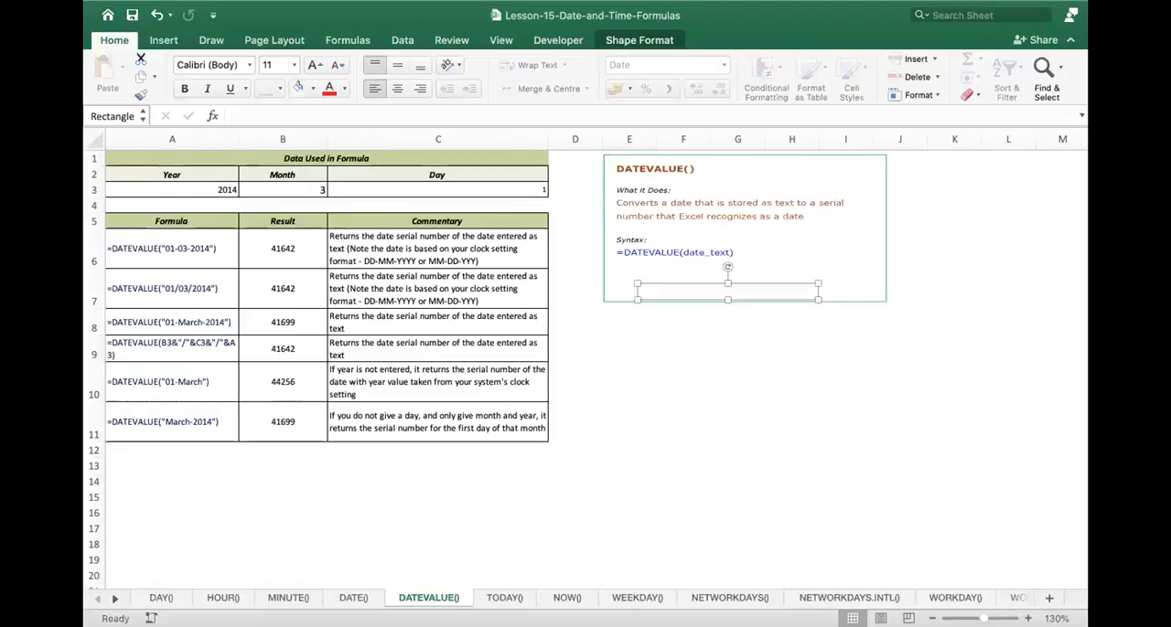
left_click(286, 247)
double_click(287, 247)
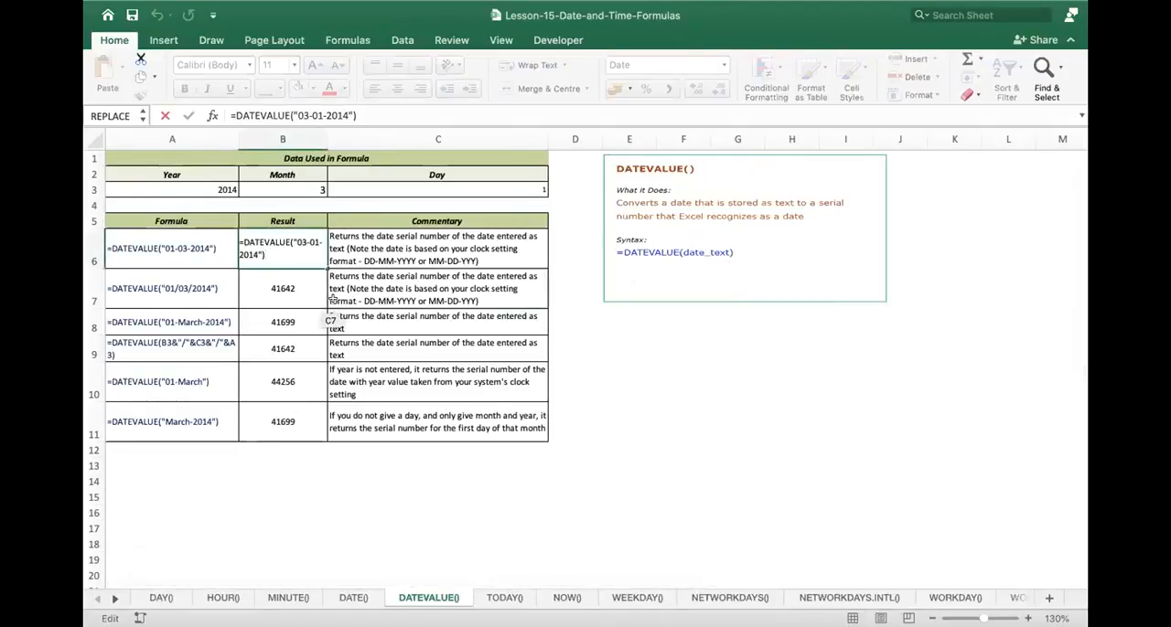
key("Return")
left_click(294, 240)
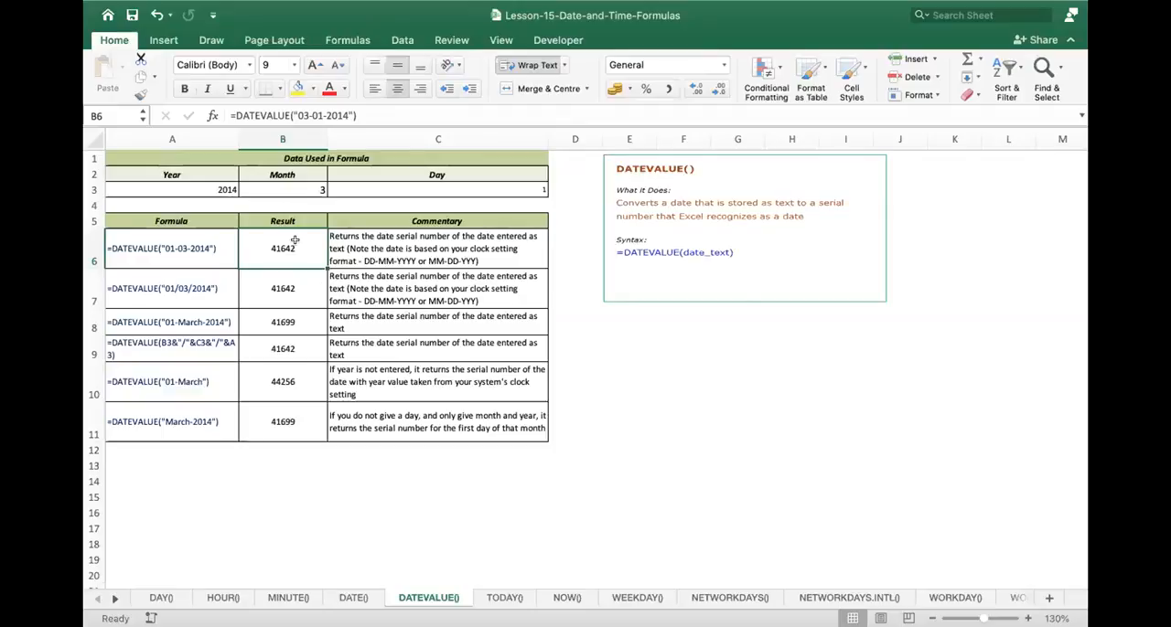
- Inspect the DATEVALUE("01-March") formula in B10, and highlight all the results from B6 to B11
left_click(175, 387)
double_click(299, 385)
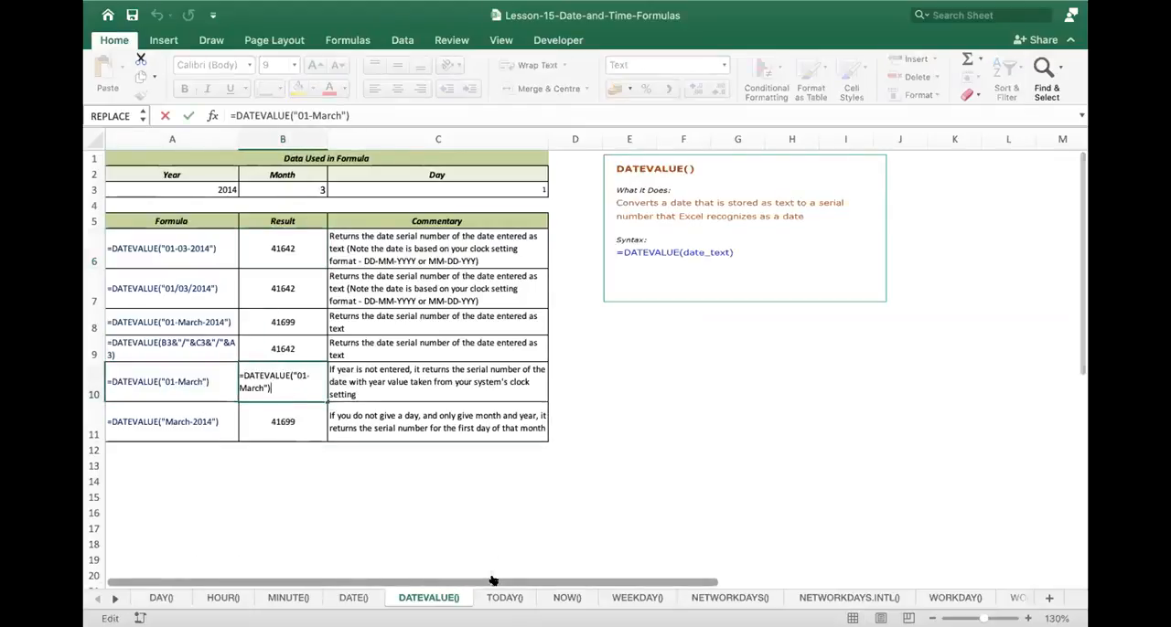
key("Return")
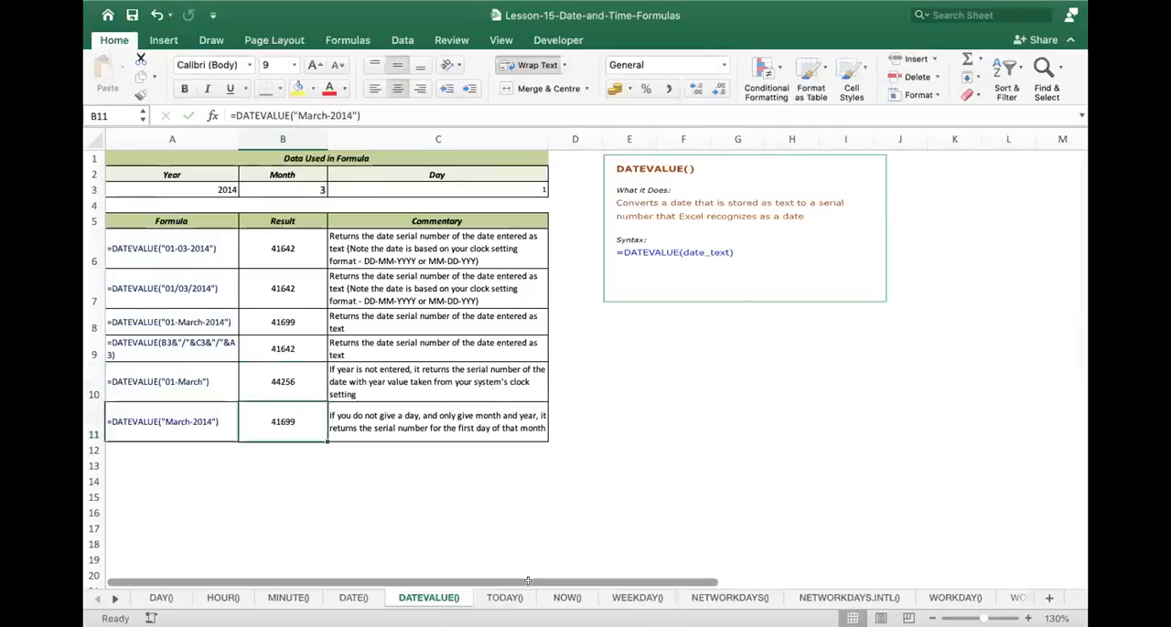
left_click(300, 252)
left_click_drag(293, 274, 286, 412)
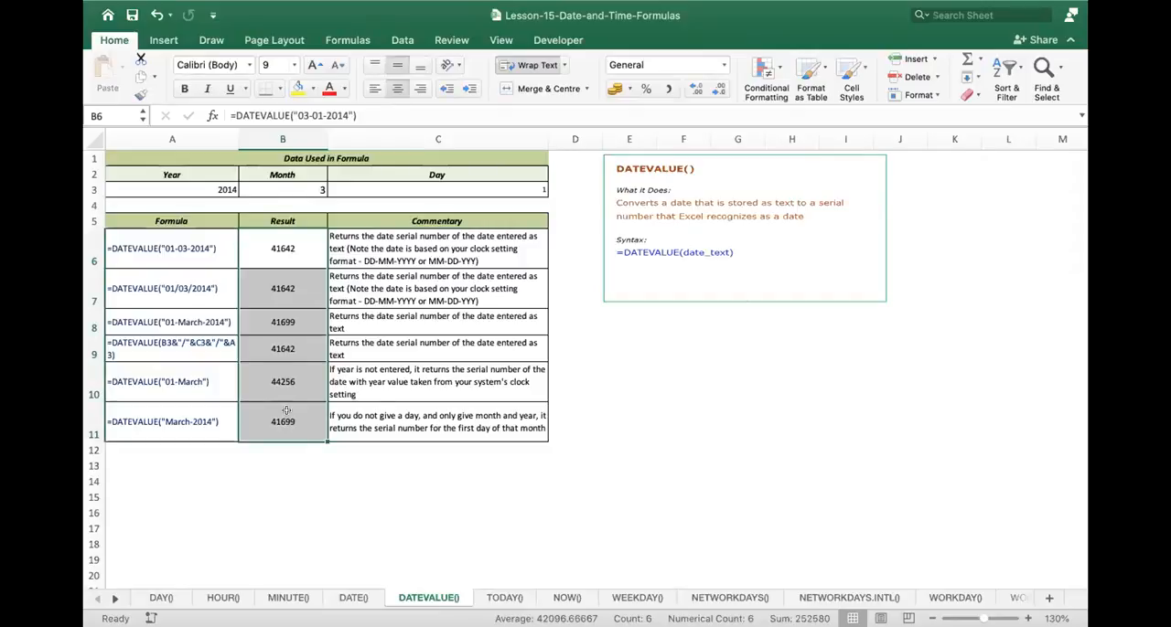
- Open the TODAY() sheet, enlarge its formula table and examine the written =TODAY()+A2 example in A6
left_click(504, 598)
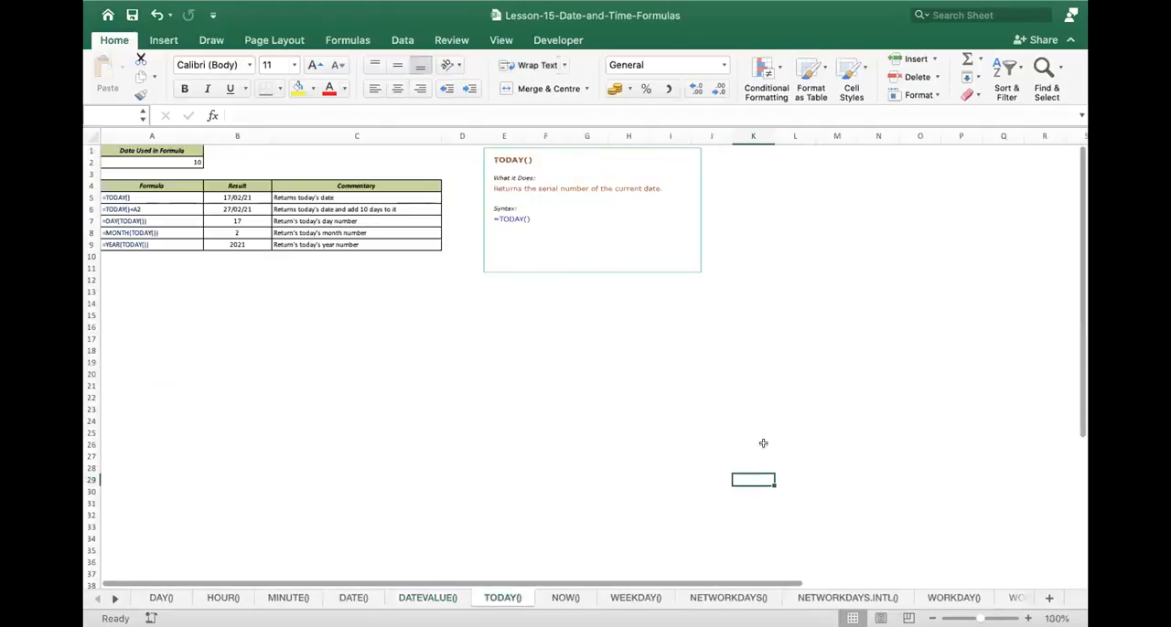
scroll(585, 361, "up", 6)
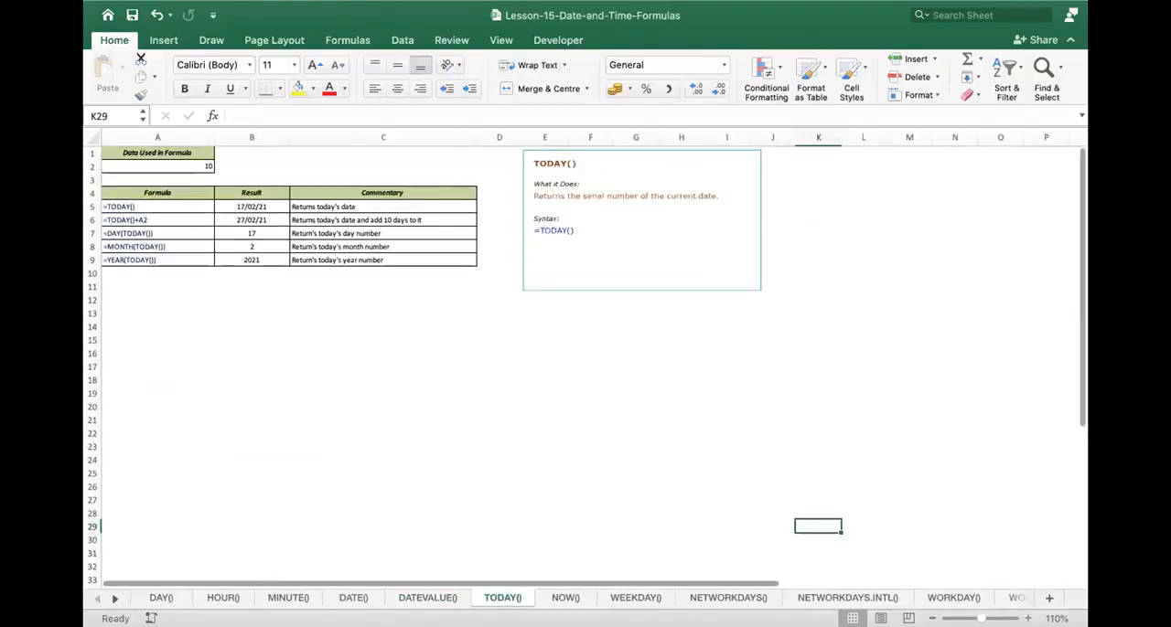
left_click(1028, 619)
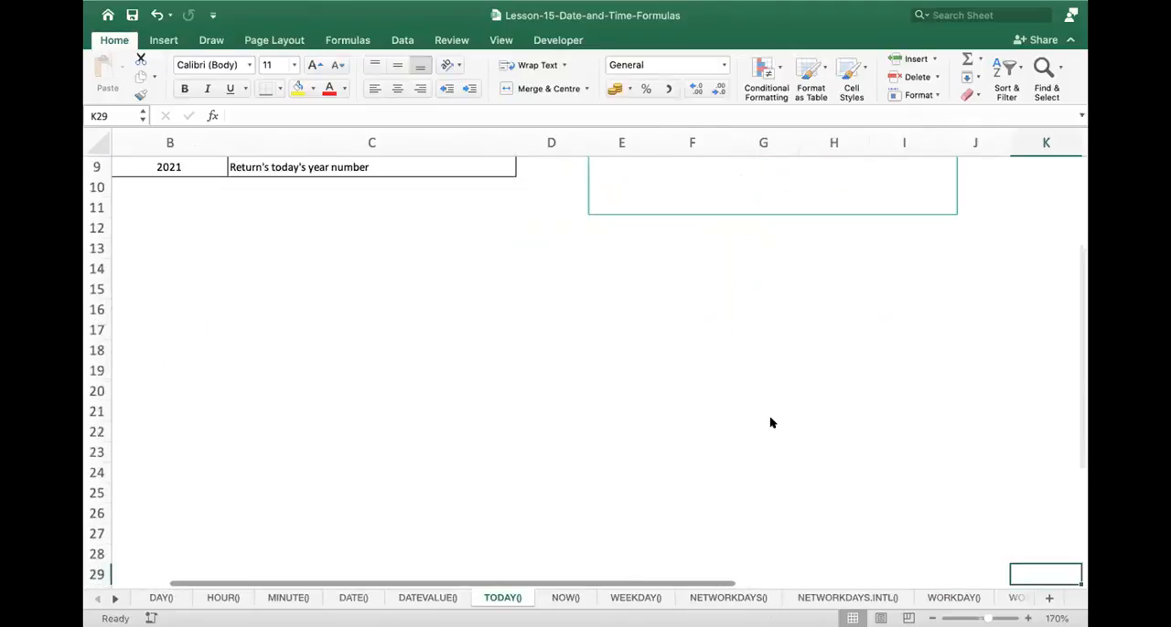
scroll(576, 398, "up", 5)
scroll(260, 287, "left", 1)
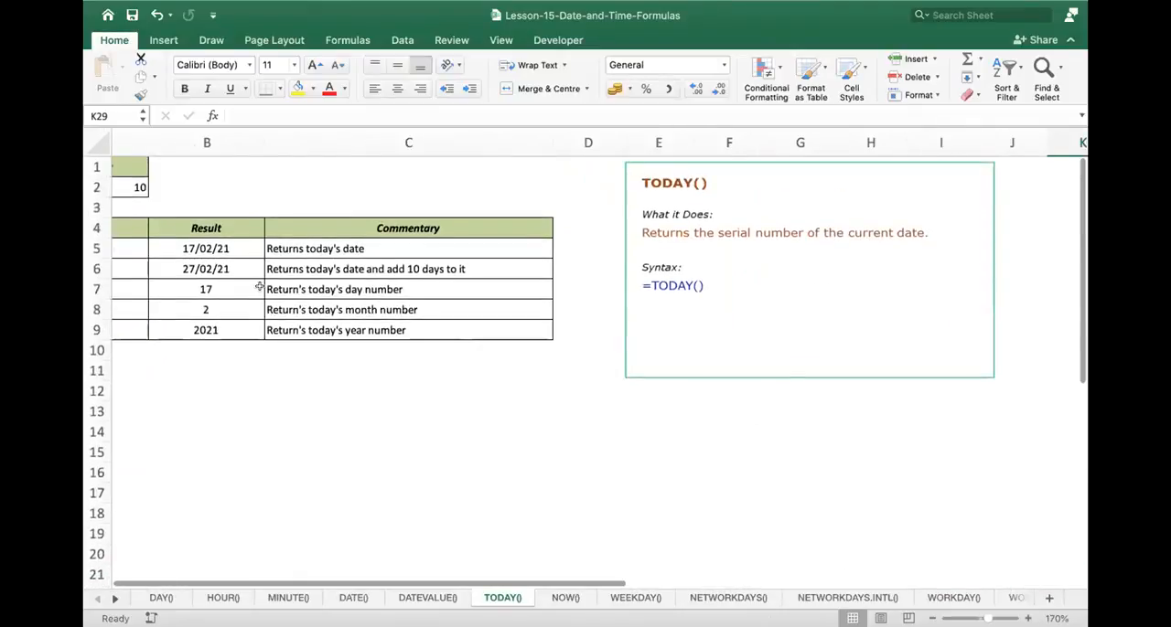
scroll(256, 289, "left", 3)
left_click(218, 263)
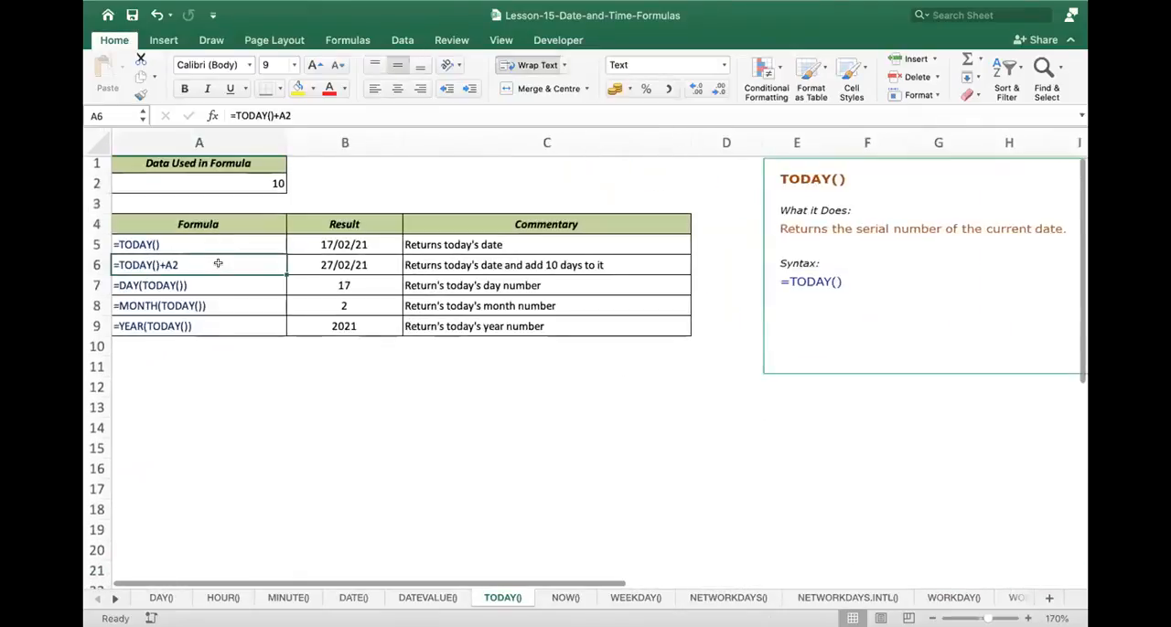
- Inspect the MONTH(TODAY()) formula in B8 and the YEAR(TODAY()) formula in B9
double_click(377, 304)
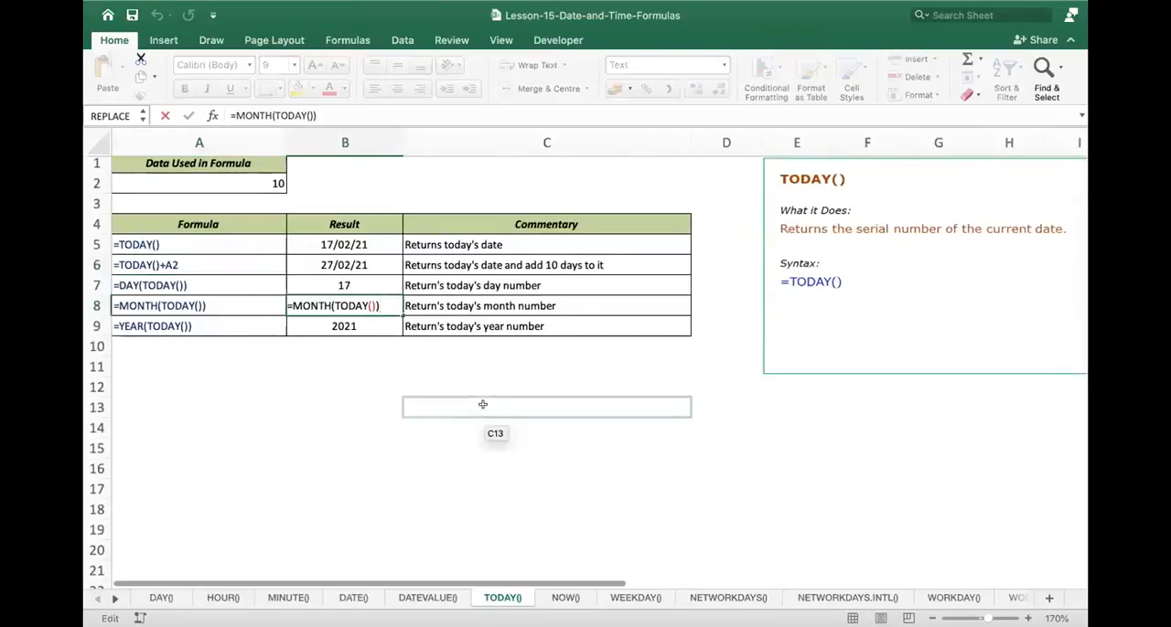
key("Return")
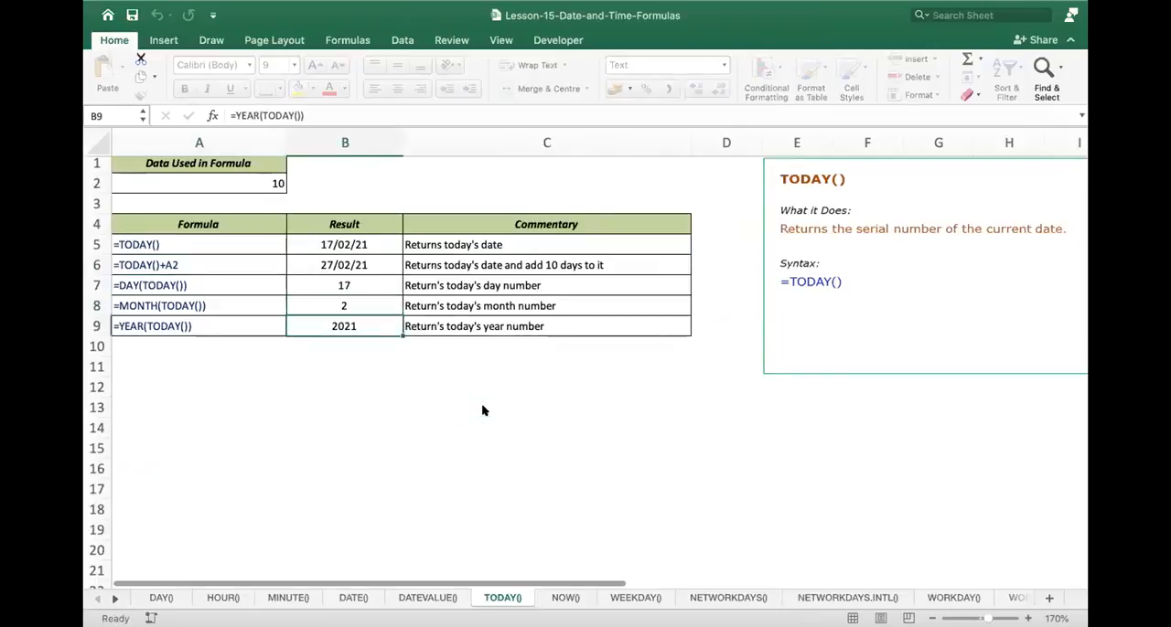
double_click(380, 320)
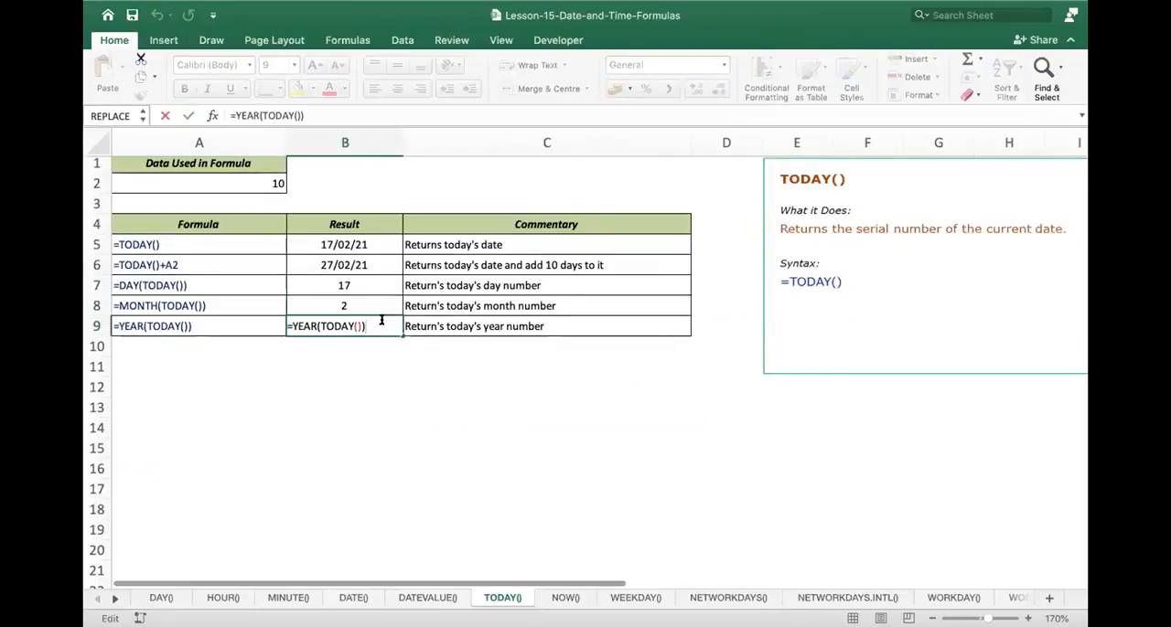
key("Return")
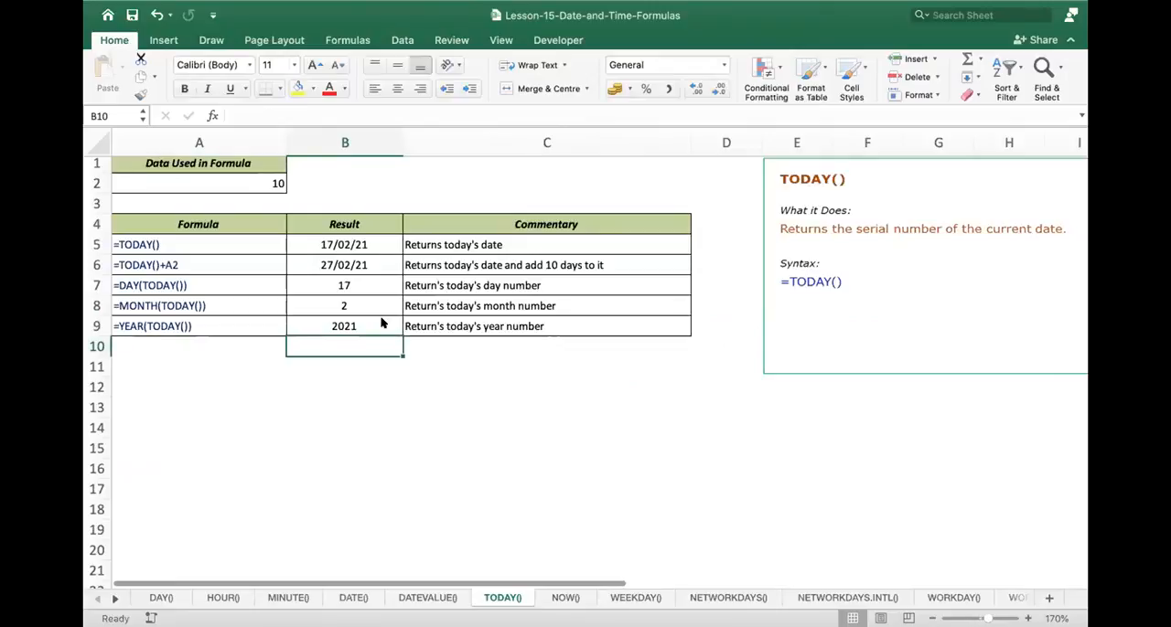
- Enter =YEAR(TODAY())+5 in cell B10, below the results table
type("=")
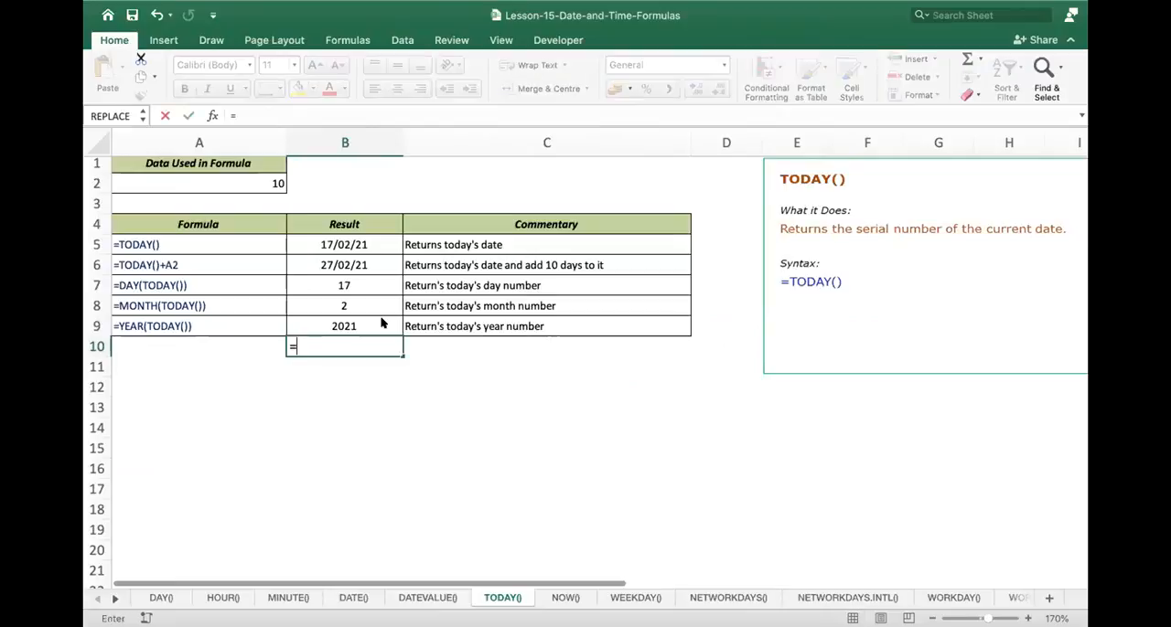
type("year(")
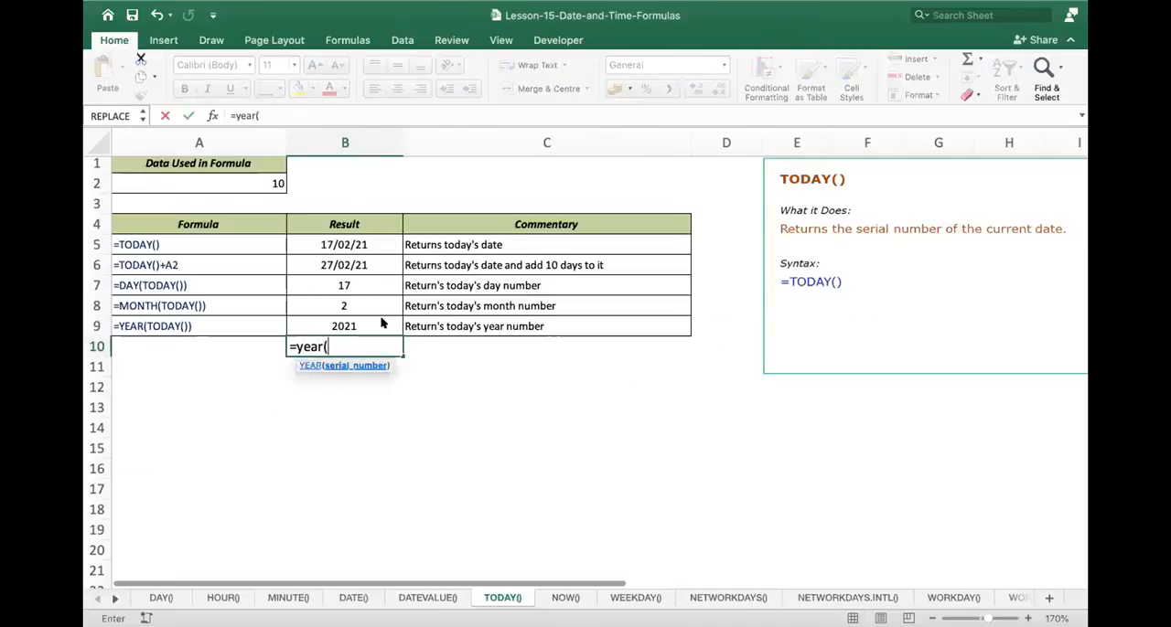
type("toda")
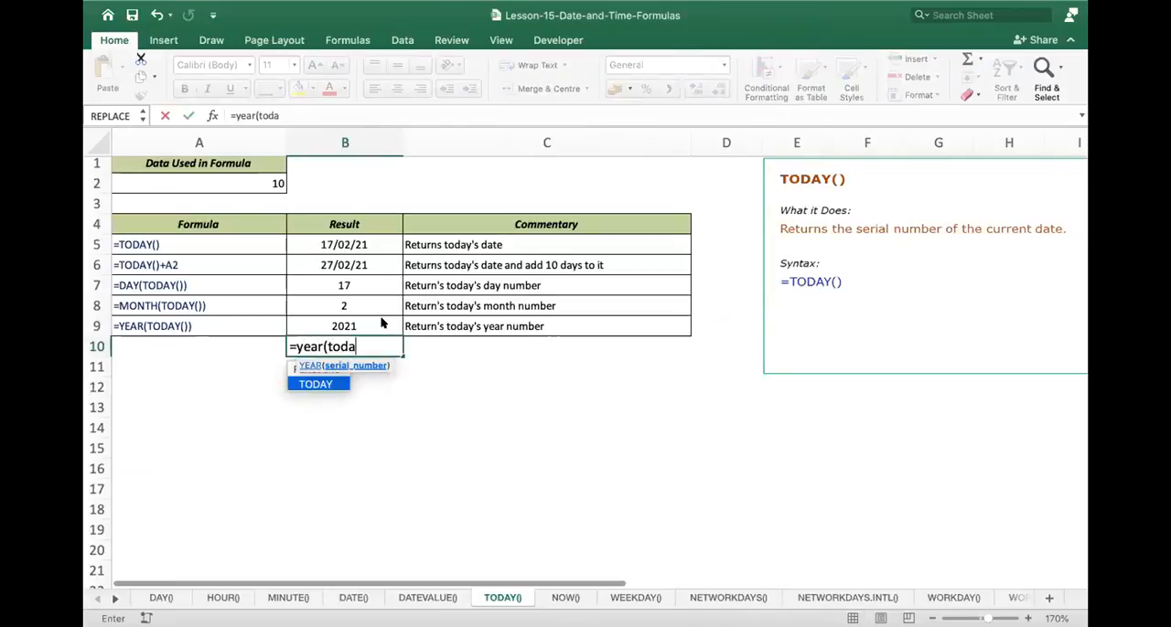
type("y())+")
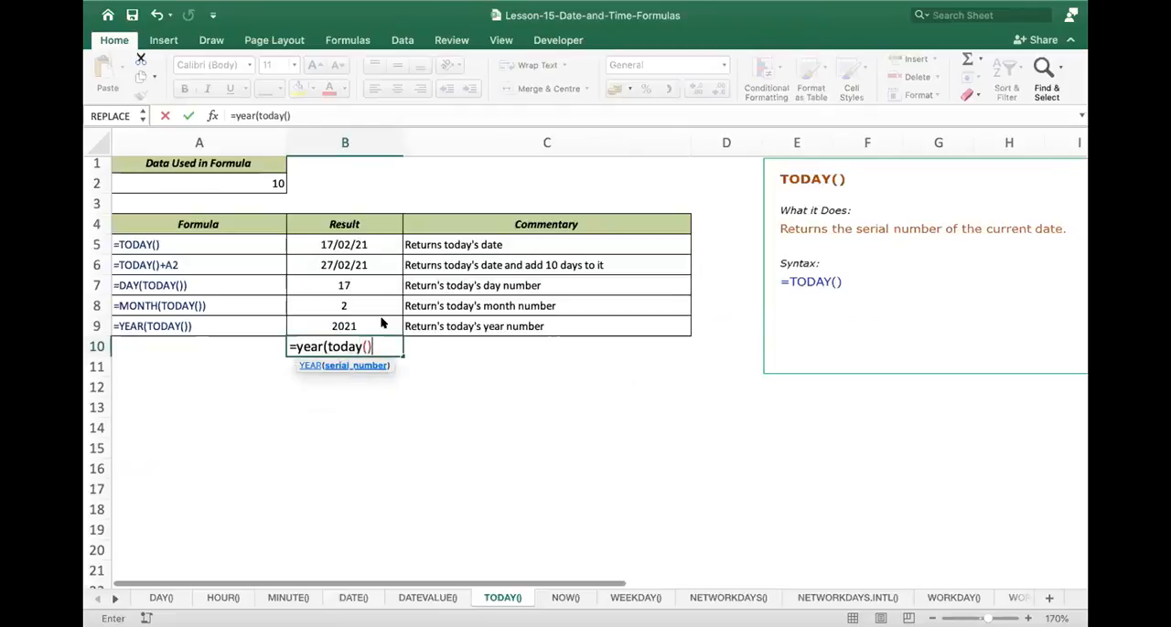
type("5")
key("Return")
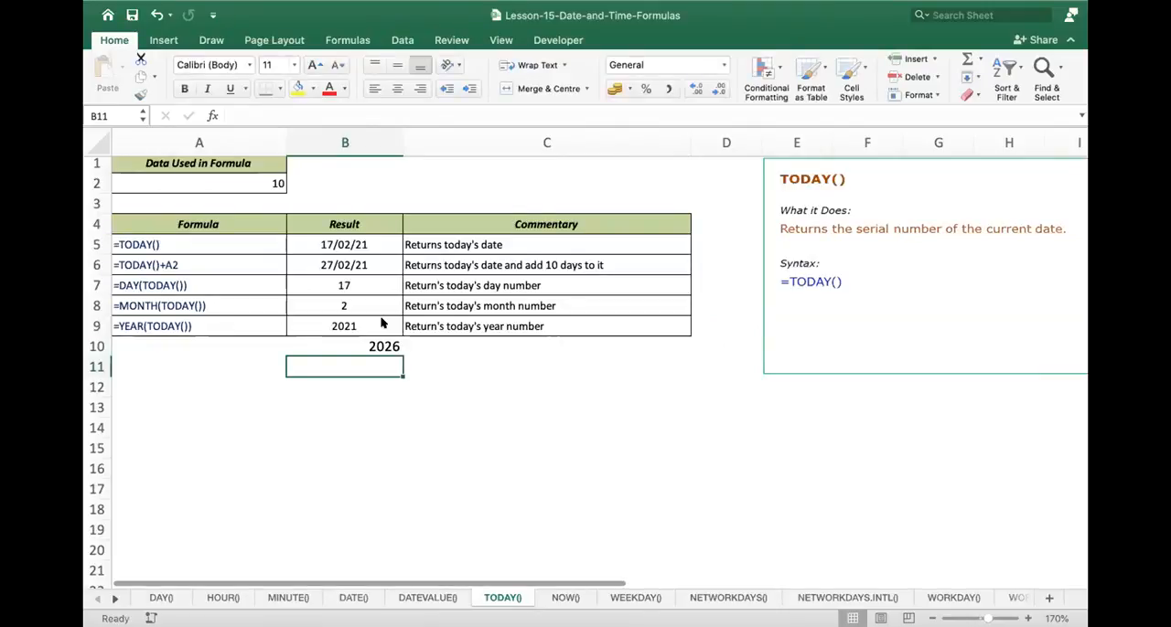
- Edit the formula in B10 to use the MONTH function instead of YEAR around TODAY()
double_click(380, 345)
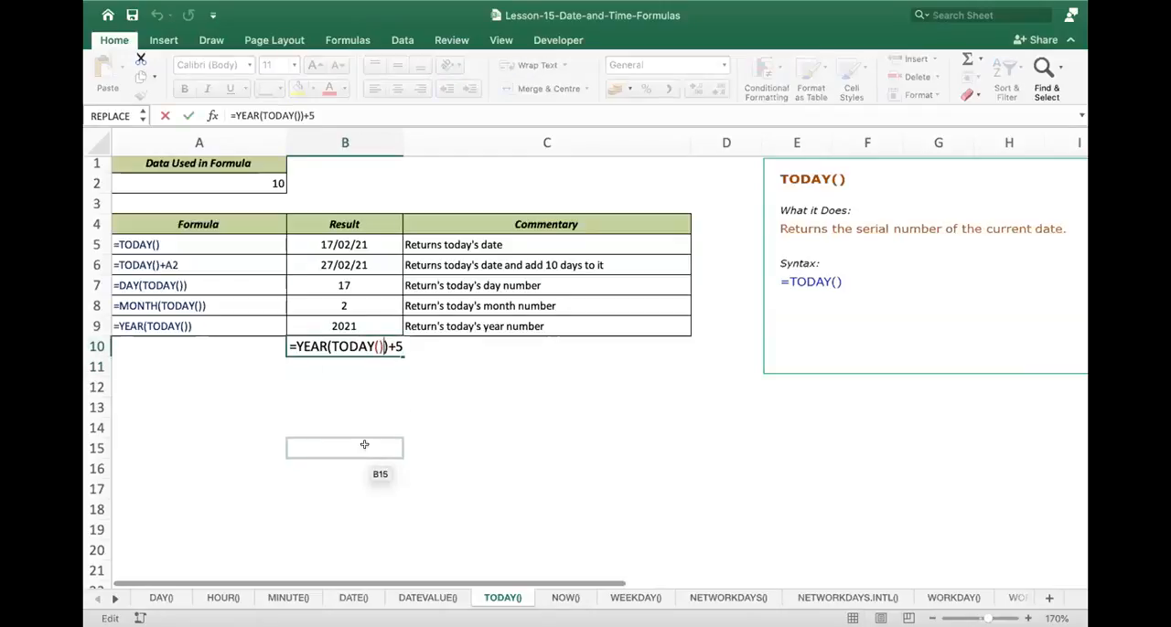
key("Left")
key("Left")
key("Left")
key("Left")
key("Left")
key("Left")
key("Left")
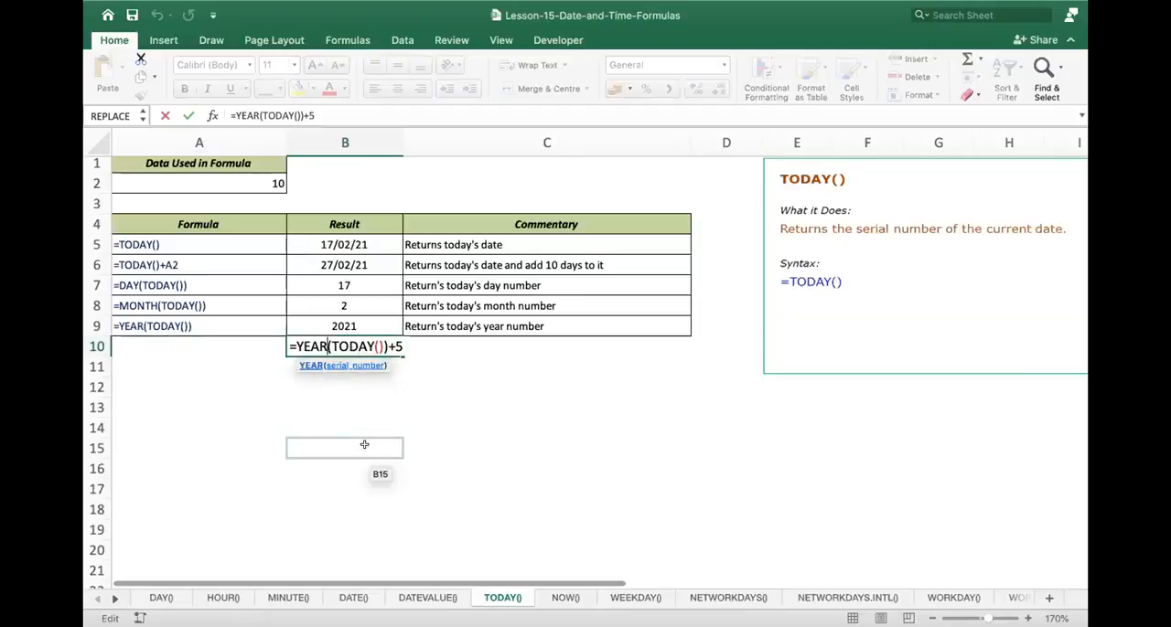
key("BackSpace")
key("BackSpace")
key("BackSpace")
key("BackSpace")
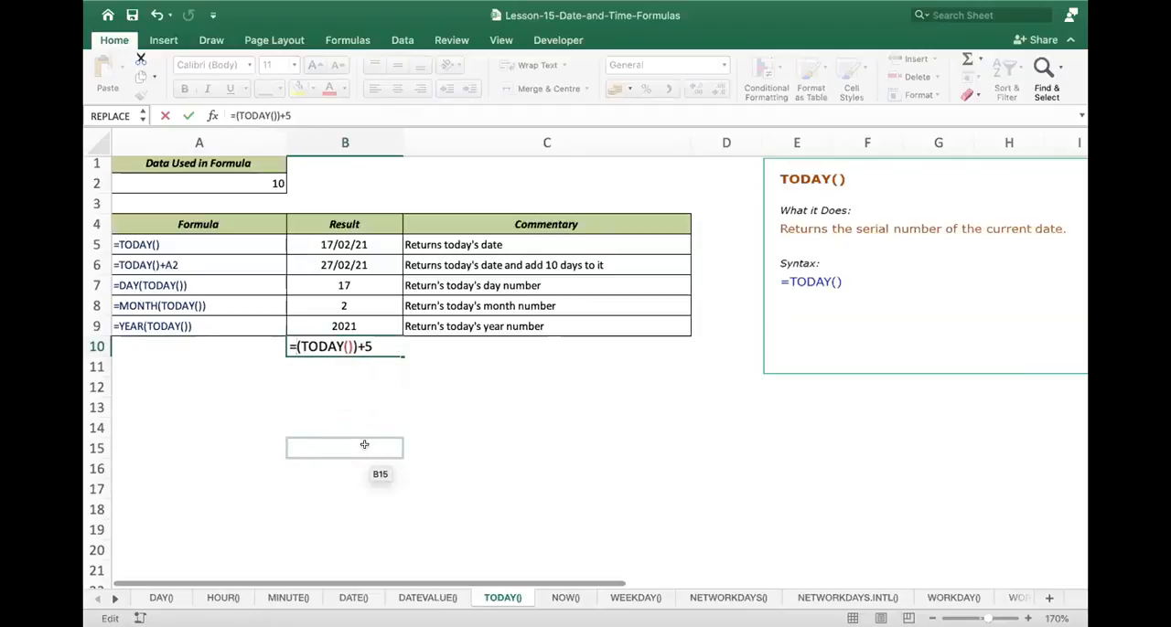
type("month")
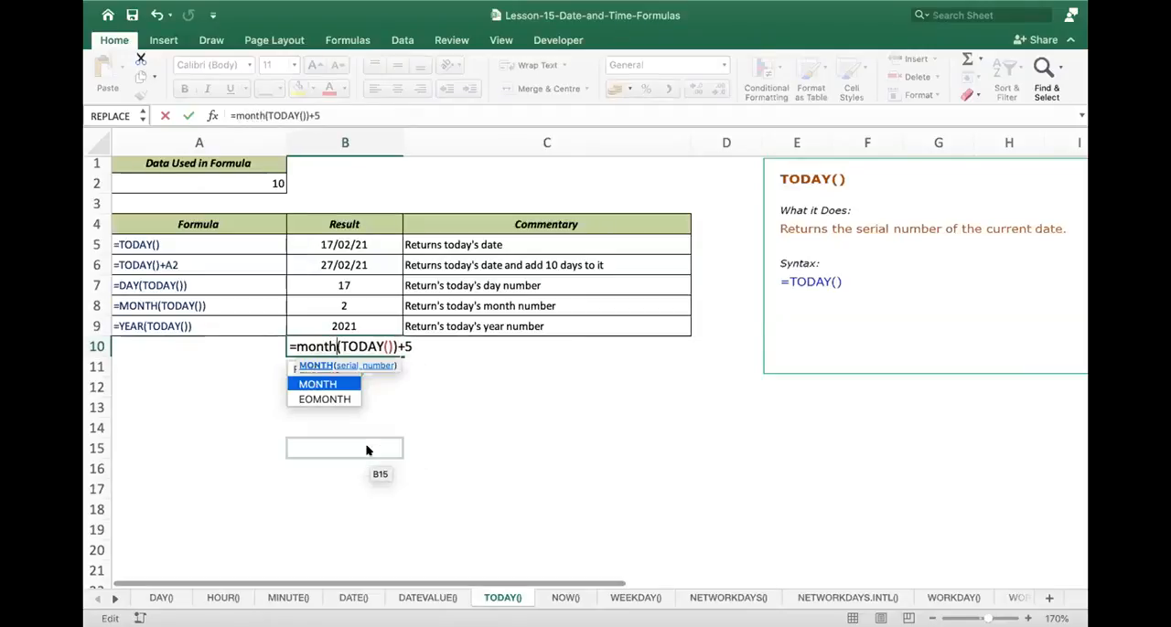
- Set the number added at the end of the MONTH(TODAY()) formula in B10 to 6
key("Right")
key("Right")
key("Right")
key("Right")
key("Right")
key("Right")
key("Right")
key("Right")
key("Right")
key("Right")
key("Right")
key("BackSpace")
type("6")
key("Return")
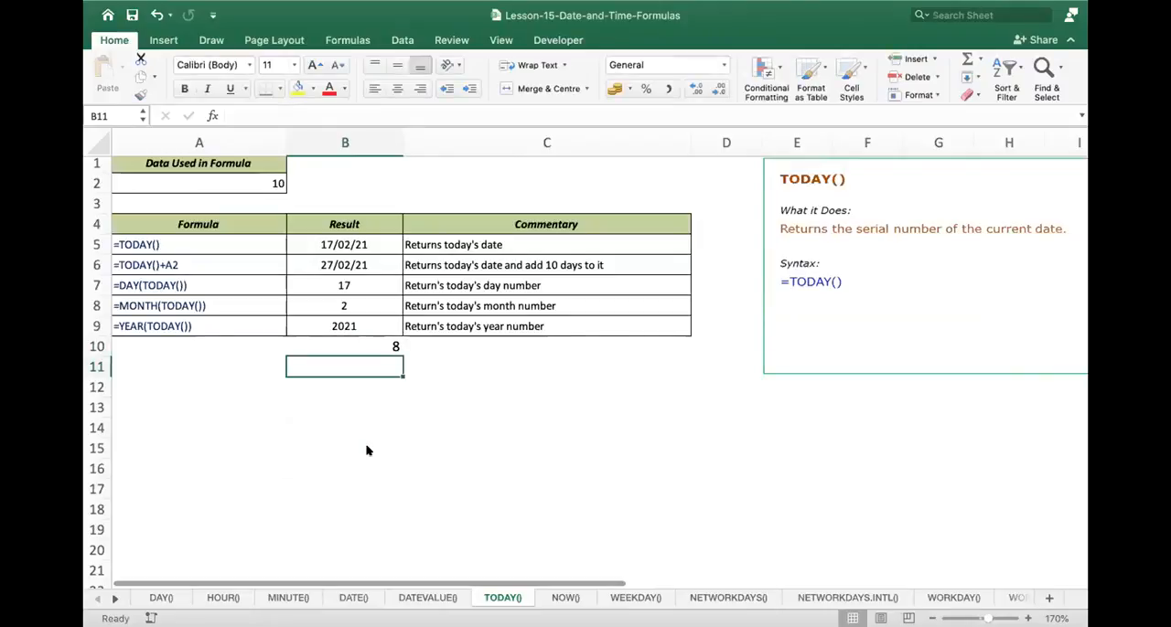
- Open the NOW() sheet, enlarge its formula table and inspect the =NOW() formula behind the date-and-time result in B7
left_click(564, 597)
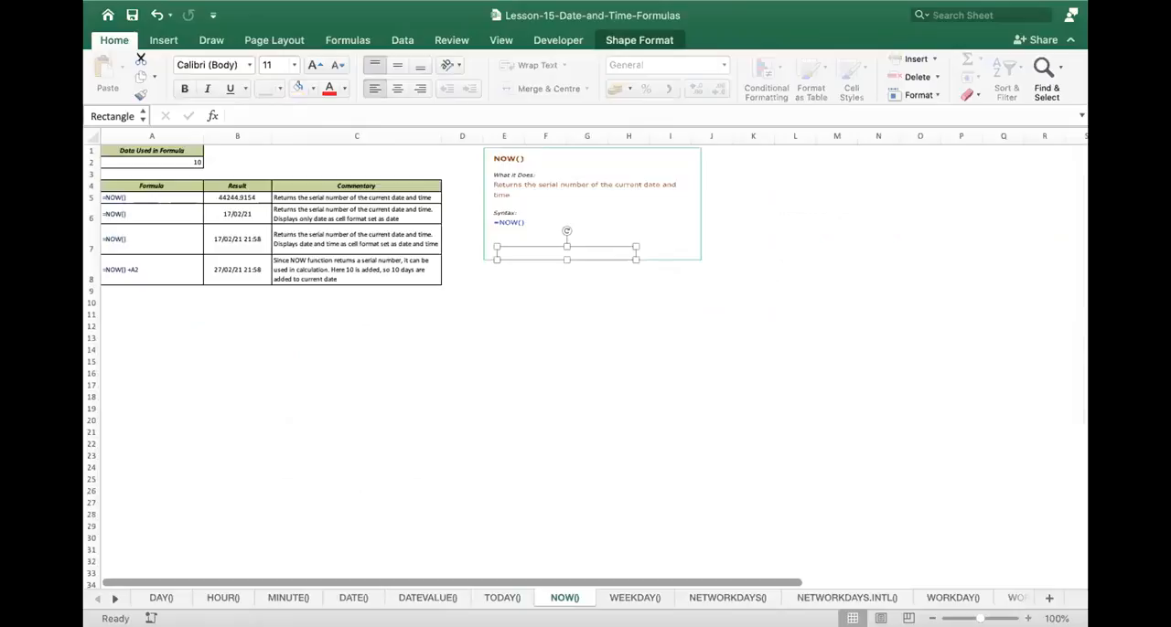
left_click(1028, 619)
left_click(1028, 619)
left_click(1028, 619)
left_click(1028, 619)
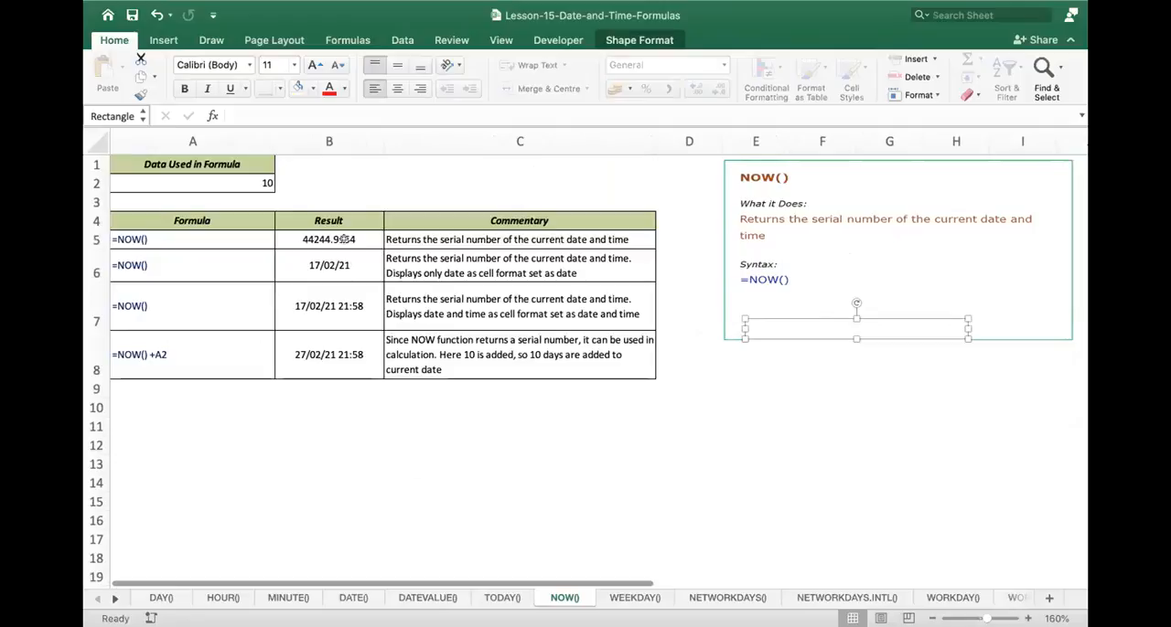
double_click(346, 306)
key("Return")
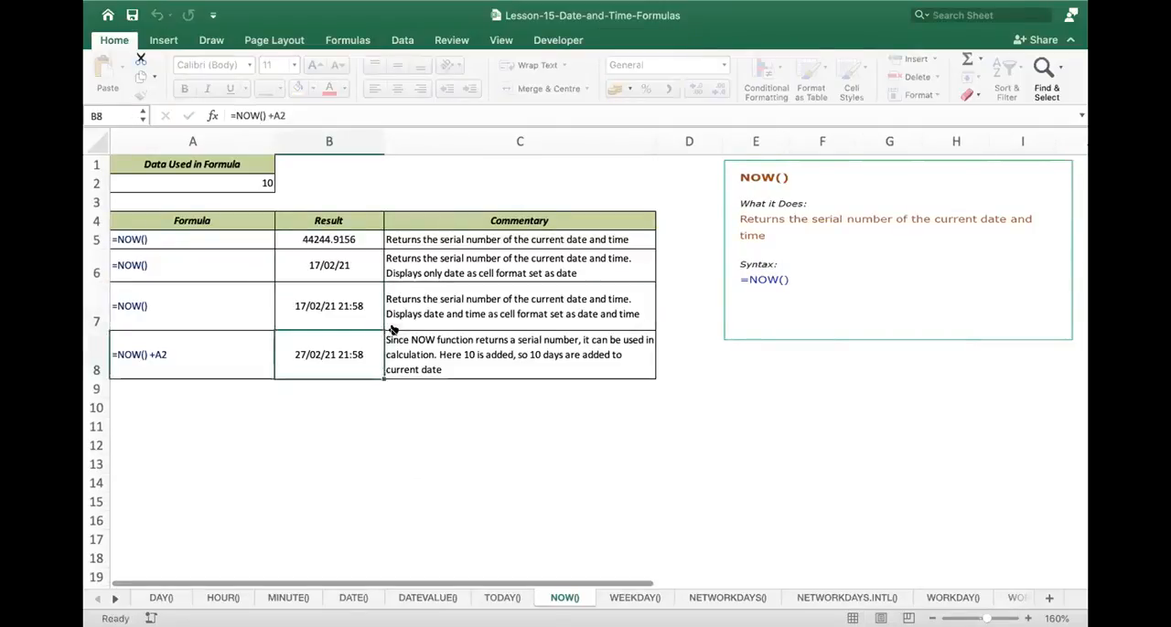
left_click(322, 314)
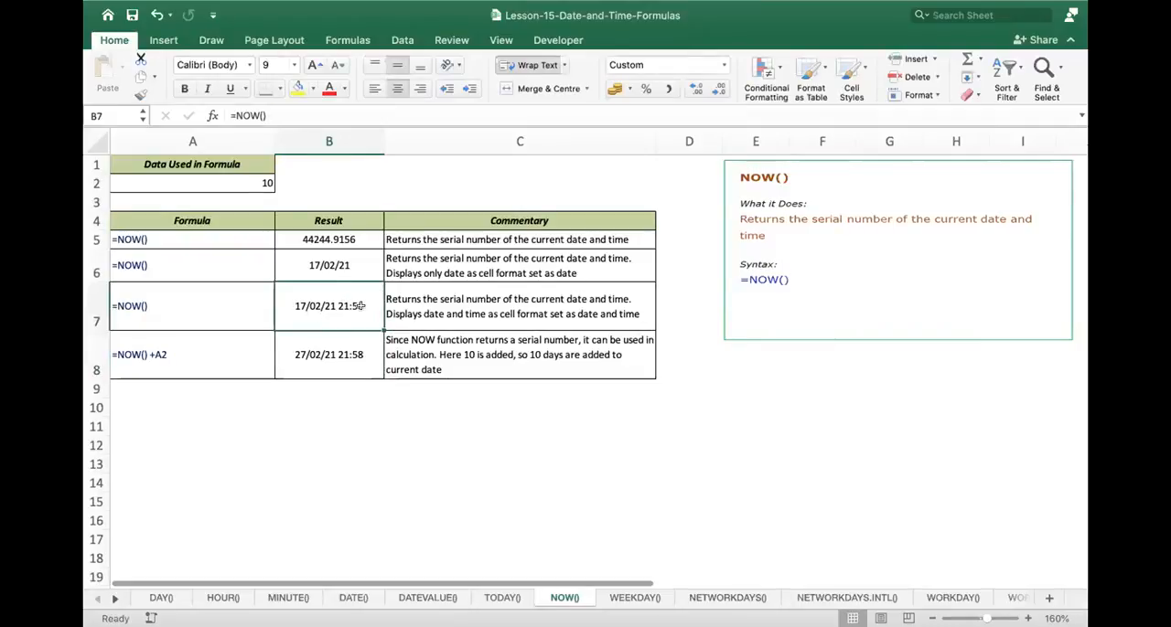
- Open the WEEKDAY() sheet, enlarge it and inspect the =WEEKDAY(A2) formula in B7
left_click(631, 598)
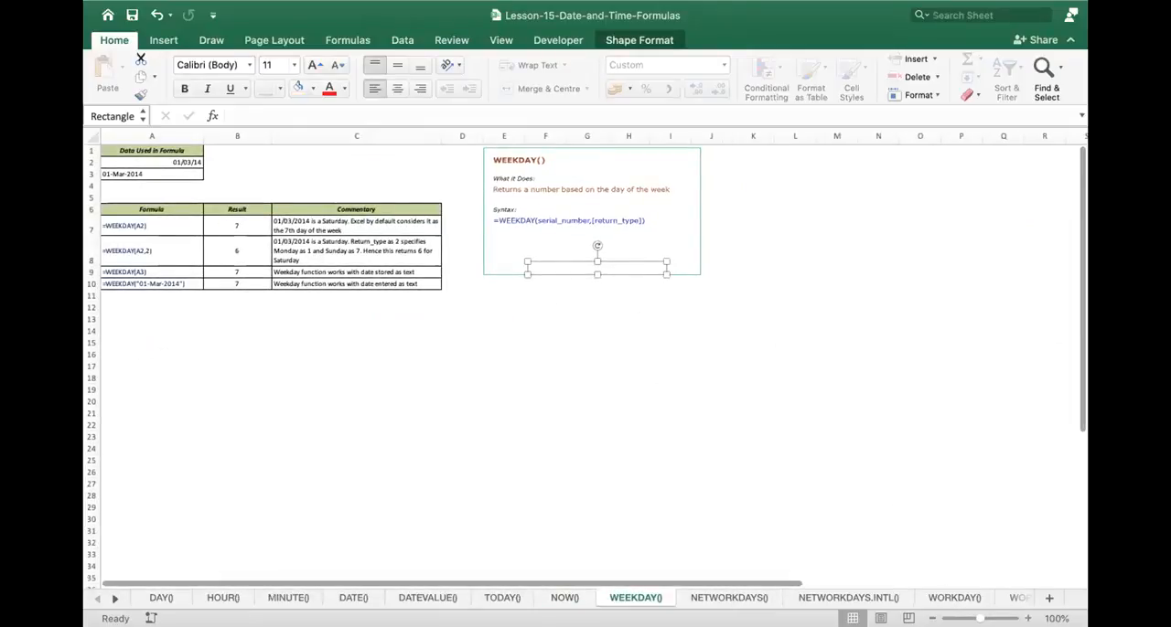
scroll(390, 419, "up", 3)
scroll(390, 419, "up", 2)
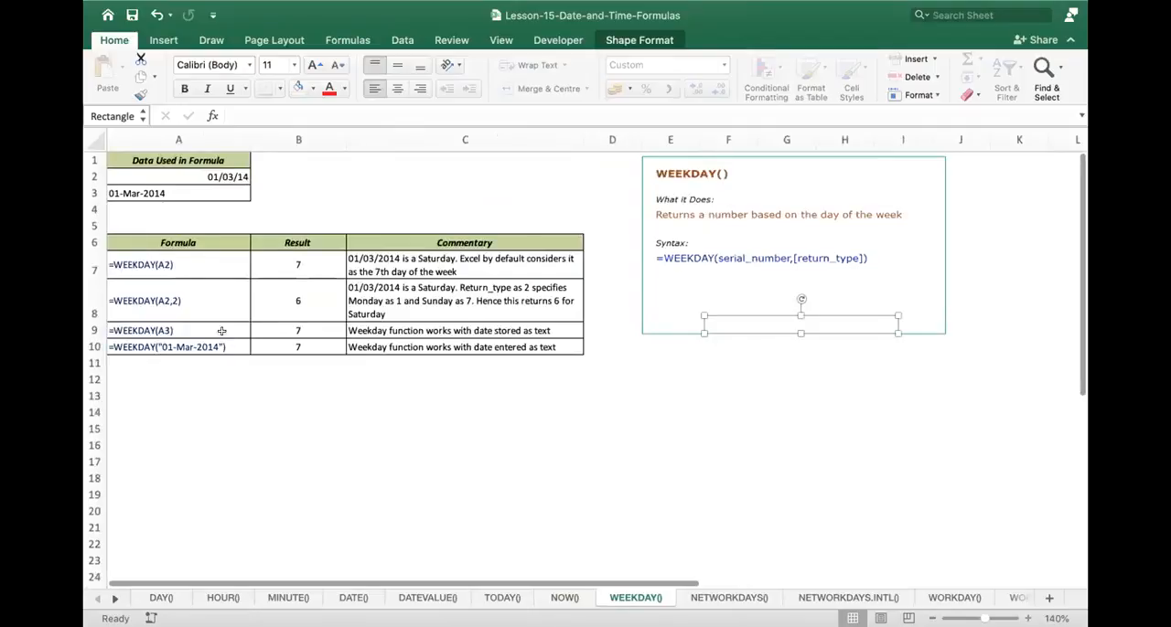
double_click(322, 279)
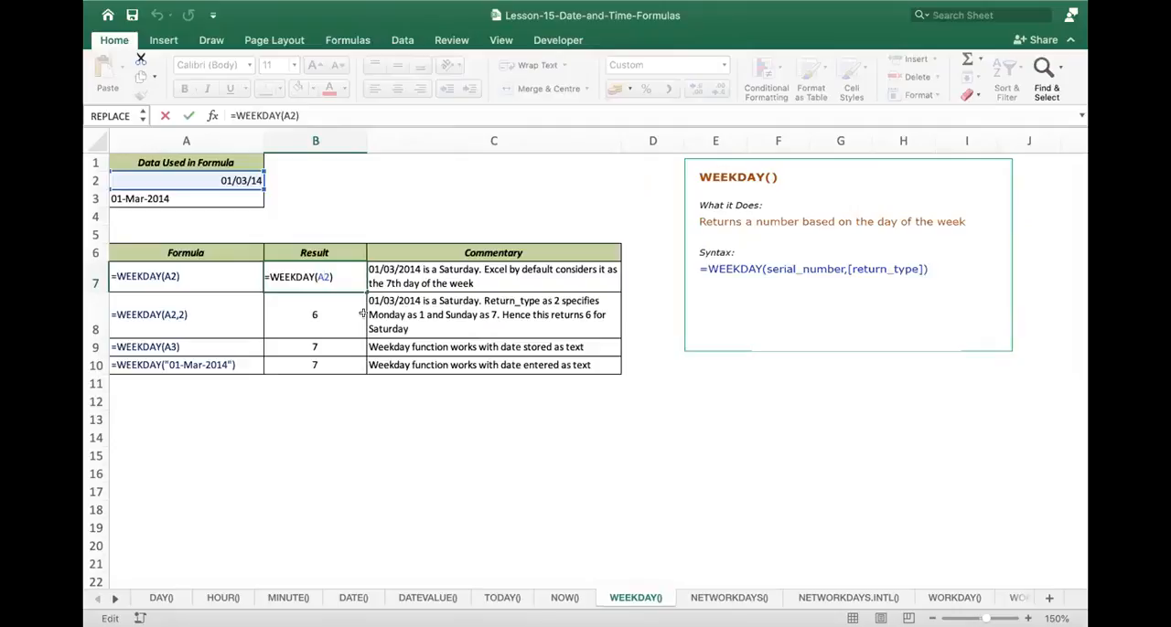
key("Return")
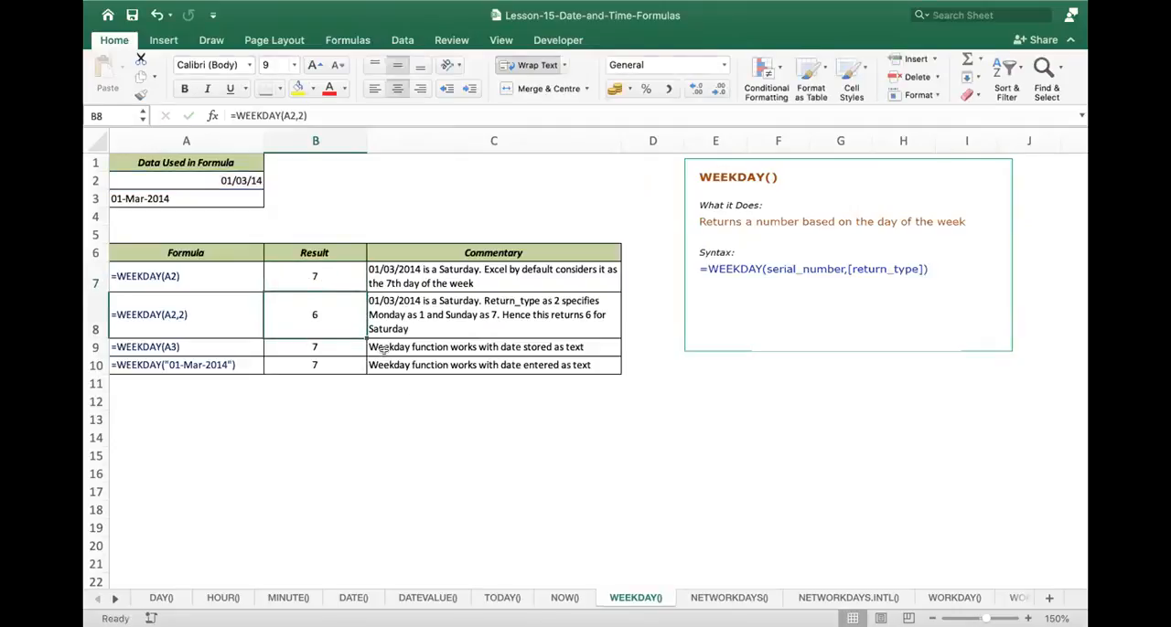
- Open the NETWORKDAYS() sheet, enlarge it and inspect the formulas in B8 and B9, without and with the holidays range C3:C5
left_click(729, 597)
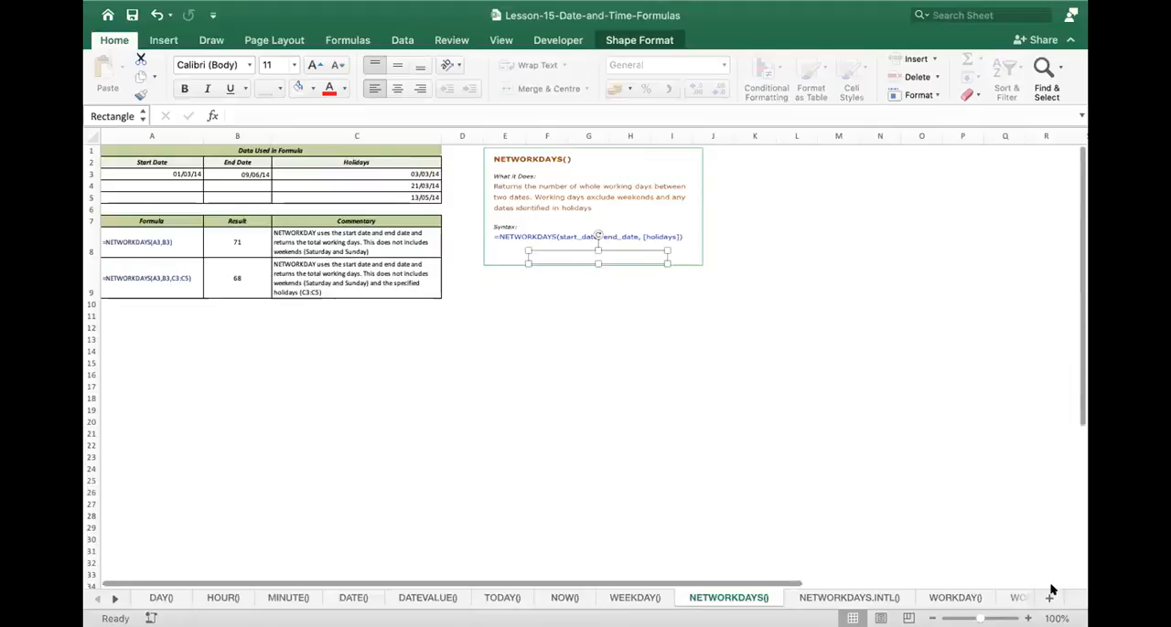
scroll(757, 440, "up", 3)
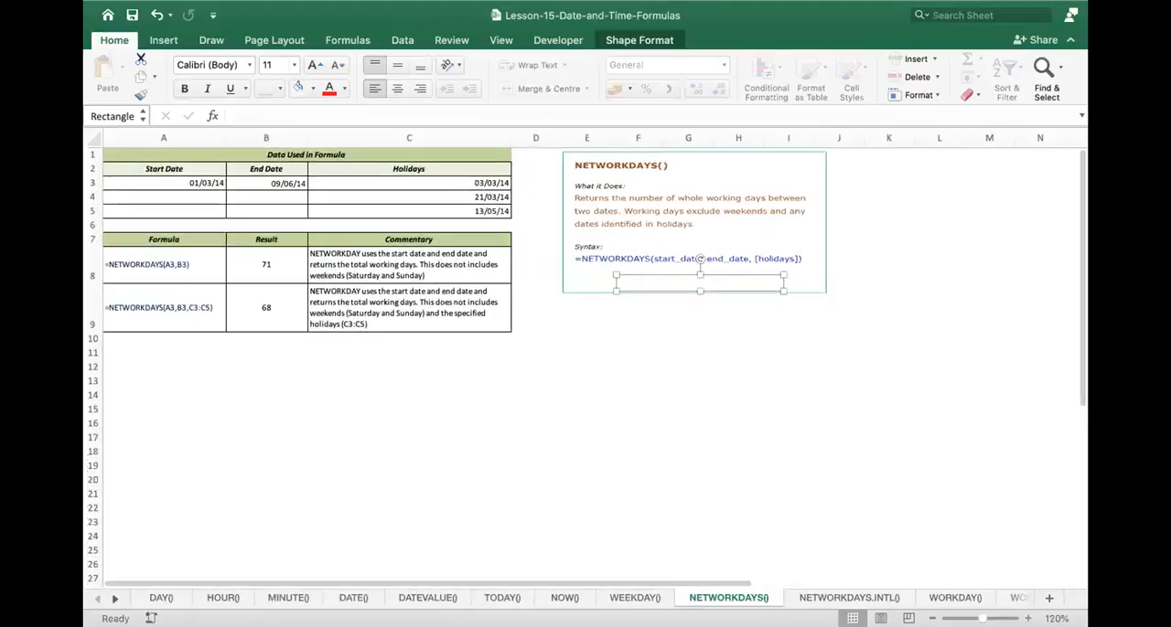
scroll(757, 441, "up", 2)
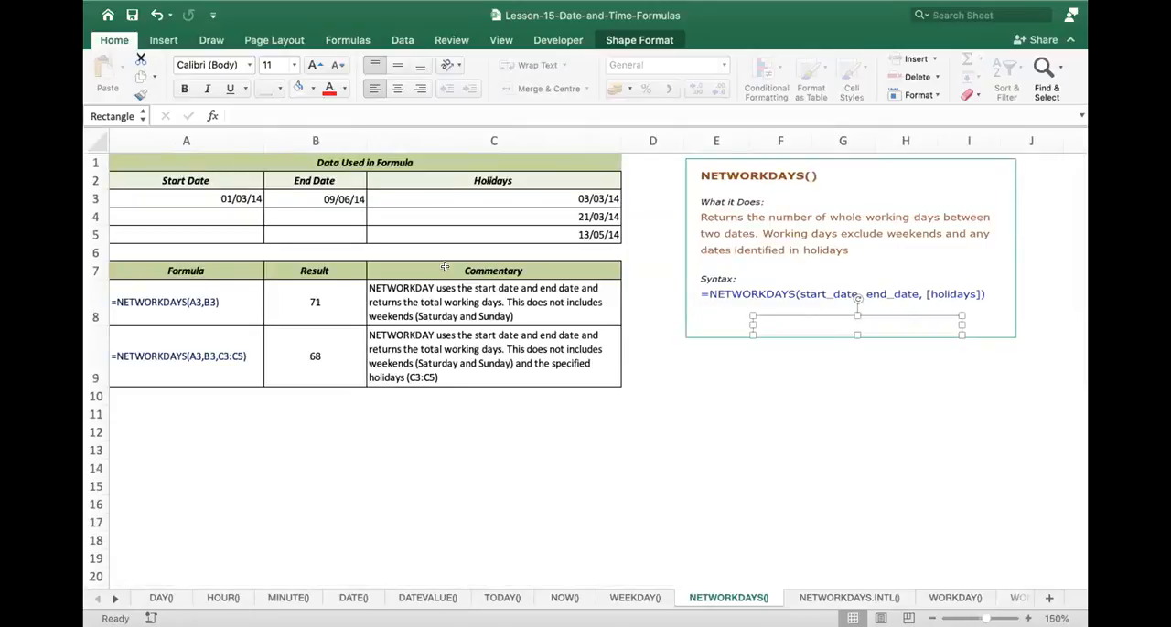
double_click(343, 292)
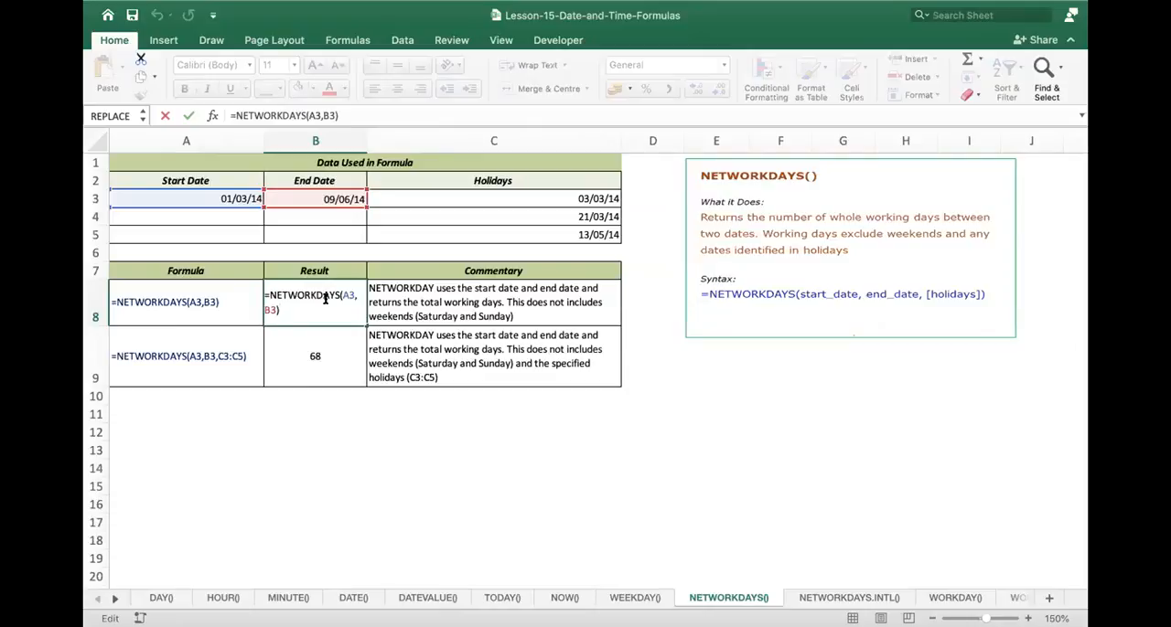
key("Return")
double_click(323, 357)
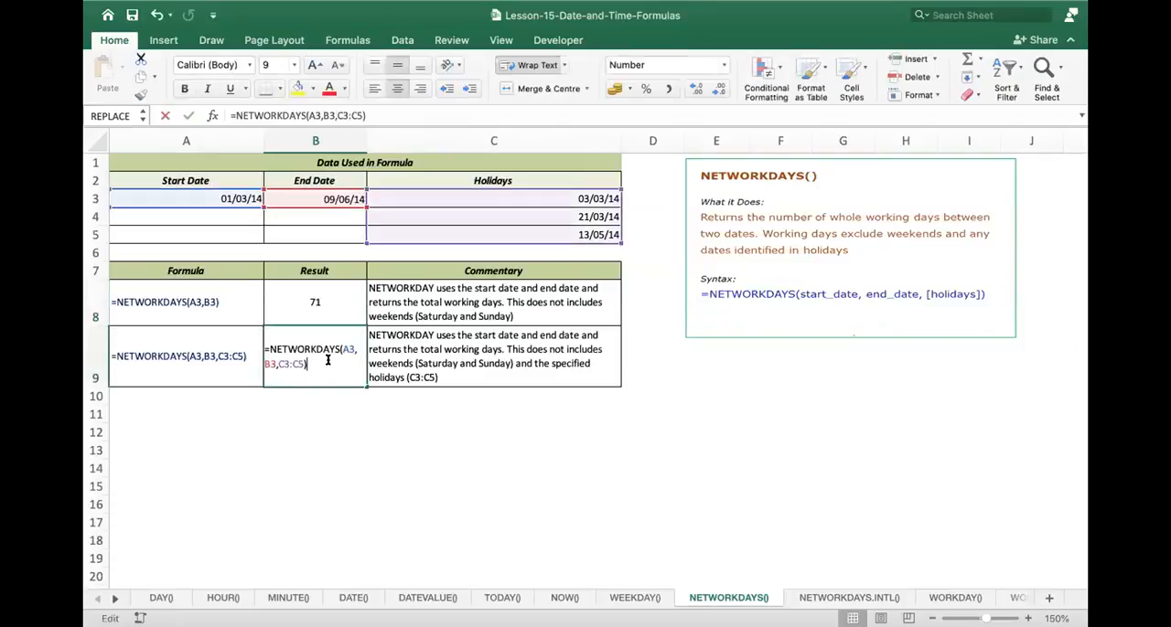
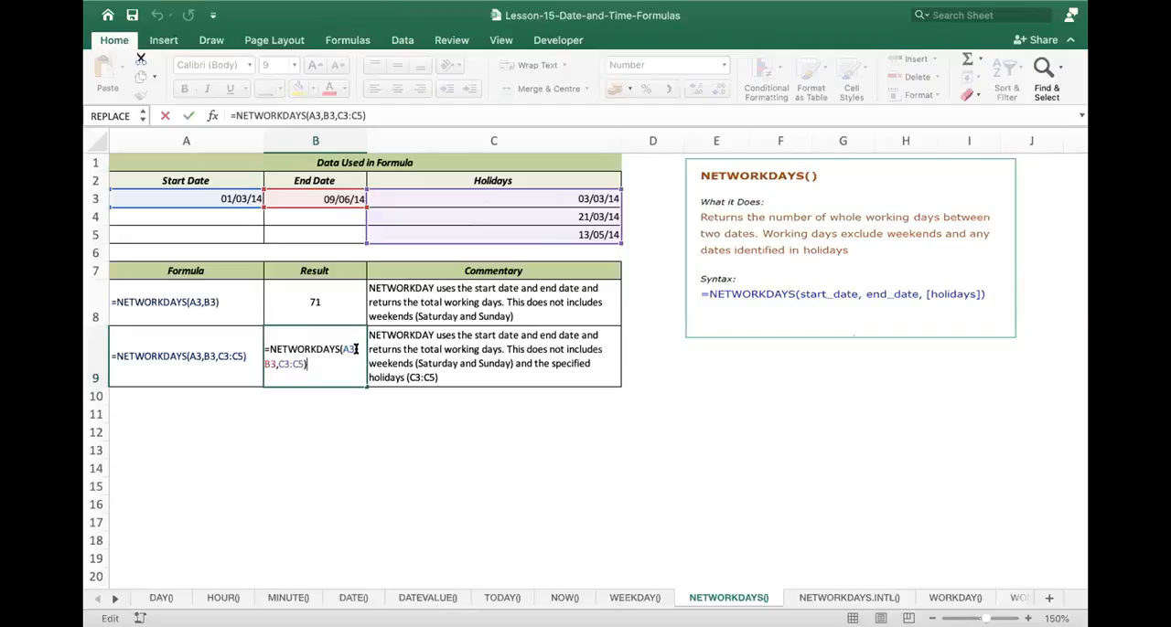
- Examine the syntax notes and example formulas on the NETWORKDAYS.INTL(), WORKDAY() and WORKDAY.INTL() sheets, ending on WORKDAY.INTL()
left_click(841, 595)
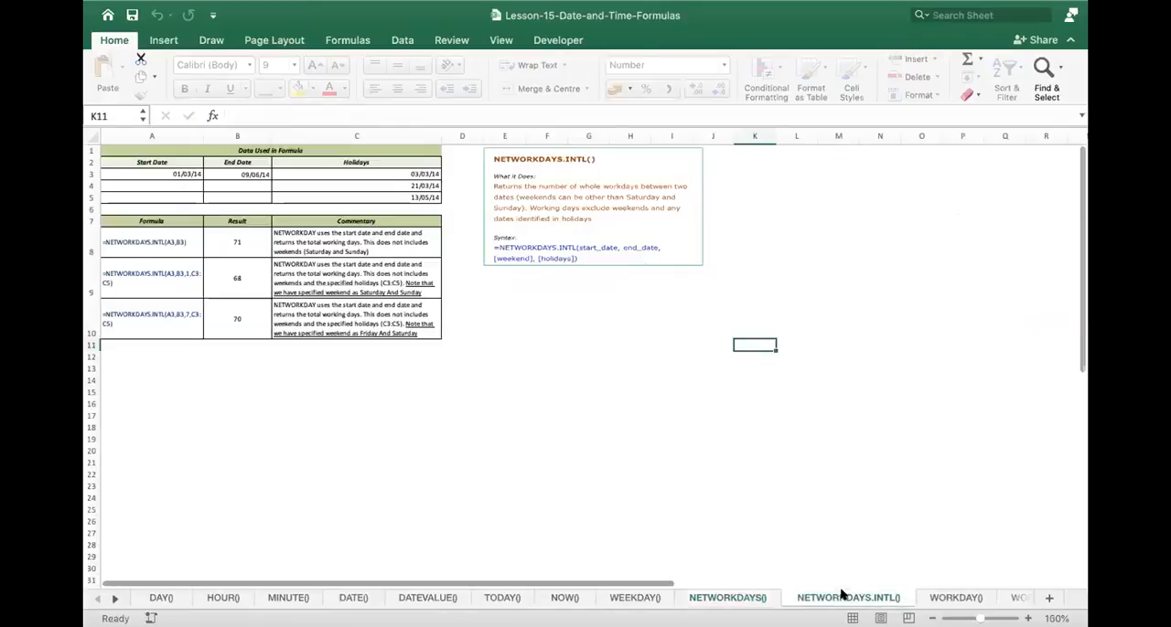
left_click(949, 600)
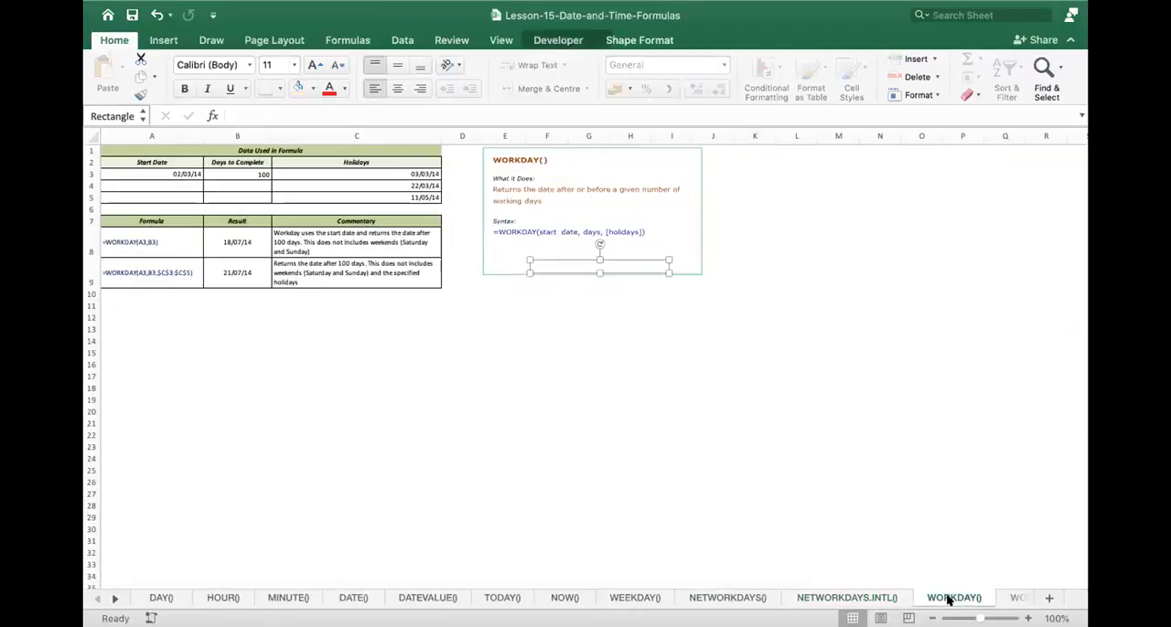
left_click(1015, 599)
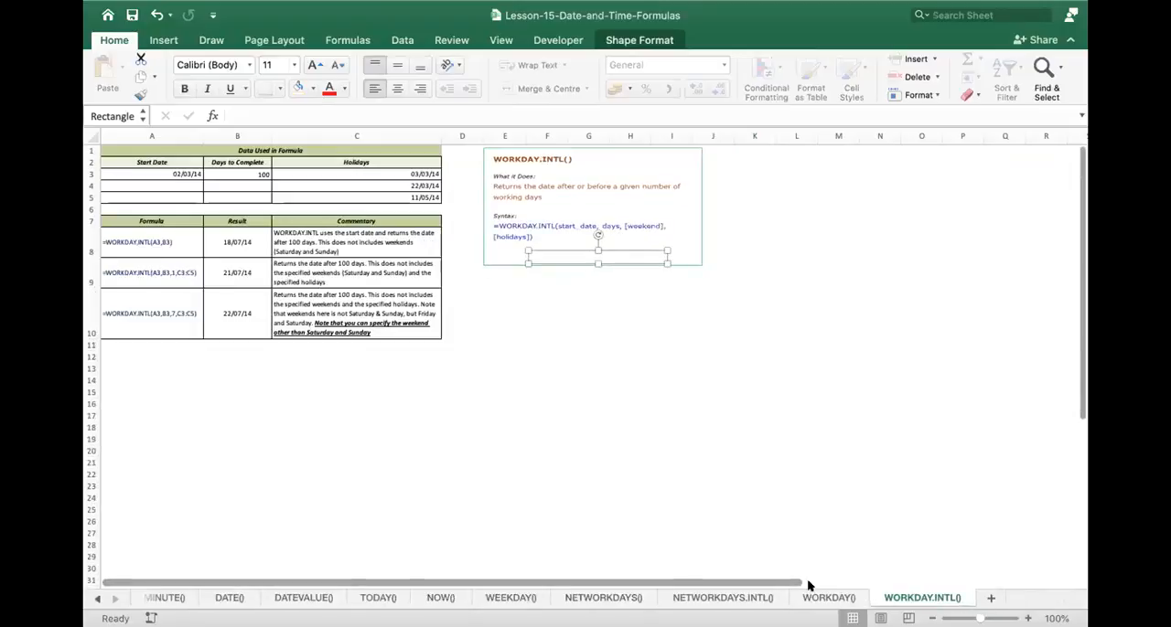
left_click(723, 598)
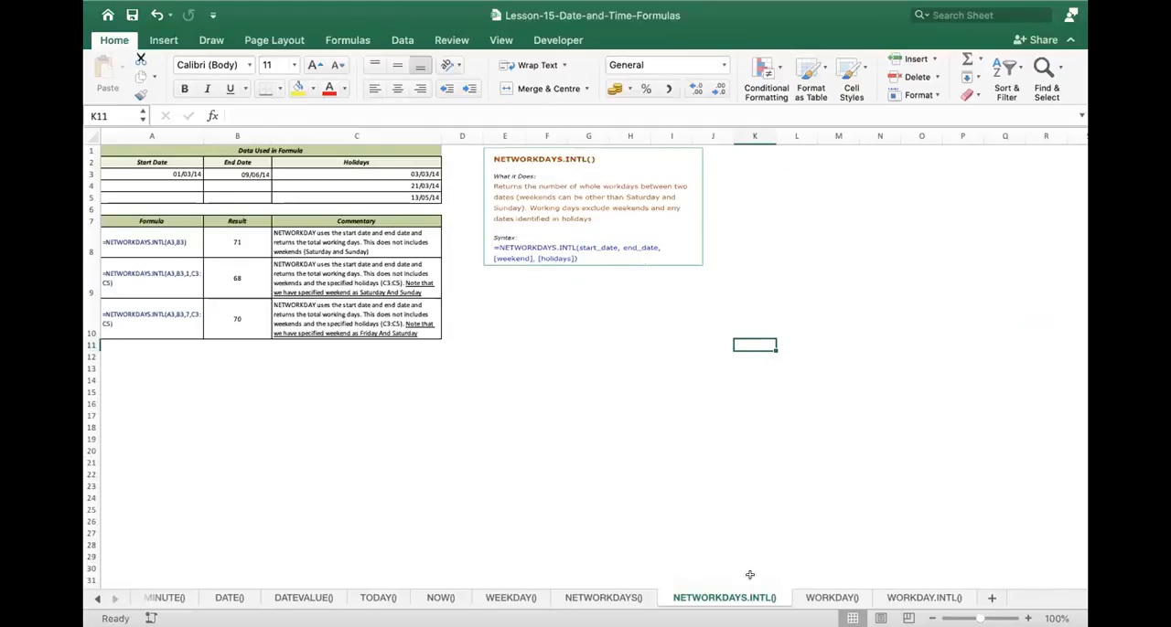
left_click(817, 597)
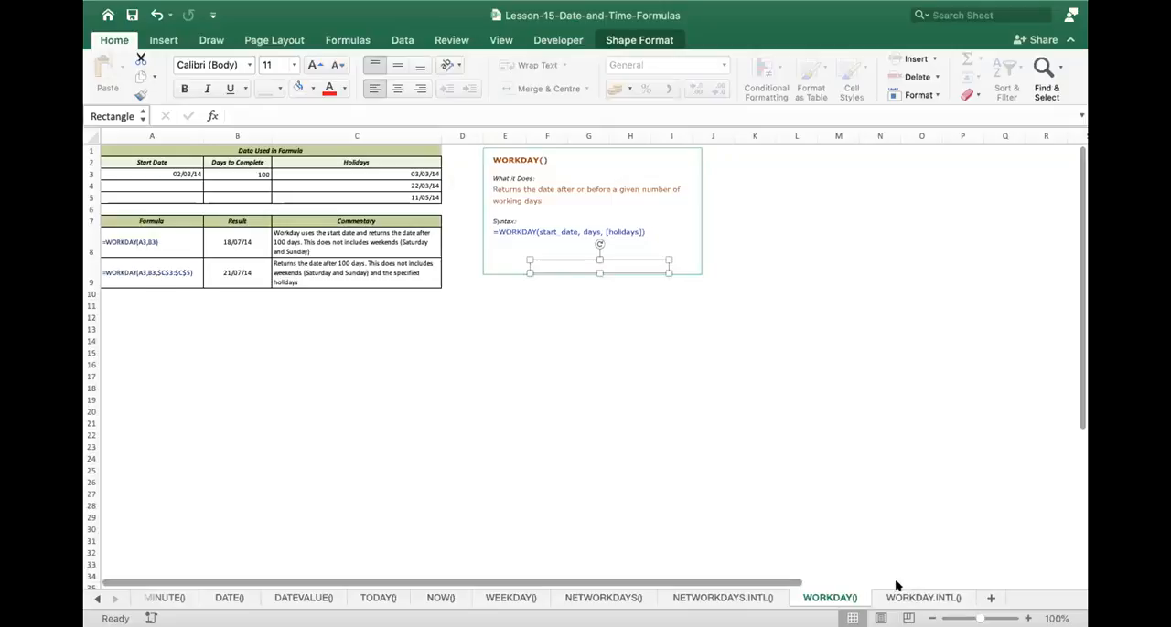
left_click(923, 597)
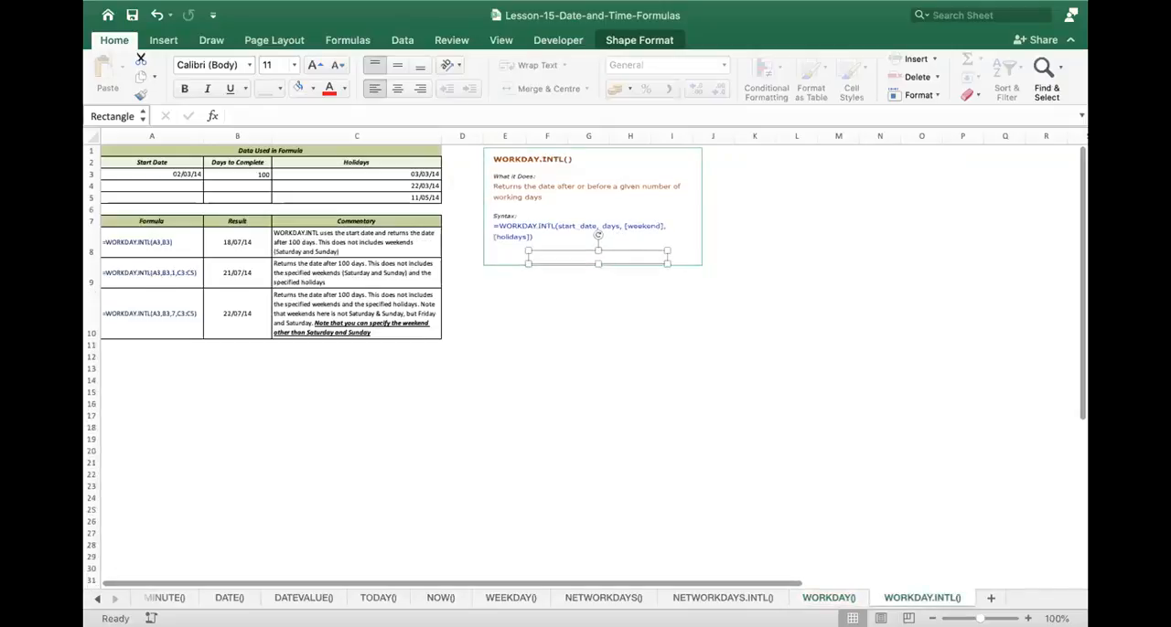
left_click(96, 598)
left_click(96, 599)
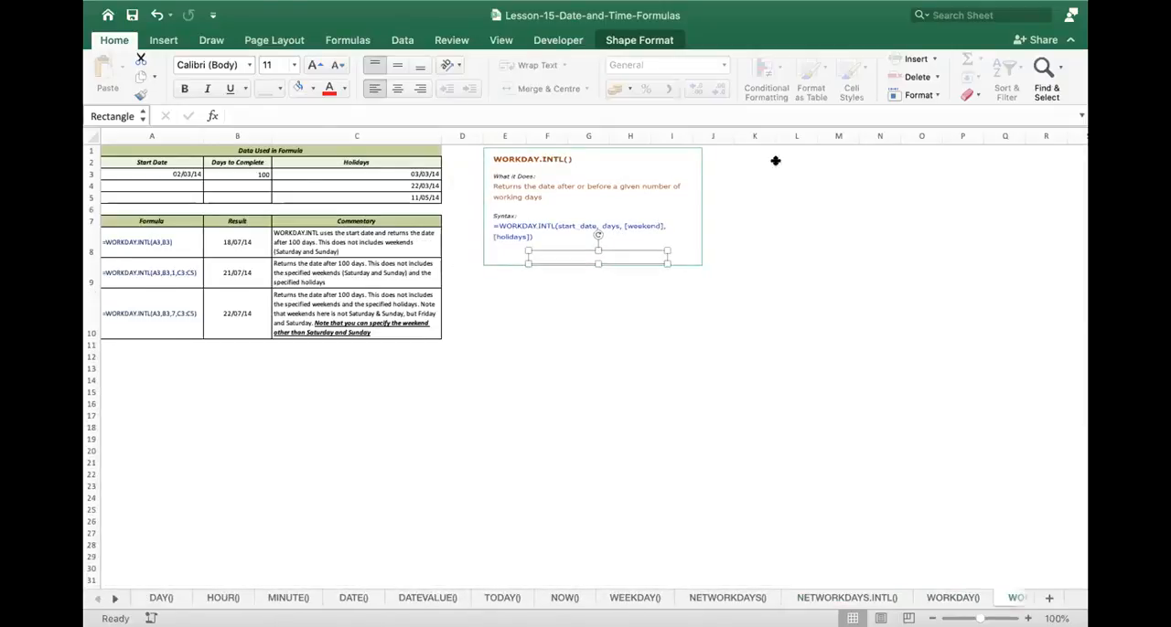